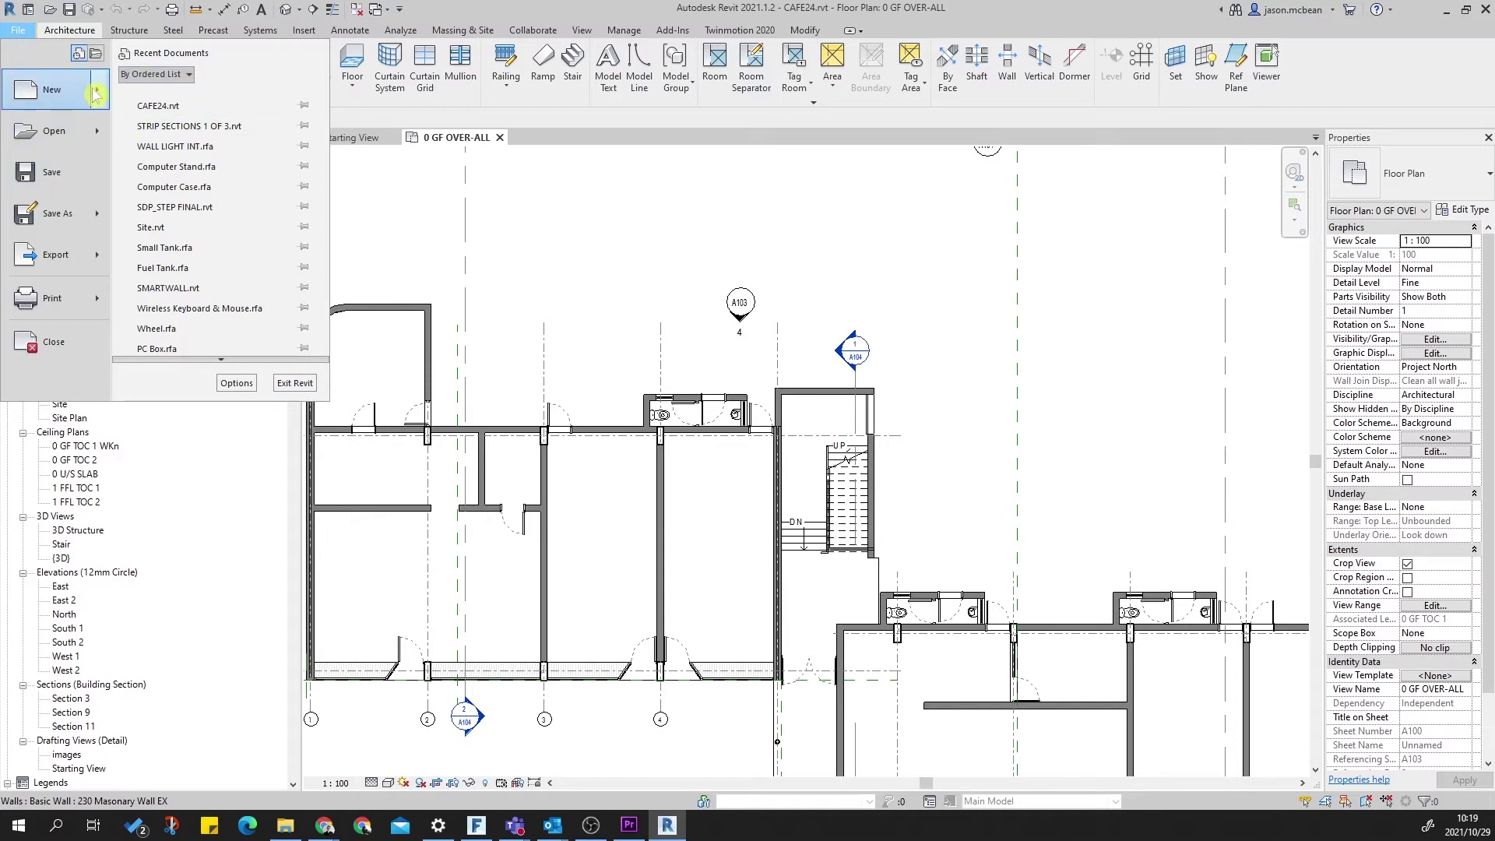
Create a new family from the Metric Detail Item.rft template in the English family templates folder
mouse_move(94, 94)
click(148, 145)
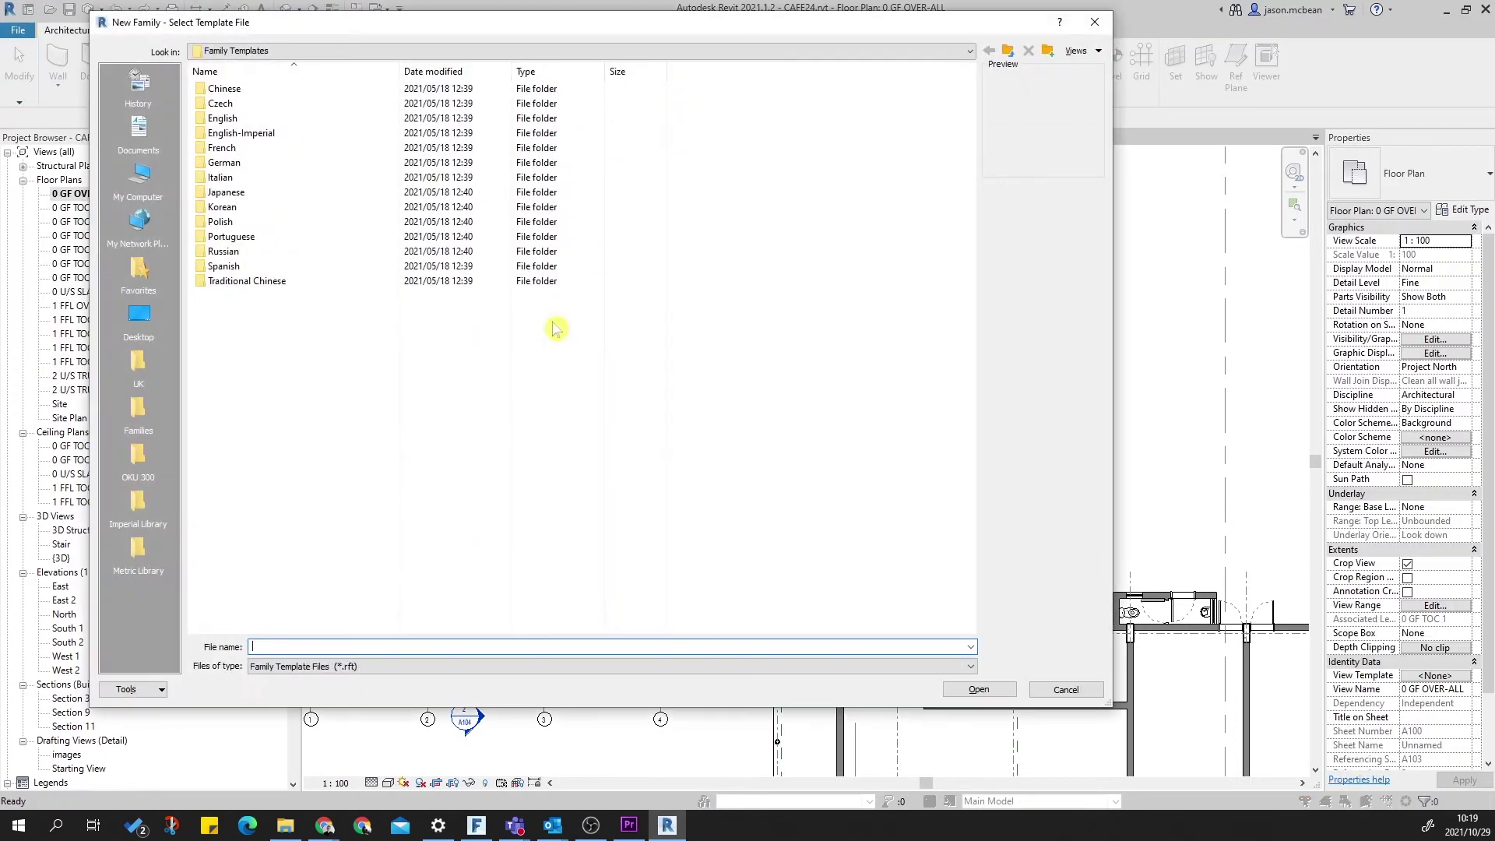
double_click(225, 118)
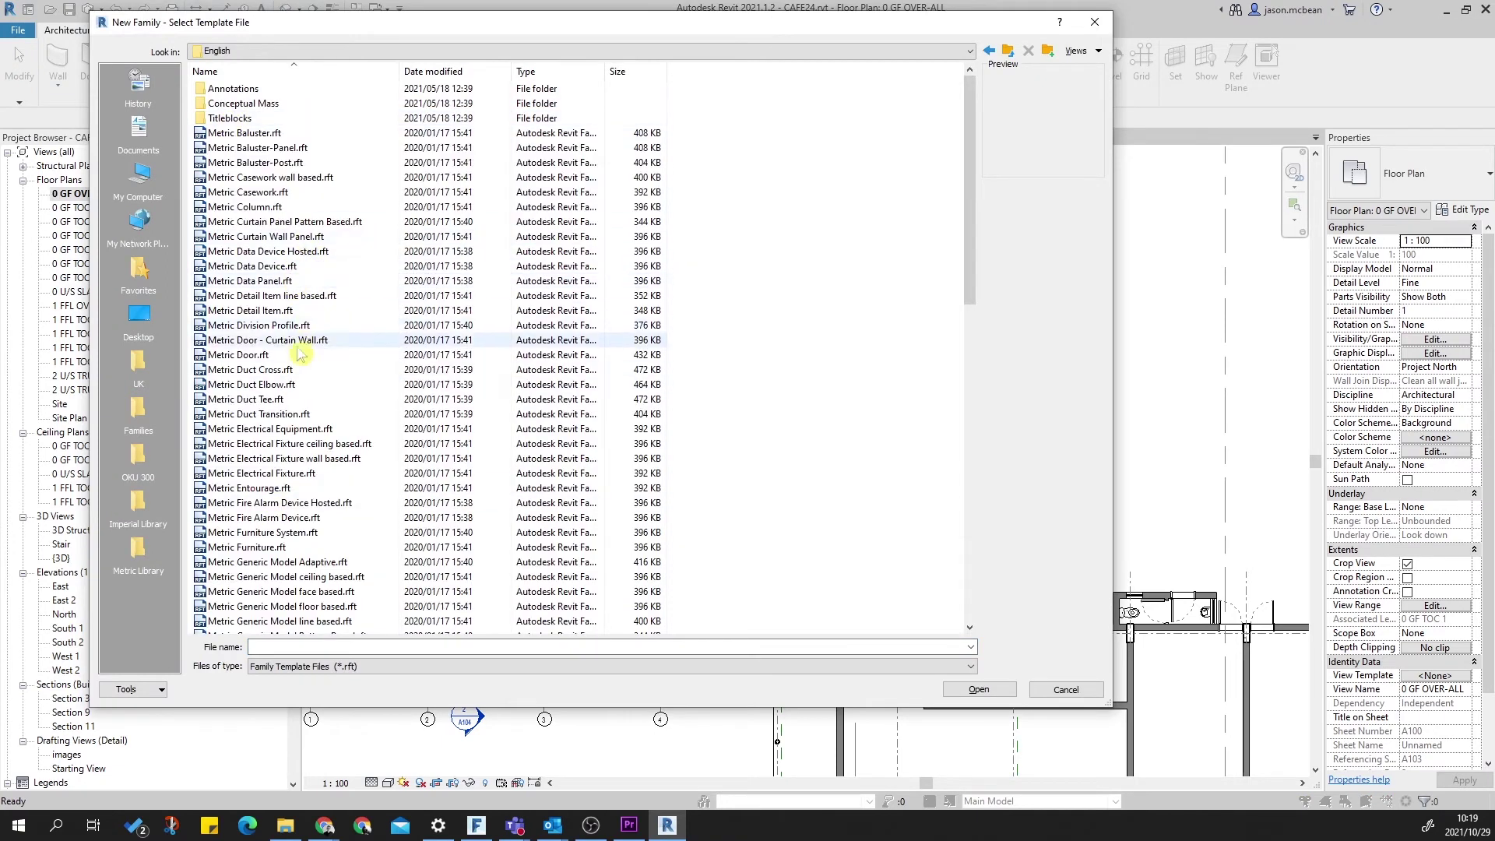
click(244, 310)
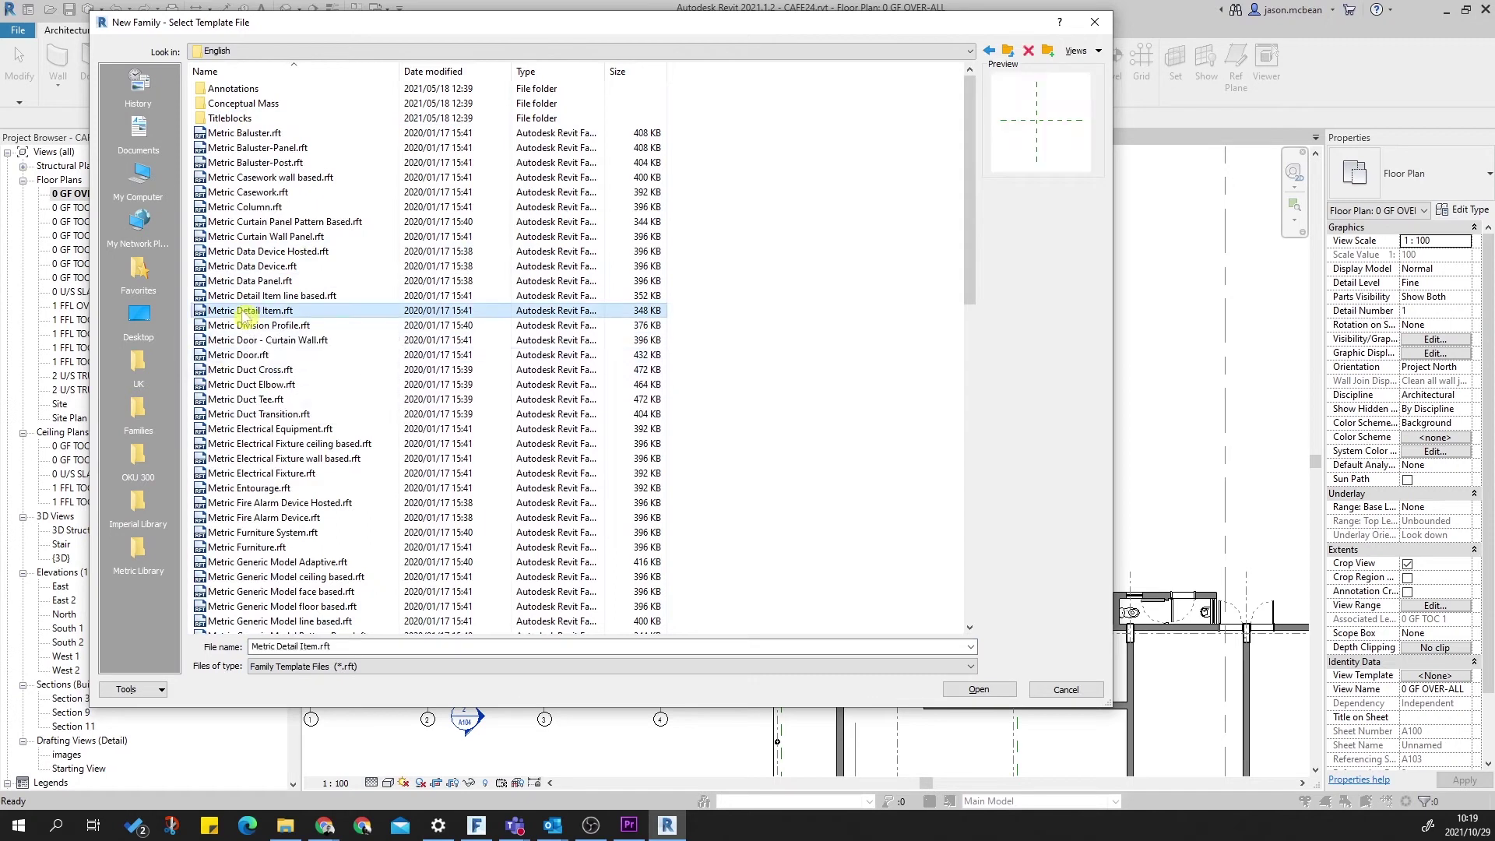
click(983, 692)
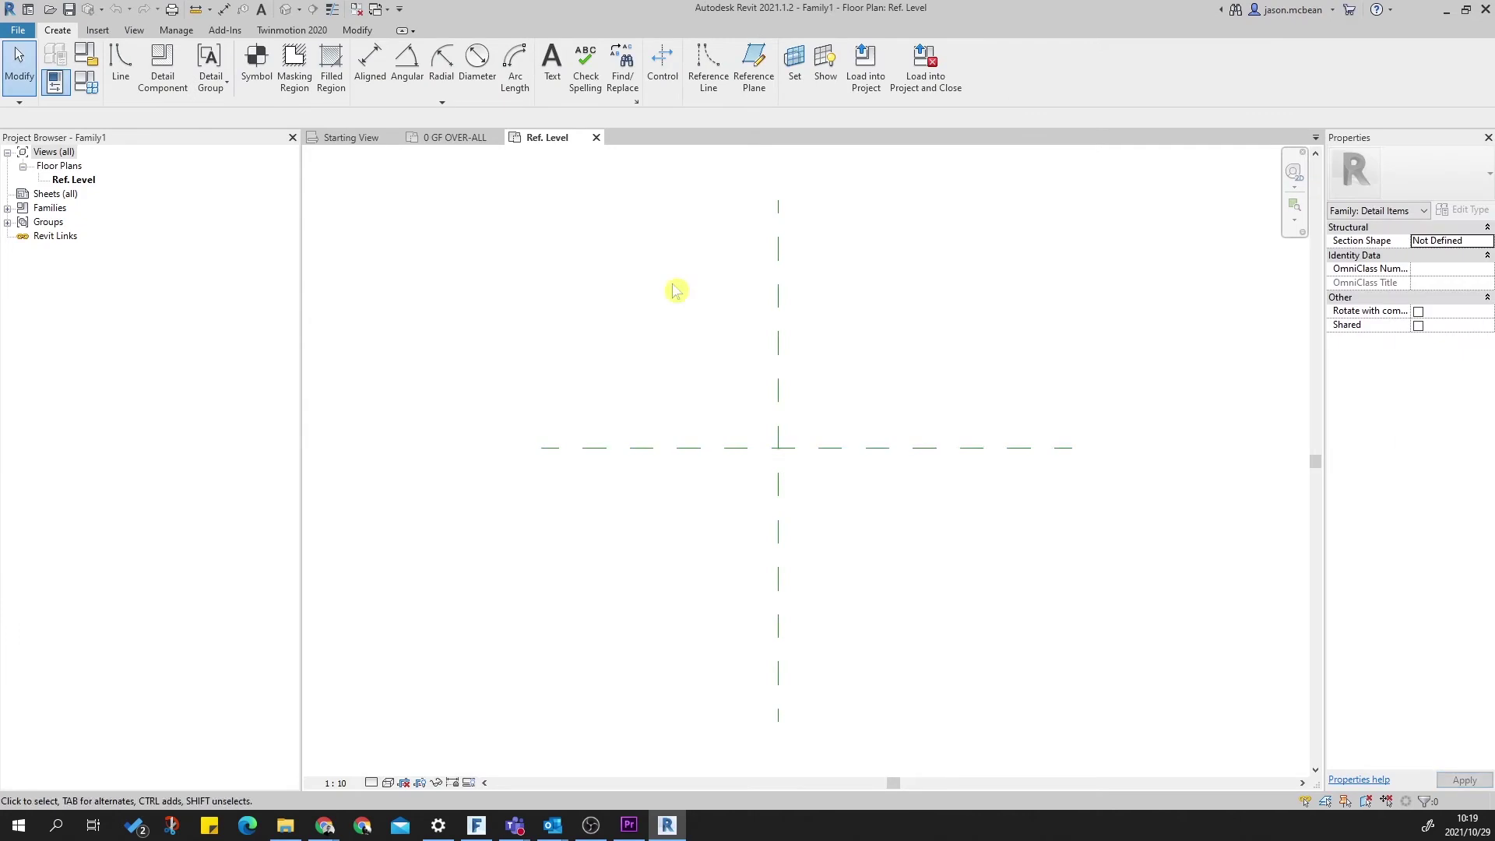
Import the CAD file elec-legend.dwg with import units set to millimeter and the correction of slightly off-axis lines disabled
middle_drag(898, 500, 823, 590)
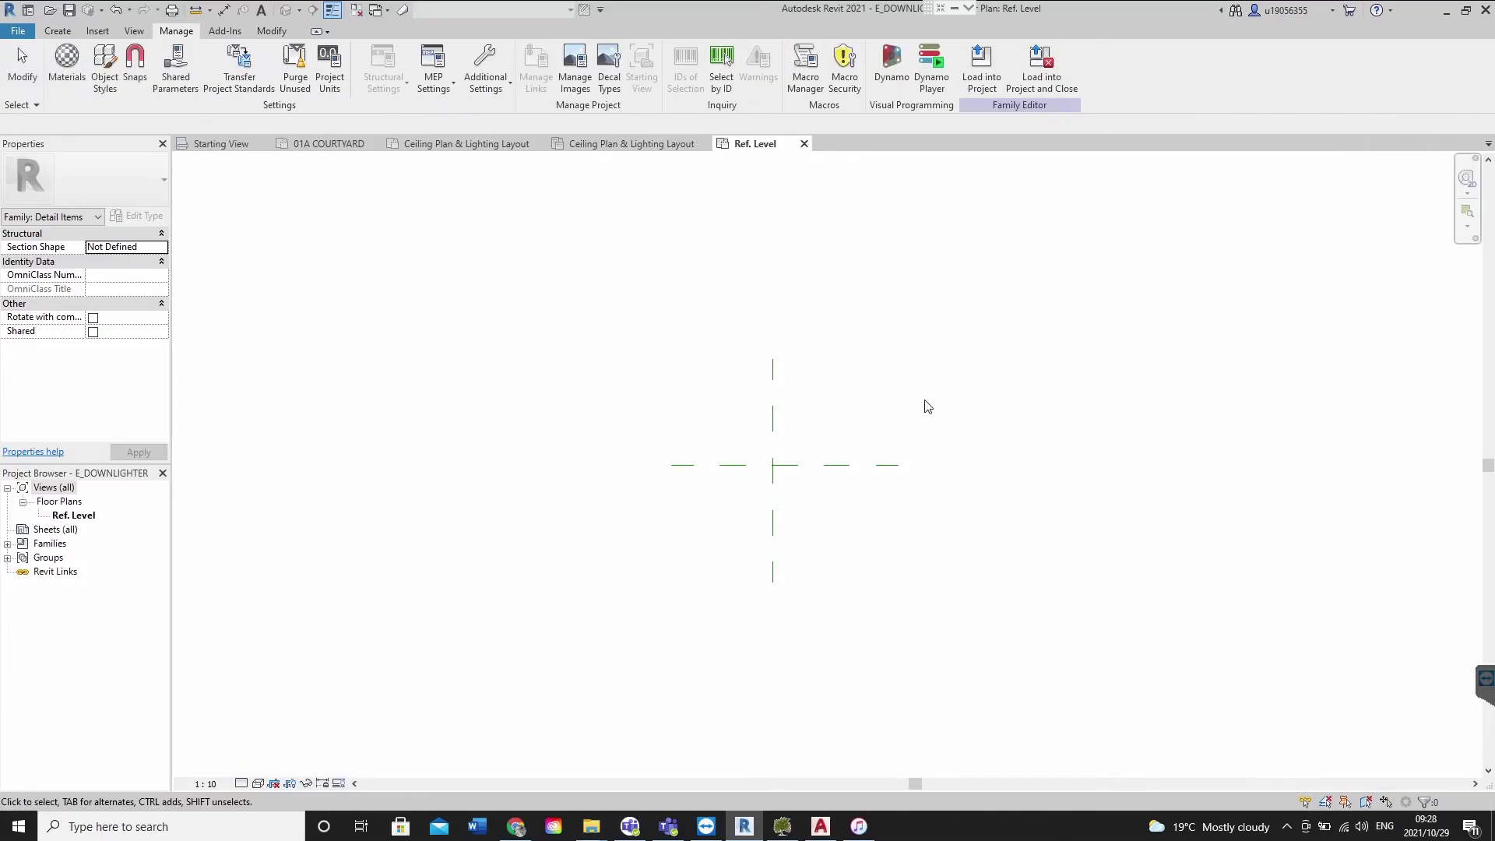
scroll(924, 407, up, 3)
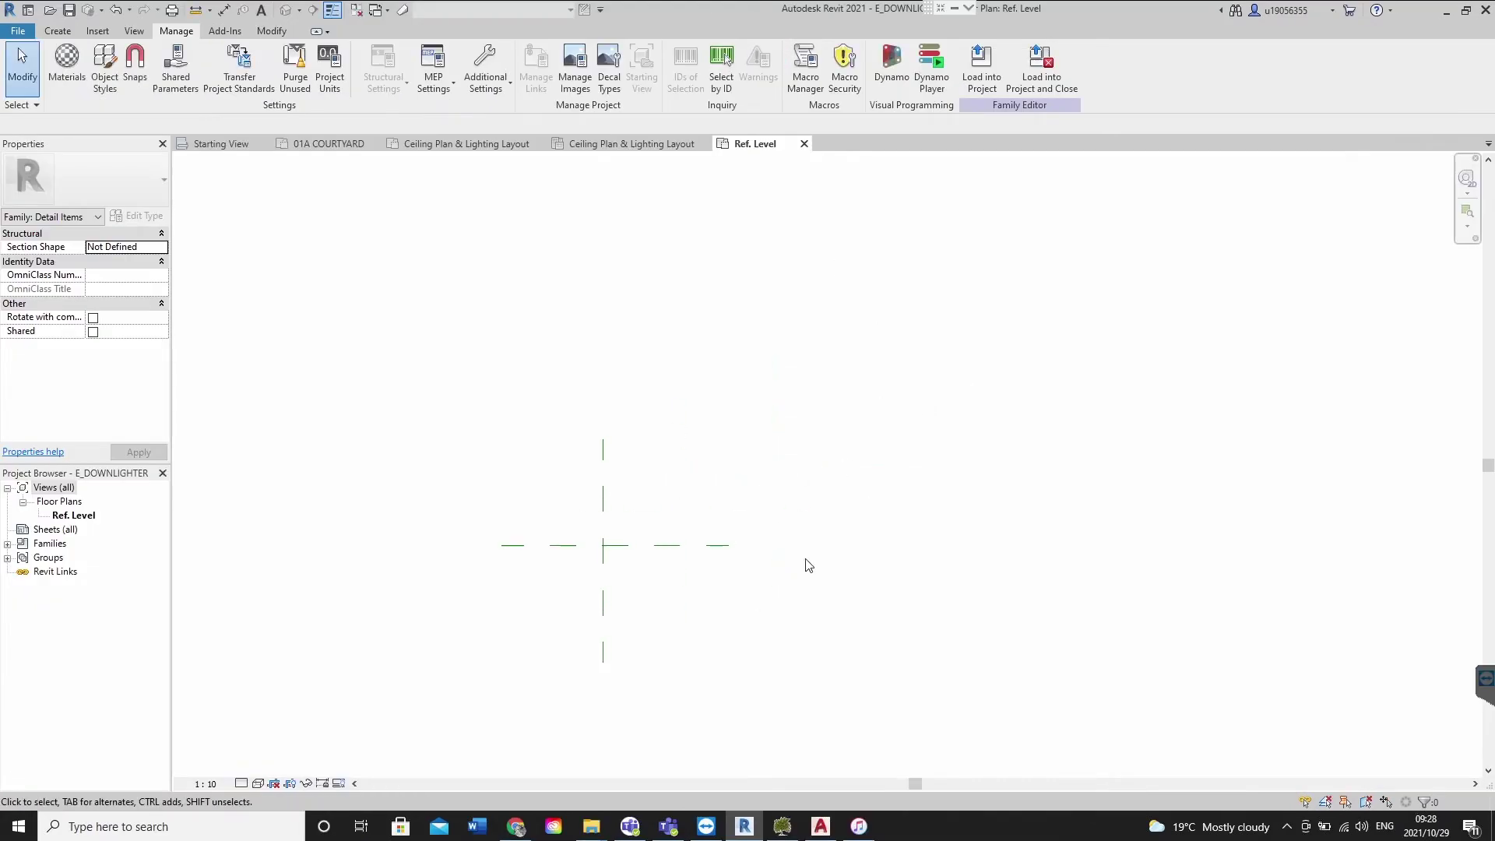
click(99, 31)
click(436, 69)
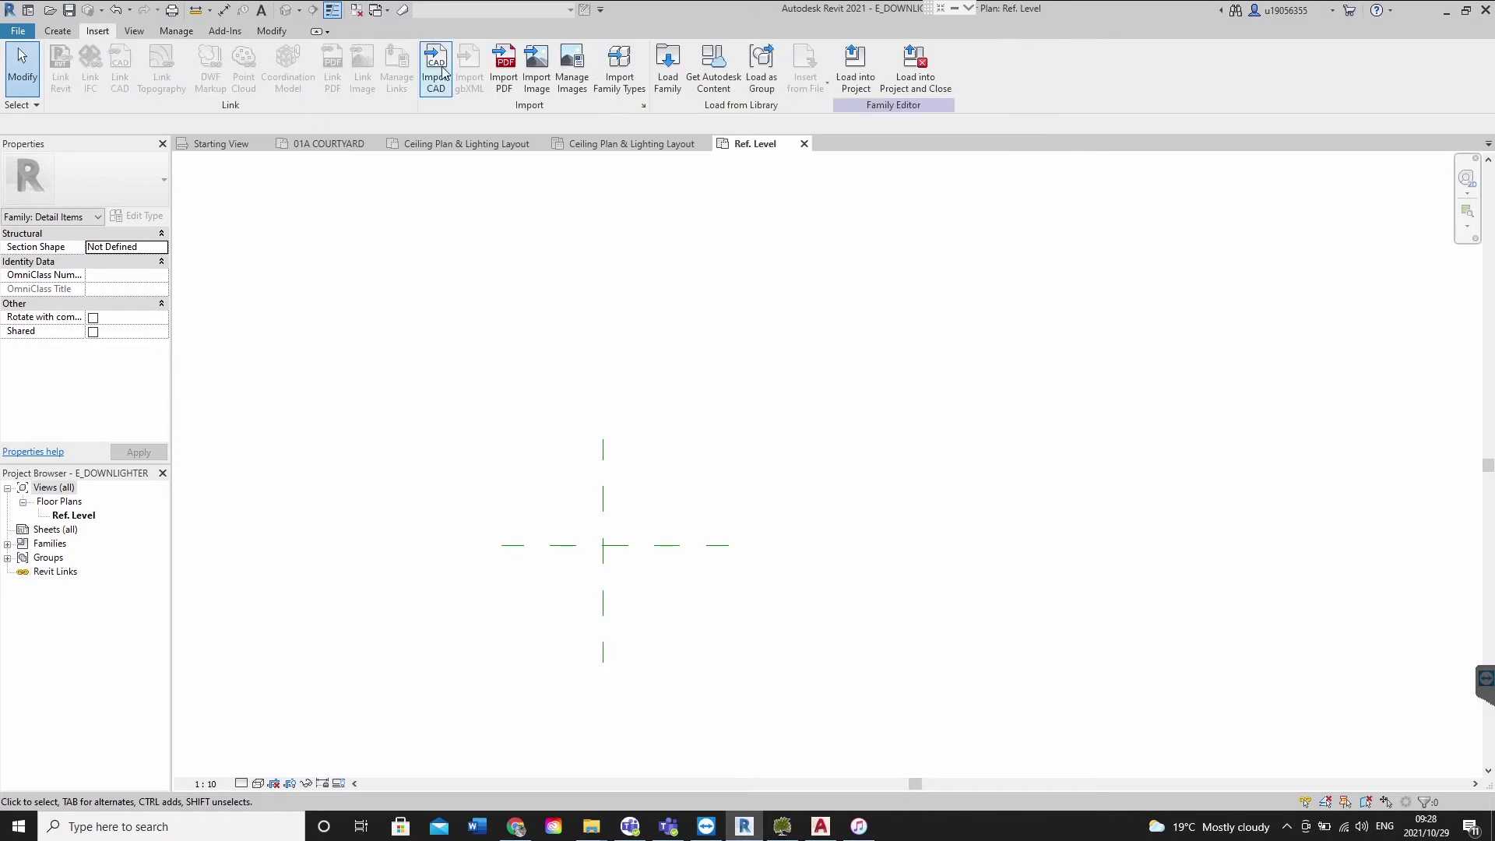
click(575, 257)
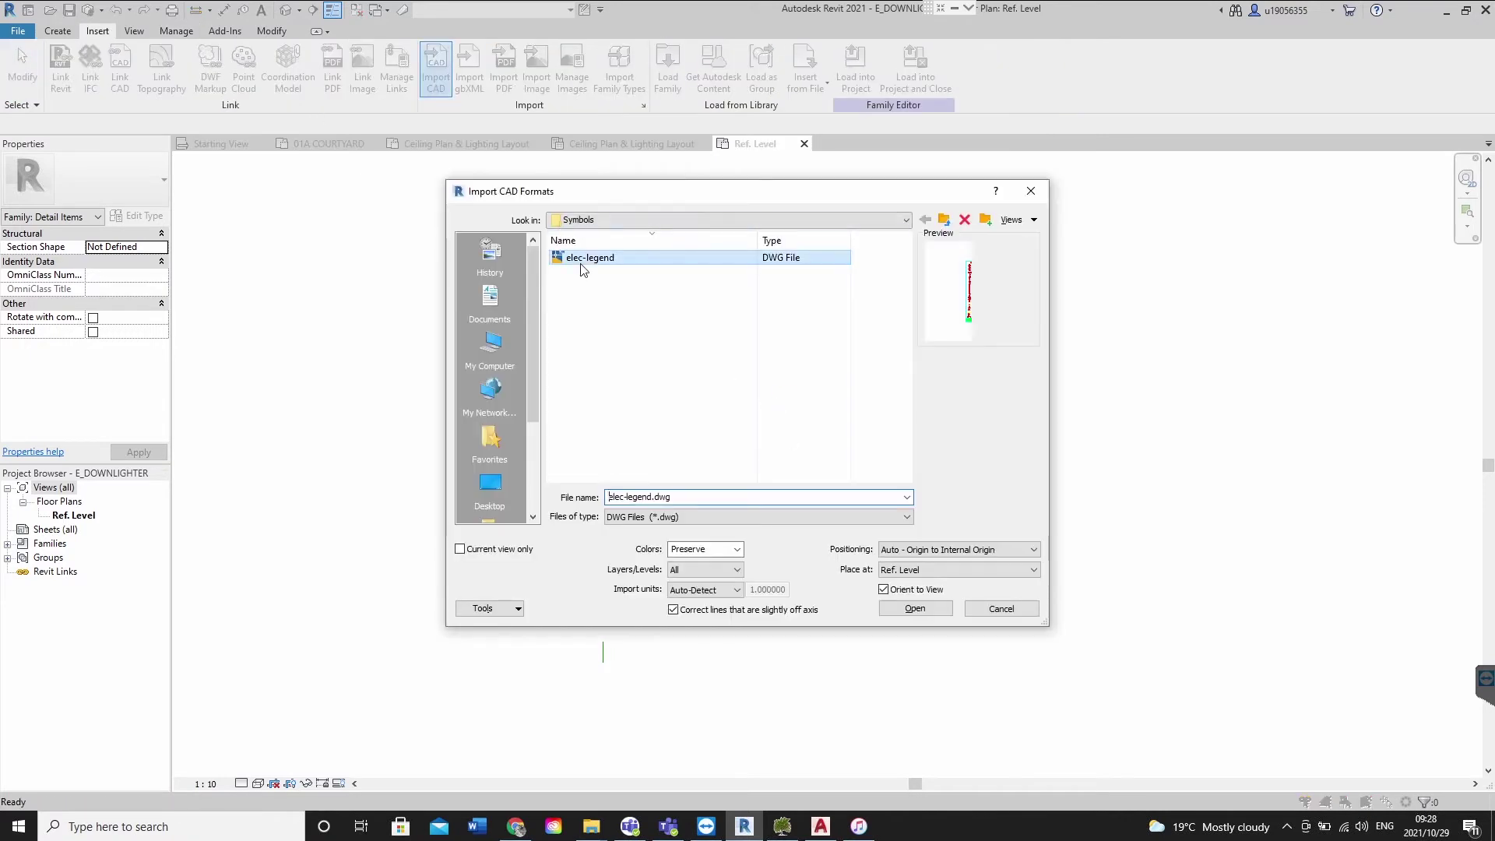
click(705, 589)
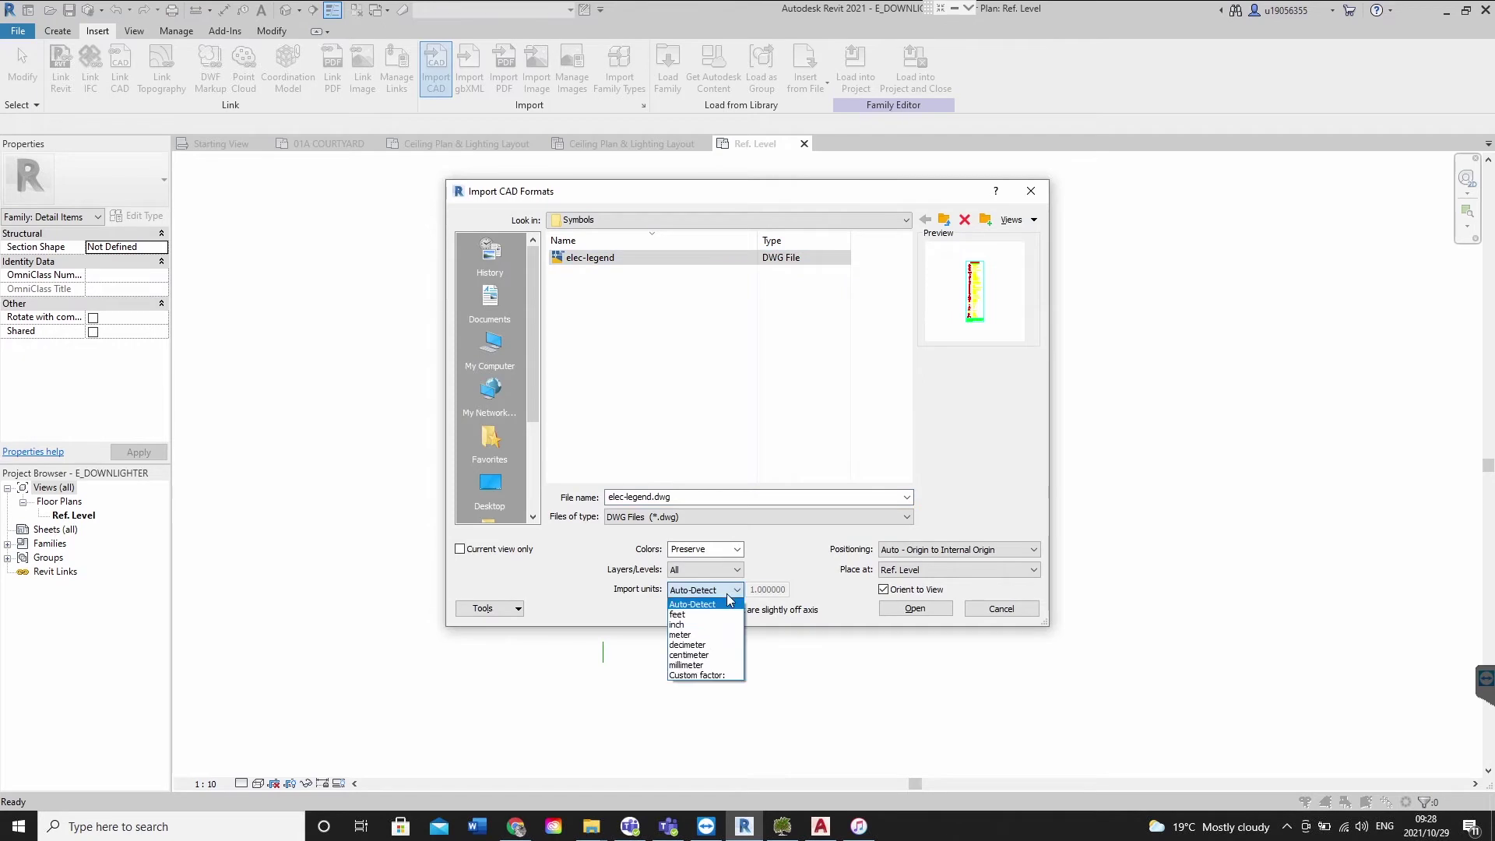
click(687, 665)
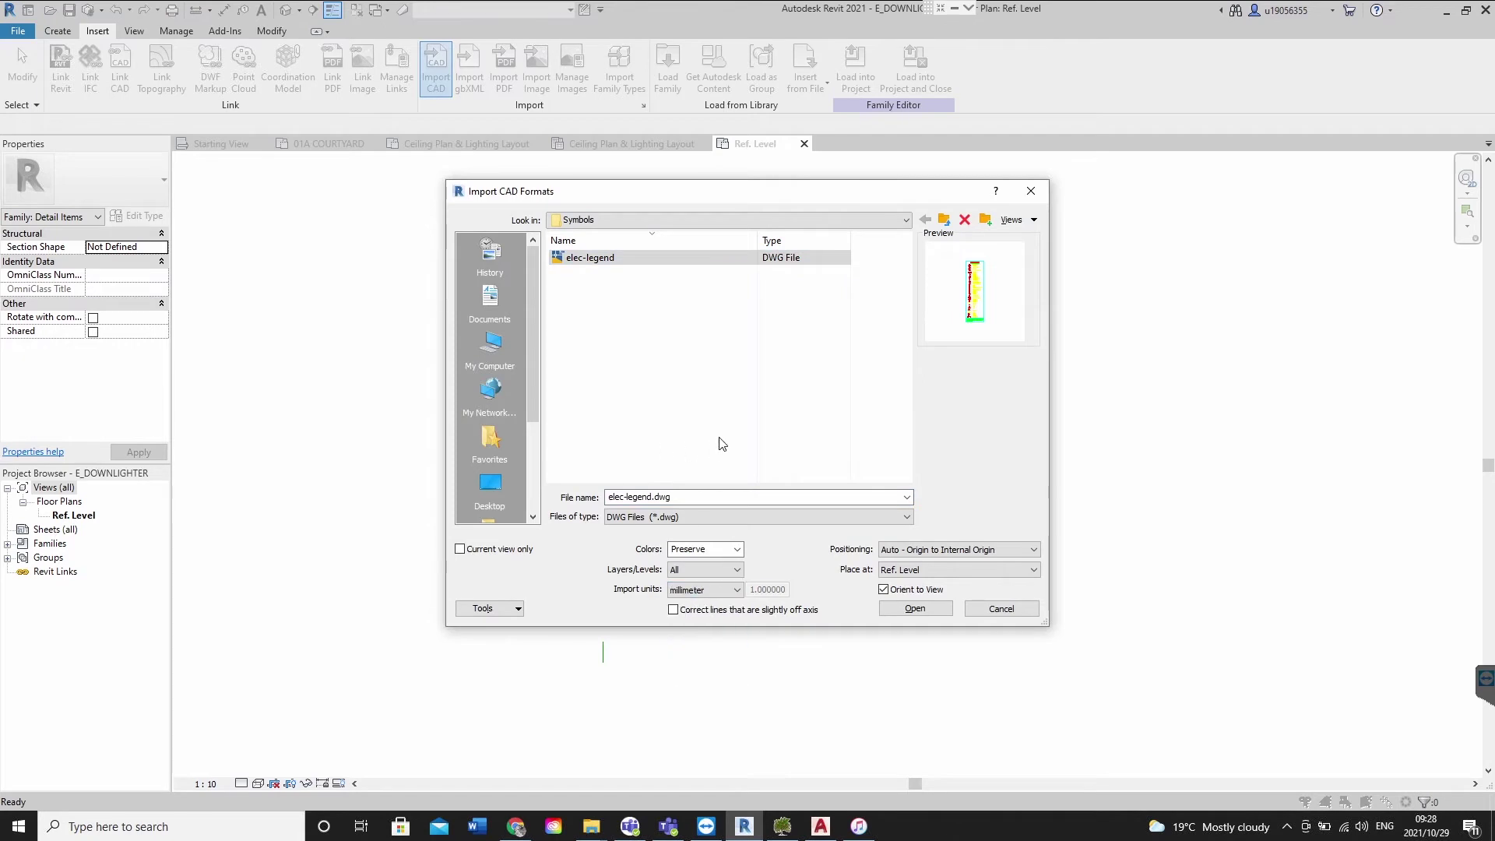
click(921, 612)
Move the imported legend so the pendant lamp circle is centred on the intersection of the two reference planes
scroll(853, 488, down, 6)
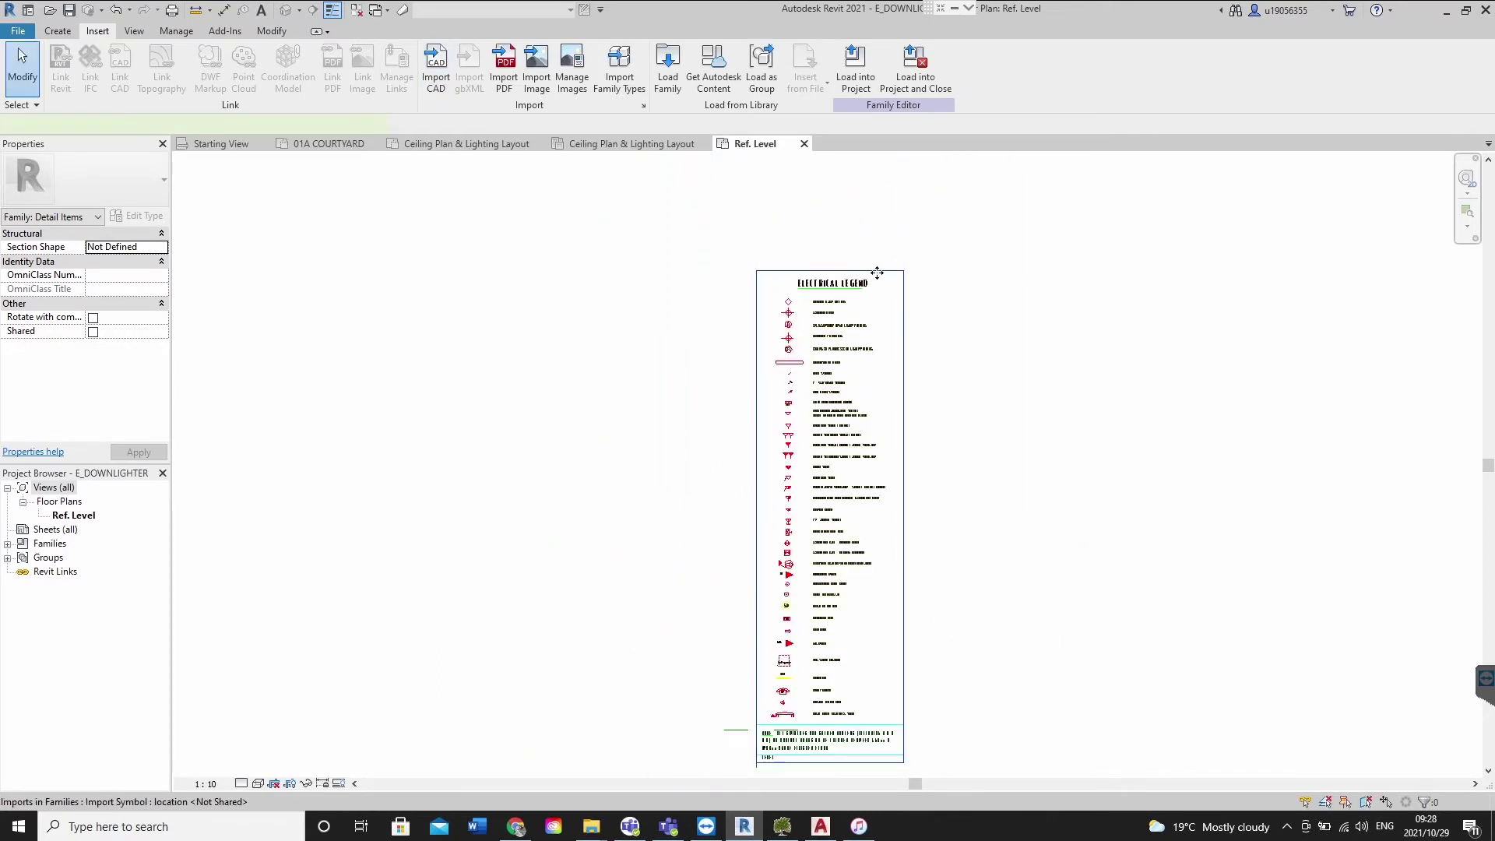
click(837, 285)
click(872, 477)
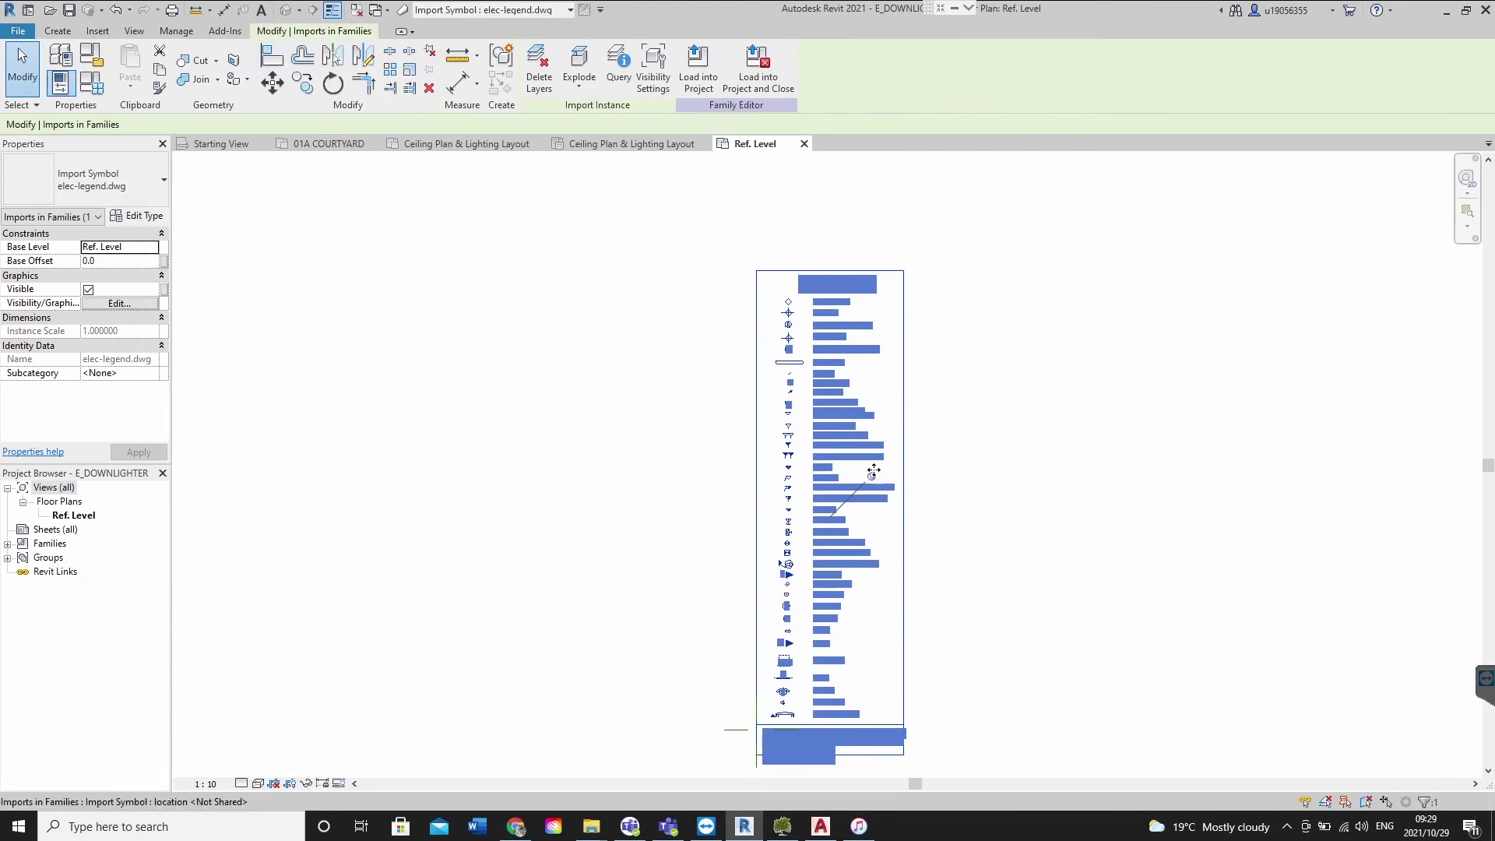
click(272, 83)
scroll(786, 345, up, 5)
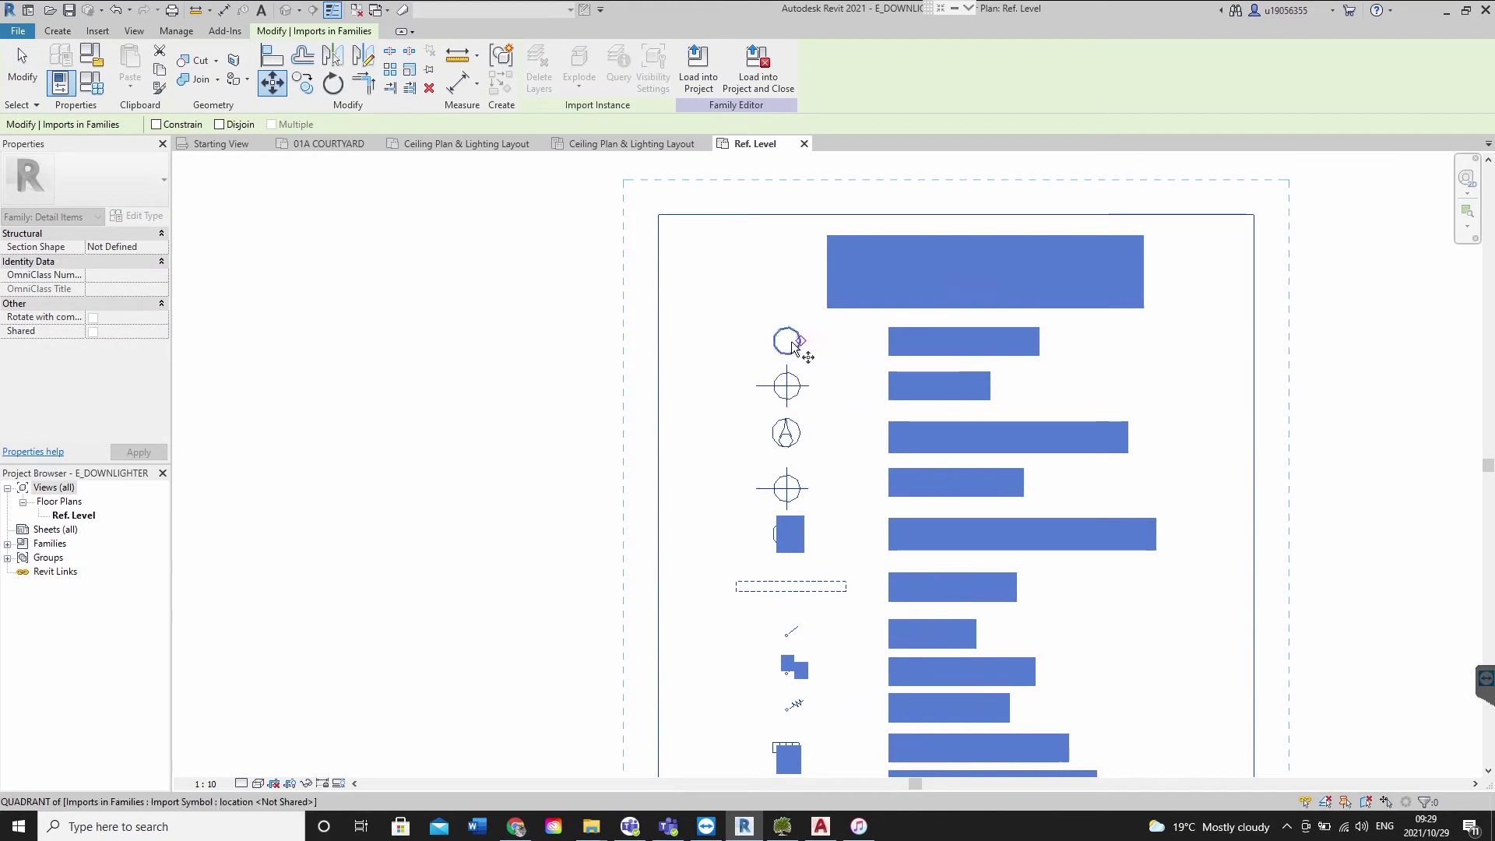
click(803, 345)
scroll(907, 226, down, 5)
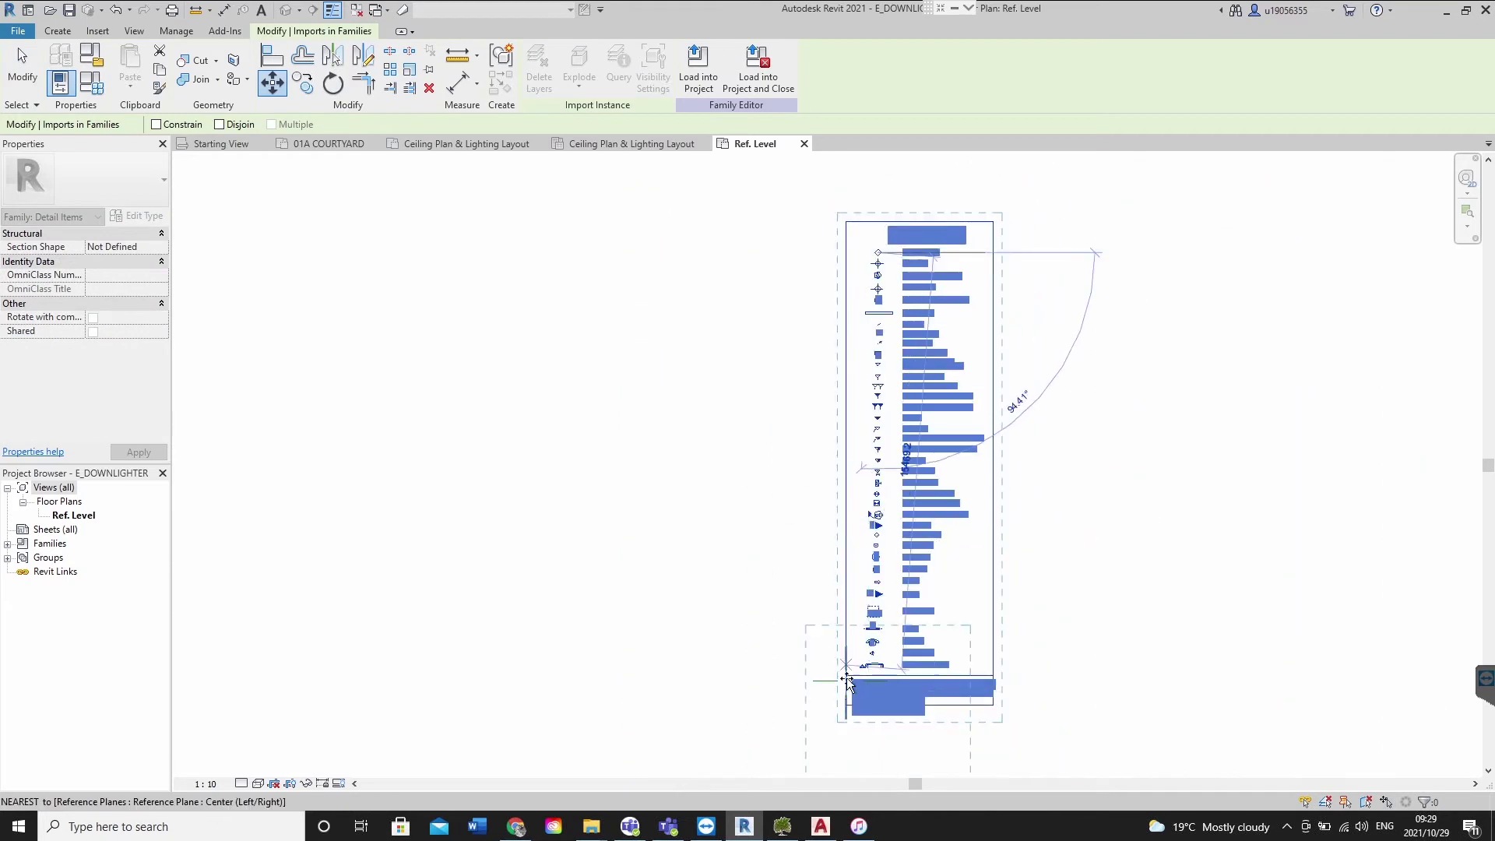
scroll(847, 682, up, 6)
click(827, 645)
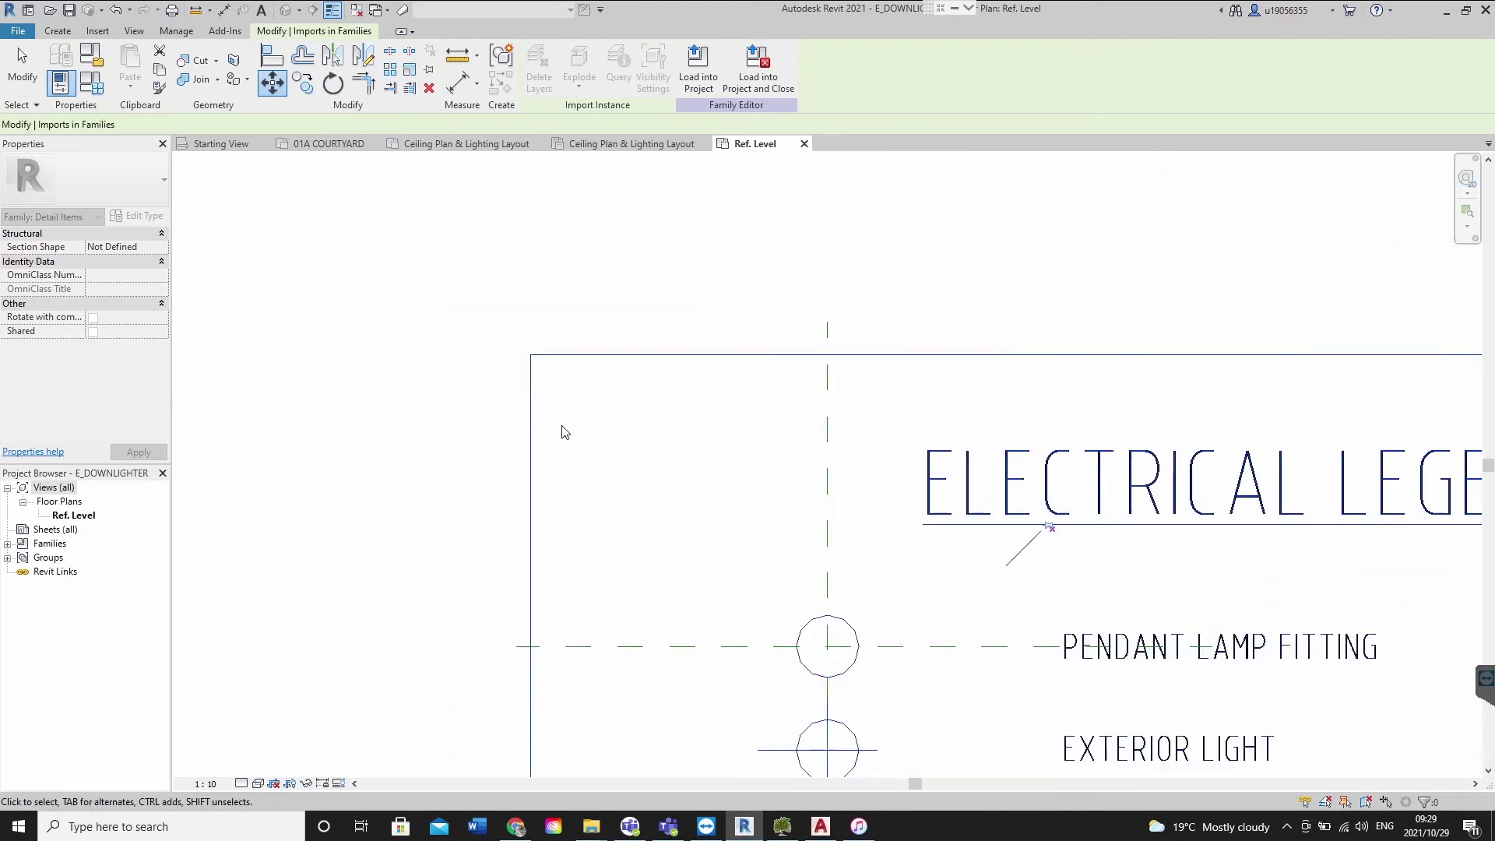
scroll(564, 432, down, 3)
key(Escape)
Explode the imported electrical legend into individual lines and text
click(824, 389)
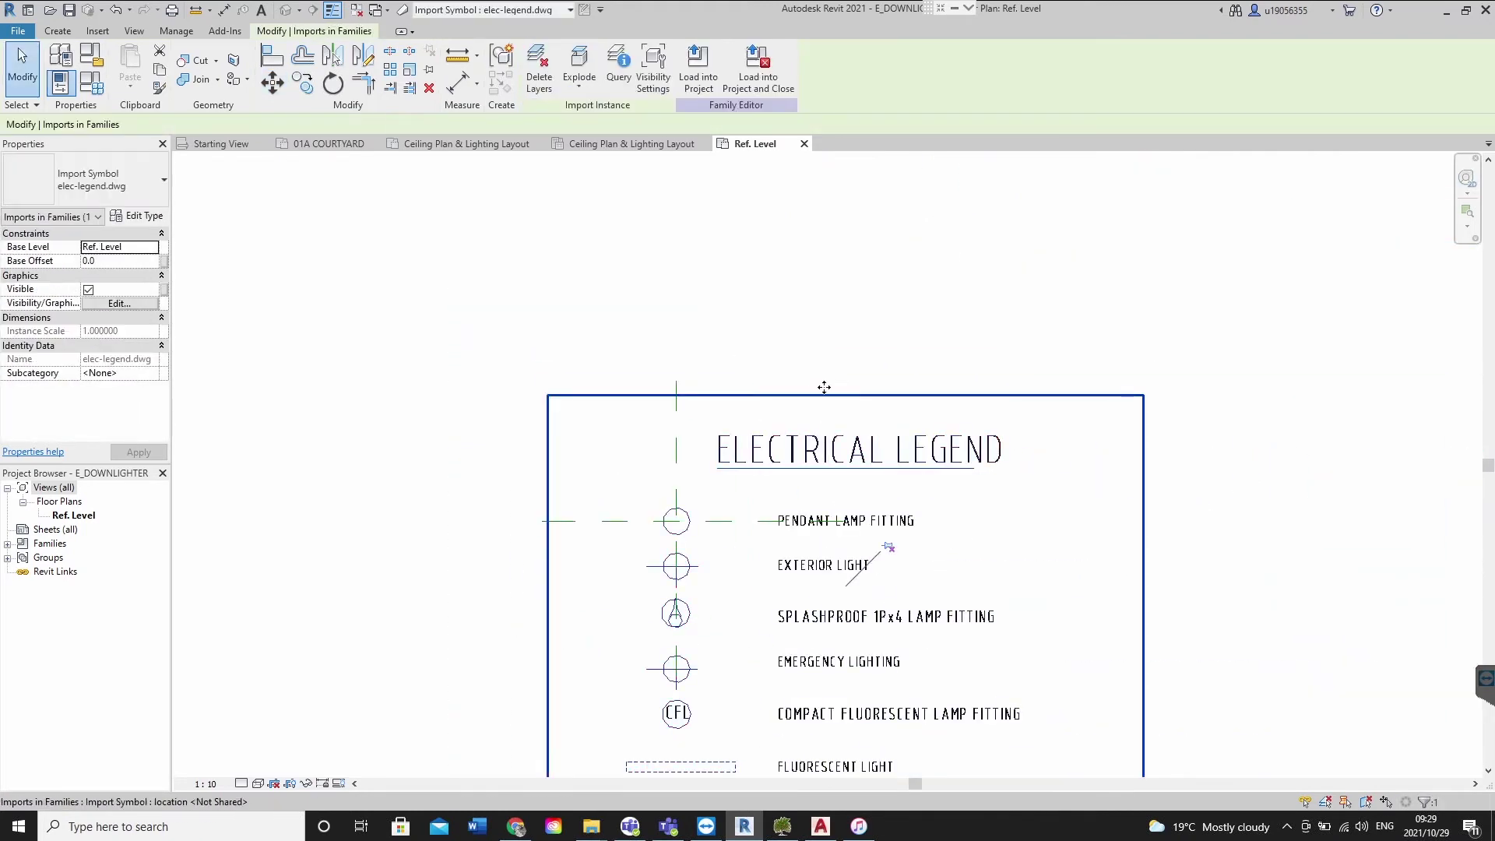
click(585, 84)
click(615, 145)
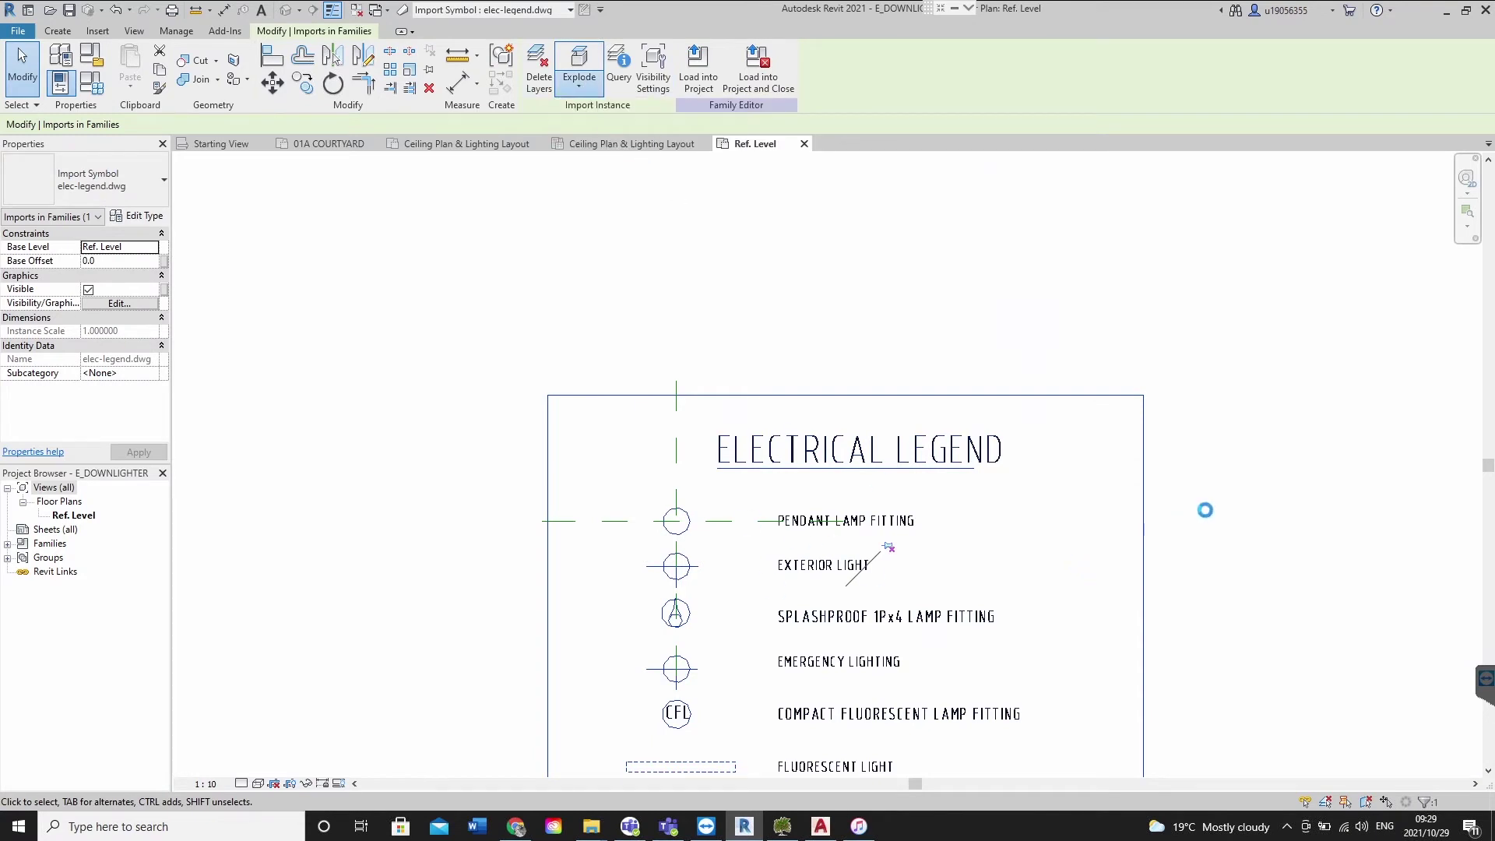
middle_drag(1170, 471, 1091, 327)
scroll(1141, 397, down, 4)
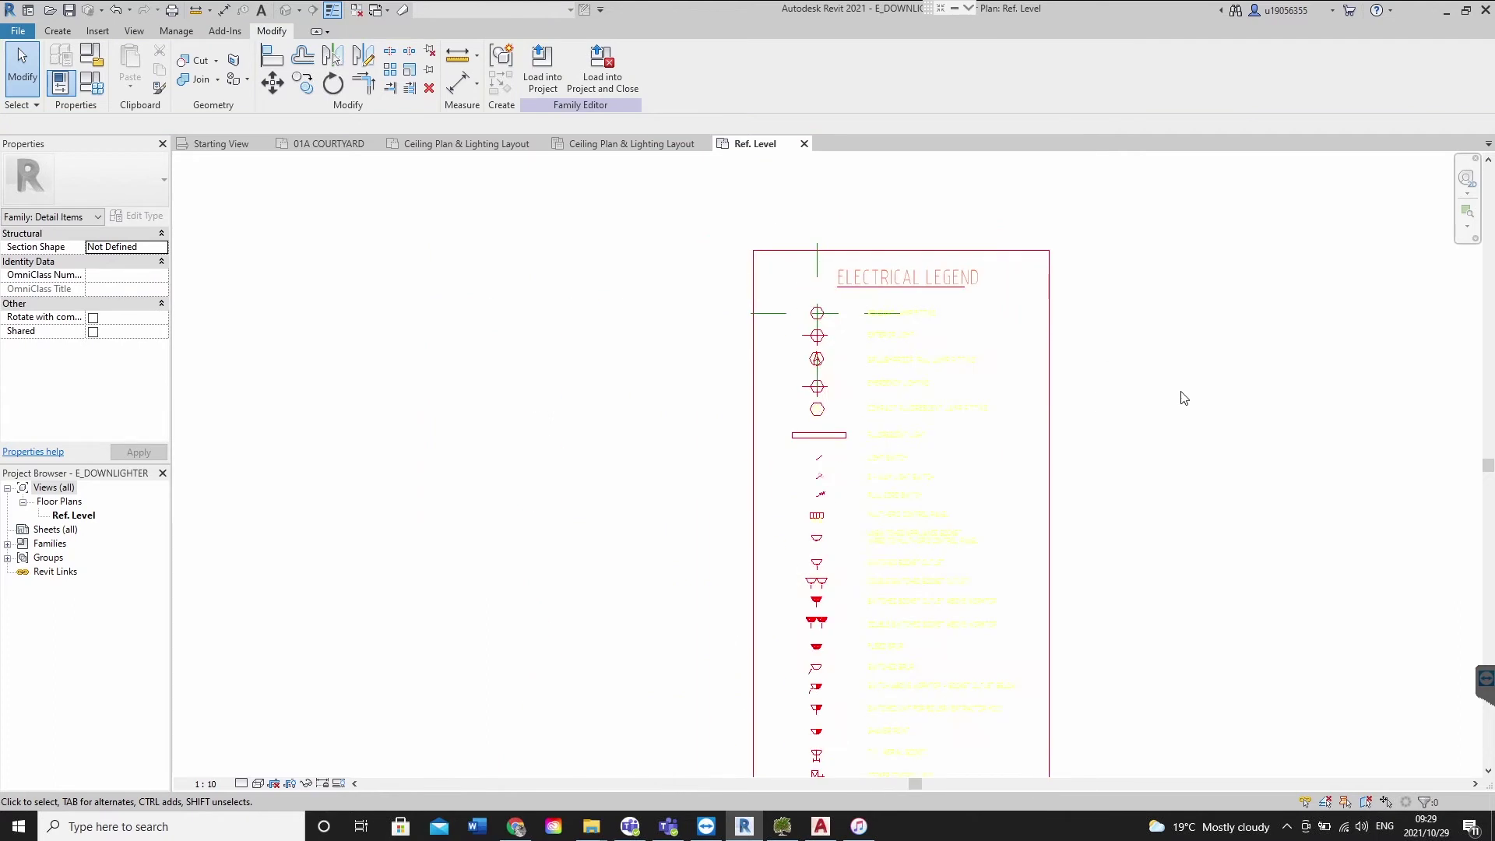
Delete the ELECTRICAL LEGEND title text and the description labels beside the upper symbols
scroll(771, 203, up, 2)
scroll(827, 277, up, 2)
click(818, 277)
key(Delete)
scroll(806, 281, down, 3)
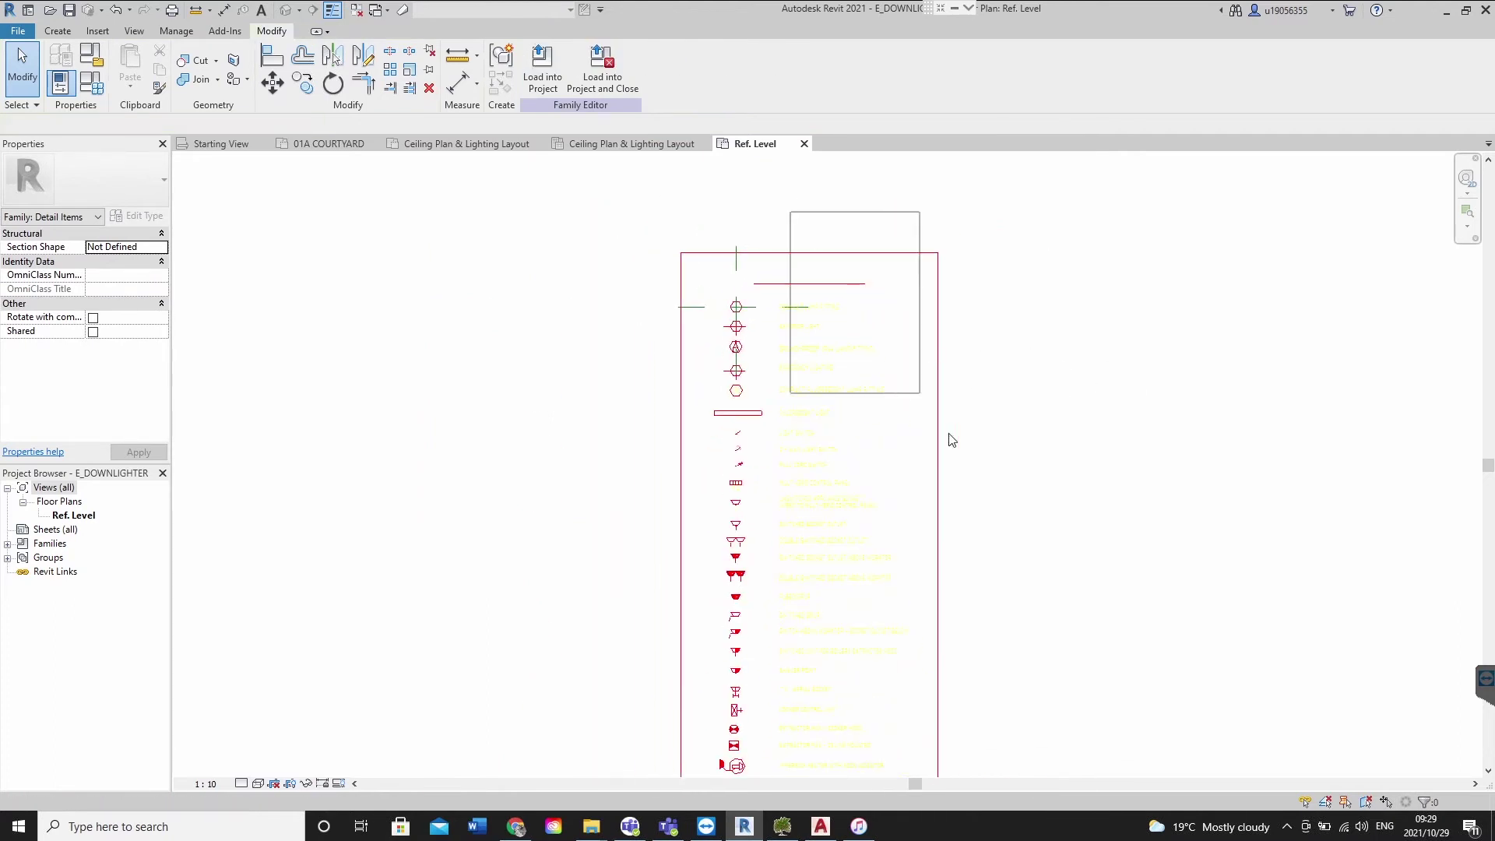
drag(1011, 616, 850, 368)
key(Delete)
drag(771, 224, 957, 453)
key(Delete)
Delete the title's underline and the border lines around the legend
middle_drag(938, 396, 852, 402)
click(703, 289)
key(Delete)
click(703, 257)
key(Delete)
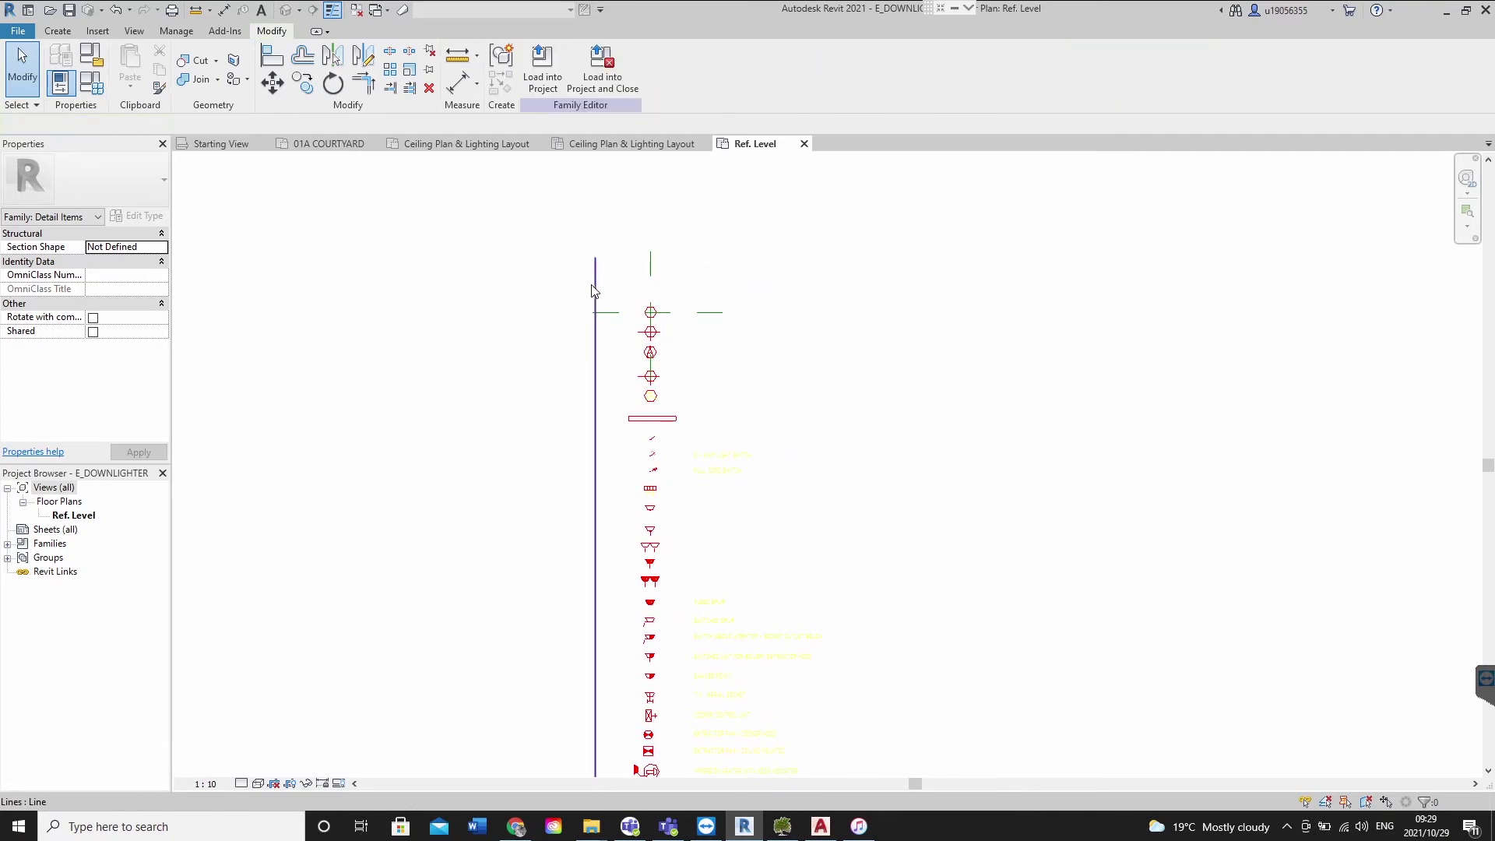
key(Delete)
Delete the remaining description labels beside the symbols and the notes beneath the legend
middle_drag(987, 542, 969, 380)
drag(656, 271, 876, 732)
key(Delete)
middle_drag(681, 747, 710, 495)
drag(696, 437, 804, 625)
key(Delete)
key(Delete)
drag(780, 765, 590, 648)
key(Delete)
middle_click(734, 441)
middle_click(733, 442)
middle_drag(843, 339, 791, 304)
scroll(791, 304, up, 5)
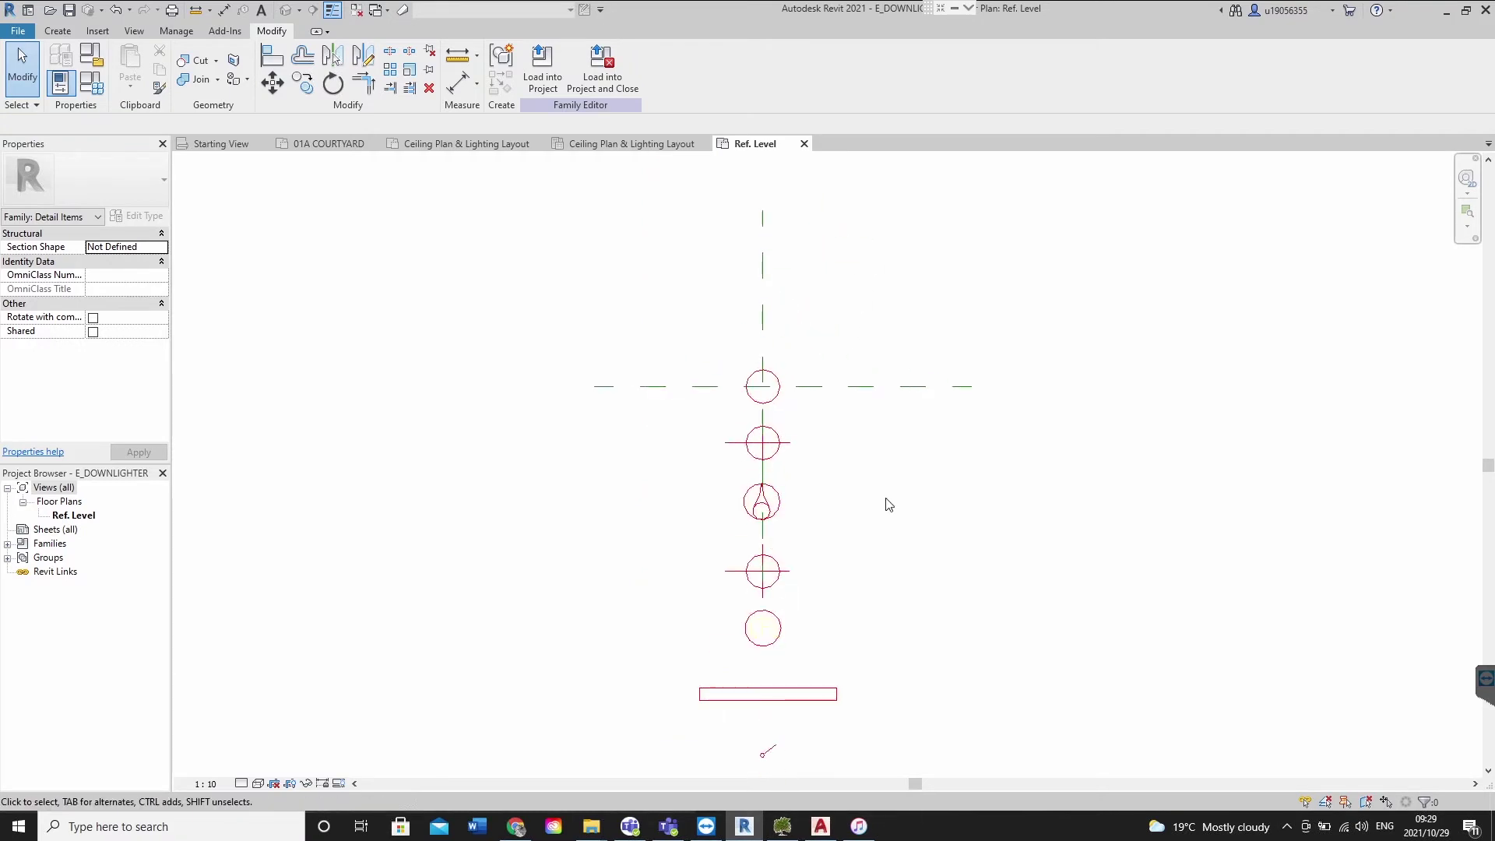
scroll(905, 433, down, 2)
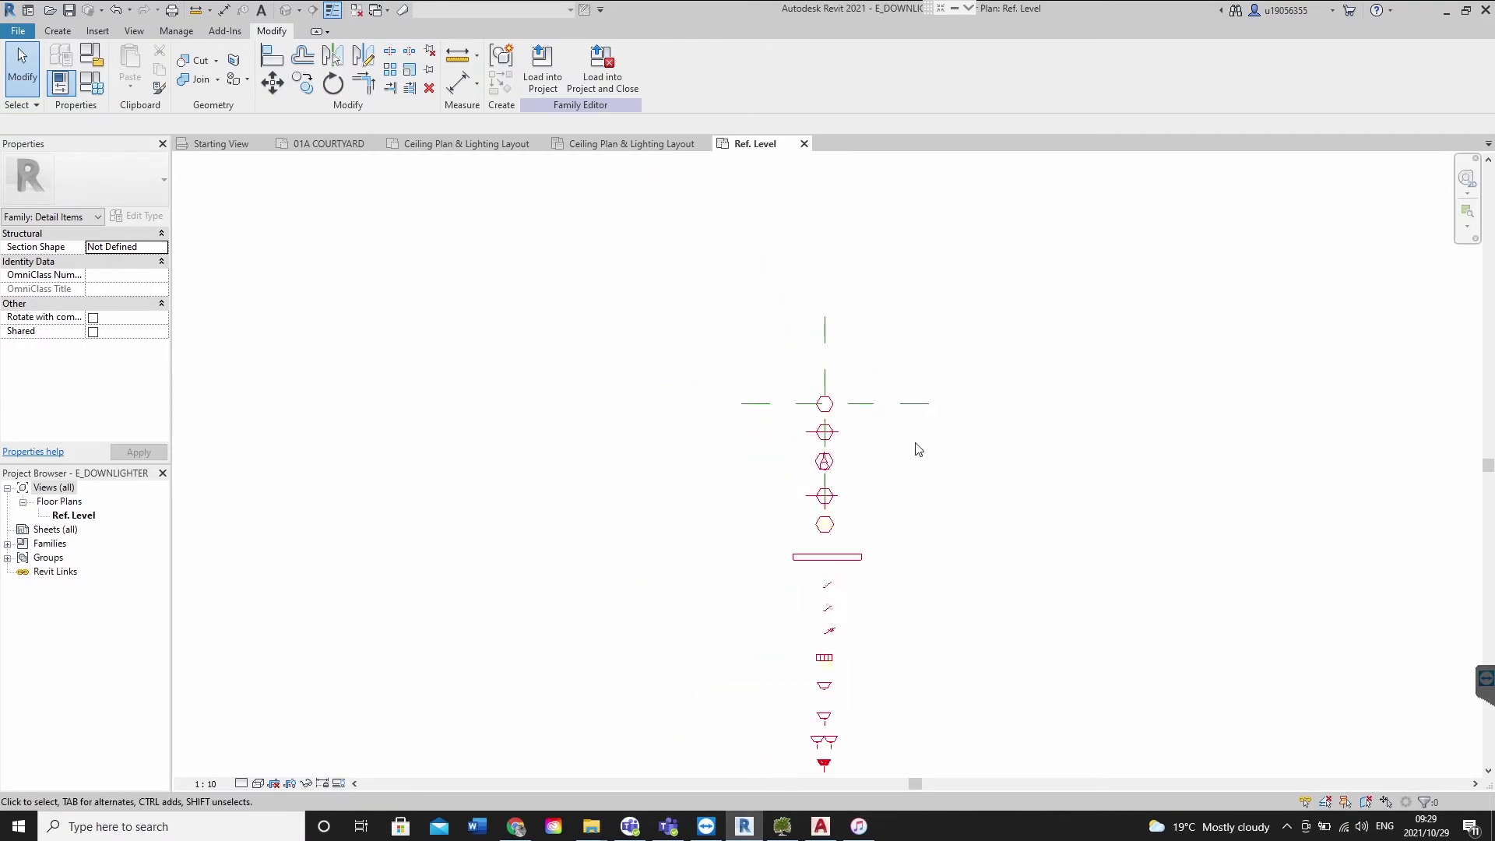
Save the family under the new name E_sim in the Symbols folder
click(19, 32)
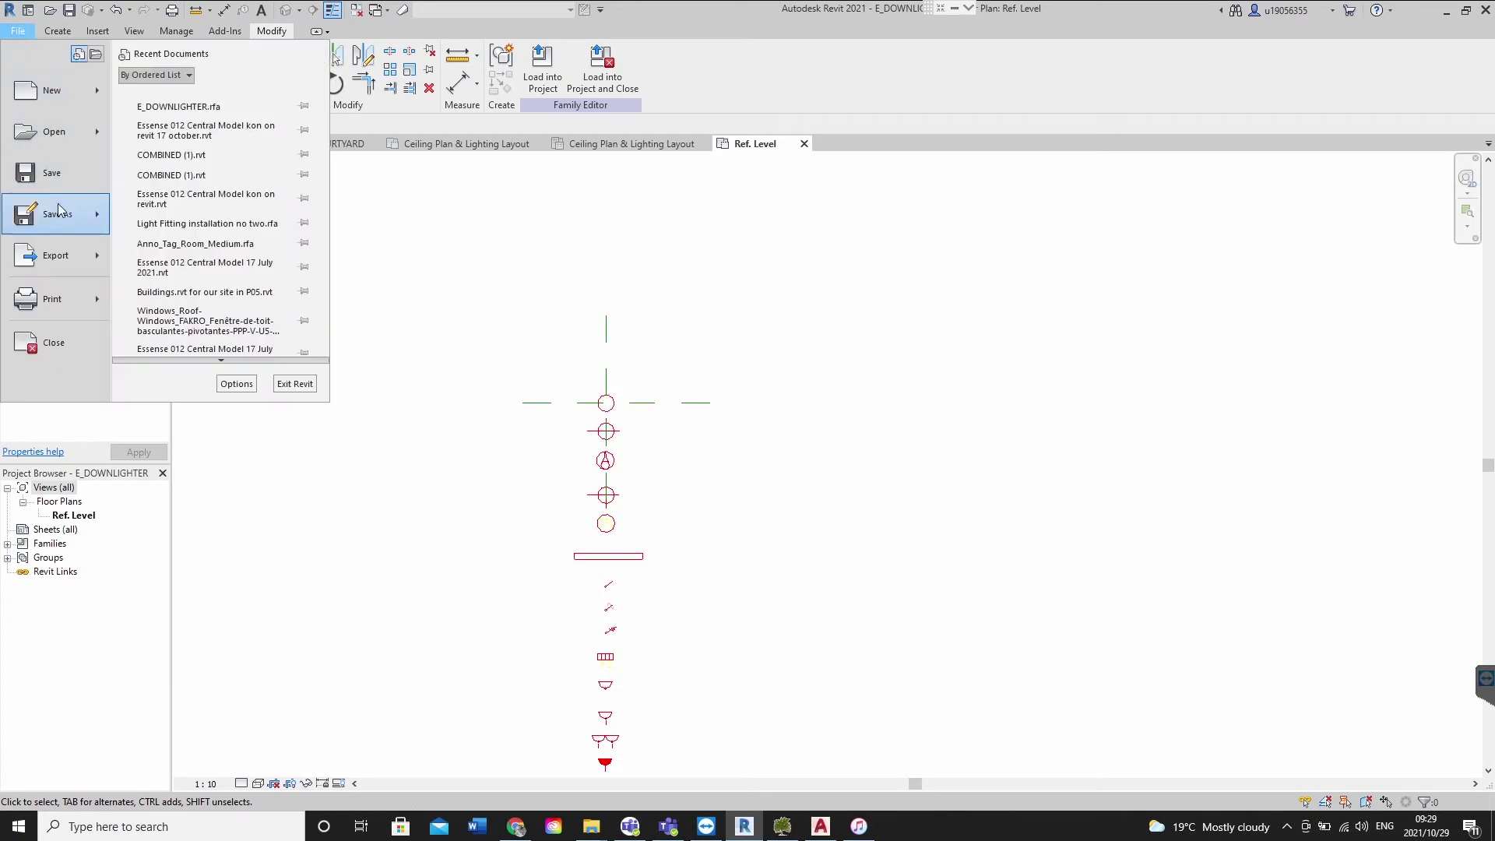
mouse_move(56, 214)
click(175, 204)
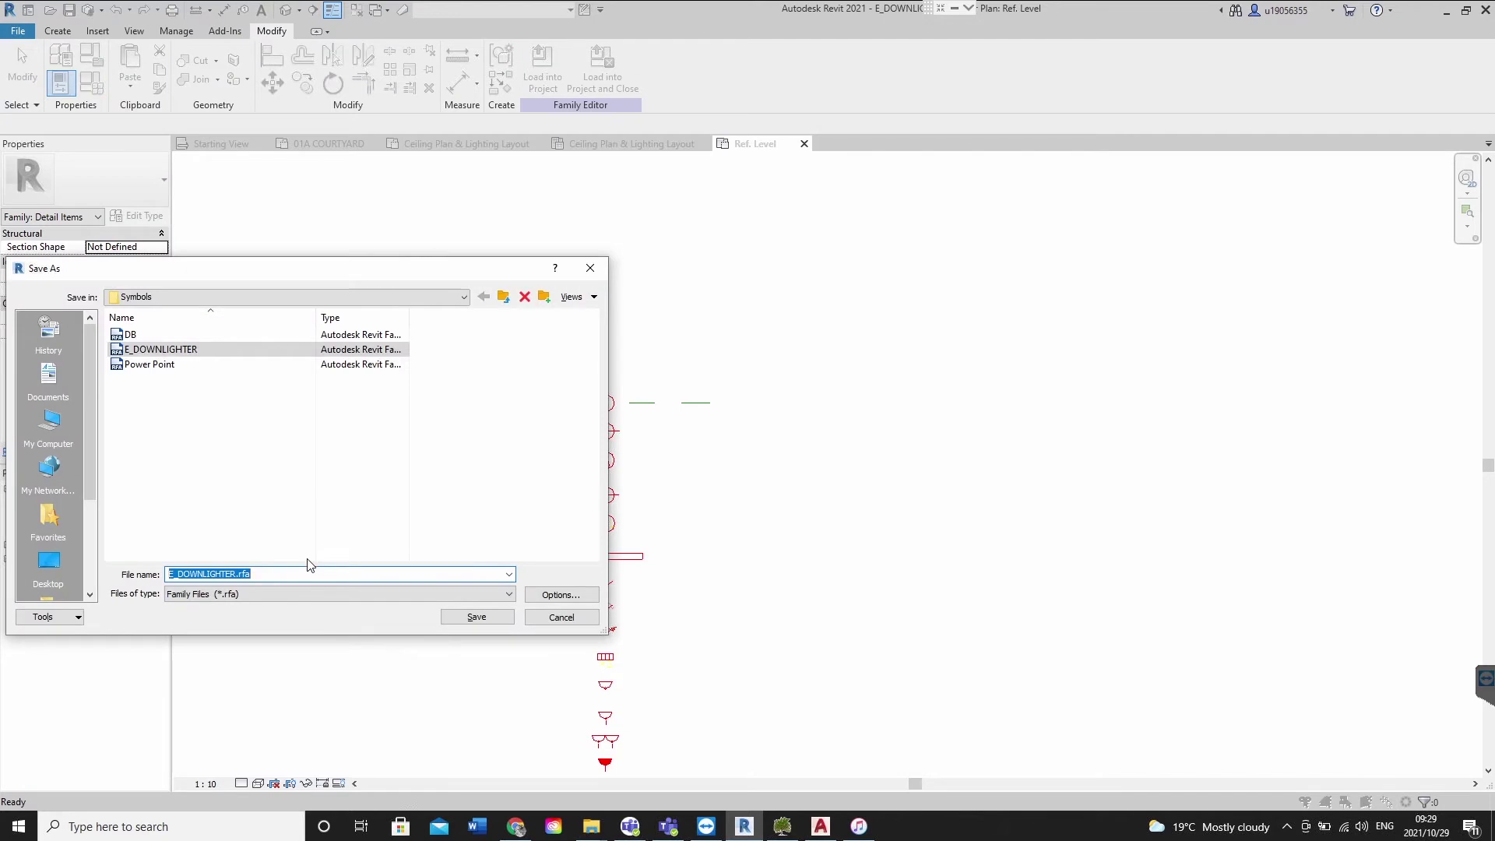
key(BackSpace)
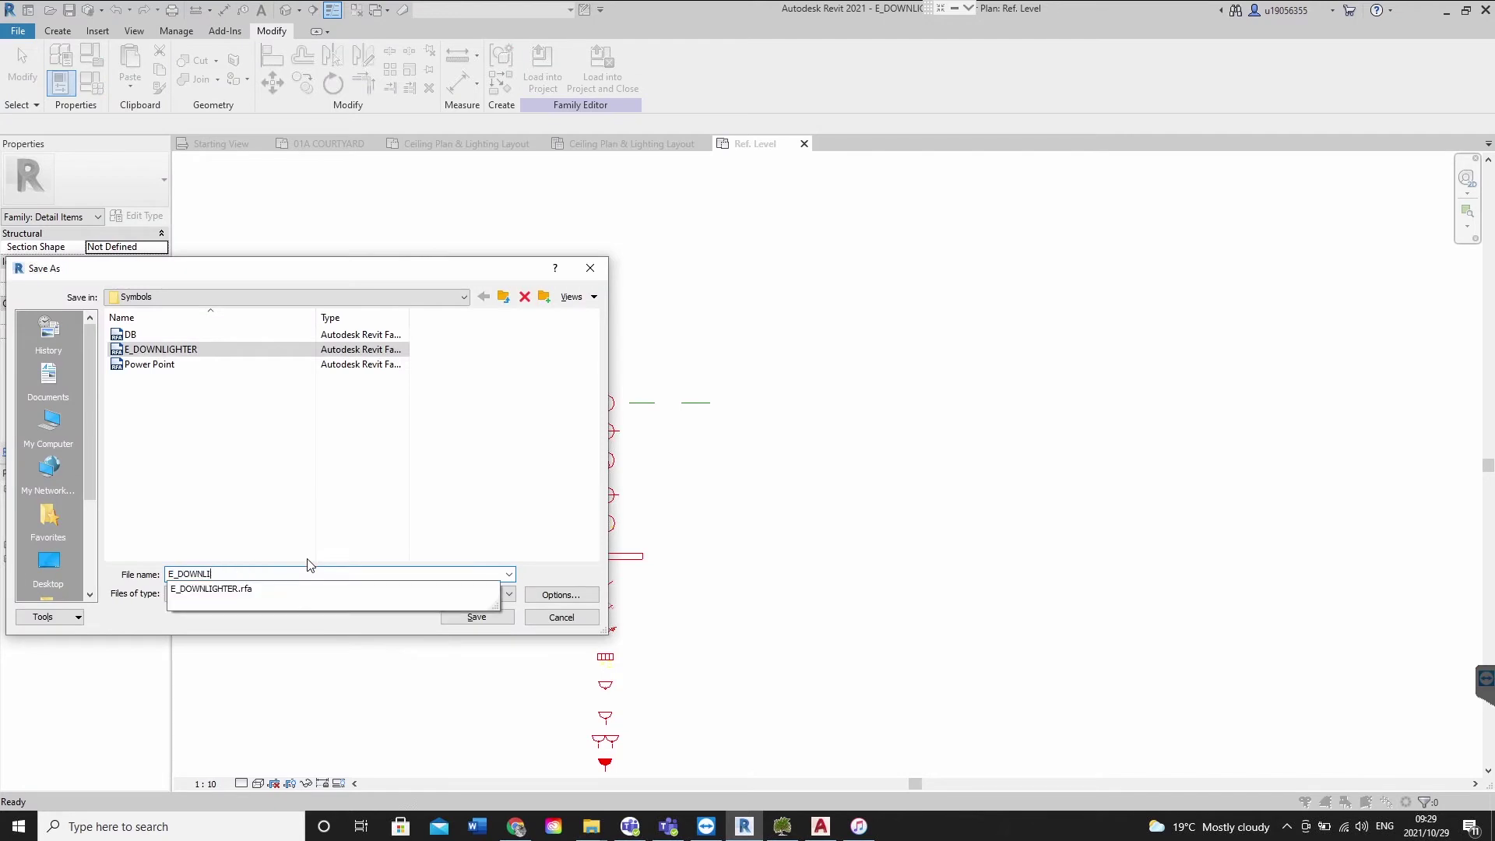
text(sl)
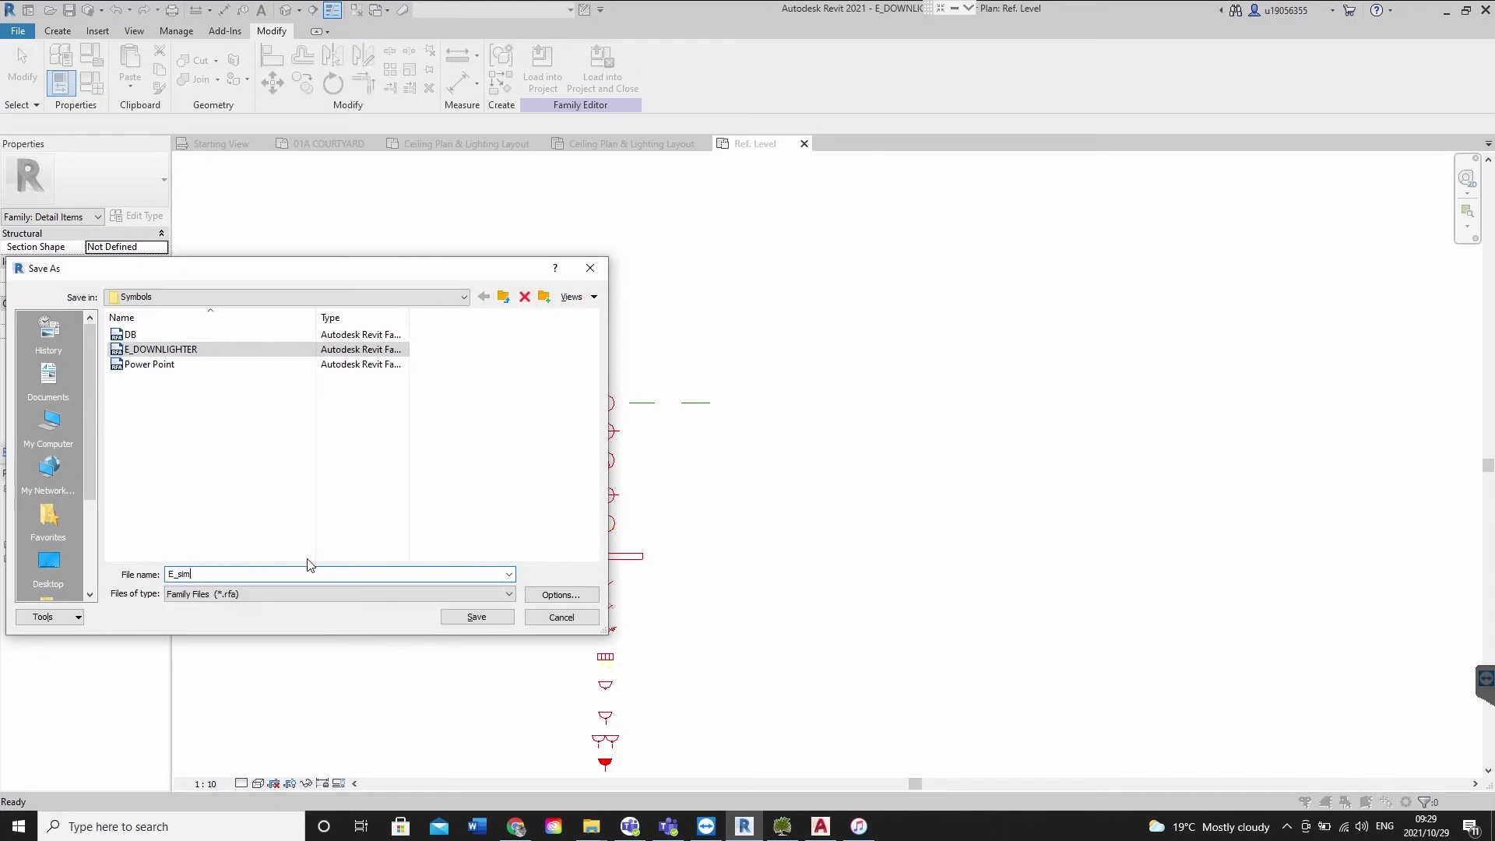
key(Return)
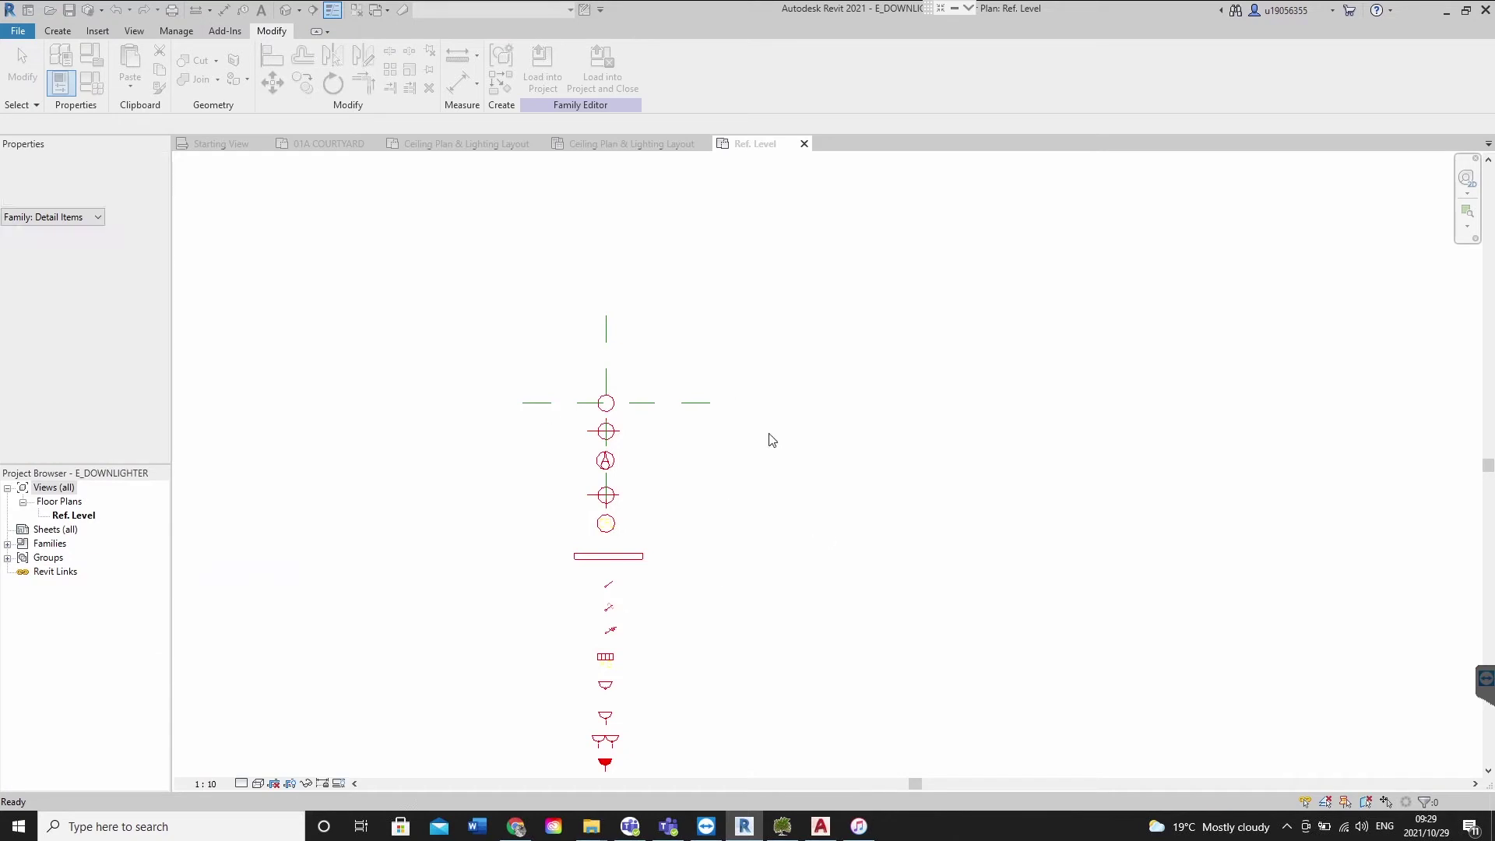
Delete every electrical symbol below the circle at the reference plane intersection, keeping only that circle
scroll(604, 360, up, 3)
scroll(572, 454, up, 2)
middle_drag(744, 531, 749, 417)
scroll(611, 478, down, 4)
drag(556, 473, 752, 740)
middle_drag(914, 554, 904, 374)
scroll(855, 428, down, 3)
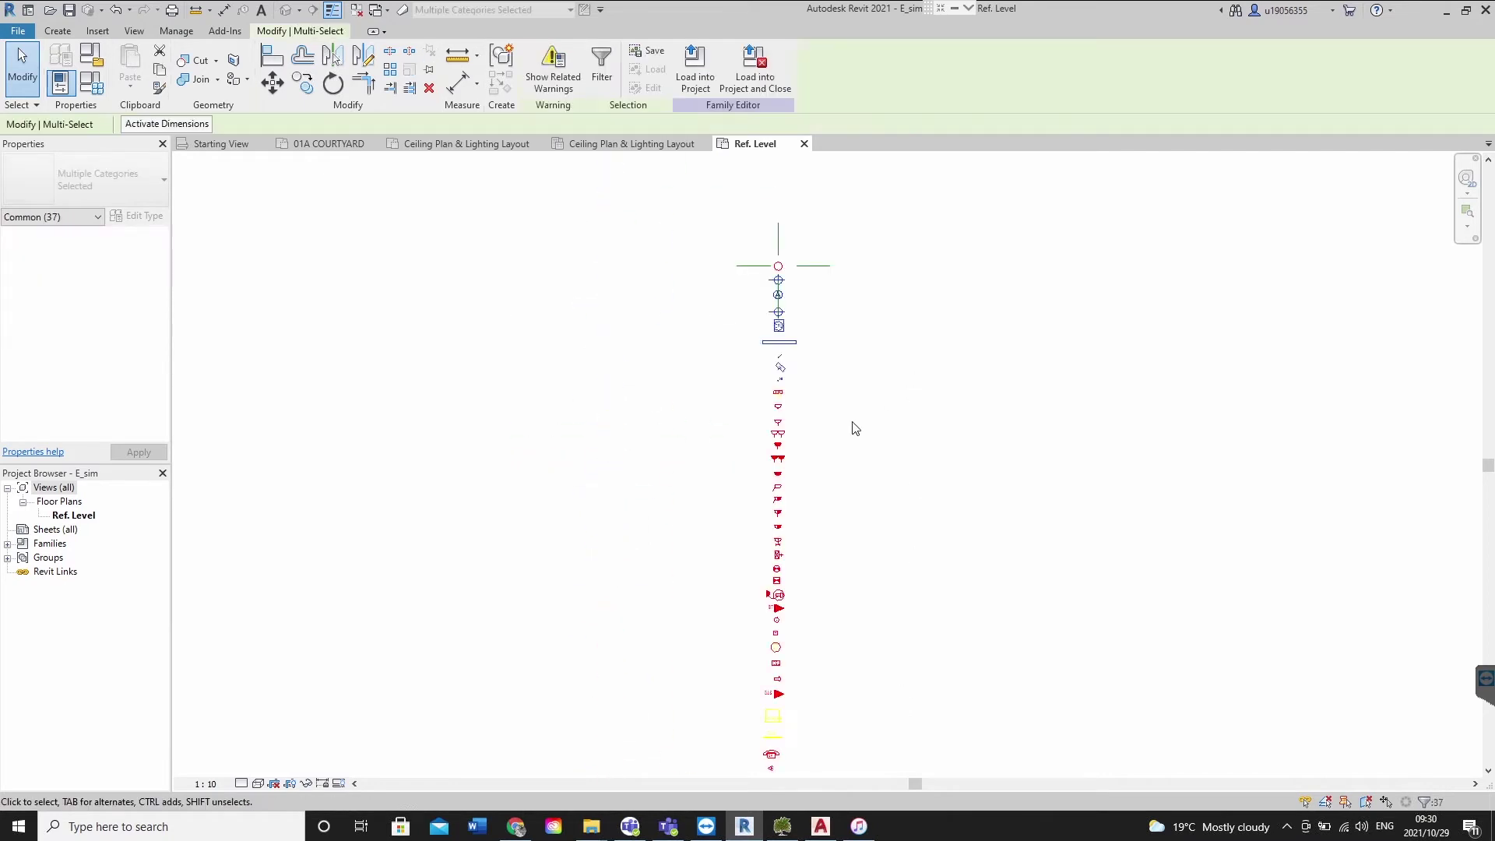
click(855, 428)
drag(730, 304, 895, 747)
key(Delete)
middle_drag(975, 687, 895, 477)
drag(558, 456, 794, 663)
key(Delete)
middle_drag(773, 597, 773, 597)
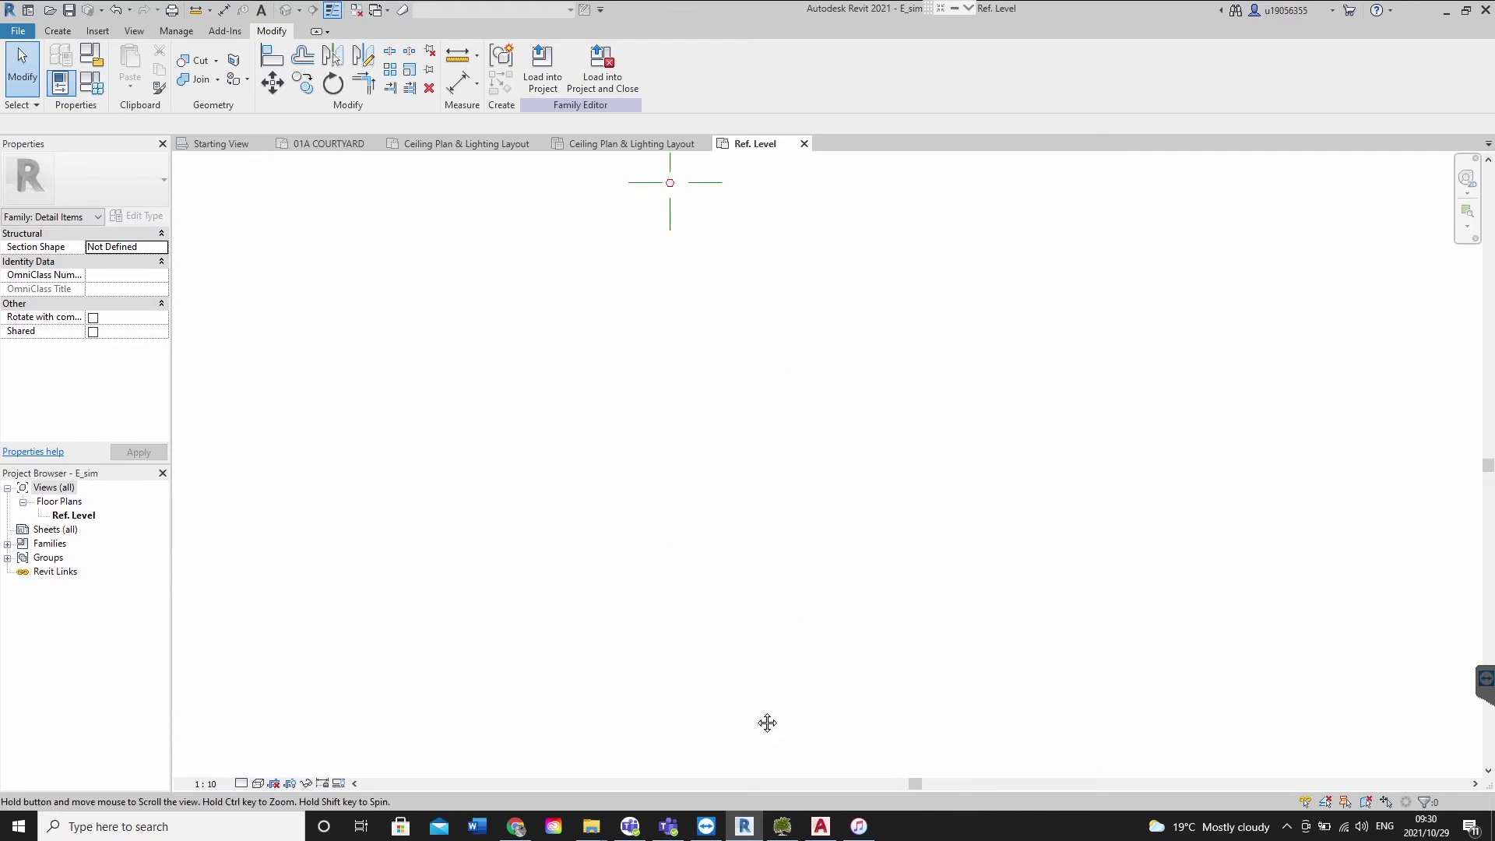
Check the circle's line subcategory and delete the unused ELECTRICS subcategory from the Detail Items object styles
scroll(645, 438, up, 8)
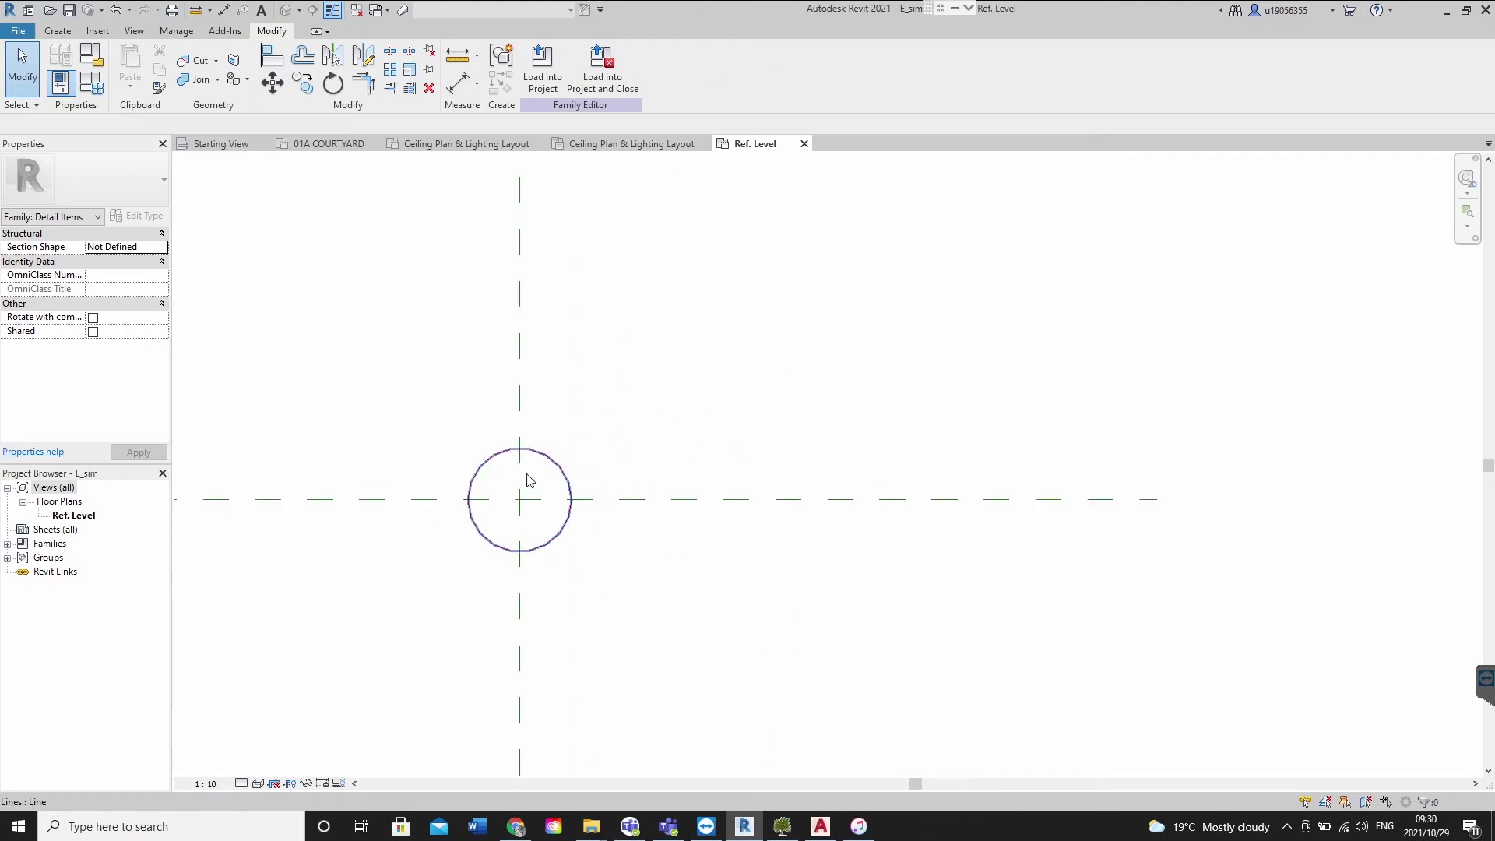
click(571, 489)
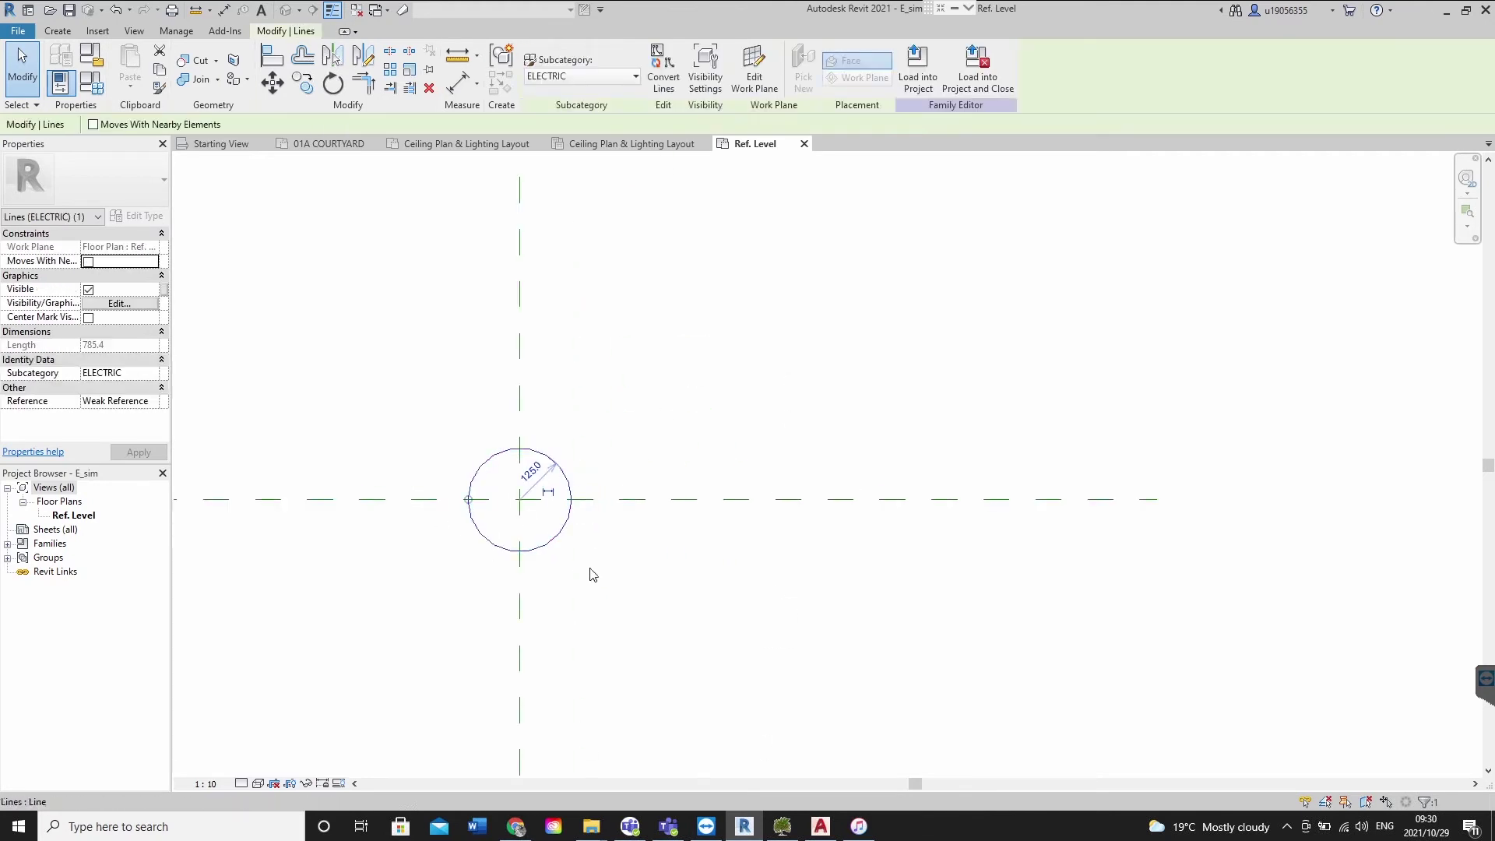
click(176, 31)
click(104, 66)
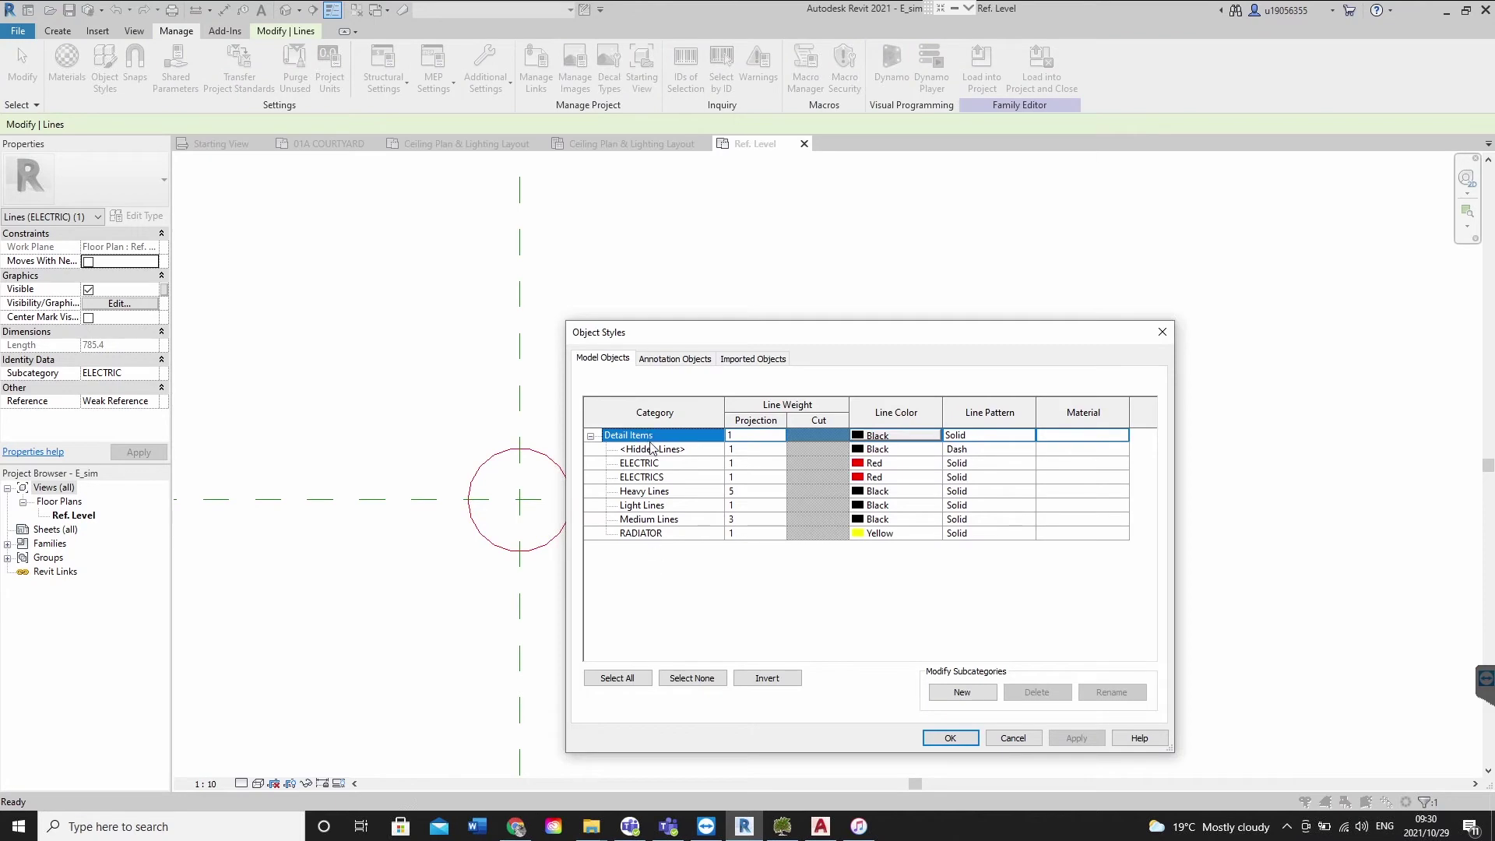
click(685, 470)
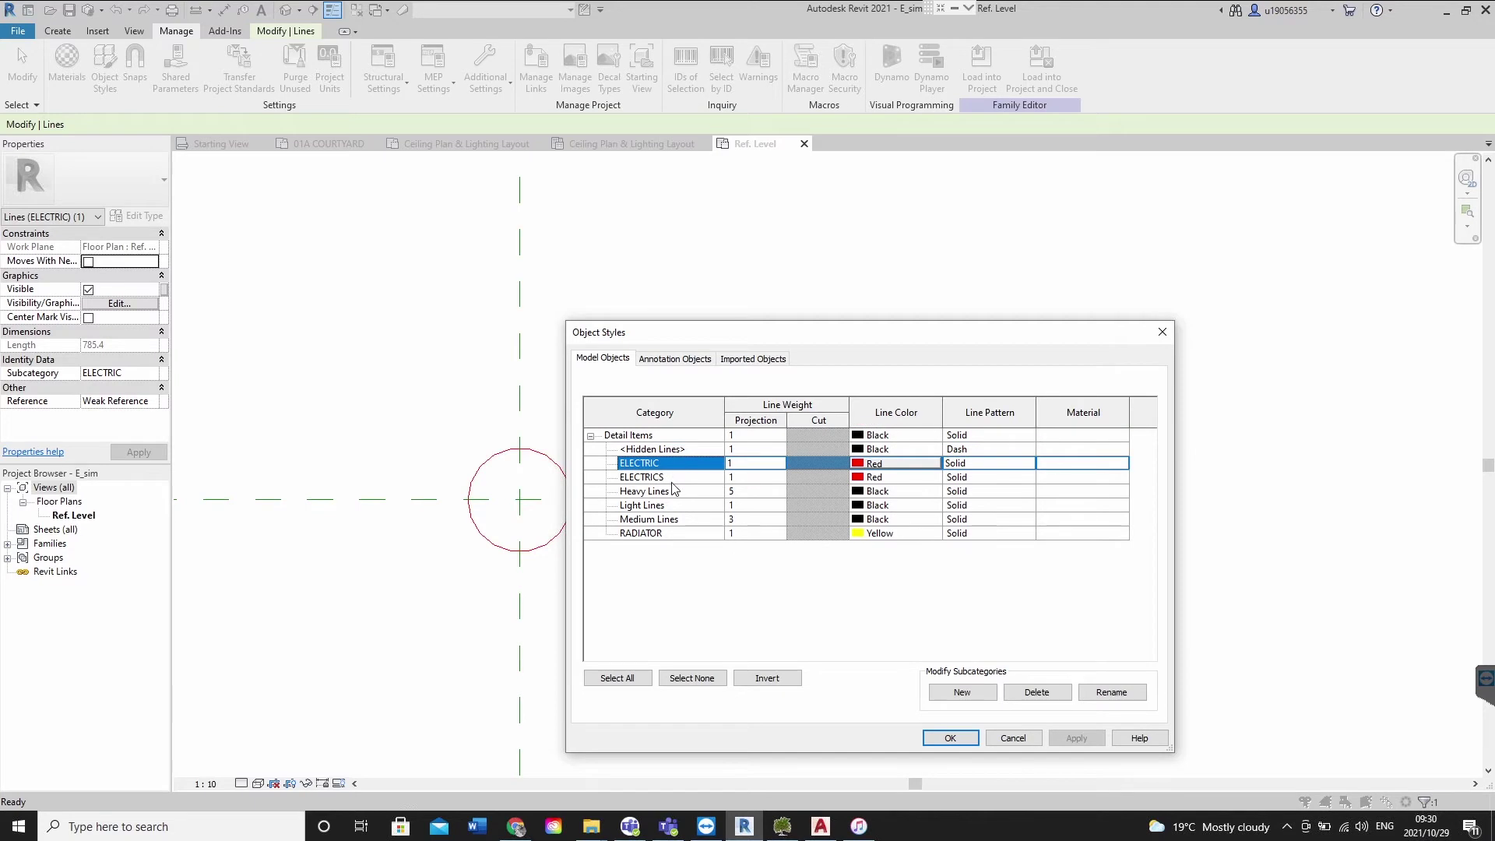
key(Down)
click(1036, 692)
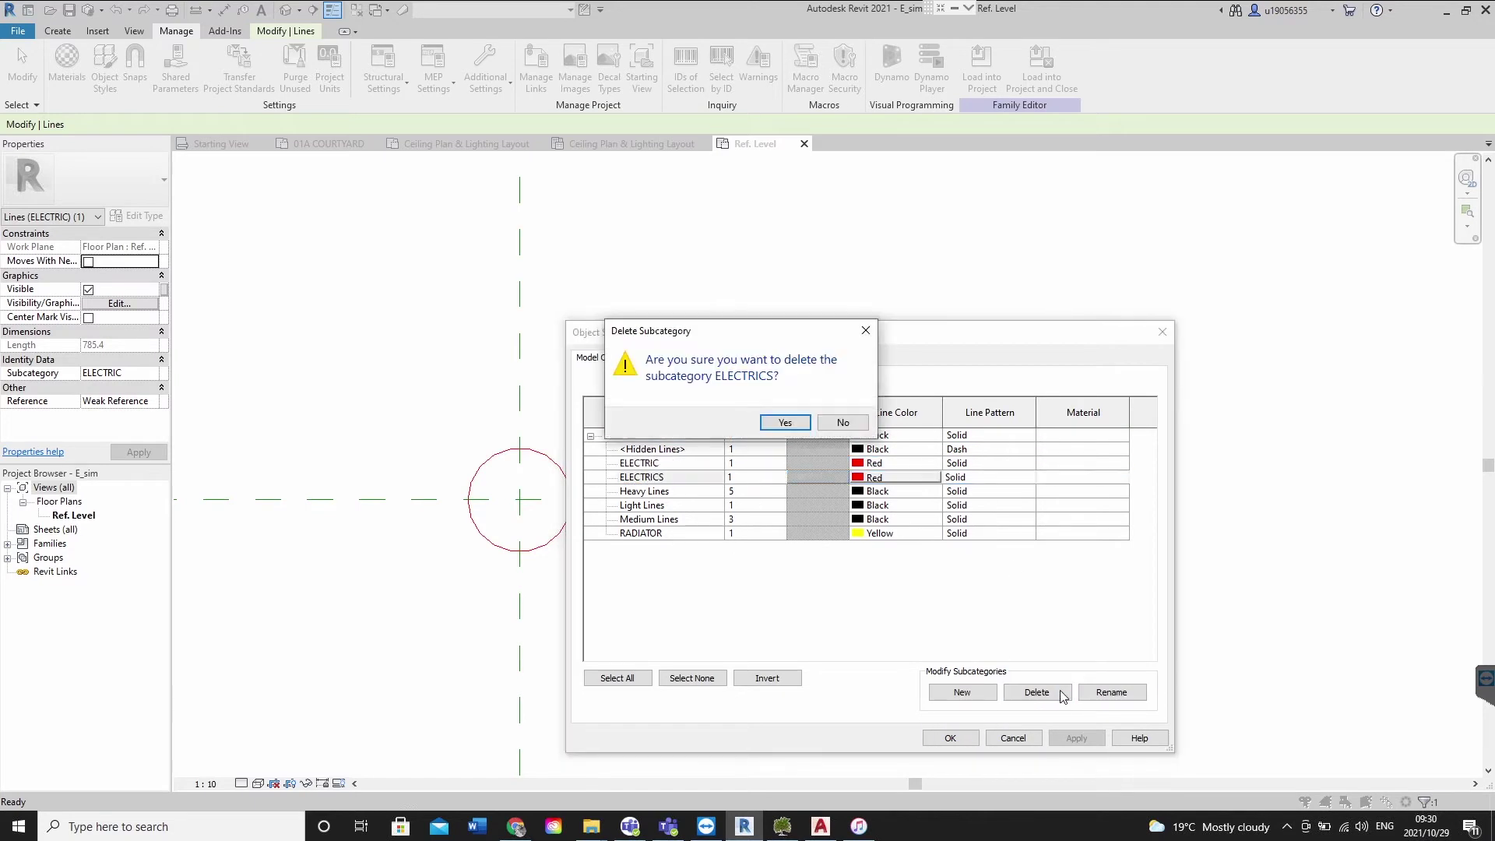
click(785, 423)
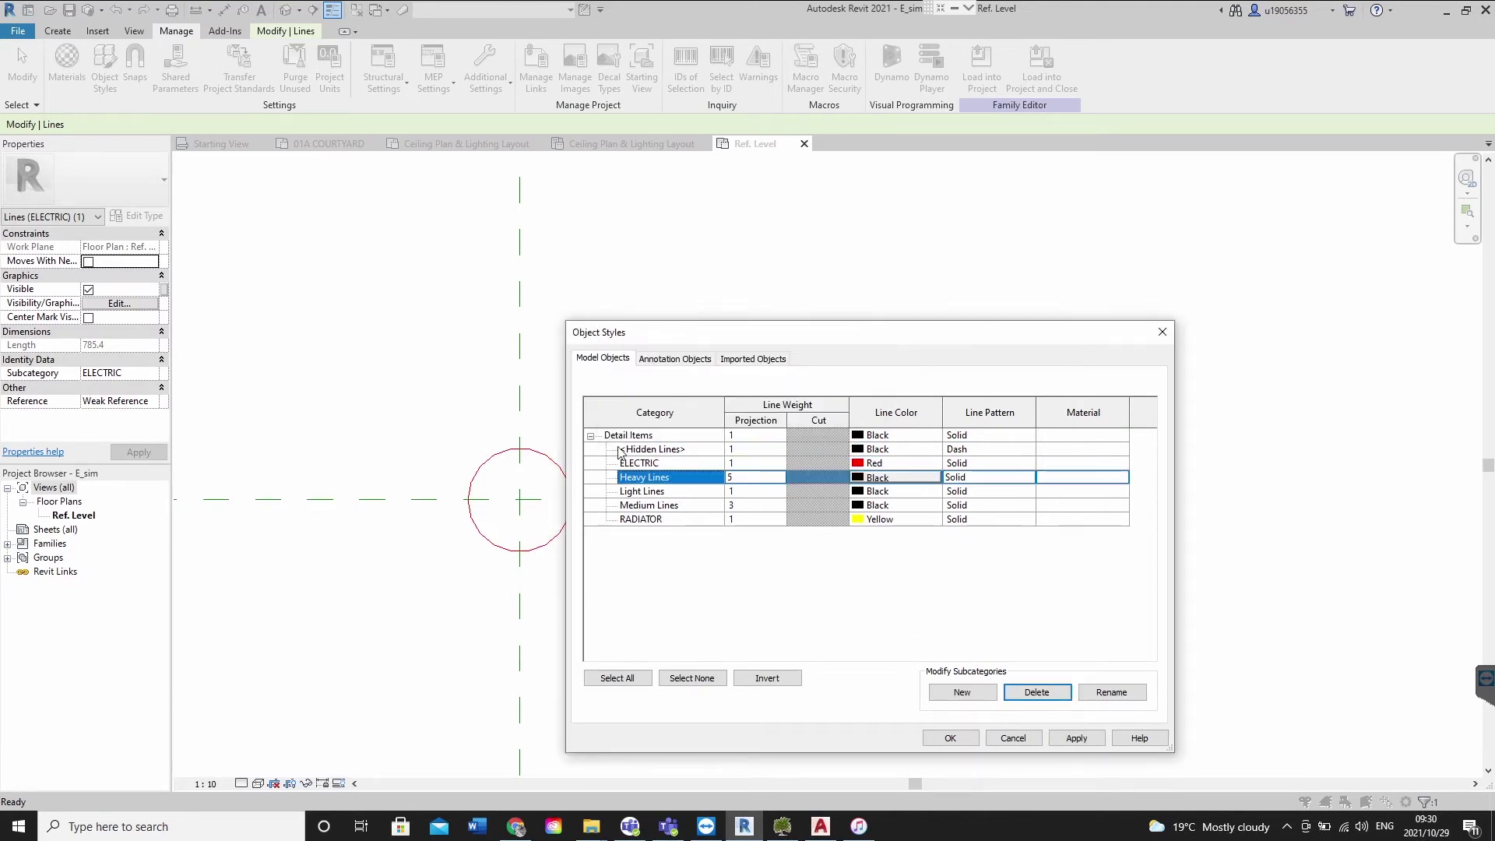
Delete the unused RADIATOR subcategory from the Detail Items object styles, keep Heavy Lines, and apply the change
click(1044, 692)
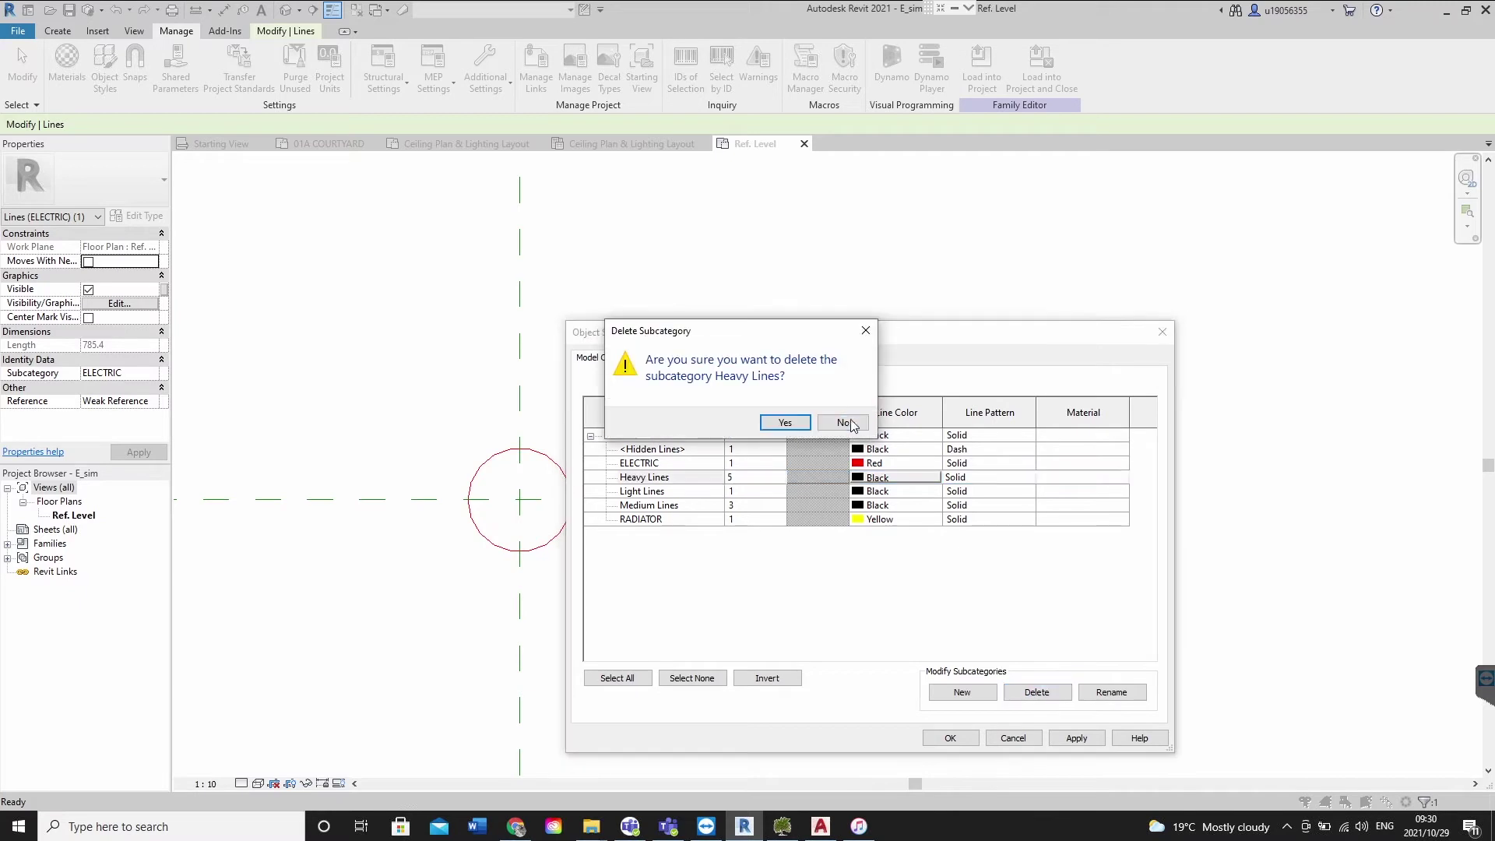
click(840, 422)
click(640, 520)
click(1036, 692)
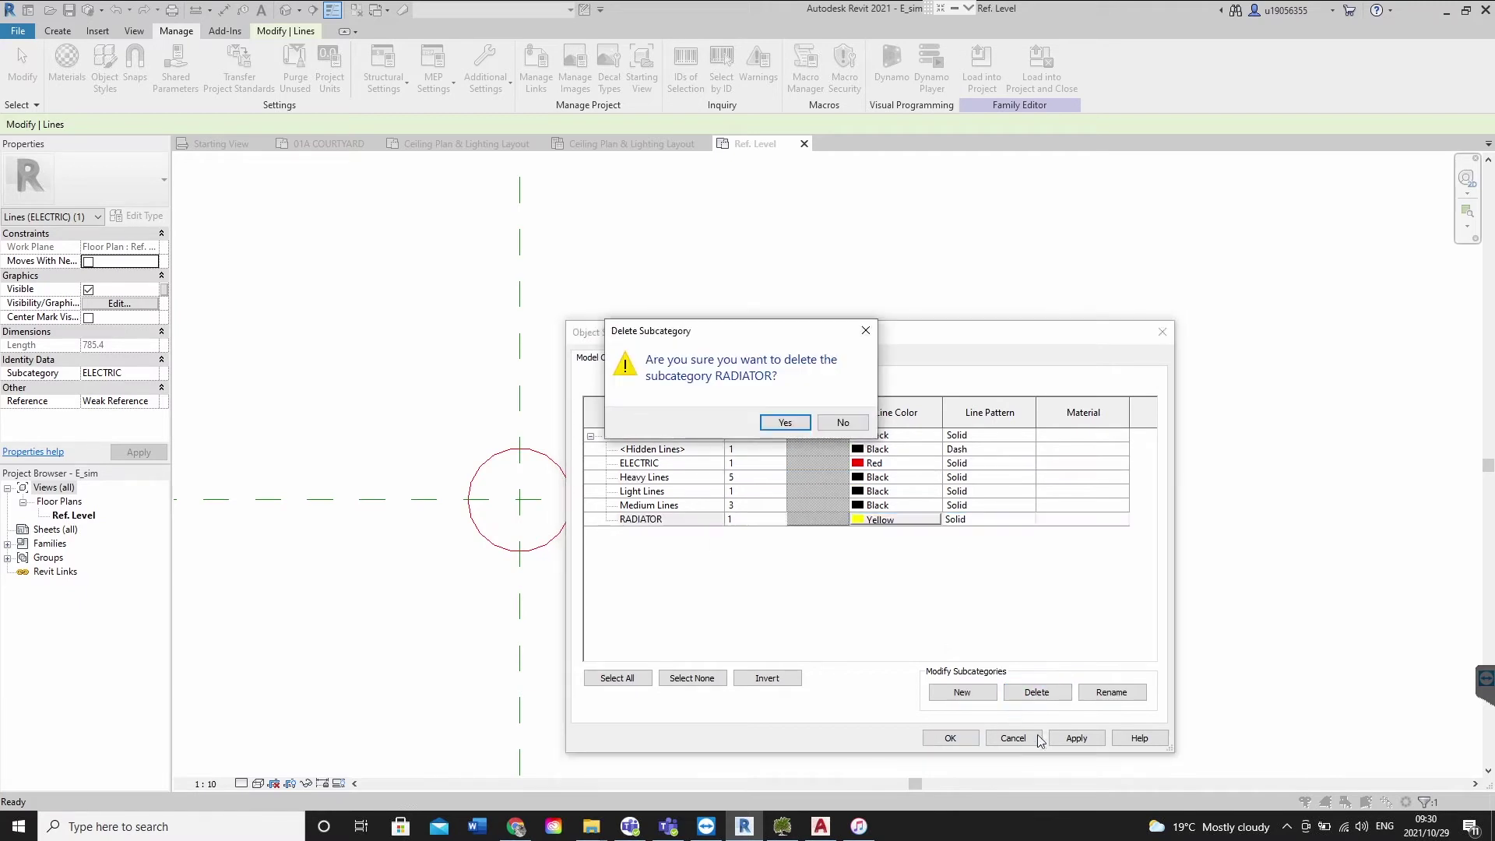
click(785, 423)
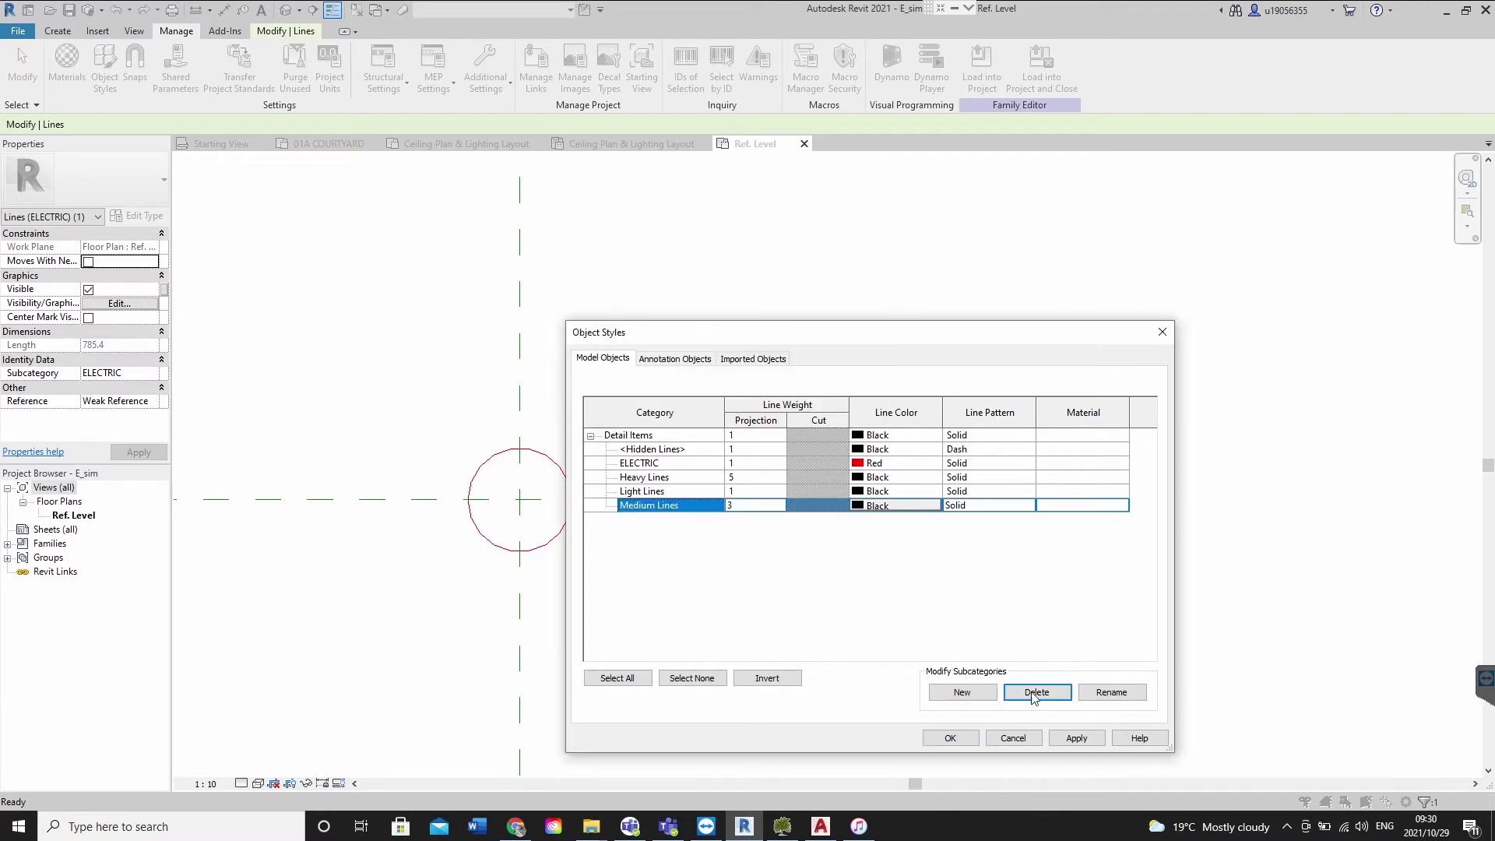
click(1071, 738)
click(950, 738)
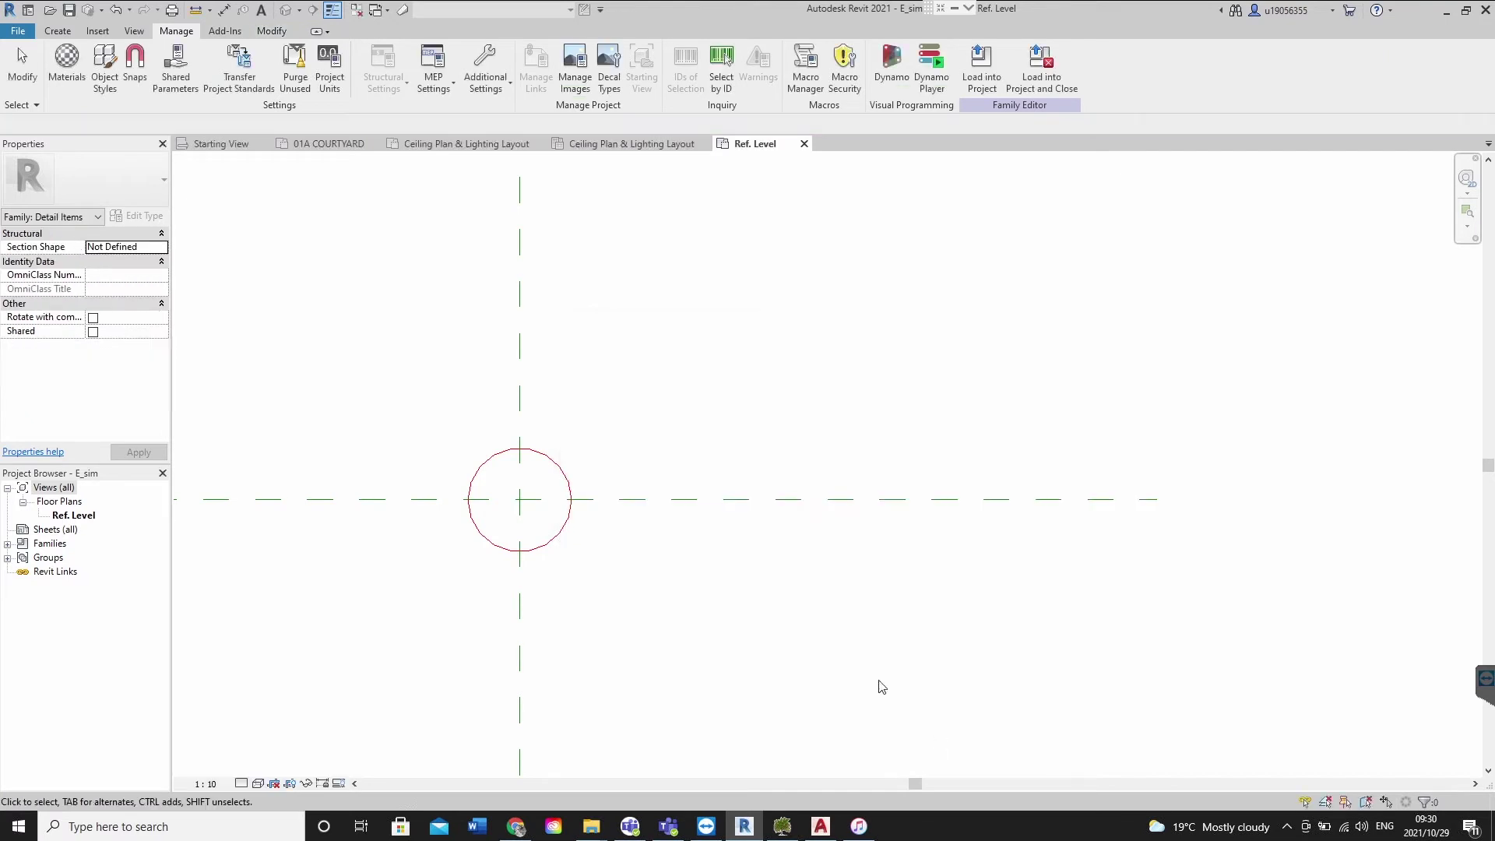
Set the ELECTRIC subcategory's line color to RGB 128-128-128 and its projection line weight to 2 in the object styles
click(93, 80)
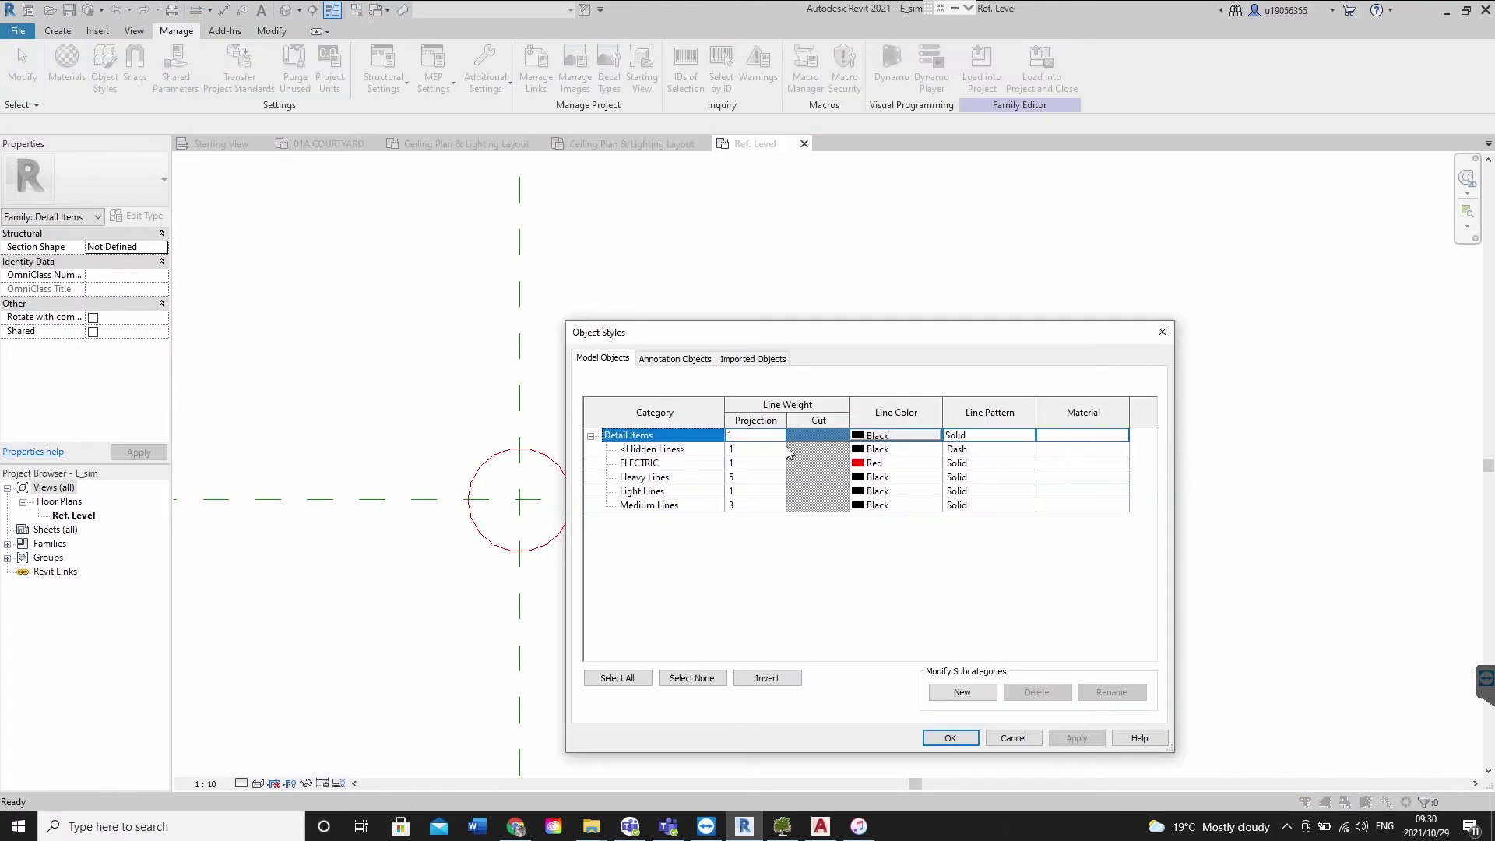
click(871, 463)
click(870, 465)
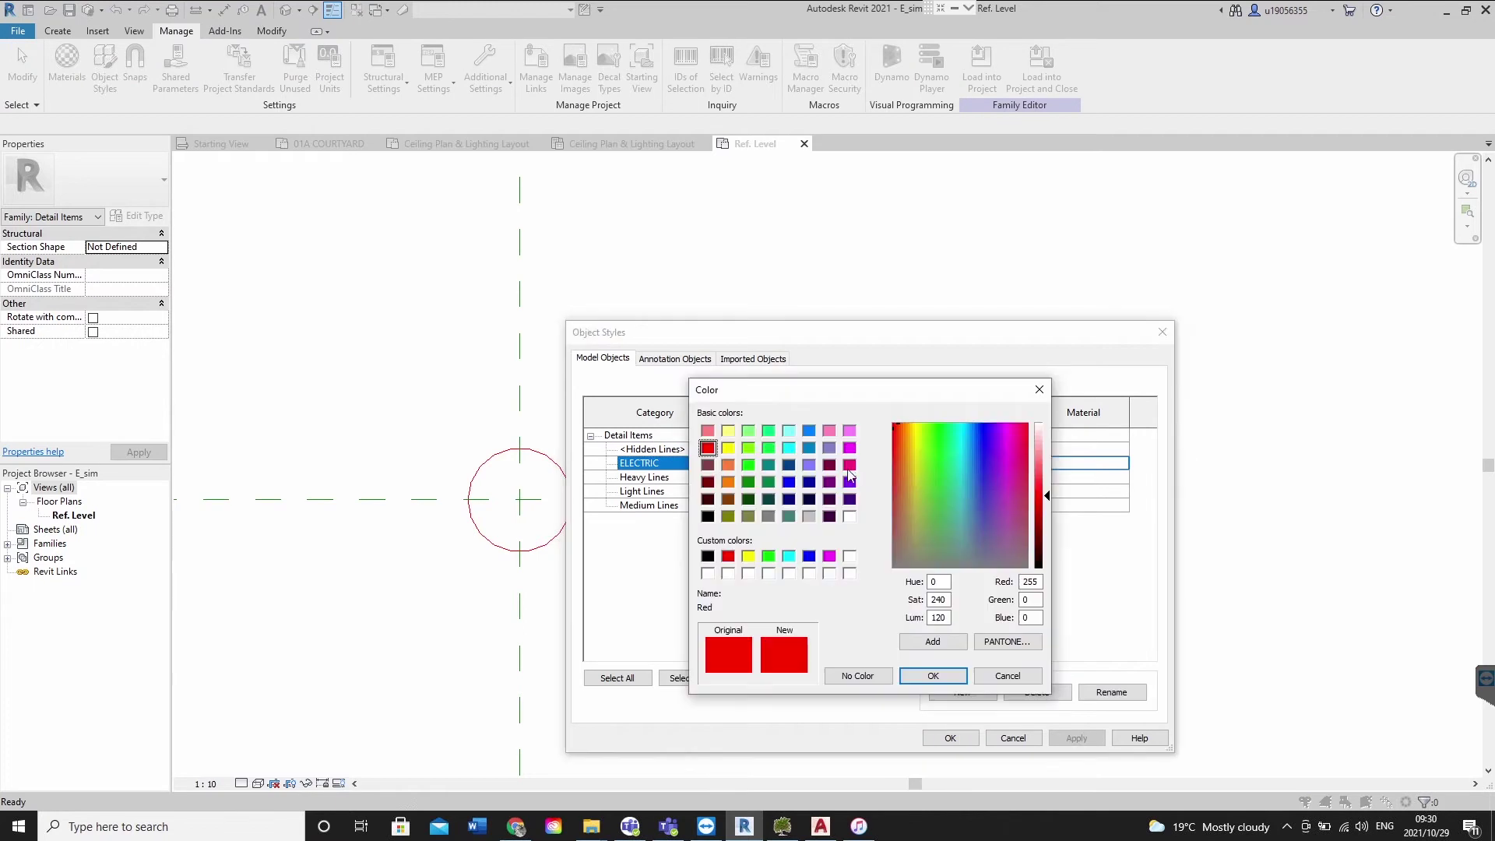
click(768, 517)
click(943, 686)
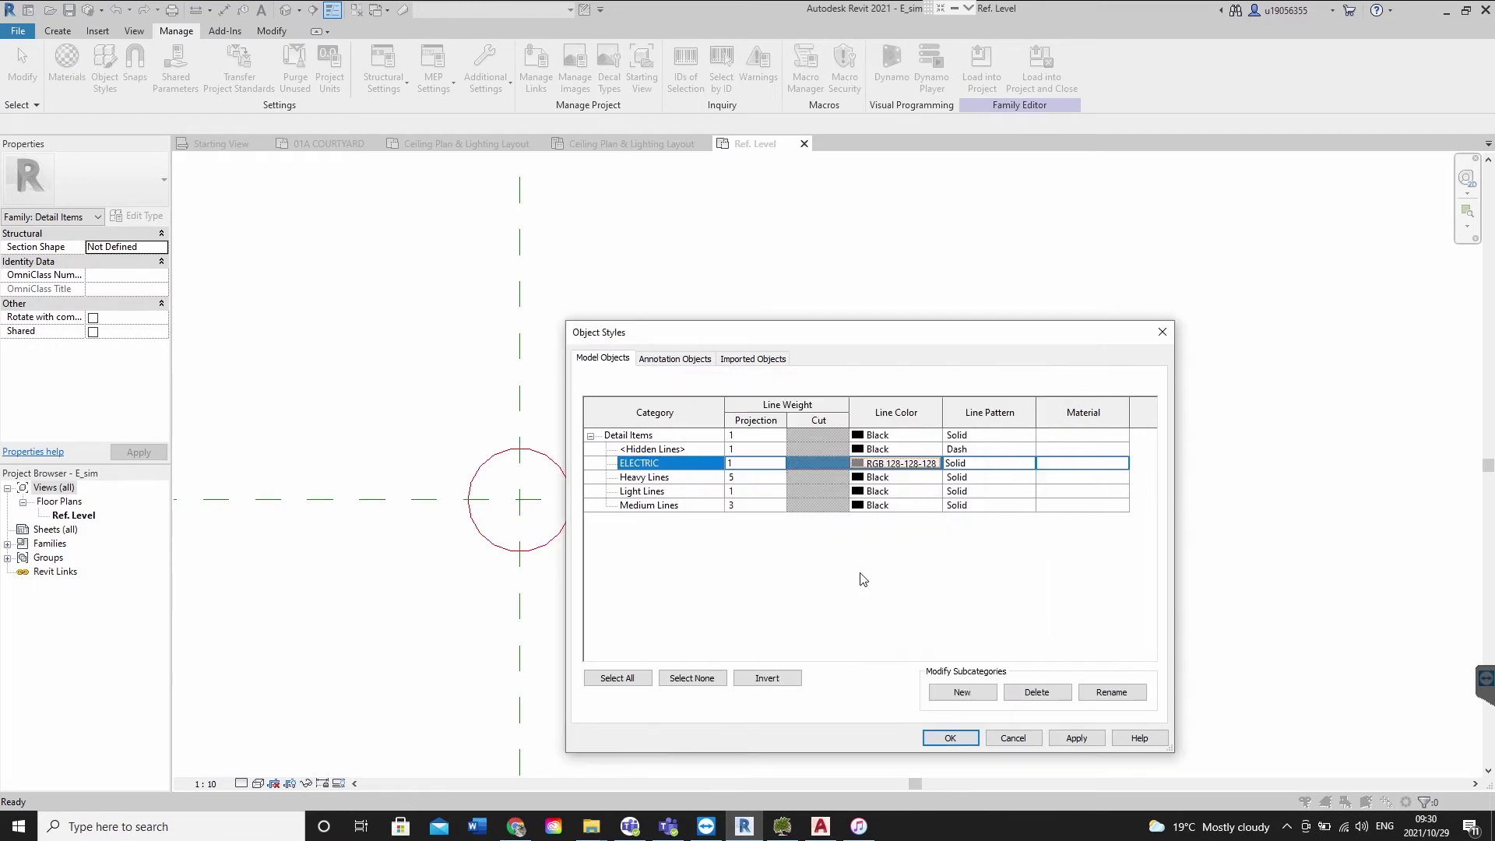
text(2)
click(1097, 738)
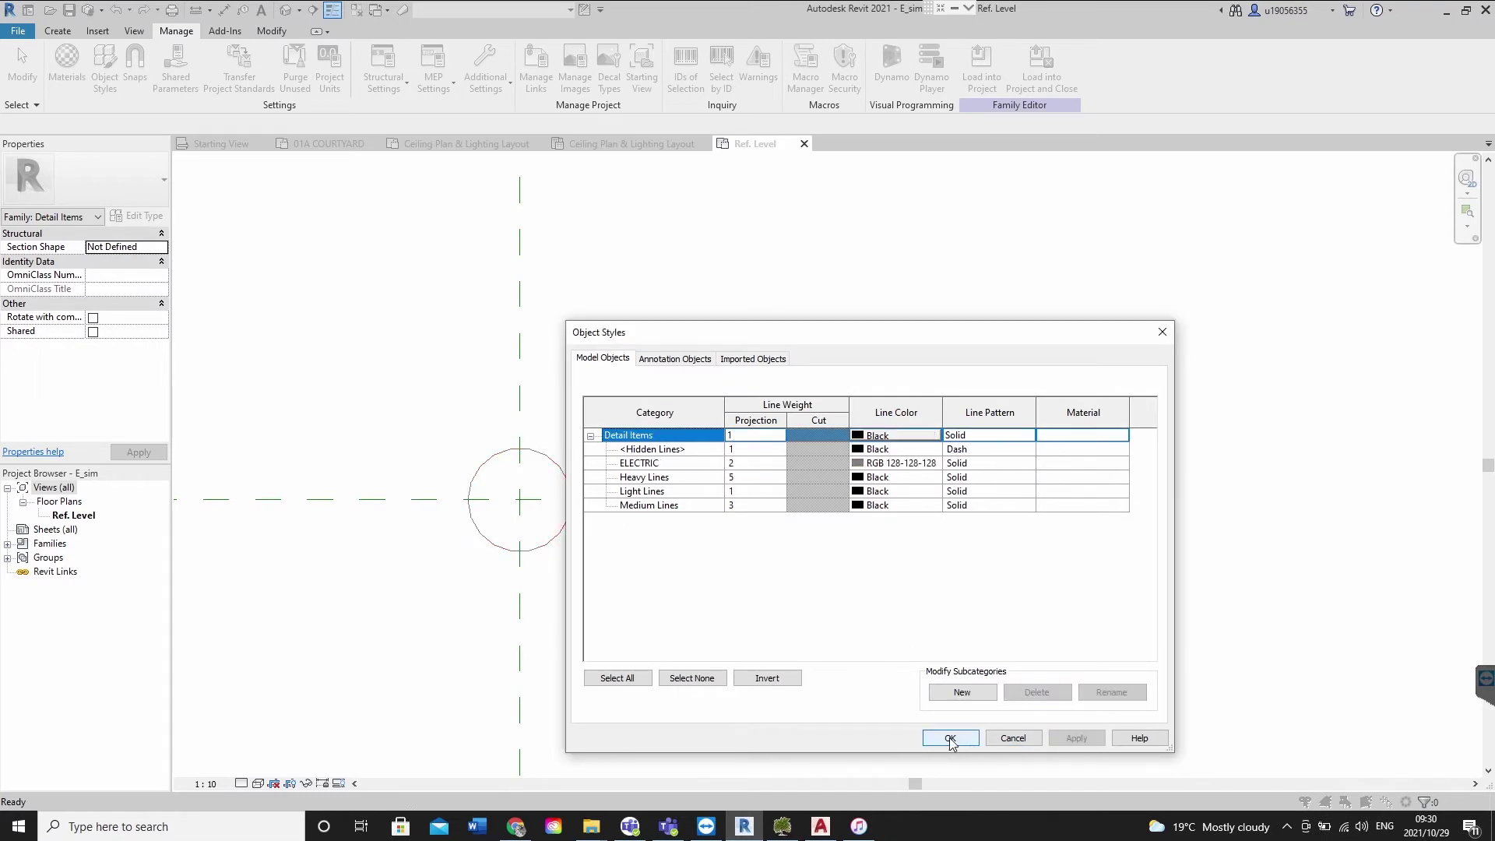
click(950, 738)
Scale the circle numerically about the reference plane intersection to a 200 mm diameter
click(562, 522)
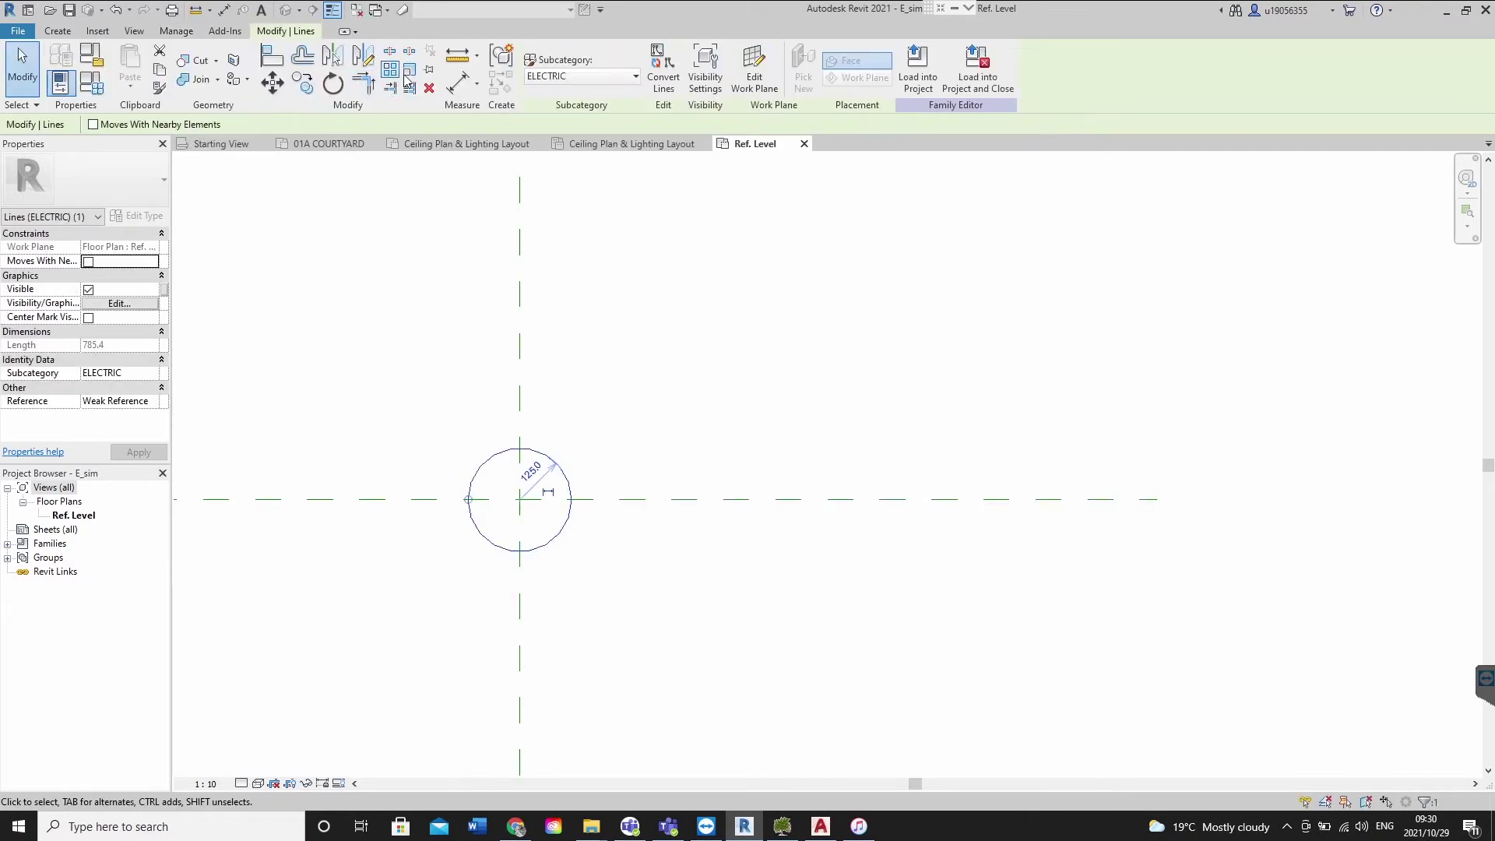
key(r)
key(e)
click(156, 125)
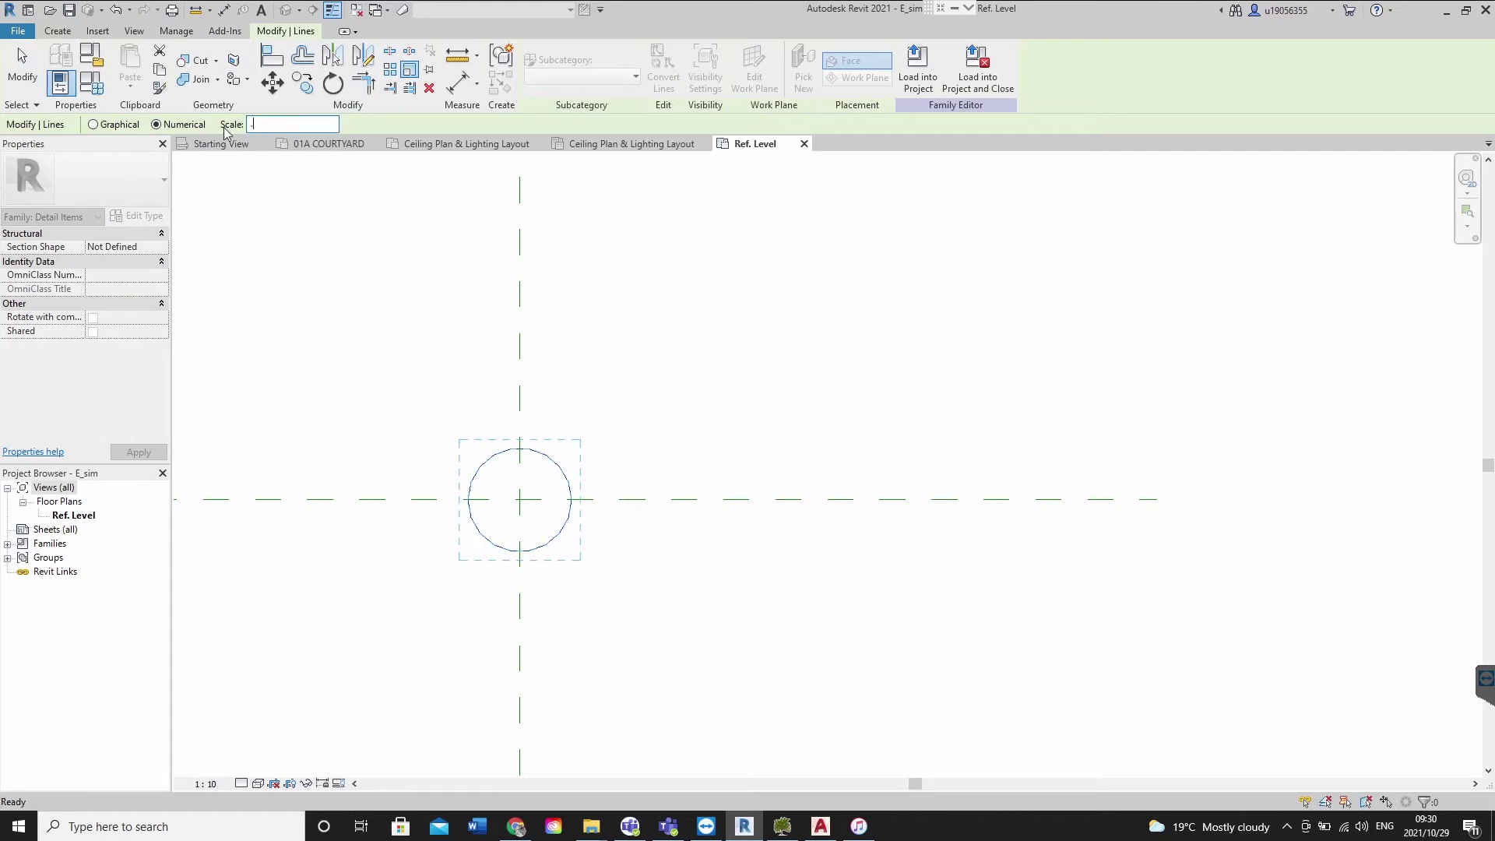
click(519, 499)
key(Escape)
Draw a vertical line in the ELECTRIC subcategory across the circle, from its topmost to its bottommost point
scroll(543, 517, up, 3)
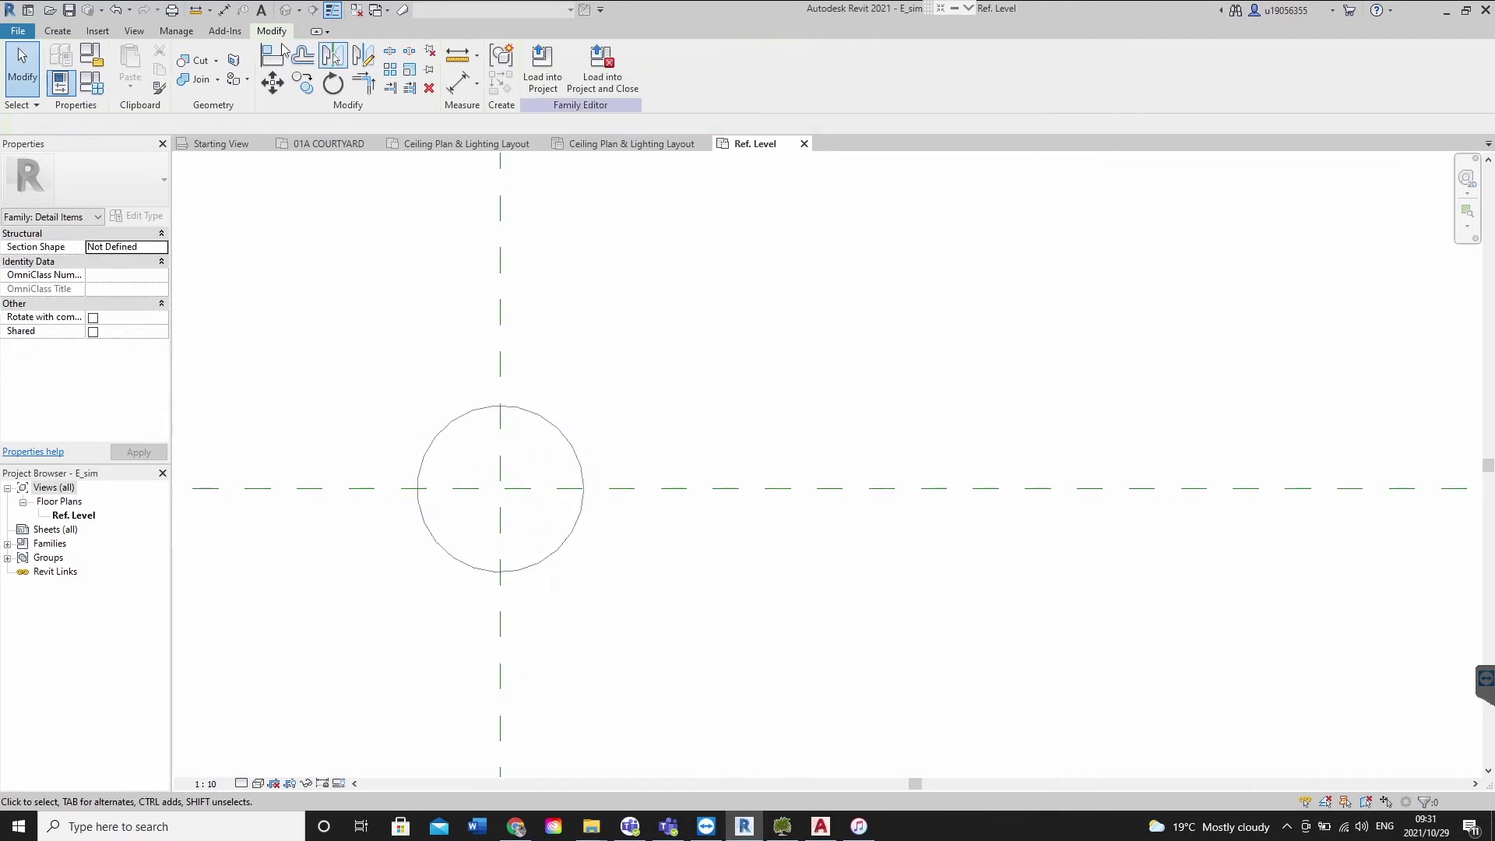
click(58, 31)
click(123, 65)
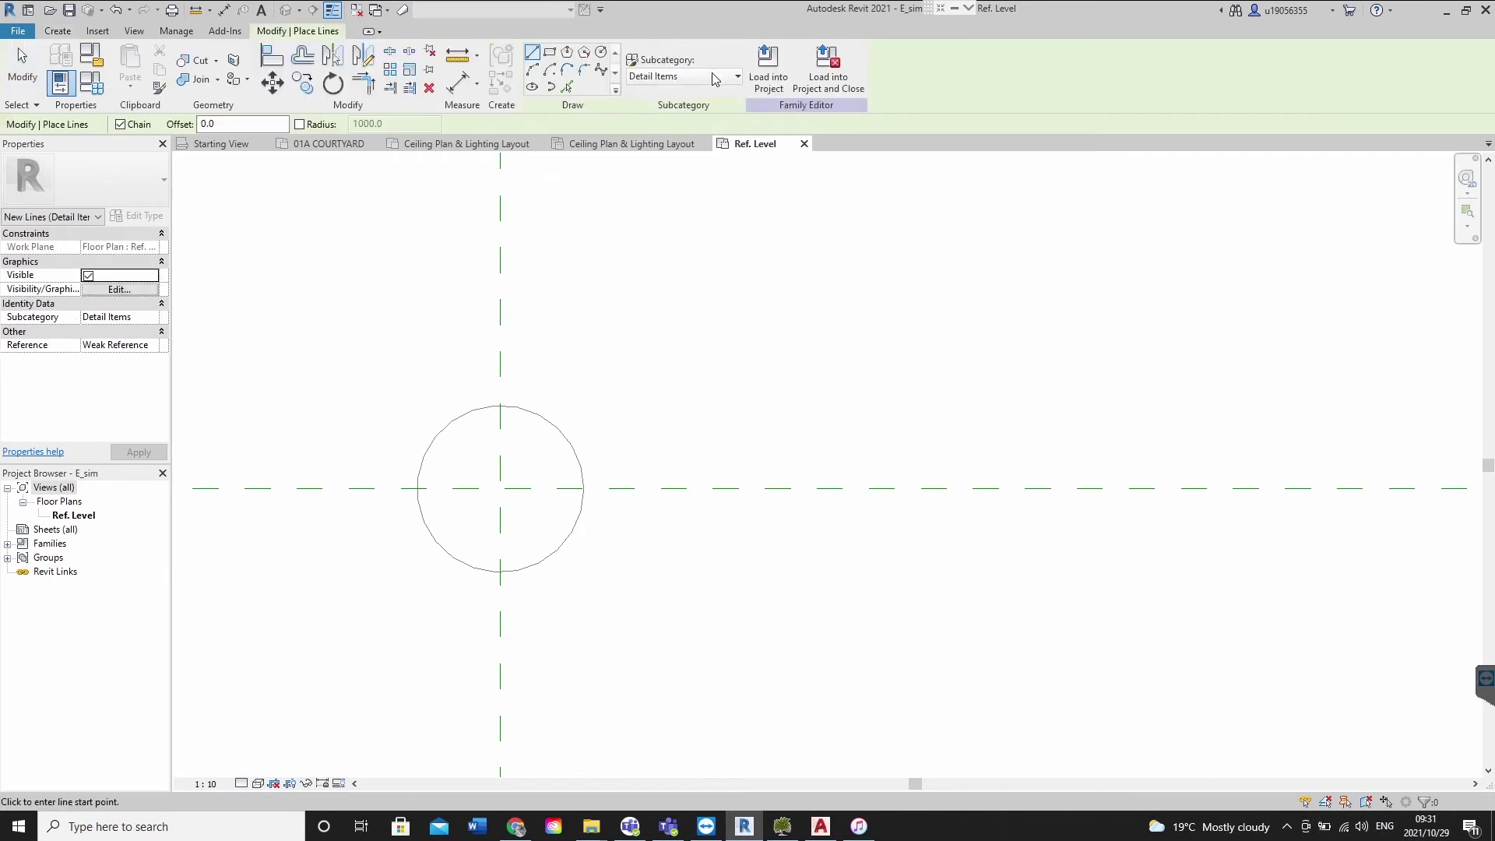
click(690, 77)
click(663, 155)
click(499, 405)
click(499, 572)
key(Escape)
key(Escape)
Rotate the vertical line 45 degrees about the circle's center and mirror it across the vertical reference plane to form a cross
click(502, 458)
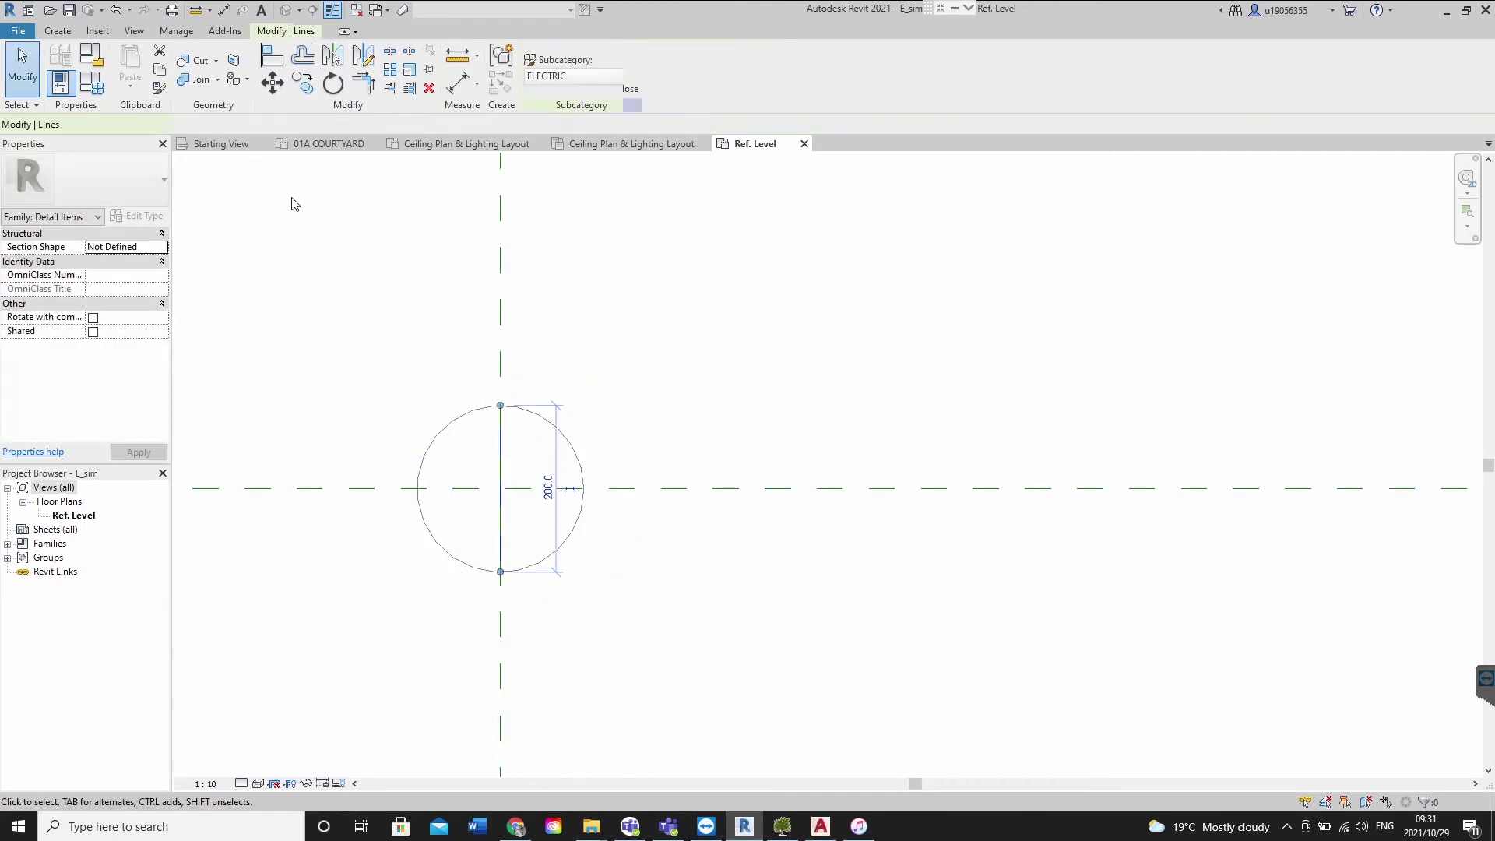
click(331, 83)
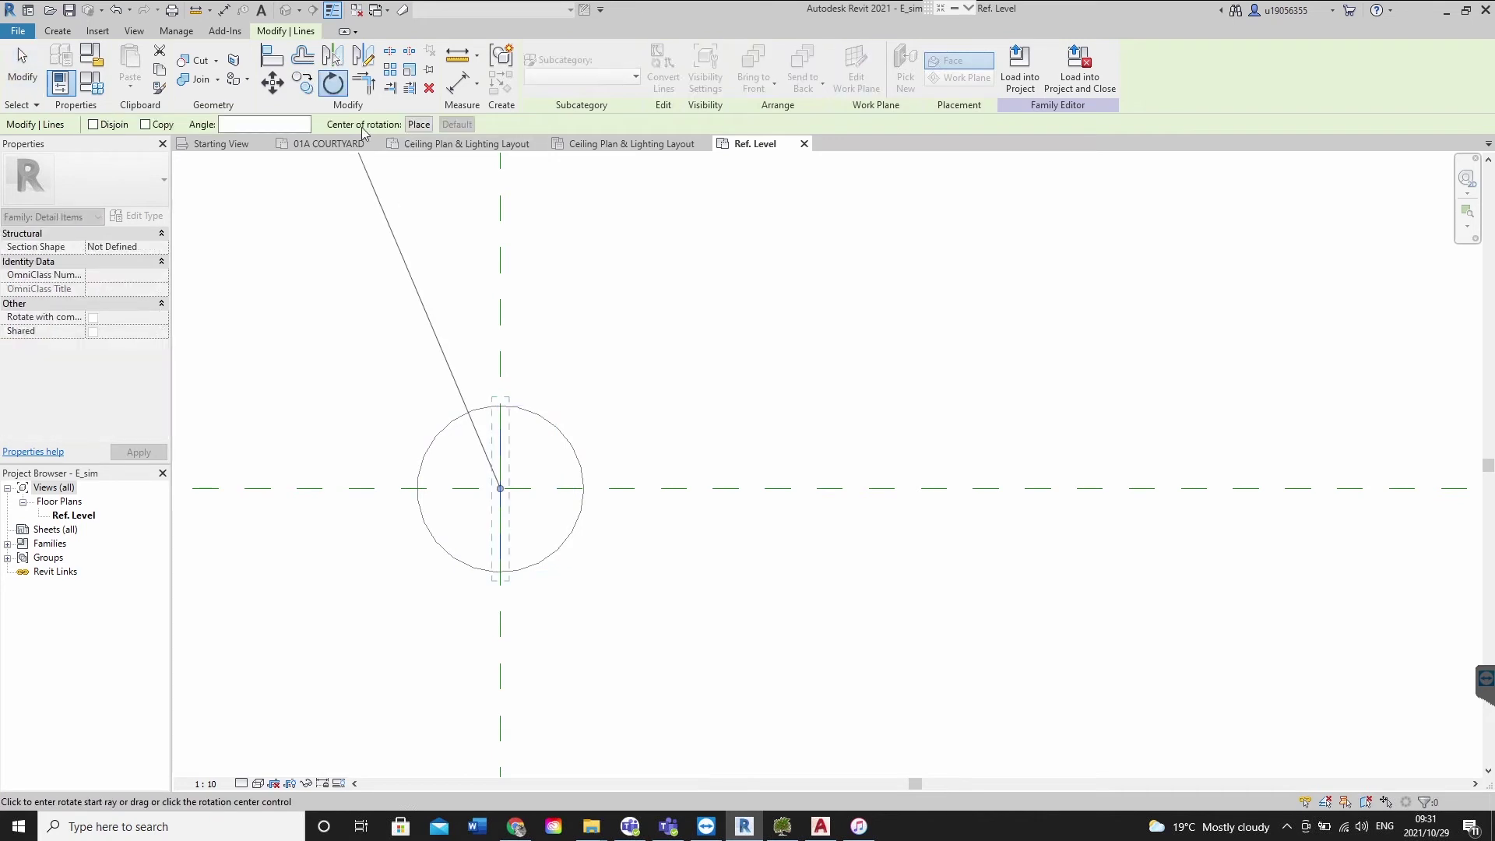
text(45)
key(Return)
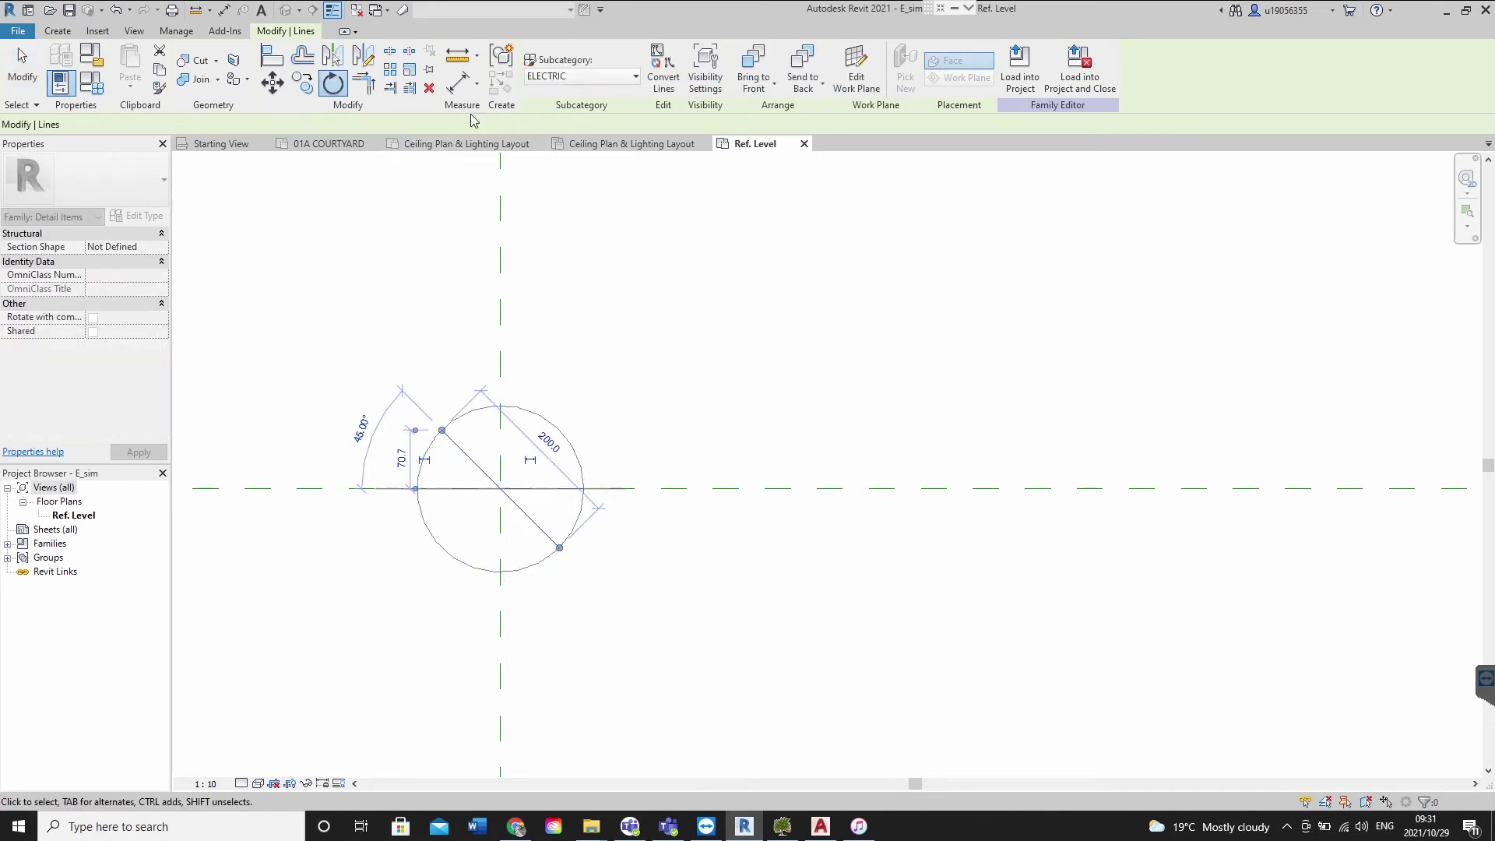
click(340, 63)
click(499, 384)
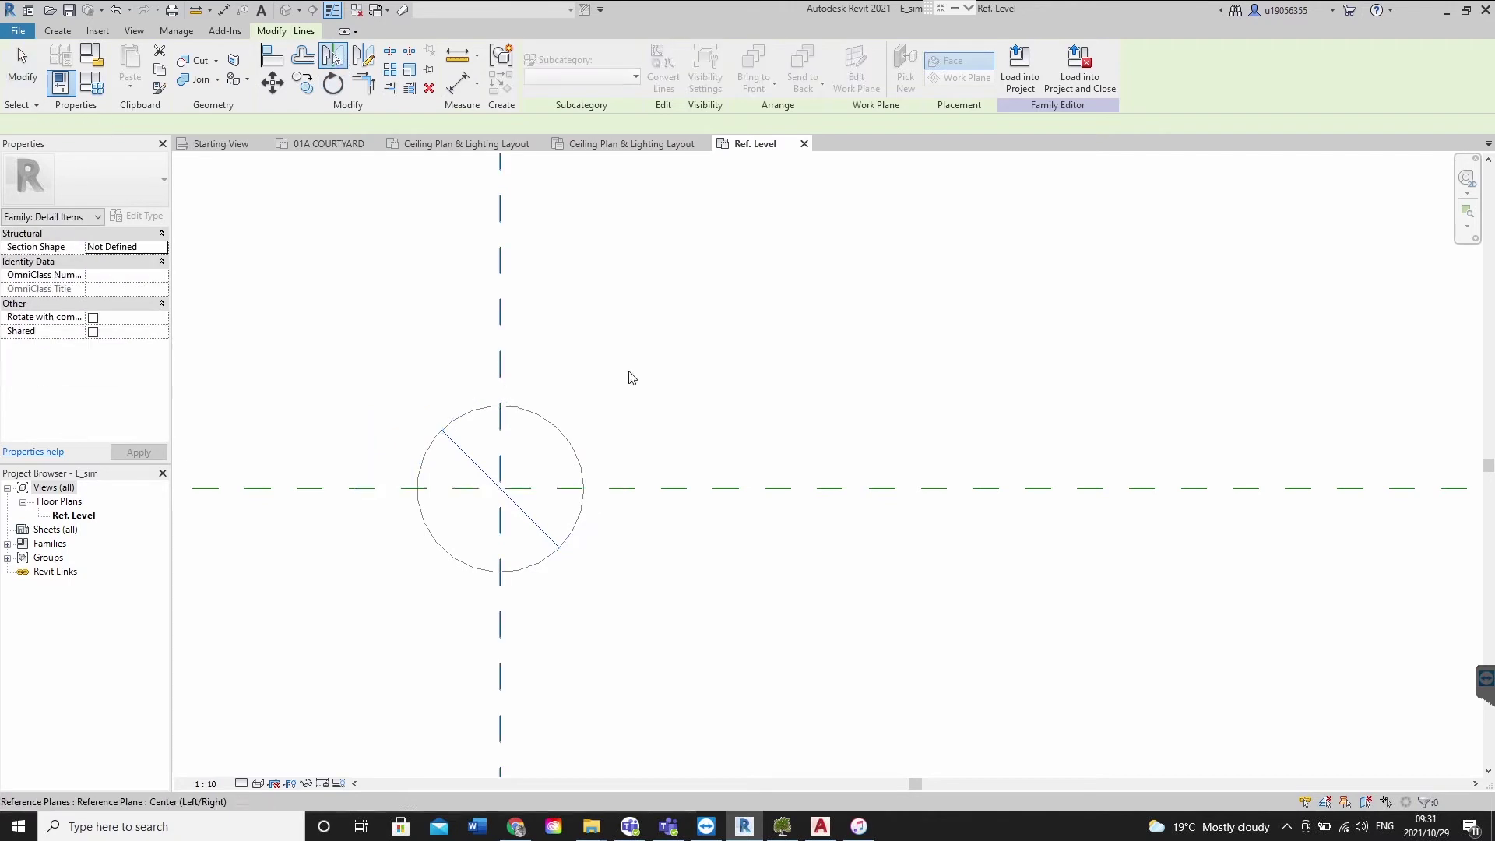
key(Escape)
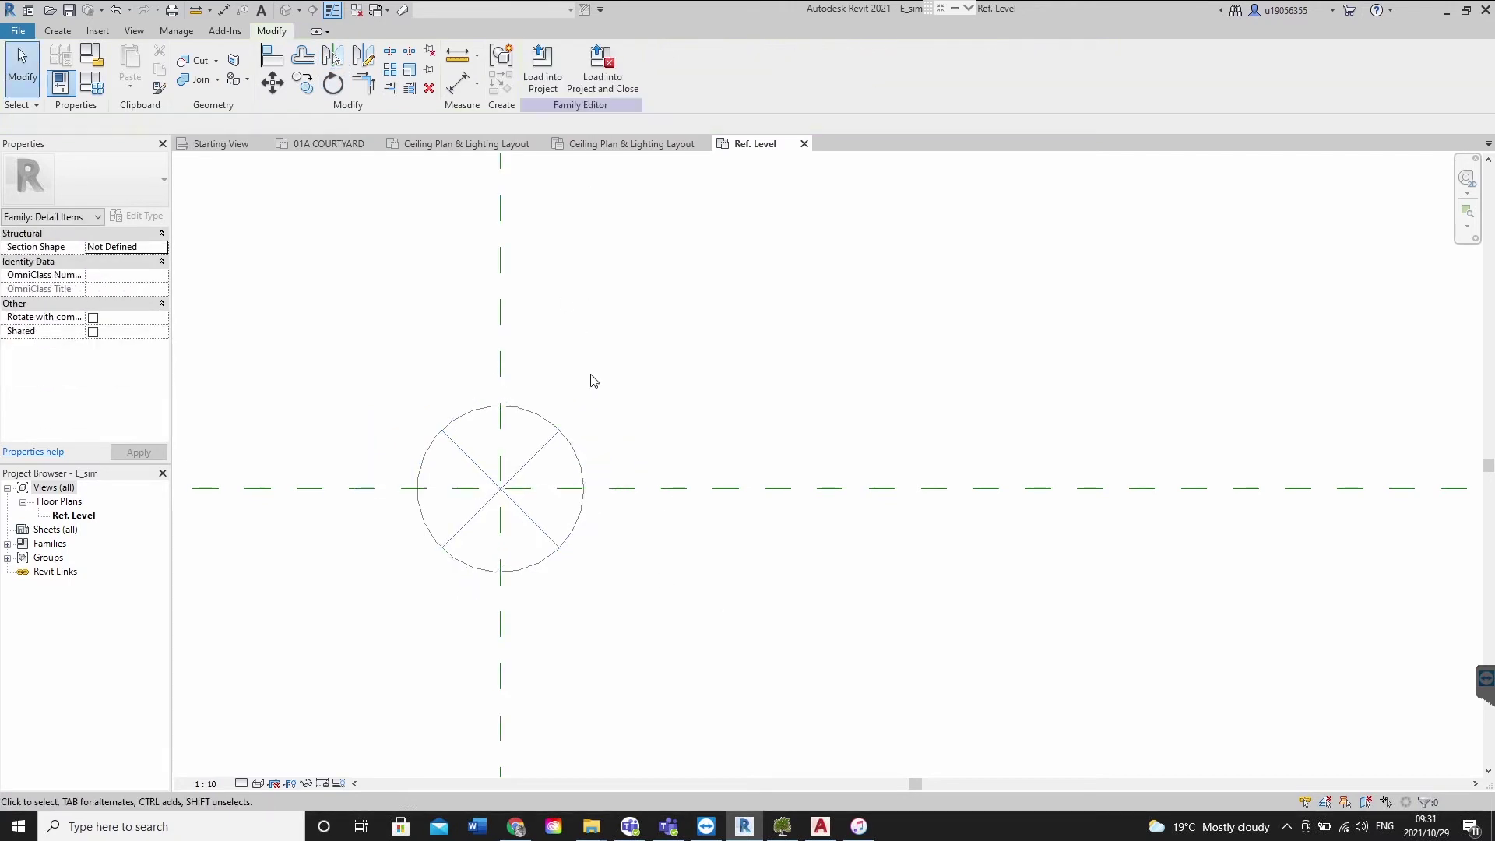
Save the family as E_DOWNLIGHTER.rfa in the Symbols folder, replacing the existing file
click(22, 34)
mouse_move(78, 214)
click(210, 222)
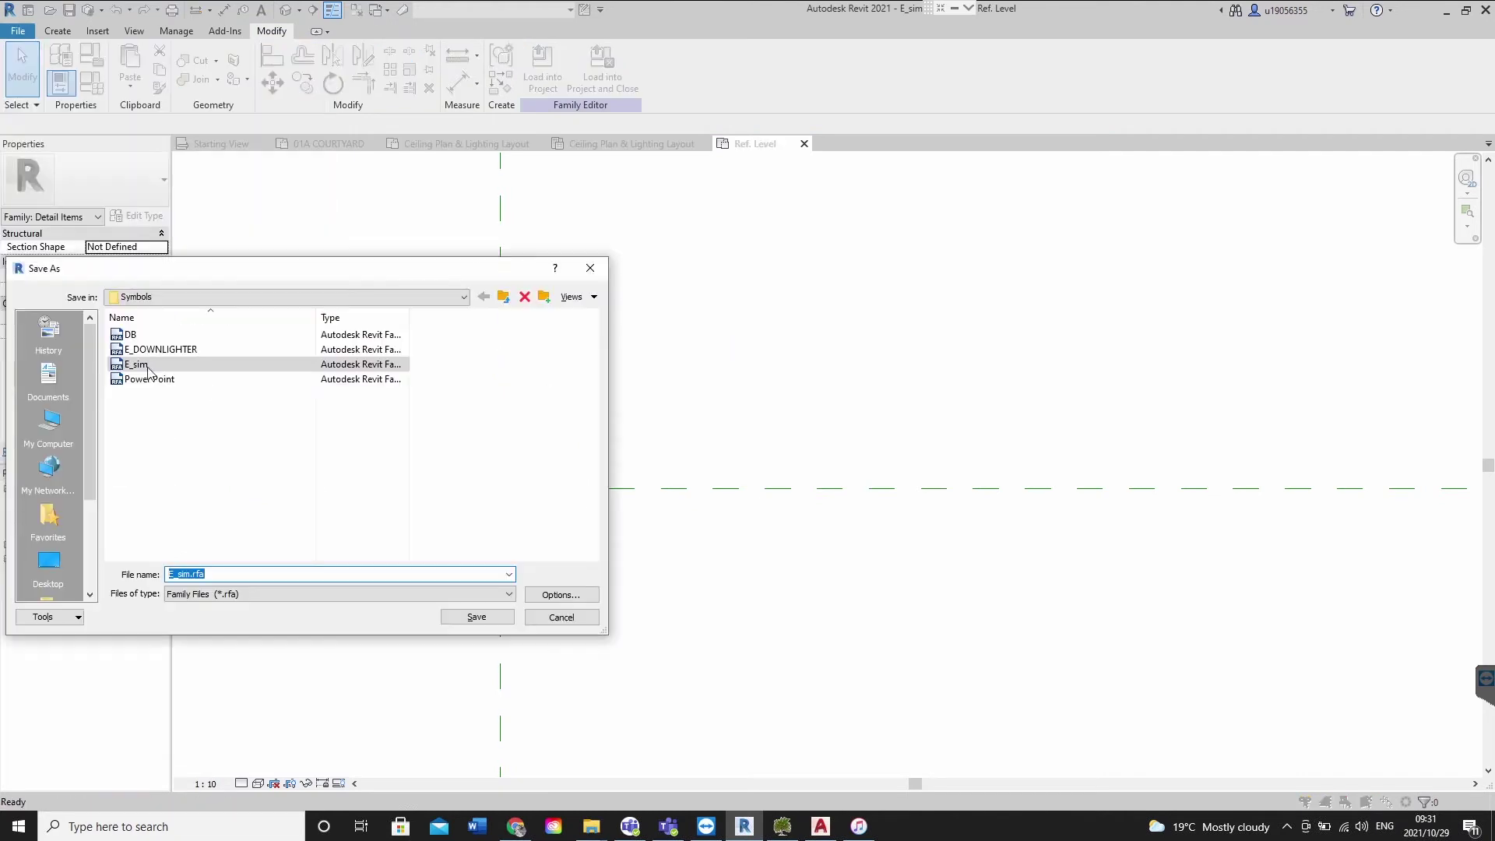
click(148, 350)
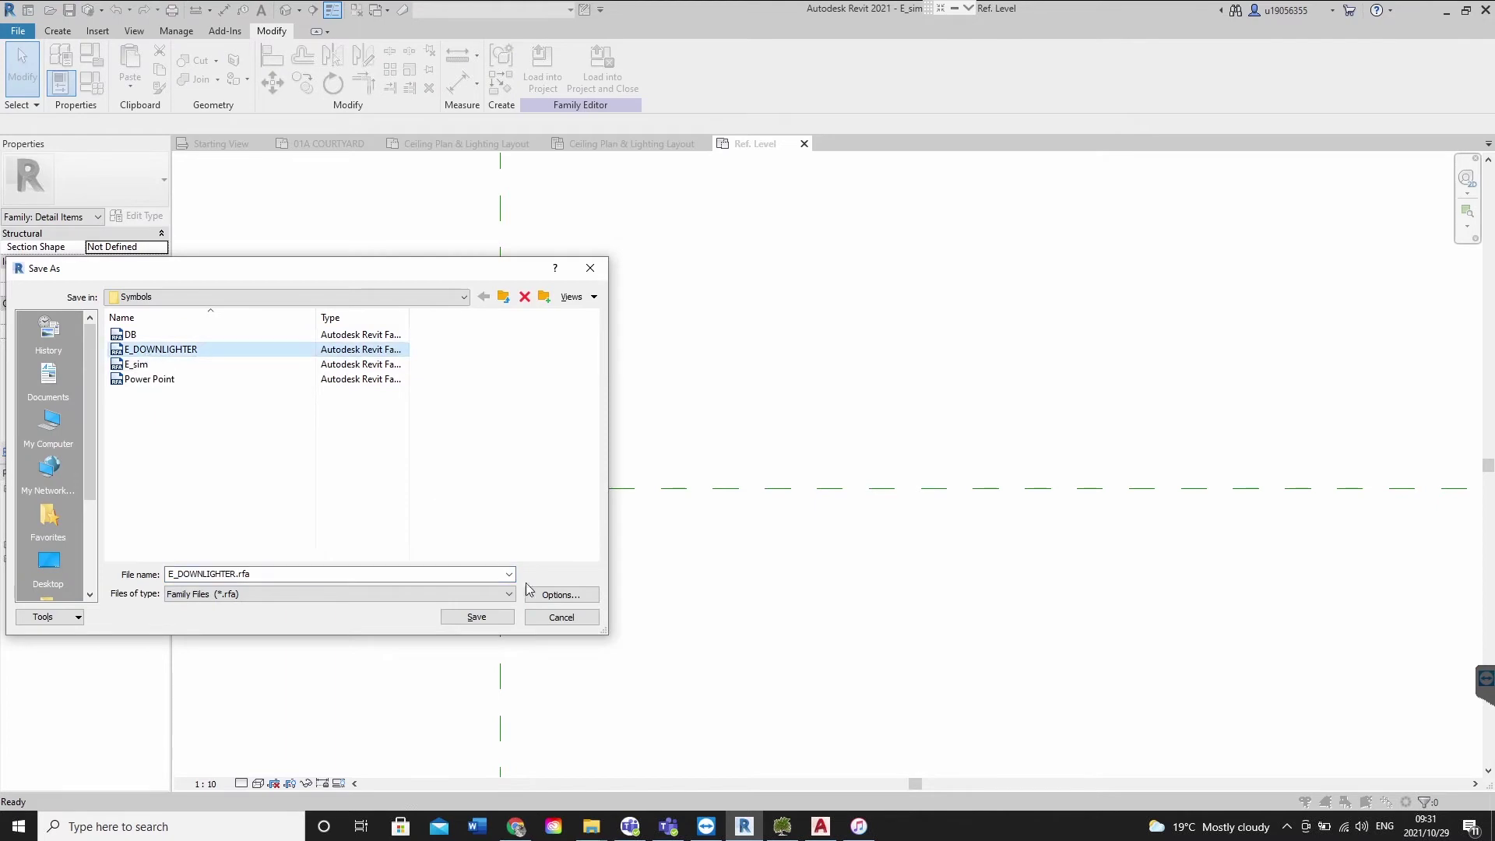
key(Return)
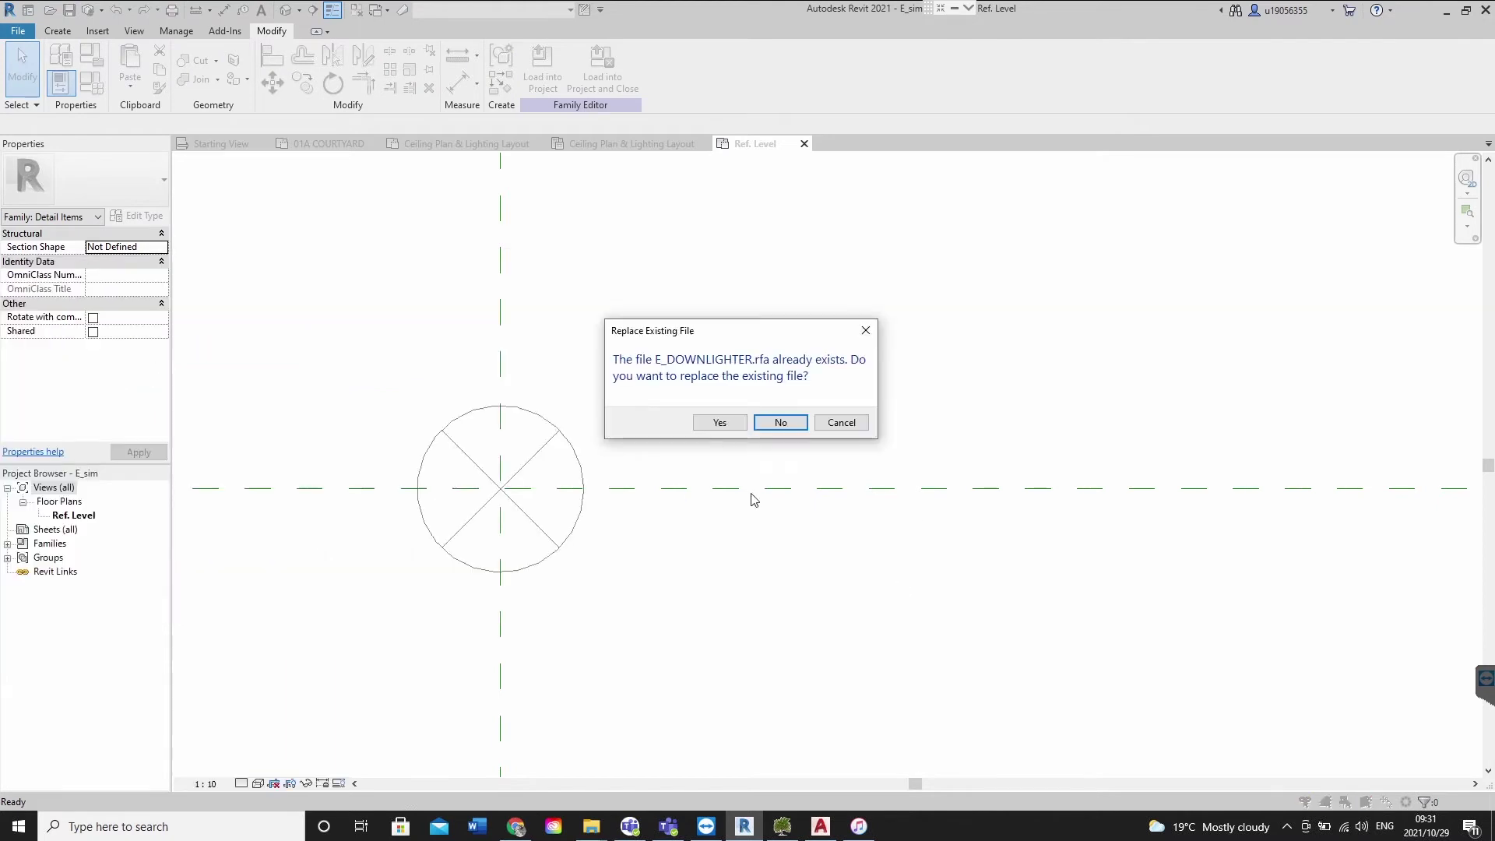
click(719, 424)
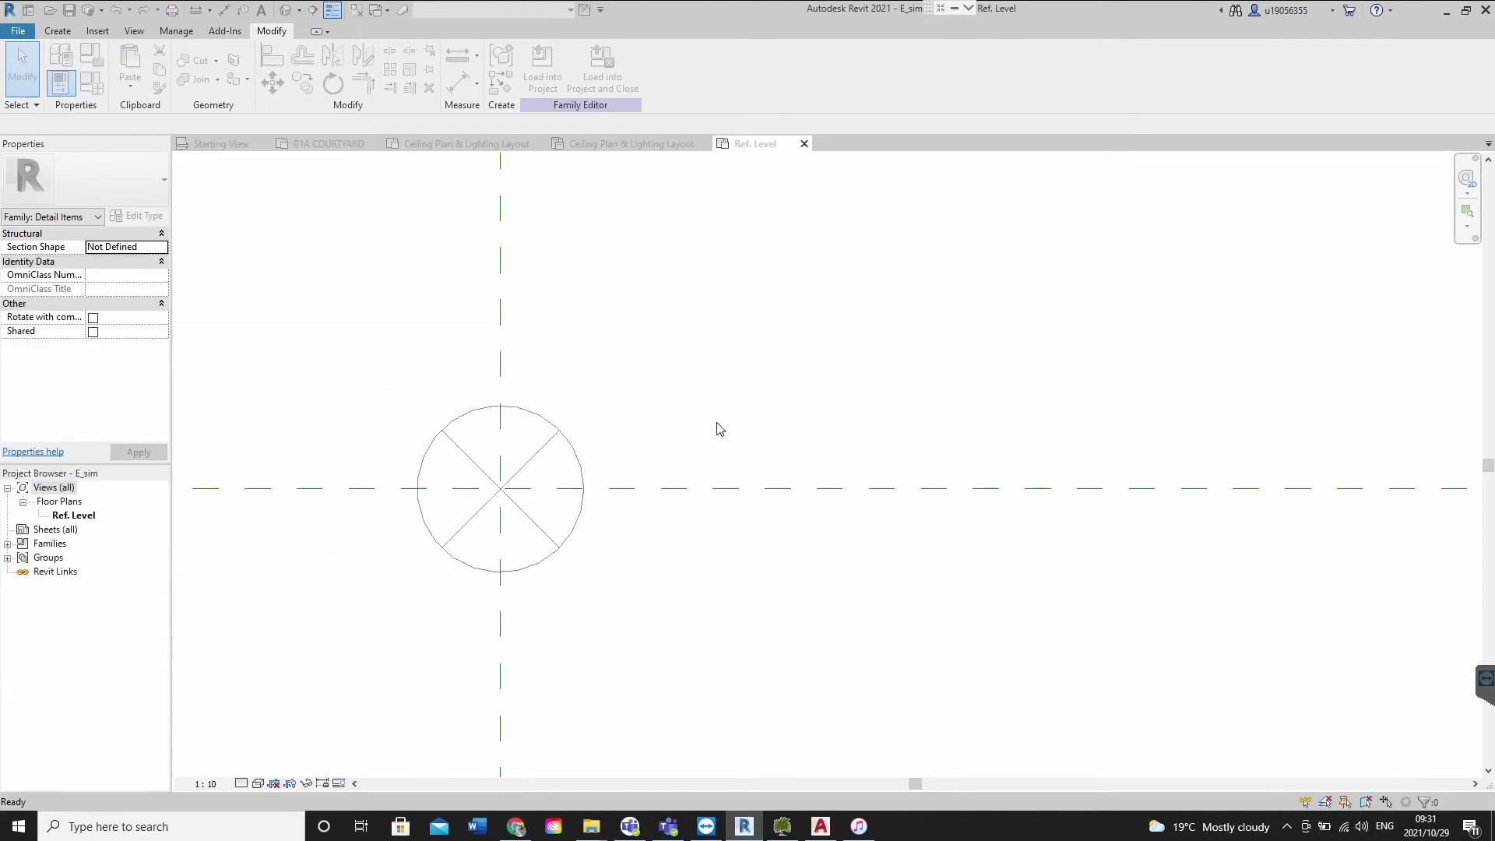
Load the family into the project and check an existing downlighter fixture in the Ceiling Plan & Lighting Layout ceiling plan
click(543, 70)
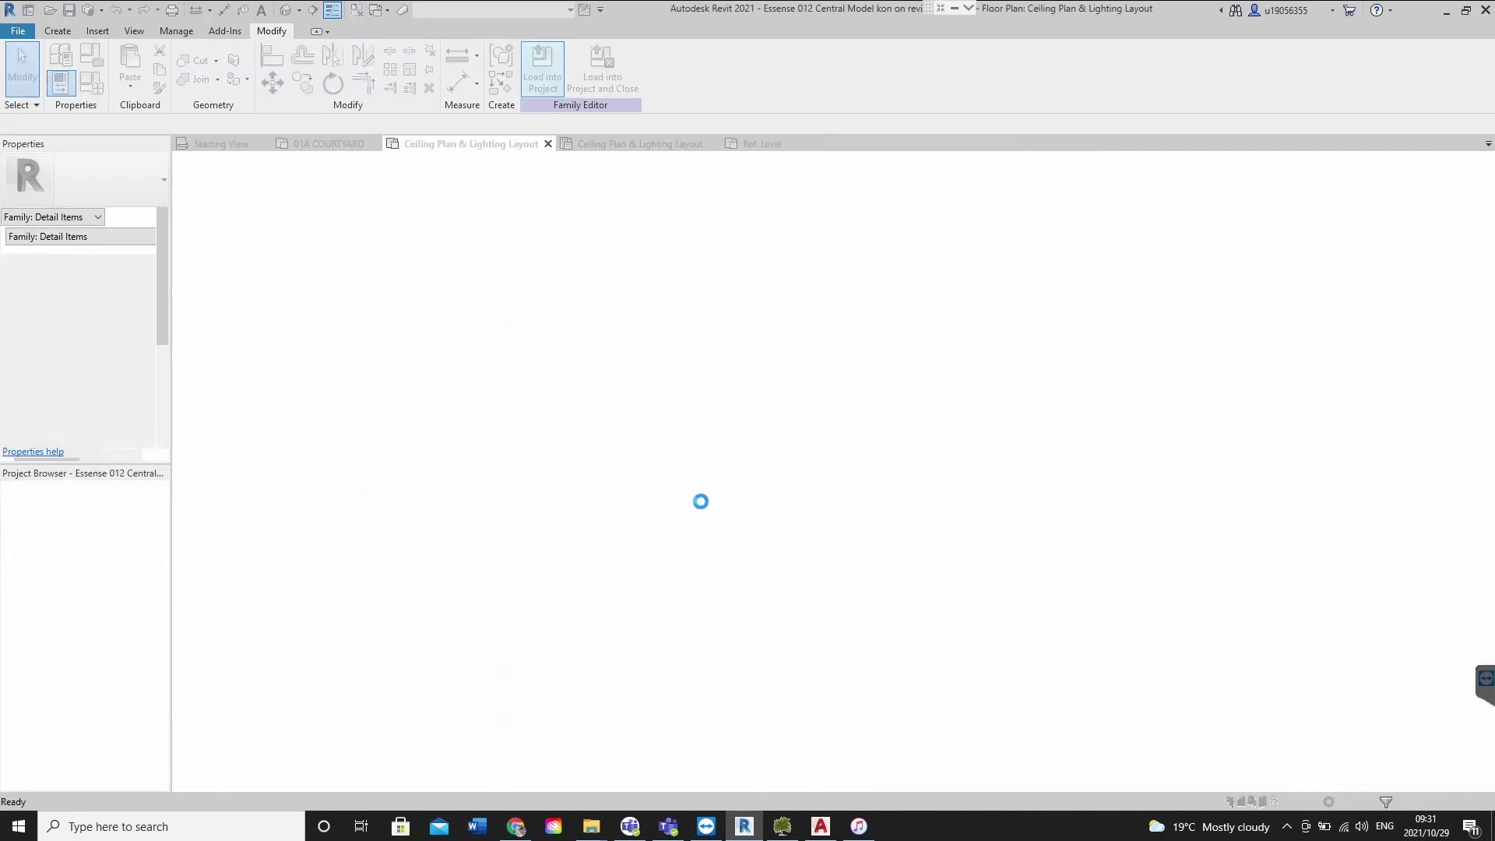
click(693, 354)
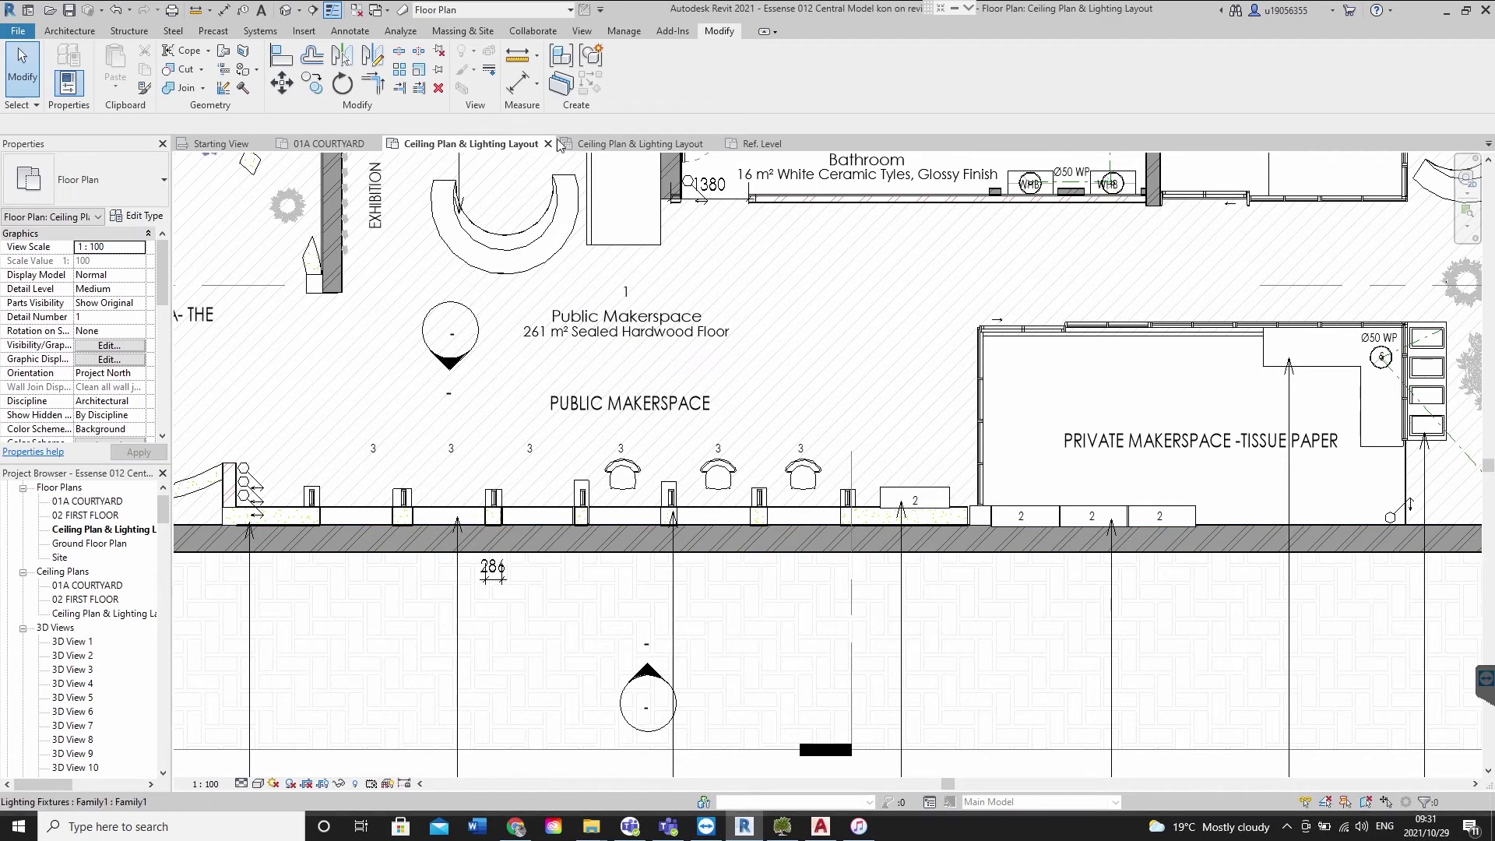
click(621, 146)
scroll(623, 448, up, 4)
click(627, 461)
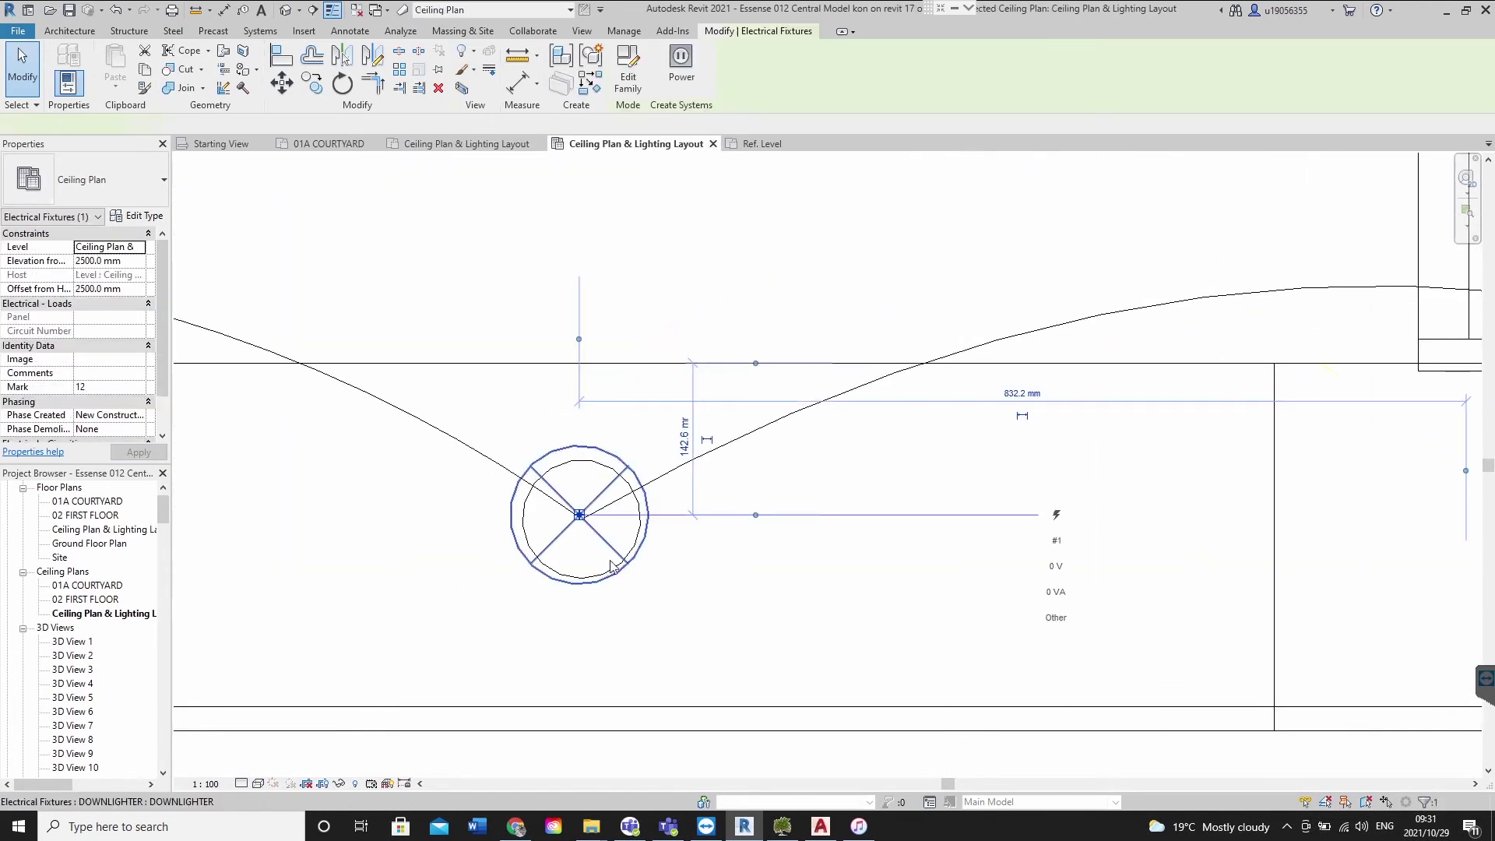
scroll(632, 465, down, 4)
key(Escape)
scroll(627, 327, down, 2)
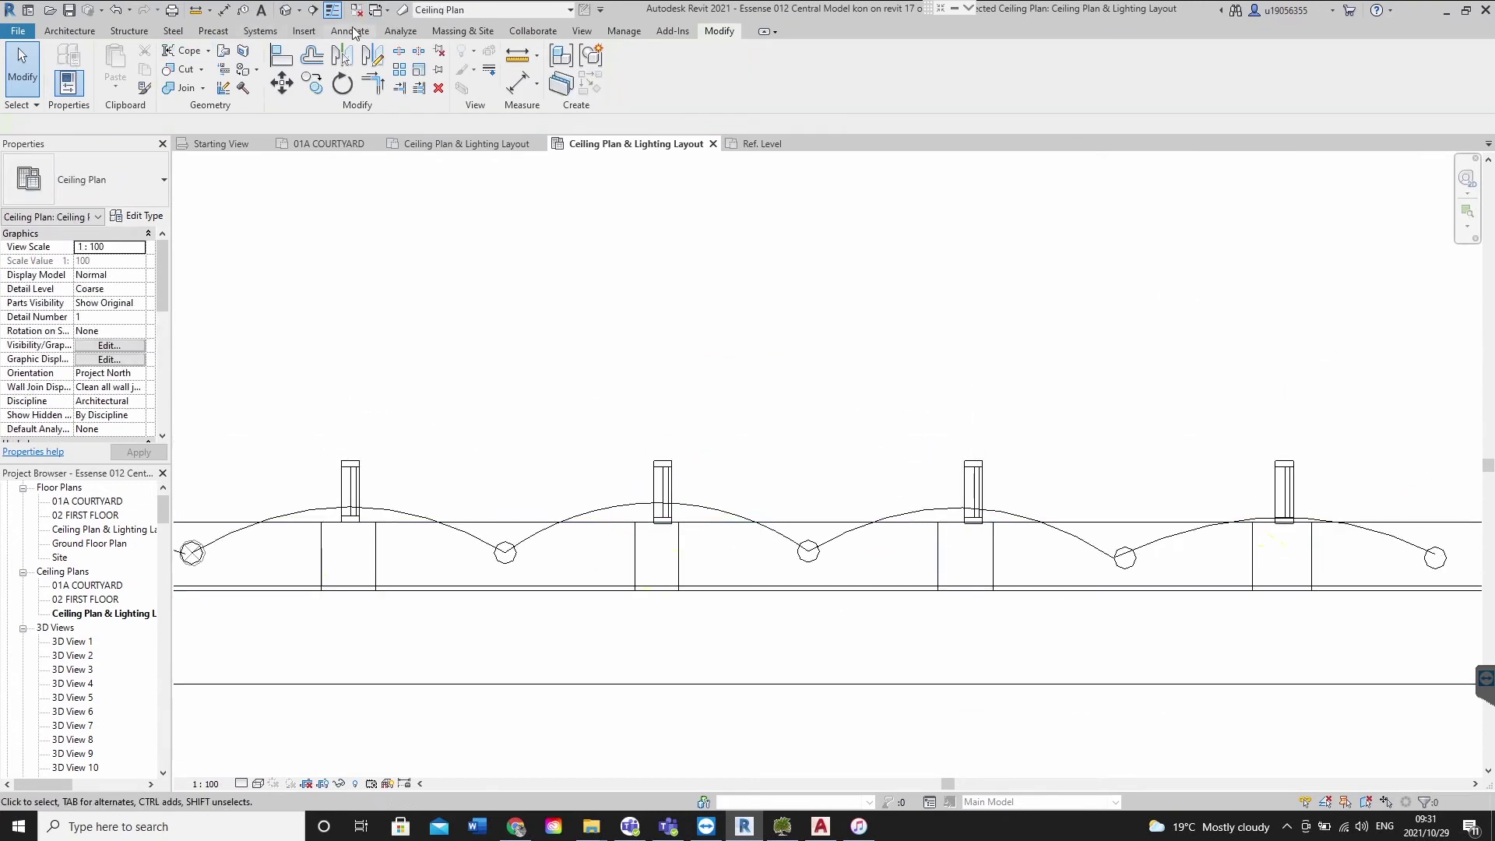
Place E_DOWNLIGHTER detail components centered on two neighboring light circles where the wire arcs meet
click(350, 31)
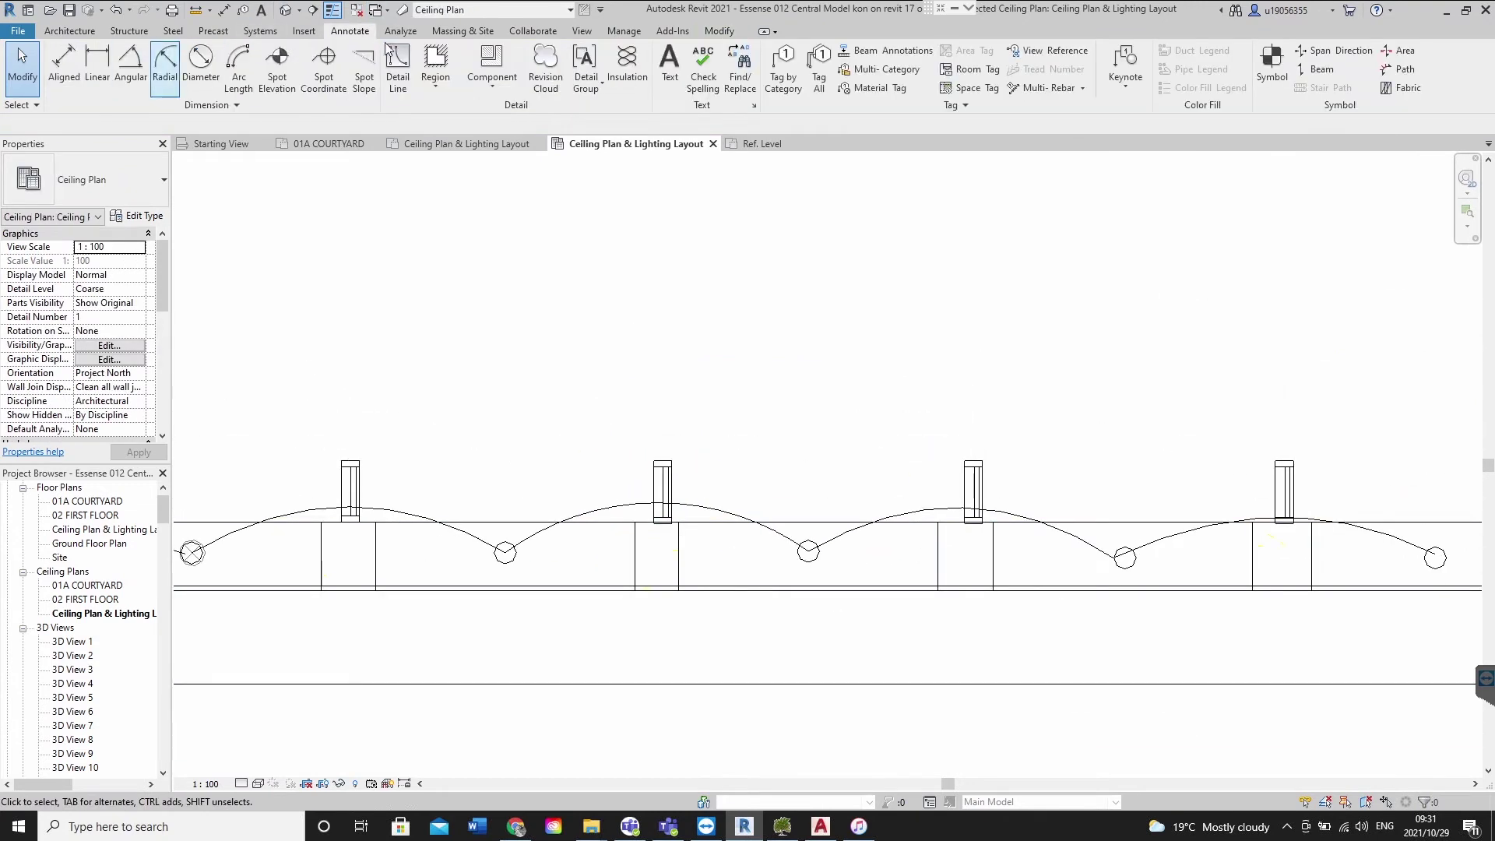
click(492, 84)
click(510, 113)
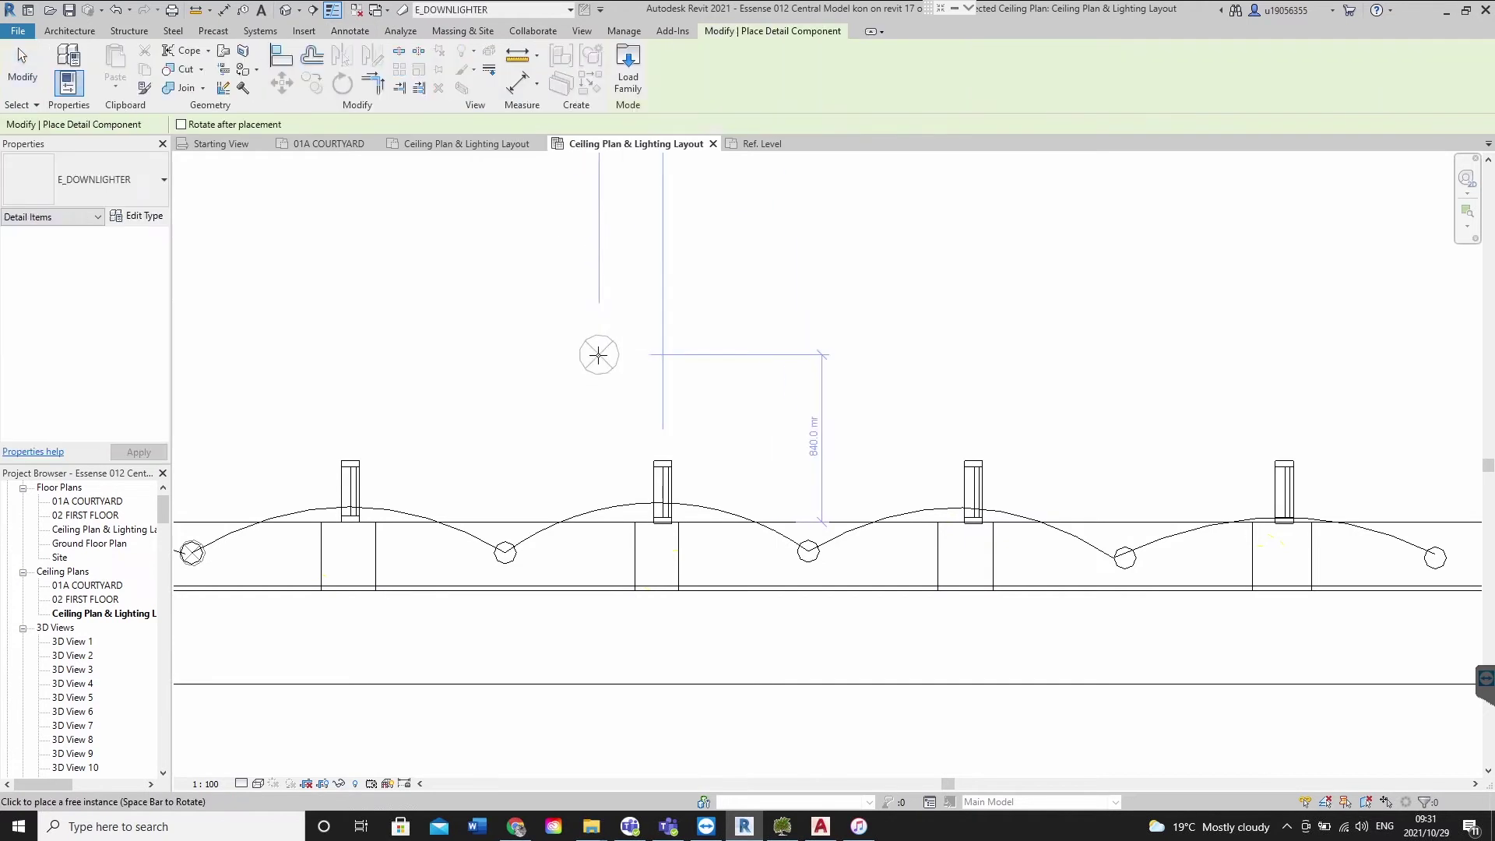
scroll(502, 549, up, 3)
scroll(526, 540, up, 2)
scroll(716, 515, down, 2)
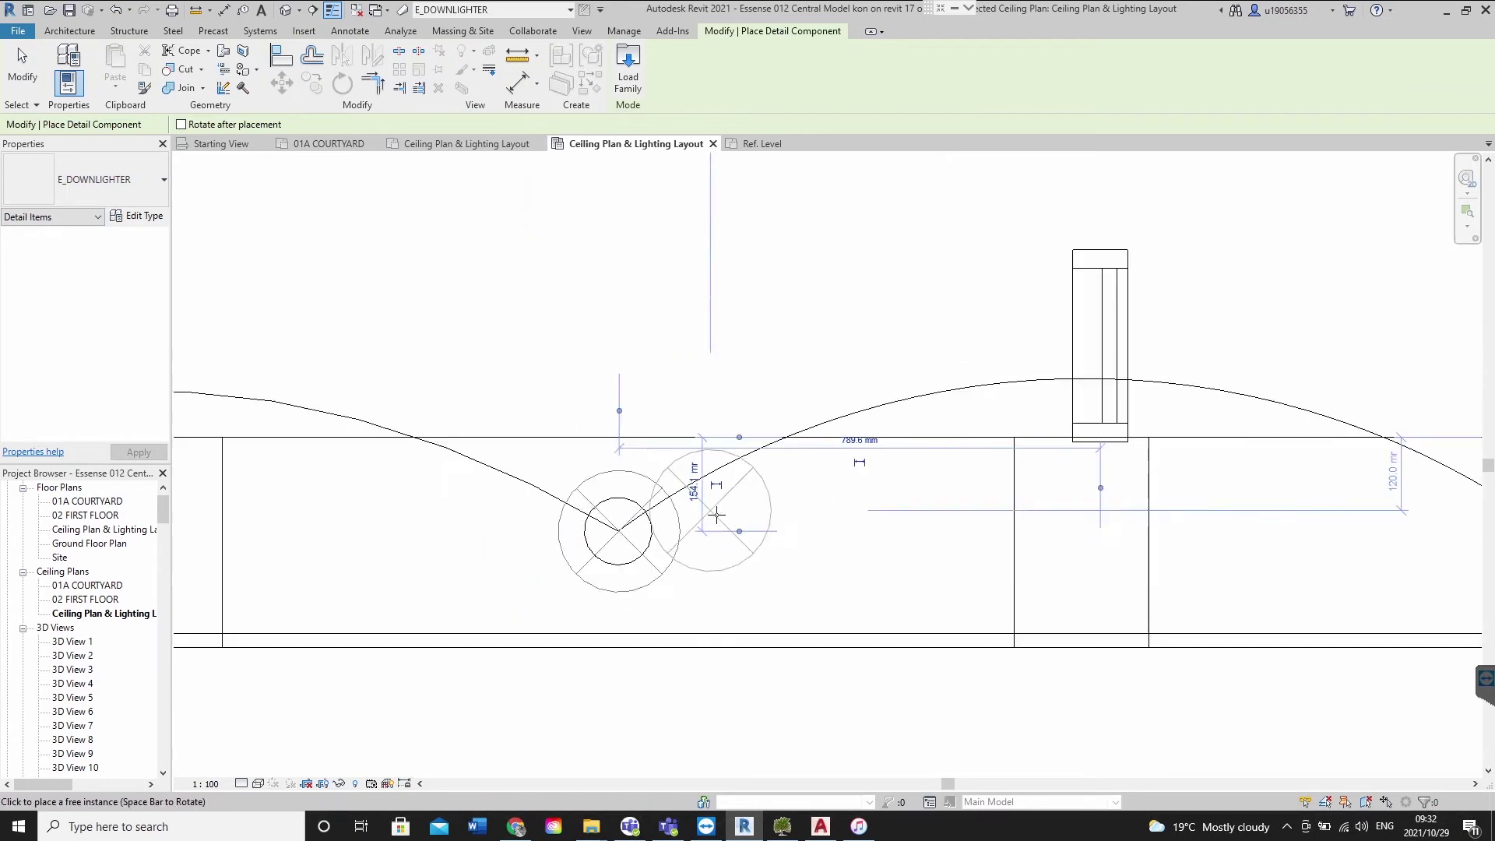
scroll(716, 515, down, 2)
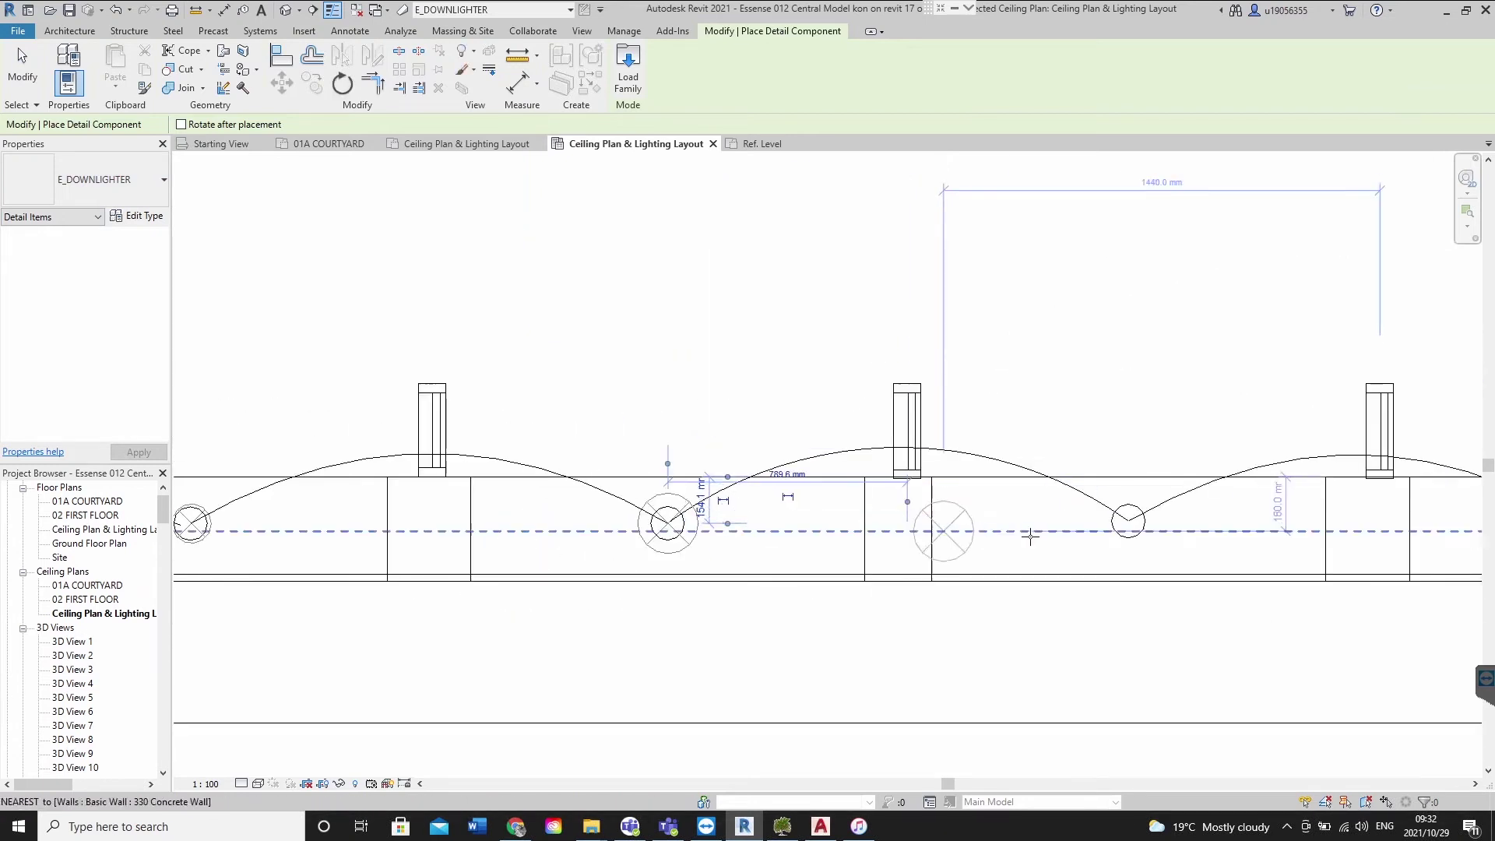
scroll(1136, 514, up, 2)
click(1128, 522)
scroll(924, 442, down, 2)
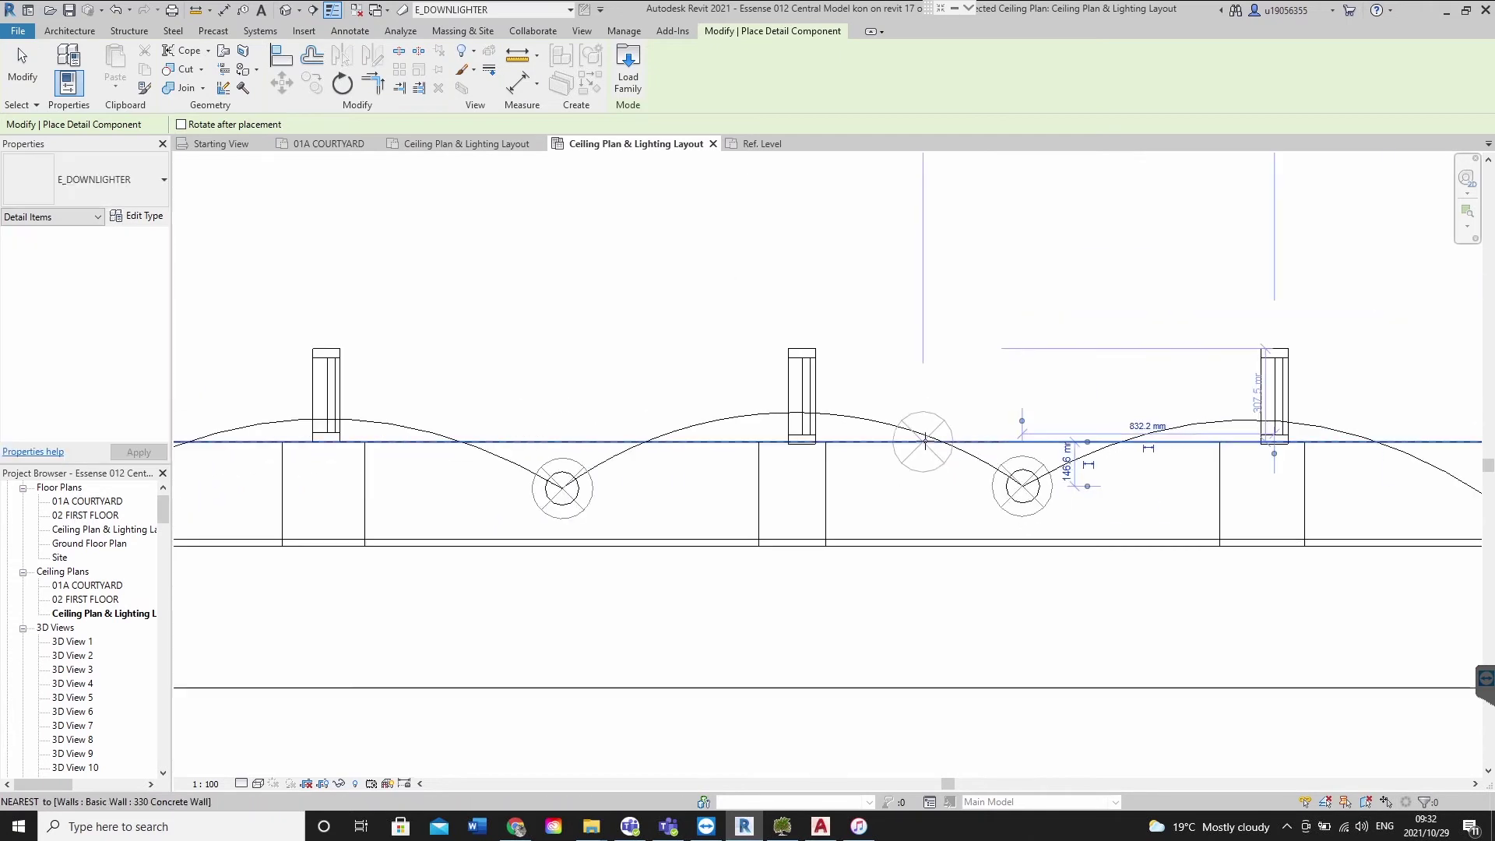
key(Escape)
Inspect the first placed downlighter symbol and the wire arc connecting the two symbols
click(588, 507)
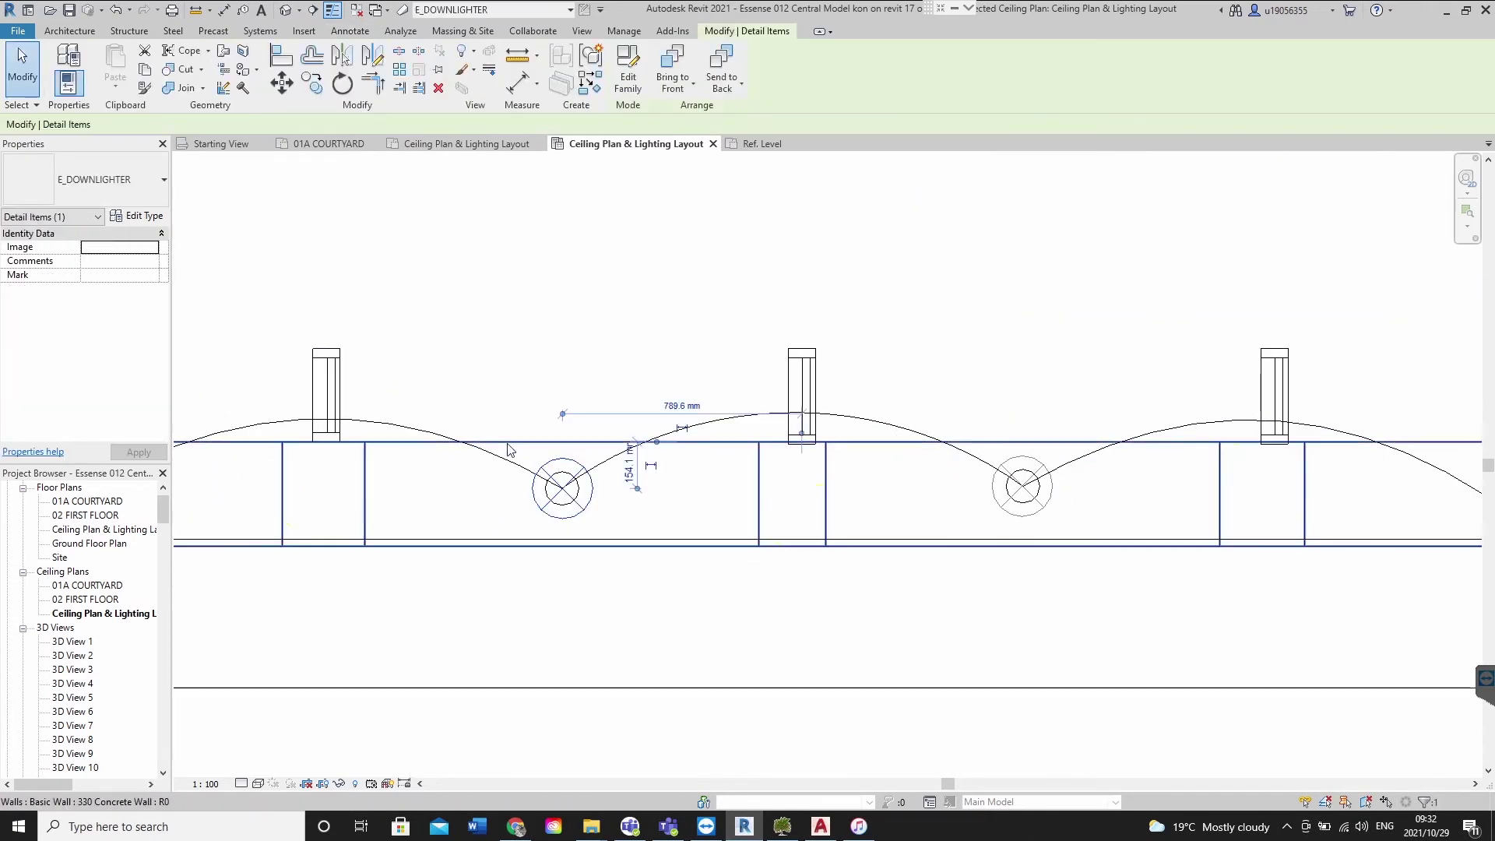
scroll(971, 560, down, 3)
click(872, 599)
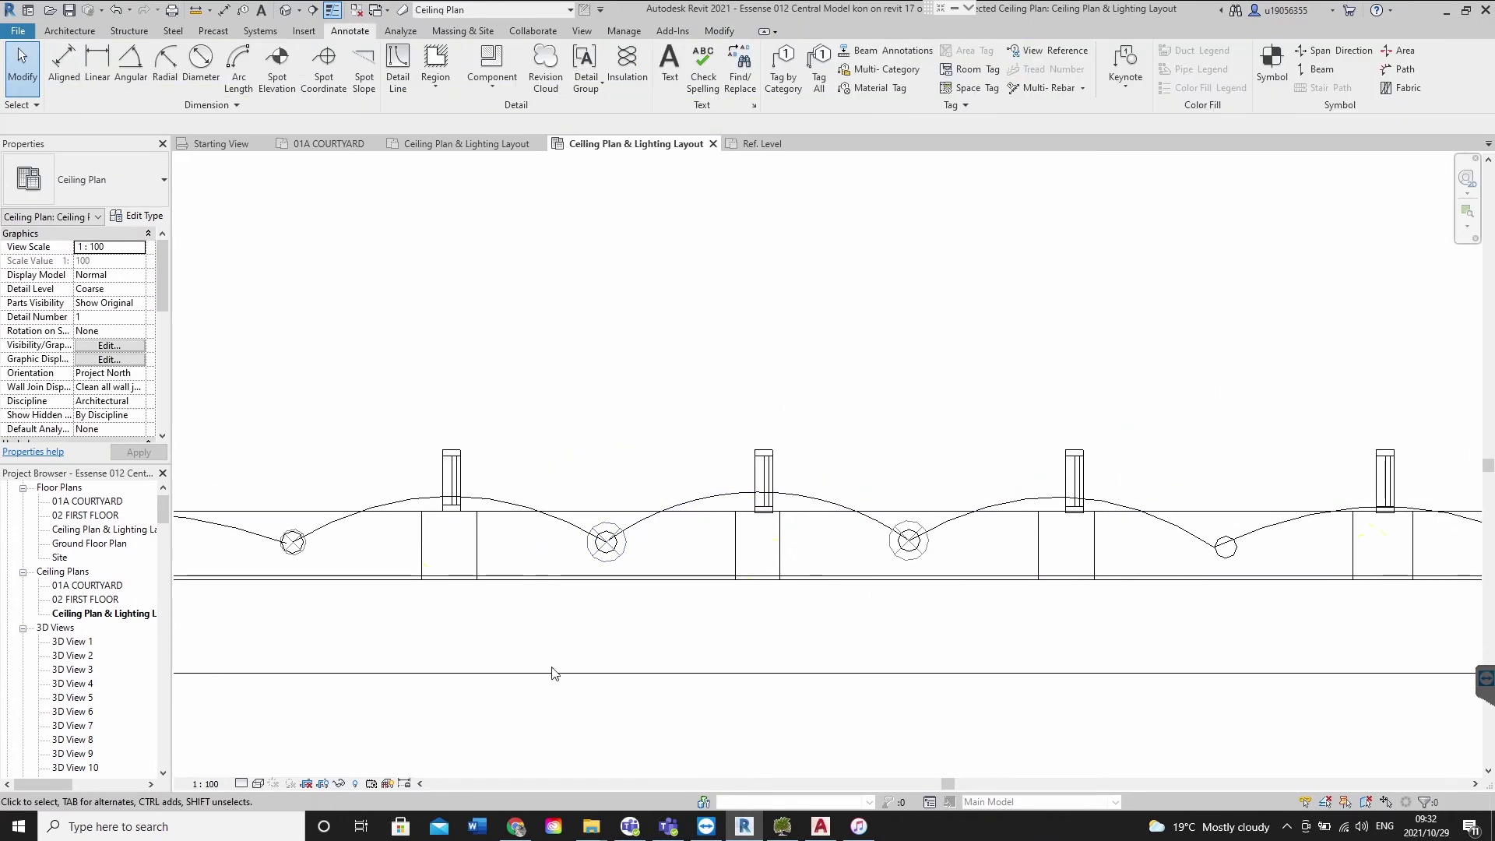
click(805, 510)
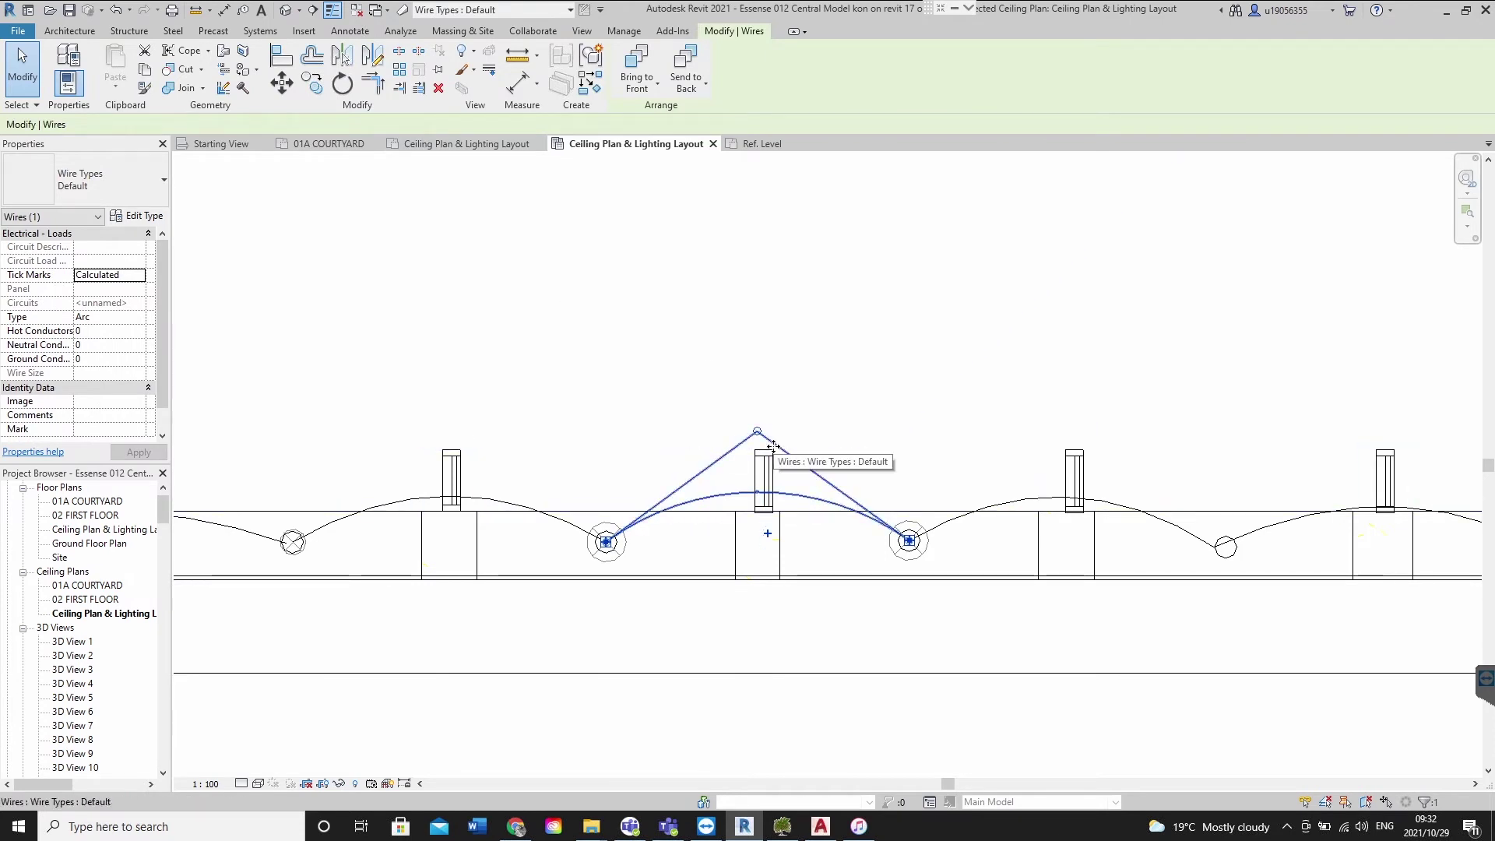
Set up a start-end-radius detail arc in the ceiling plan with the 3 Electrical Wiring line style
click(349, 30)
key(Escape)
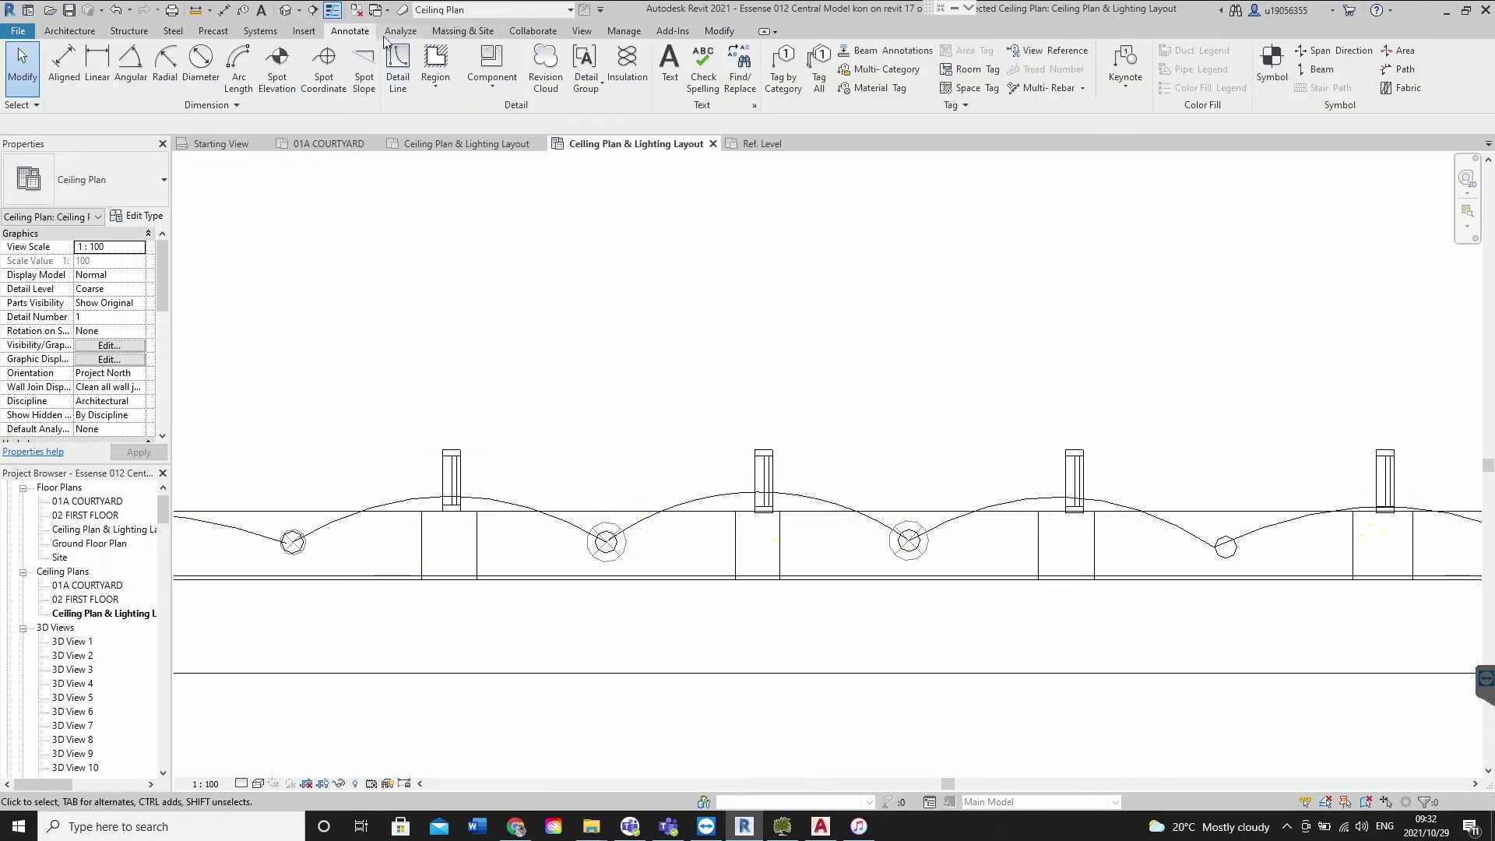
click(397, 78)
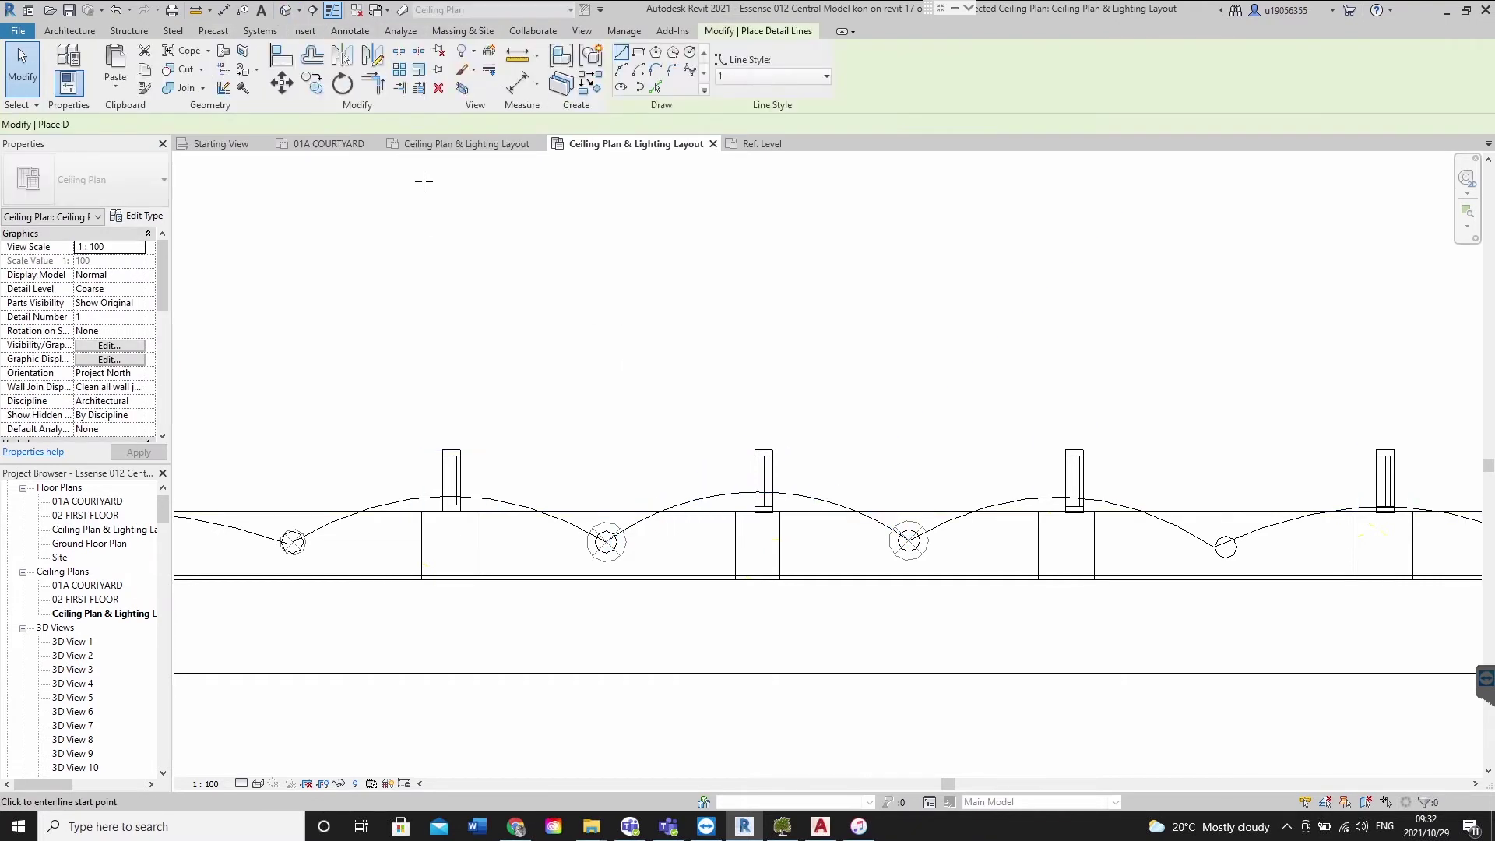
click(815, 80)
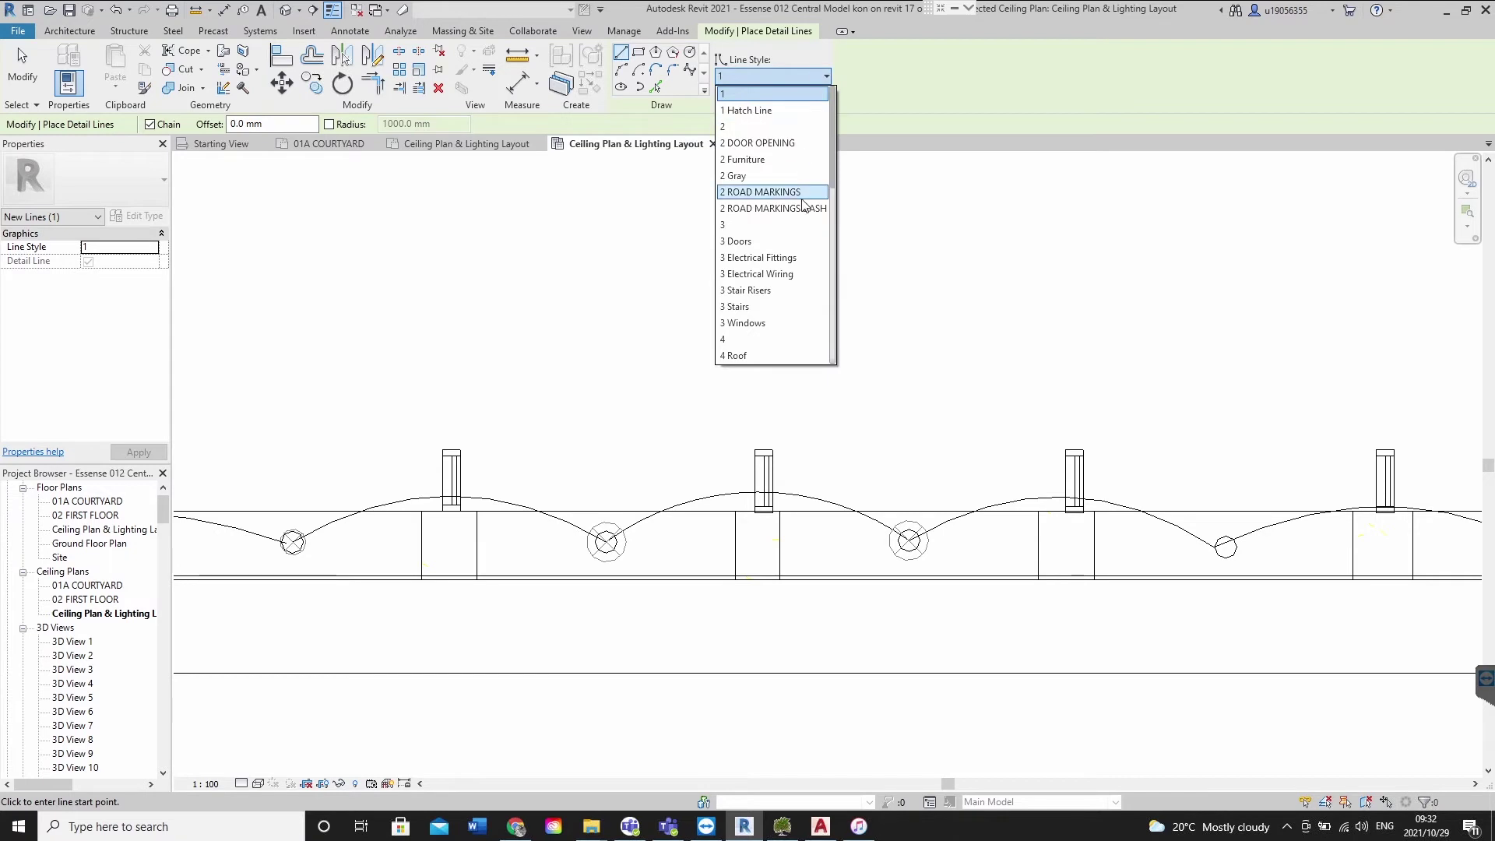
click(790, 257)
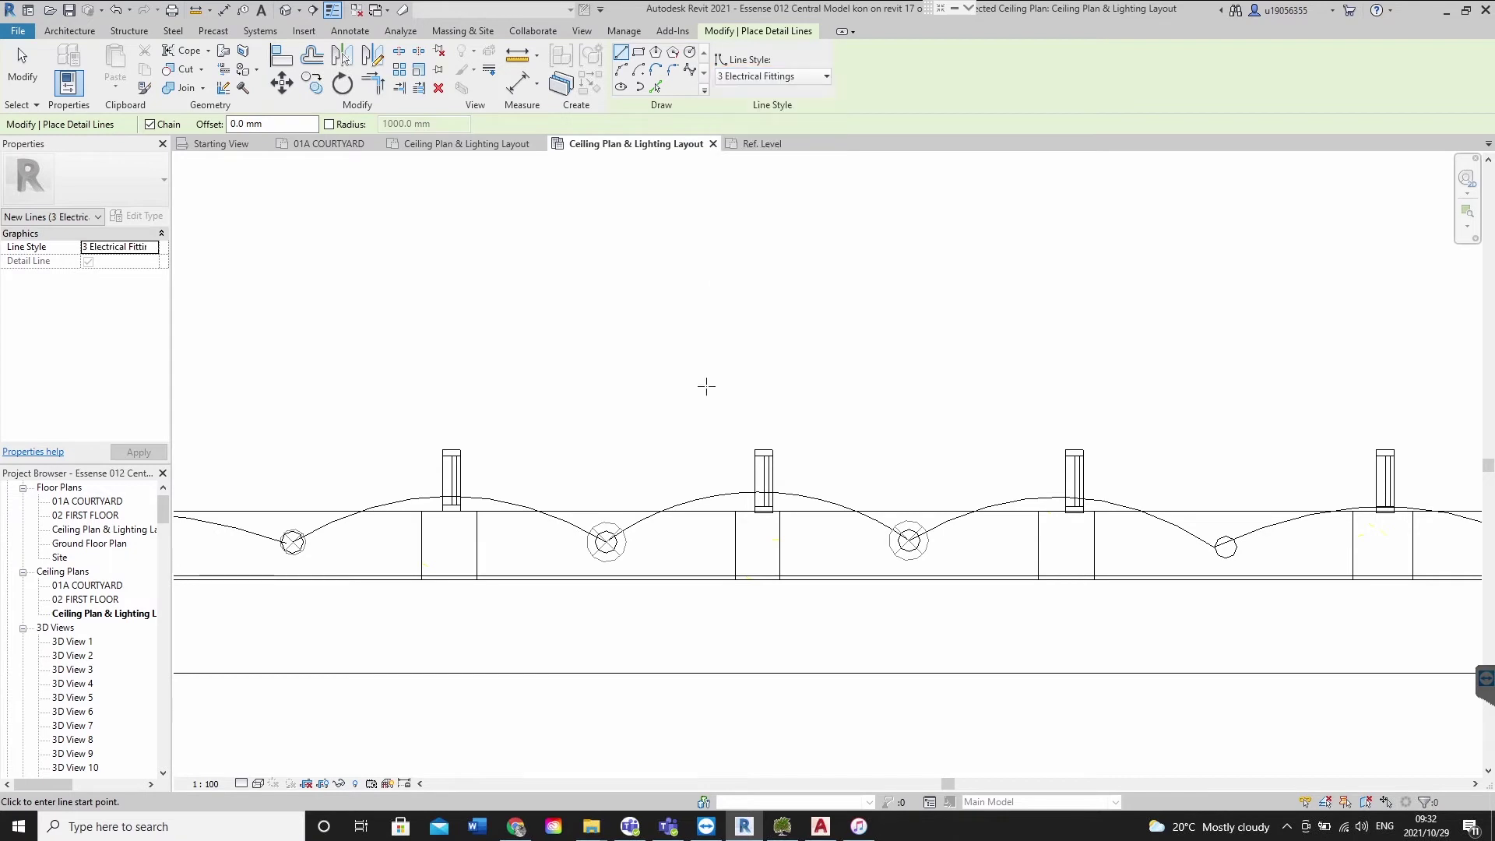
click(801, 78)
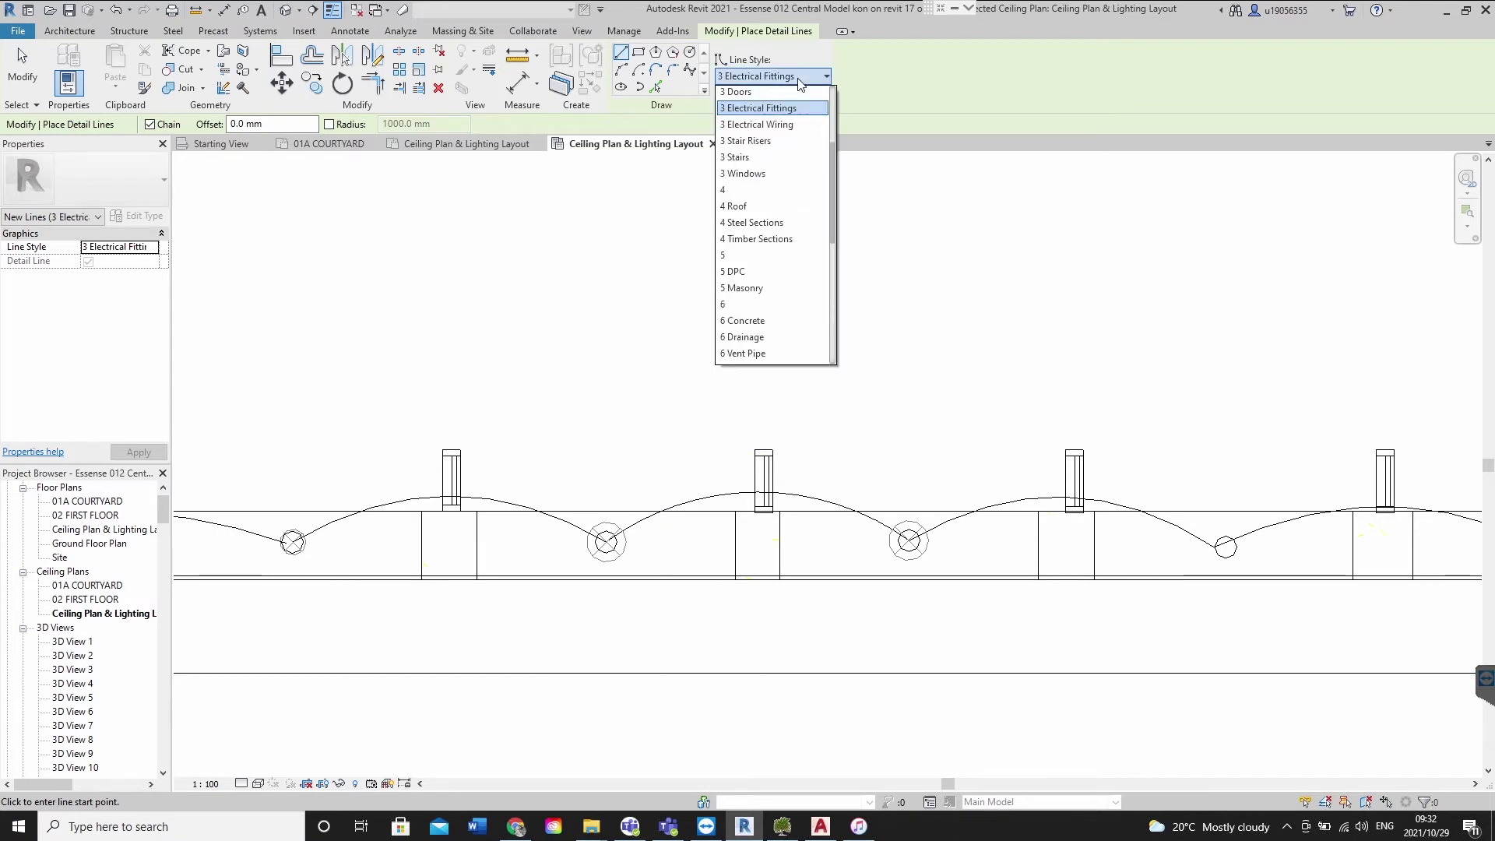
click(782, 126)
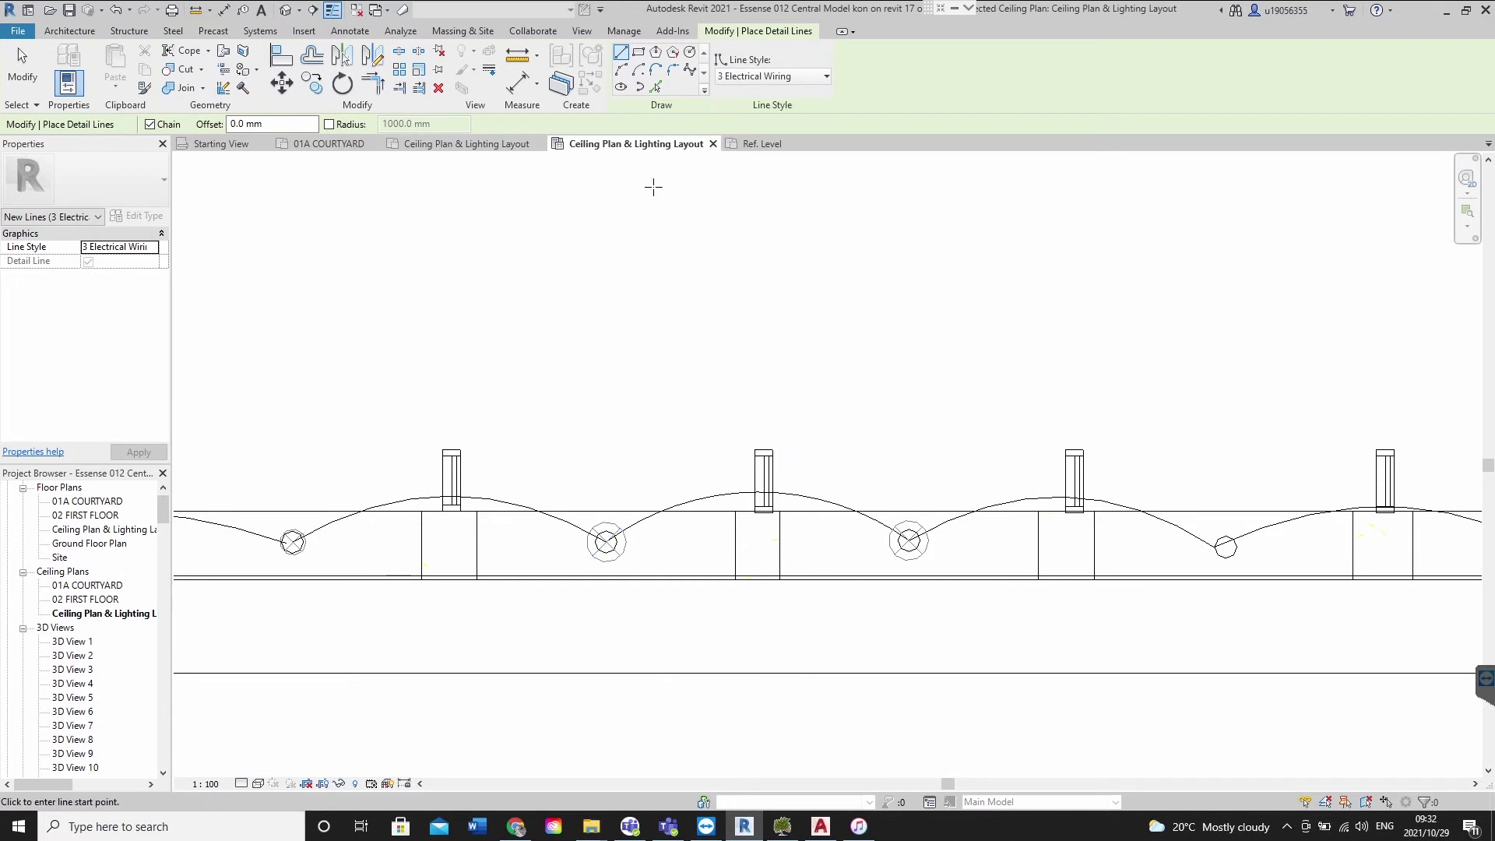
click(623, 71)
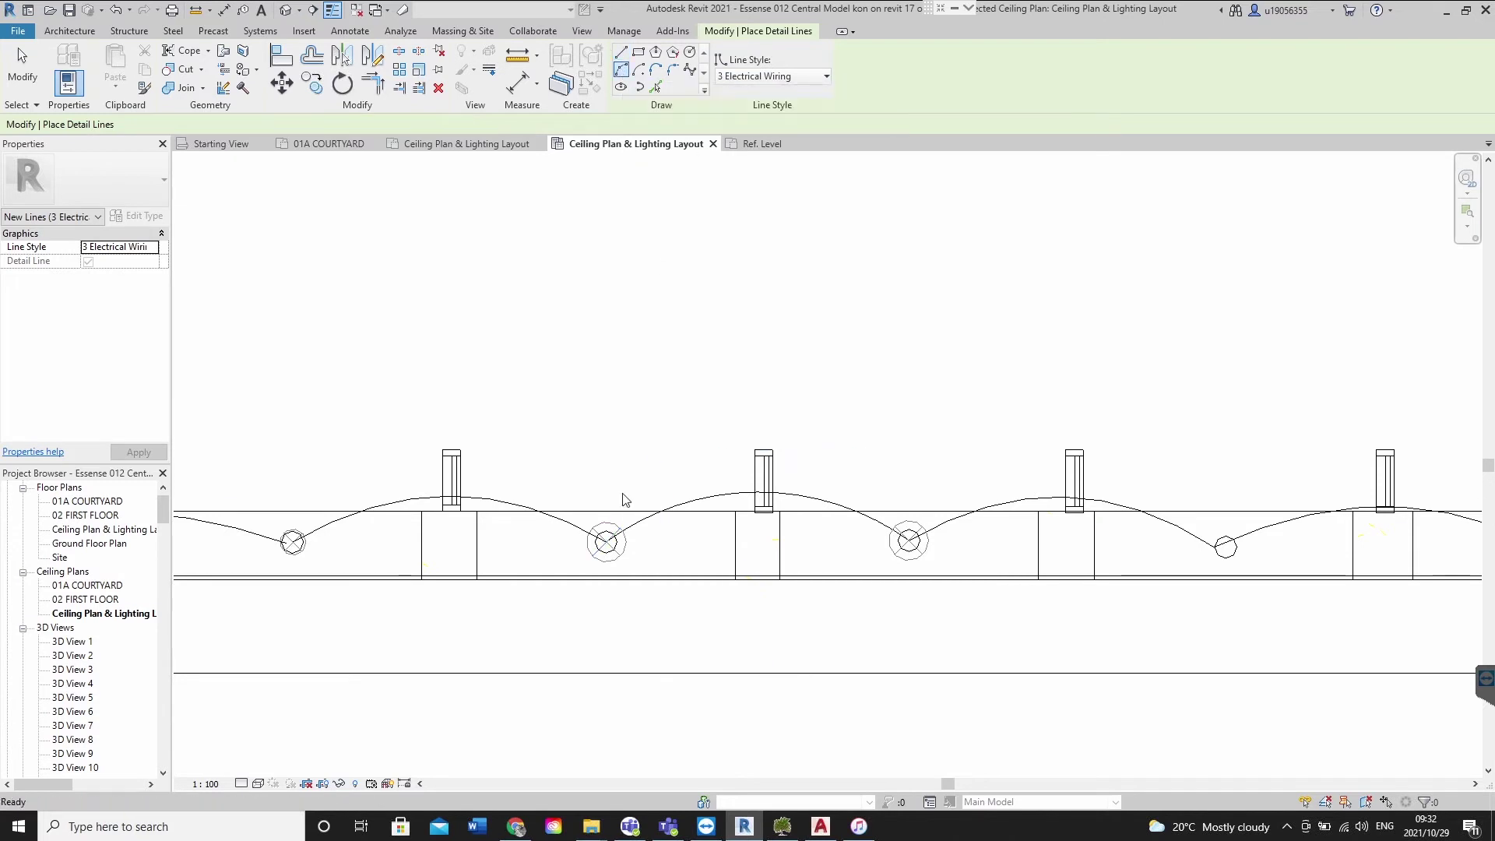
click(606, 542)
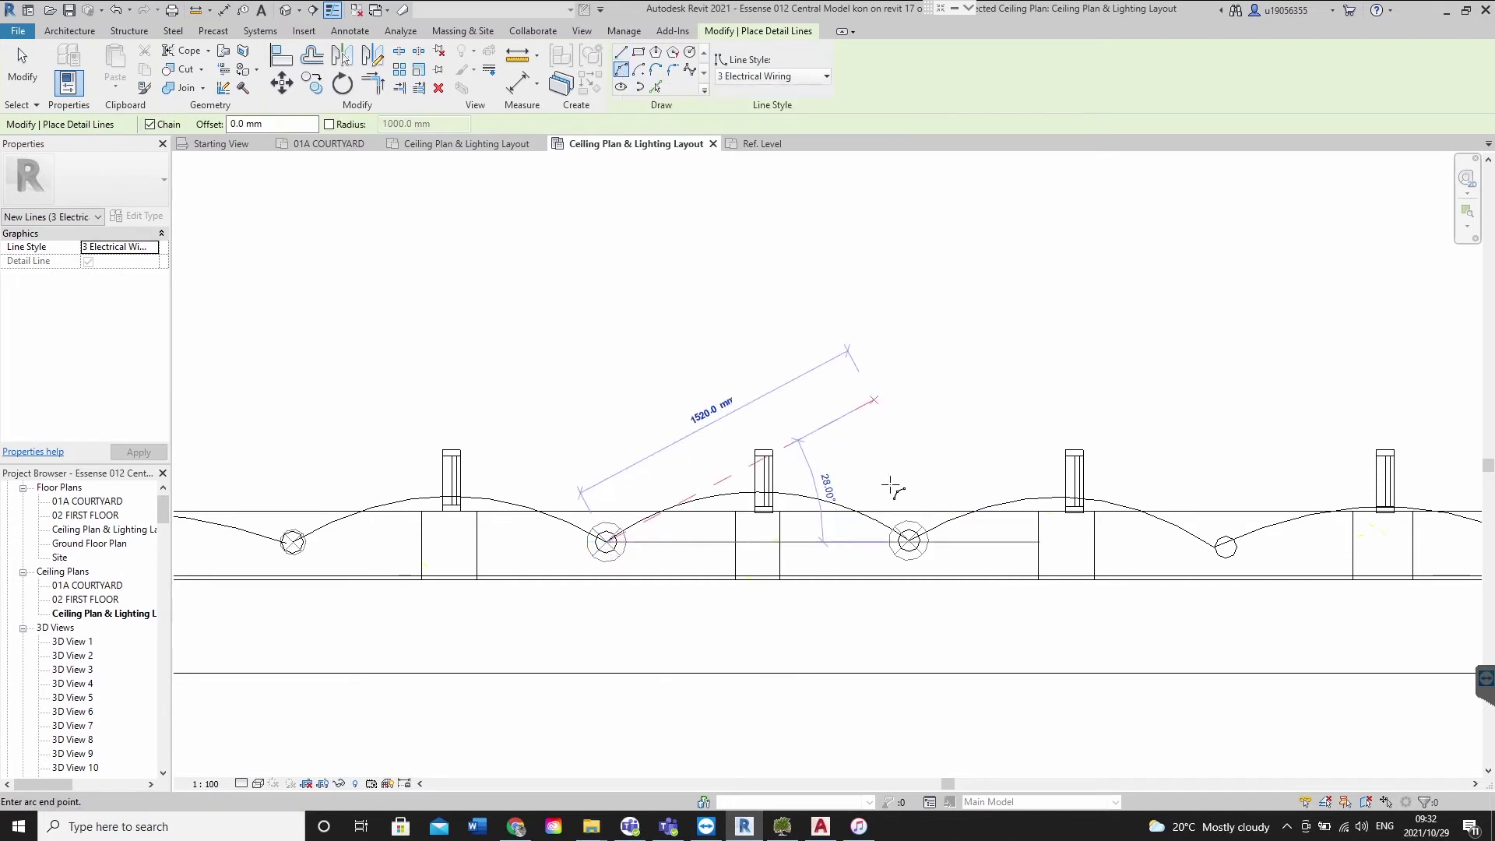
click(733, 440)
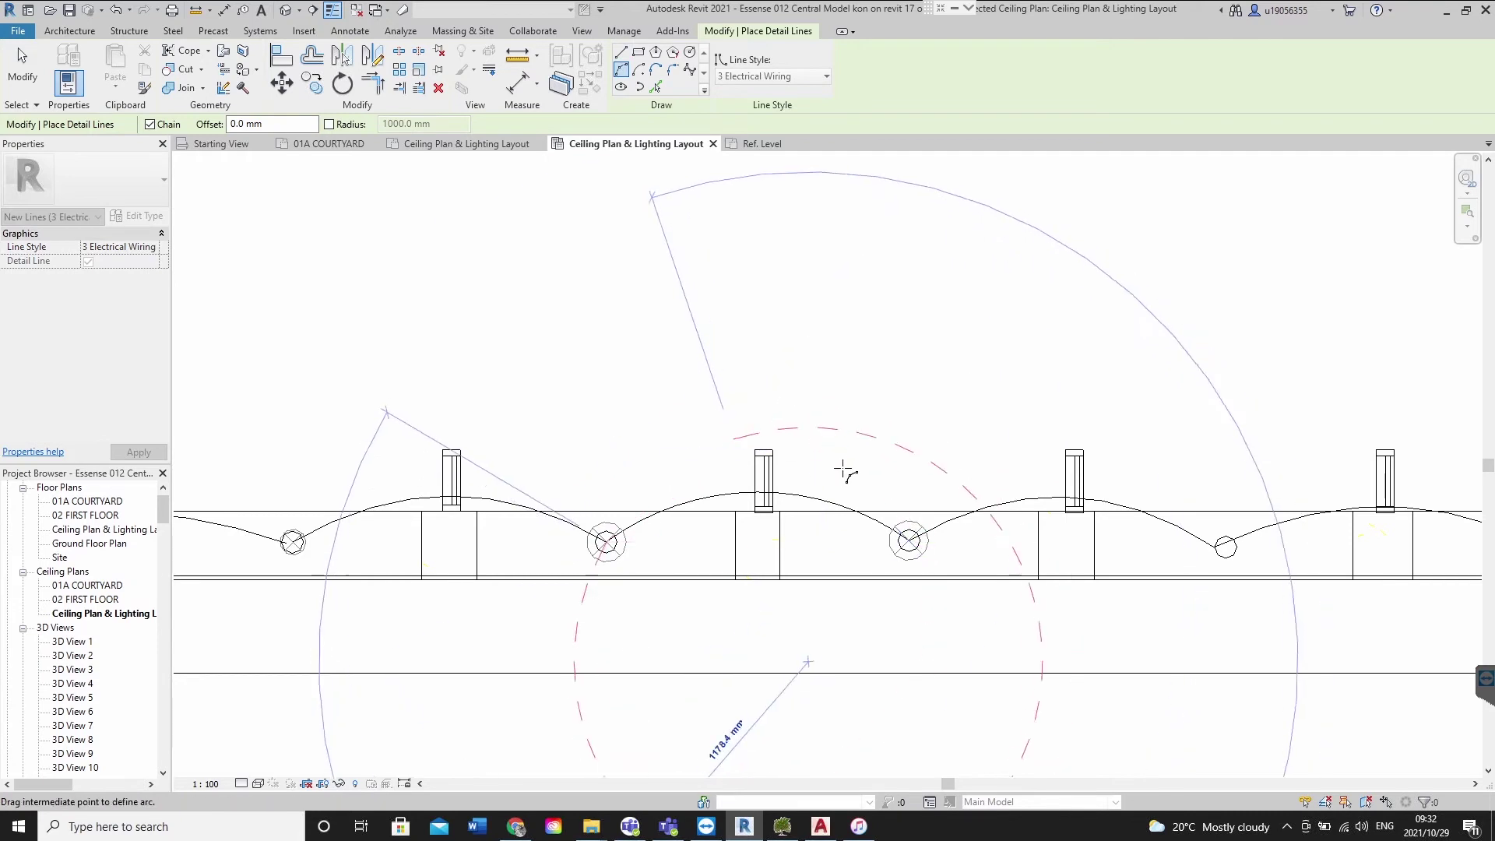
key(Escape)
key(Escape)
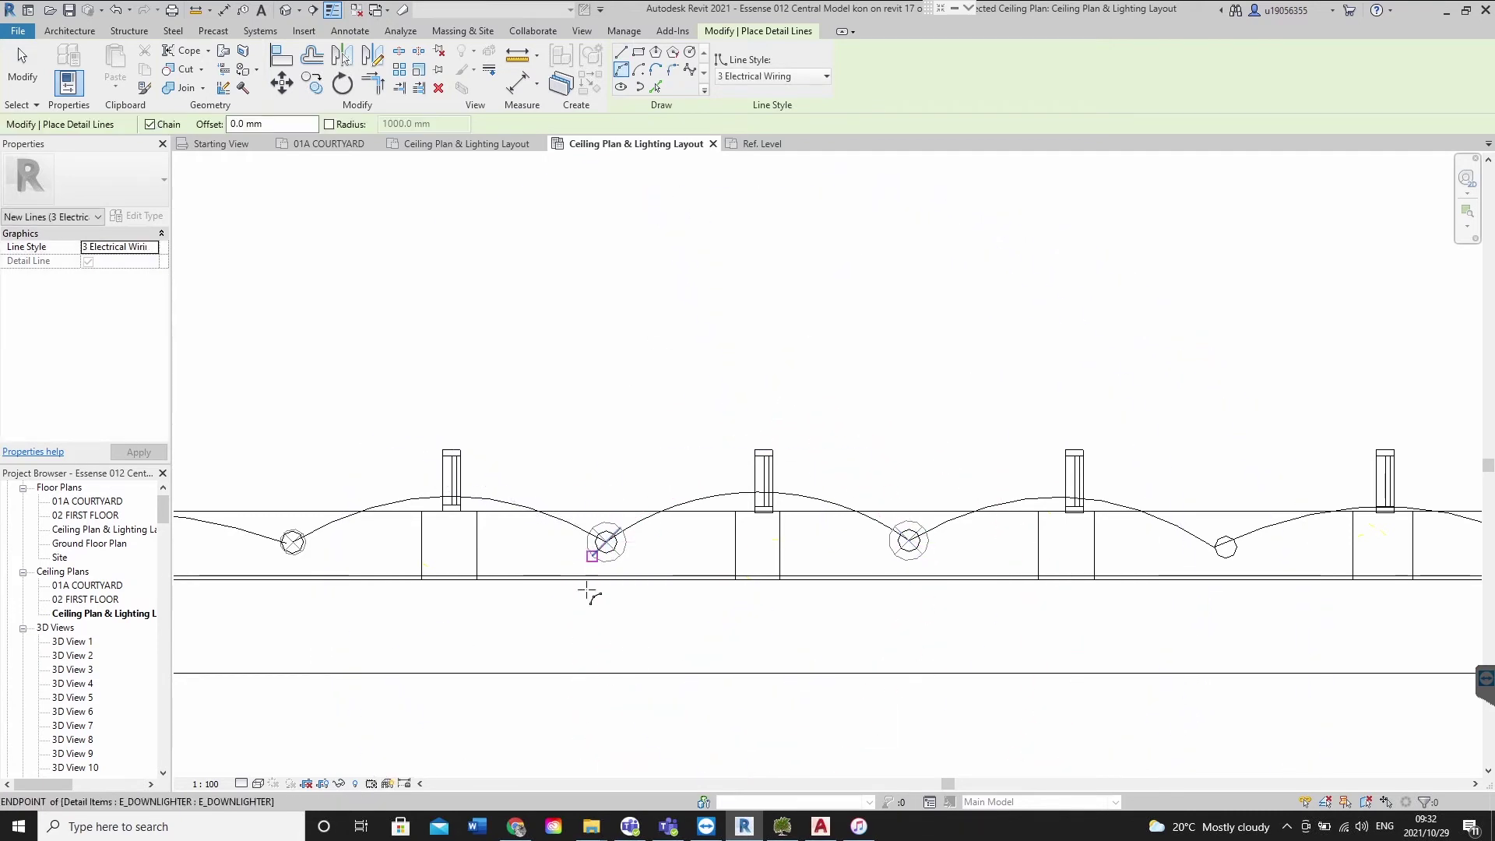
Draw a wiring arc from the first E_DOWNLIGHTER centre to the second, bulging upward with a radius of about 1061 mm
click(607, 542)
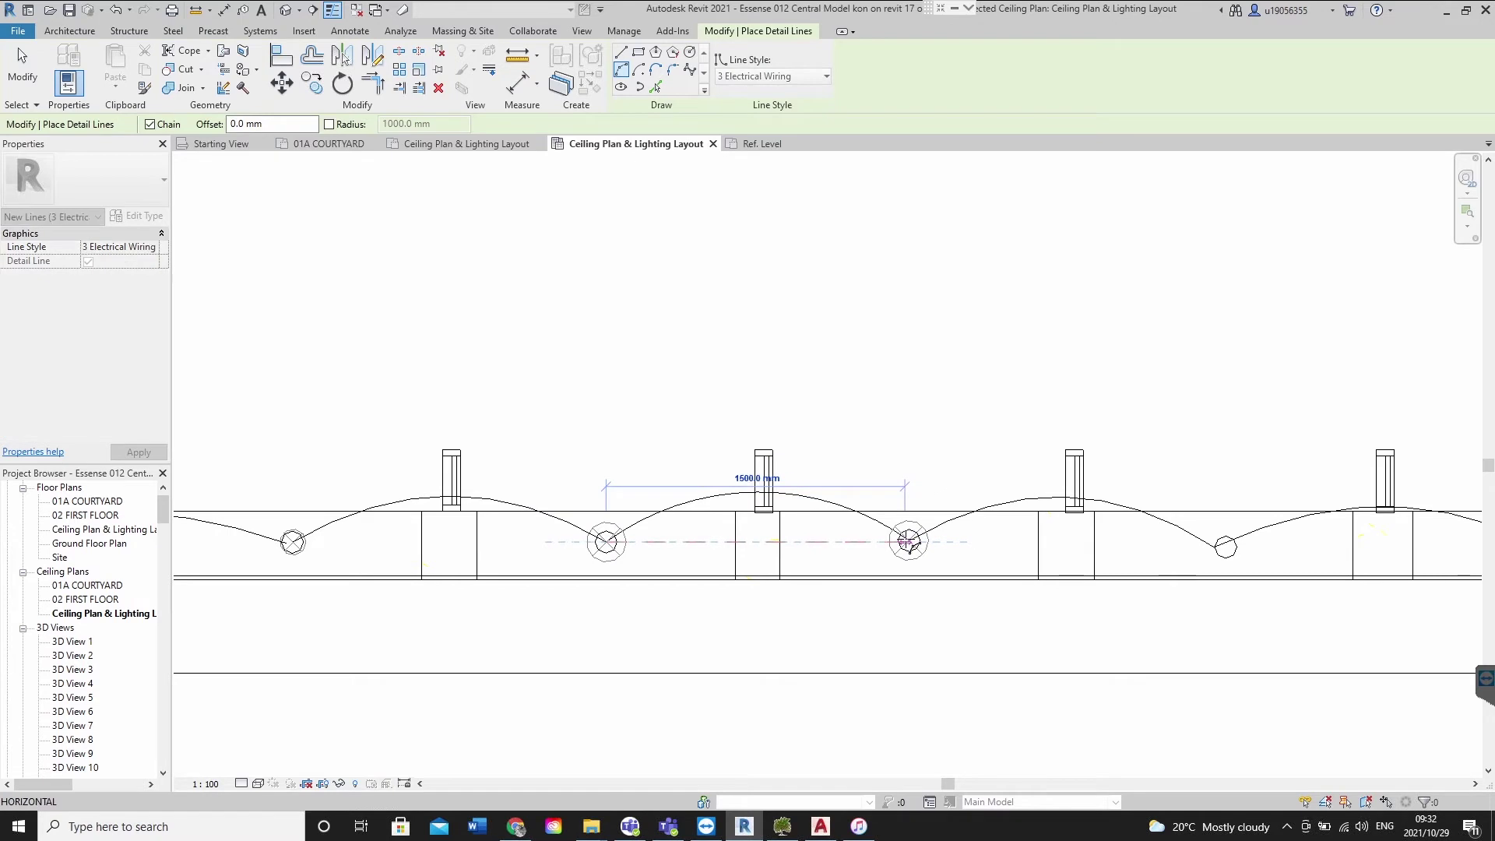
scroll(912, 540, up, 5)
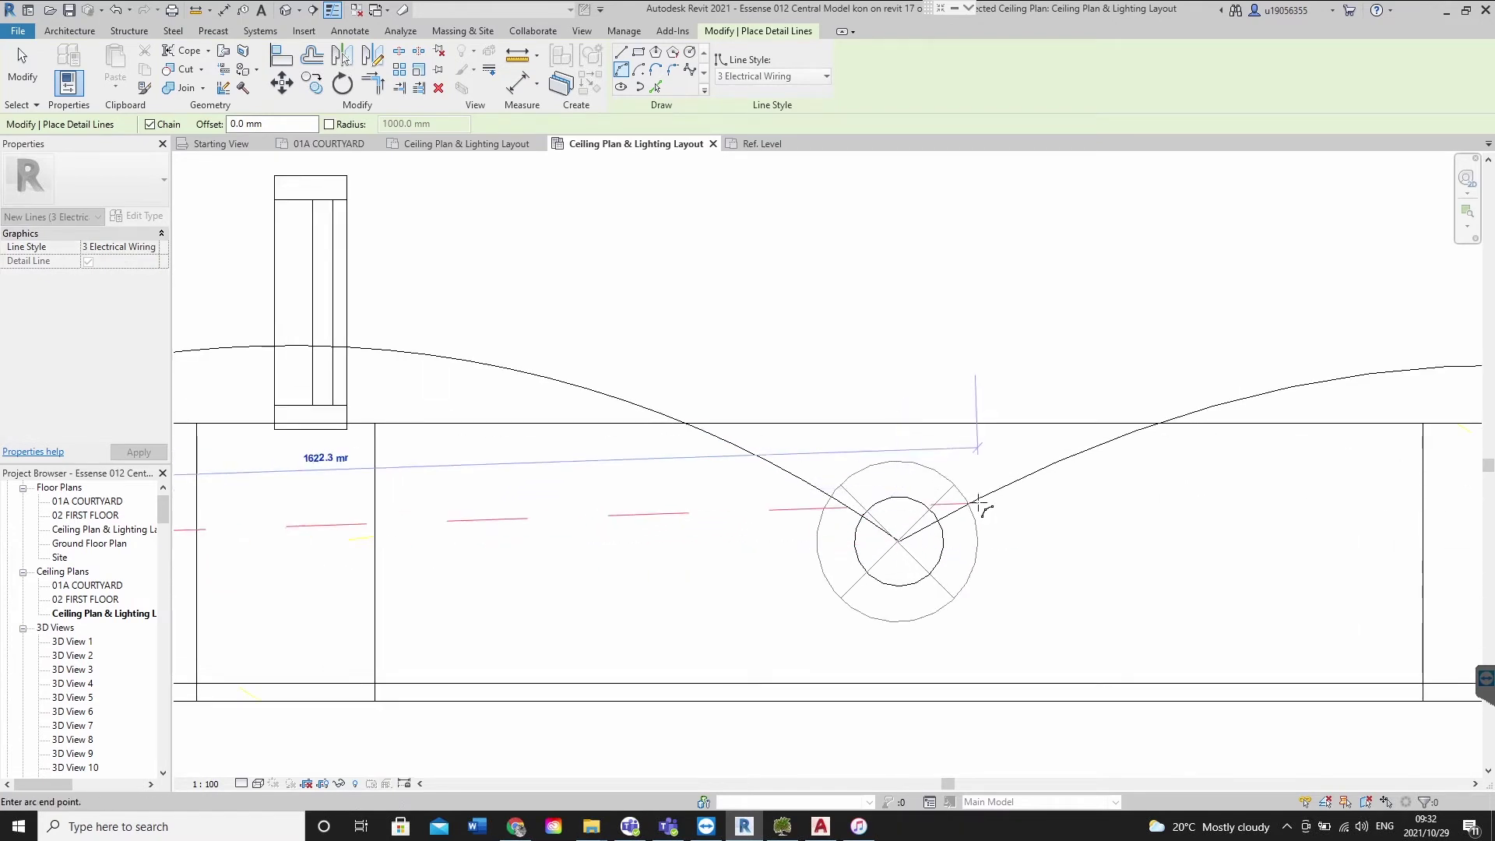
click(965, 508)
scroll(791, 394, down, 3)
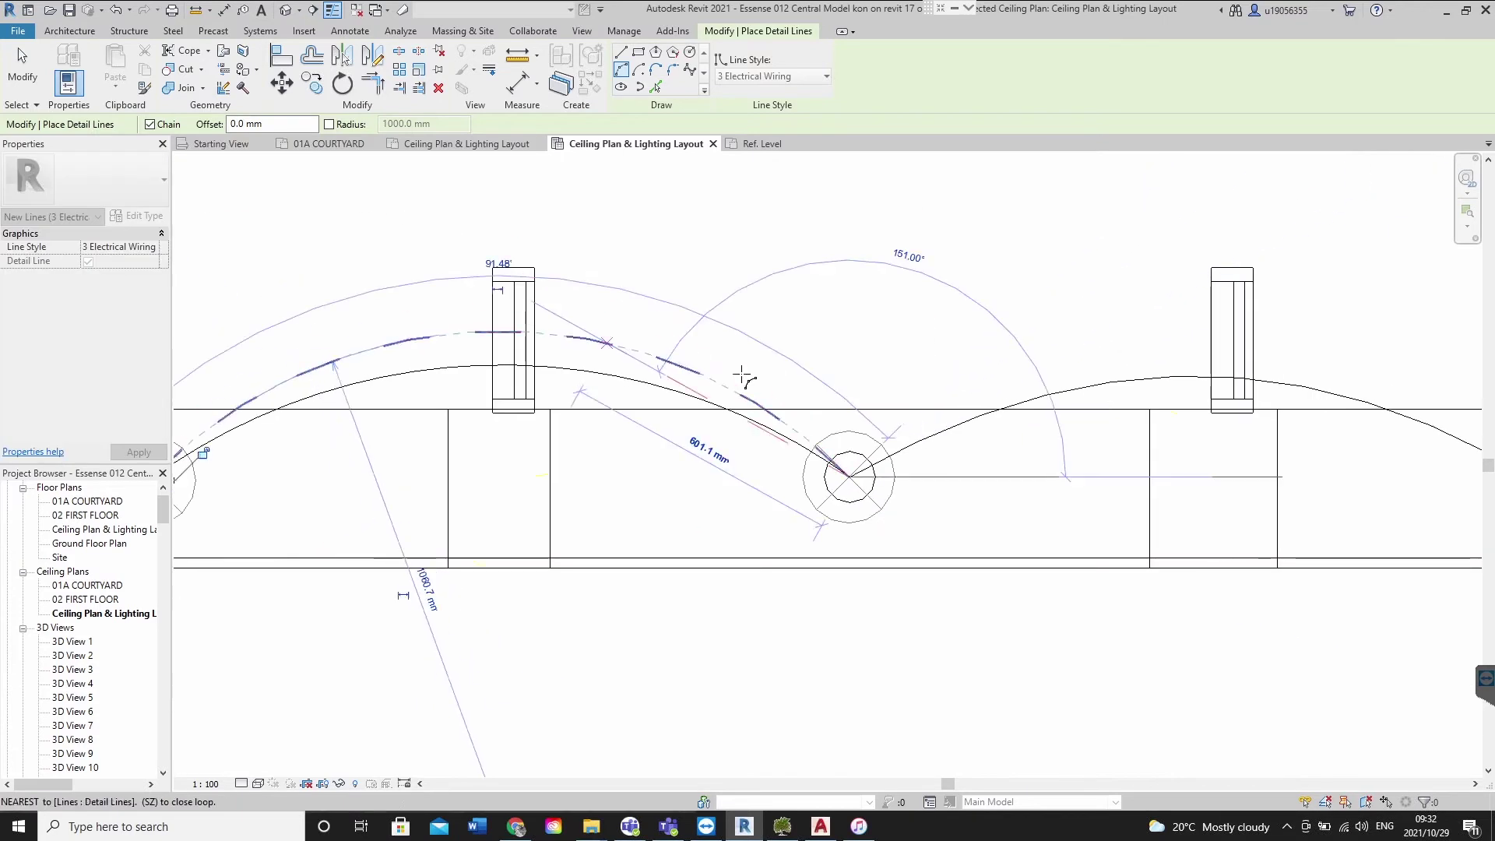
scroll(652, 405, down, 1)
key(Escape)
key(Escape)
Delete the original solid wire between the two downlighter symbols and check the dashed detail arc in its place
click(689, 378)
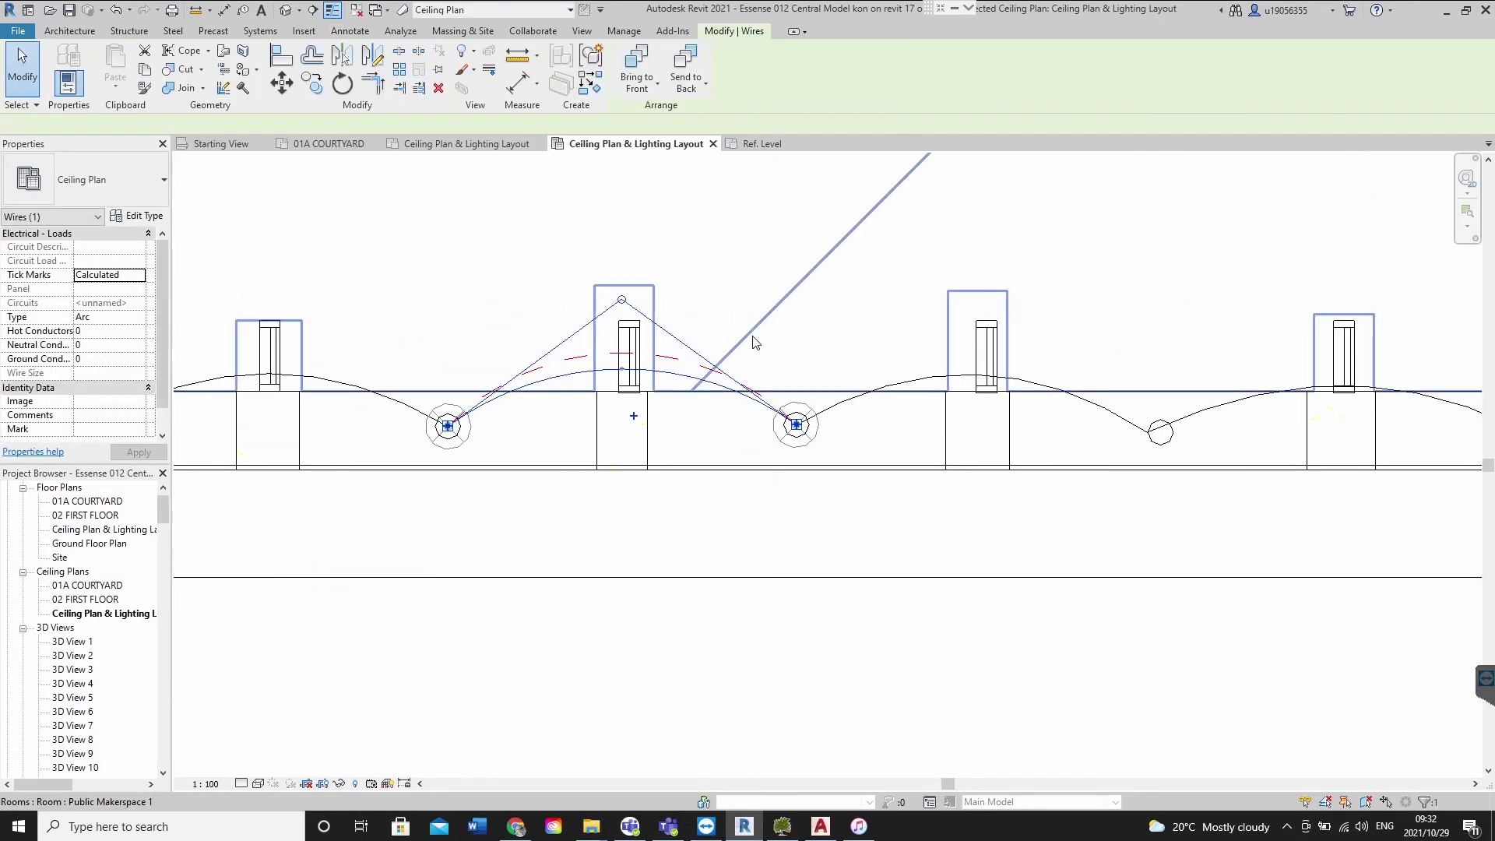
key(Escape)
click(485, 395)
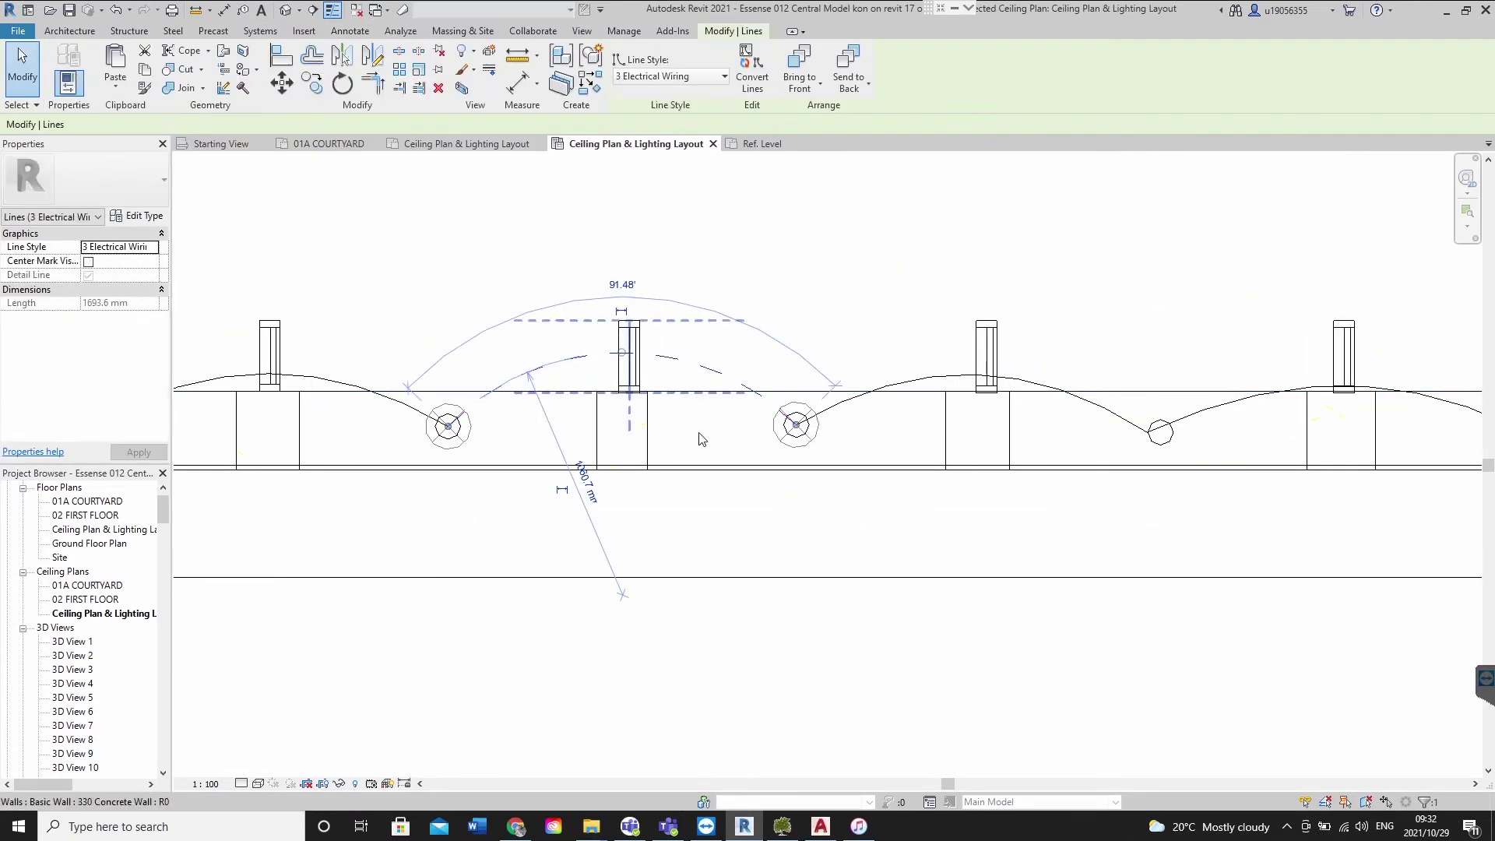
scroll(773, 426, up, 4)
key(Escape)
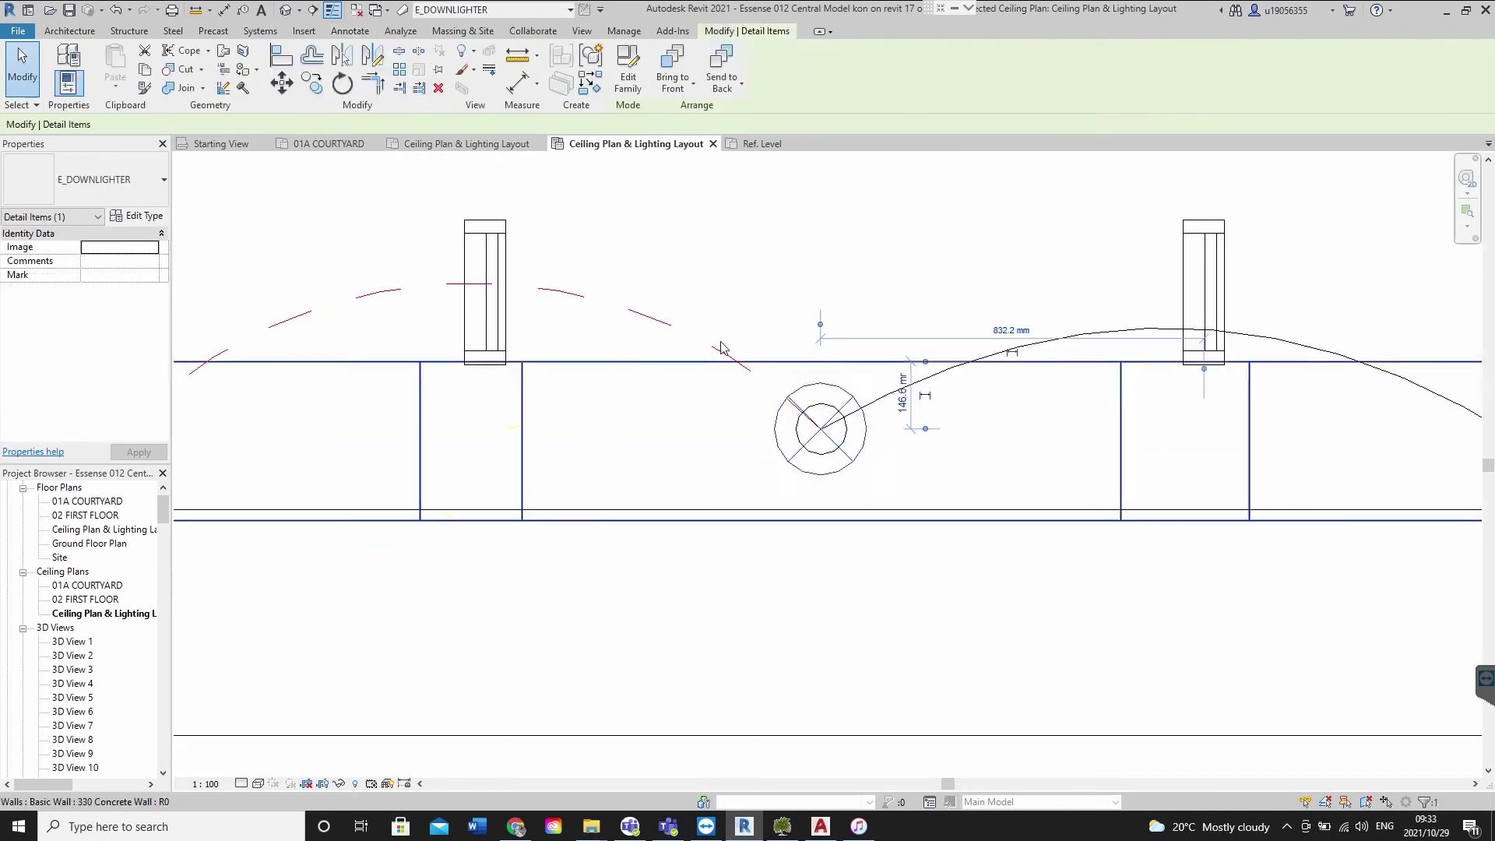
click(682, 335)
scroll(682, 335, down, 5)
key(Escape)
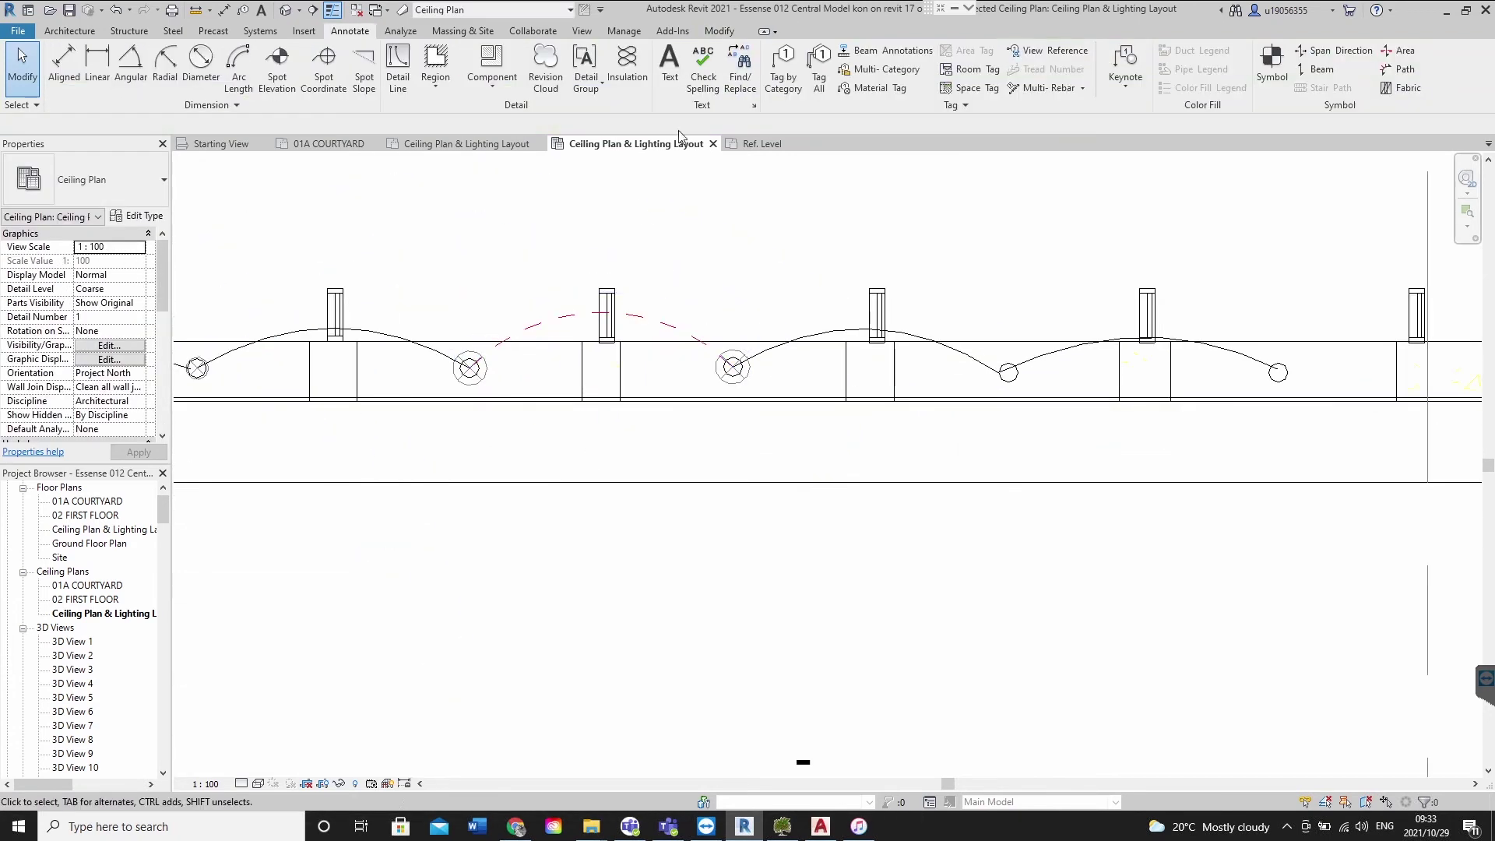
Open the E_DOWNLIGHTER family for editing from the second placed symbol
middle_drag(760, 383, 757, 405)
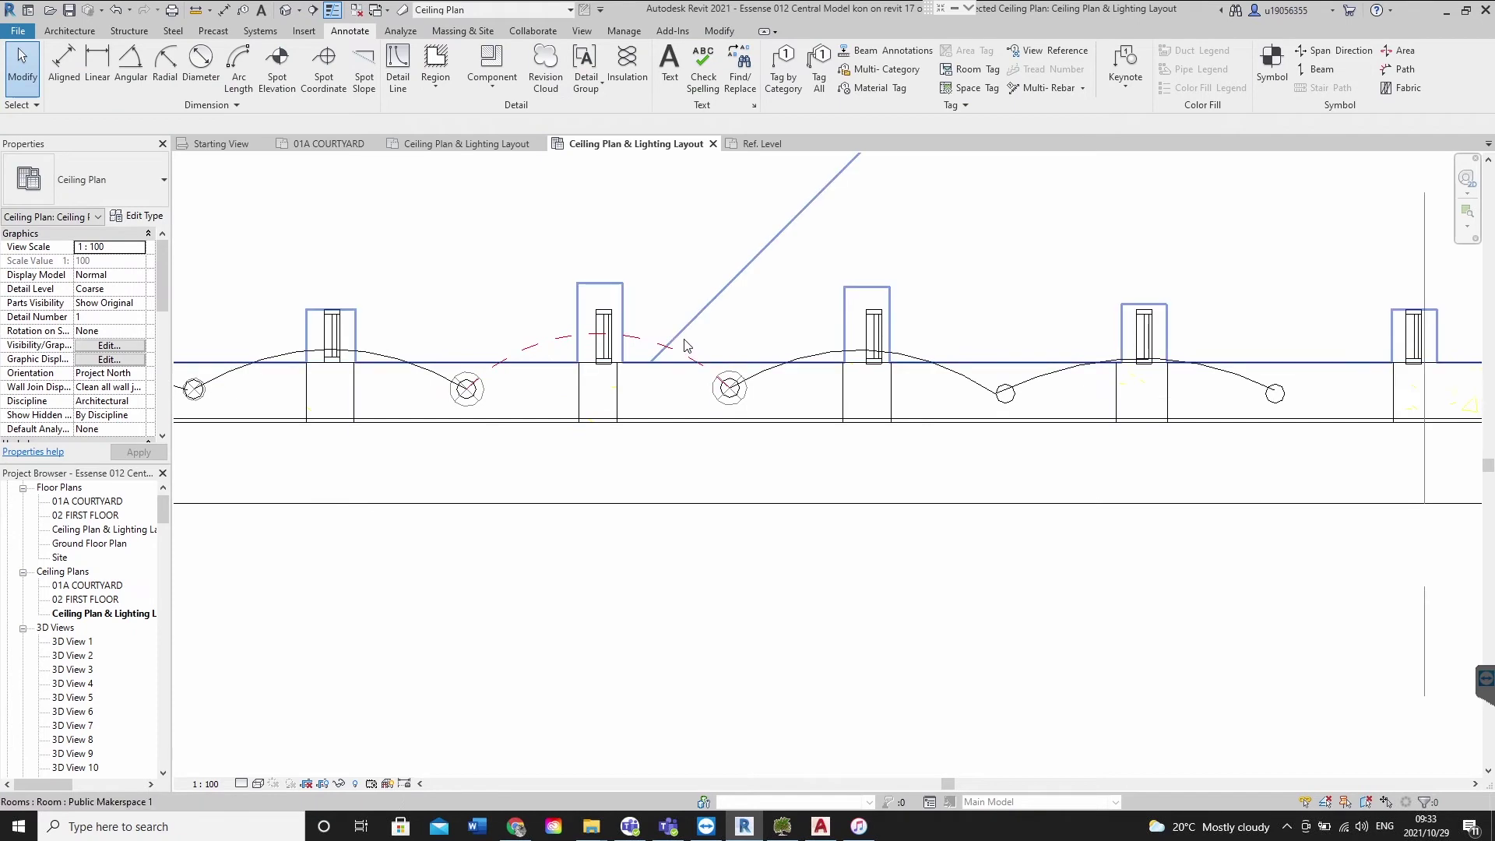
scroll(734, 414, up, 4)
click(737, 398)
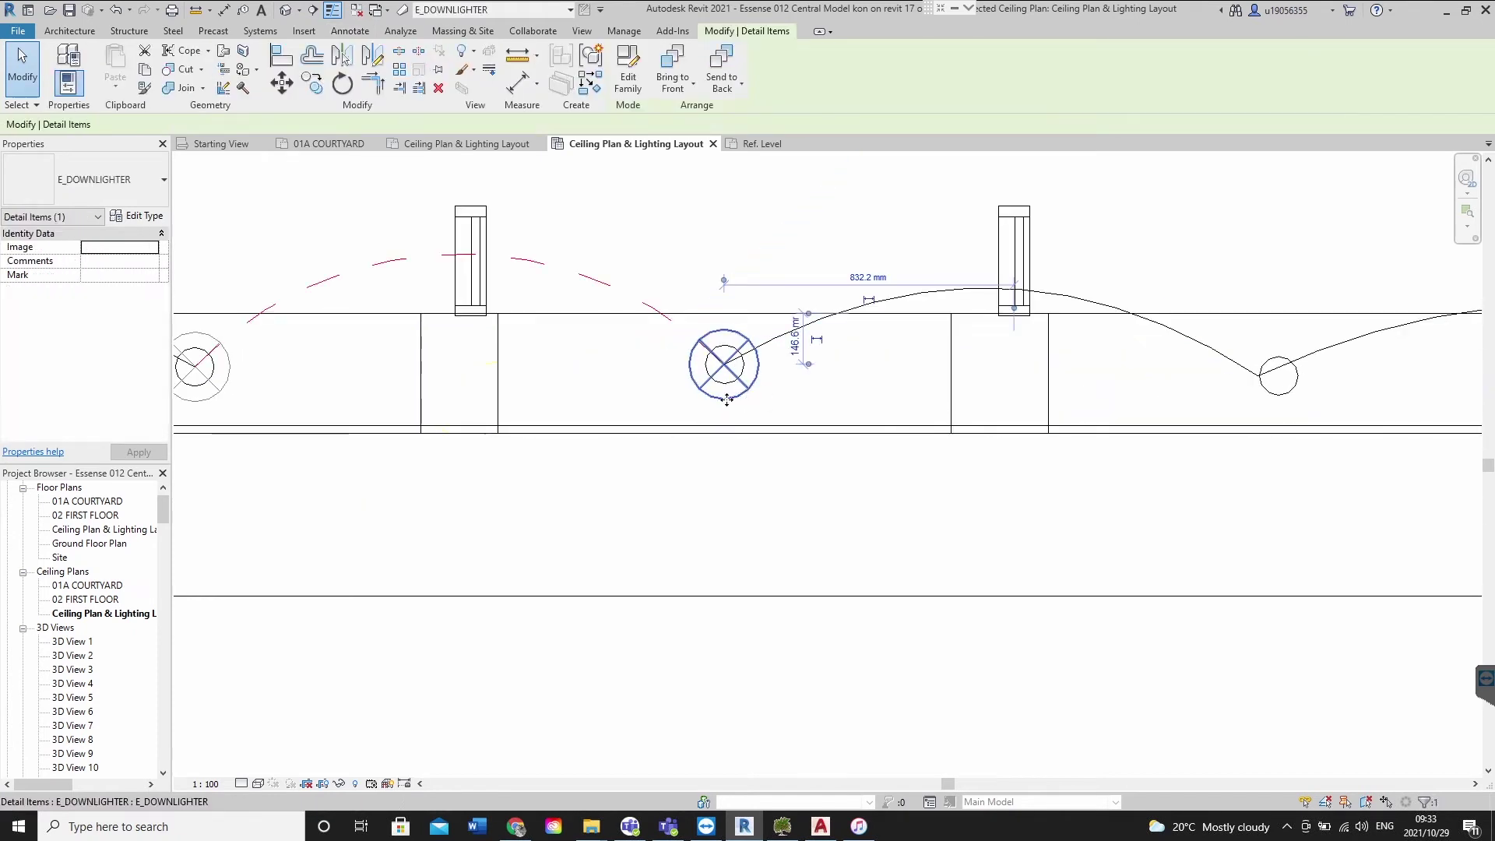
click(627, 71)
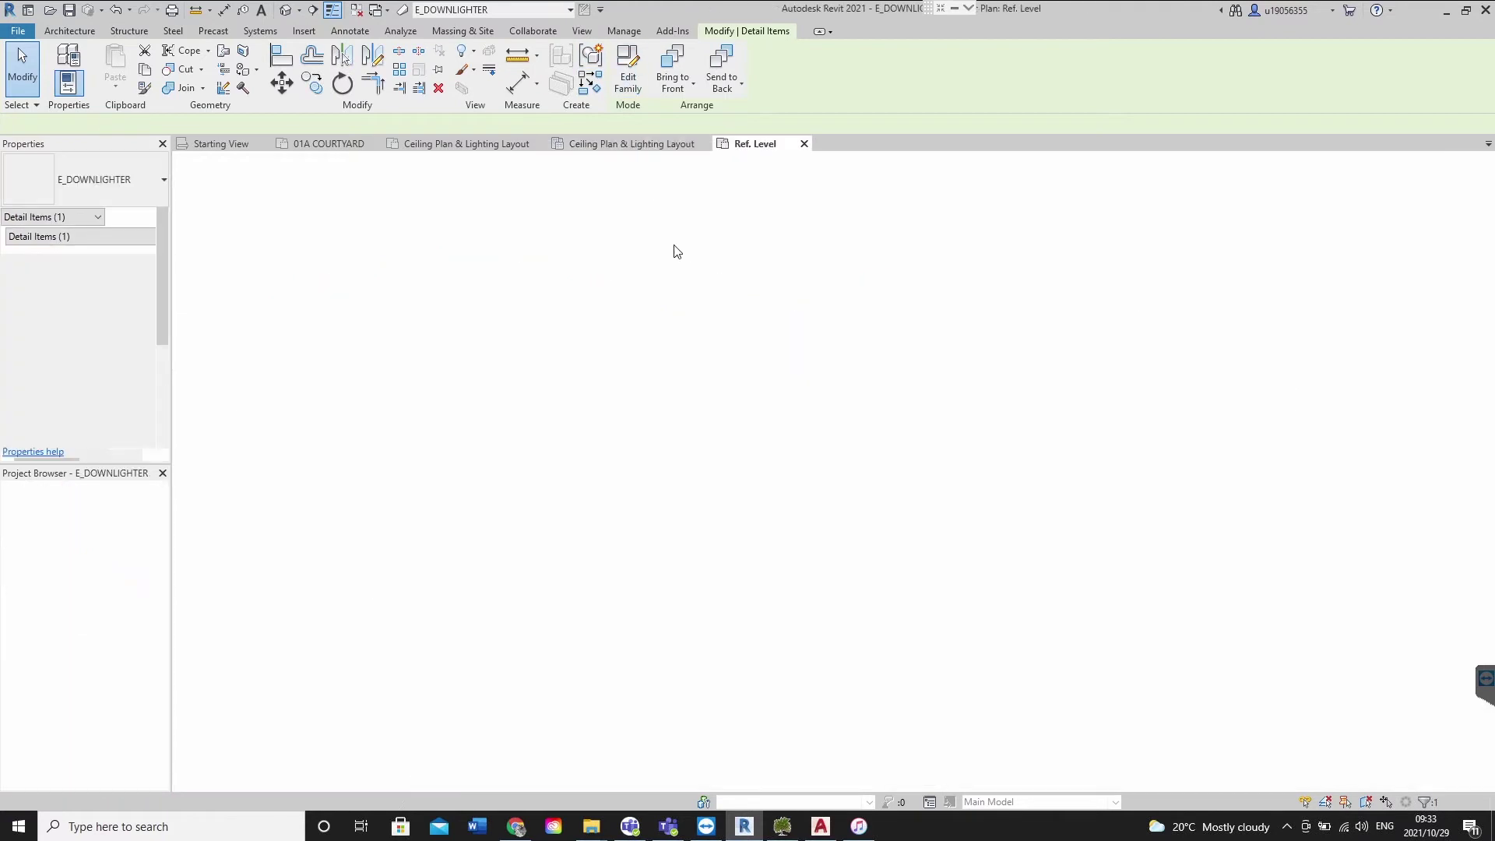
Scale the downlighter's circle and cross lines numerically by 0.8 about the symbol's centre
drag(355, 348, 736, 671)
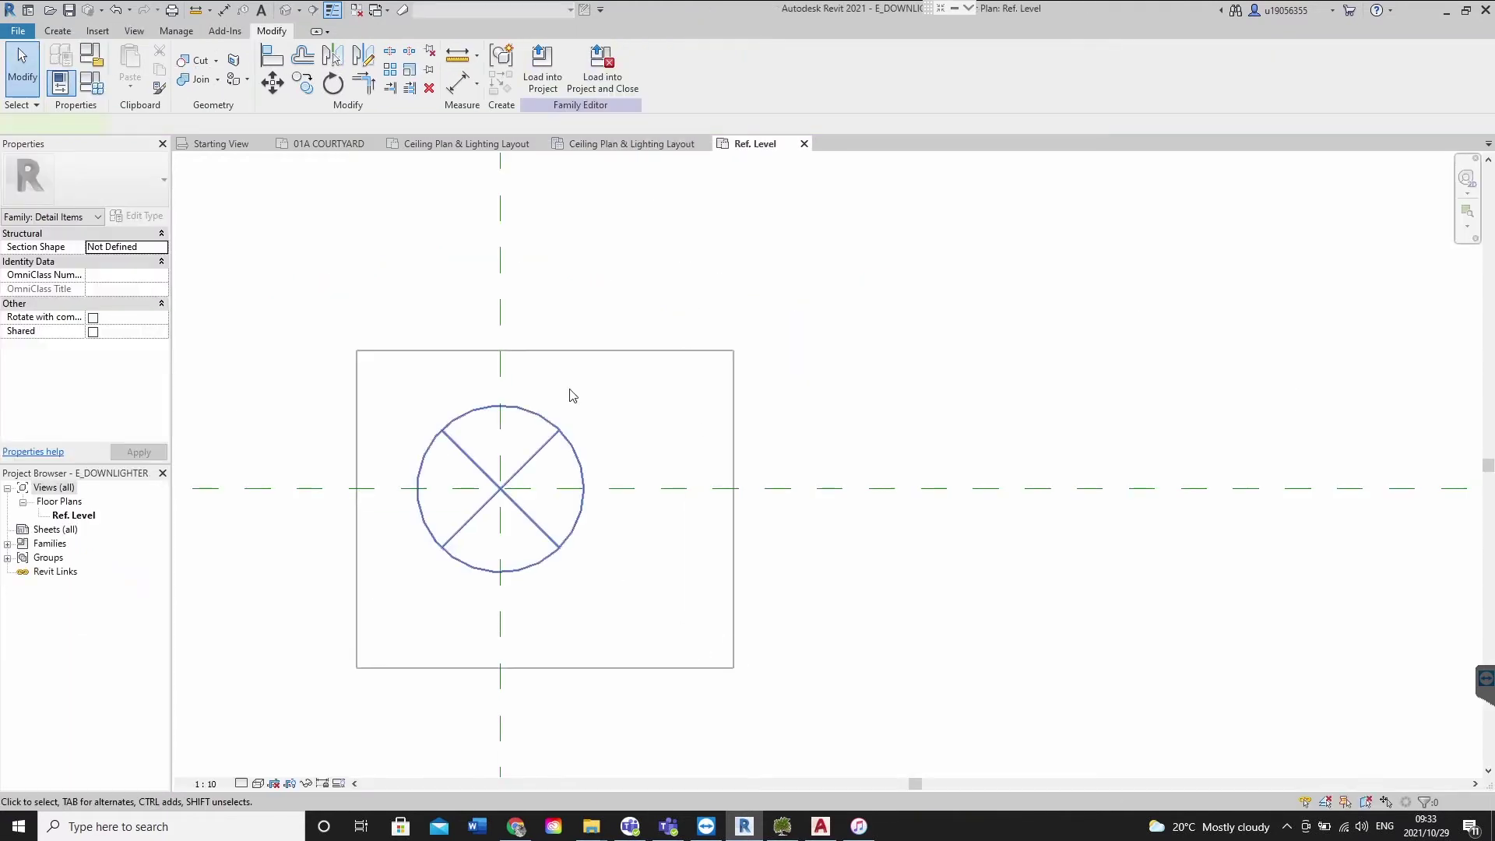
click(409, 69)
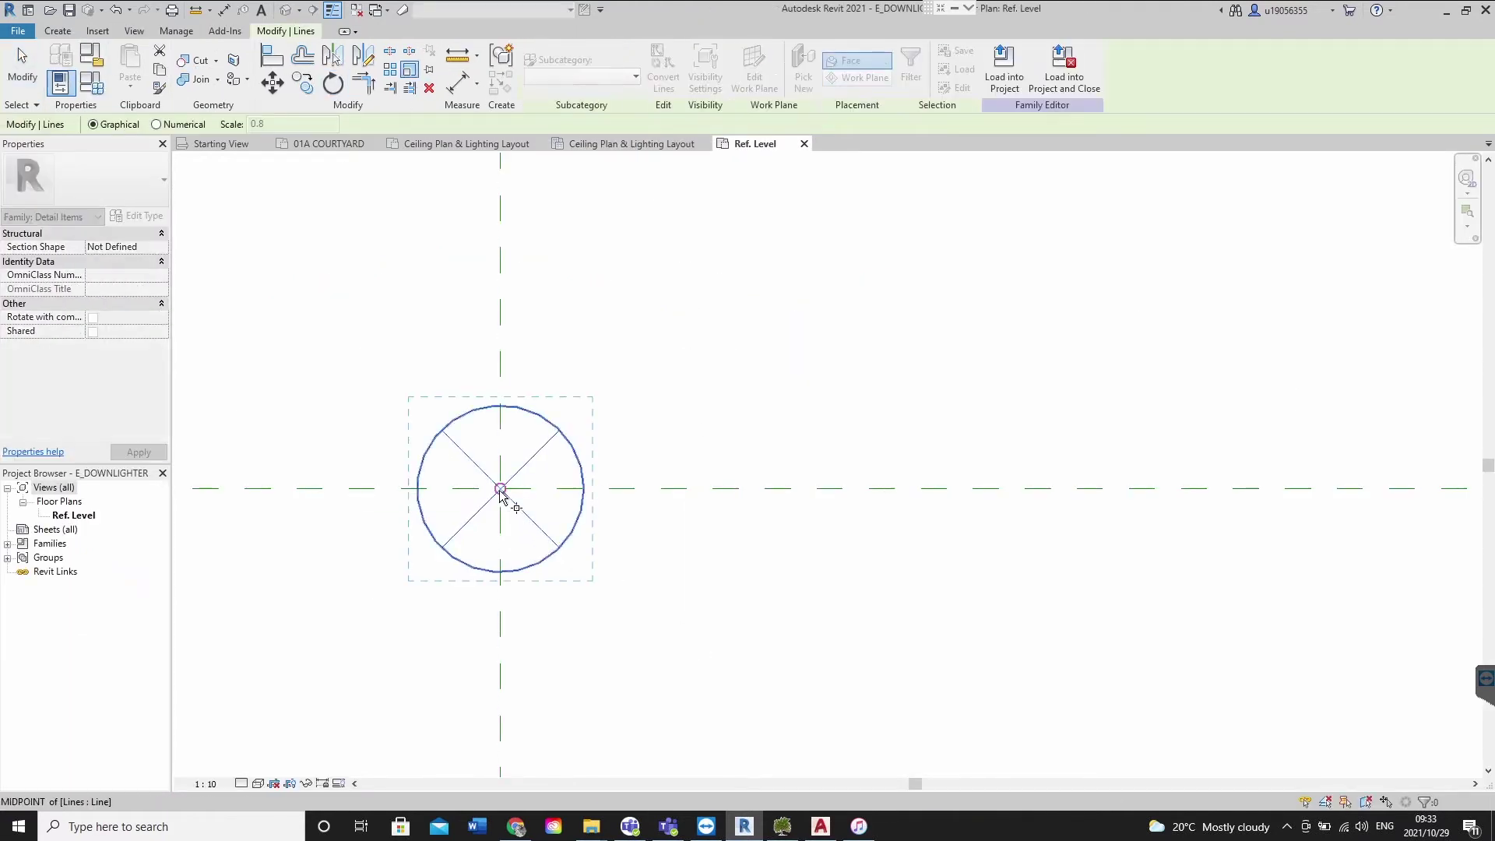
click(500, 491)
click(160, 125)
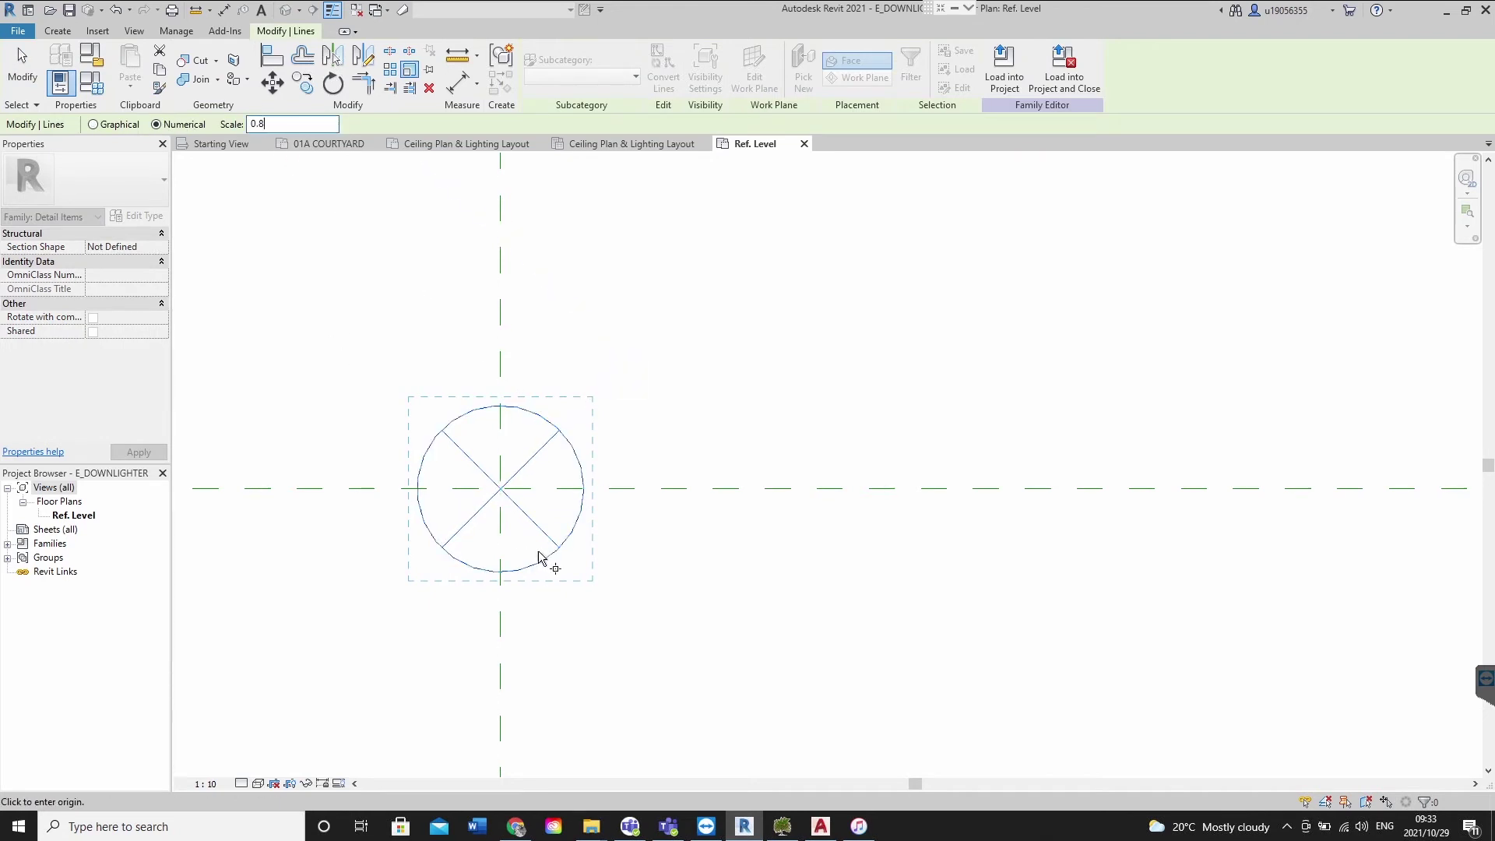
click(500, 489)
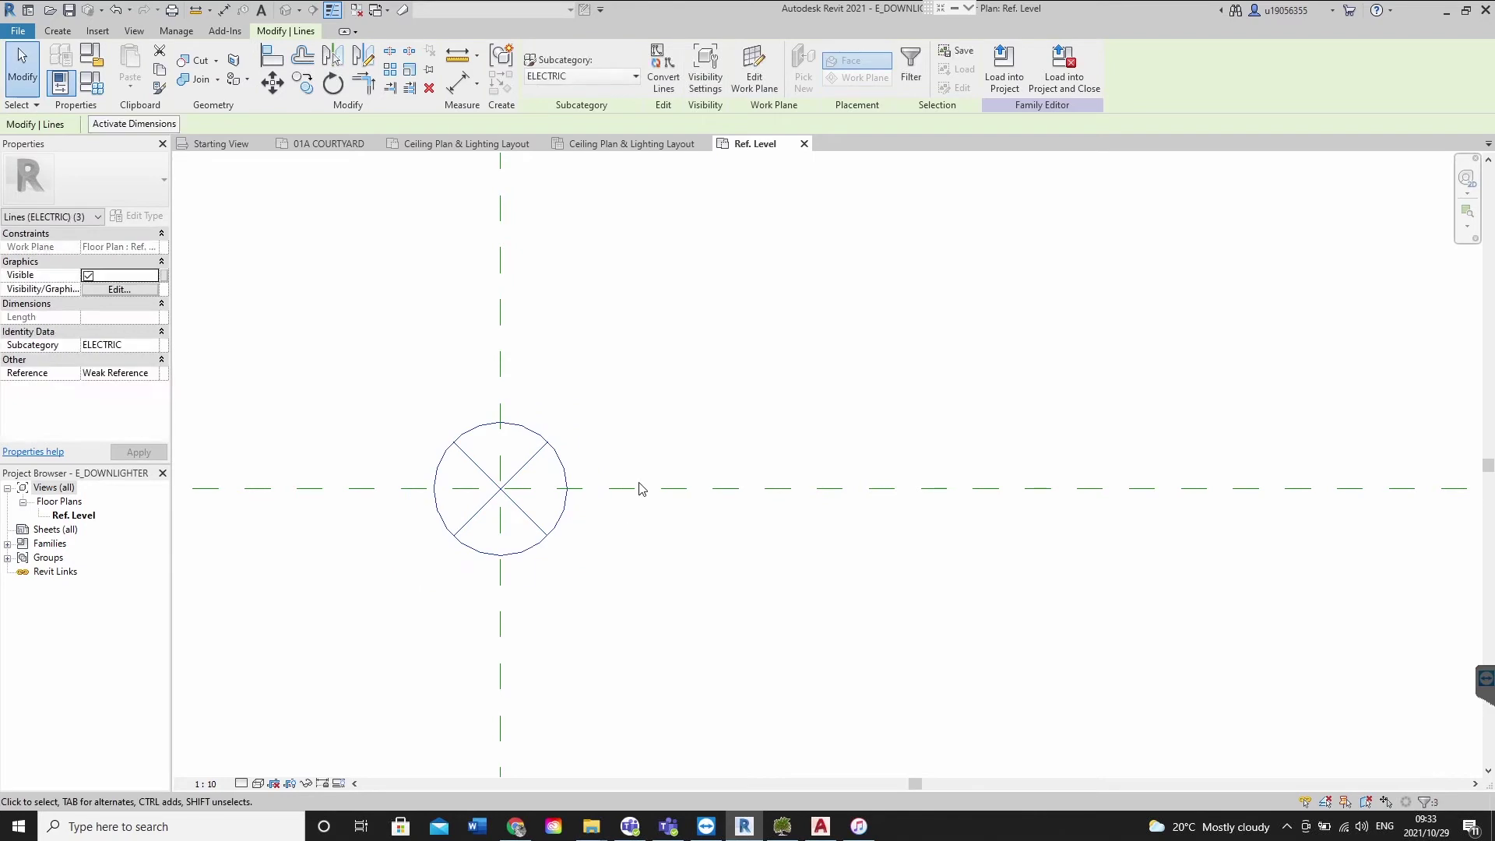
click(615, 520)
Load the resized family into the project over the existing version and review the symbols in the ceiling plan
click(542, 70)
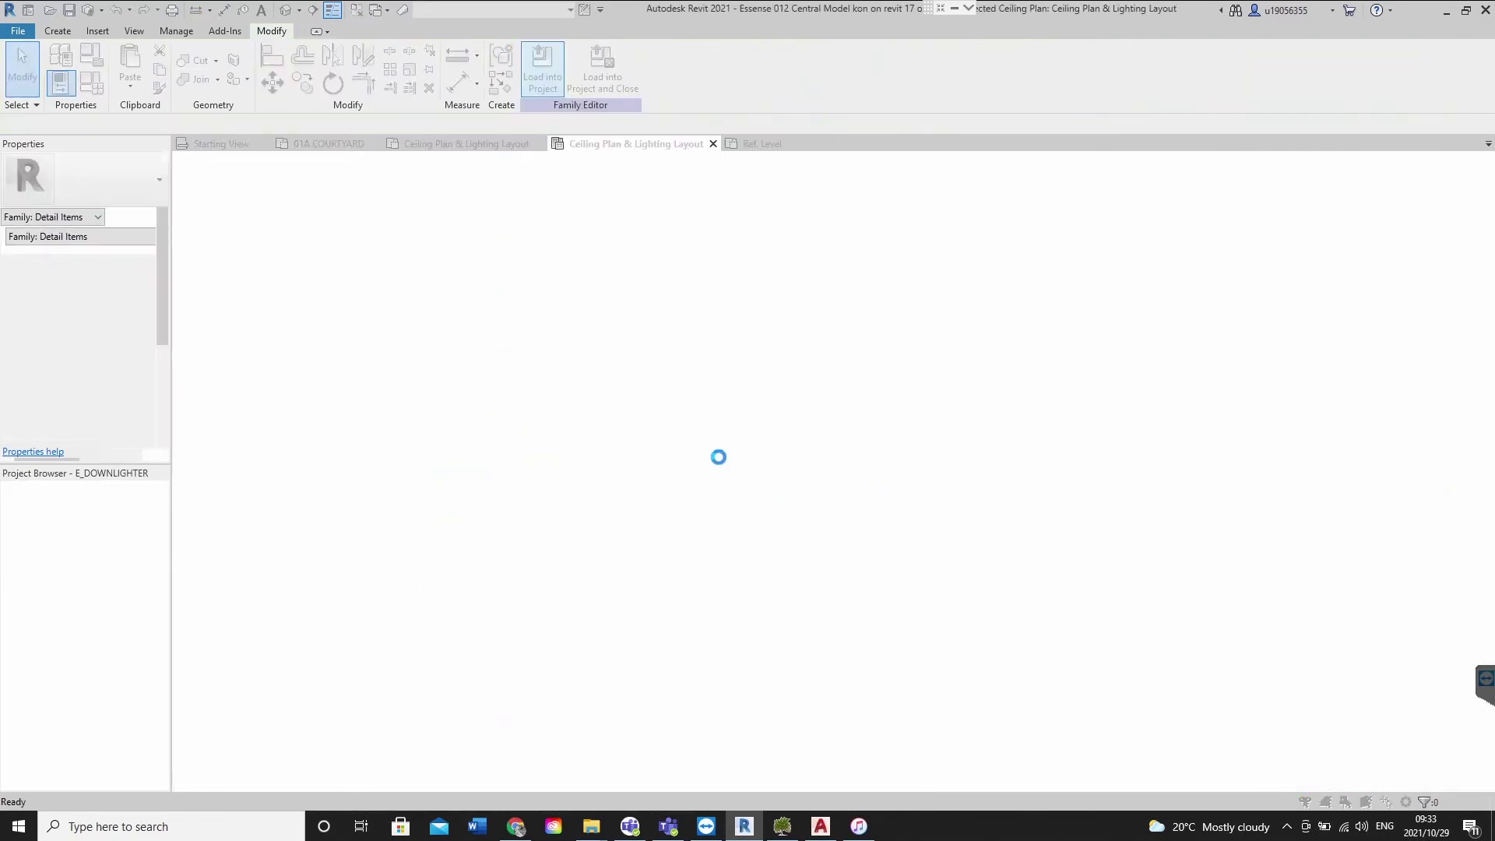
click(690, 366)
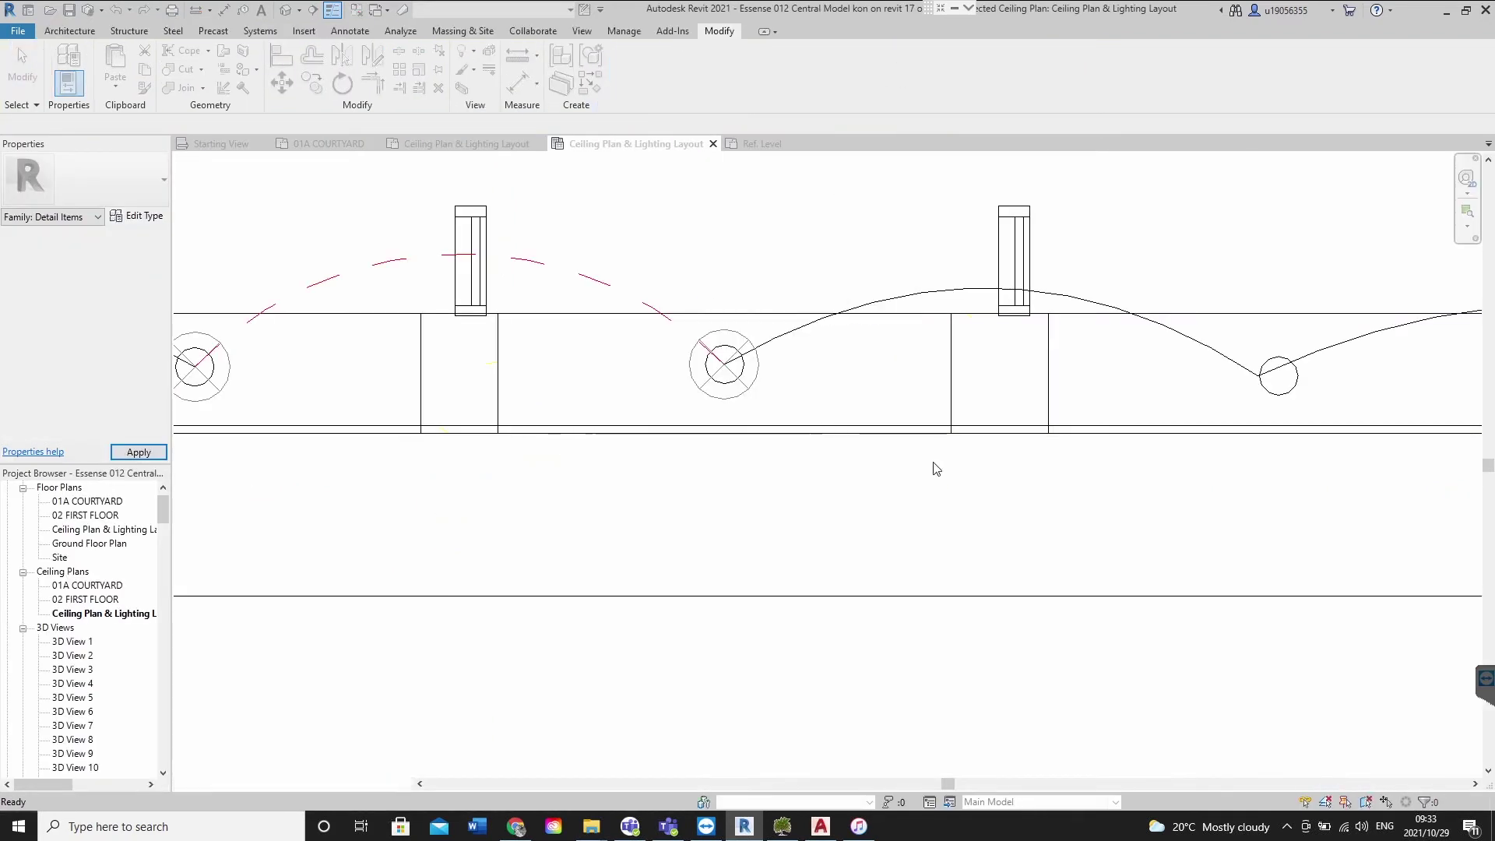
scroll(778, 506, down, 3)
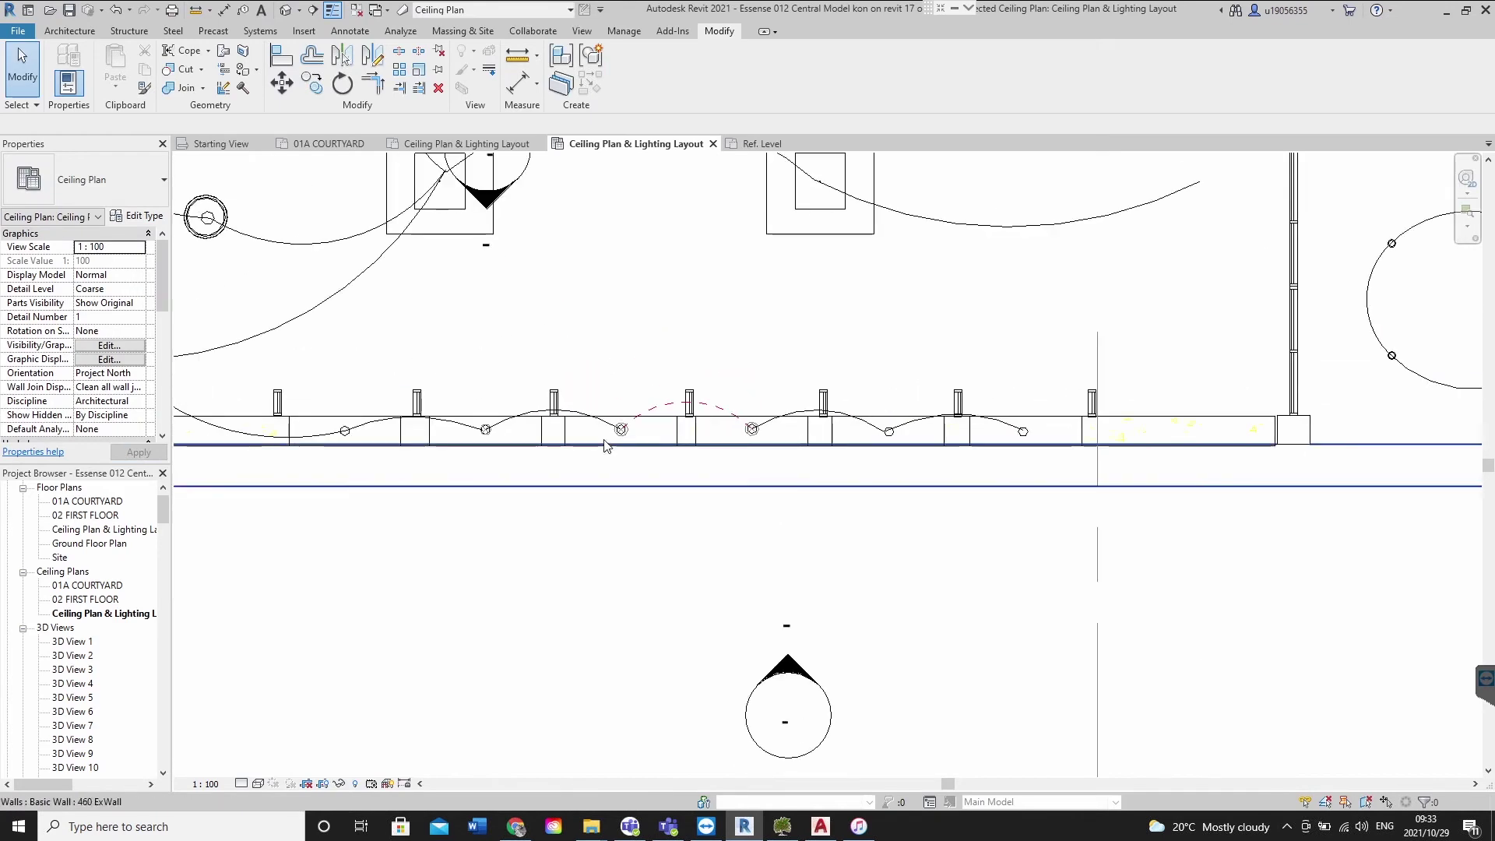
scroll(620, 450, up, 2)
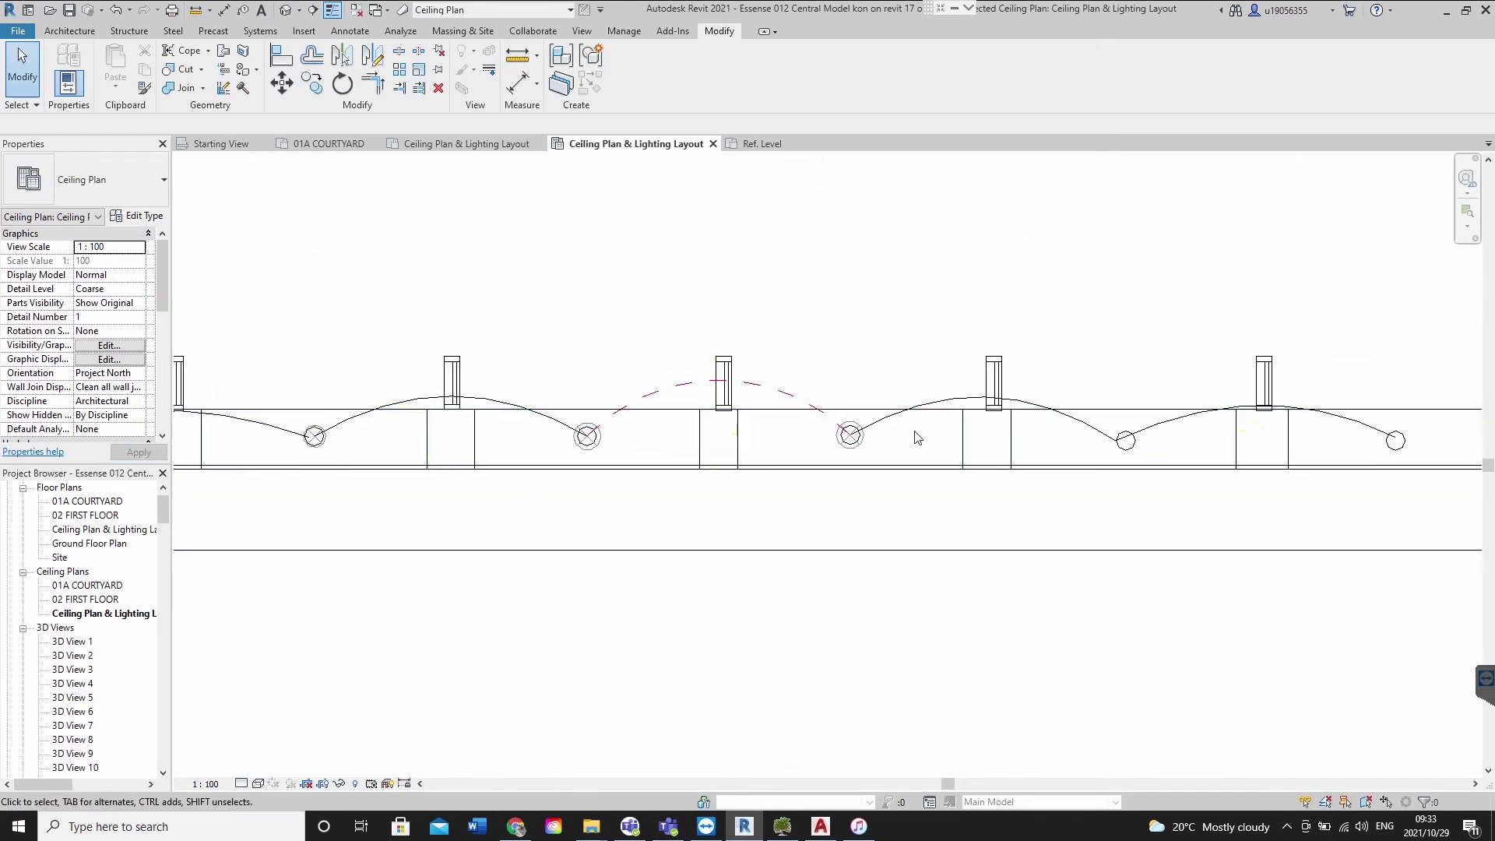
scroll(912, 436, down, 5)
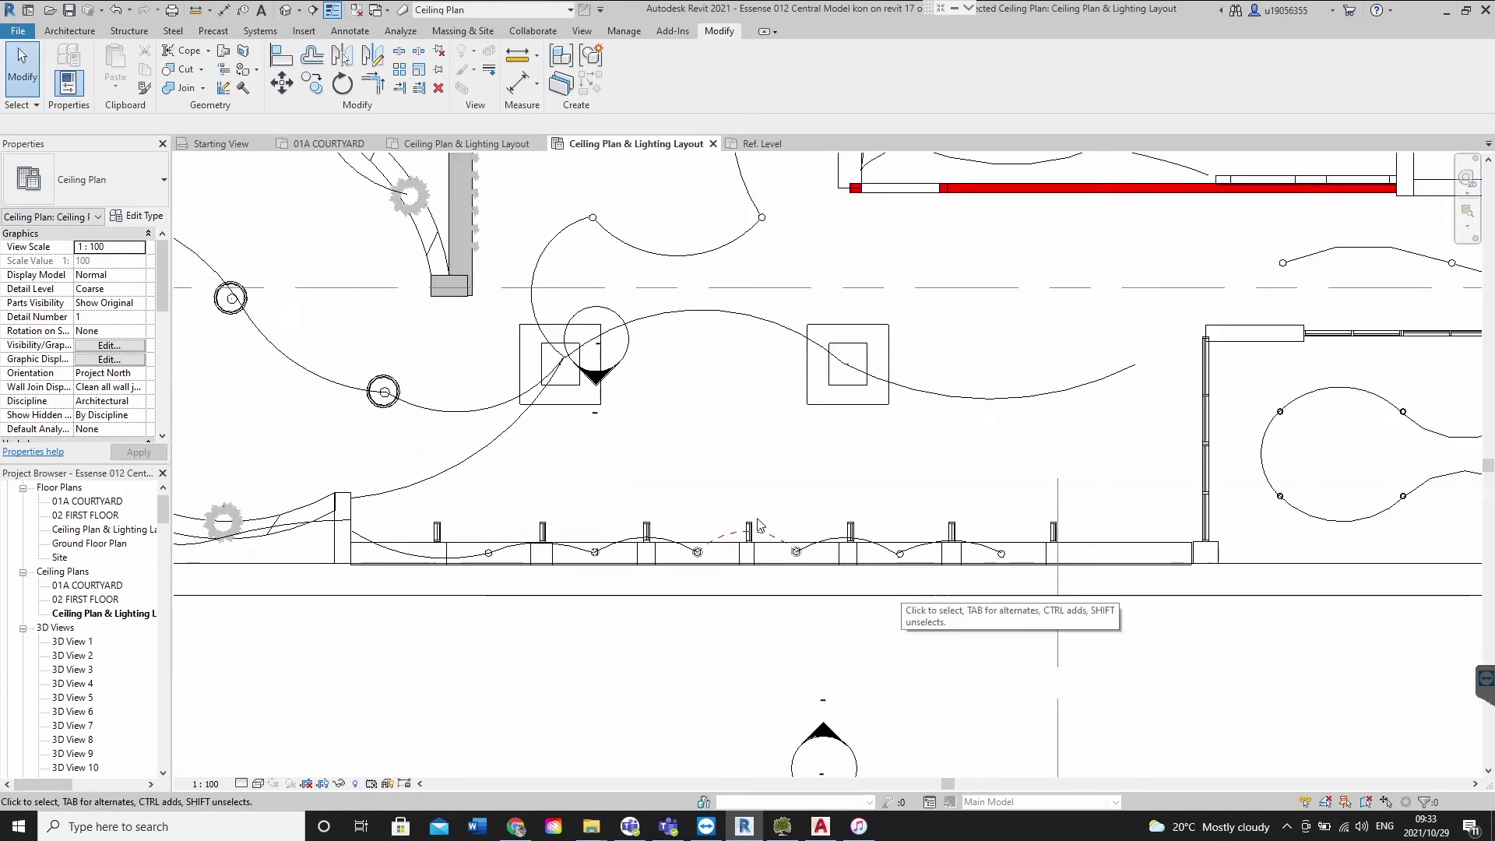
scroll(776, 528, up, 1)
Return to the family's Ref. Level view and copy the whole downlighter symbol 320 mm to the right
click(752, 143)
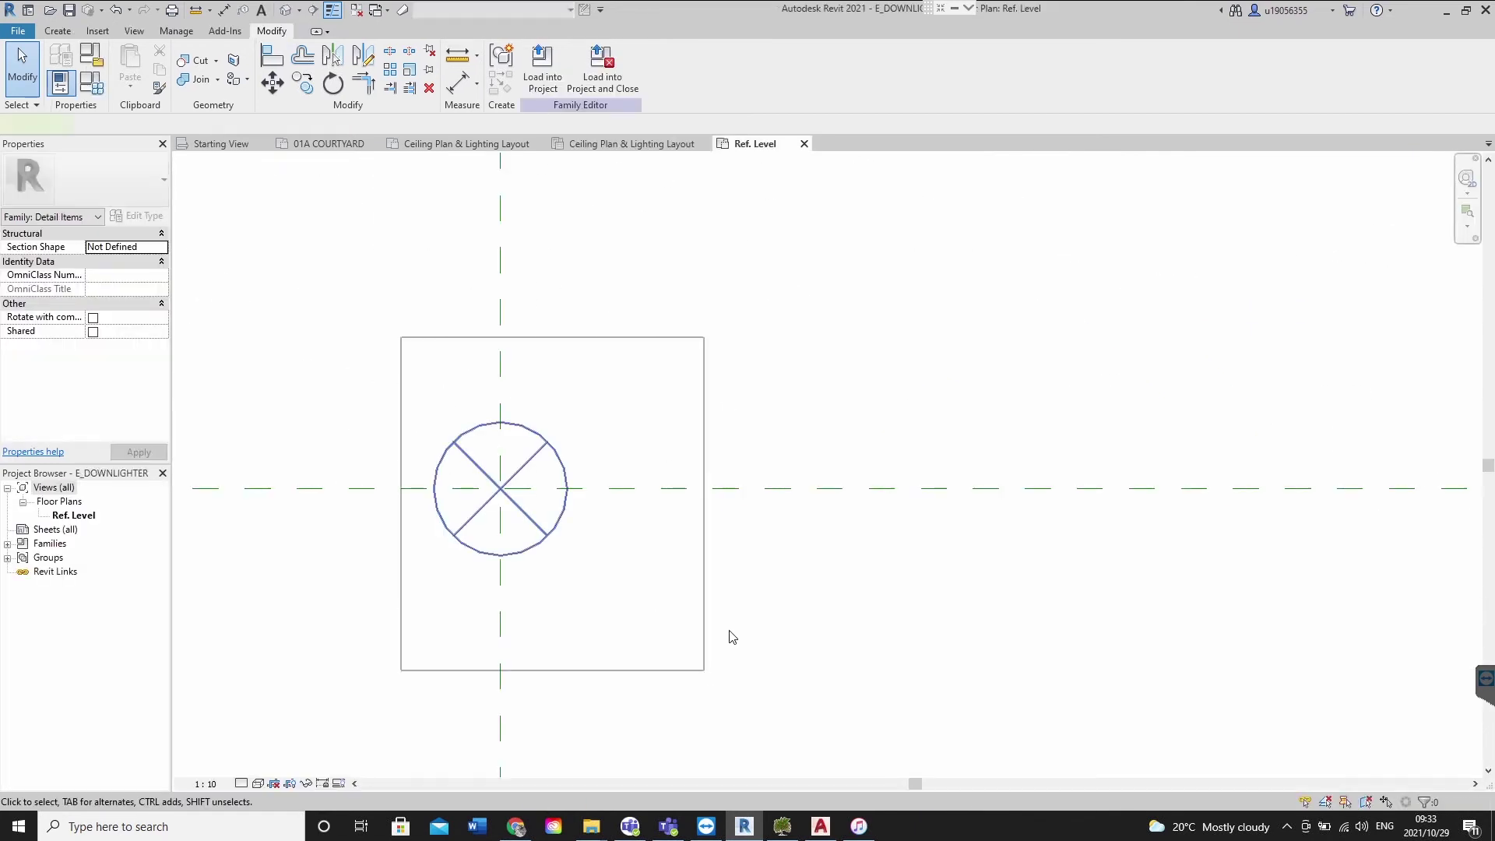
drag(732, 637, 668, 579)
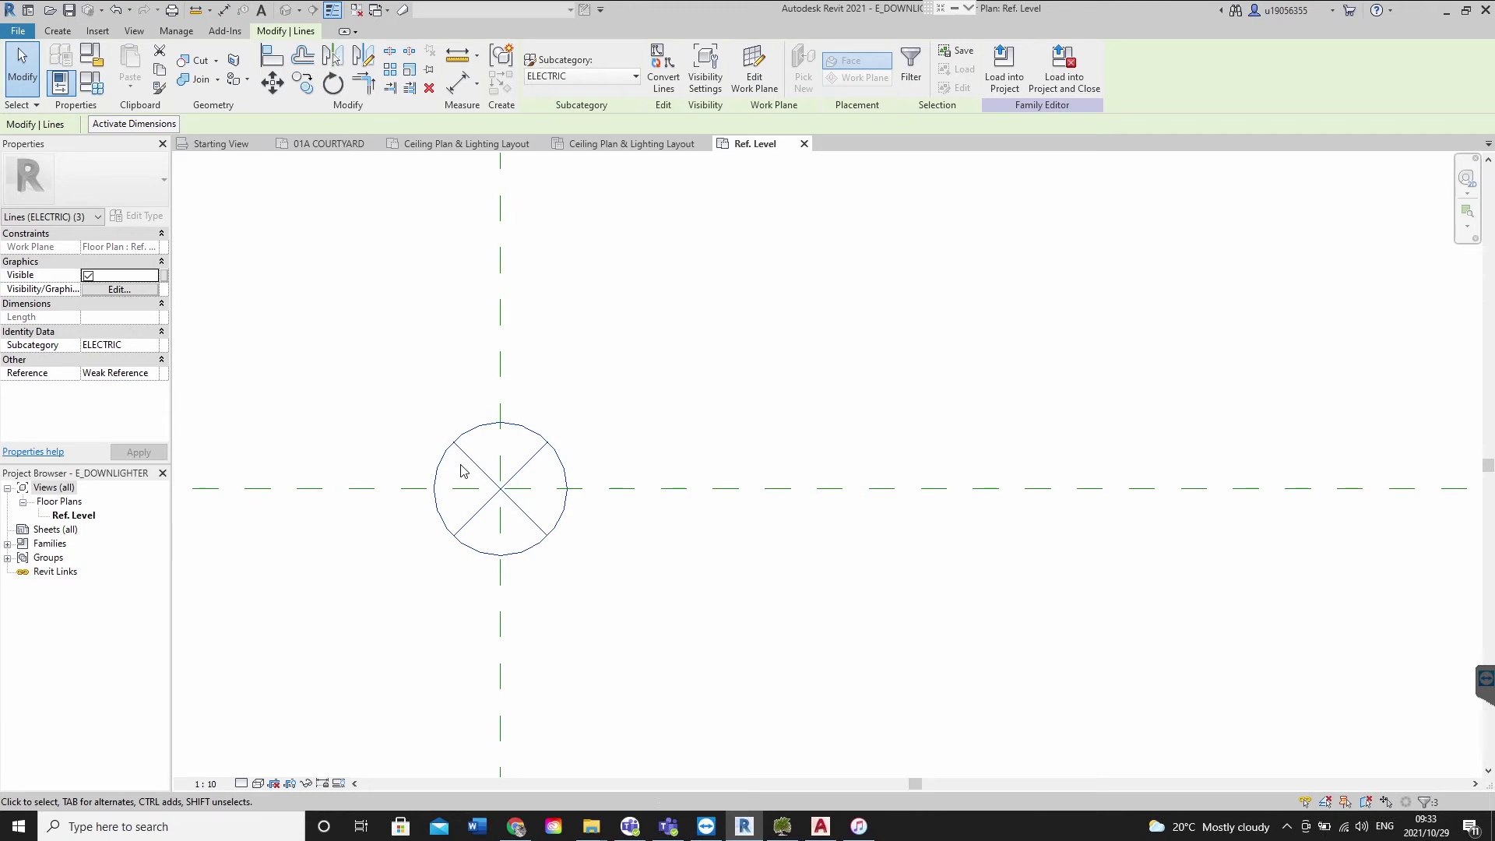
drag(348, 336, 706, 755)
click(303, 82)
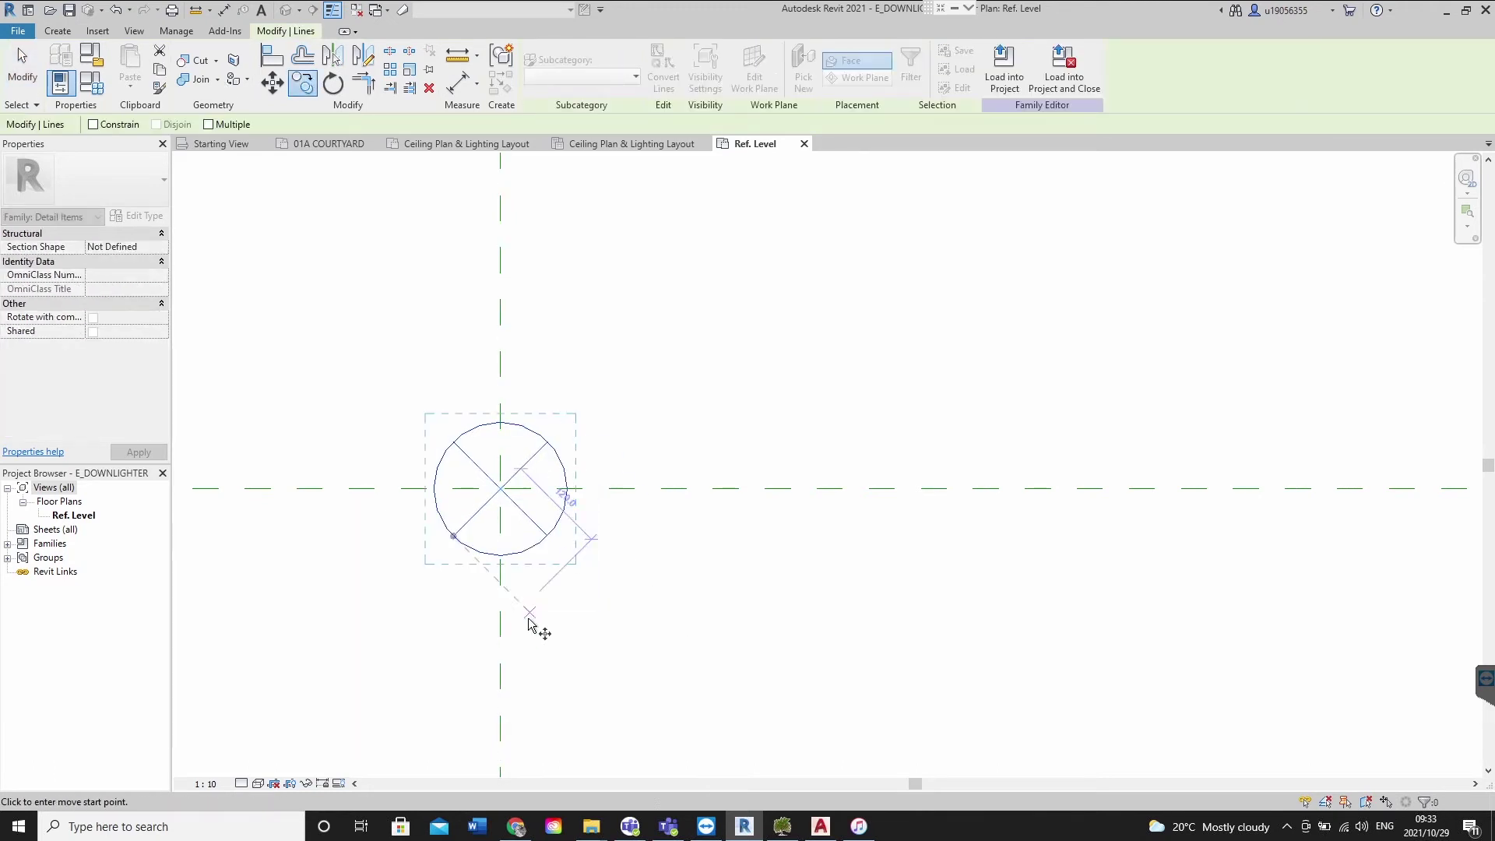
click(500, 605)
click(766, 604)
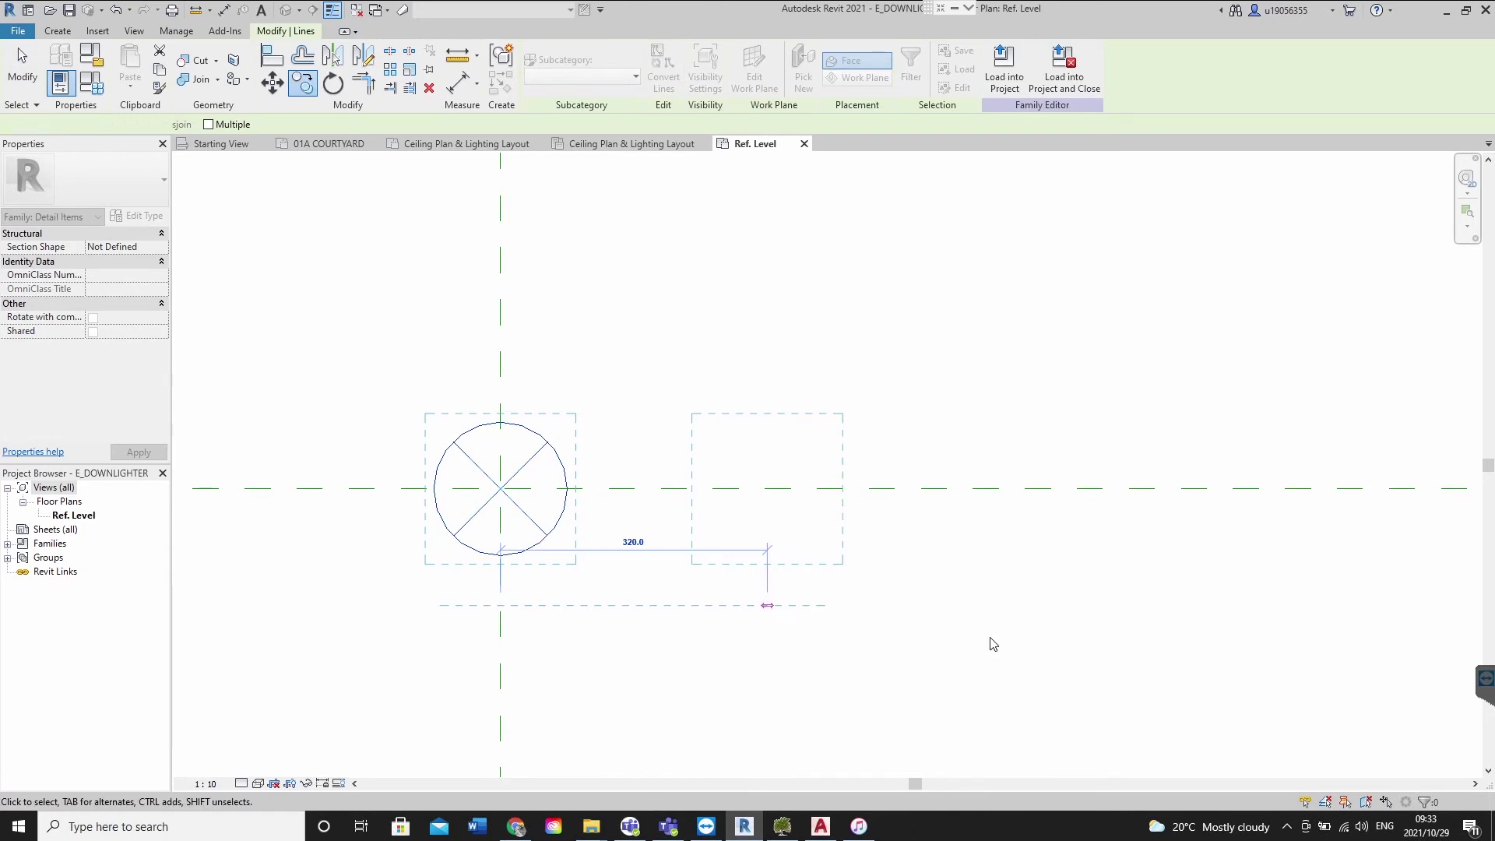
key(Escape)
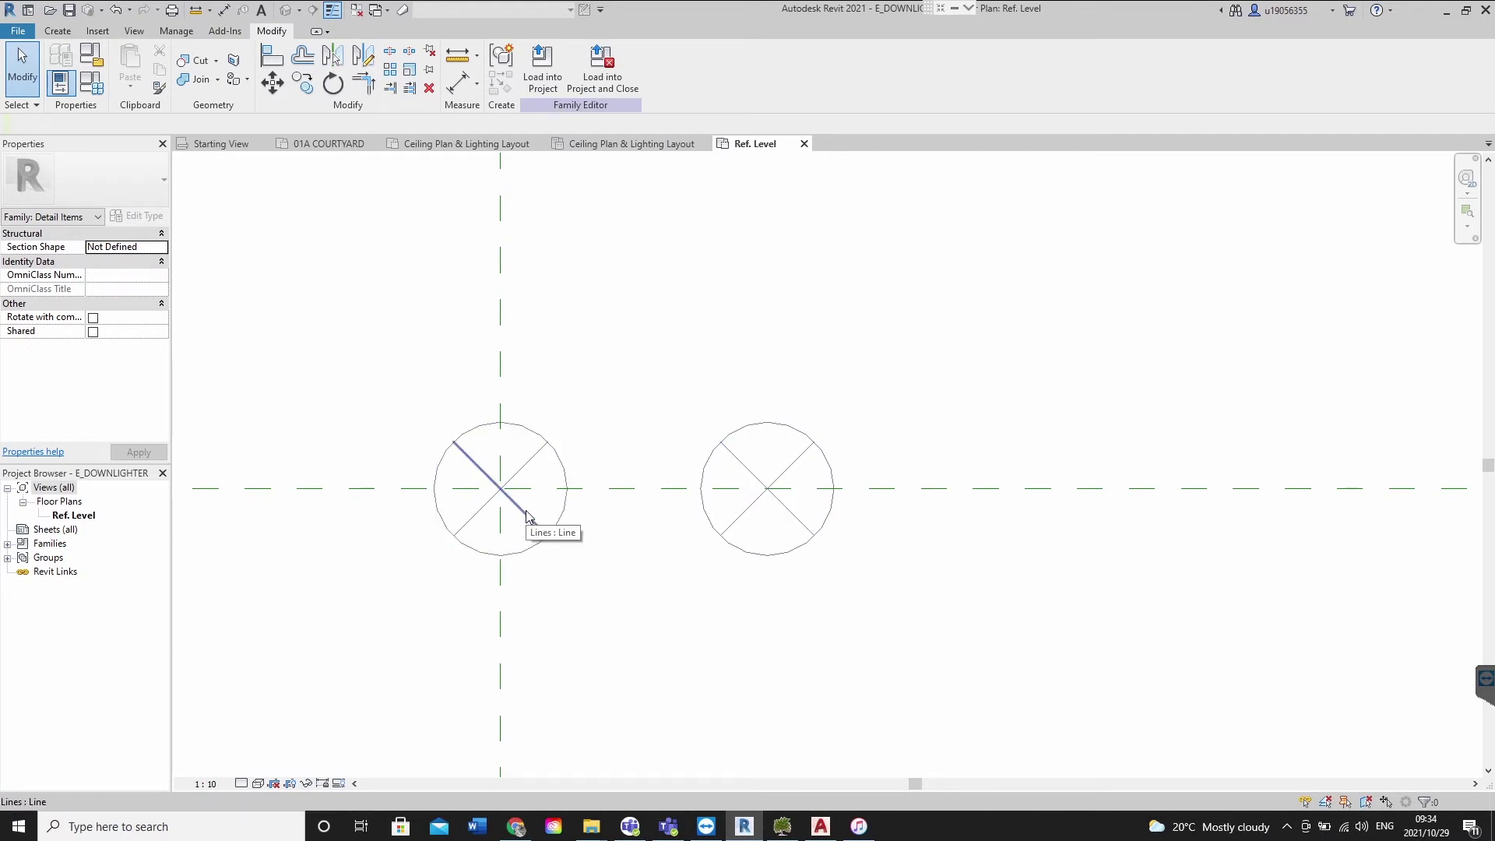
Scale the copied downlighter symbol numerically by 1.2 about its own centre
drag(668, 367, 955, 607)
click(409, 69)
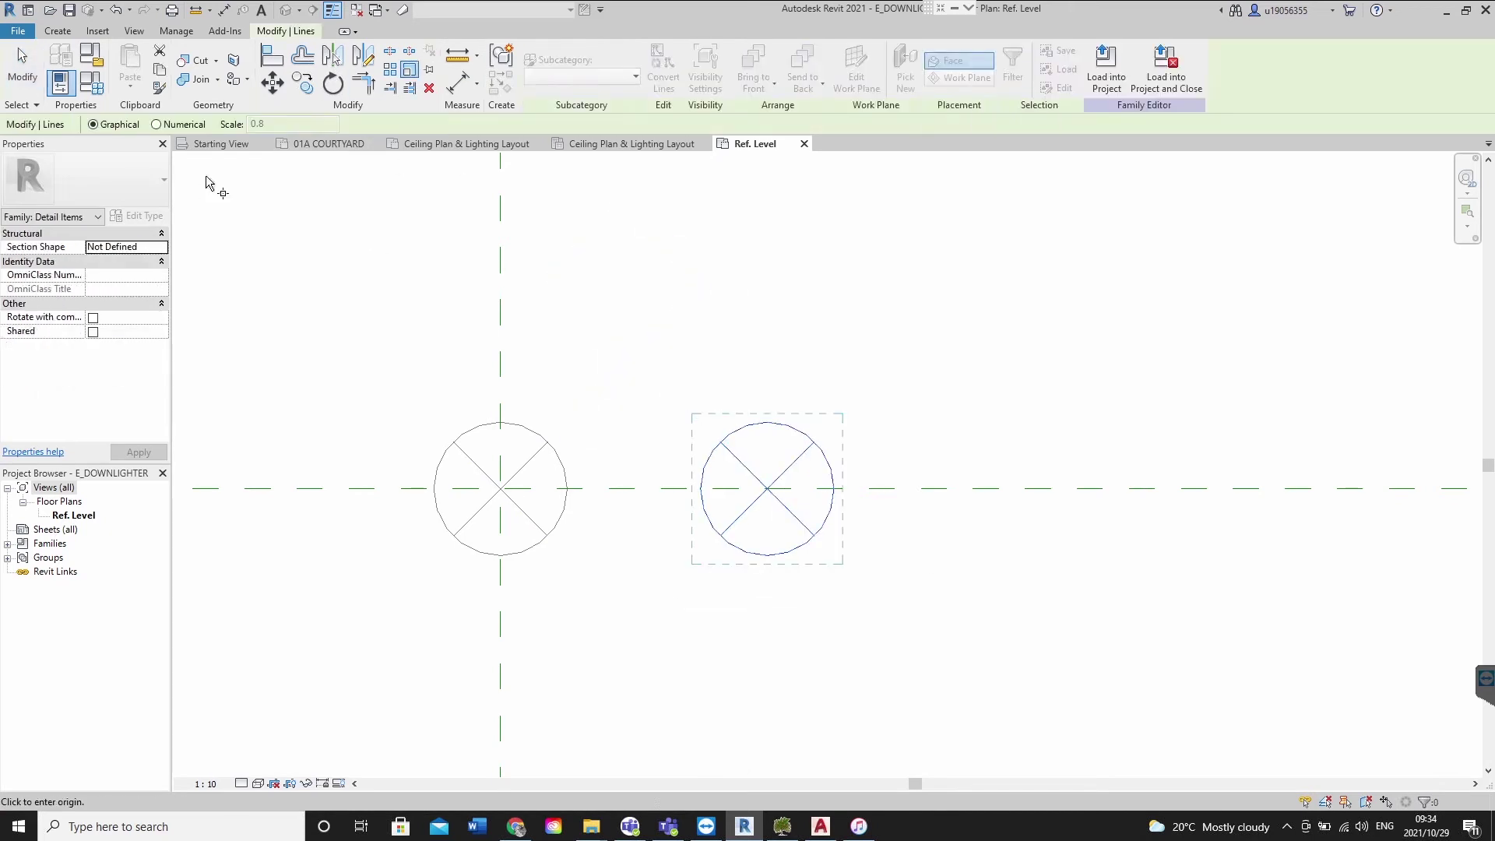
click(157, 125)
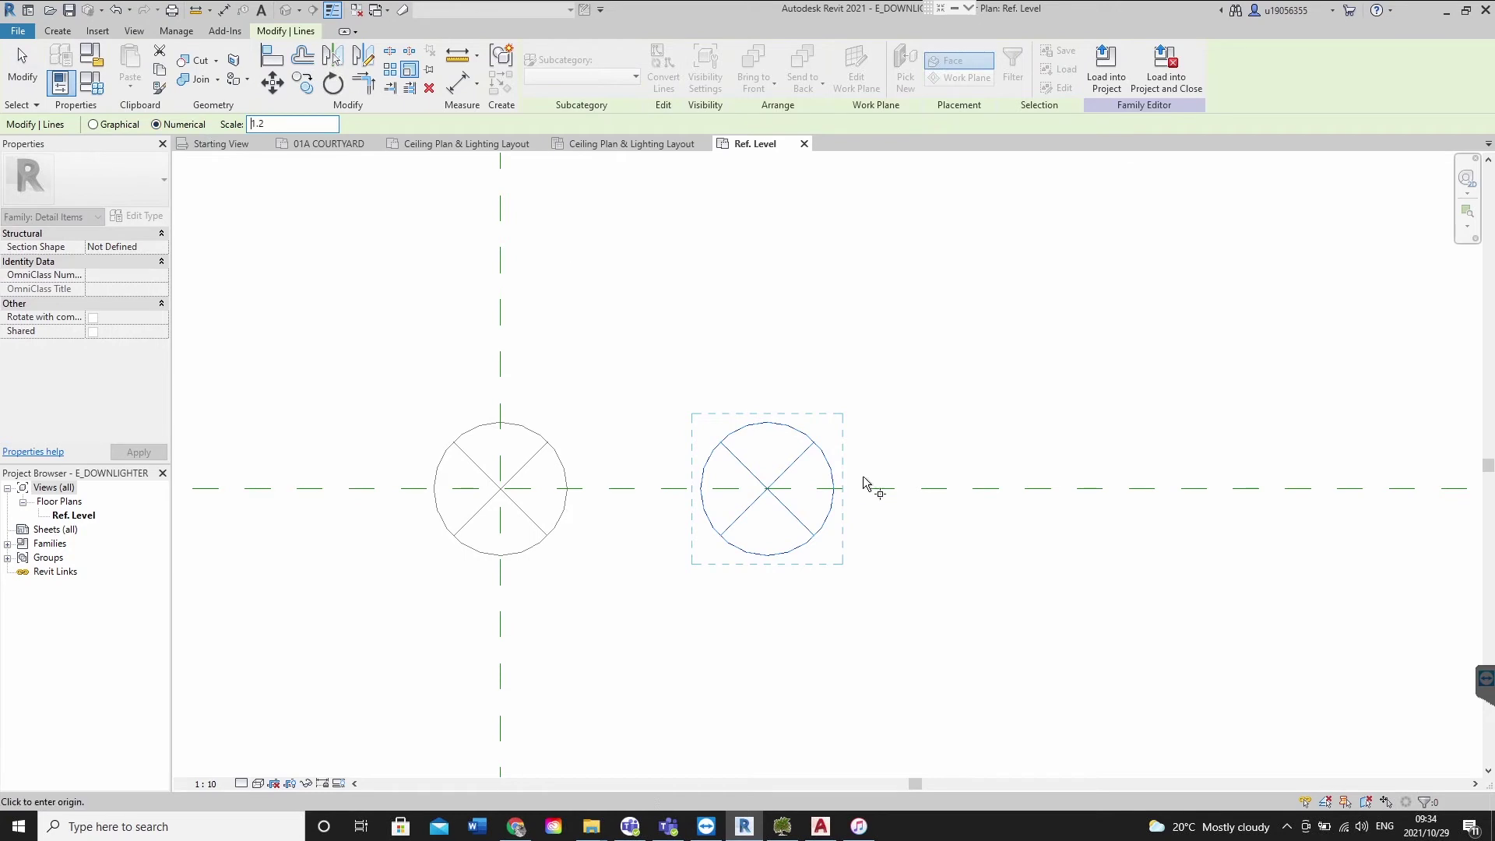
click(767, 489)
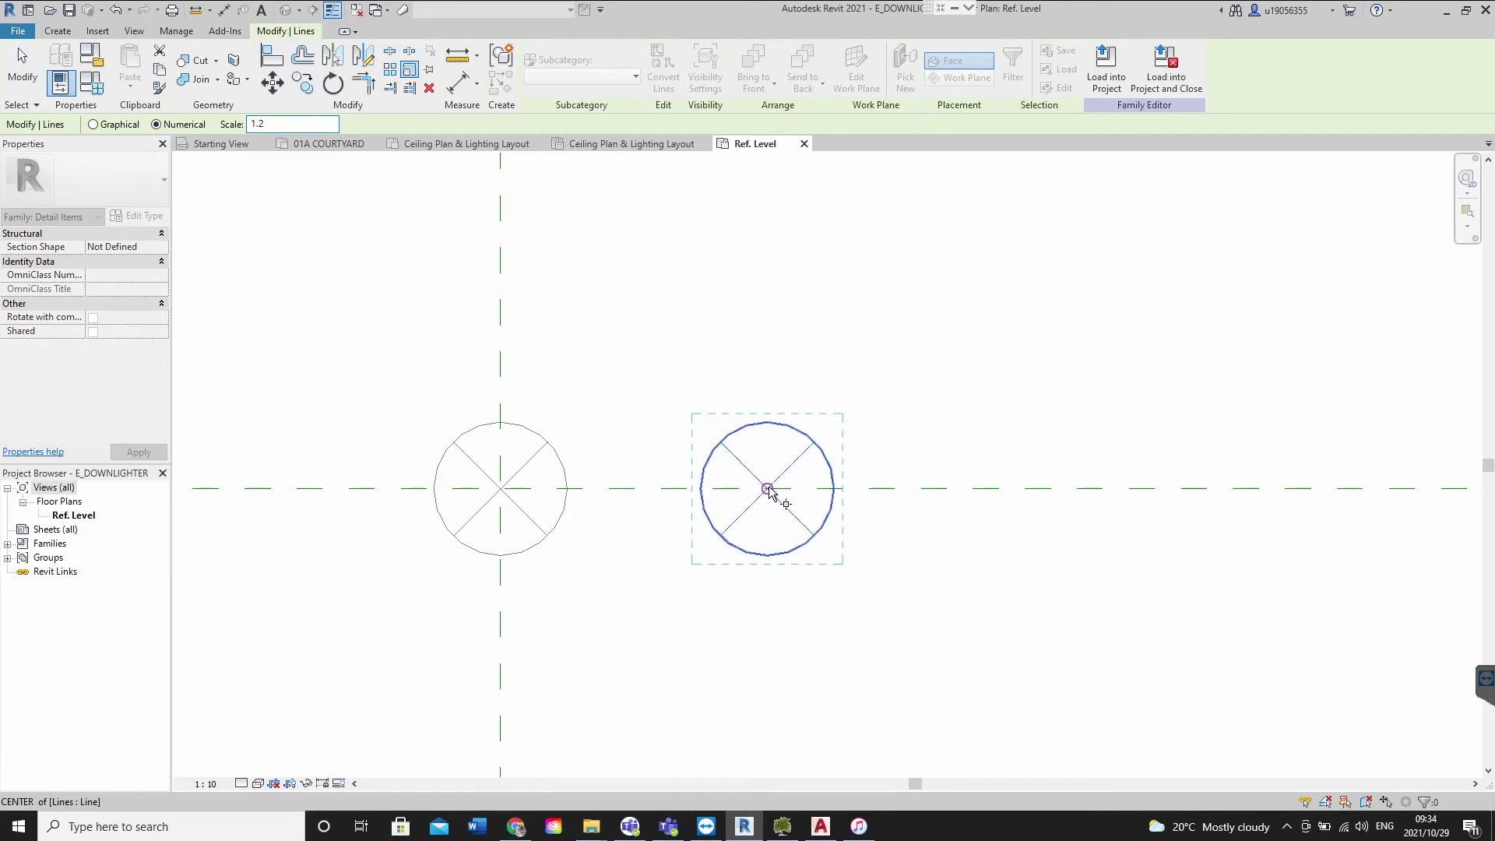
click(982, 525)
drag(633, 327, 919, 612)
click(581, 594)
drag(580, 594, 638, 654)
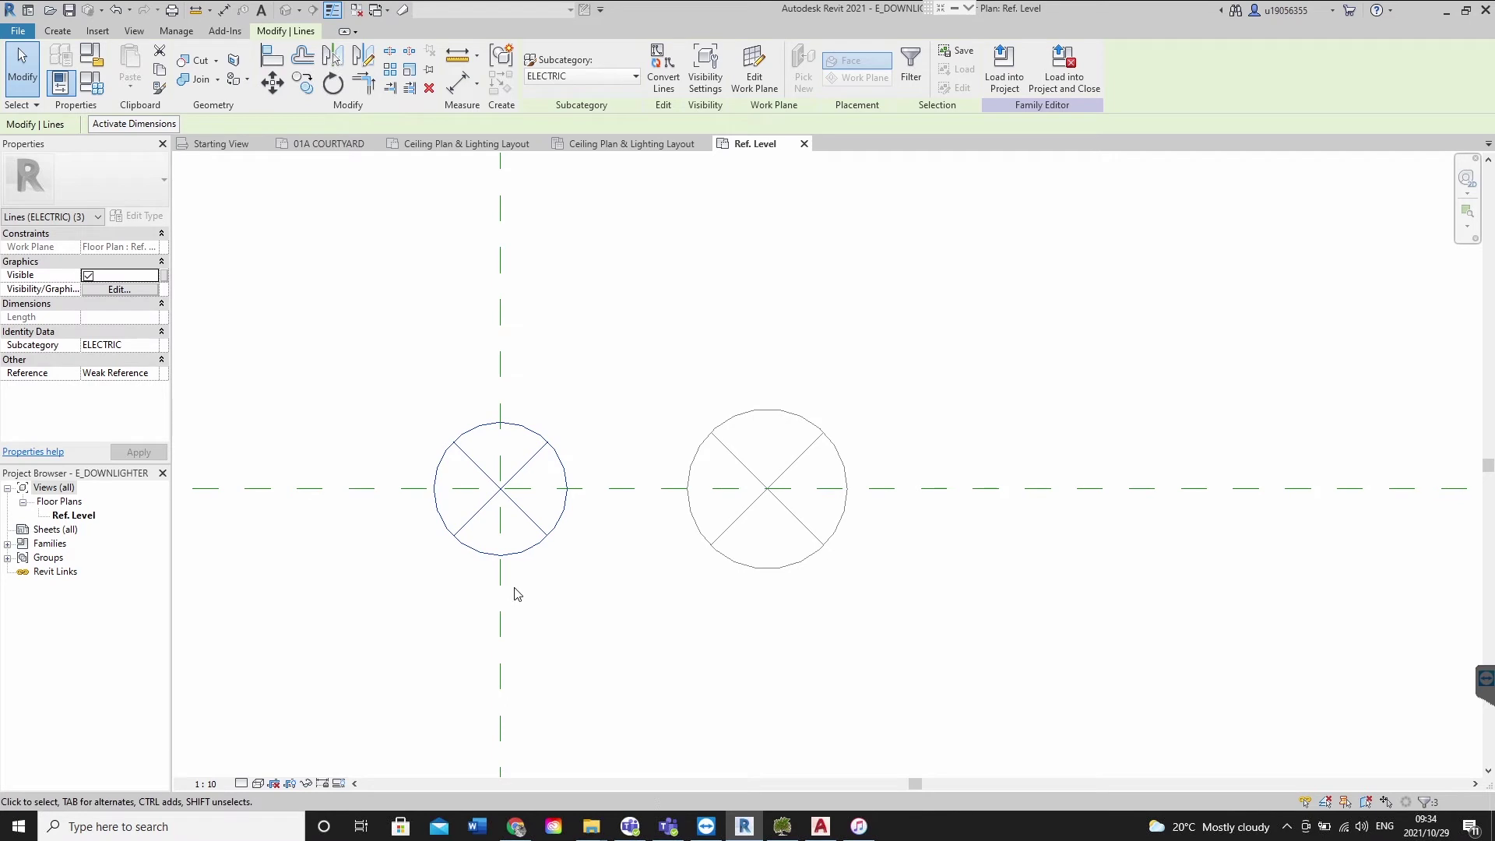
key(Escape)
scroll(563, 590, down, 2)
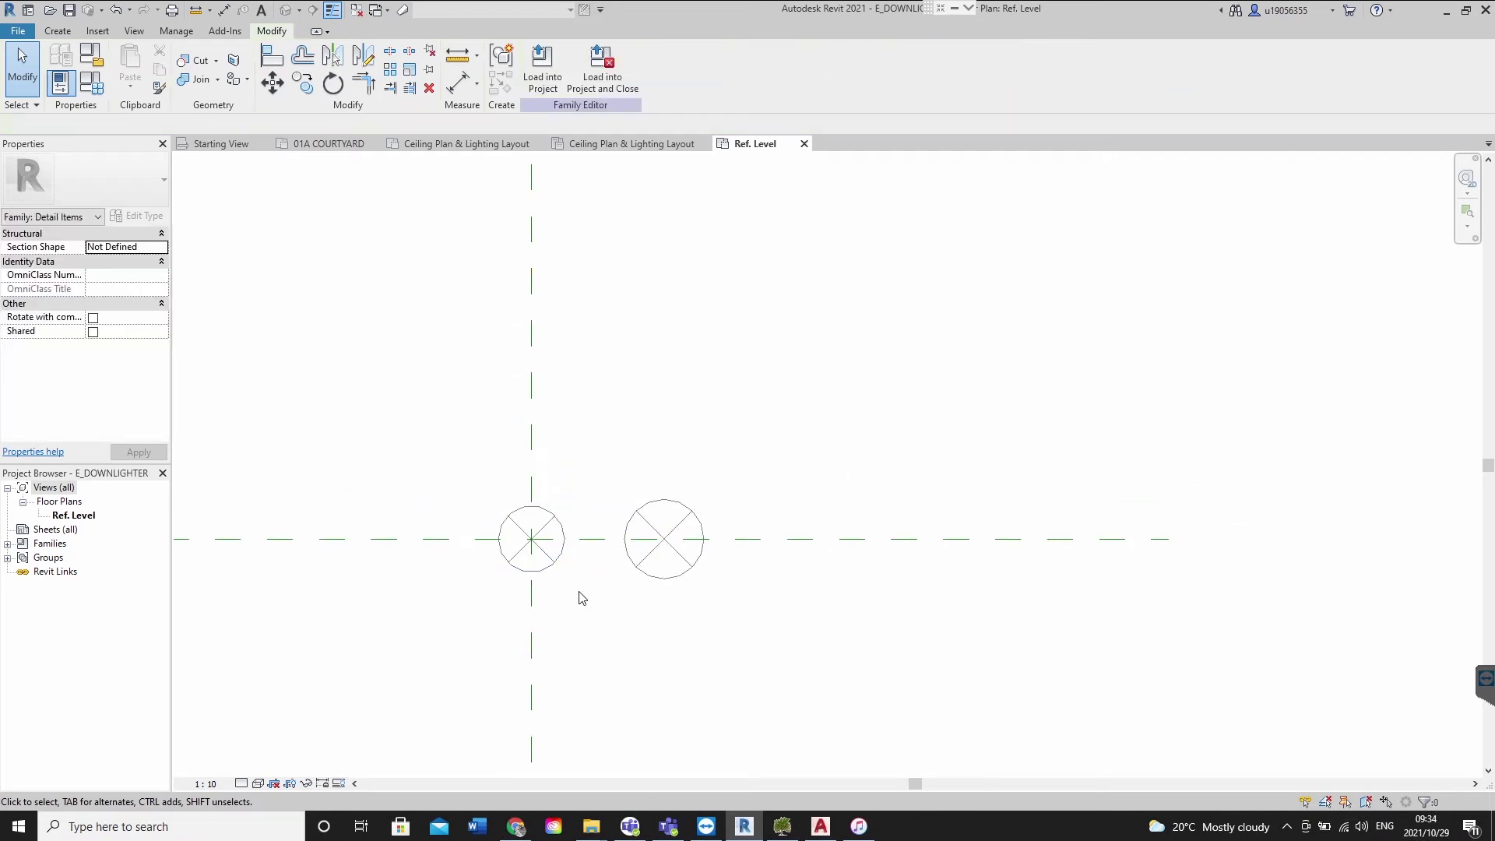
scroll(640, 574, up, 3)
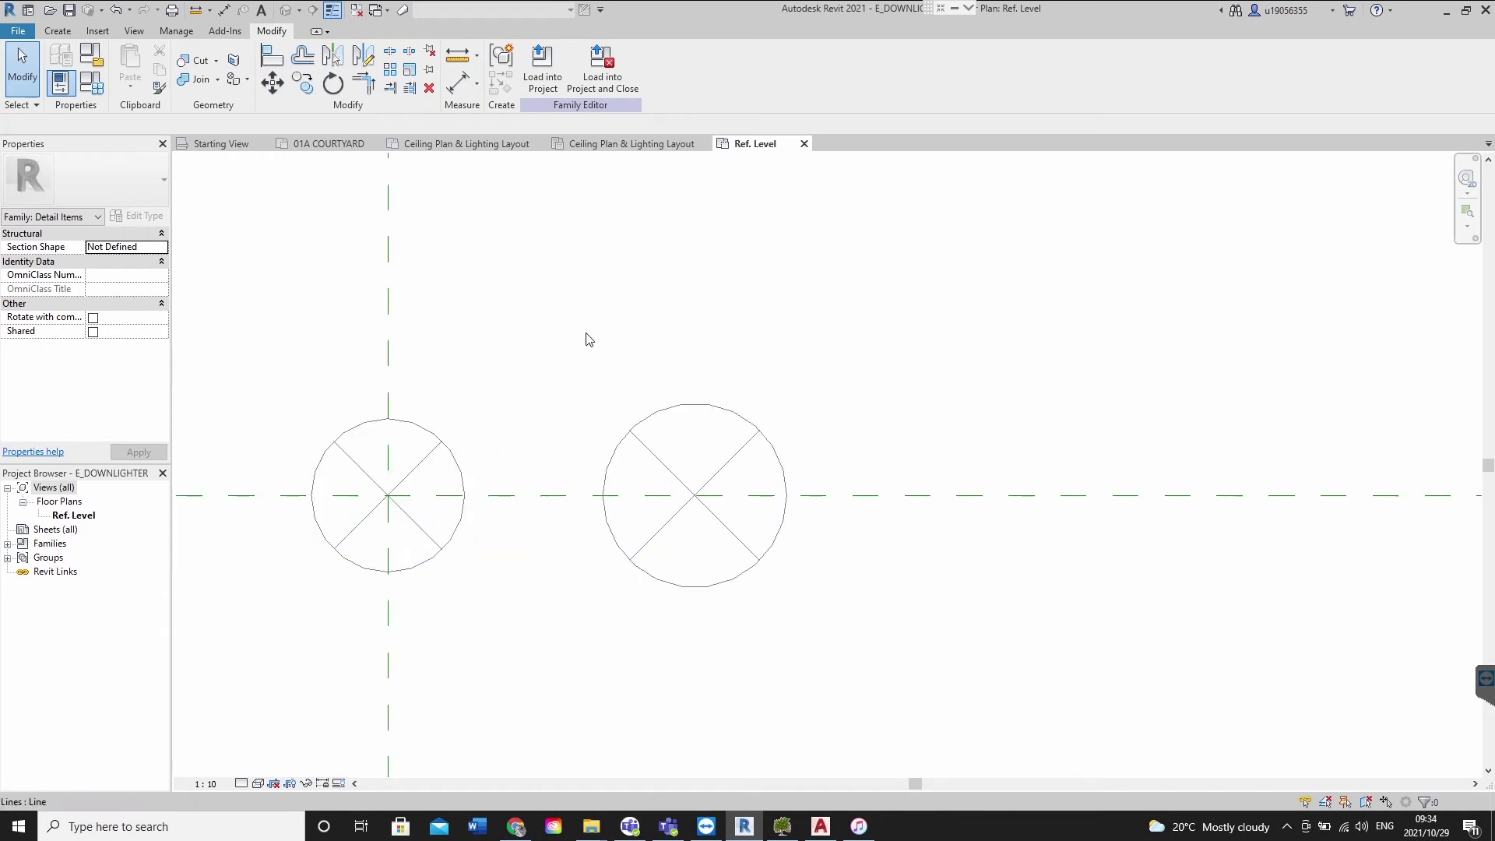
Group the original symbol's circle and cross lines as a detail group named 100
drag(244, 341, 550, 676)
click(500, 57)
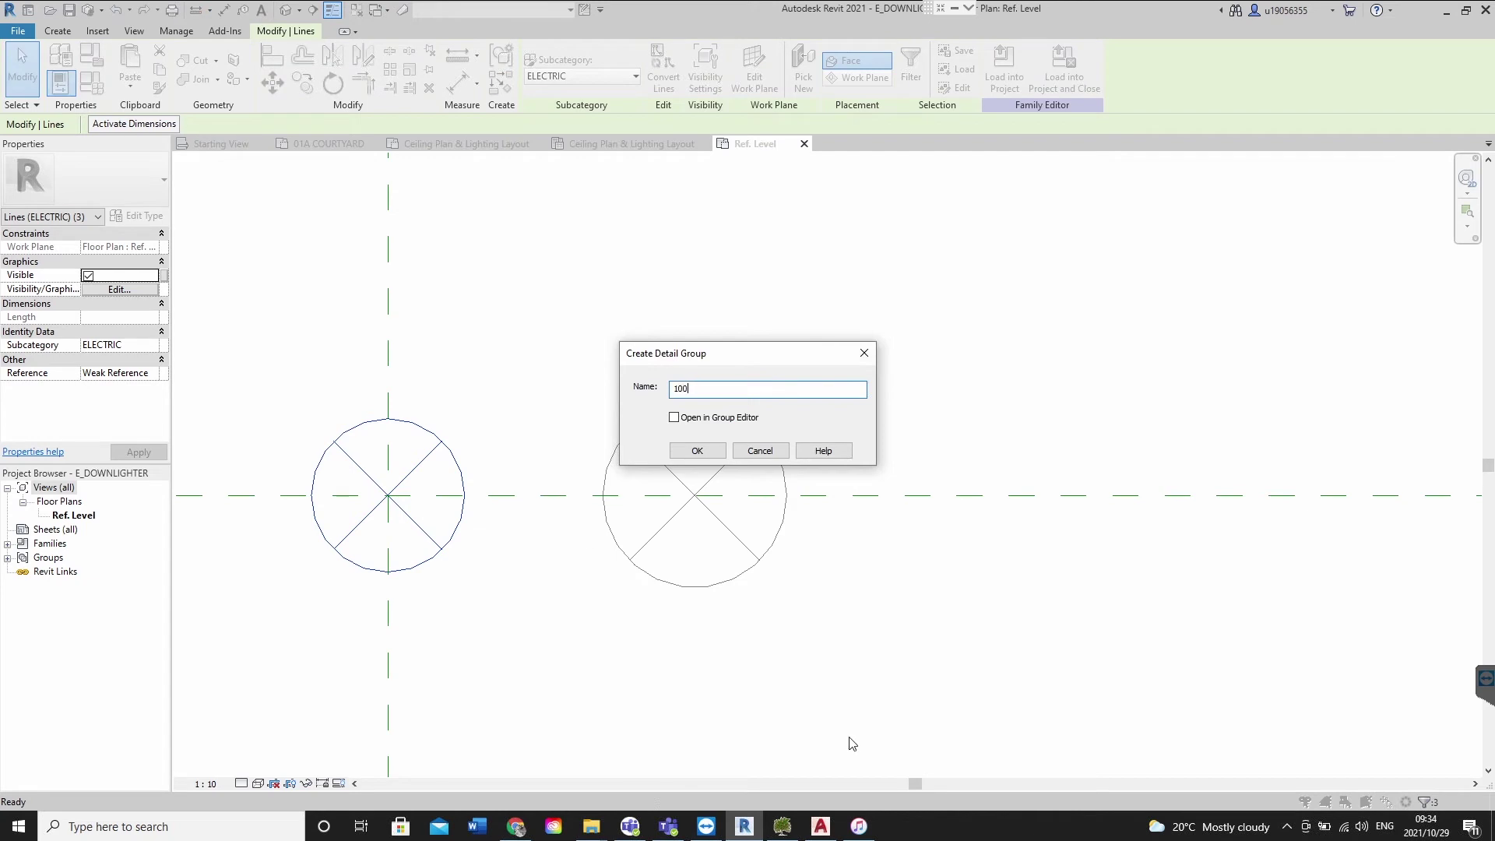
click(695, 451)
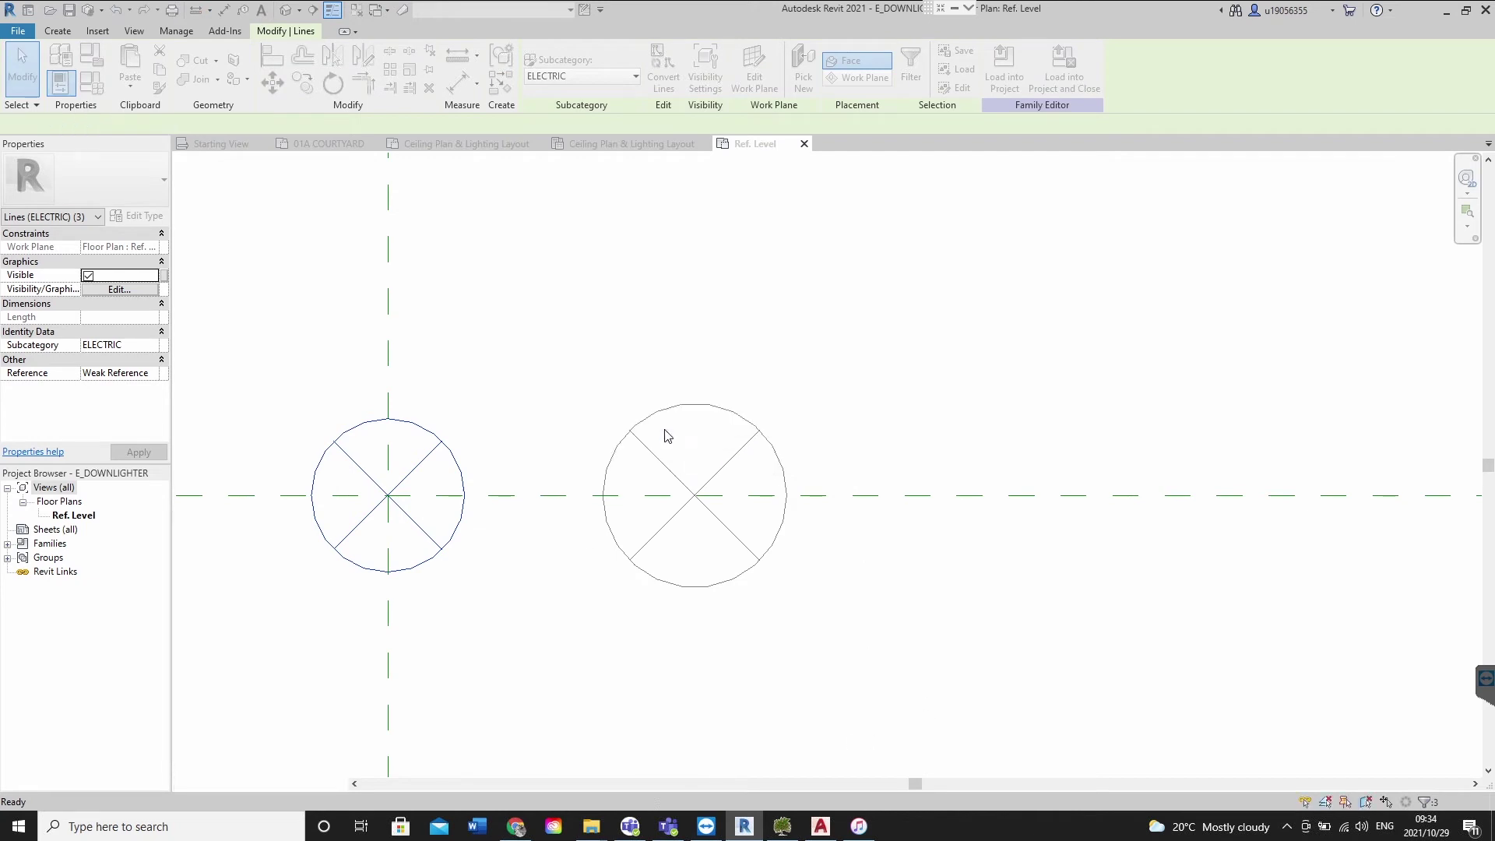
Group the enlarged copy's circle and cross lines as a detail group named 50
drag(567, 328, 945, 626)
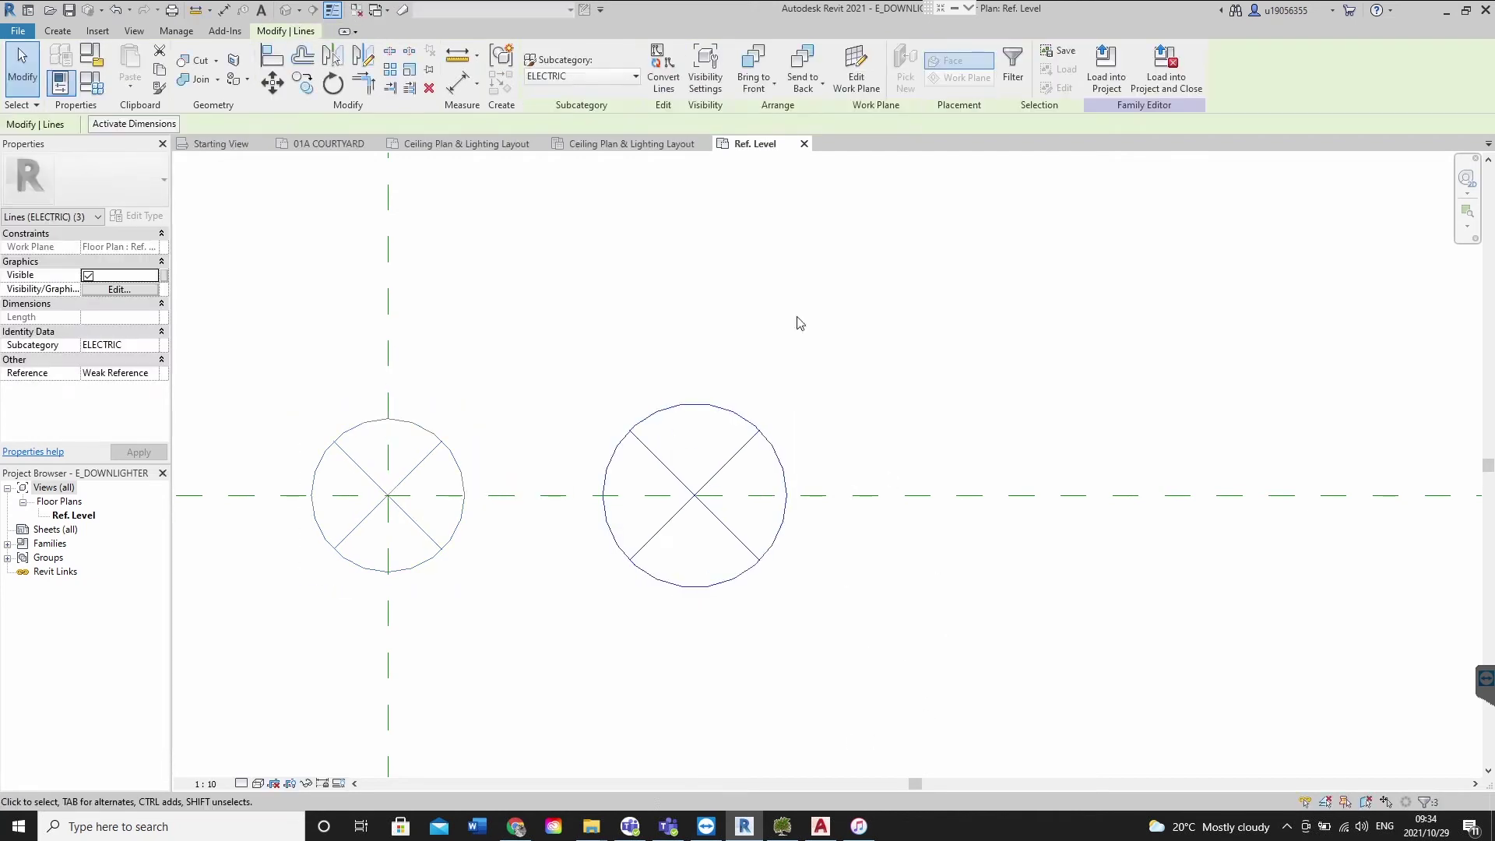
click(506, 54)
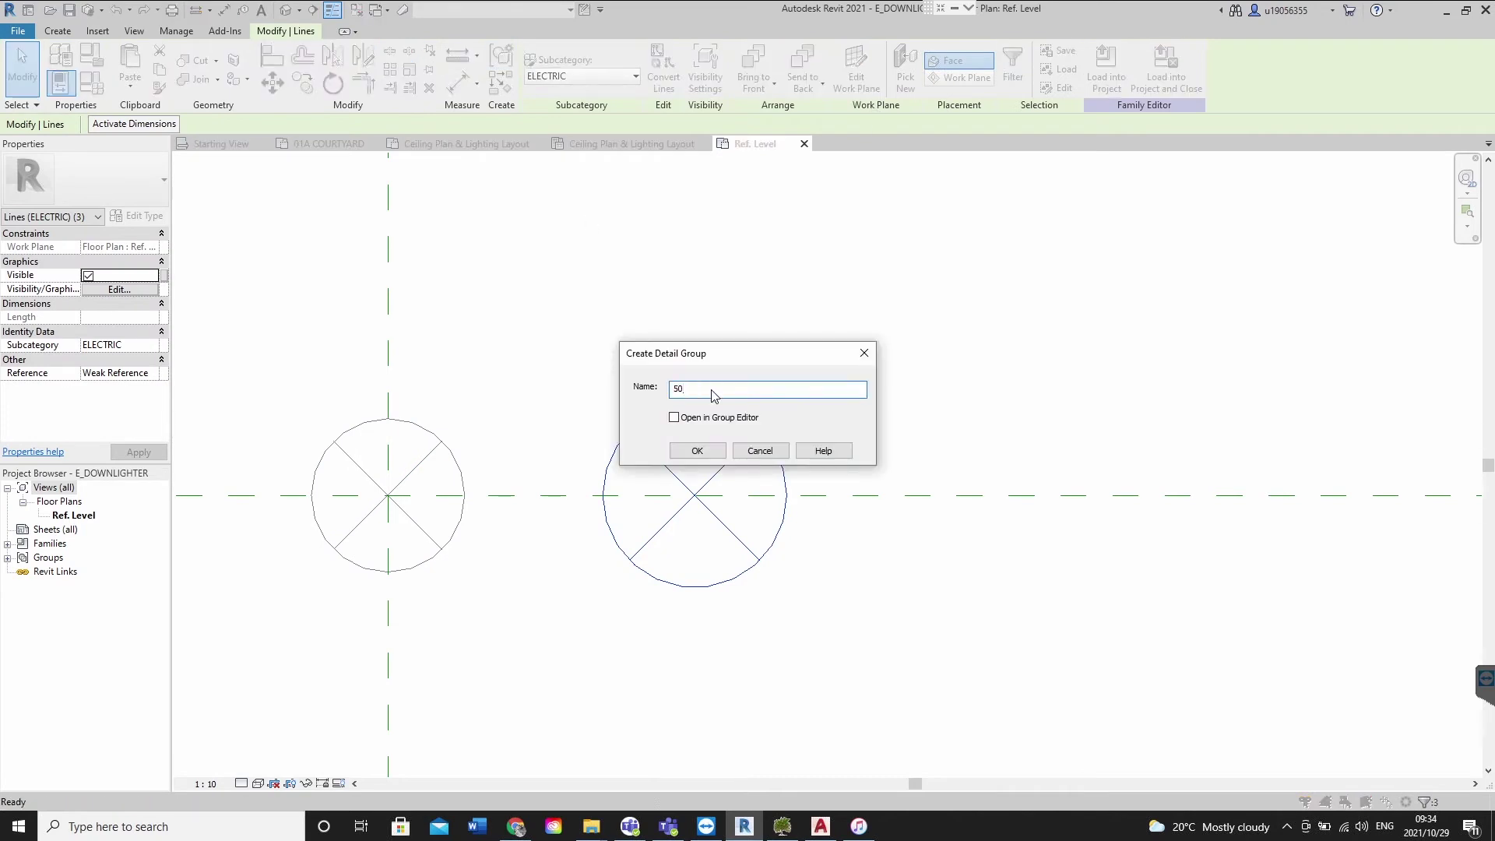
key(Return)
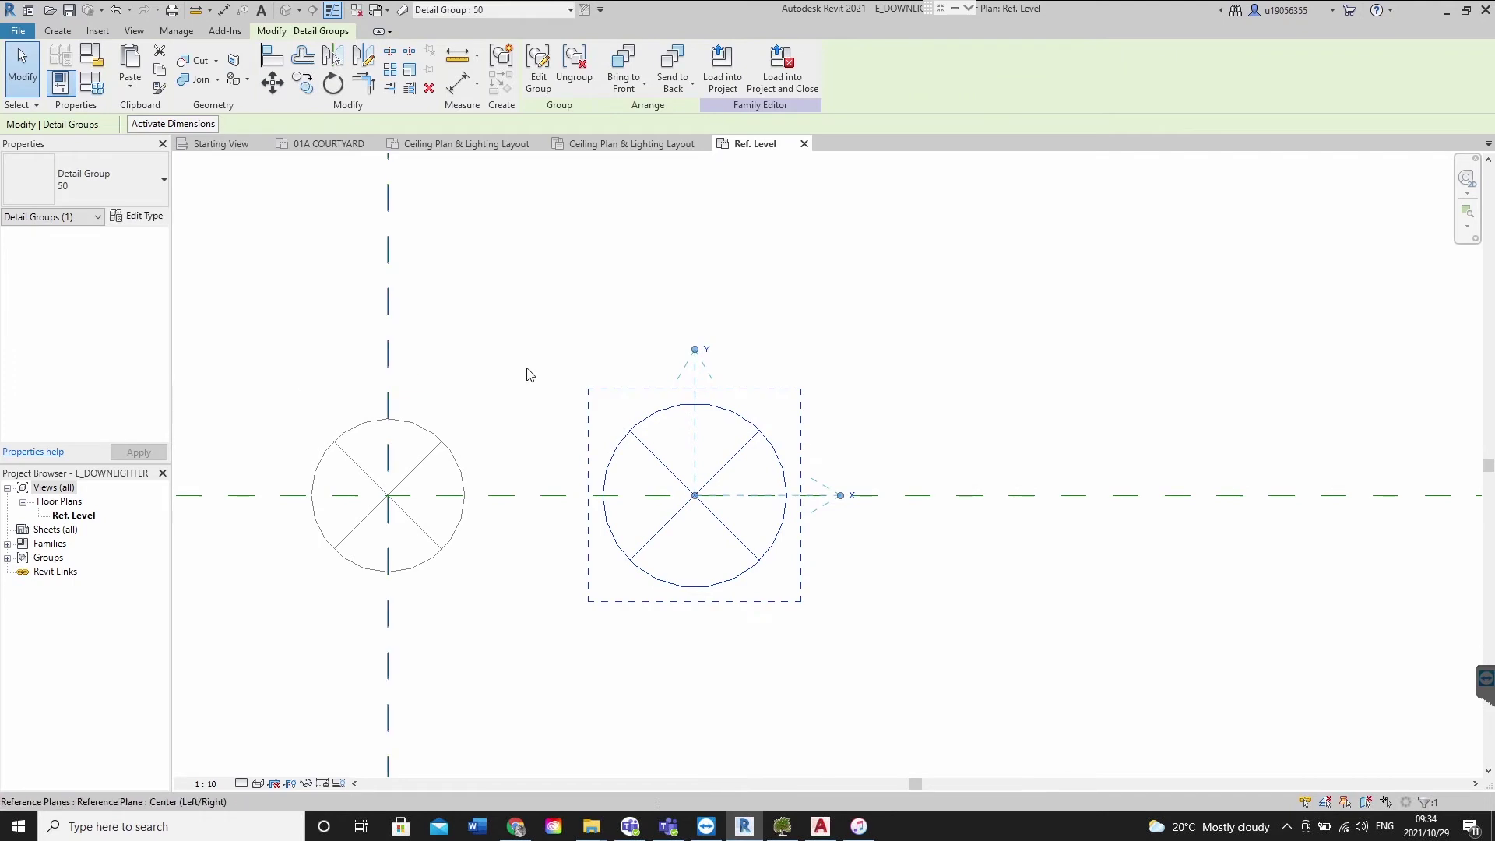
click(544, 334)
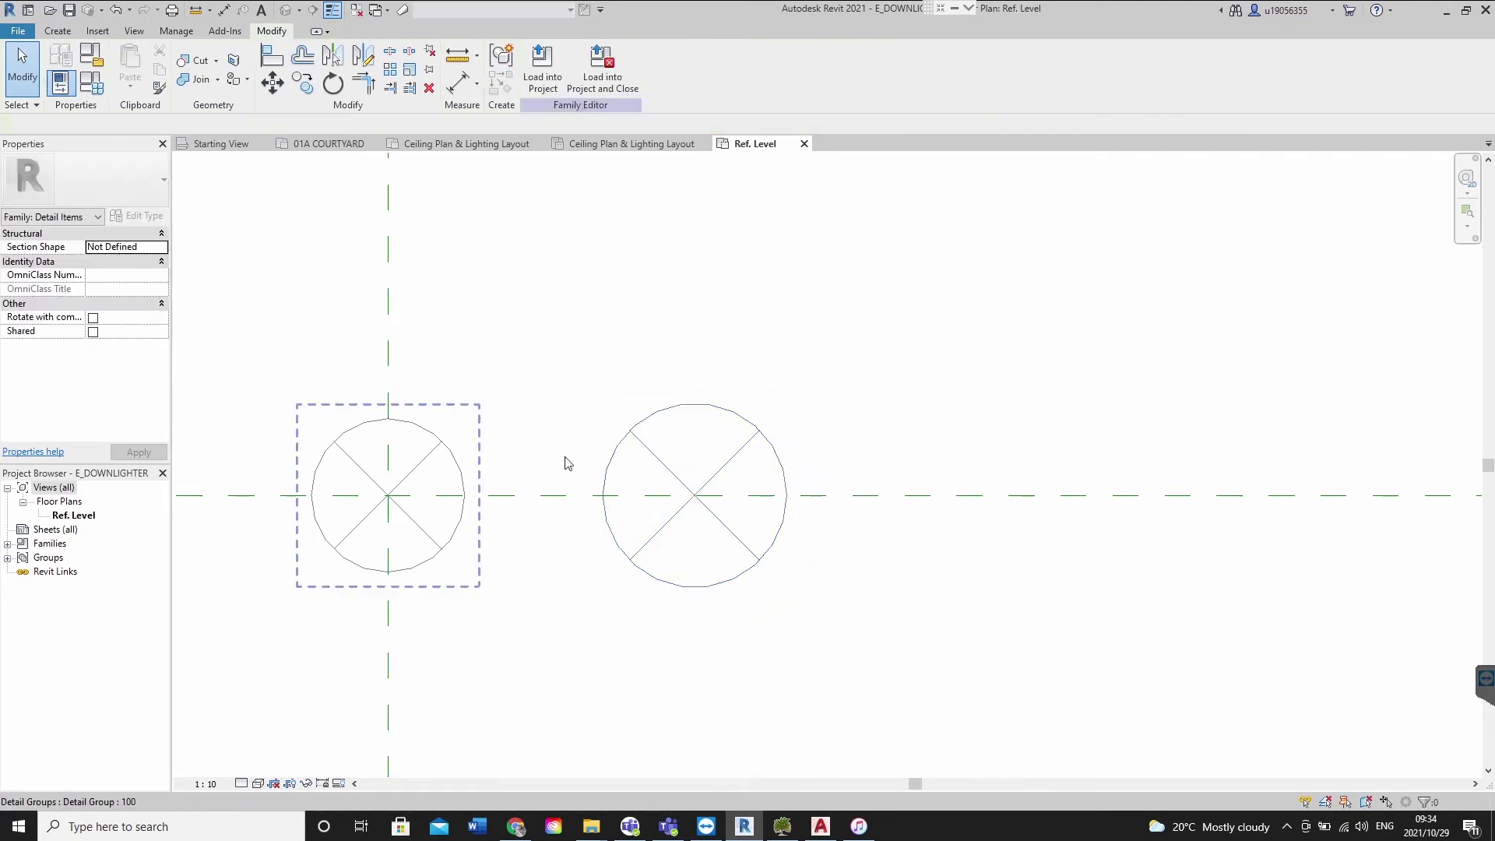
click(463, 469)
click(665, 420)
click(666, 407)
key(Escape)
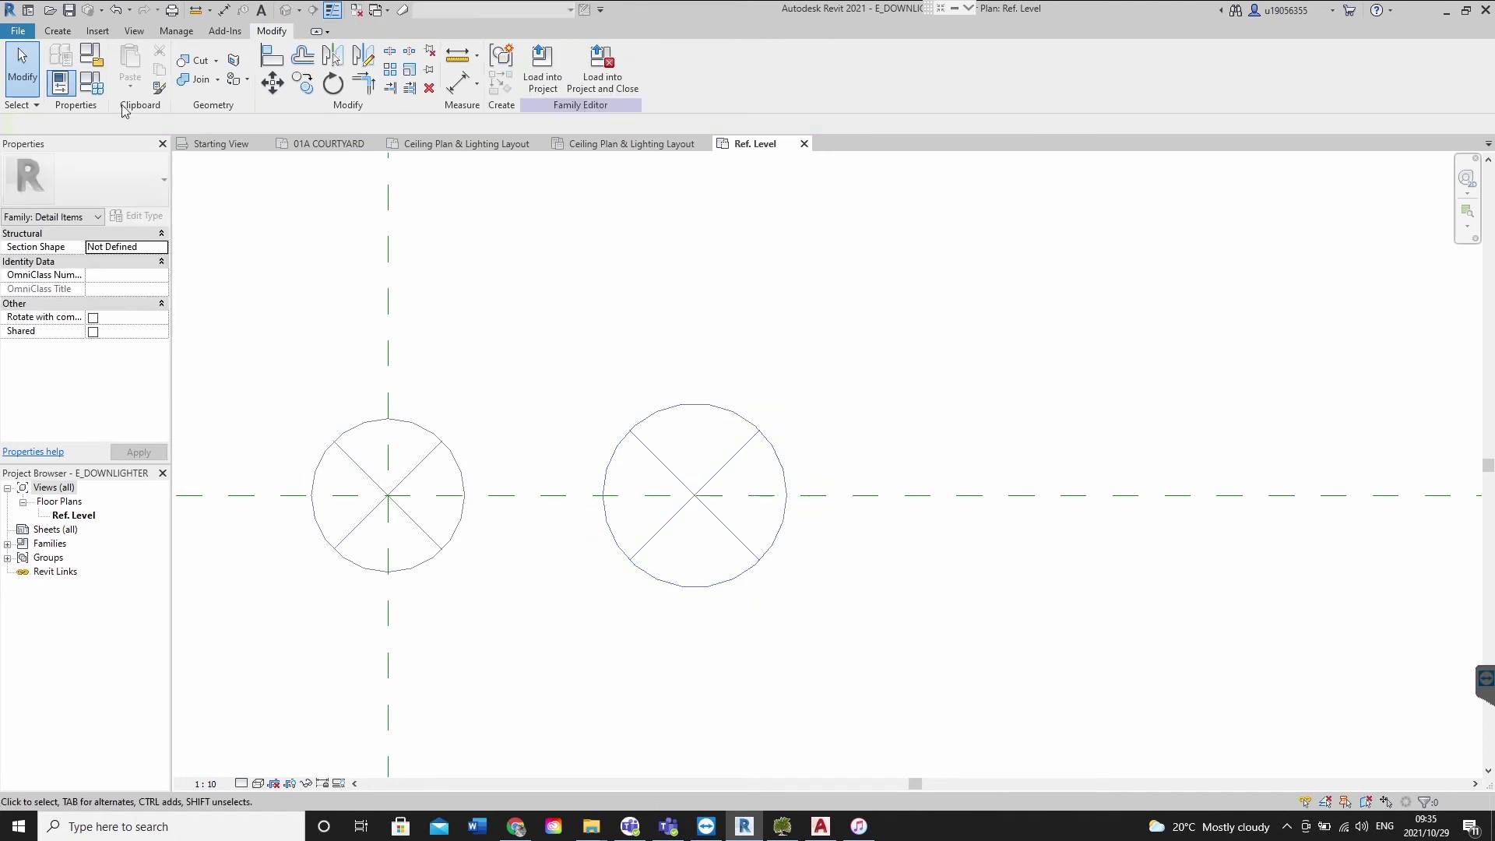
Start a new family parameter in the family types and group it under Identity Data
click(91, 82)
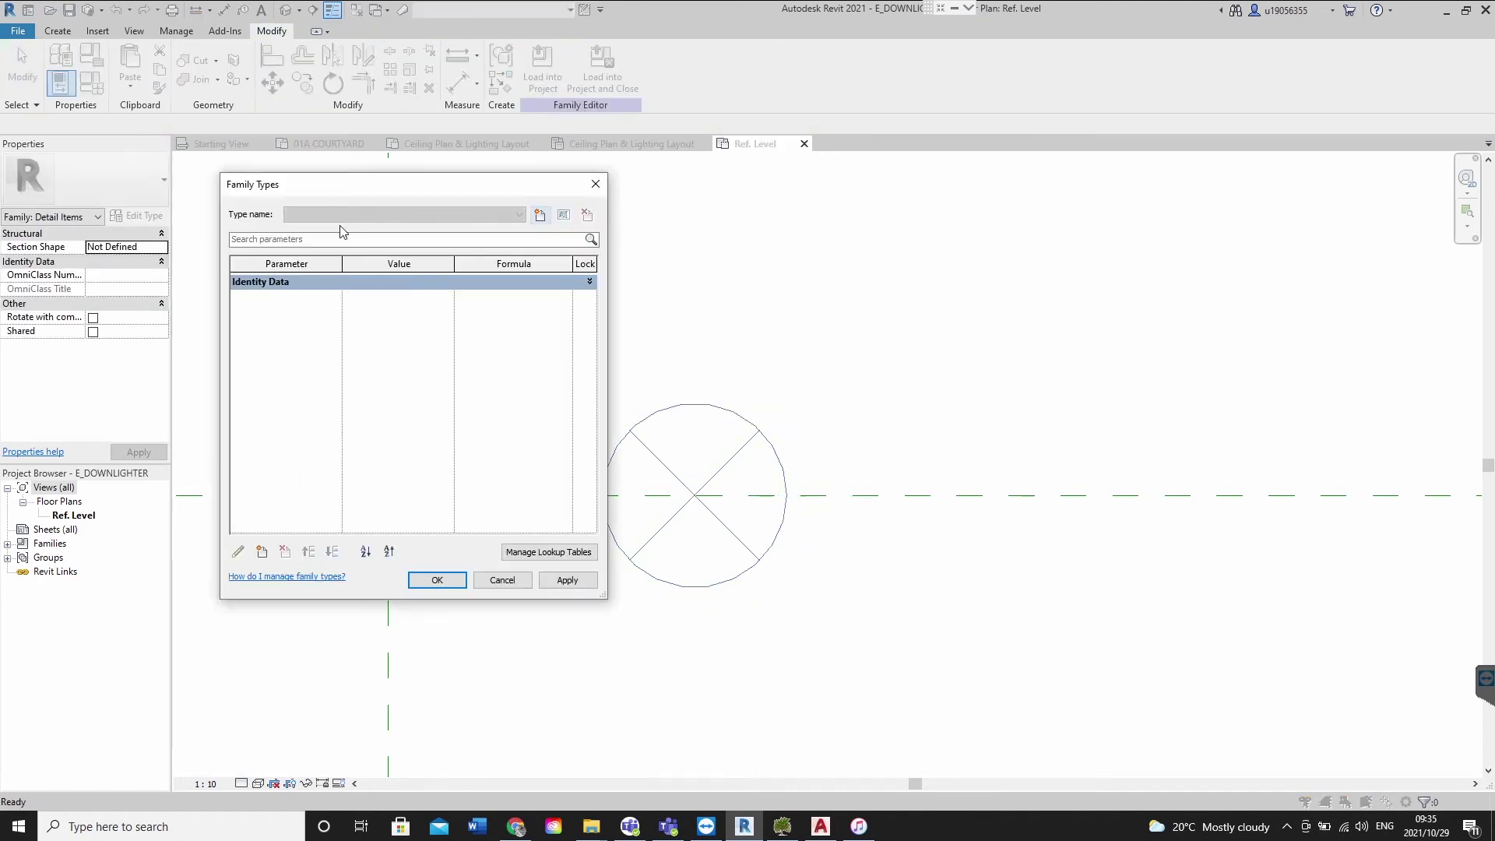
click(261, 551)
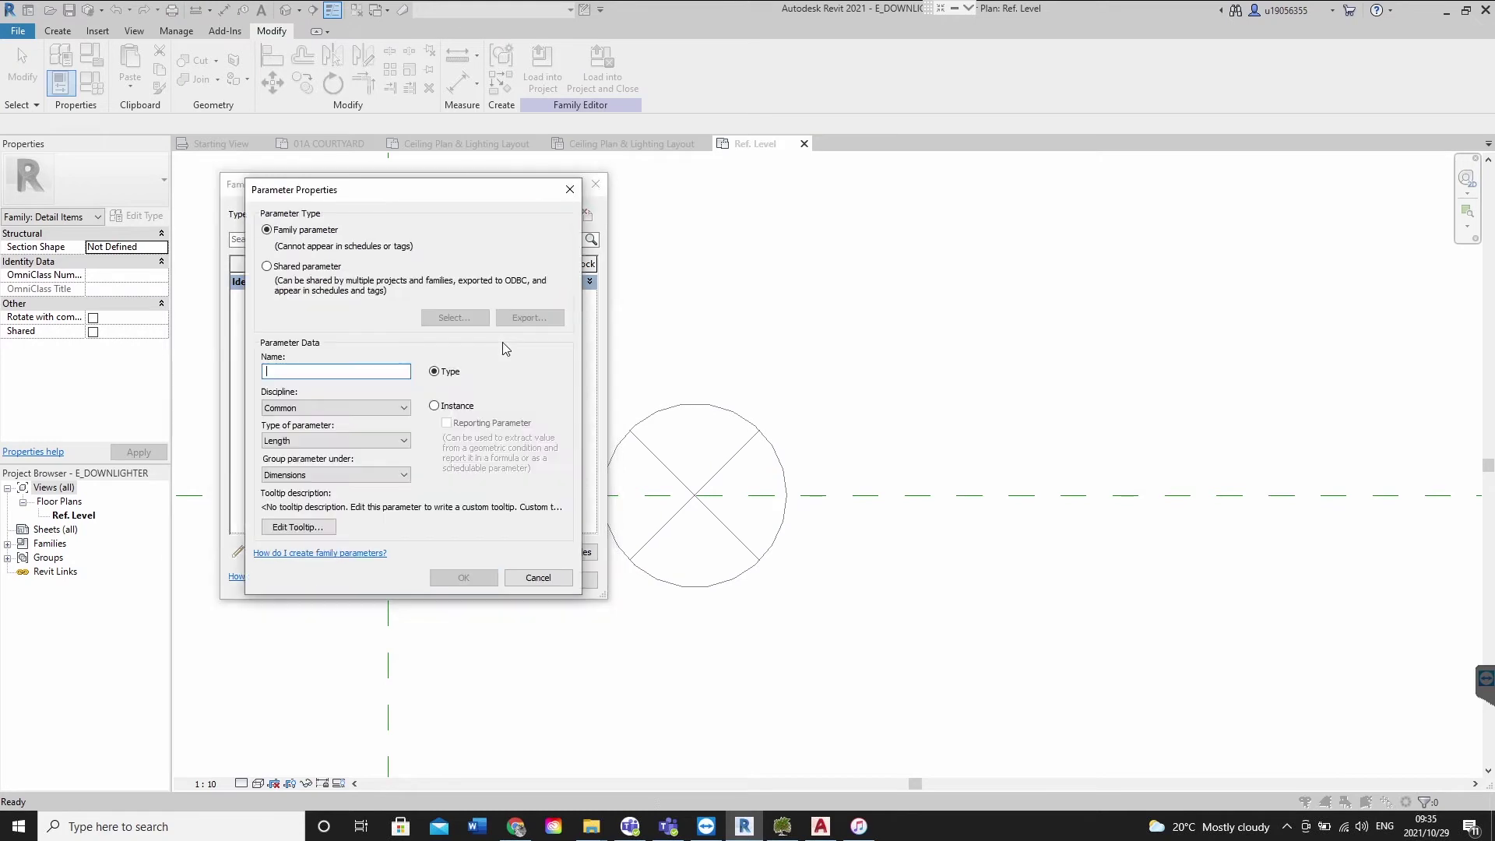
click(337, 474)
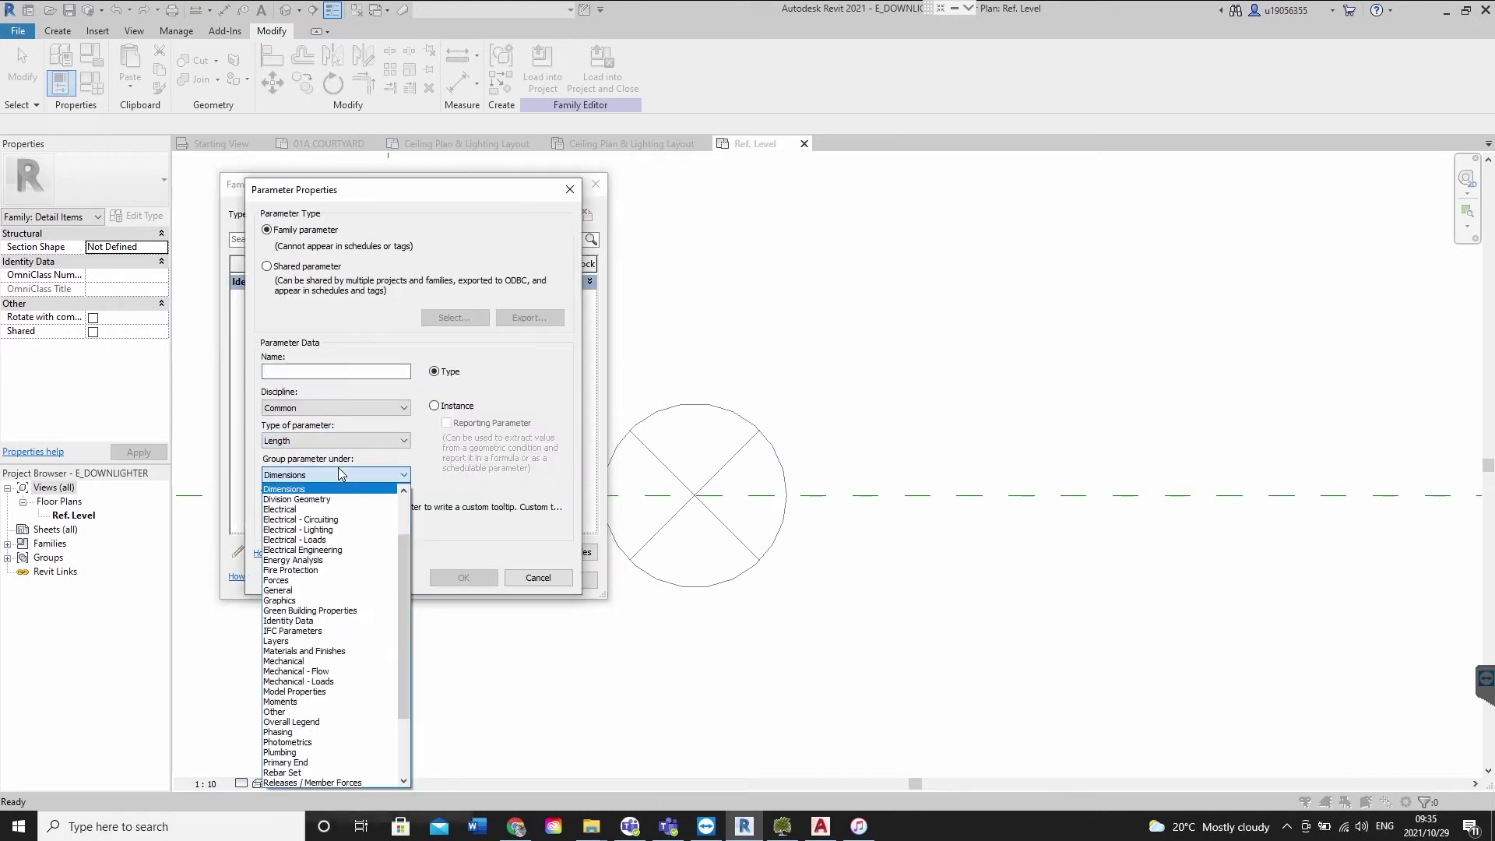
scroll(342, 753, down, 3)
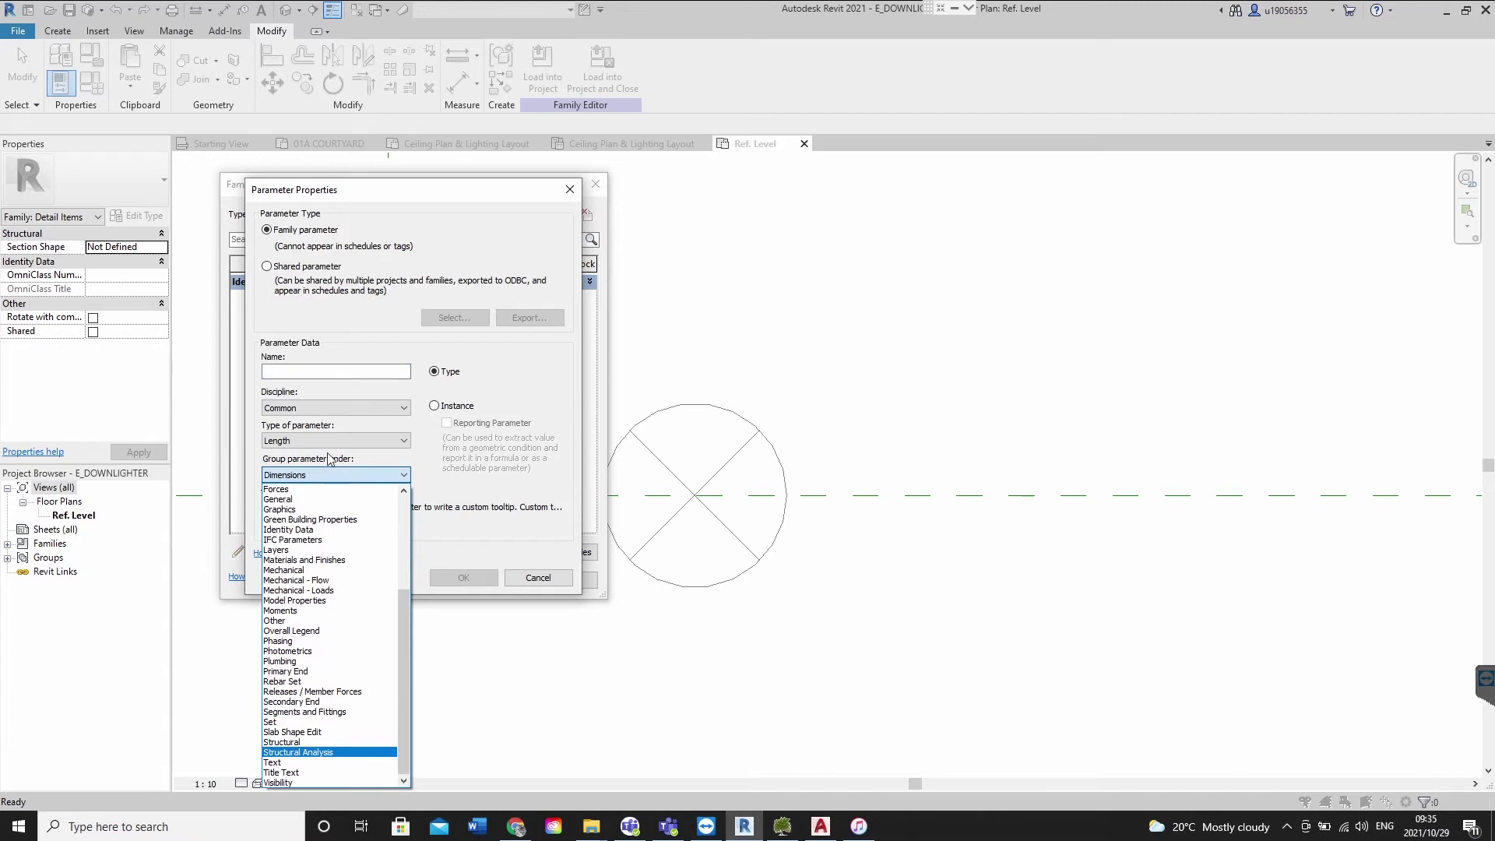
scroll(348, 705, up, 5)
scroll(339, 674, down, 4)
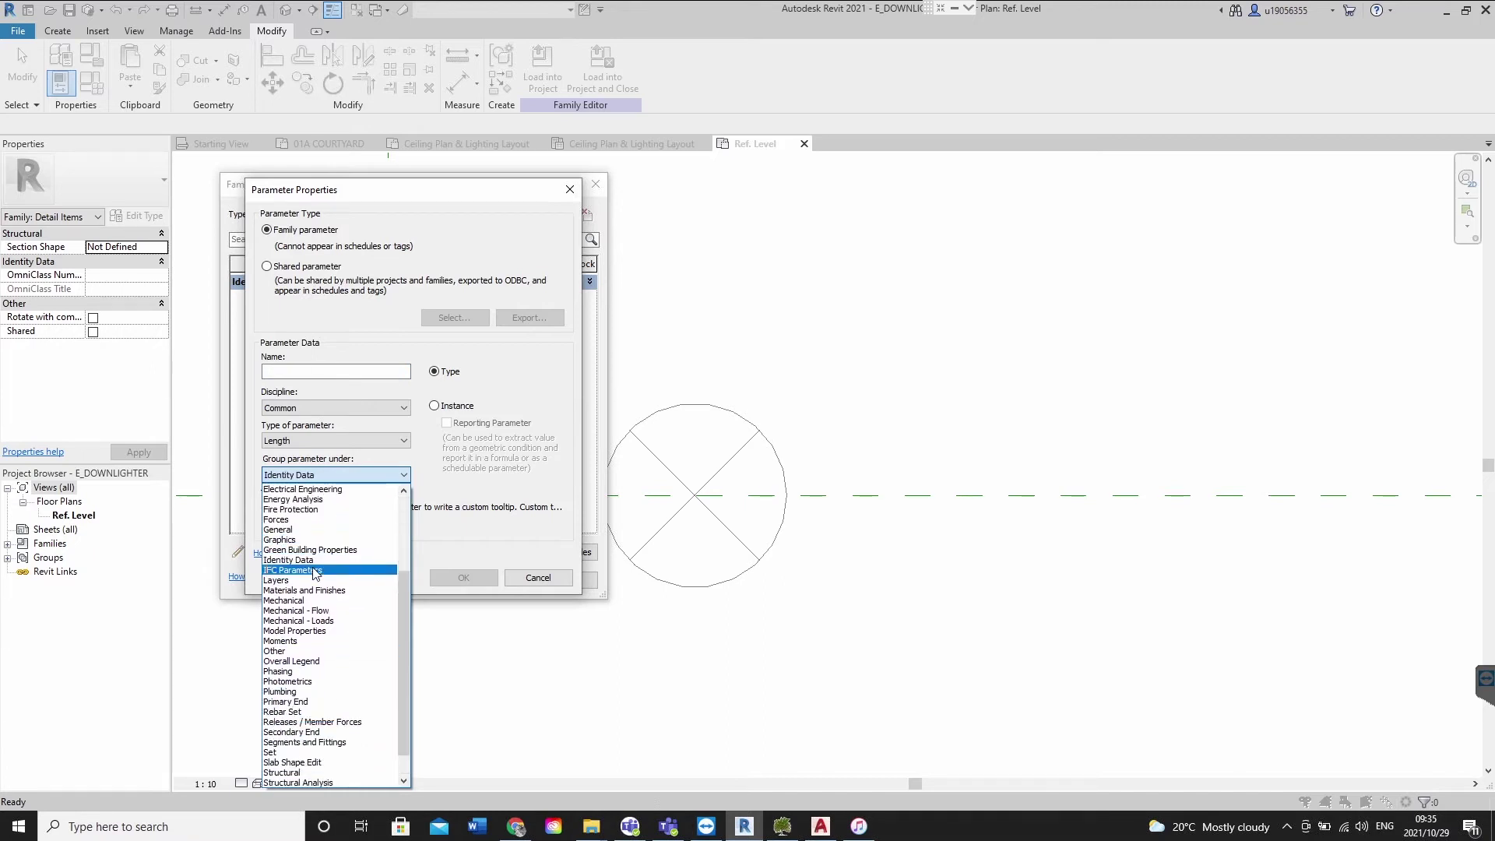
click(310, 560)
click(354, 406)
click(354, 406)
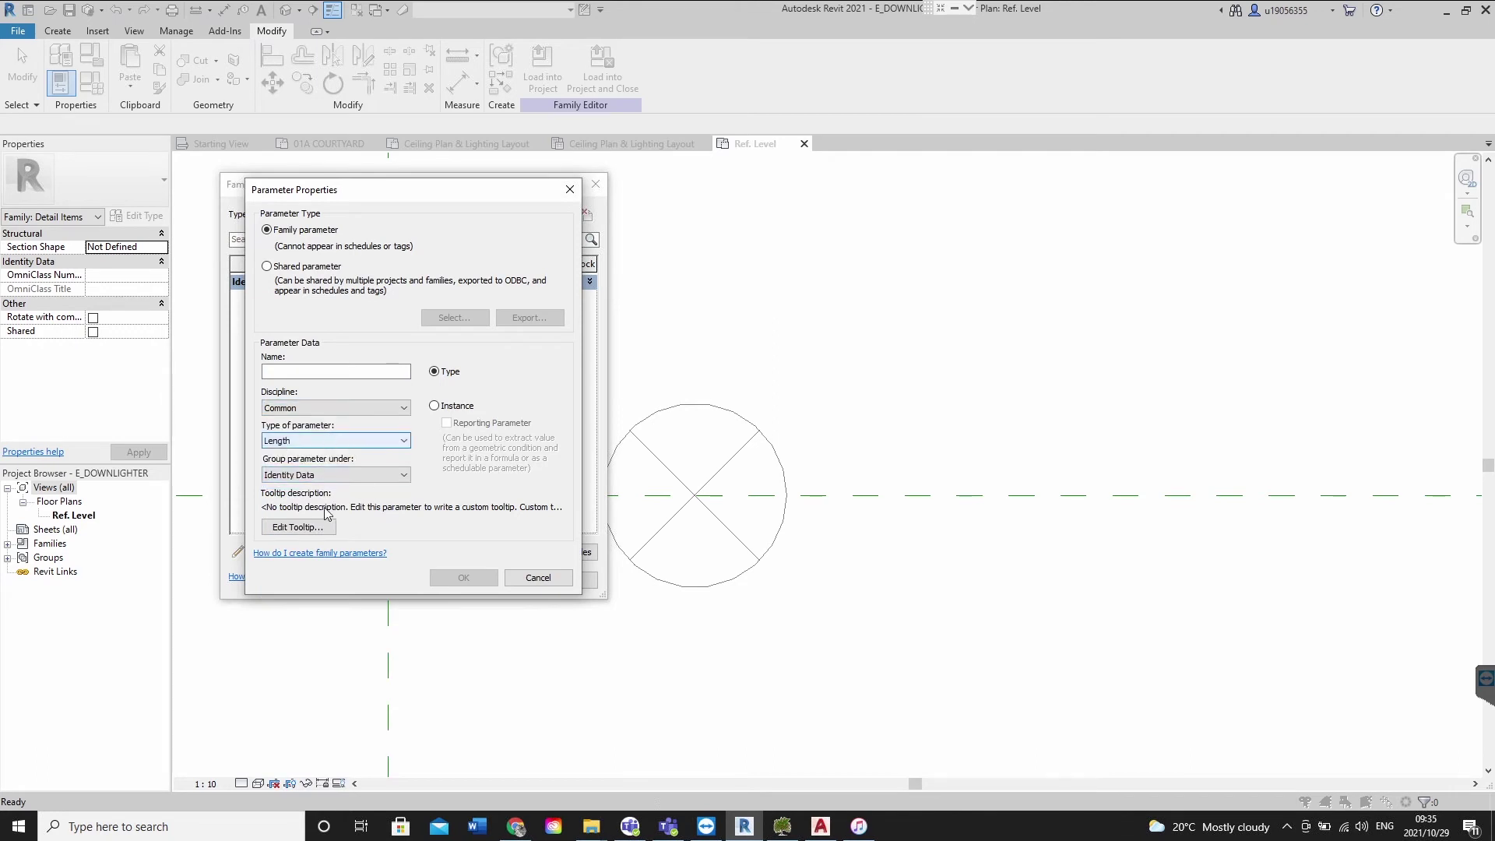
Make the new parameter a Yes/No type grouped under Visibility, name it 50 and create it
click(331, 441)
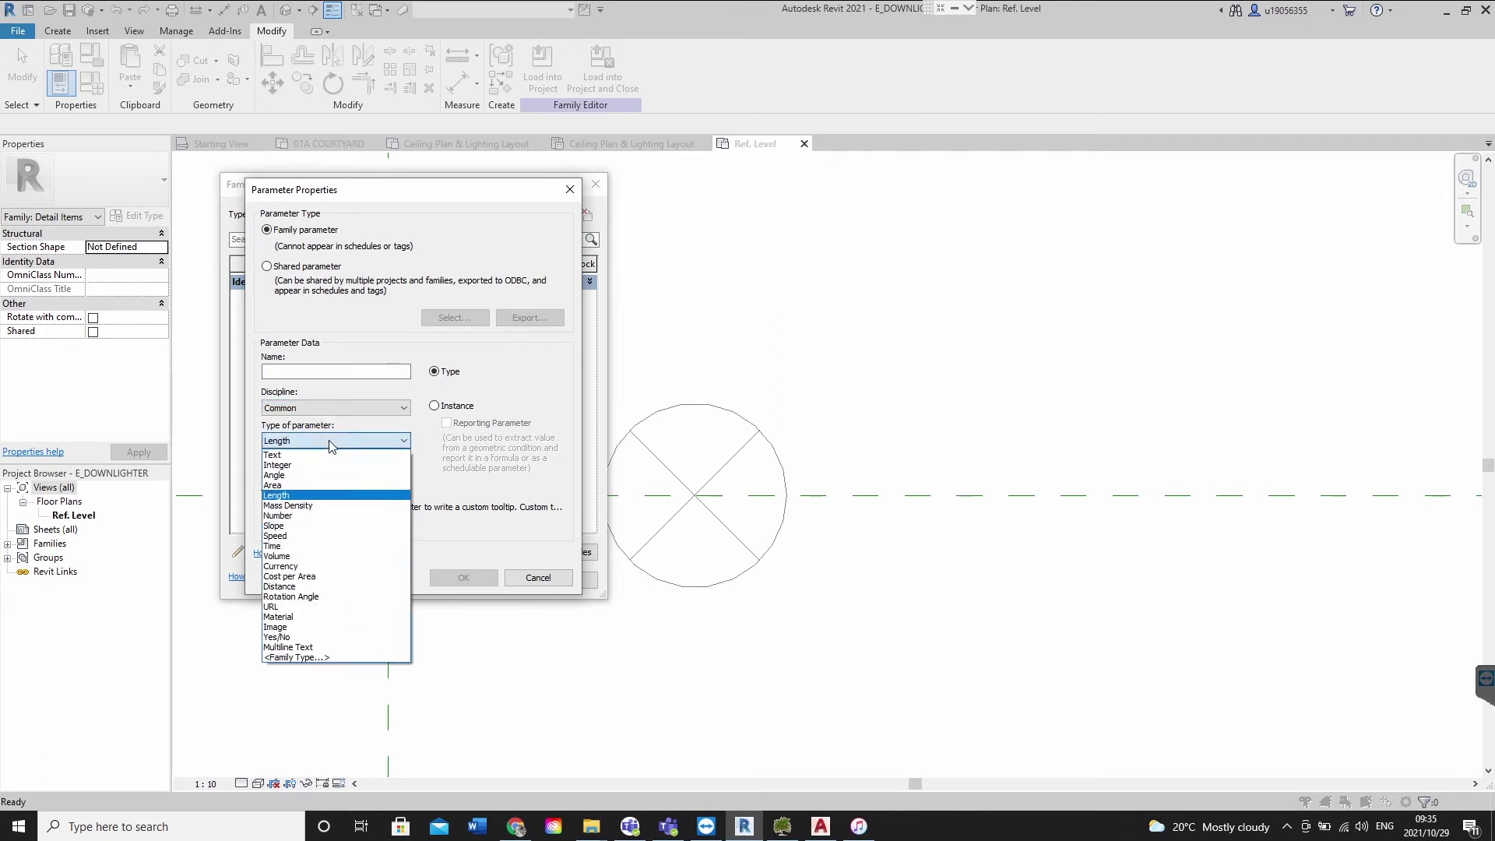
click(306, 637)
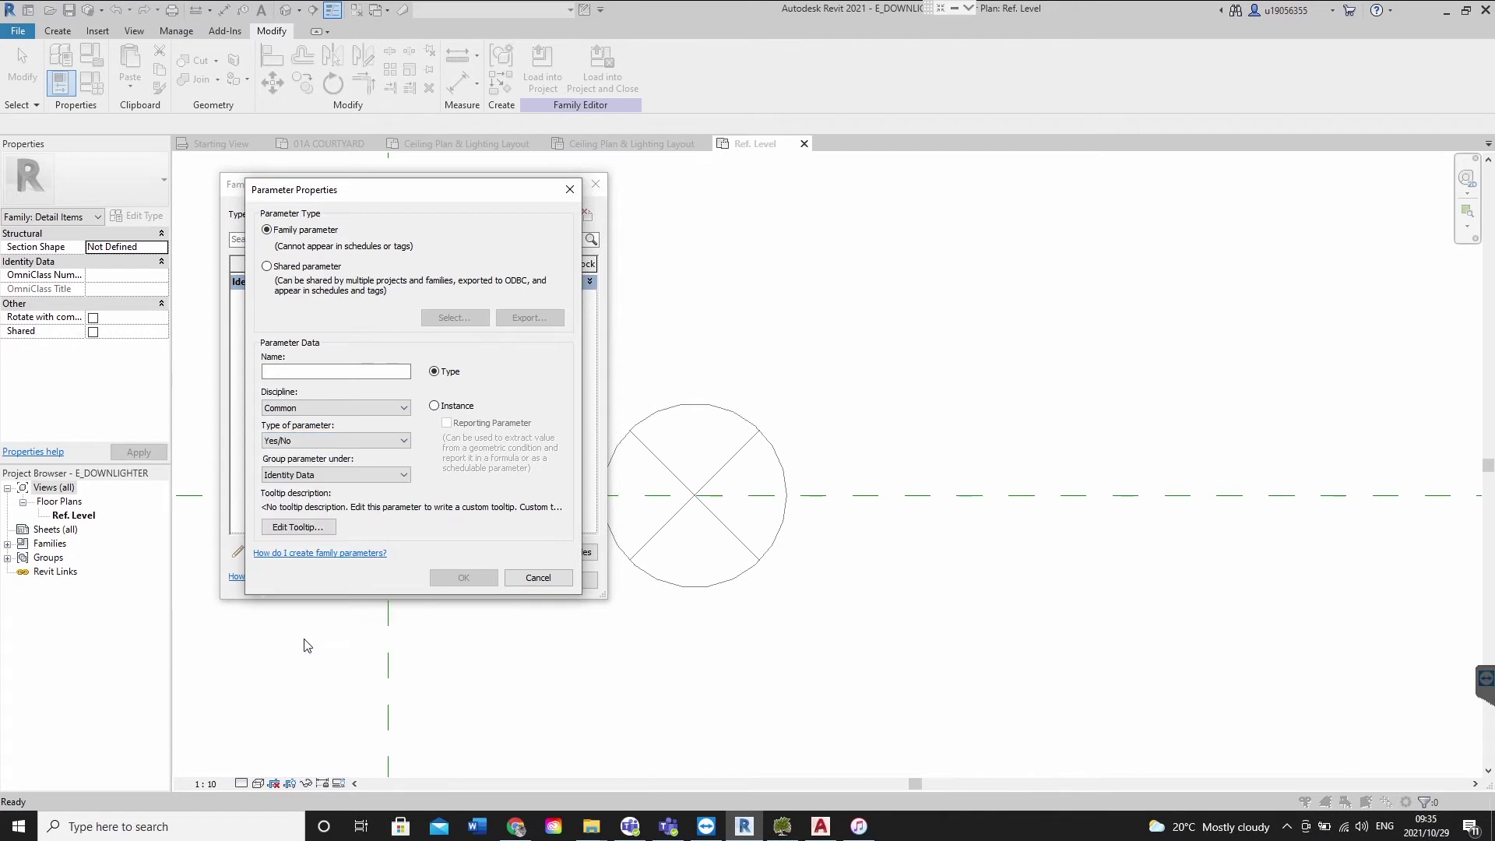
click(363, 443)
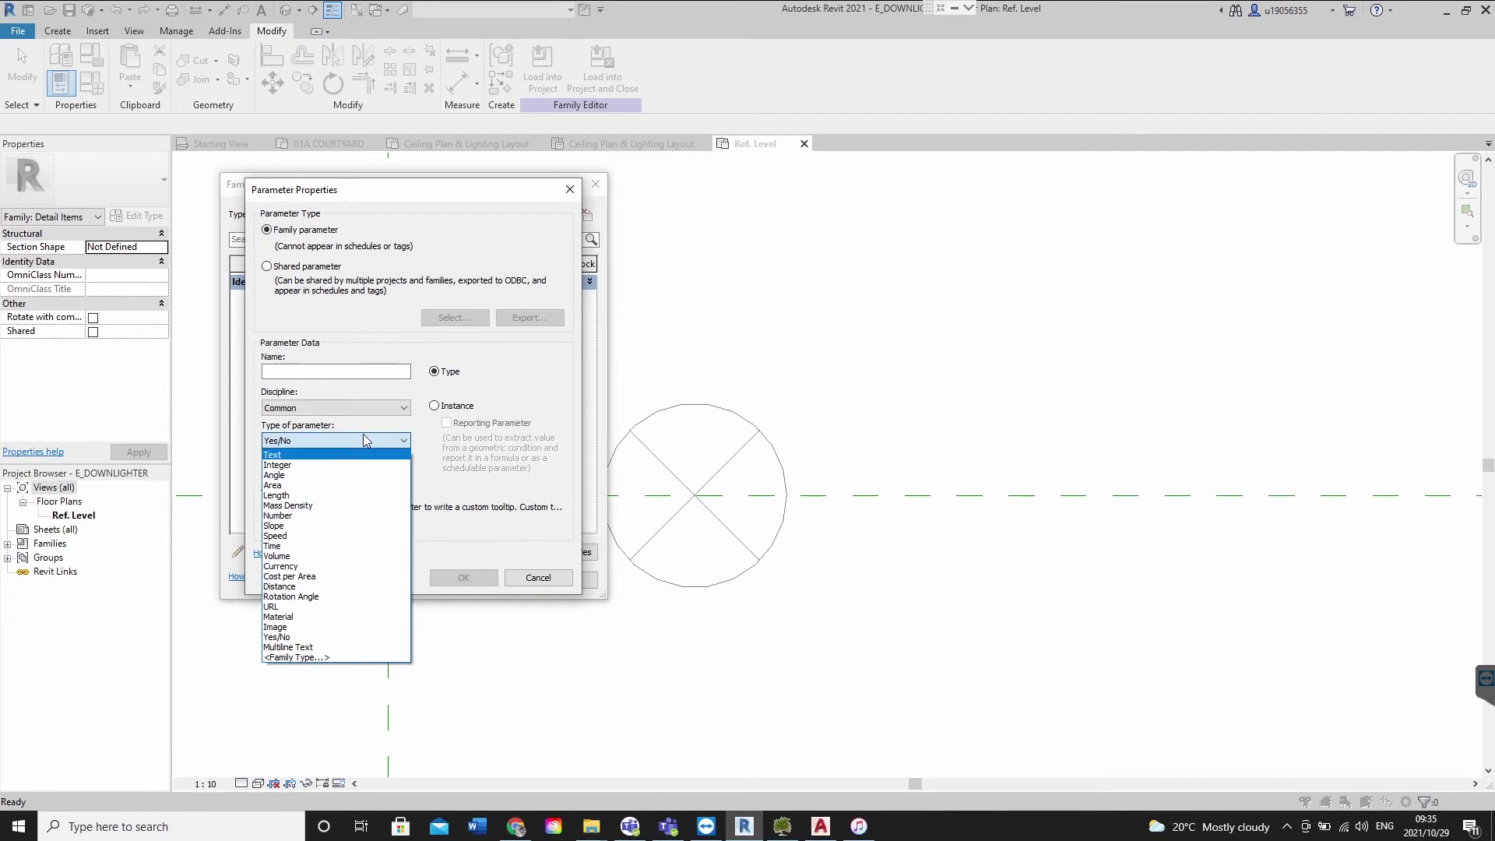
click(315, 638)
click(353, 475)
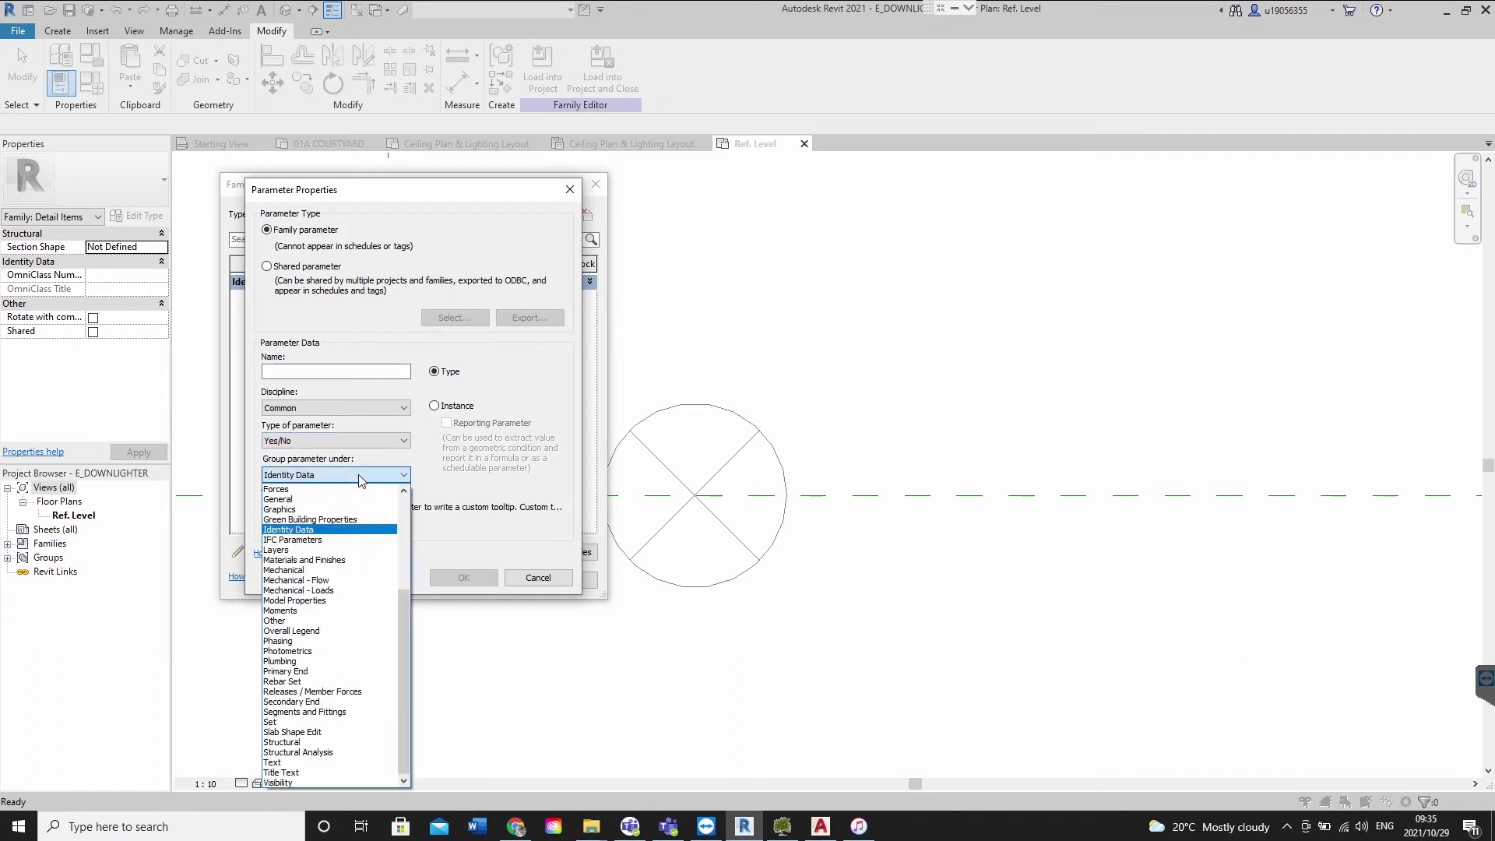
click(297, 781)
click(305, 374)
text(50)
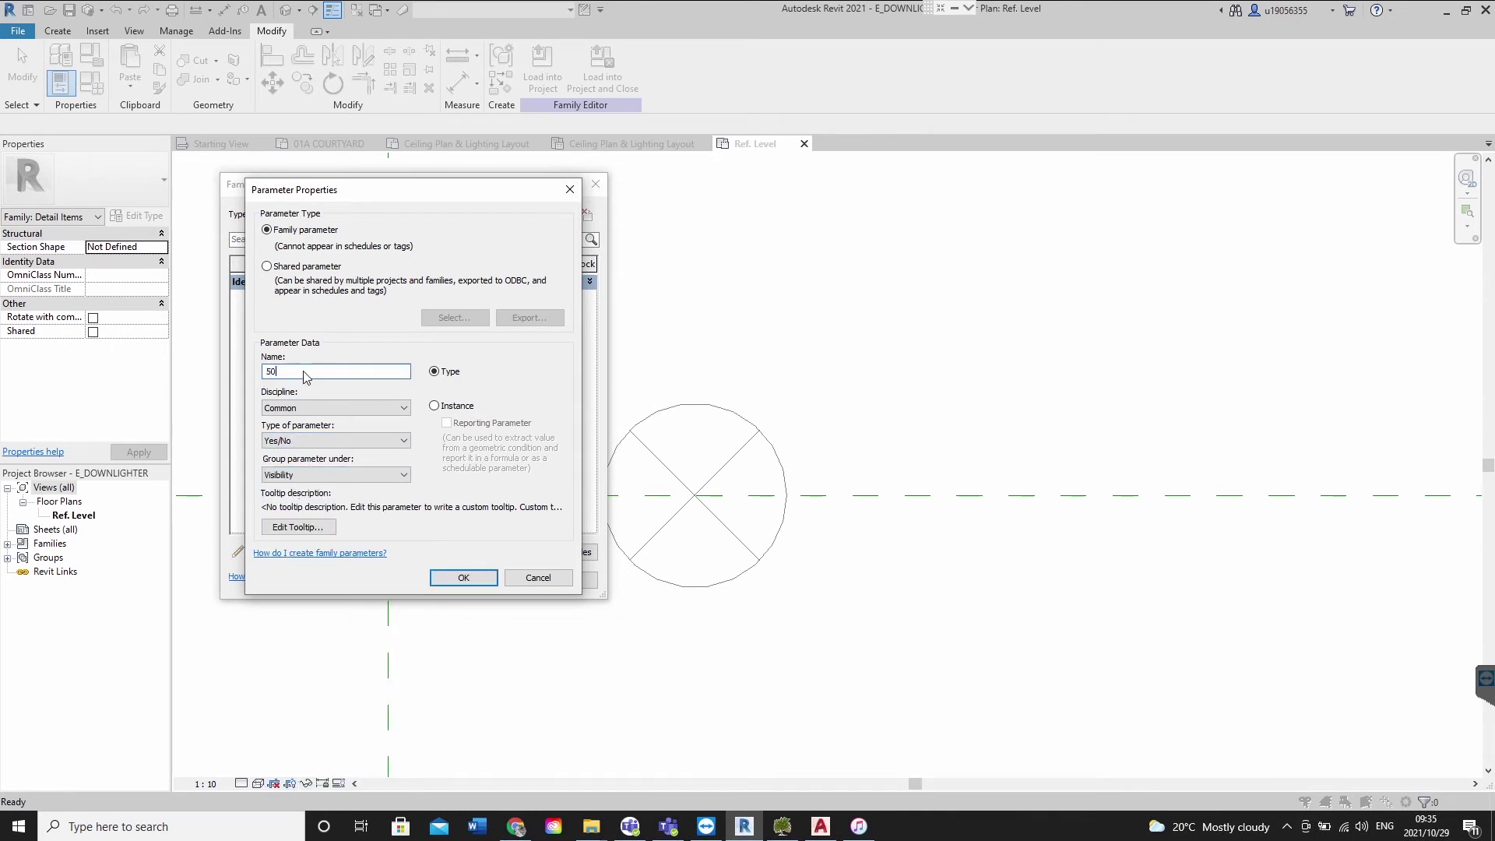
click(465, 577)
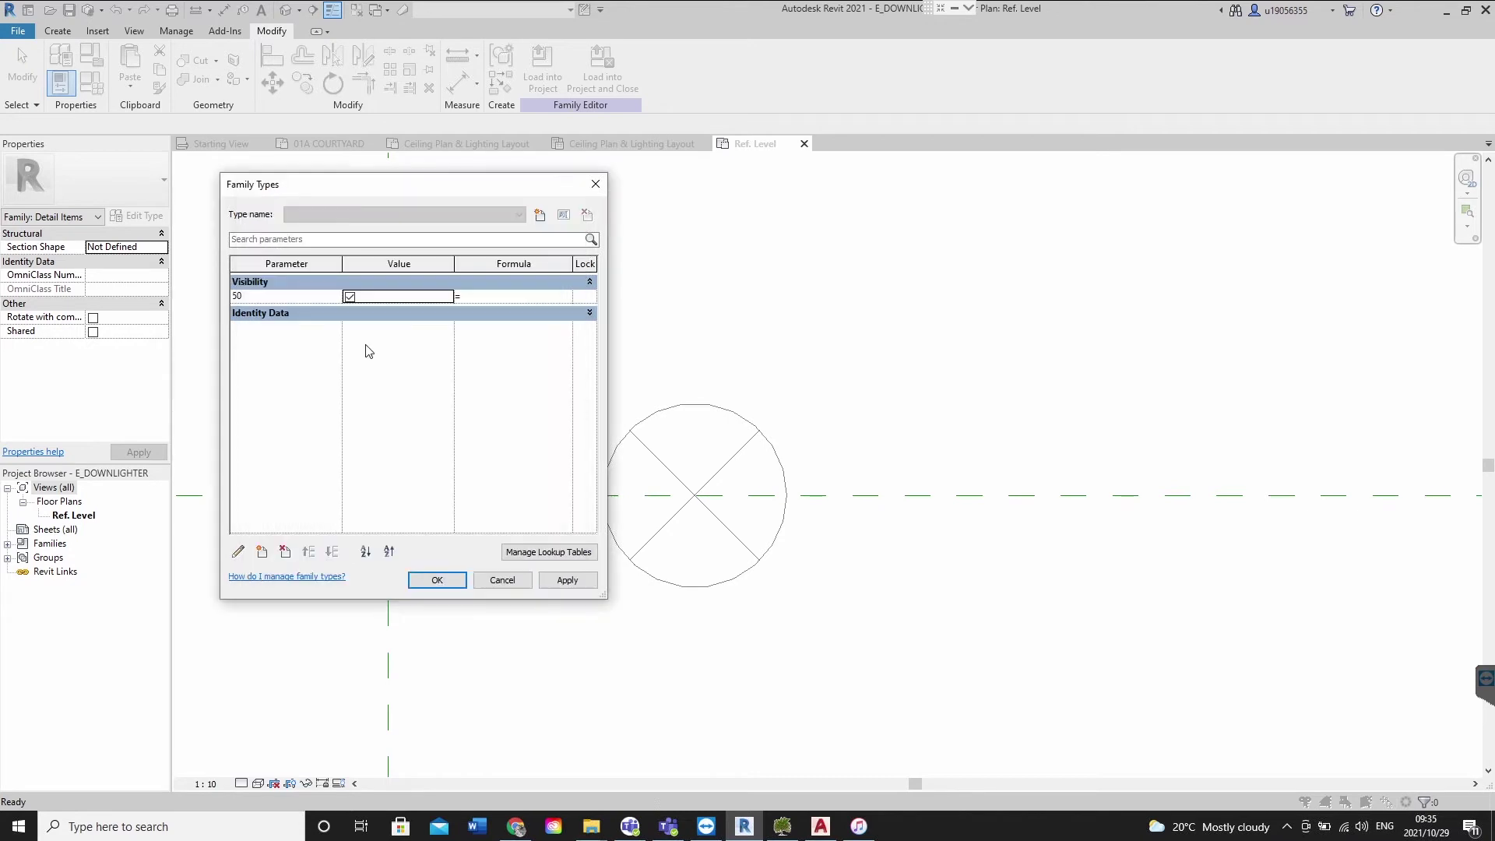
Create a second Yes/No family parameter named 100 under Visibility and accept the family types
click(238, 552)
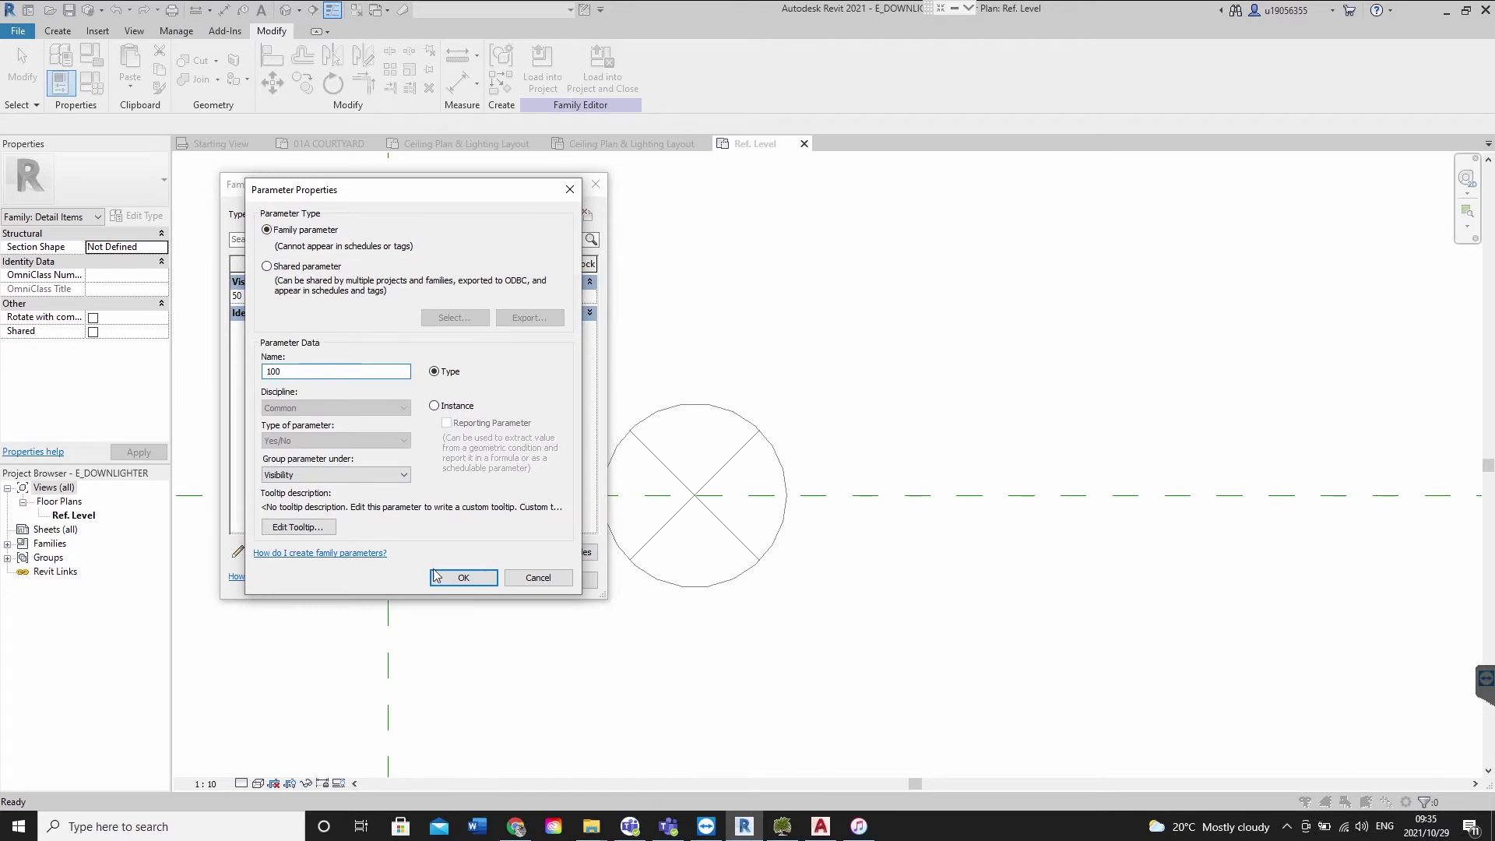
click(536, 578)
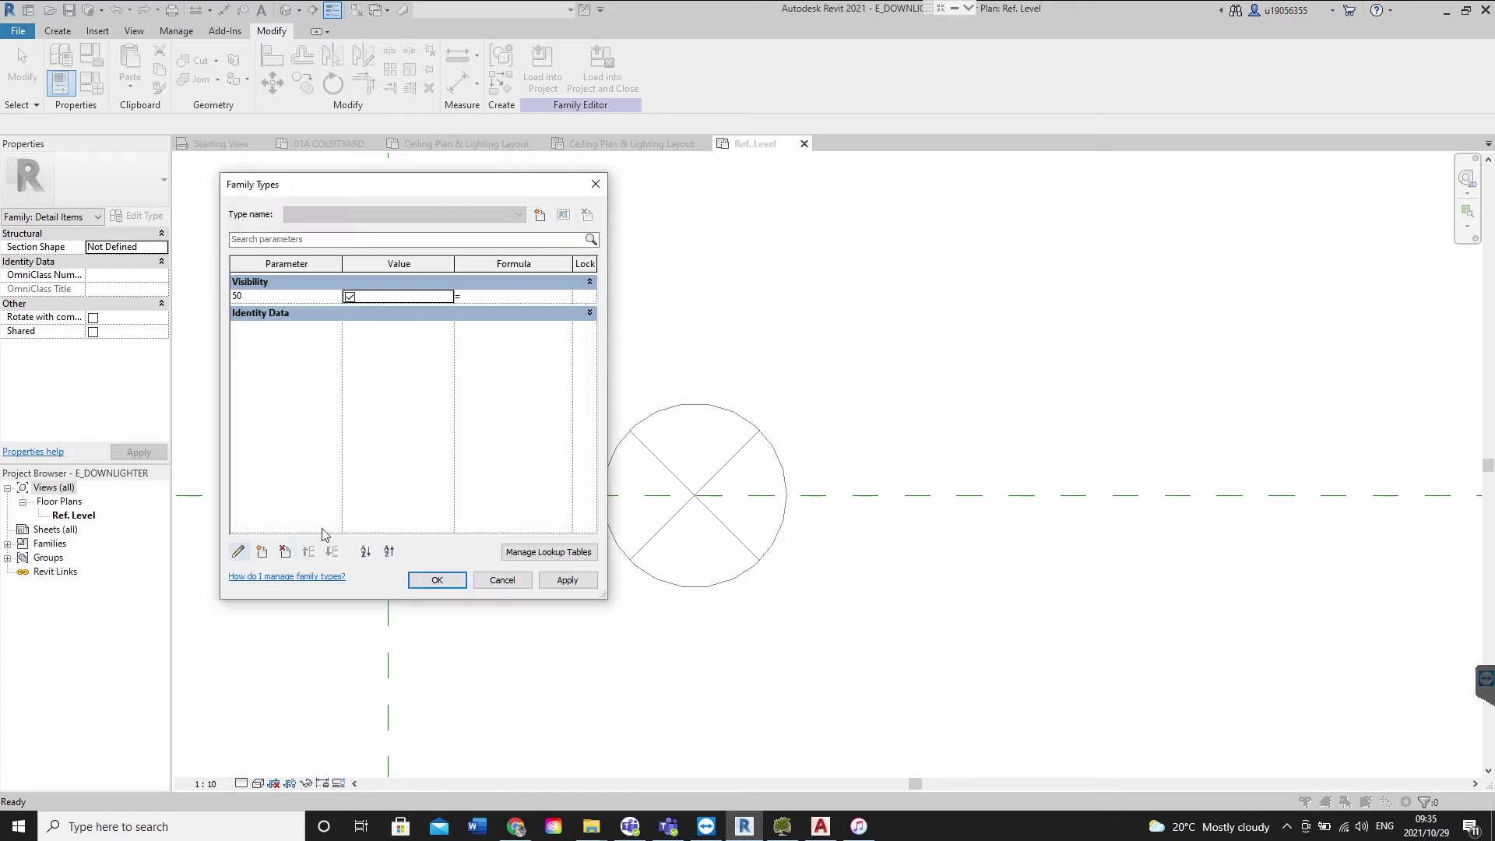
click(261, 554)
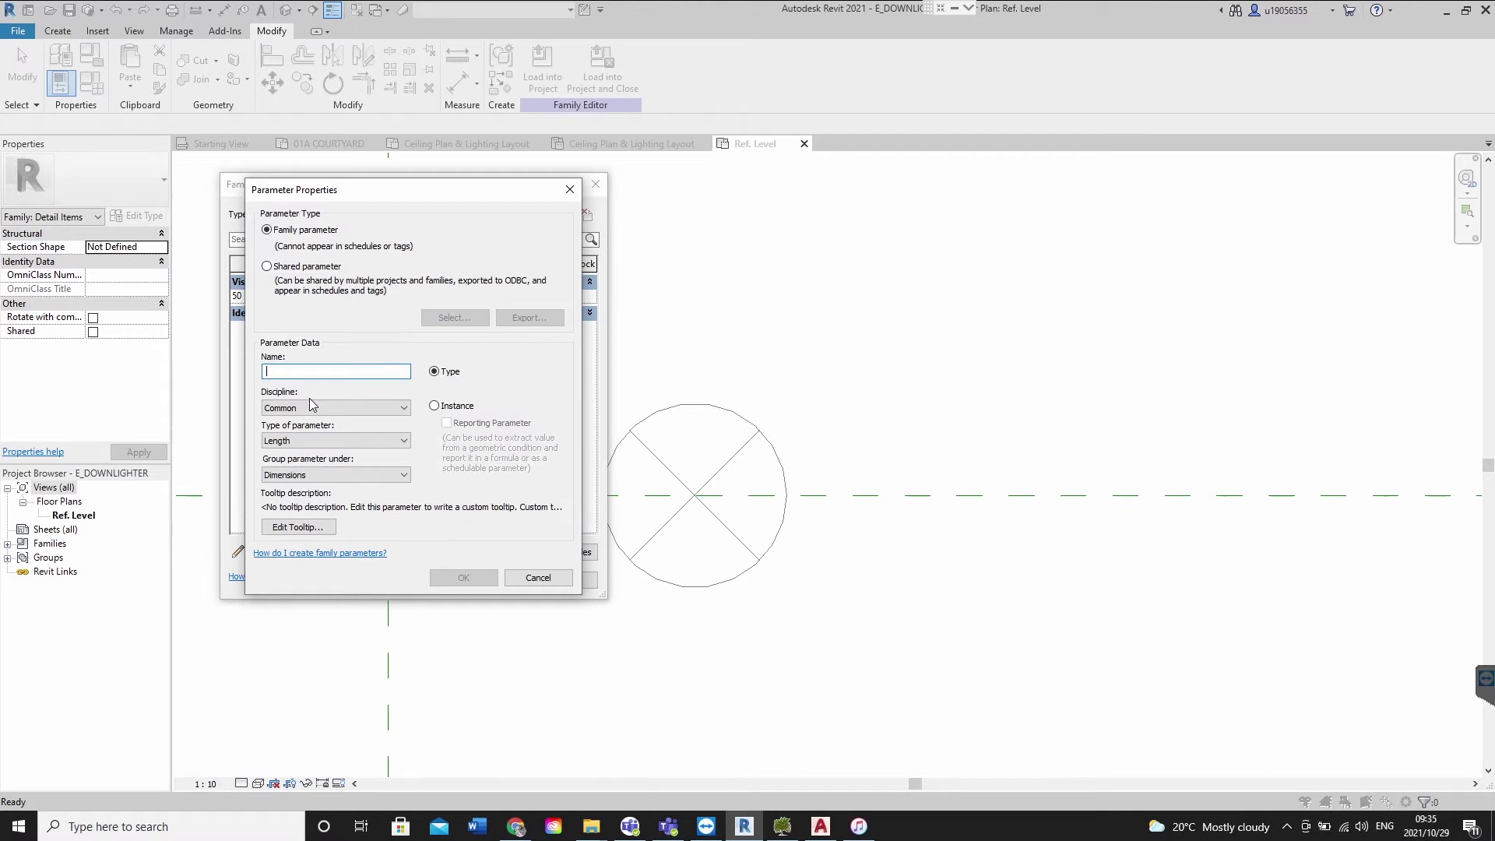
click(305, 442)
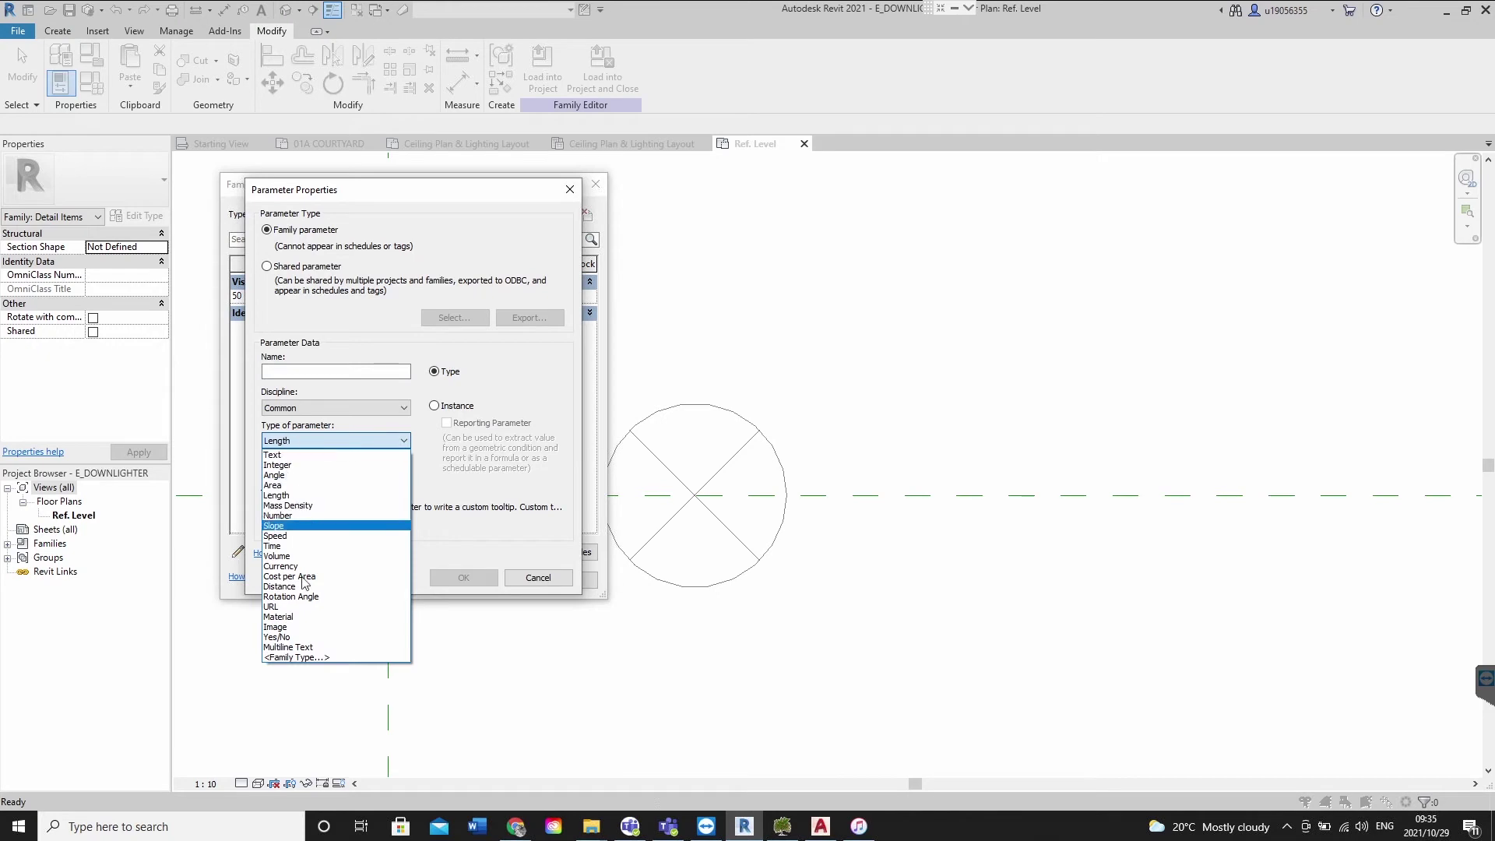
click(296, 637)
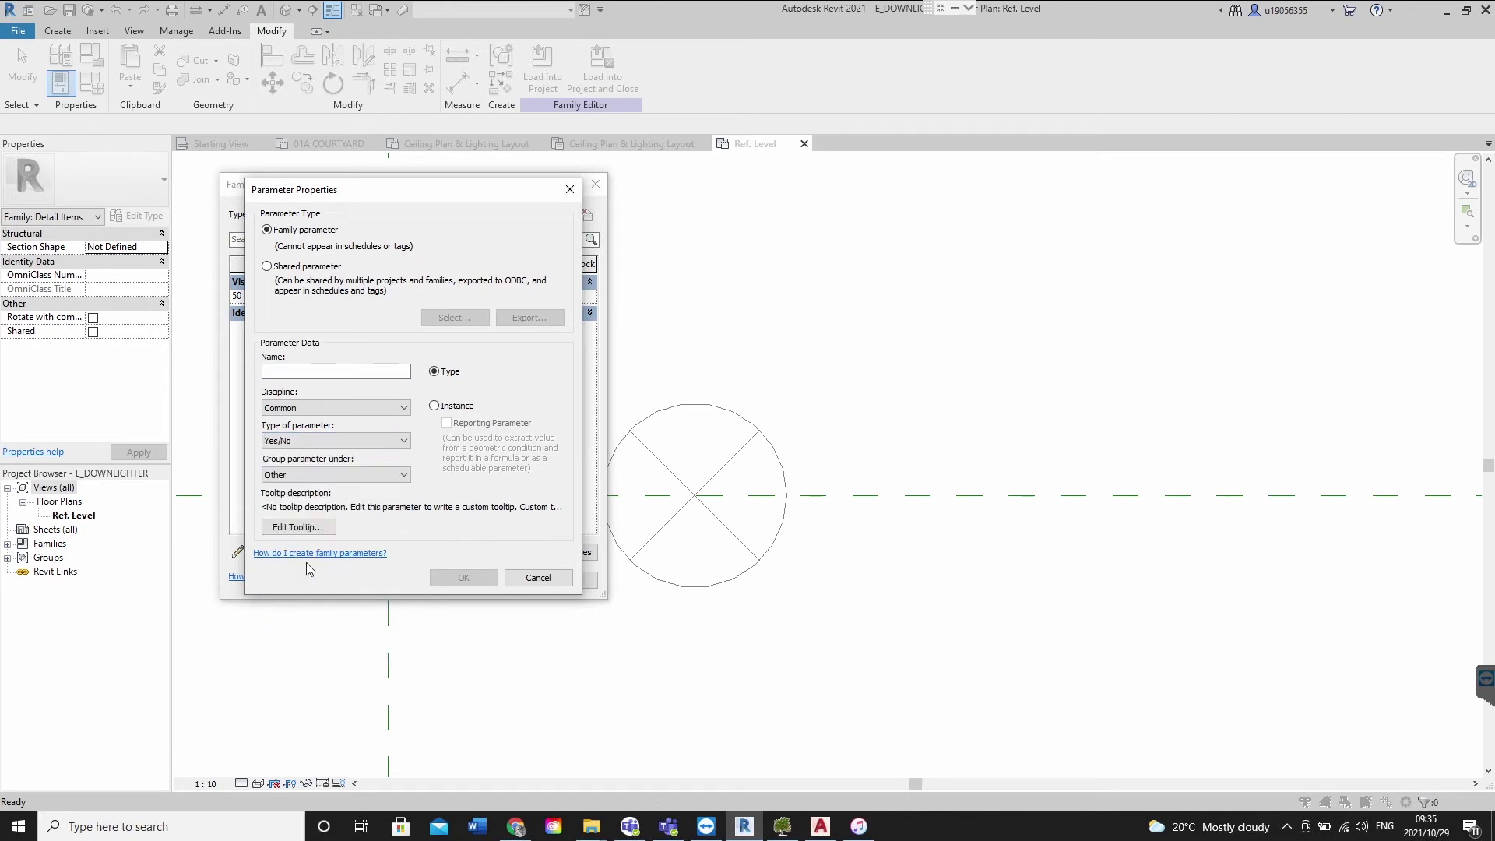
click(310, 475)
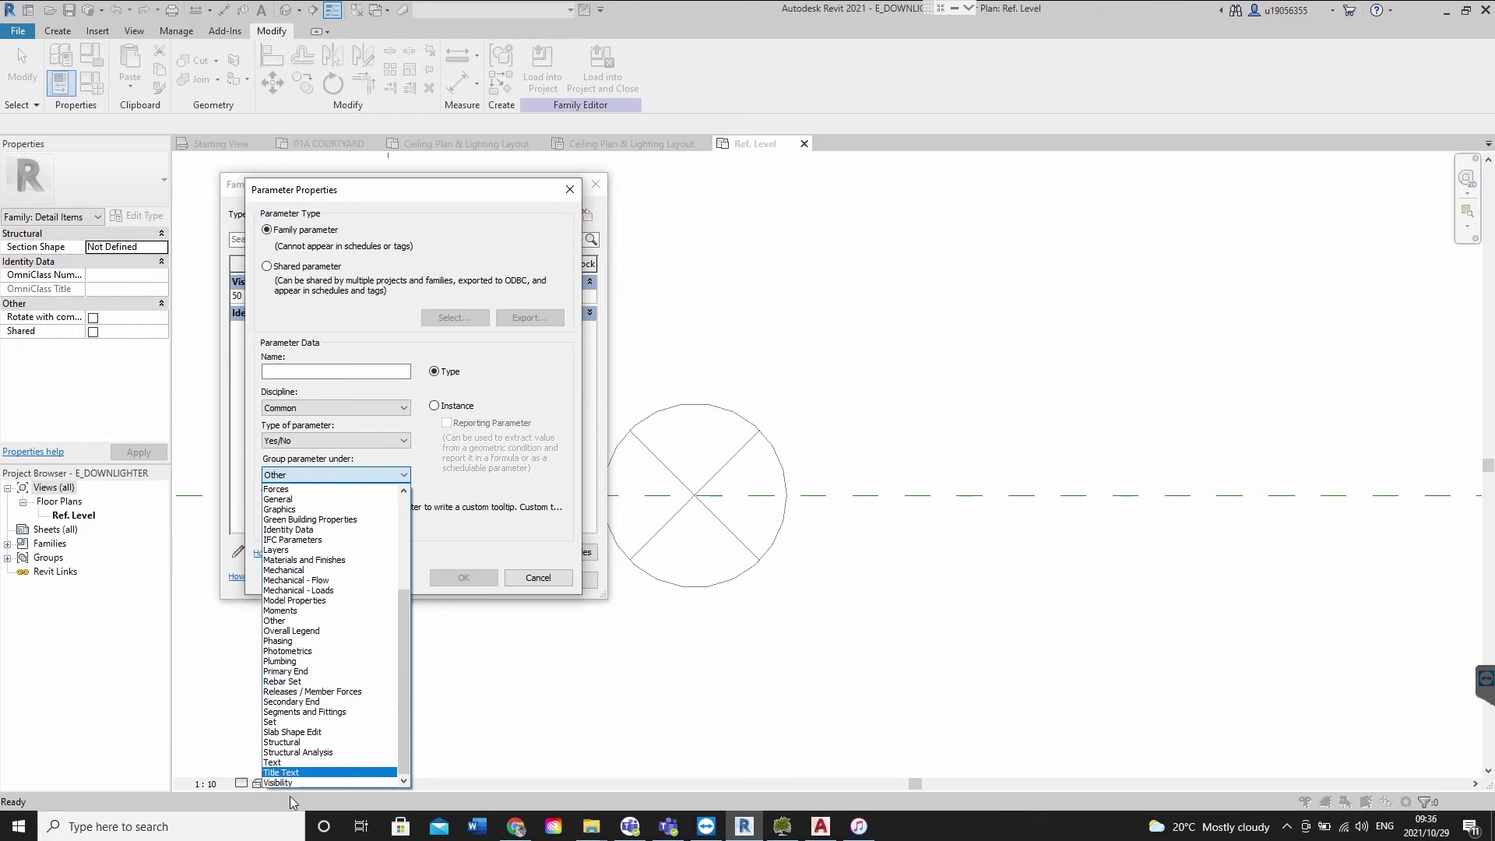
click(312, 771)
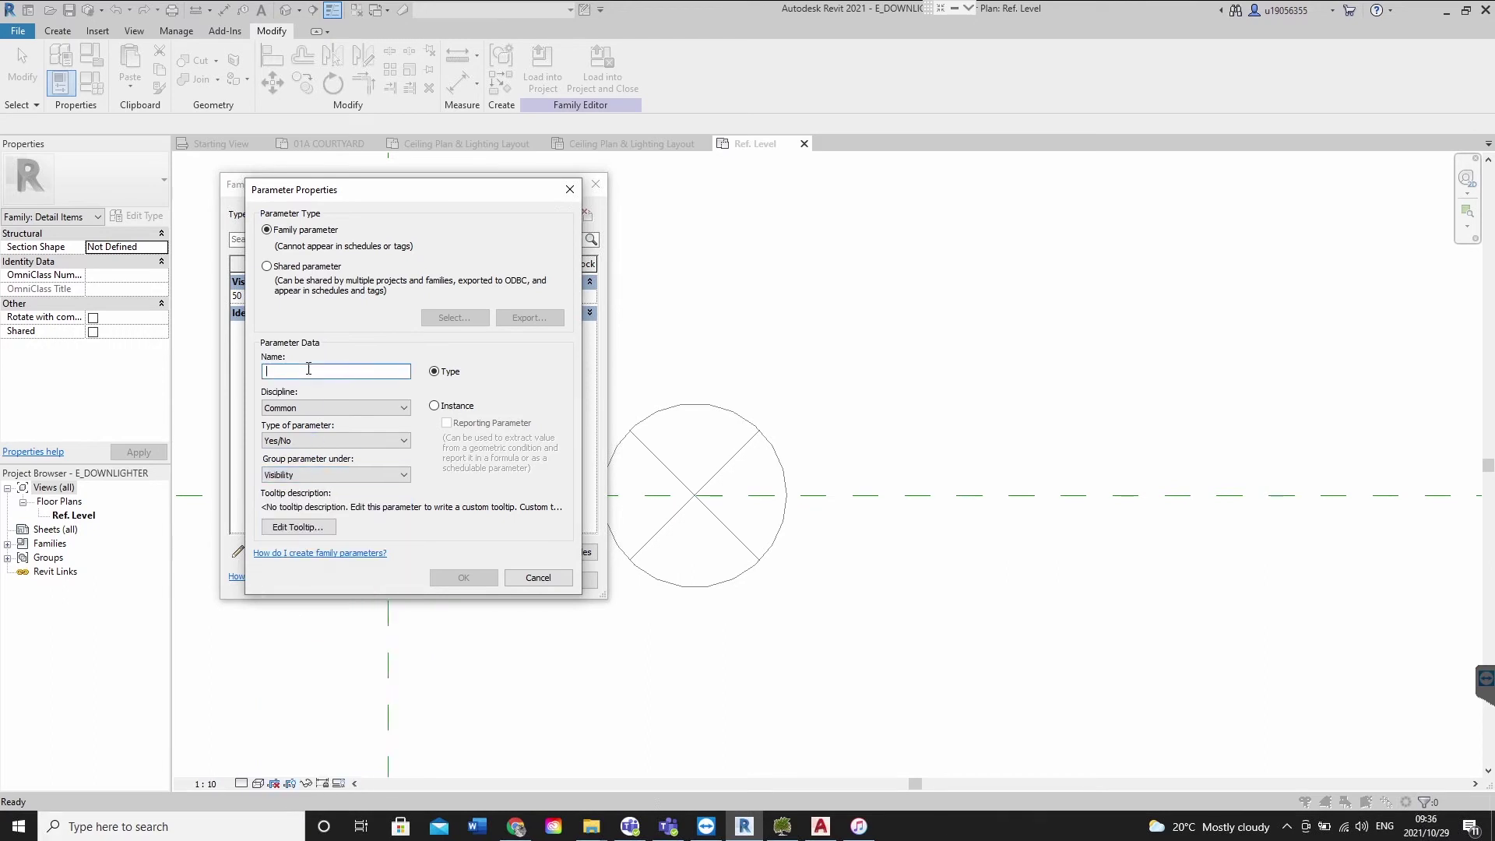
key(Escape)
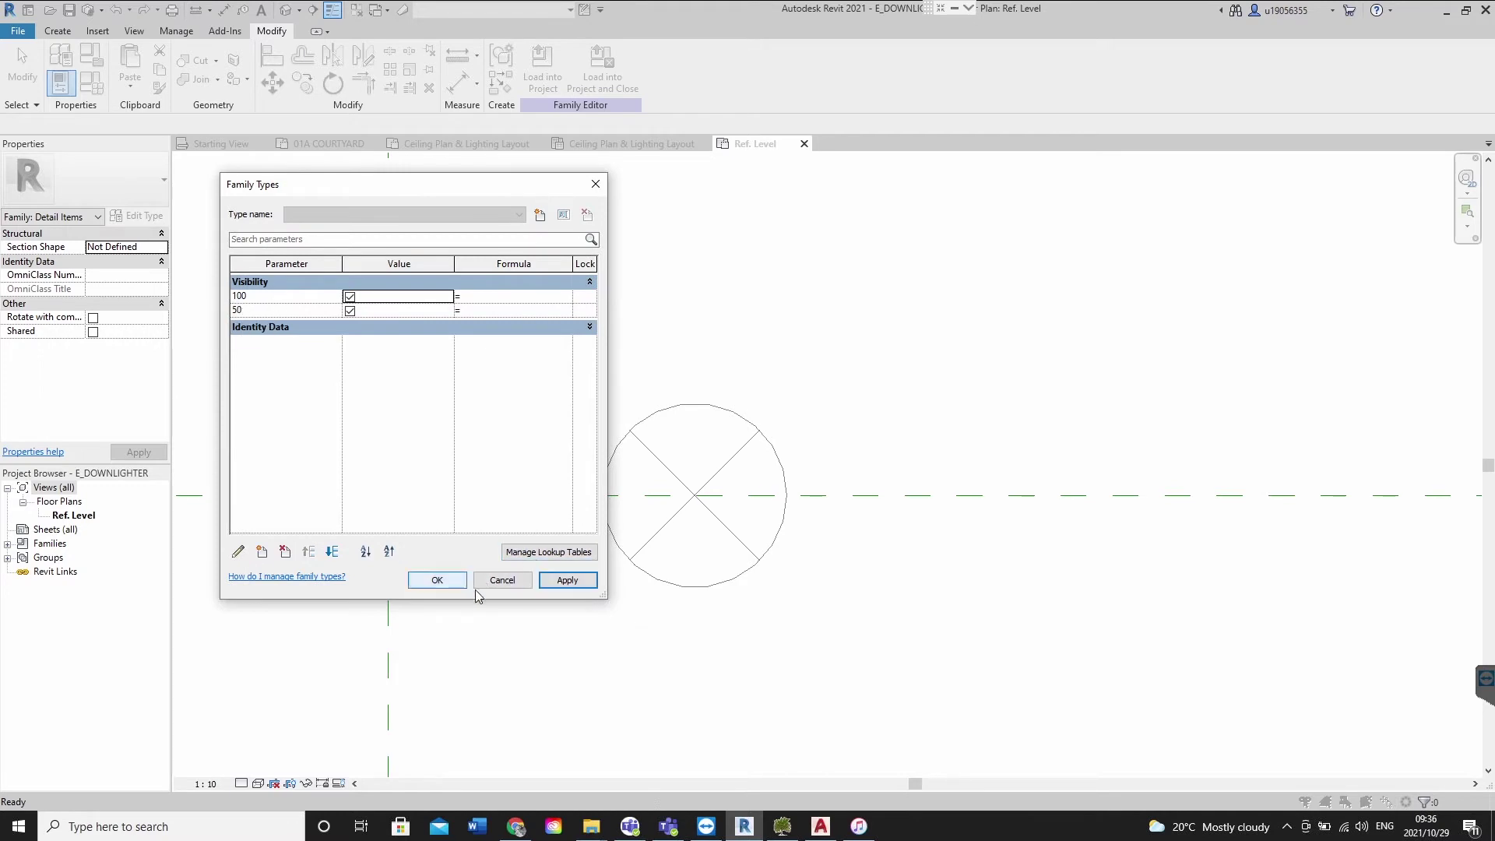
click(437, 580)
Edit the detail group 50, link the visibility of its circle and cross lines to the family parameter 50, and finish the group edit
drag(567, 335, 896, 741)
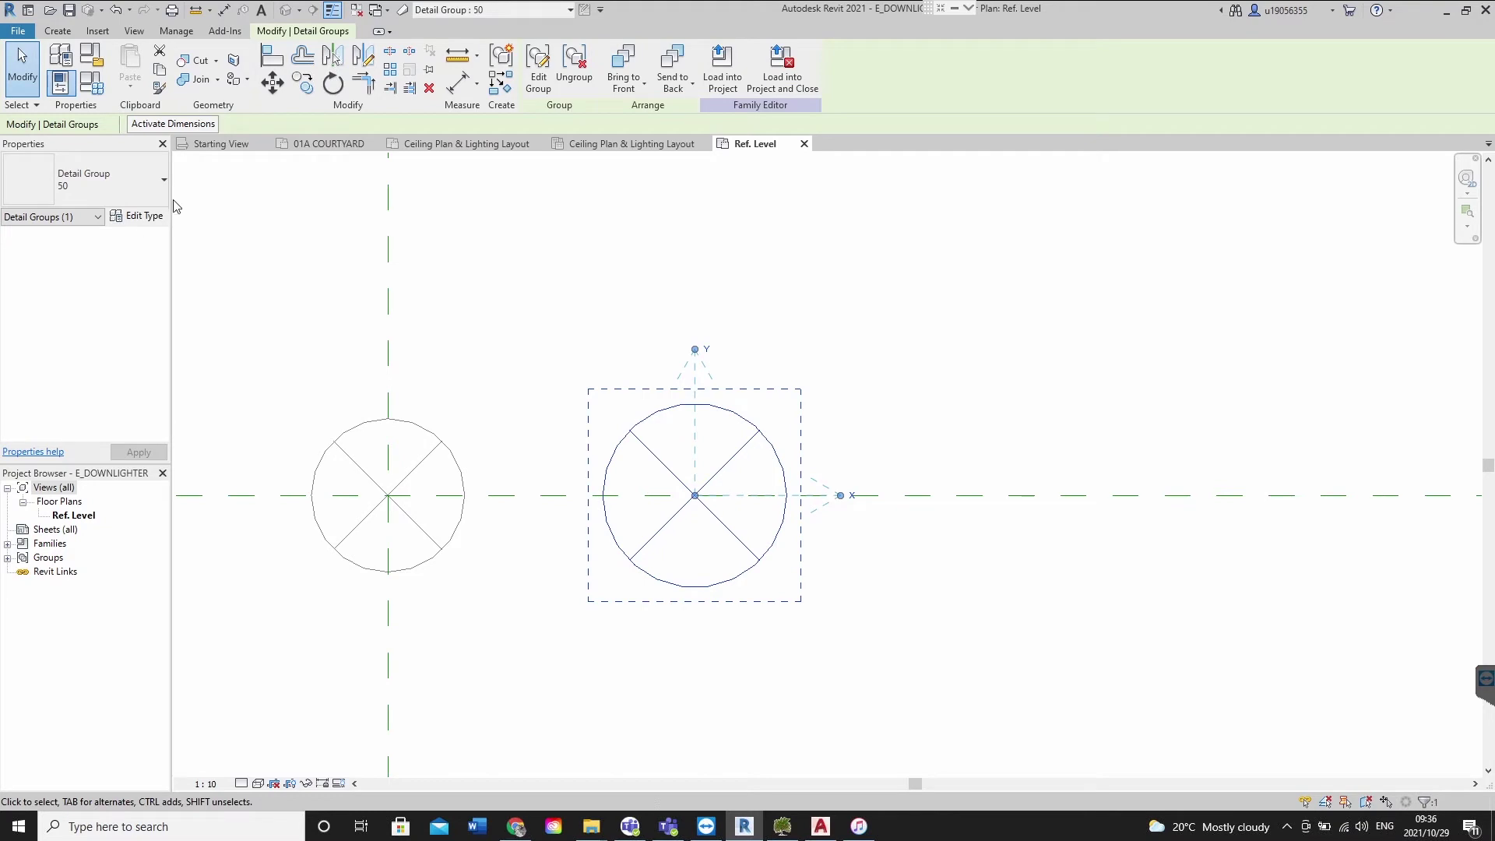
double_click(655, 409)
drag(563, 358, 956, 758)
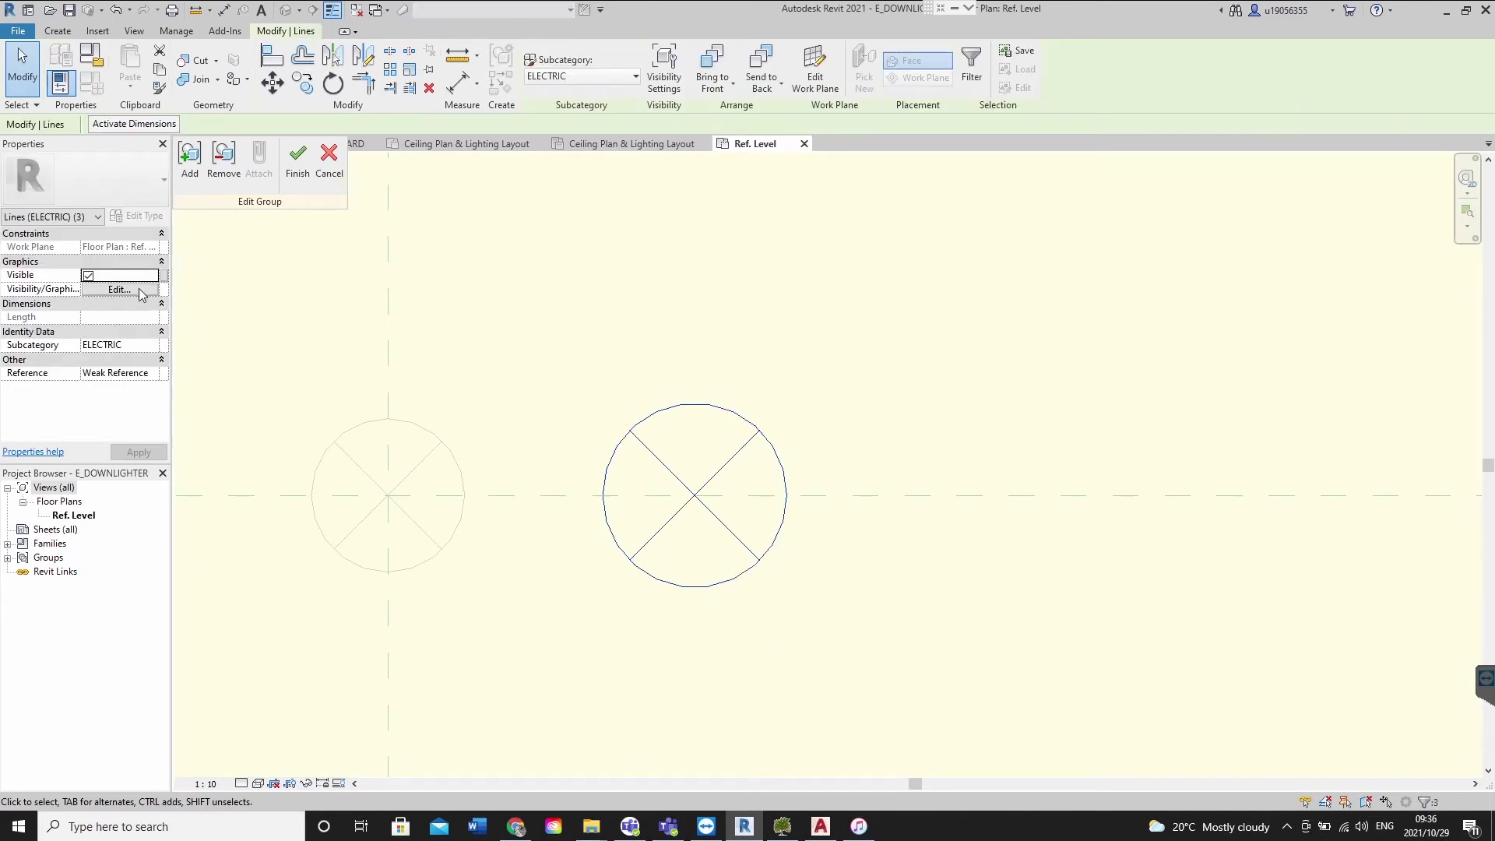
click(164, 276)
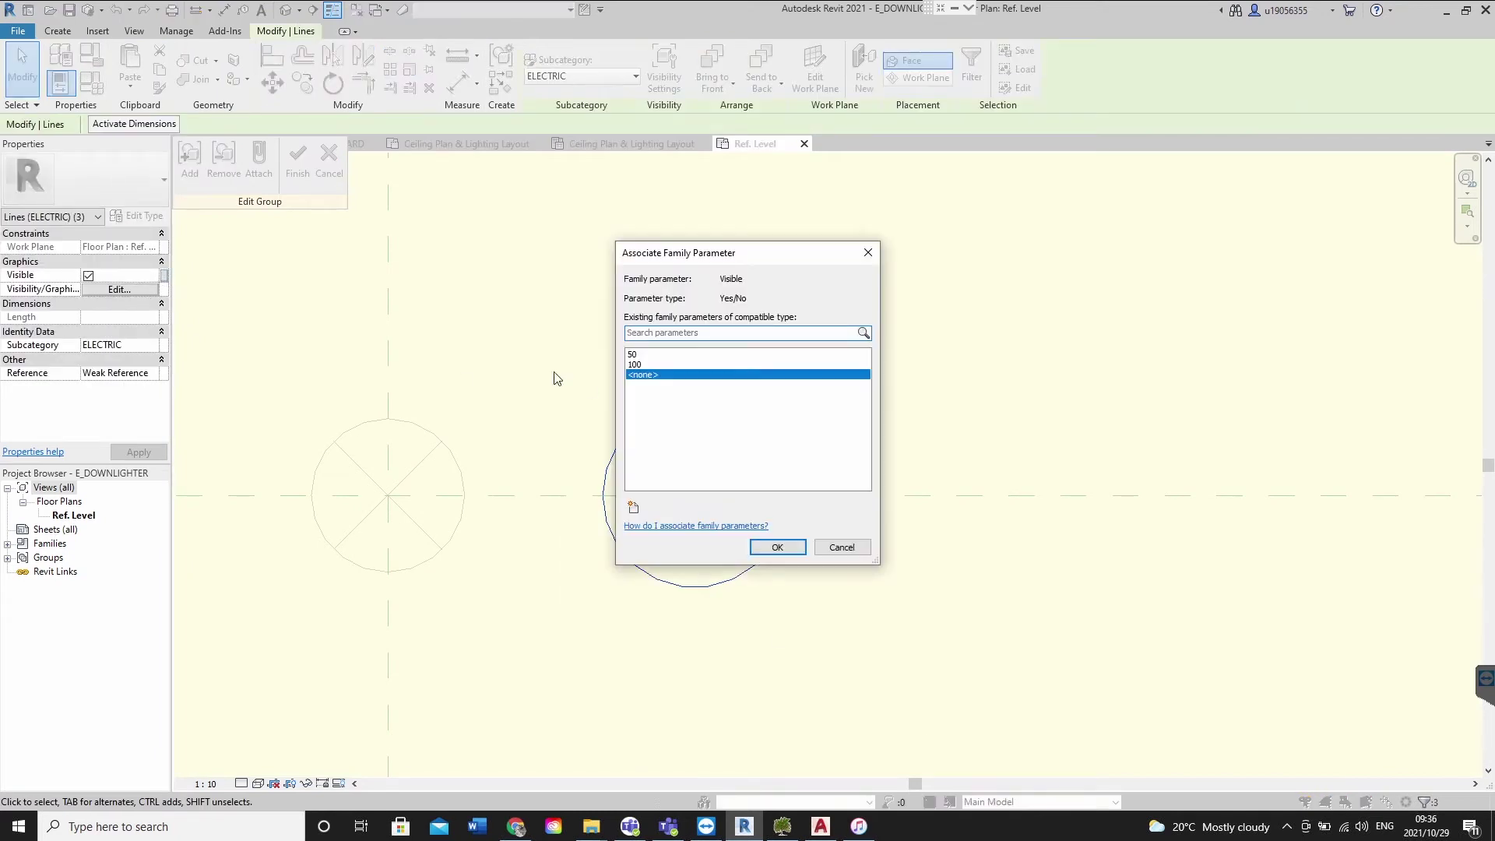
click(638, 354)
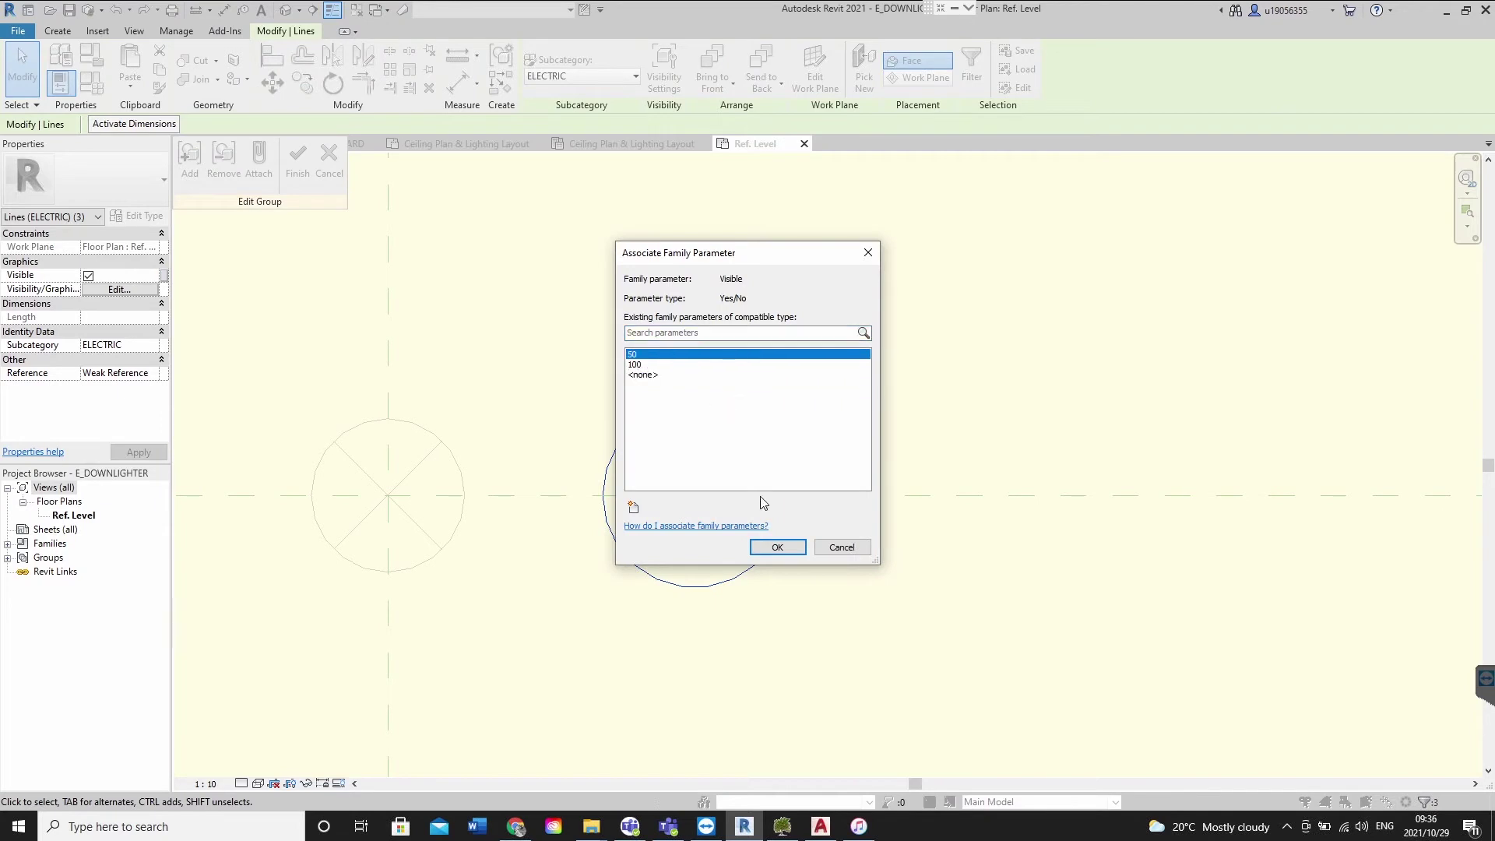
click(777, 547)
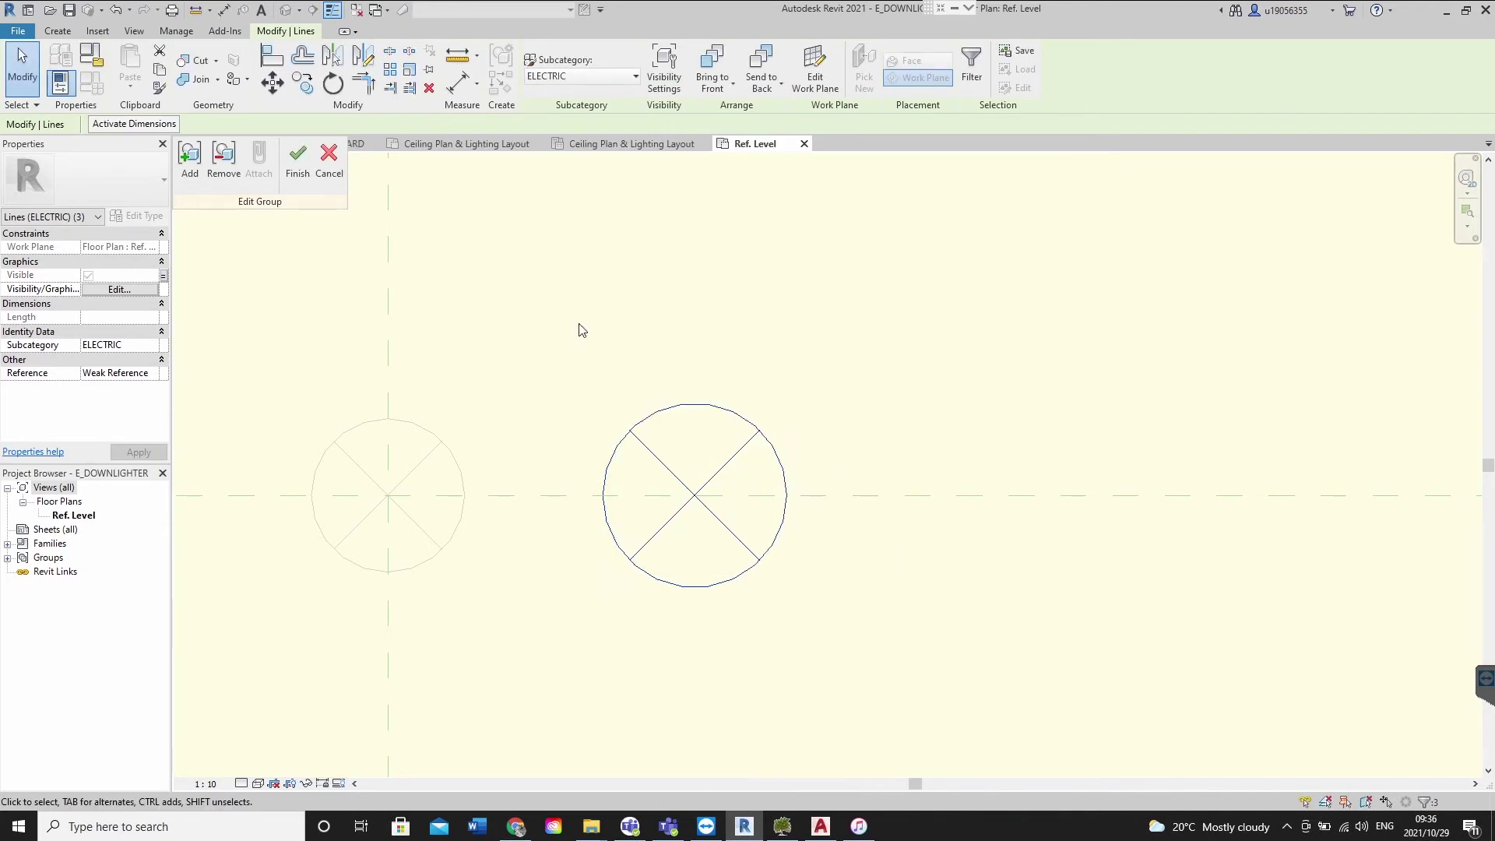
click(298, 159)
click(777, 364)
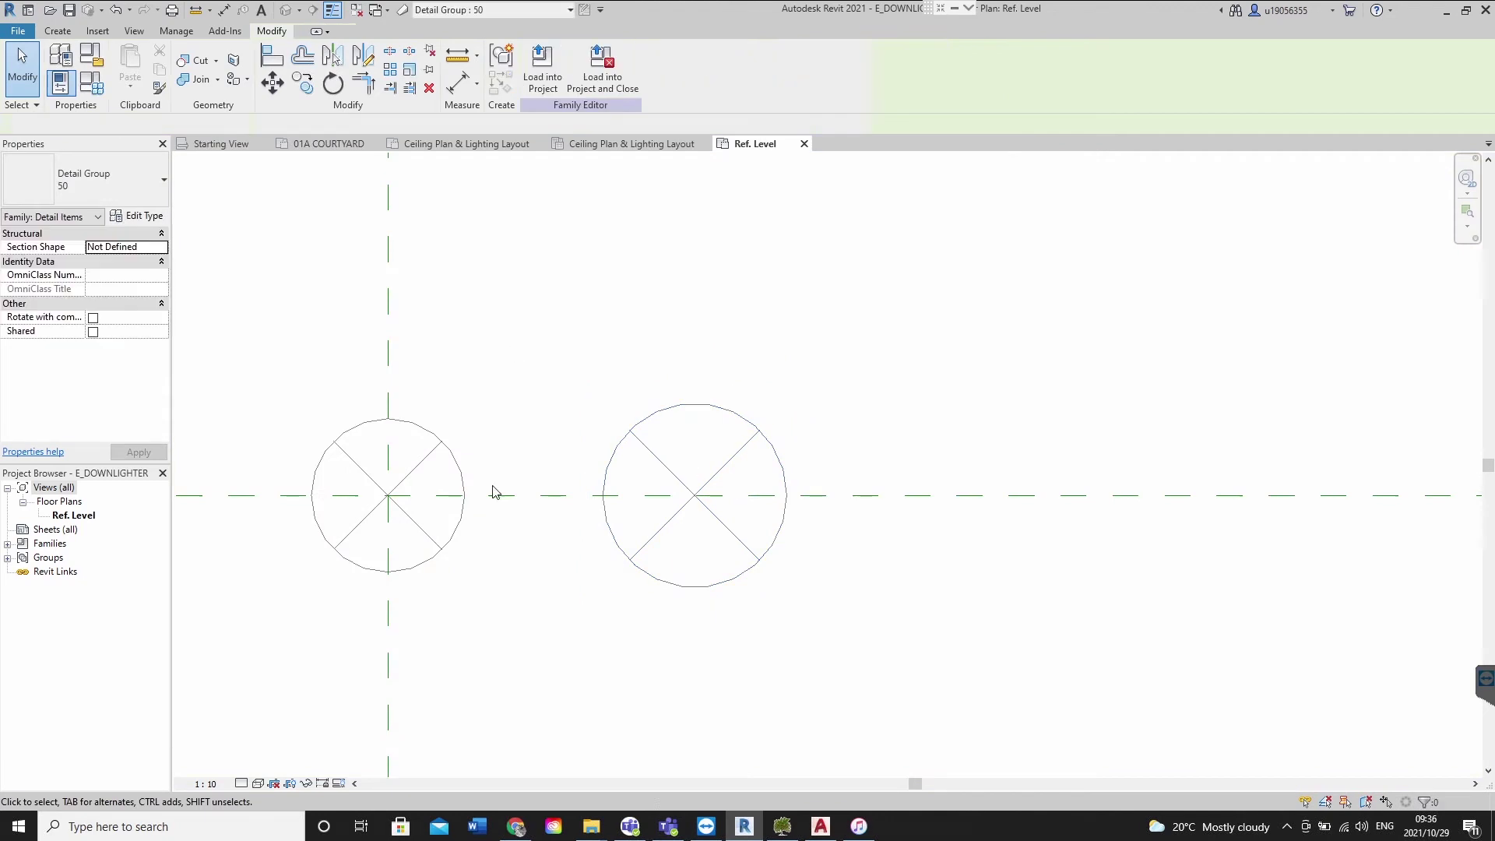
Edit the detail group 100, associate the Visible property of its lines with the family parameter 100, and finish the group edit
double_click(442, 461)
drag(250, 363, 574, 641)
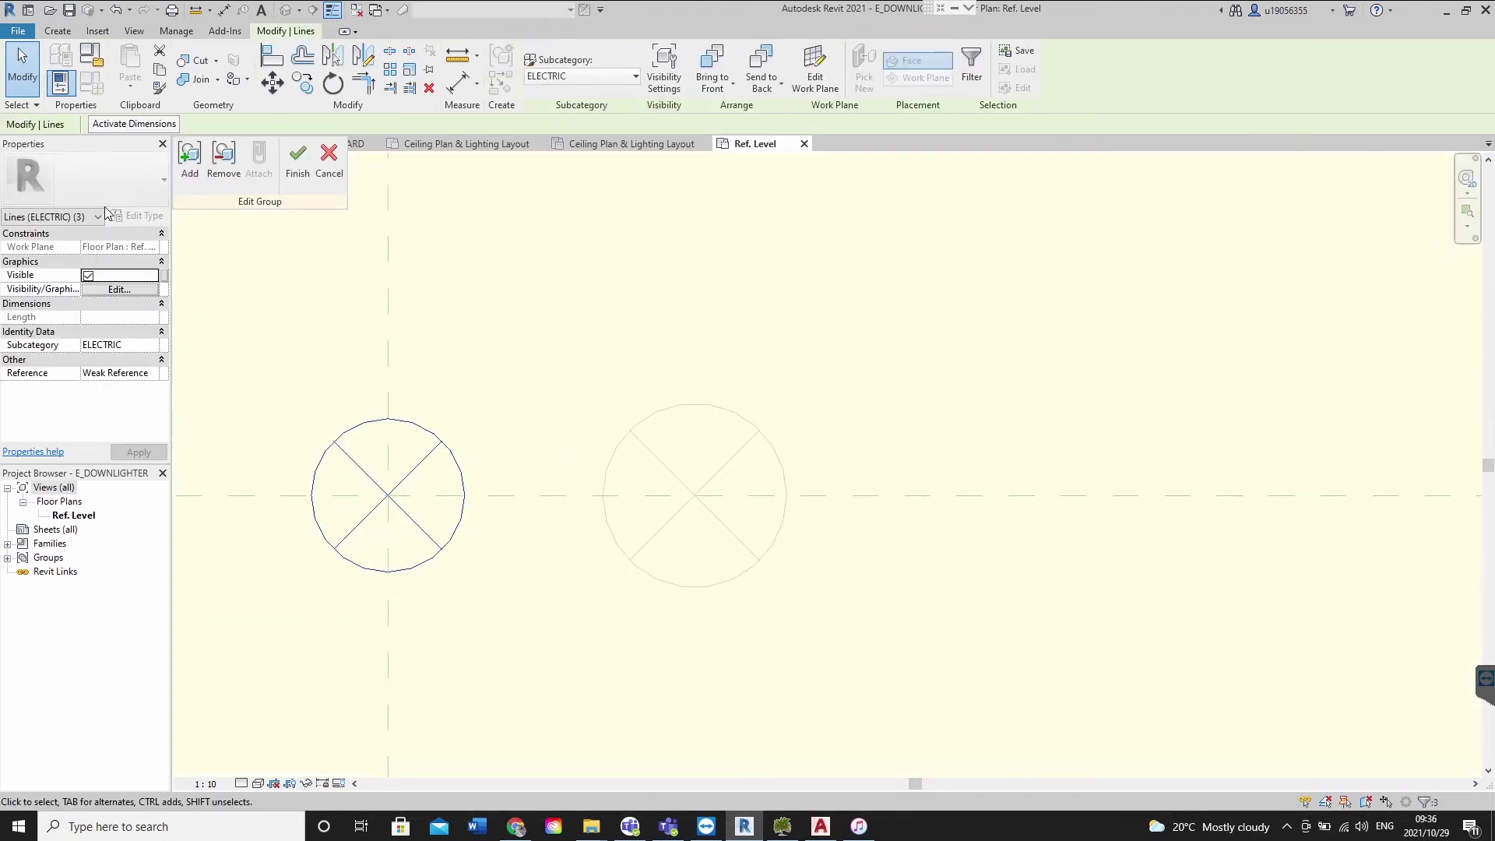
click(165, 275)
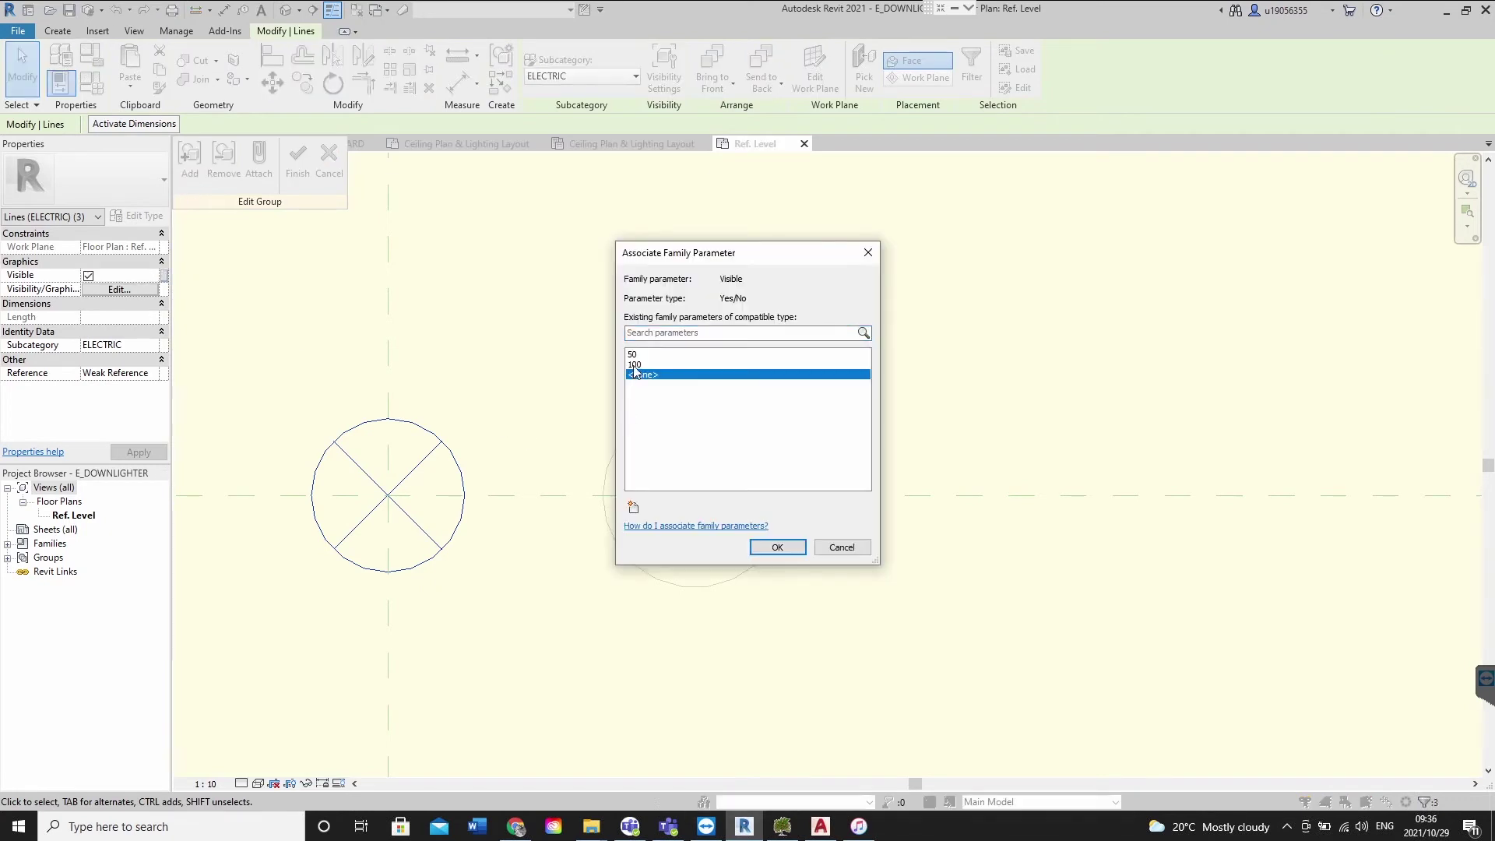
click(634, 365)
click(800, 546)
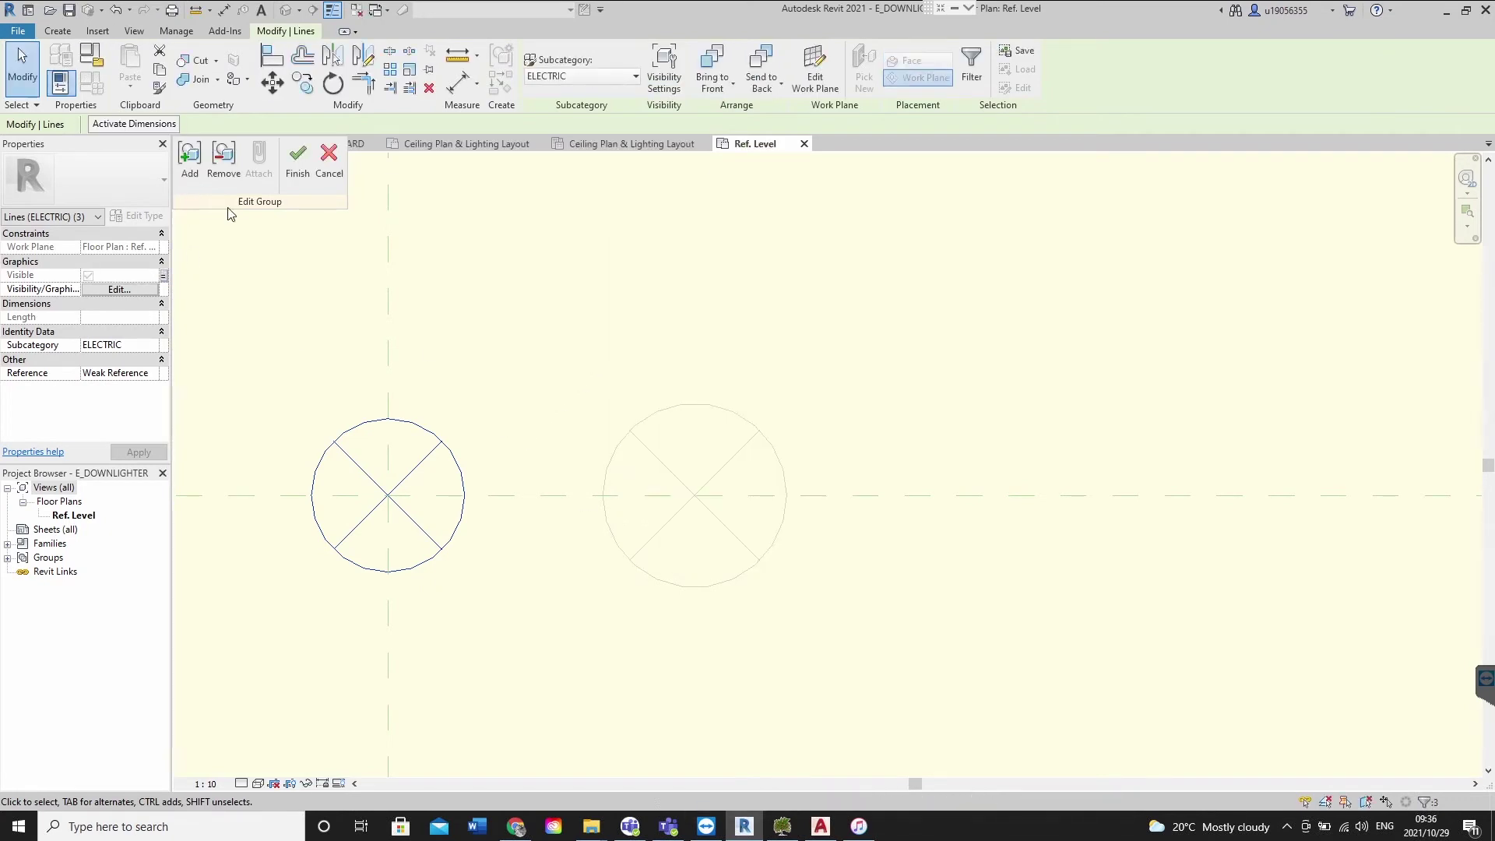
click(587, 360)
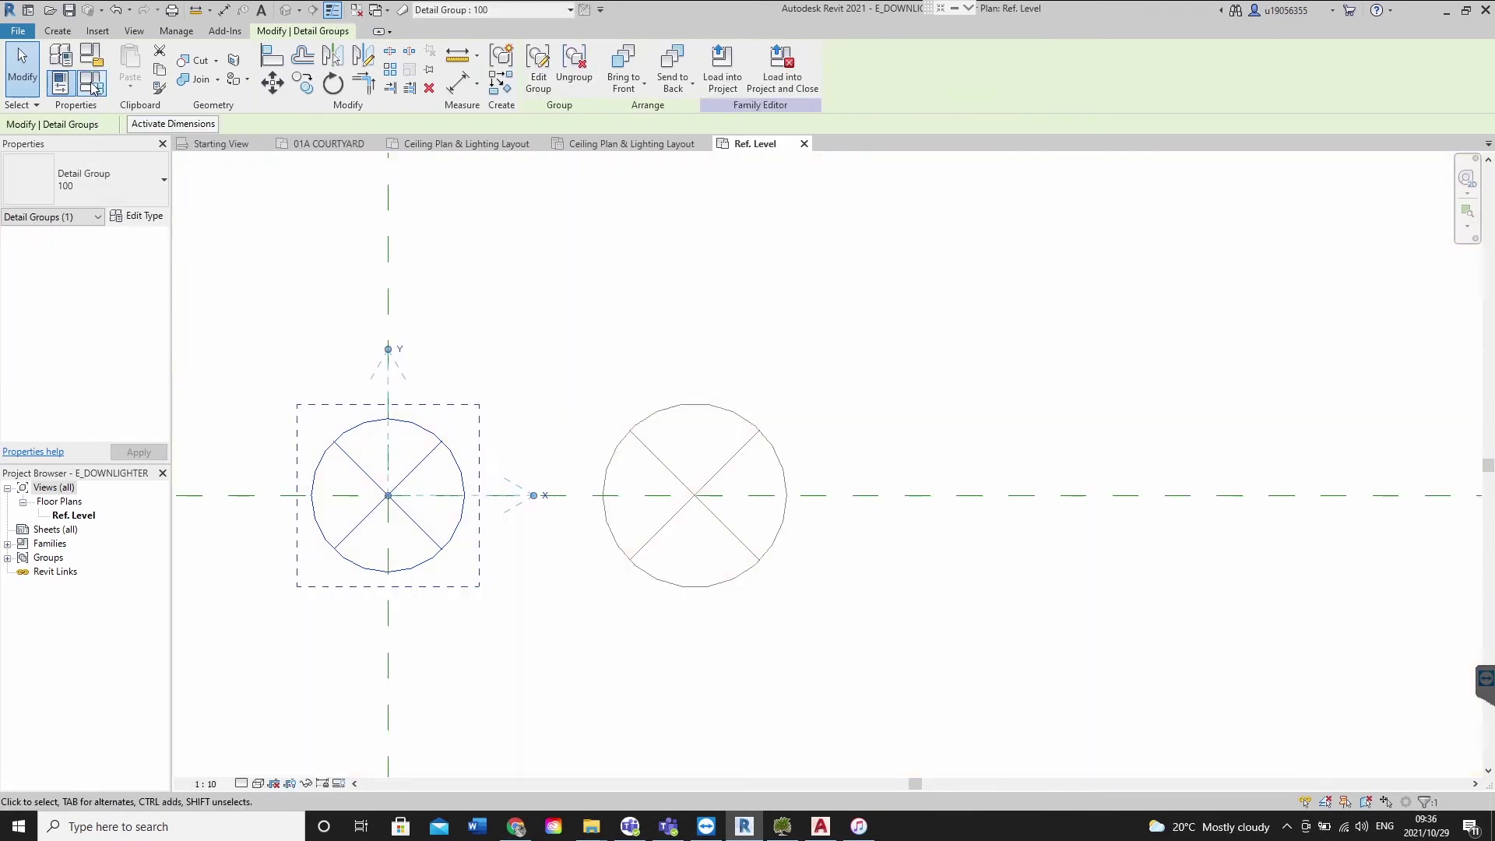
Create two new family types named Scale 50 and Scale 100
click(90, 82)
click(541, 216)
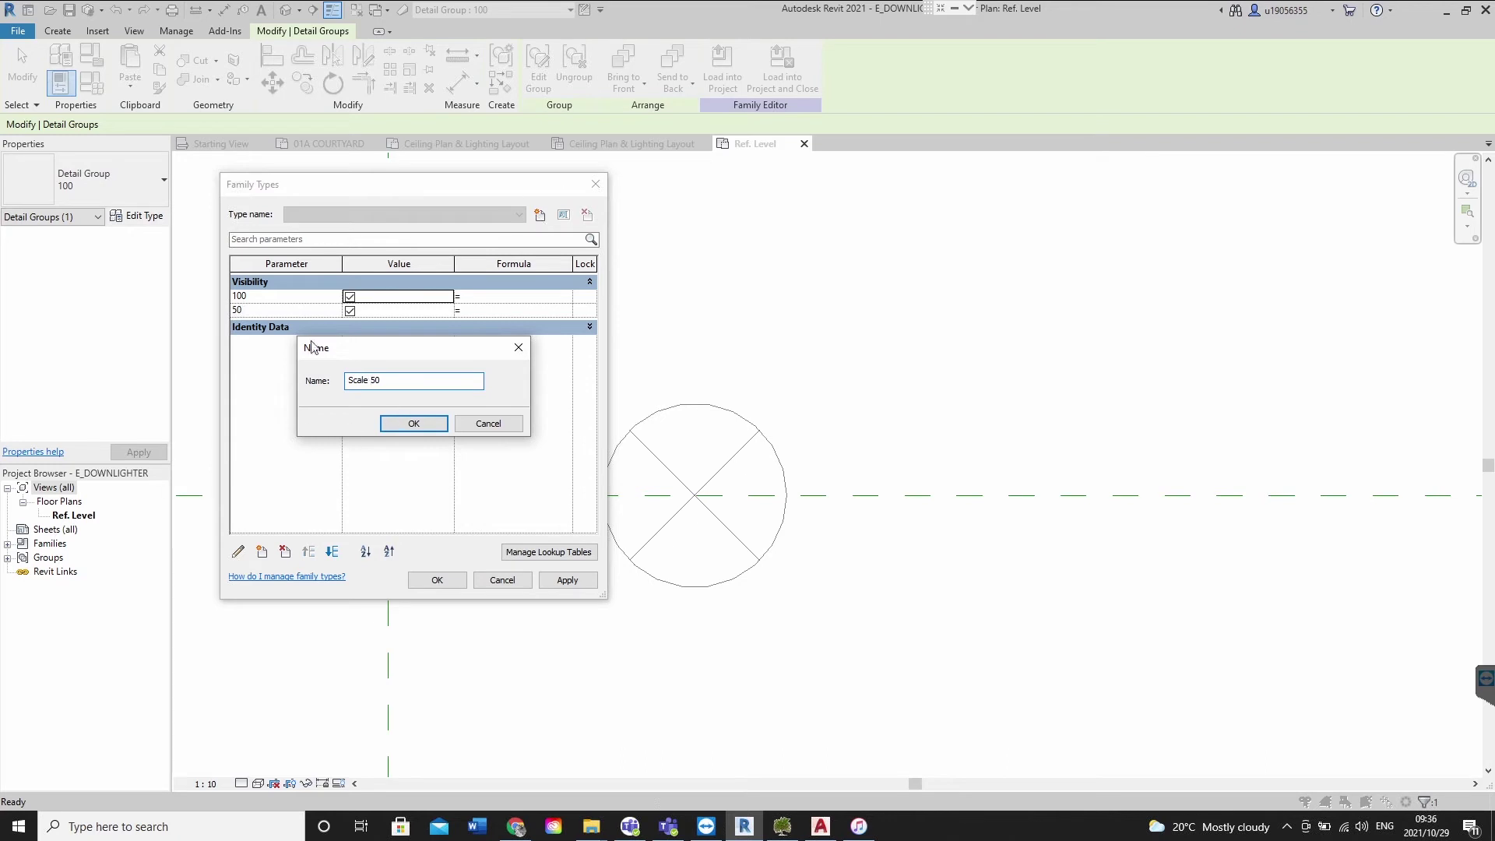
click(413, 425)
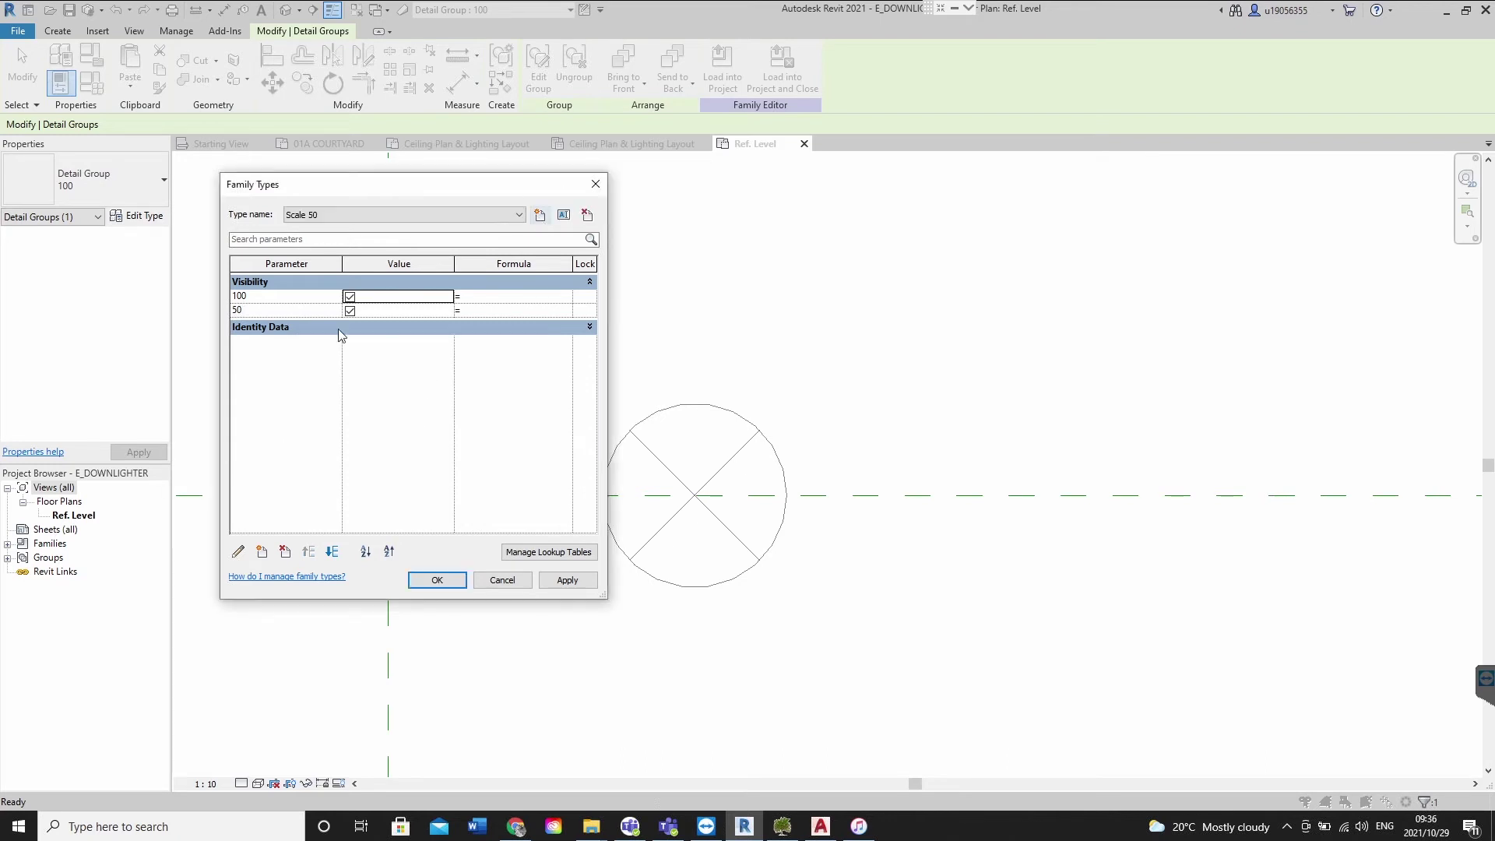
click(540, 215)
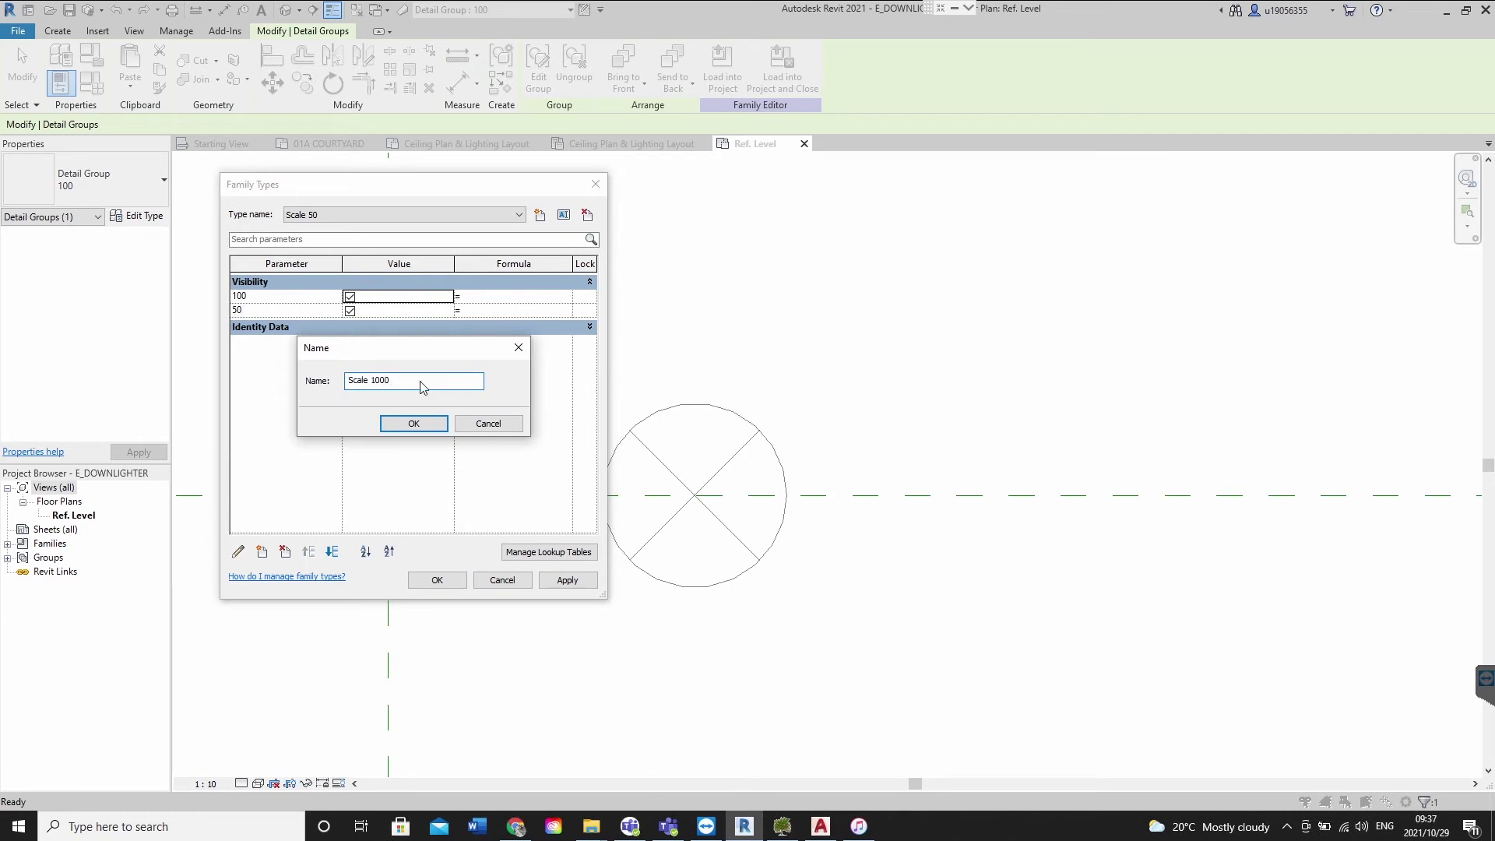
click(396, 426)
Turn off the 100 parameter for type Scale 50 and the 50 parameter for type Scale 100, and accept the family types
click(343, 216)
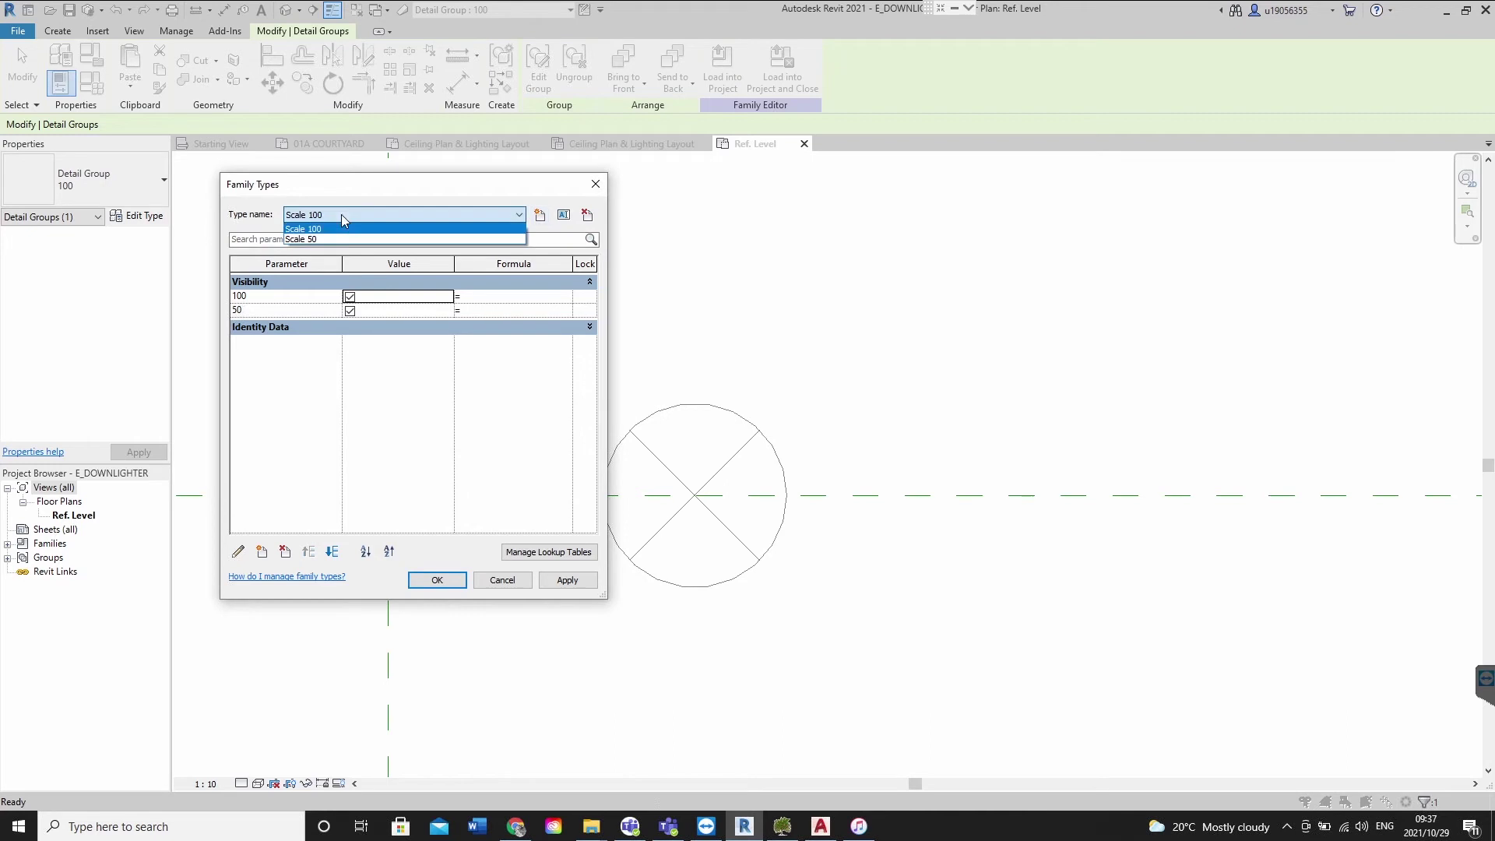
click(307, 239)
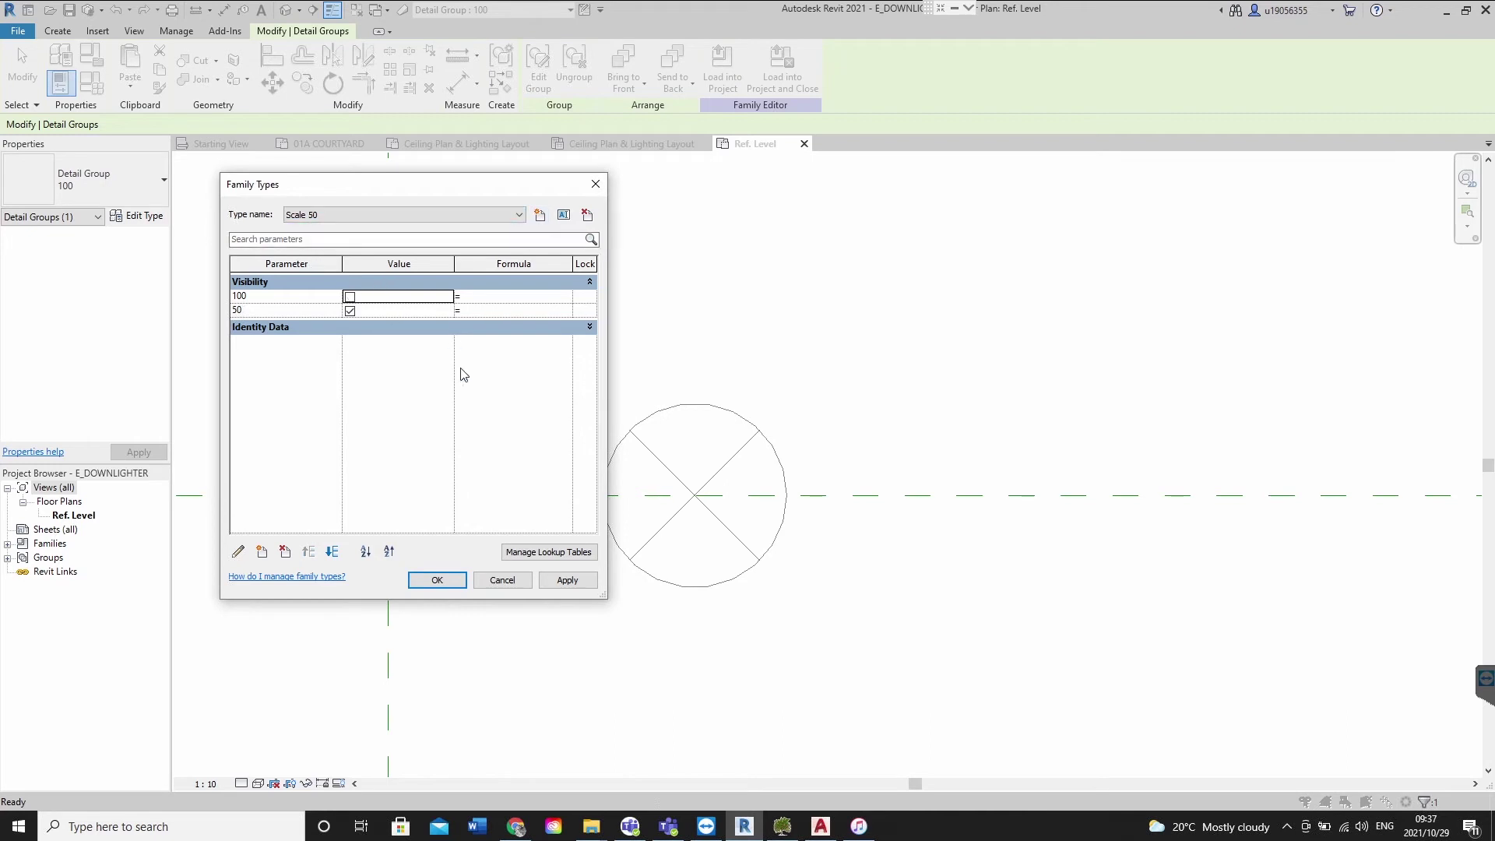
click(374, 215)
click(340, 228)
click(349, 311)
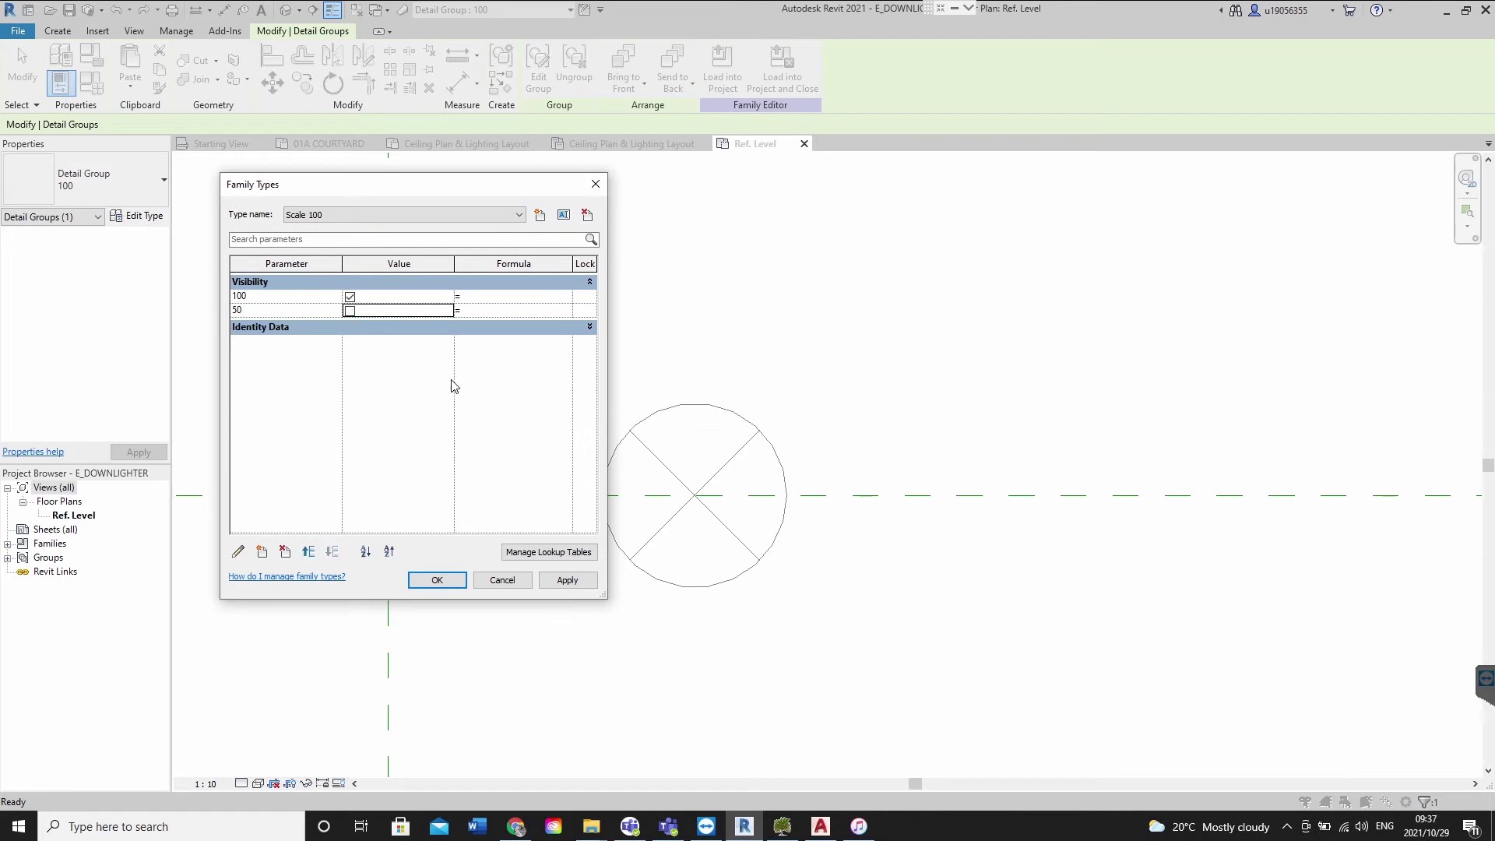
click(567, 580)
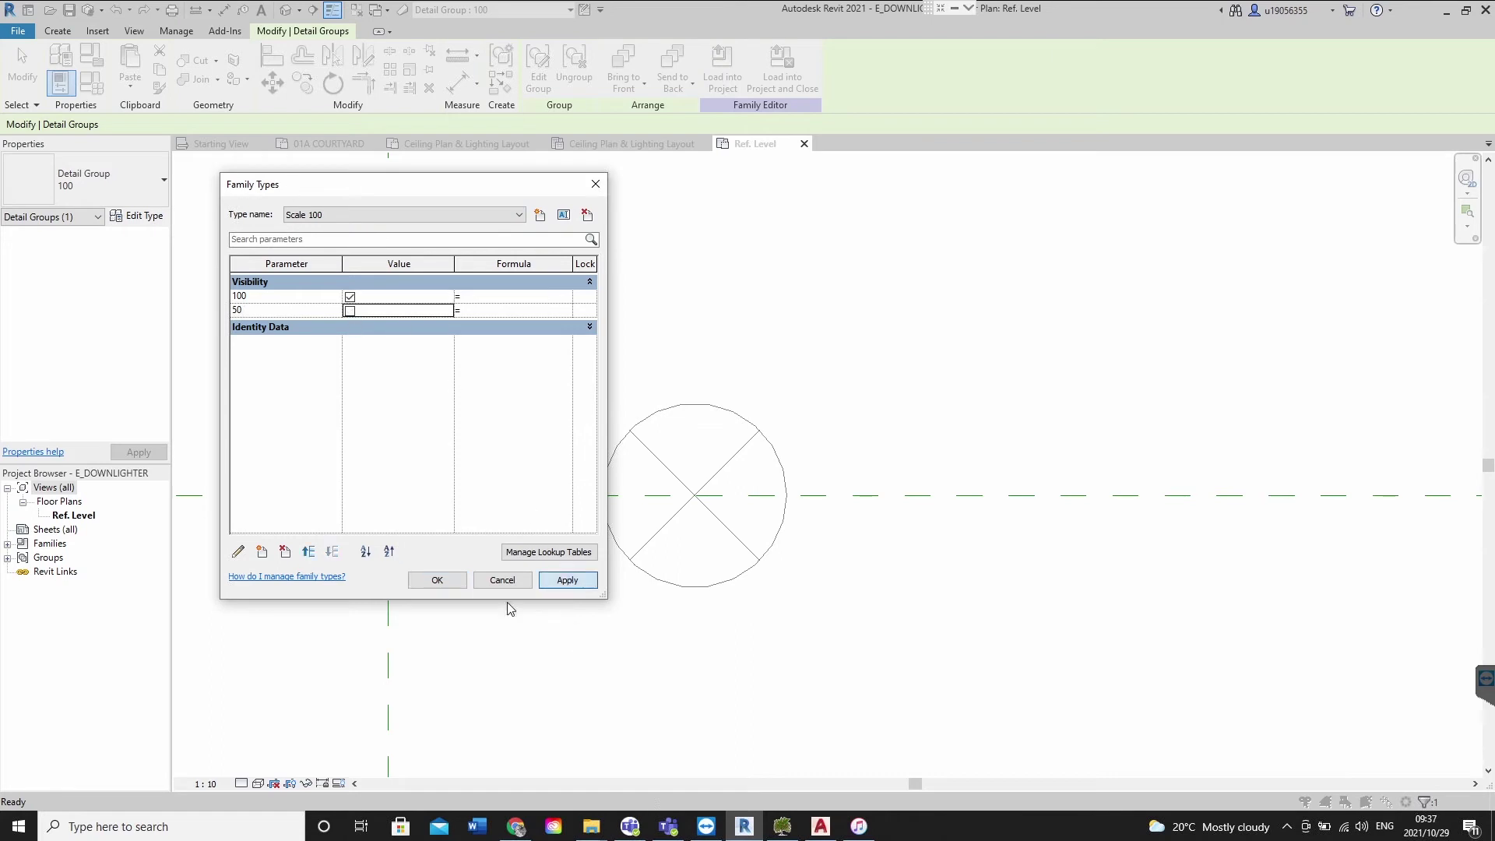
click(437, 580)
Examine the type properties of the detail group 50 and close them without changes
drag(549, 305, 864, 689)
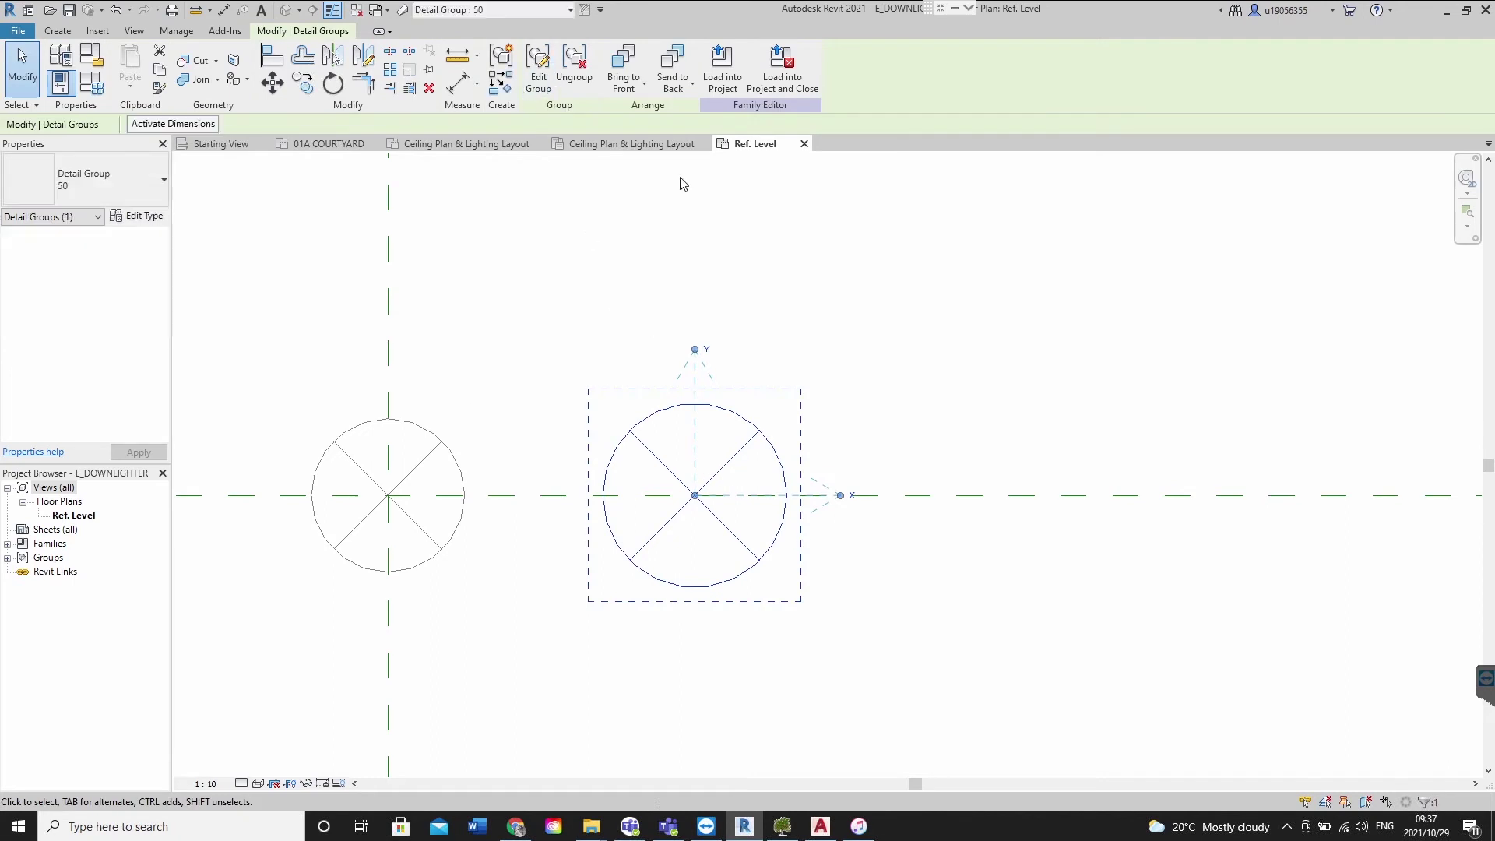
click(144, 217)
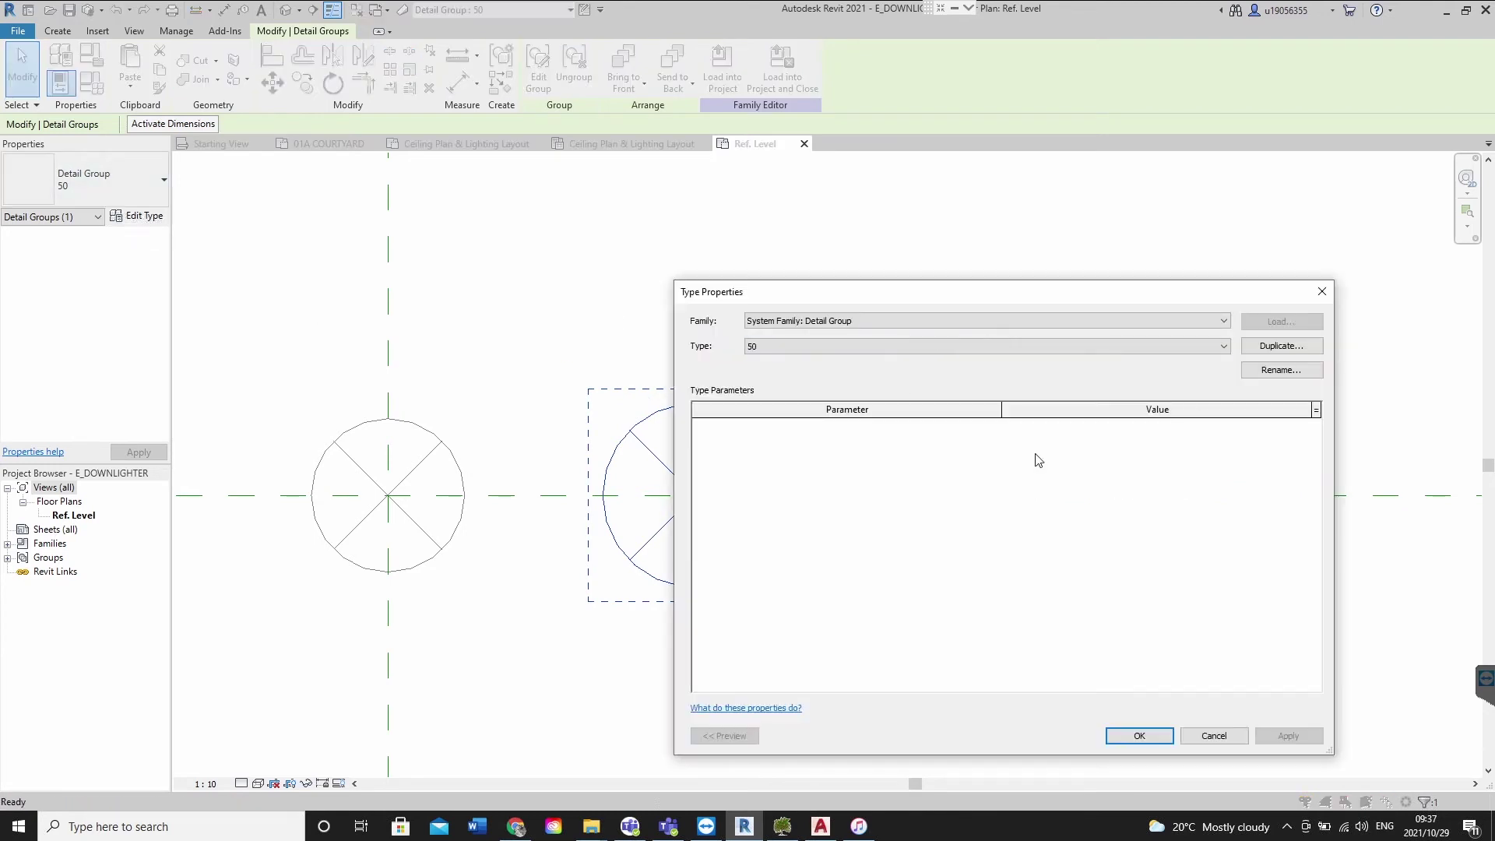
click(1323, 293)
click(876, 317)
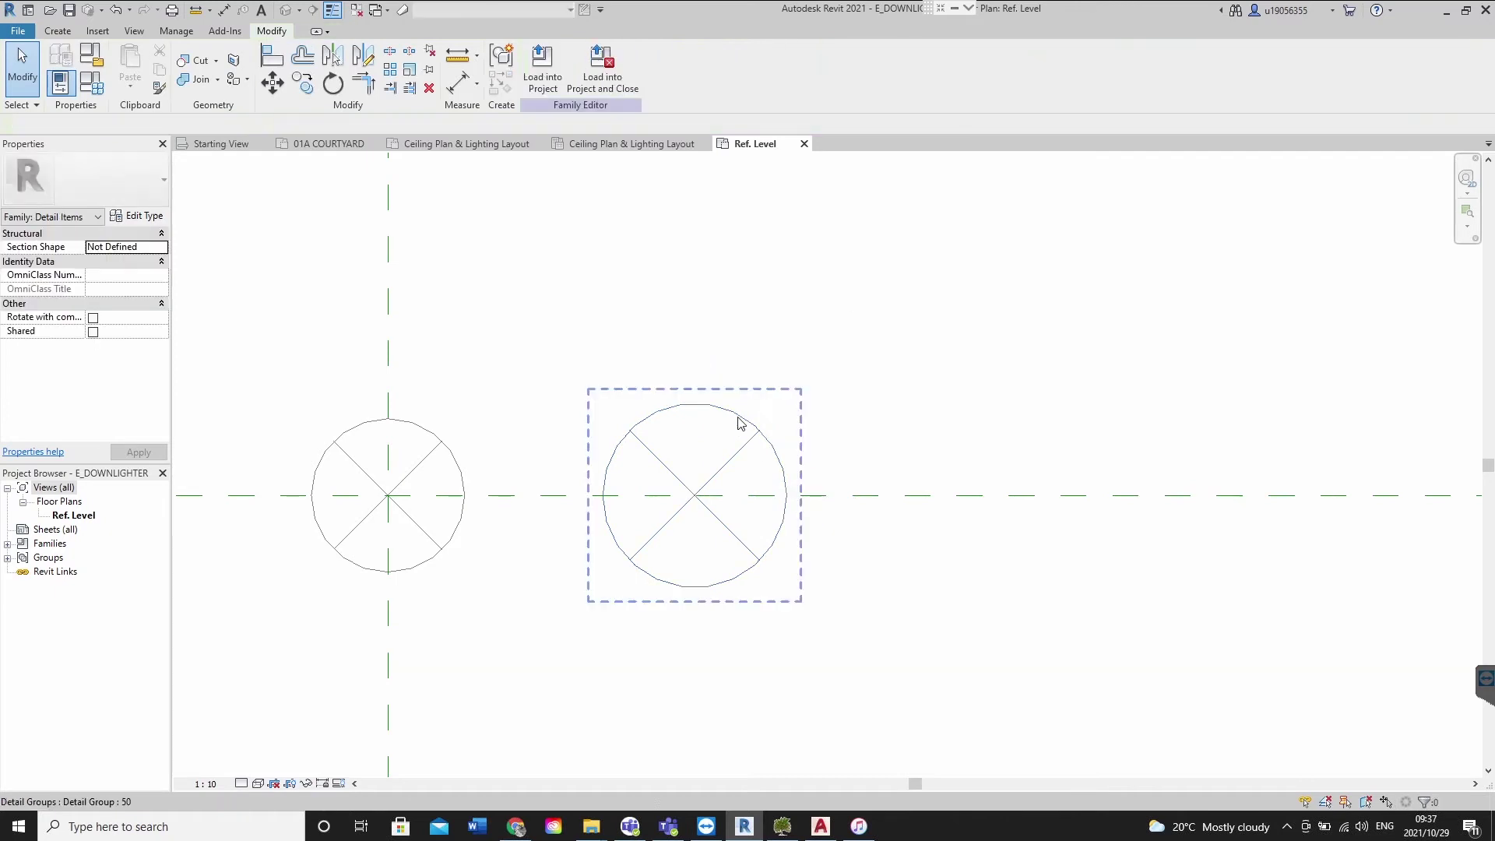
Check which family parameter controls the visibility of the lines inside the detail group 50
double_click(738, 422)
drag(564, 355, 988, 750)
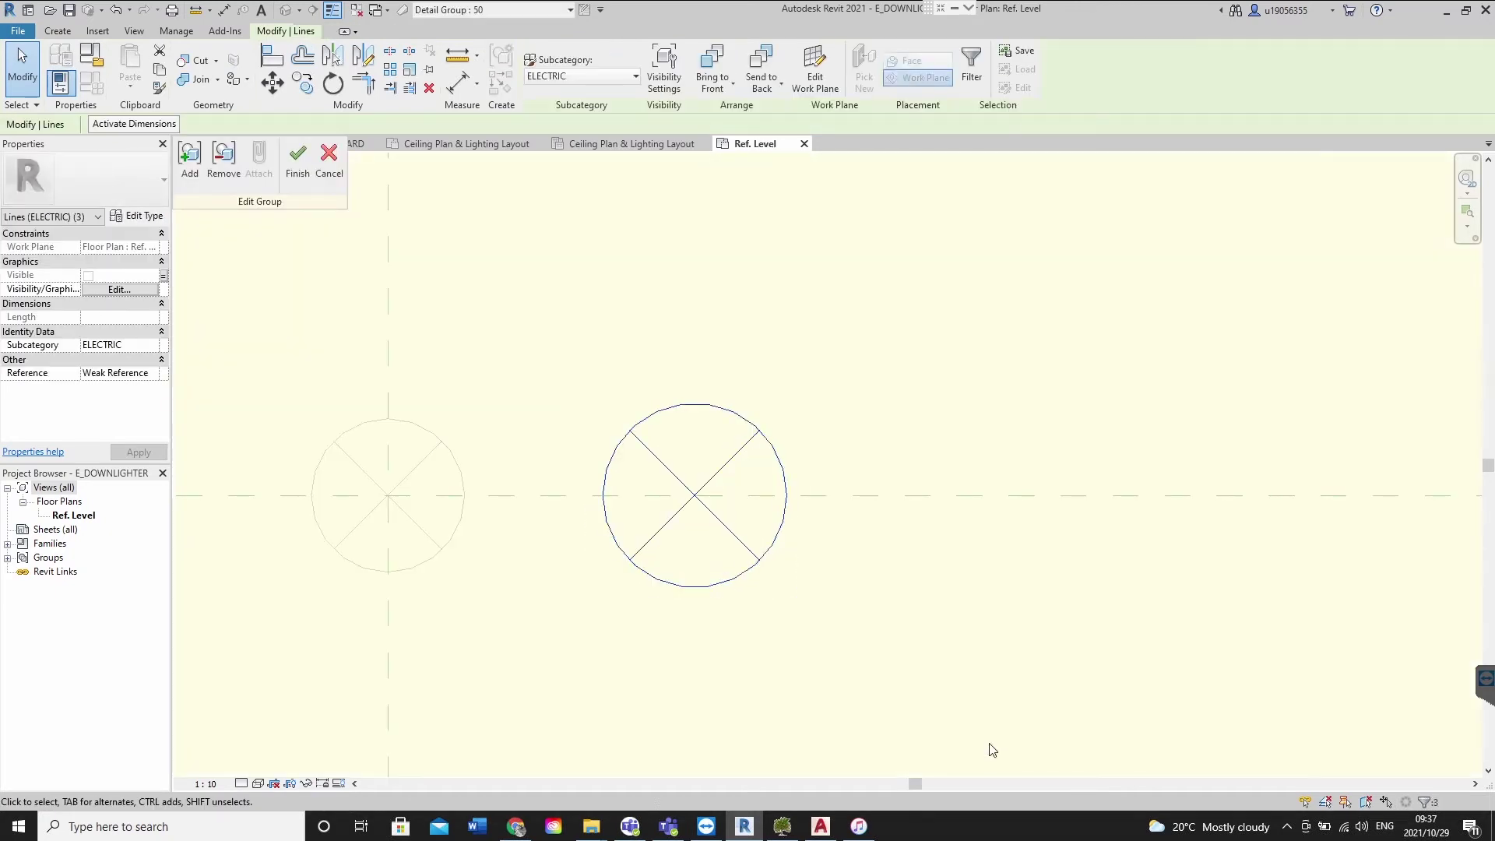
click(164, 277)
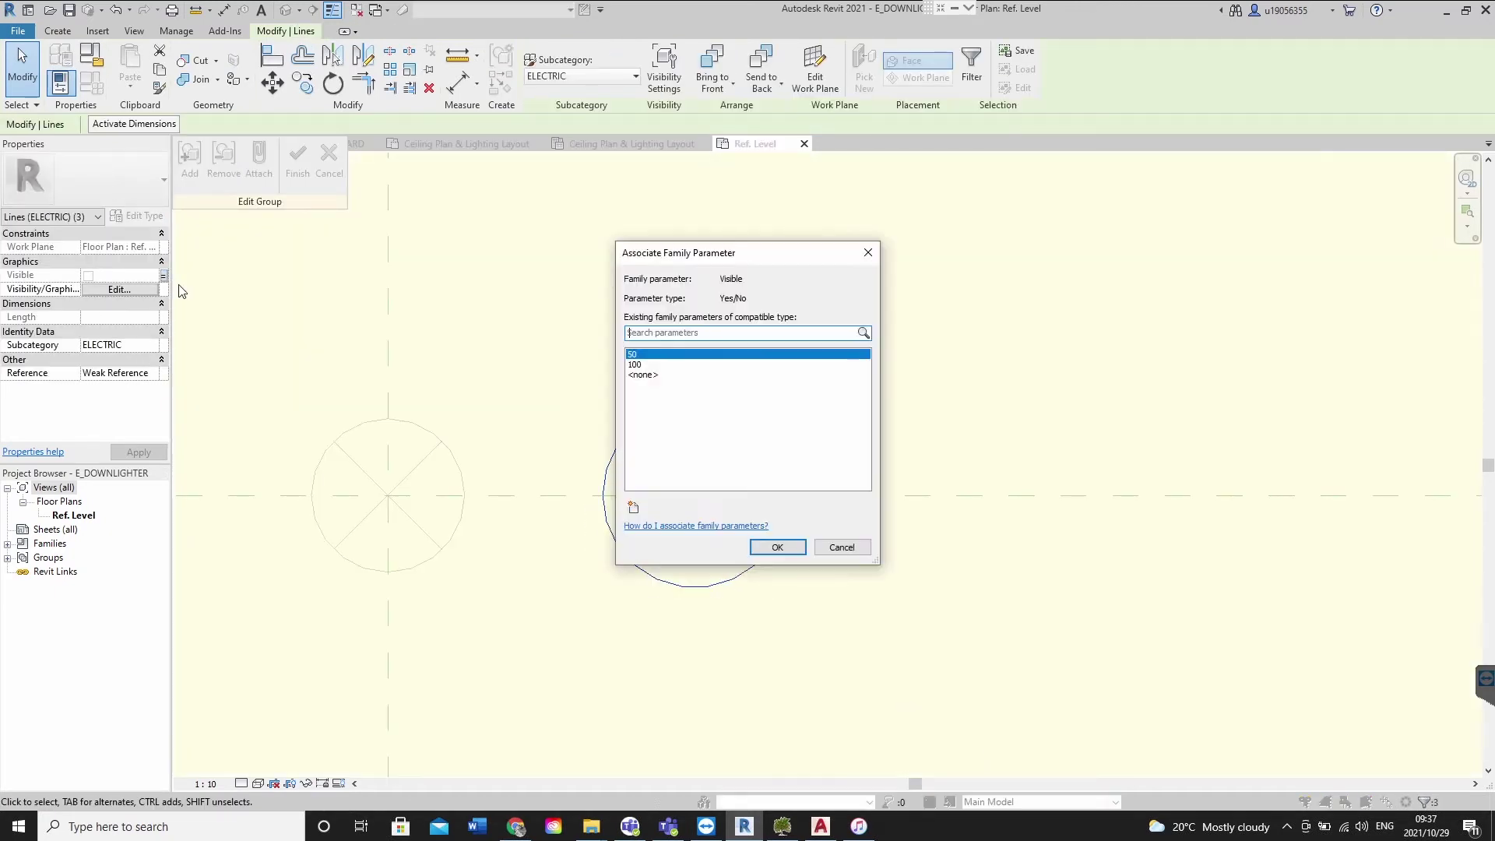
key(Return)
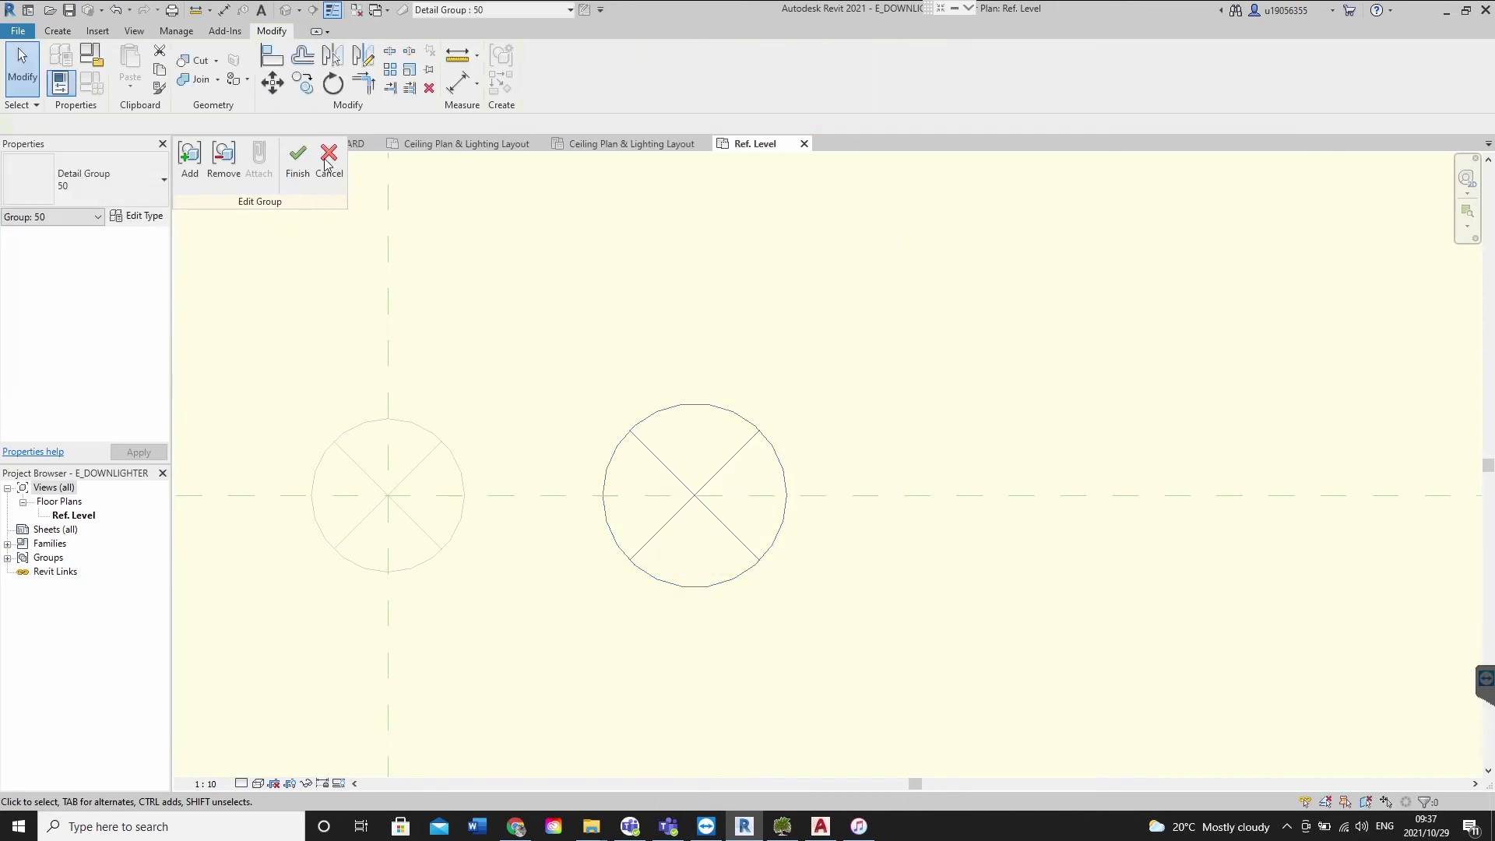
click(298, 160)
click(807, 325)
Move the detail group 50 by its centre onto the intersection of the reference planes, over the smaller symbol
click(701, 500)
key(m)
key(v)
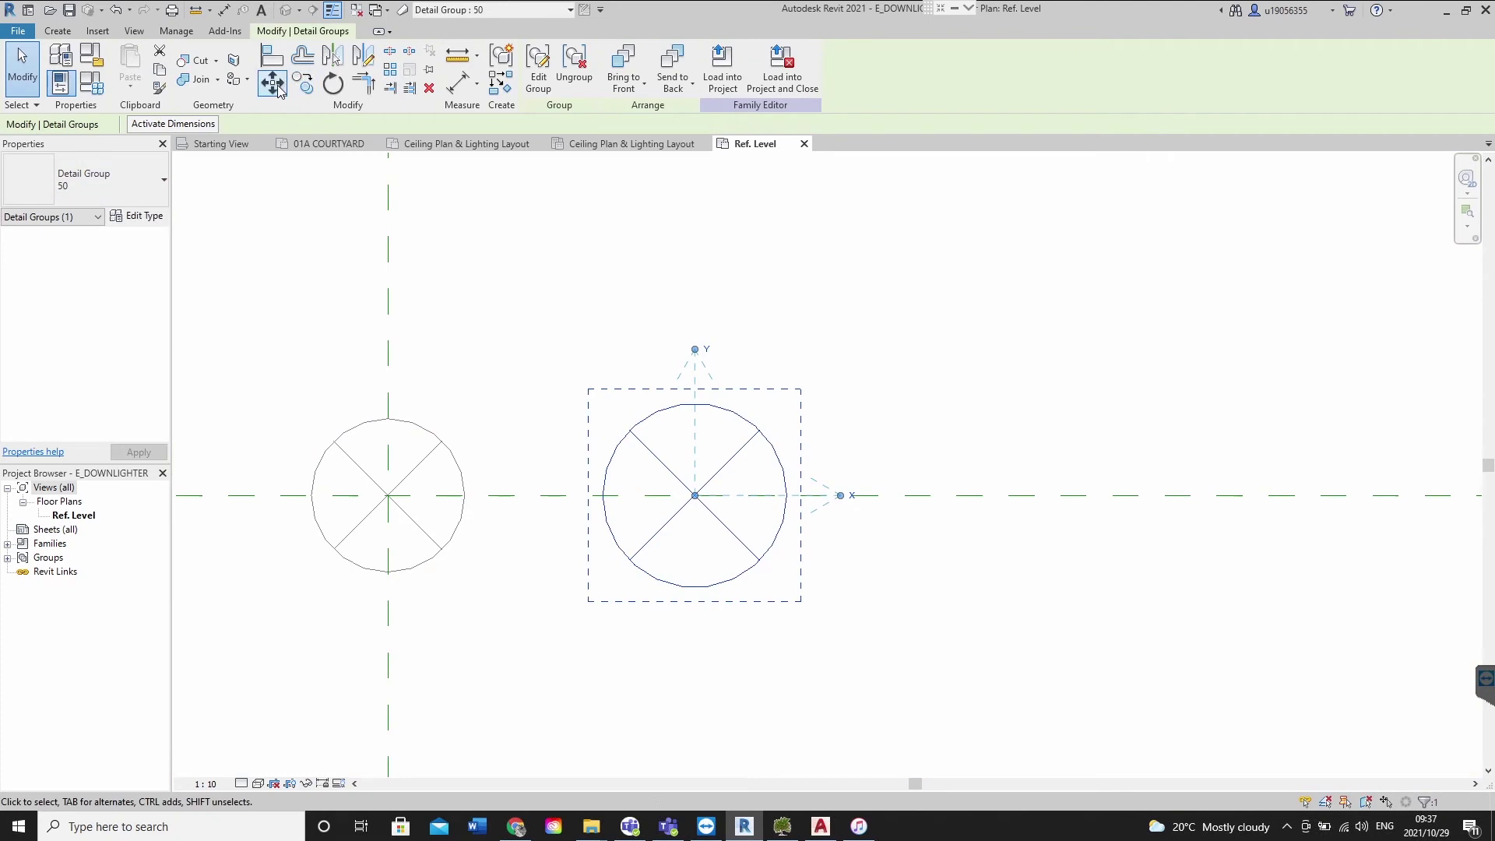
click(695, 496)
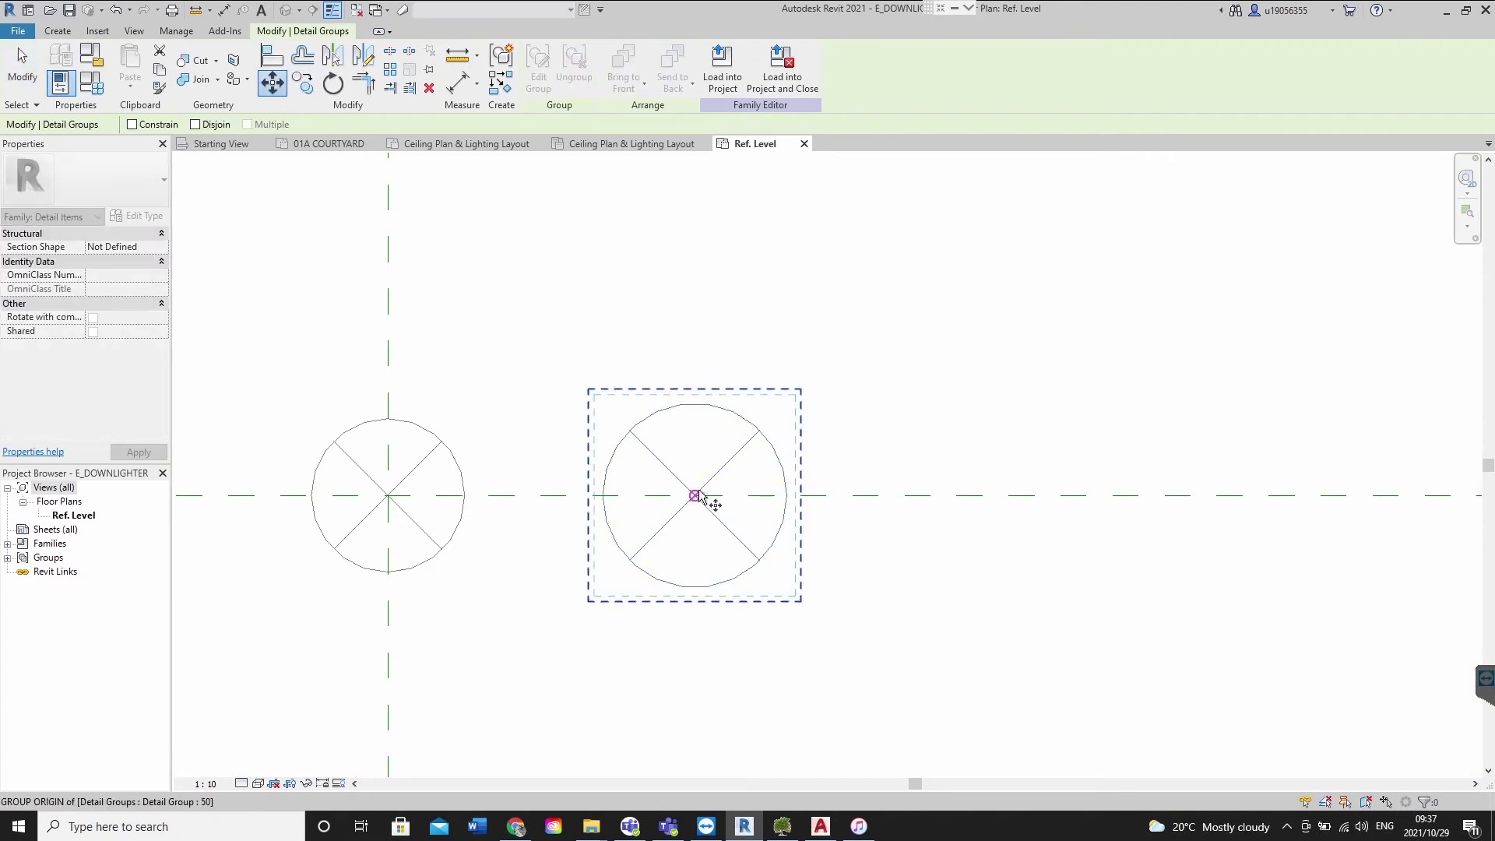
click(388, 495)
key(Escape)
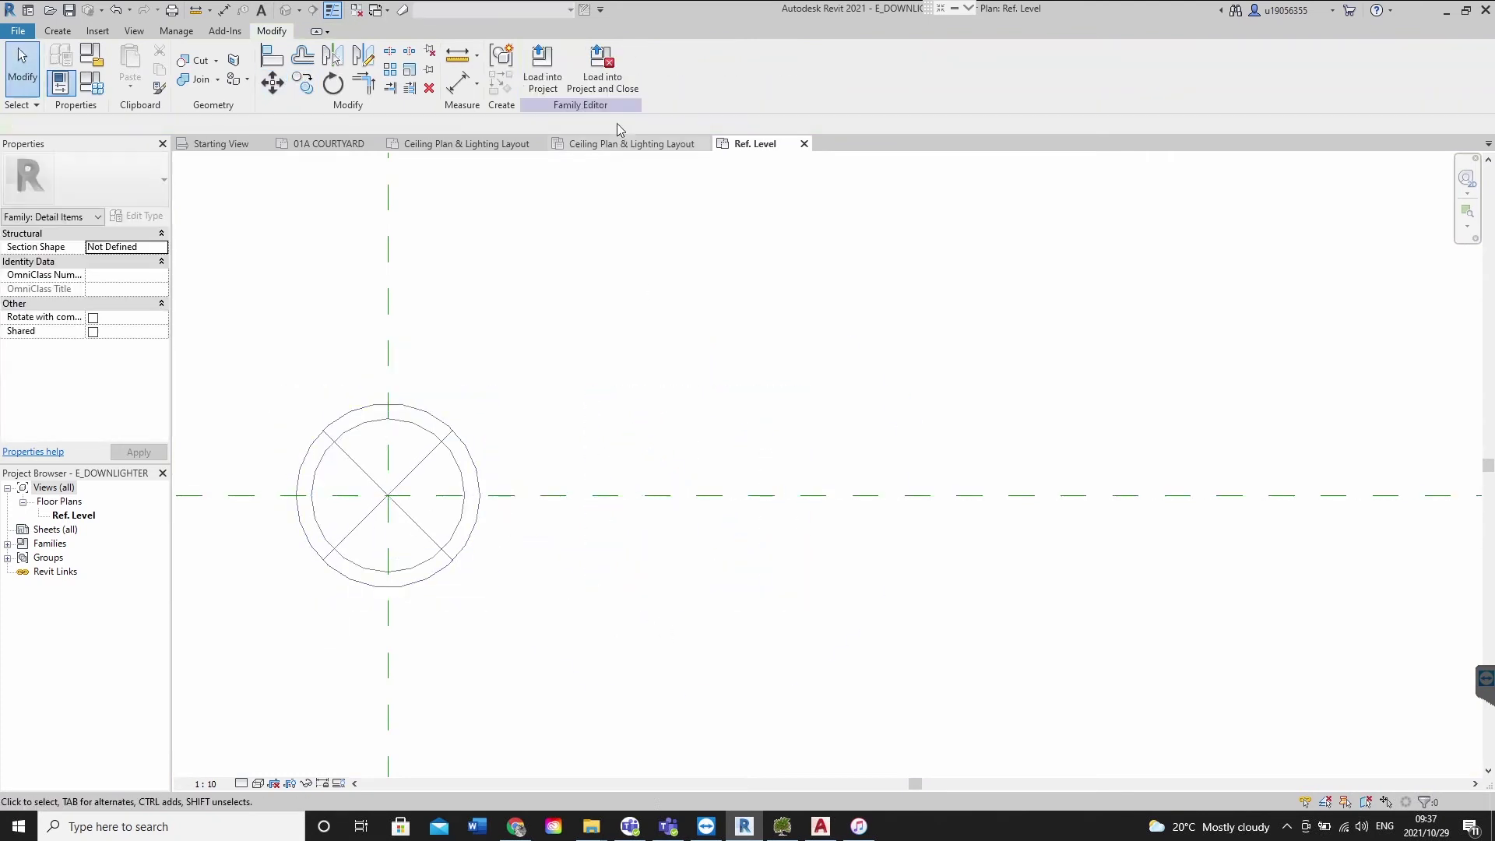
Load the E_DOWNLIGHTER family into the project, overwriting the existing version and its parameter values
click(543, 70)
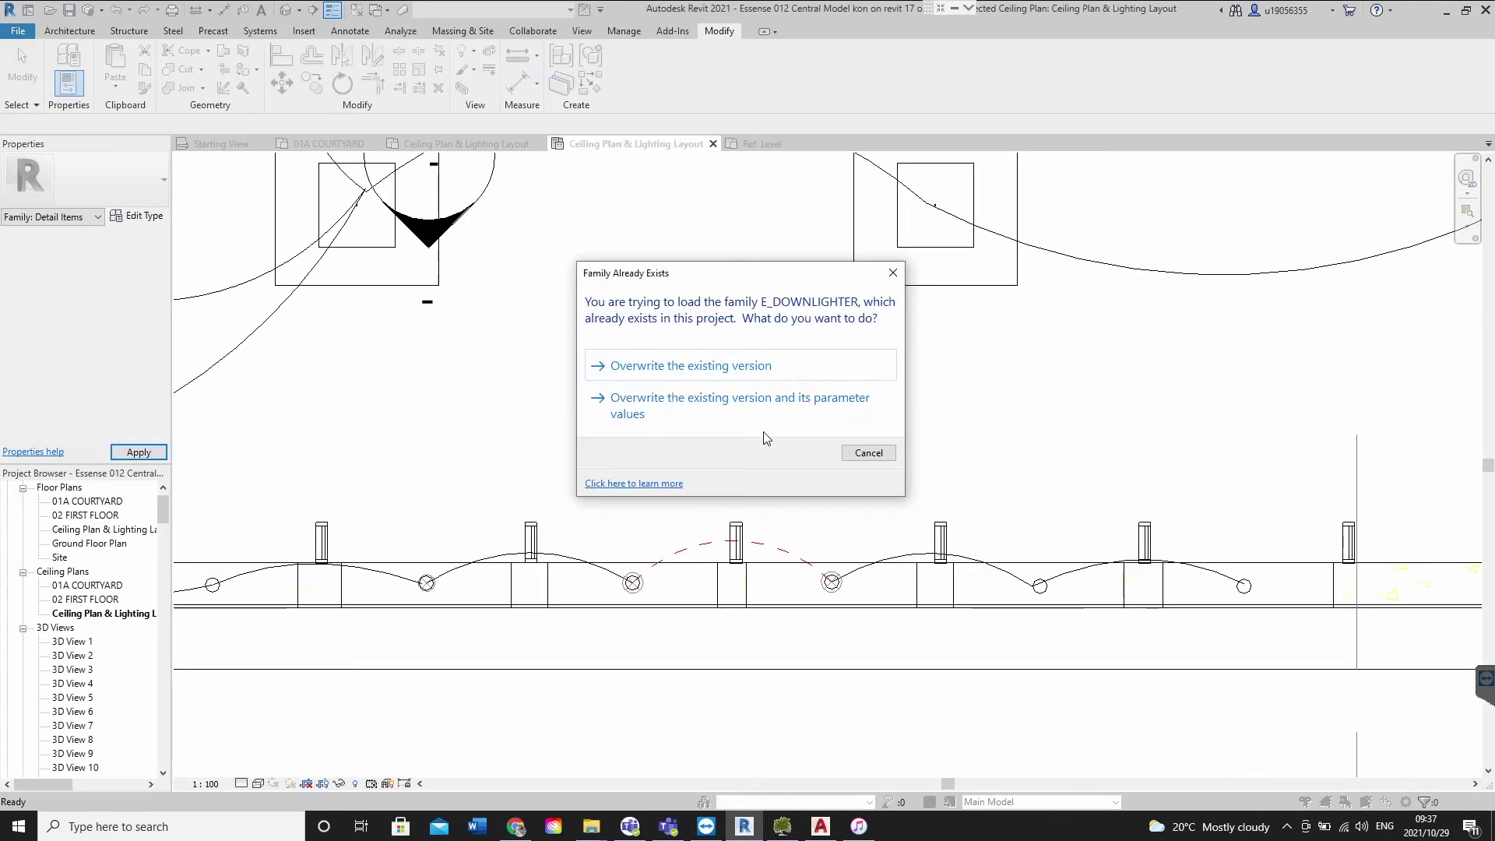
click(759, 413)
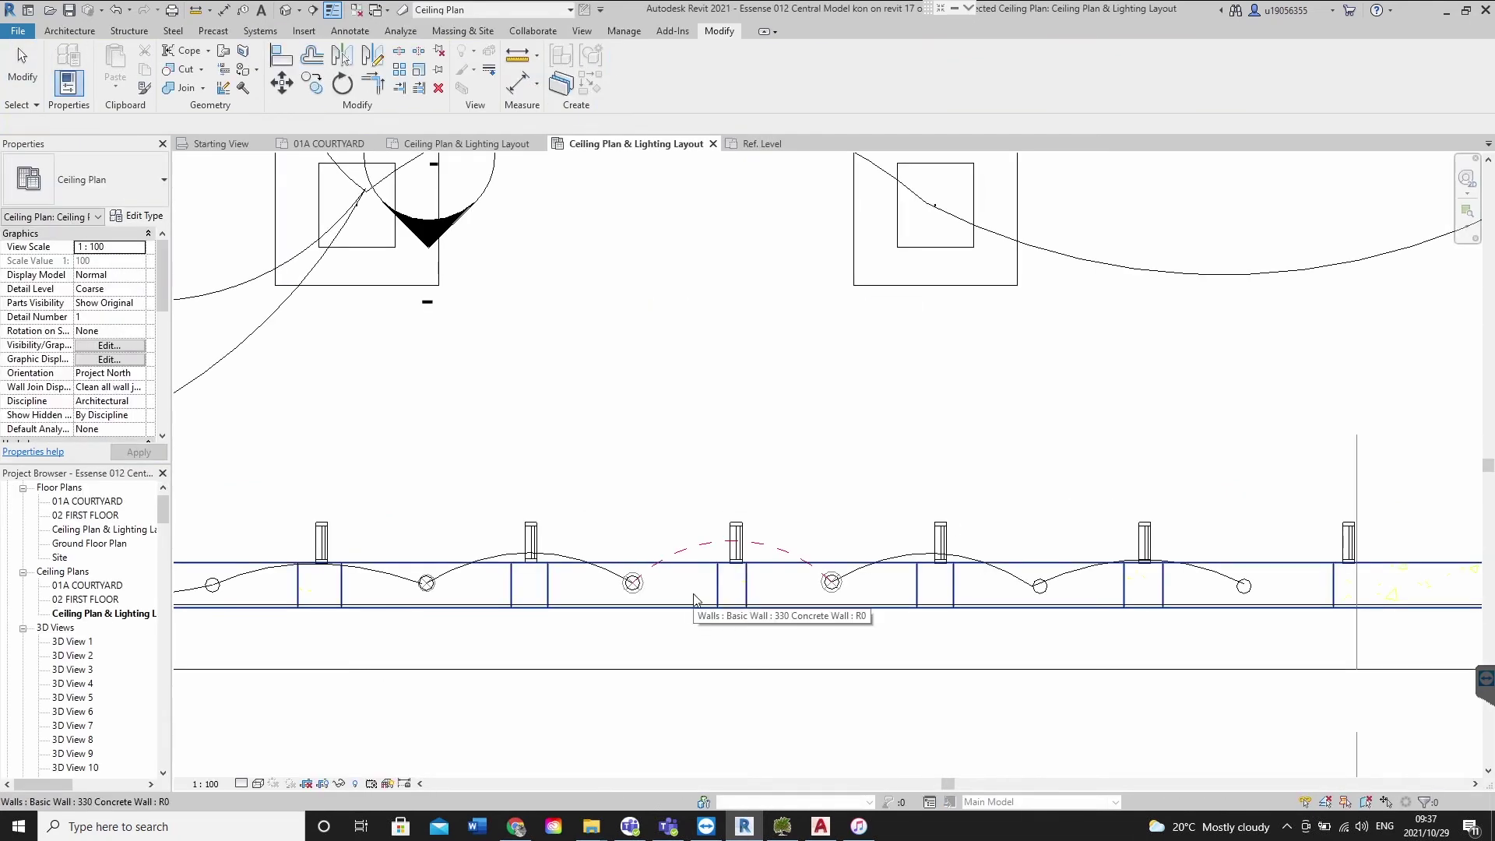
Change the downlighter at the east end of the red dashed arc to the E_DOWNLIGHTER type Scale 100
scroll(831, 580, up, 3)
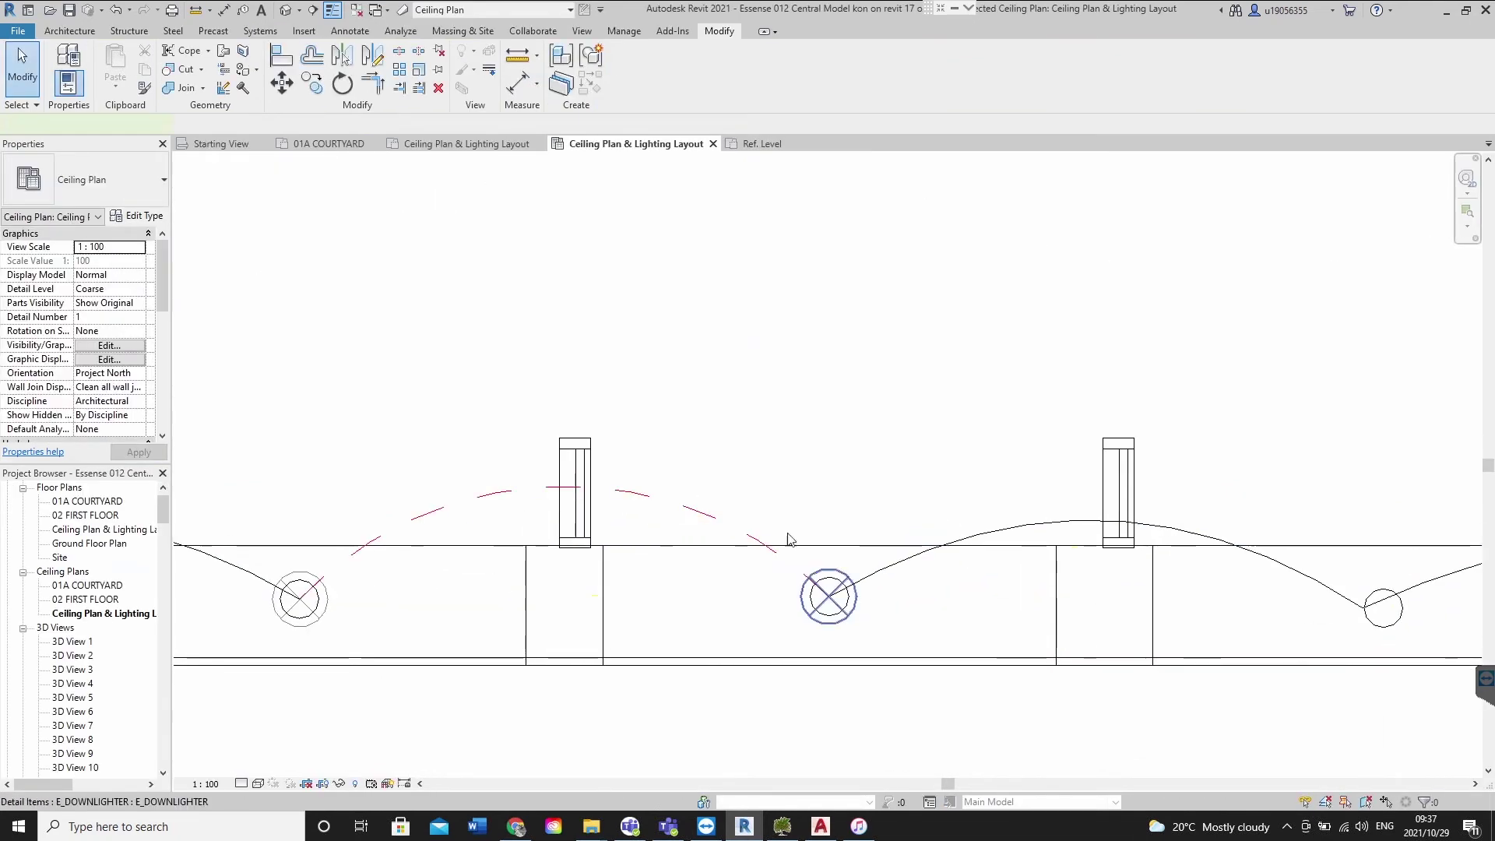
click(831, 582)
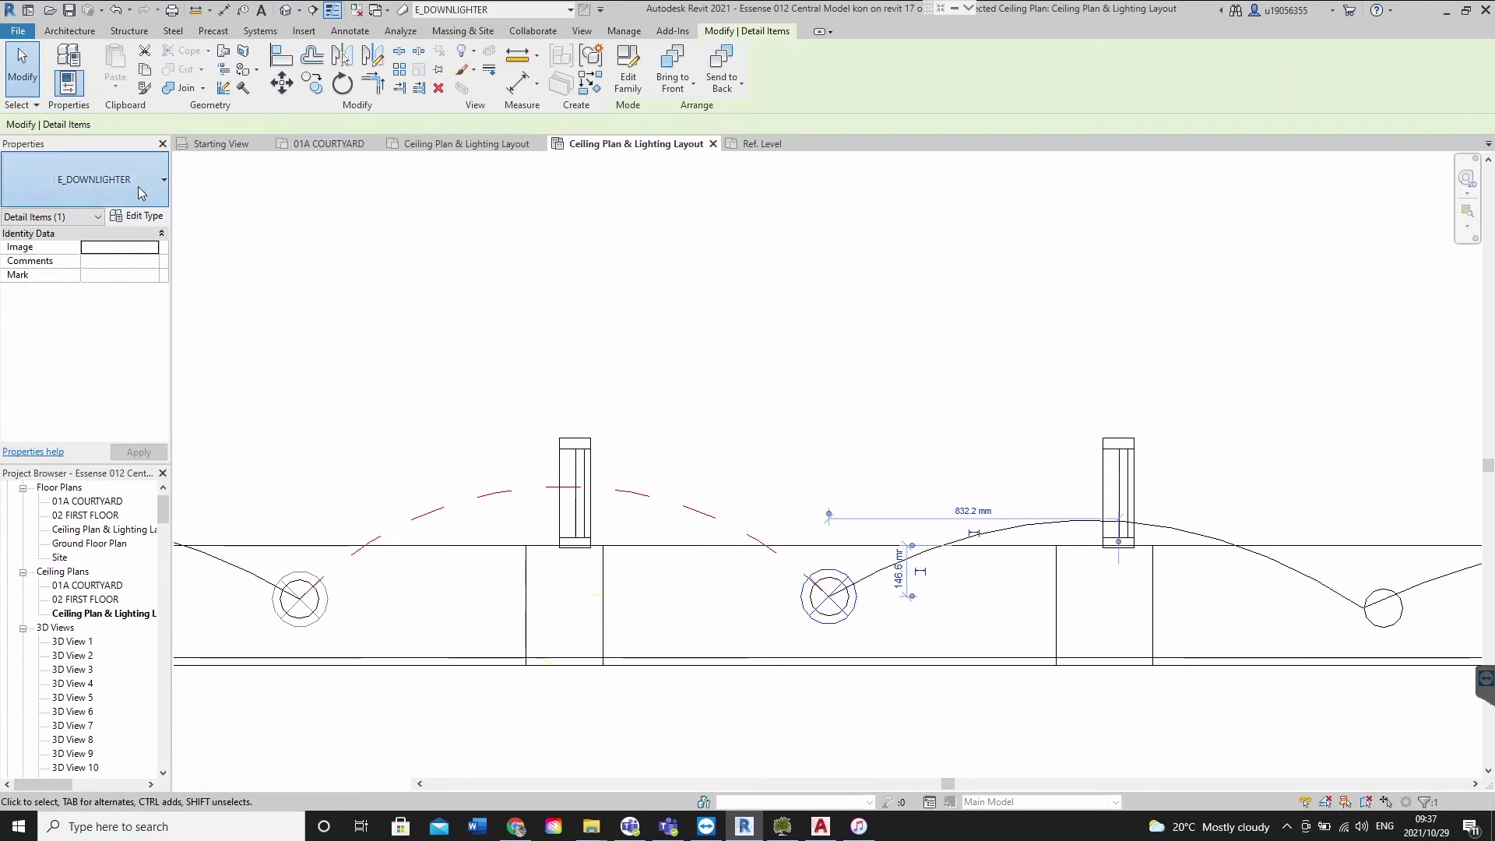
click(141, 193)
scroll(66, 498, down, 1)
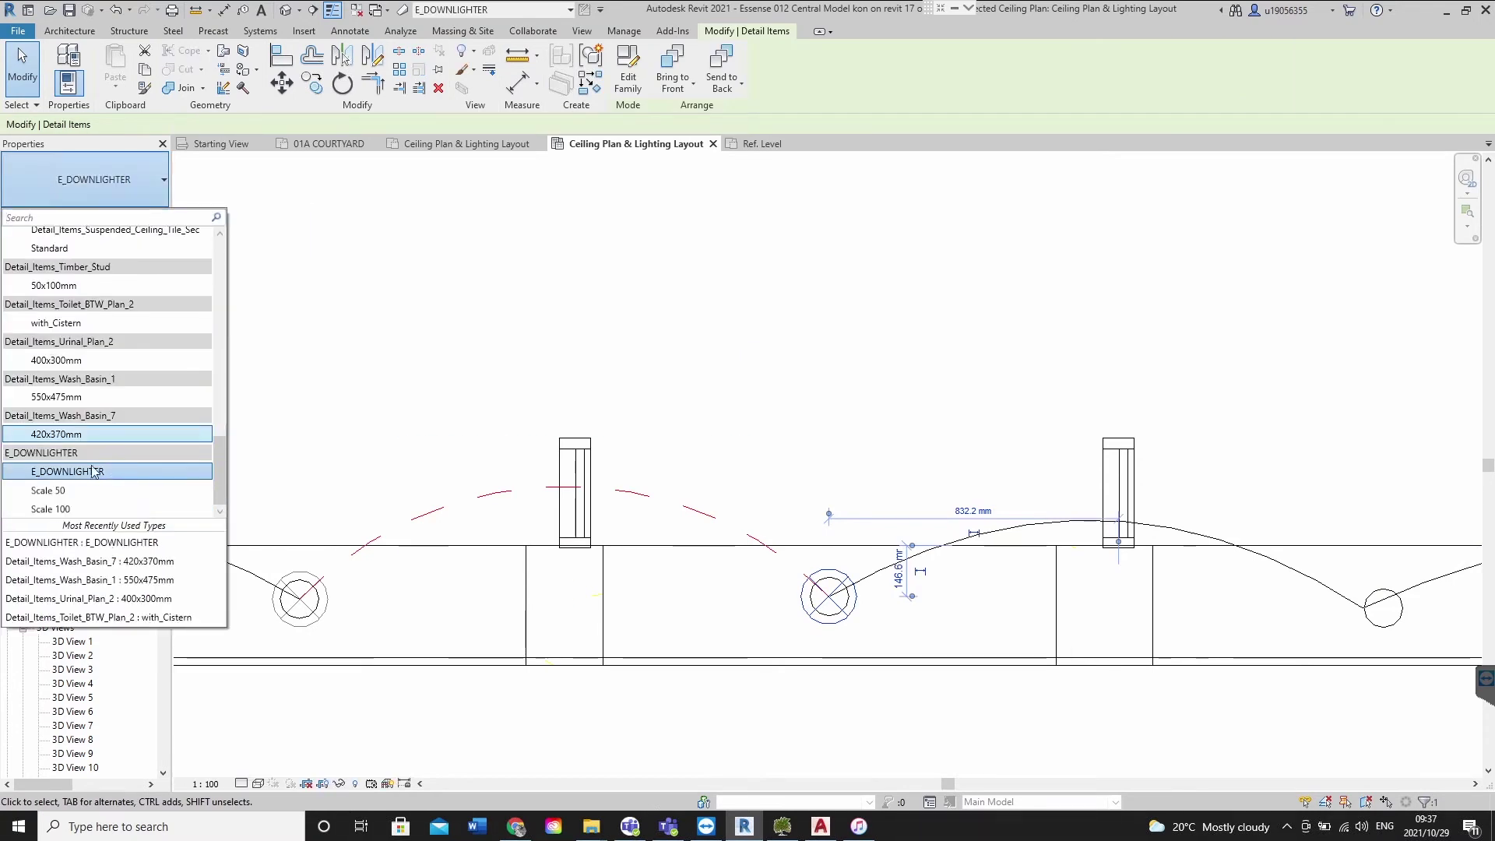
click(63, 510)
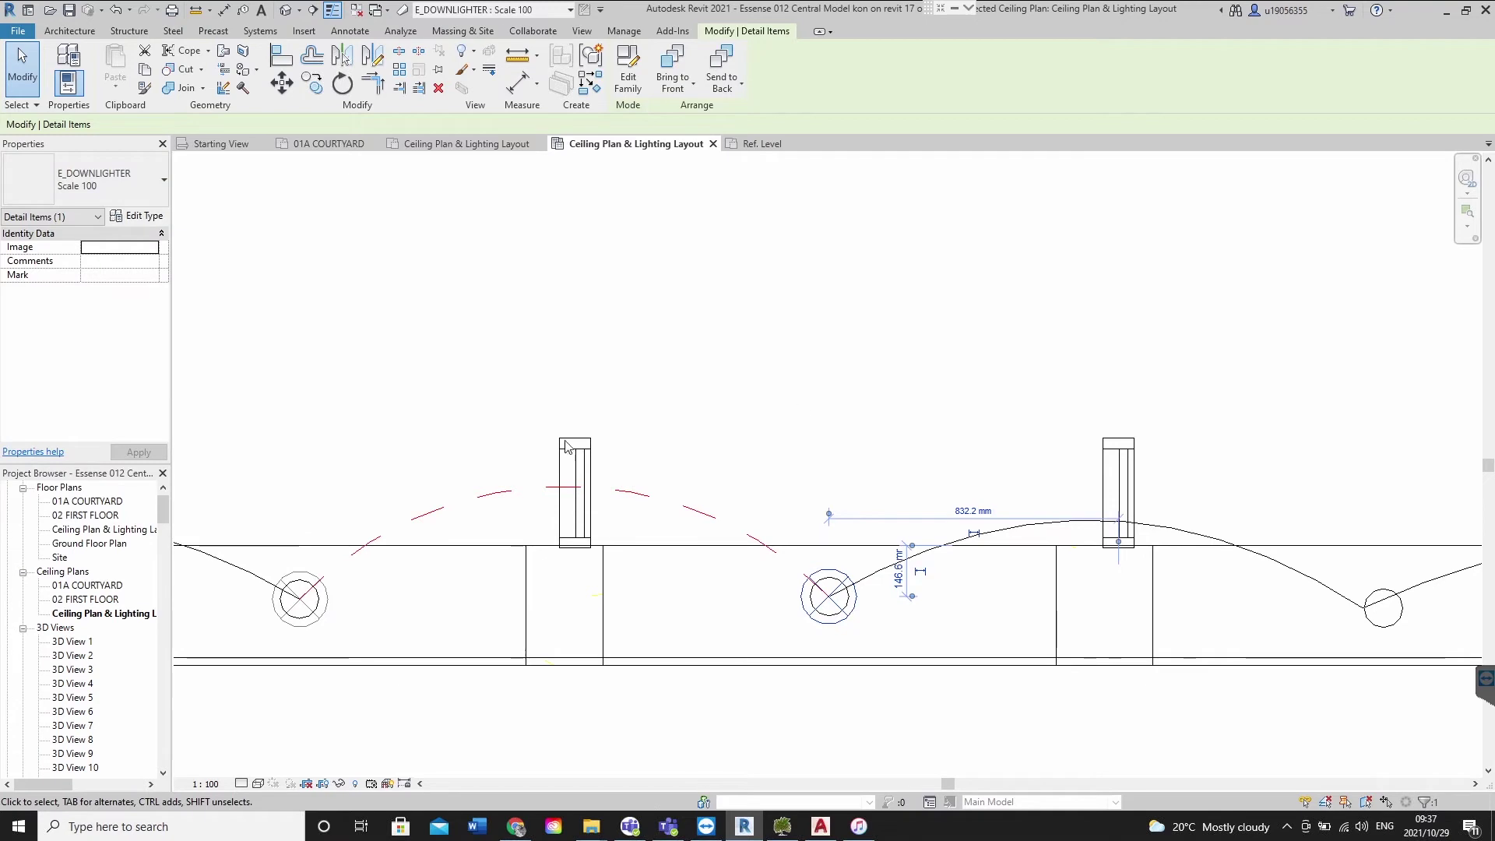
Inspect the type properties of the Scale 100 downlighter and close them without changes
click(143, 204)
click(142, 206)
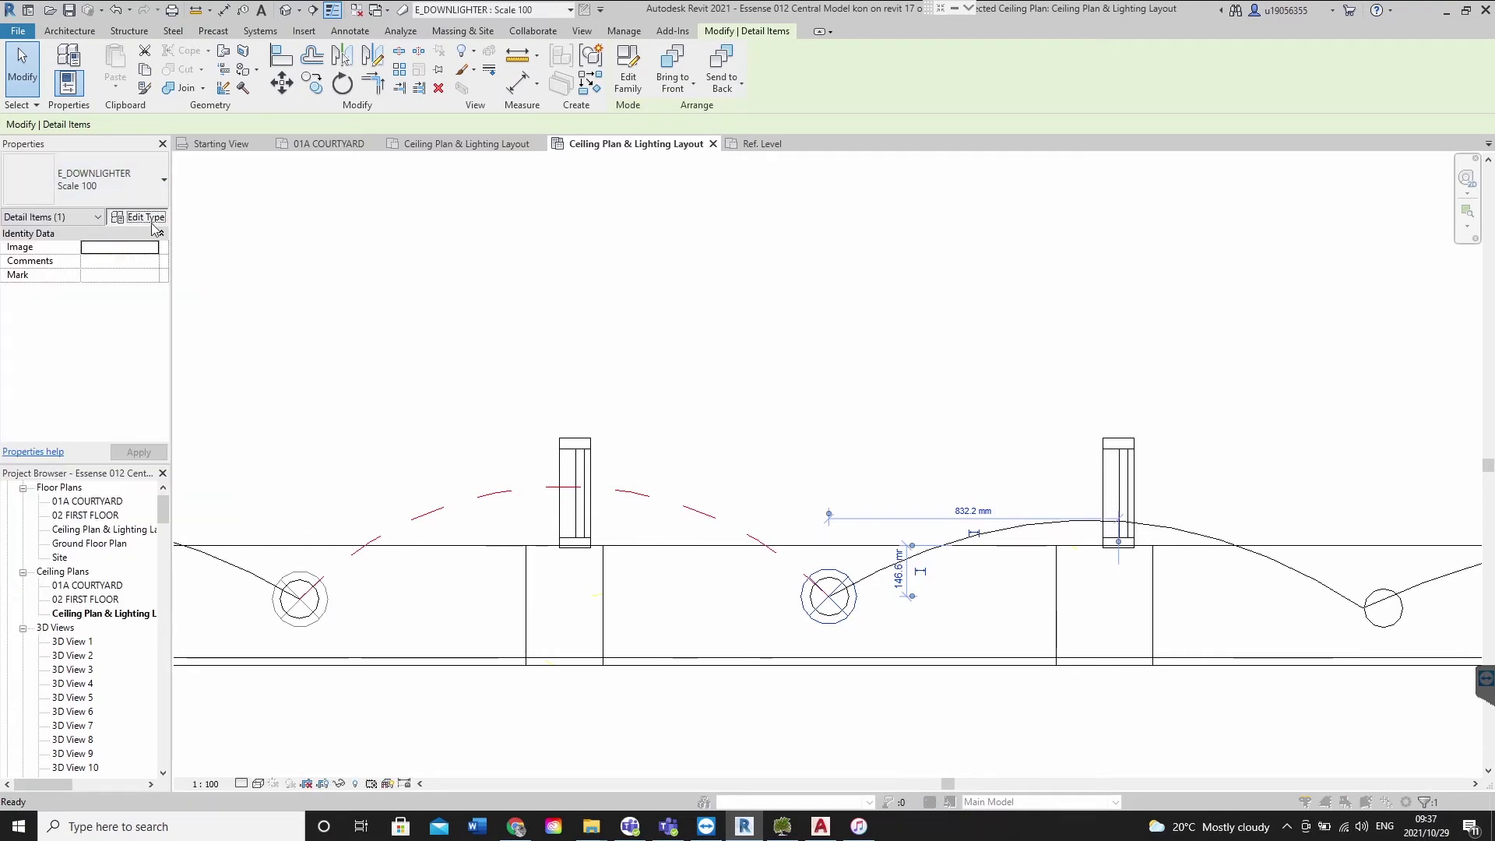
click(138, 216)
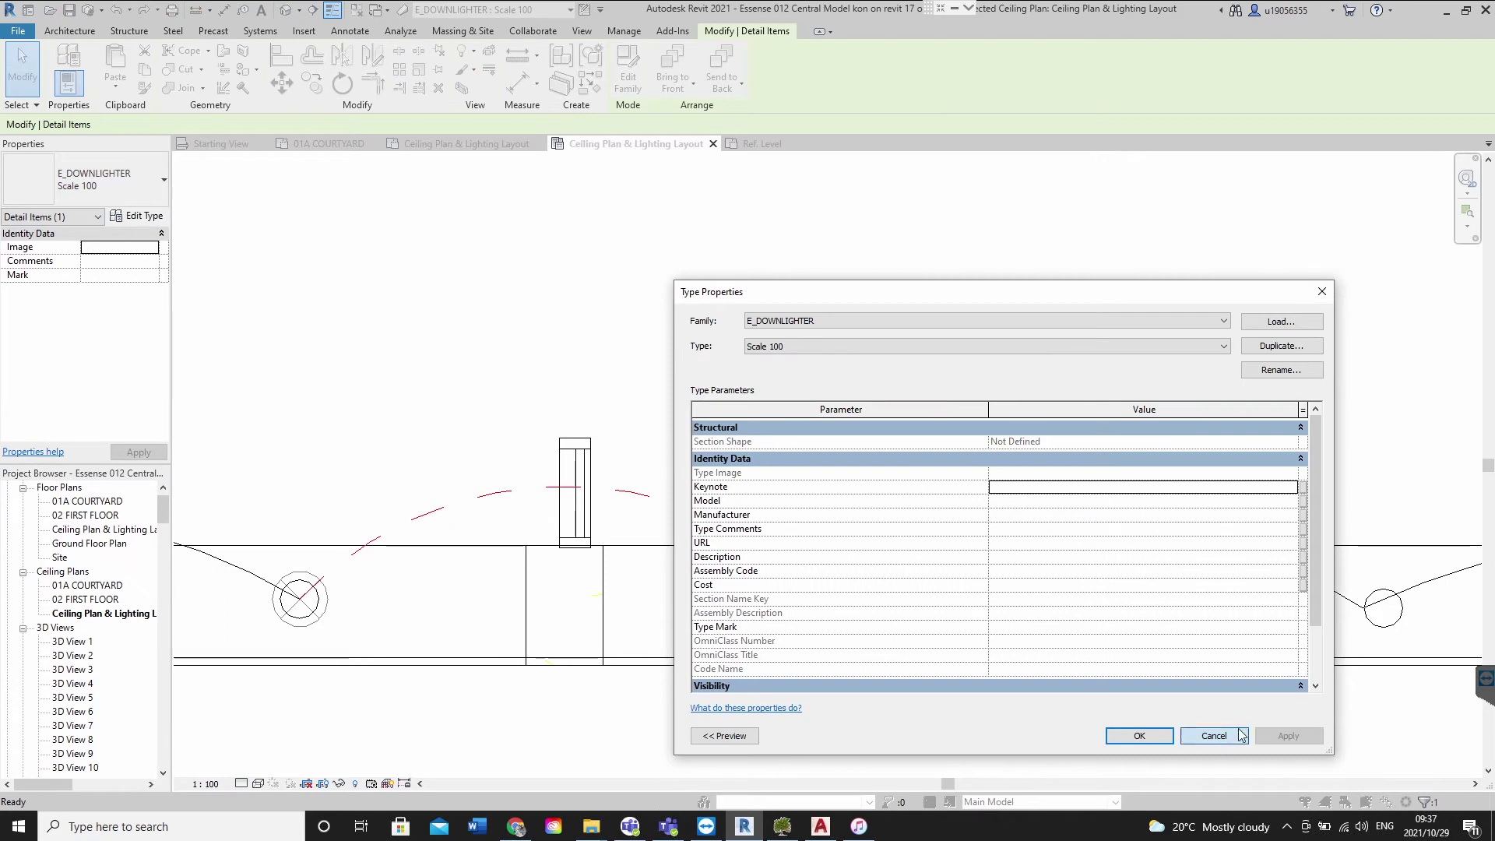
click(1214, 735)
Inspect the type properties of the downlighter at the west end of the red dashed arc and close them without changes
click(301, 599)
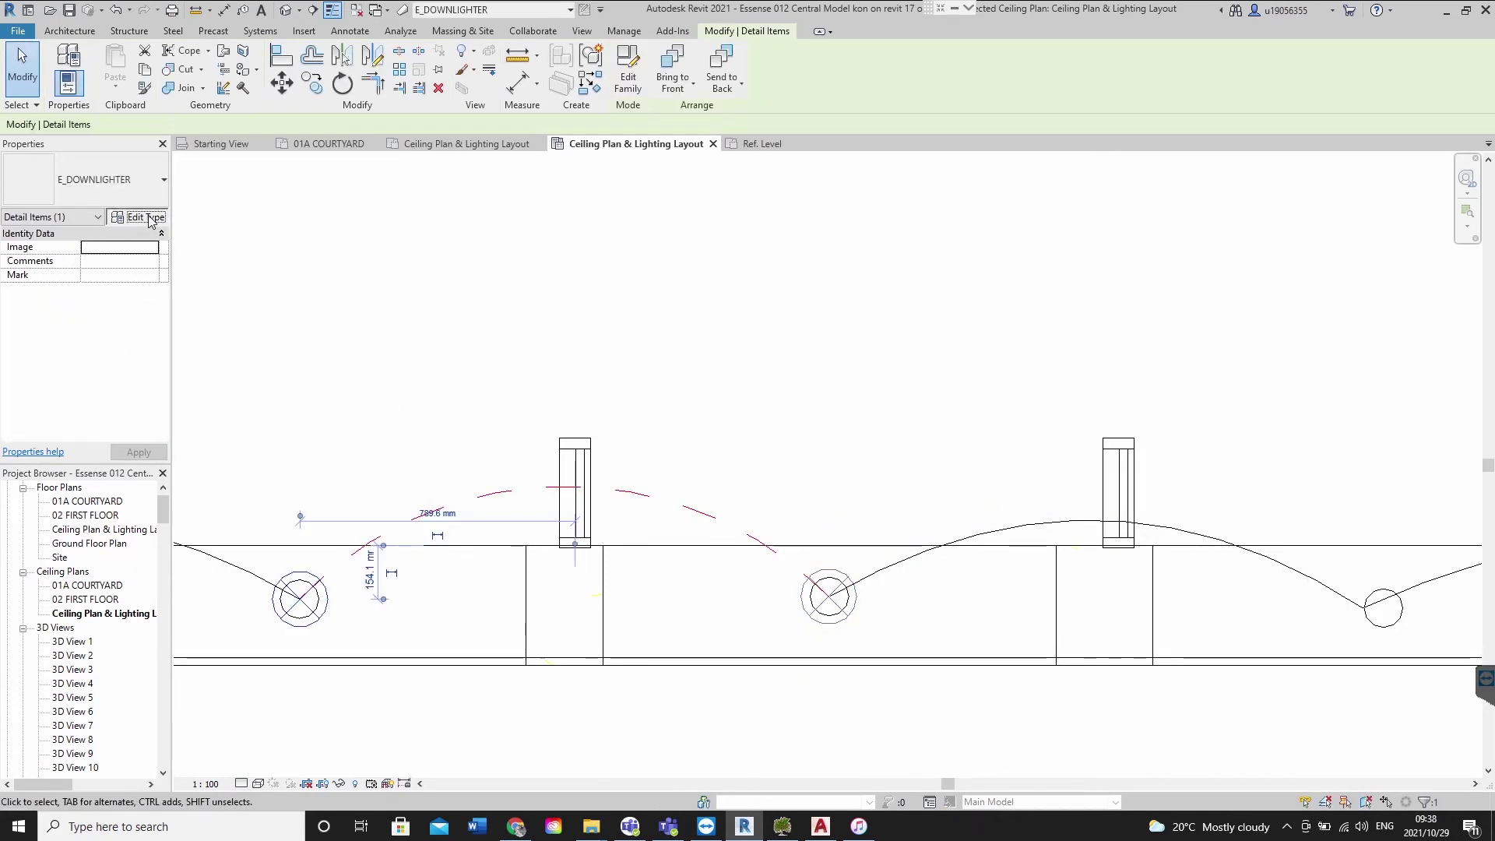
click(150, 217)
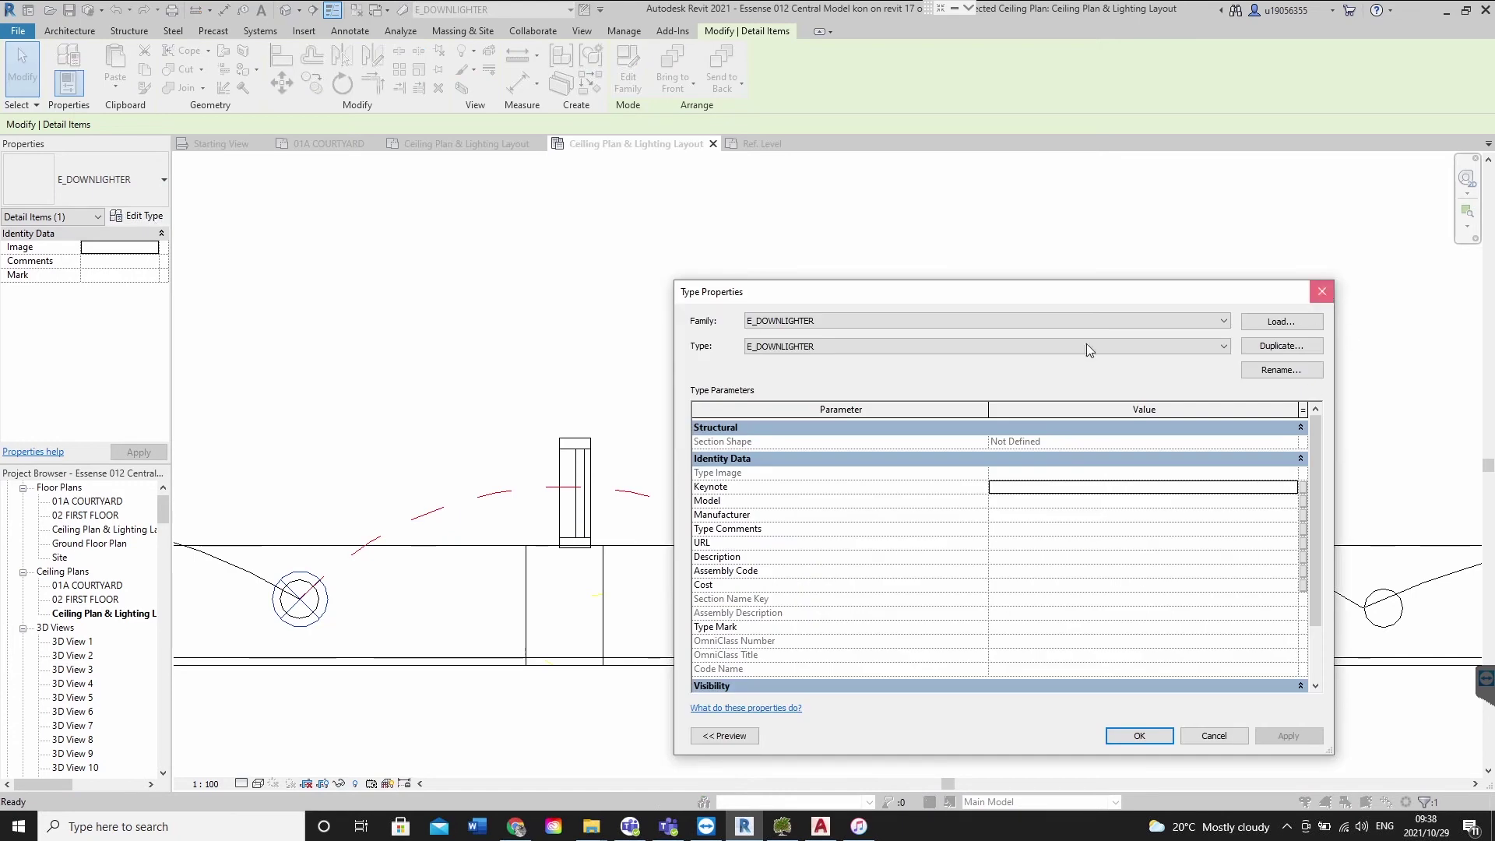
click(1322, 292)
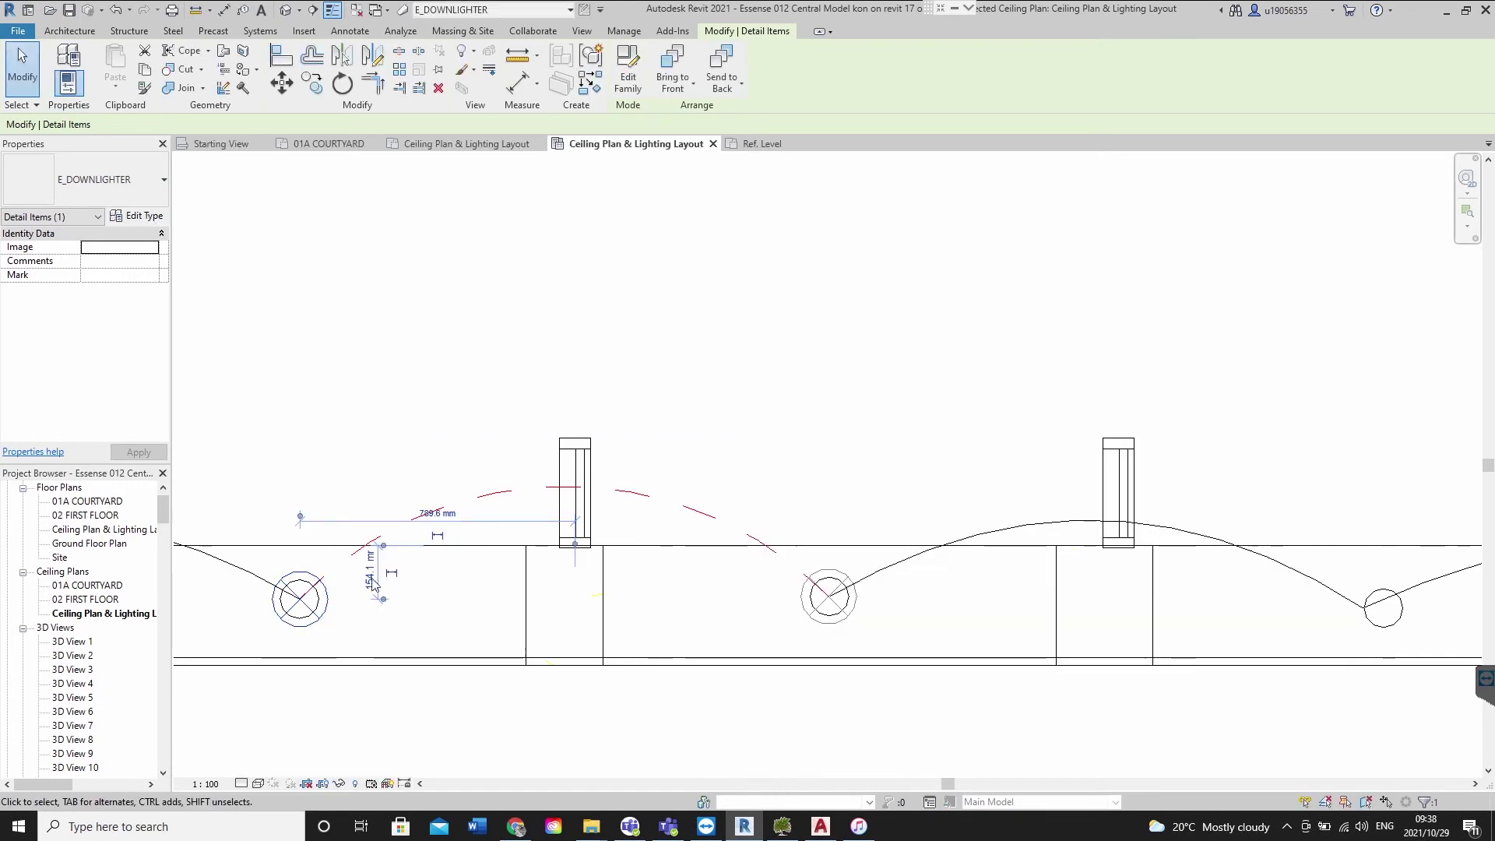
Change the downlighter at the west end of the red dashed arc to the E_DOWNLIGHTER type Scale 50
click(165, 184)
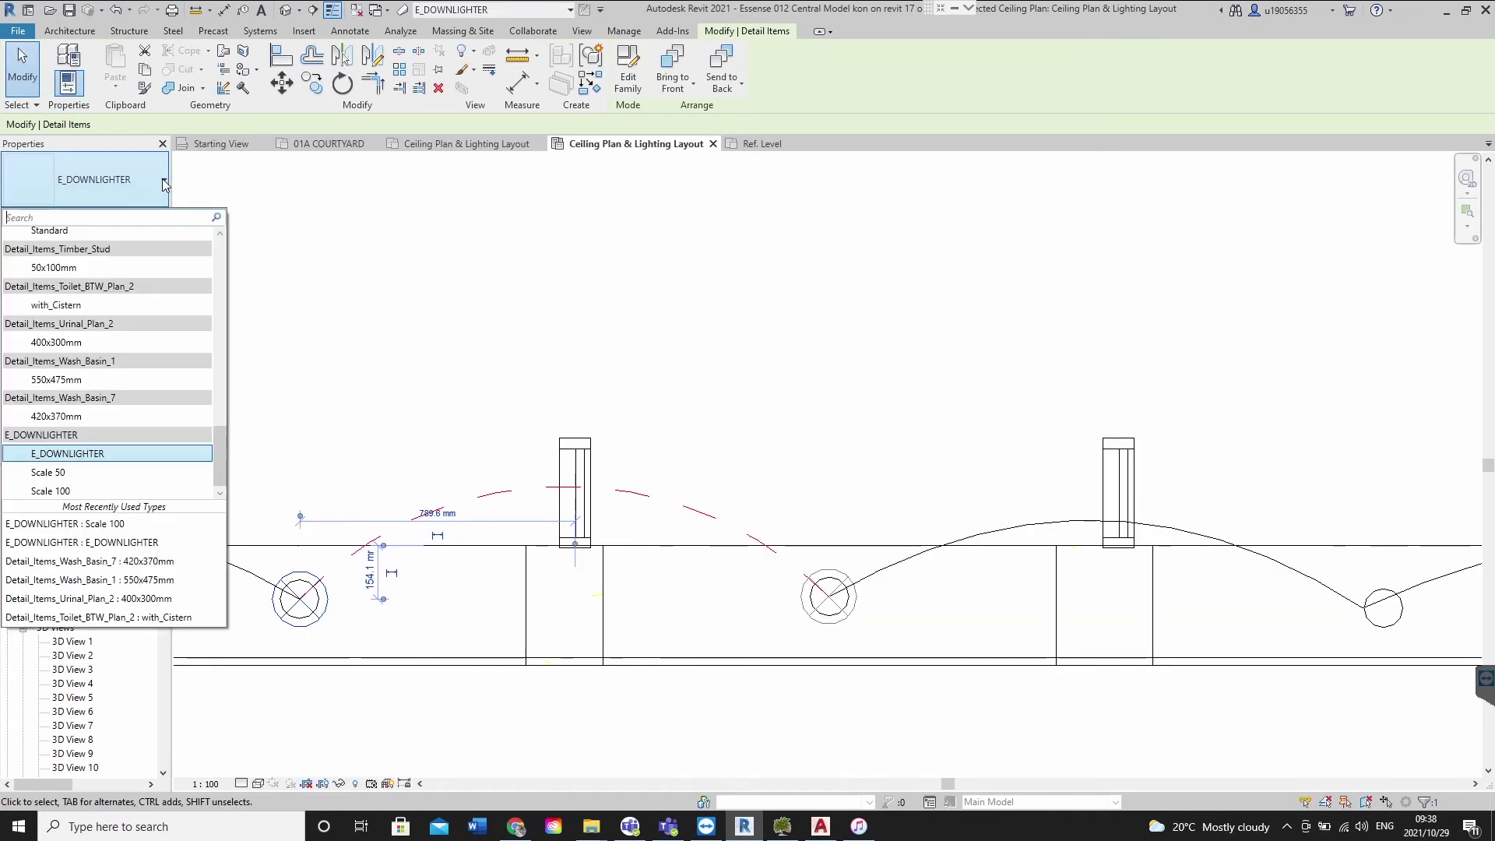
click(60, 474)
key(Escape)
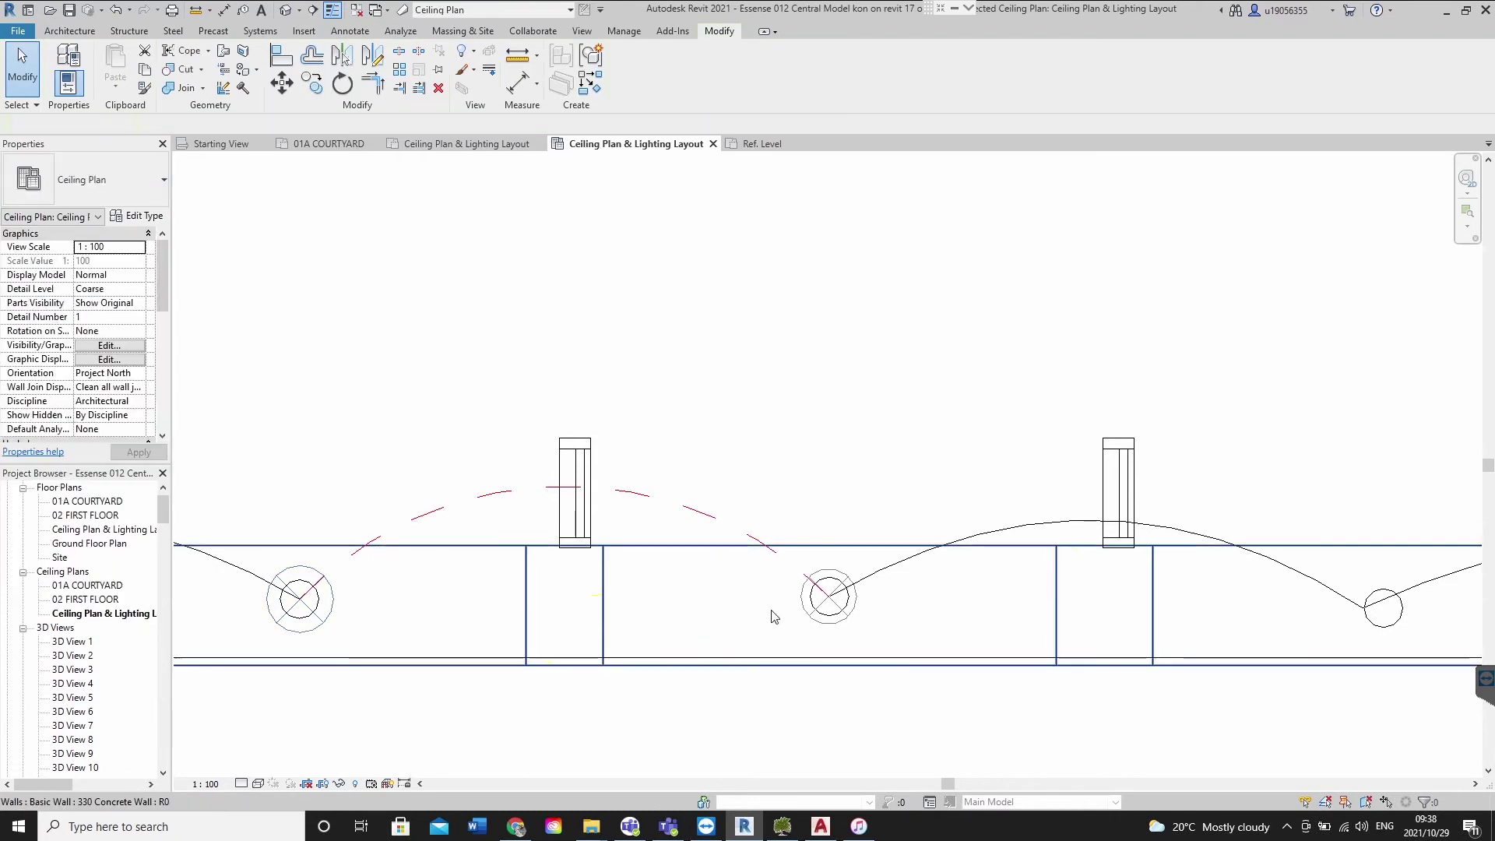
click(331, 609)
click(444, 628)
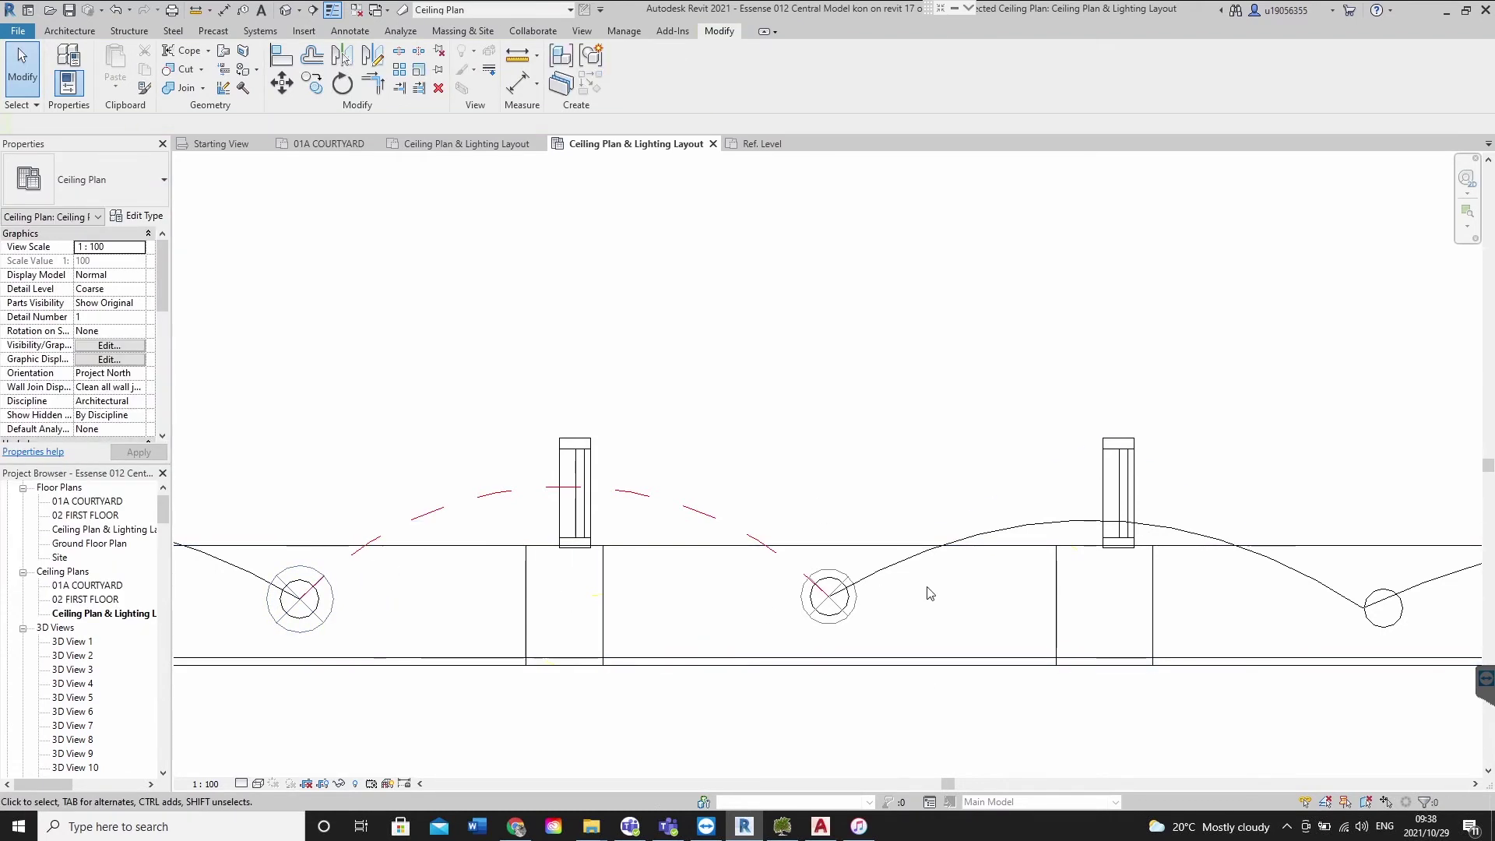
Select all instances of the west downlighter's Scale 50 type that are visible in the view
click(340, 595)
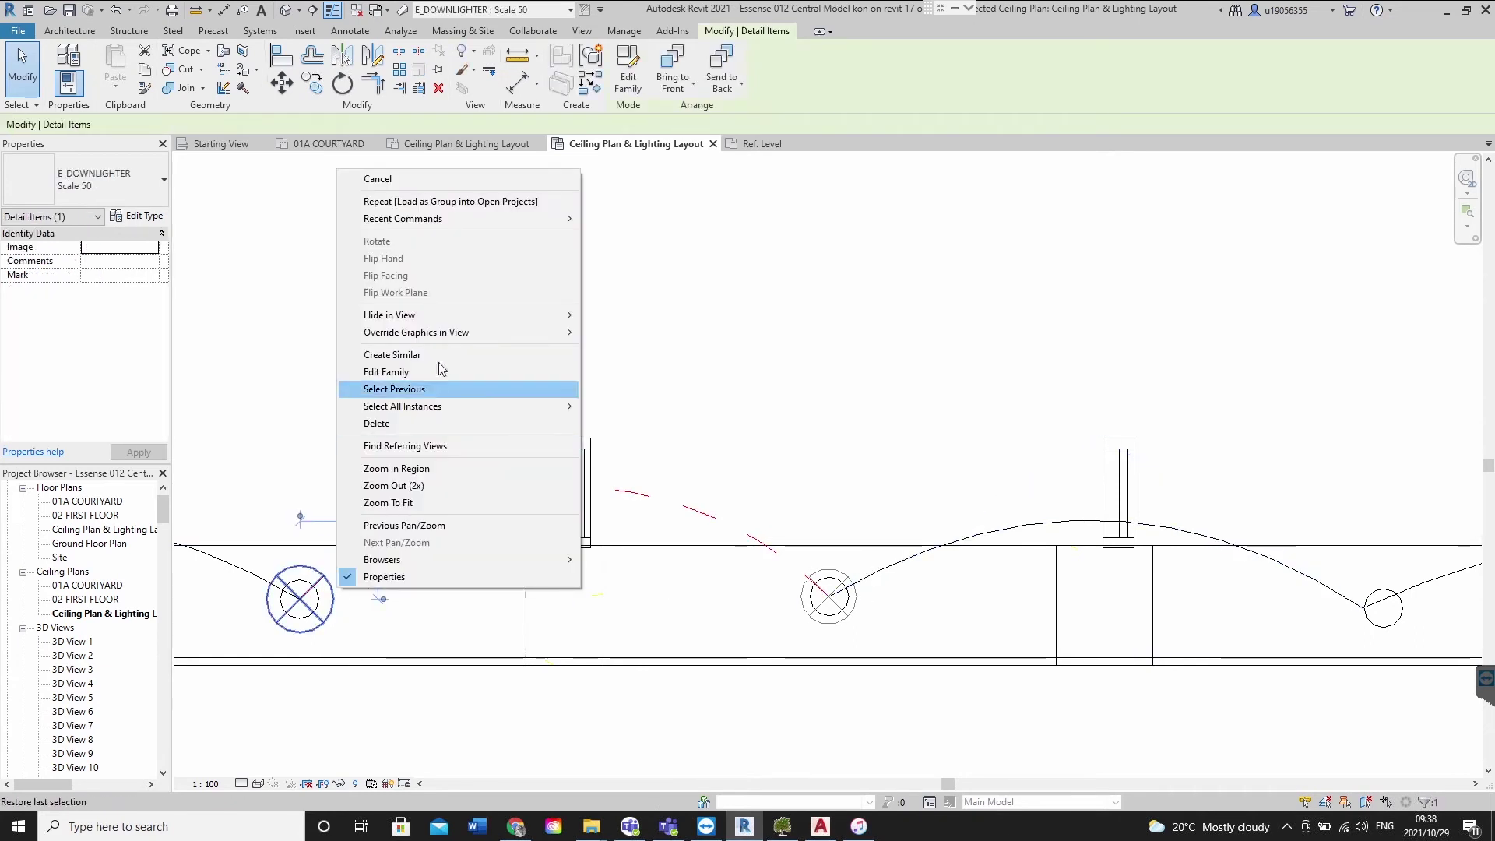
mouse_move(478, 406)
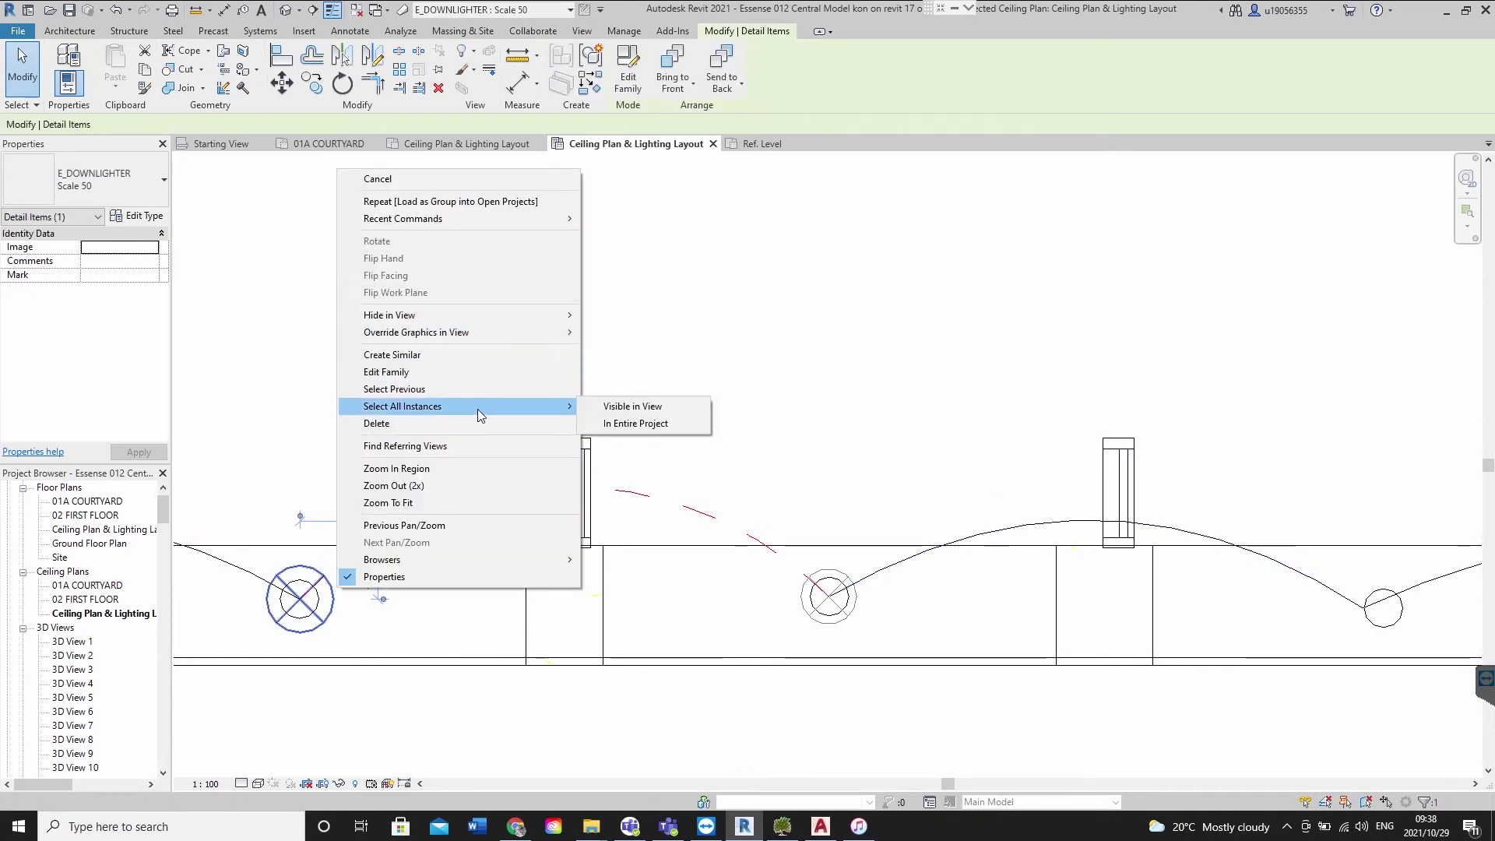
click(627, 406)
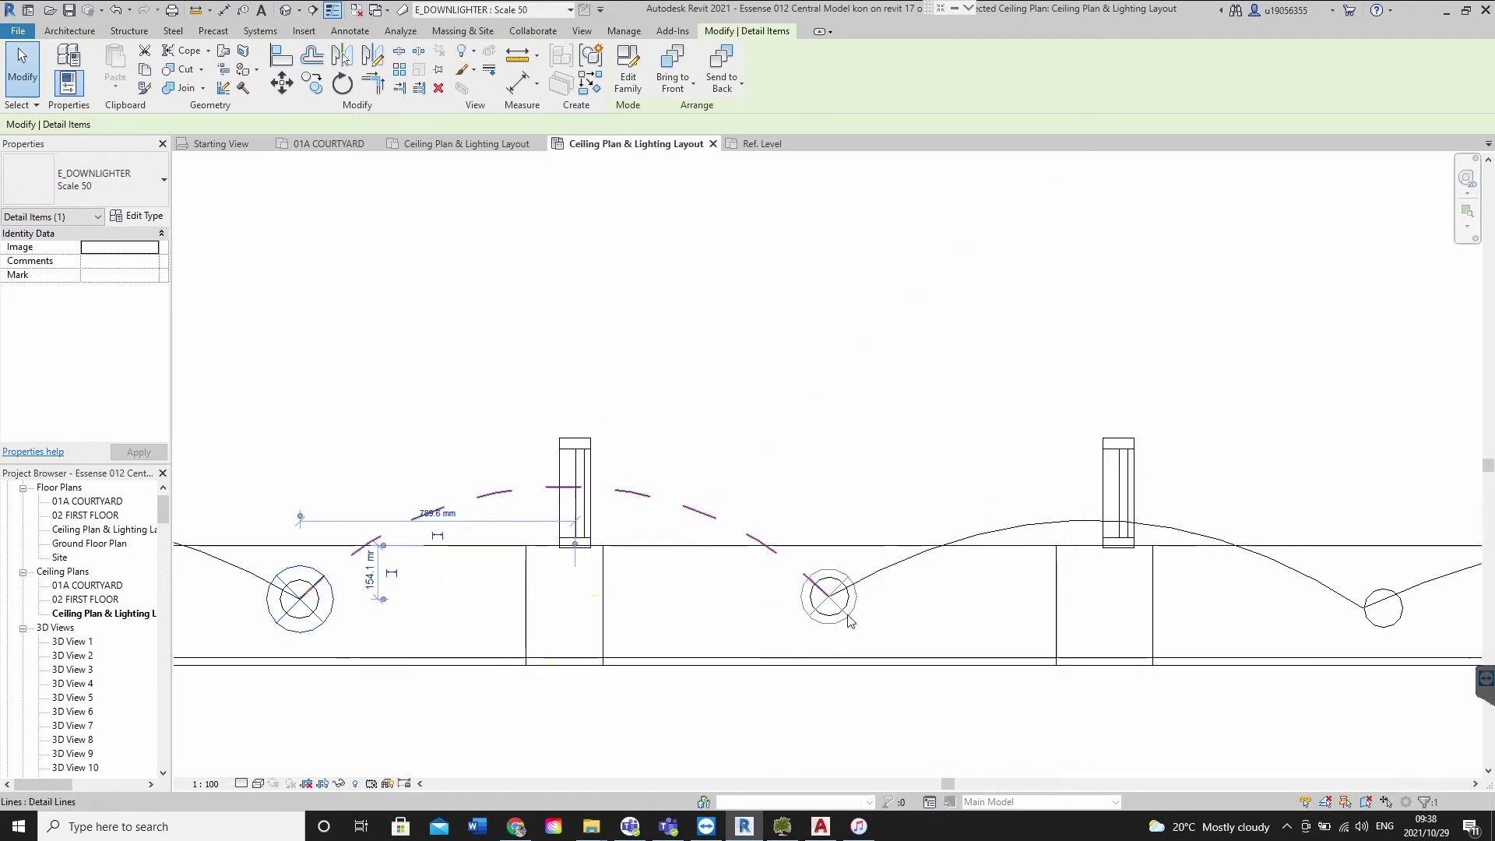
Change the downlighter at the east end of the red dashed arc to the E_DOWNLIGHTER type Scale 50
click(798, 582)
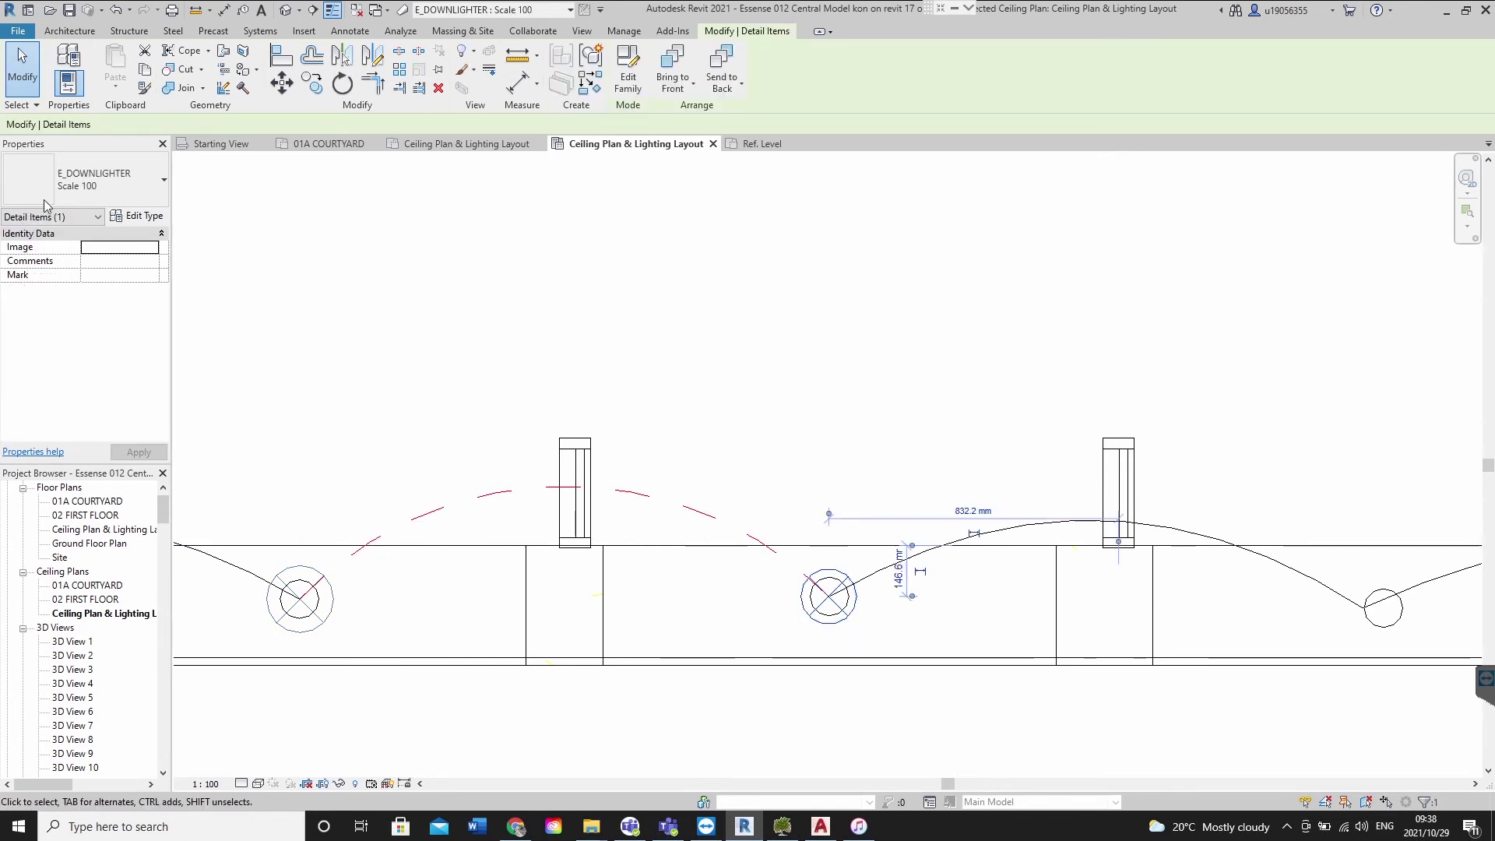
click(159, 189)
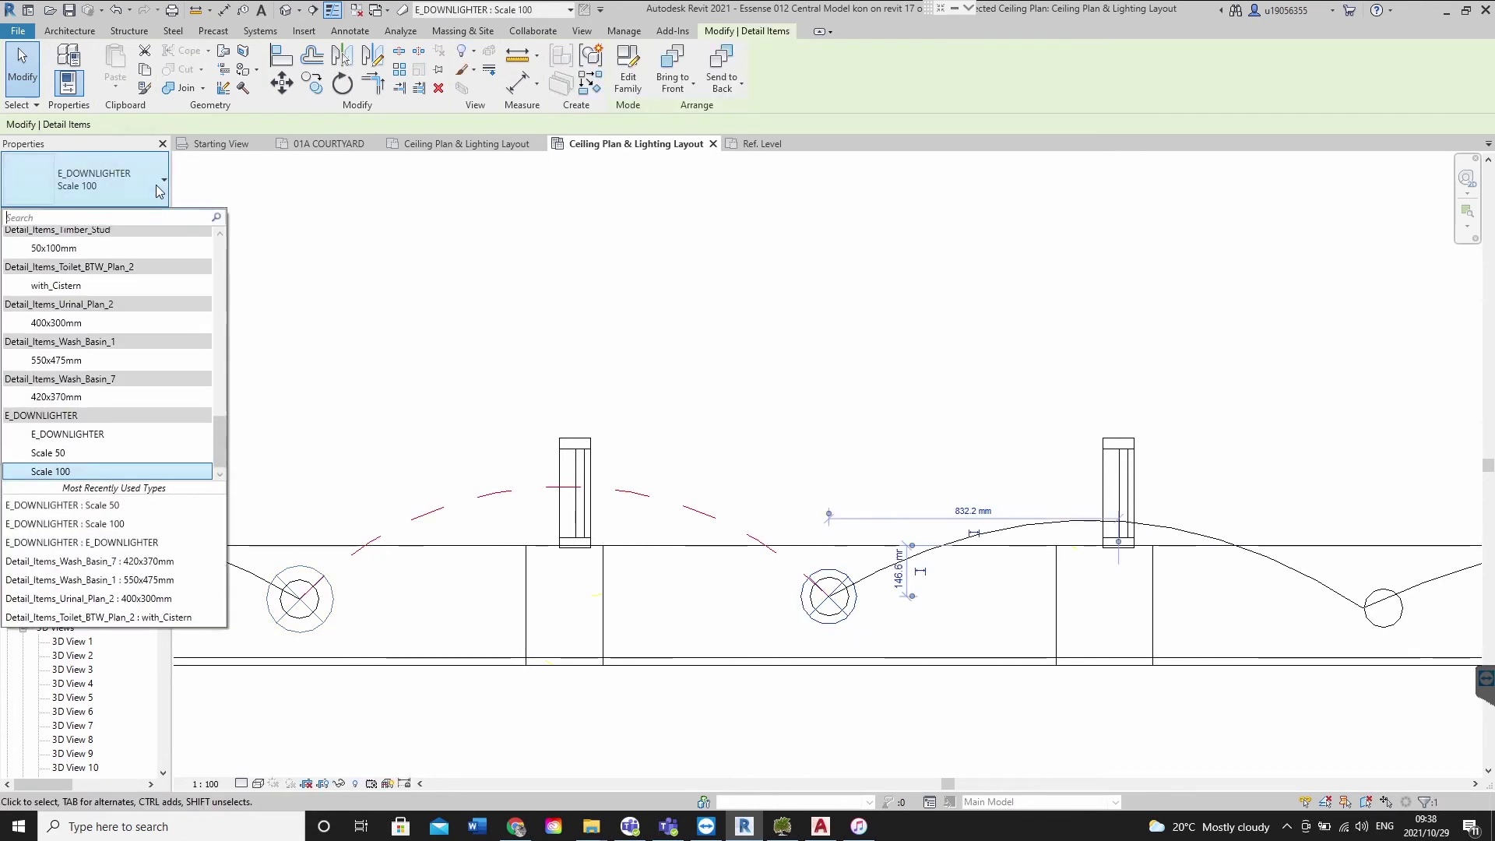
click(88, 452)
click(929, 388)
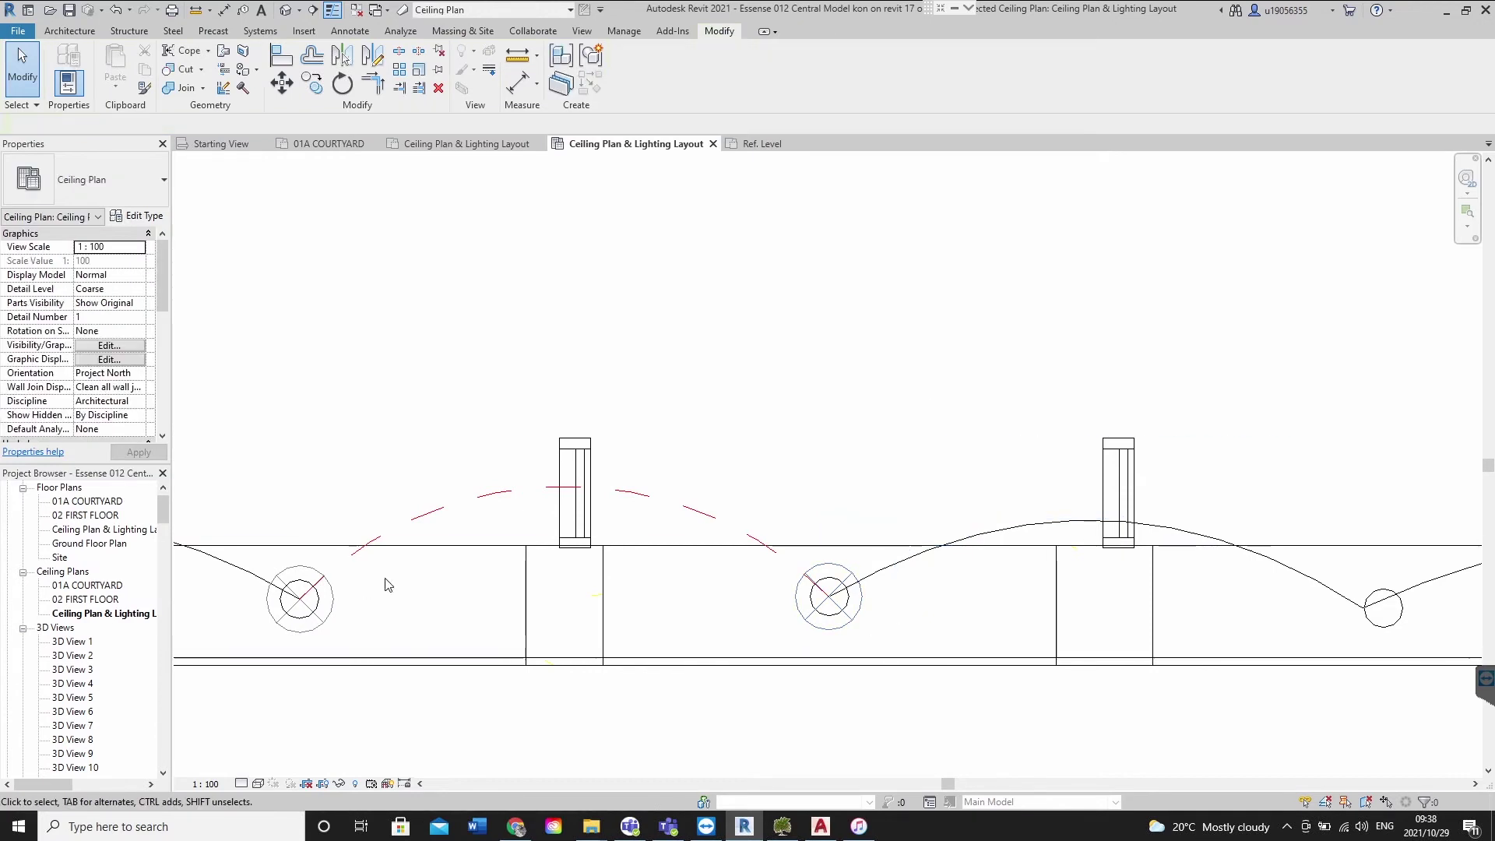
Select all Scale 50 downlighters visible in the view and change them together to the type Scale 100
click(820, 634)
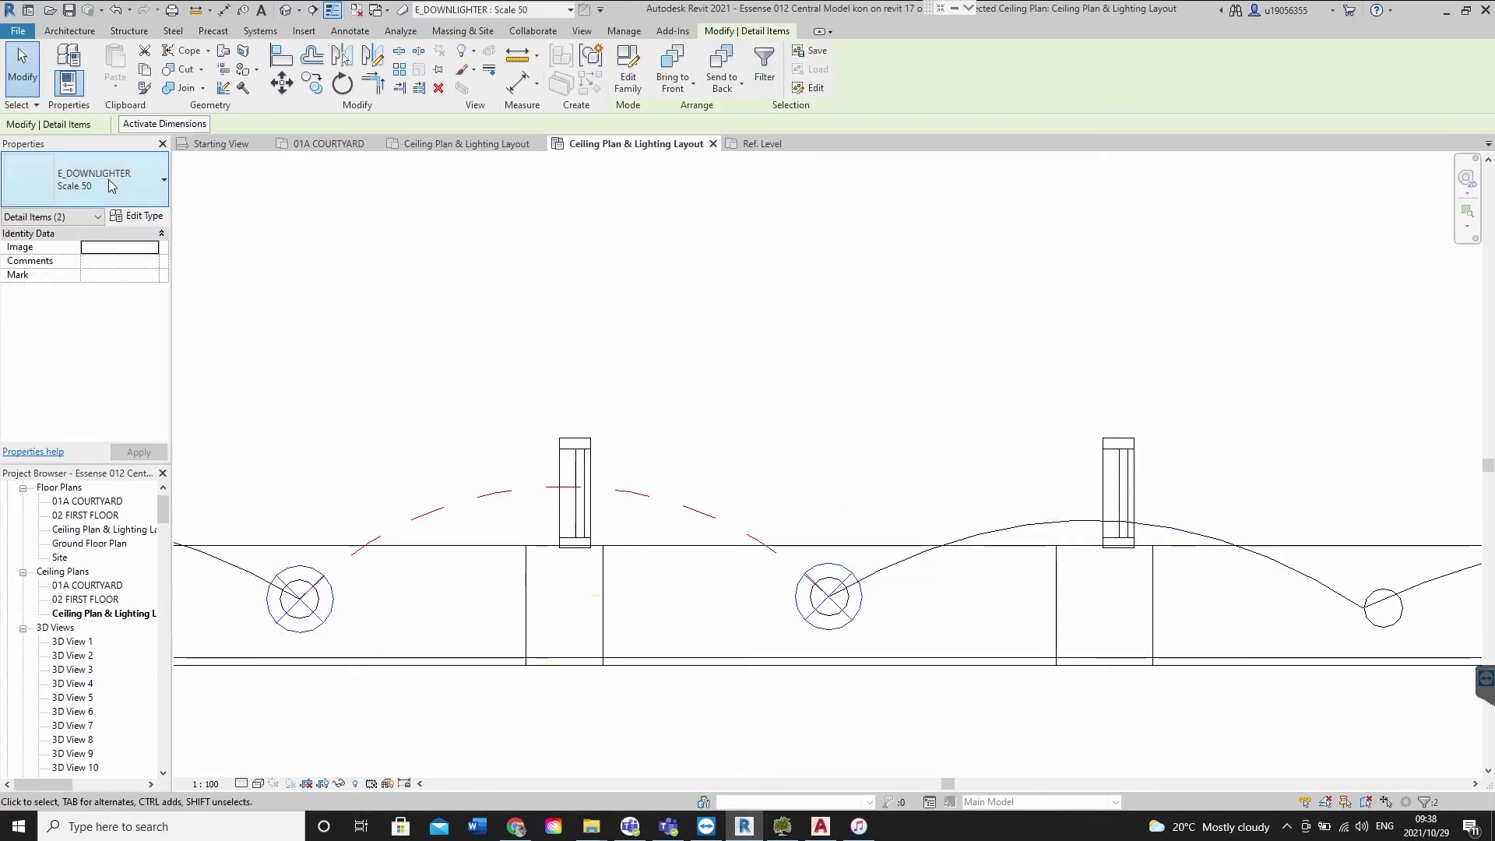
click(109, 179)
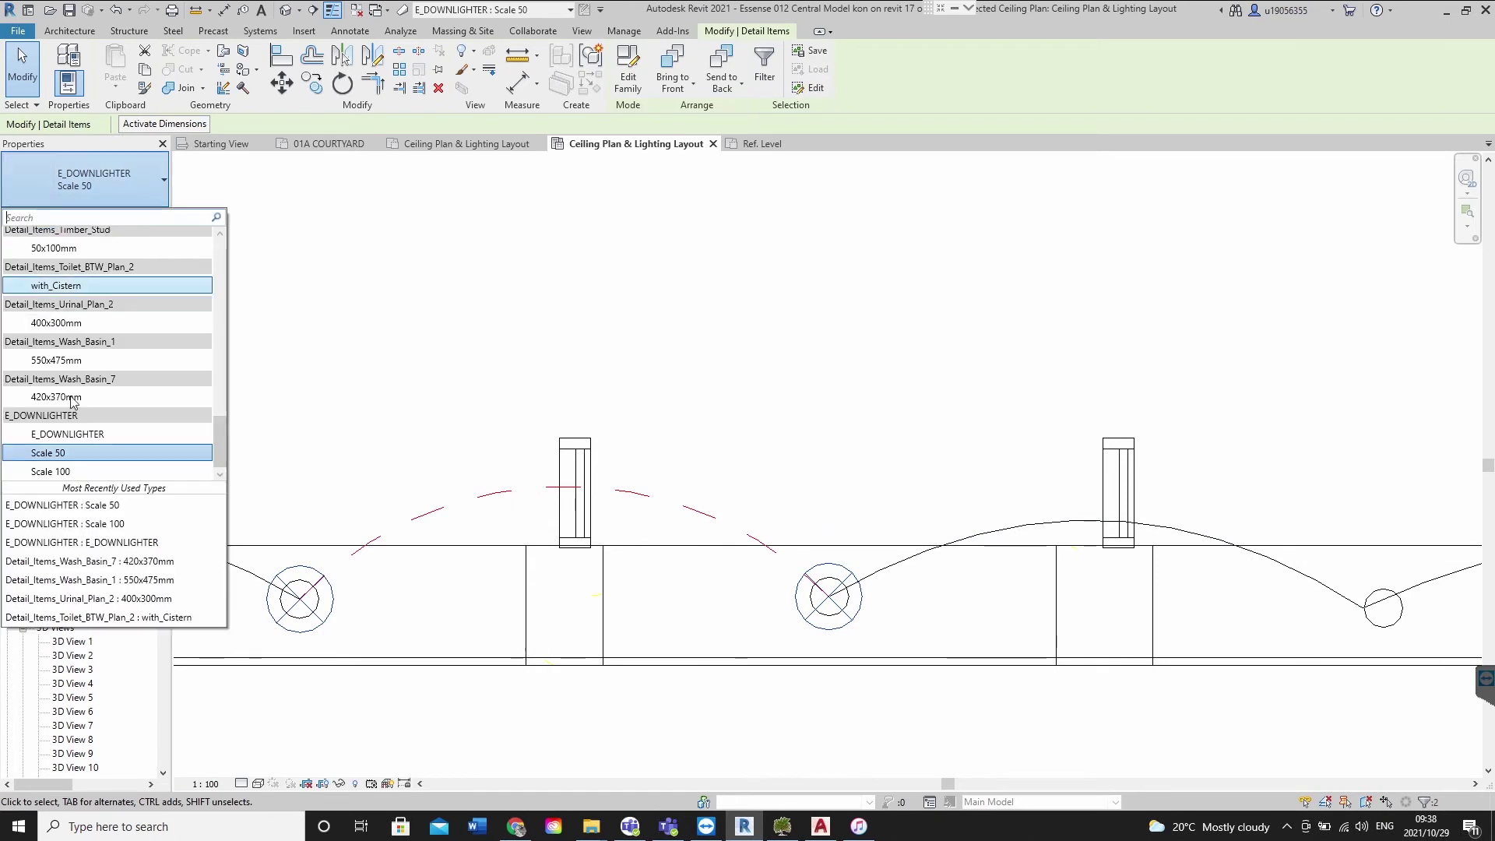
click(56, 472)
Find the E_DOWNLIGHTER family under Detail Items in the project's families, collapsing Lighting Fixtures on the way, and expand its types
scroll(115, 614, down, 10)
drag(161, 587, 169, 793)
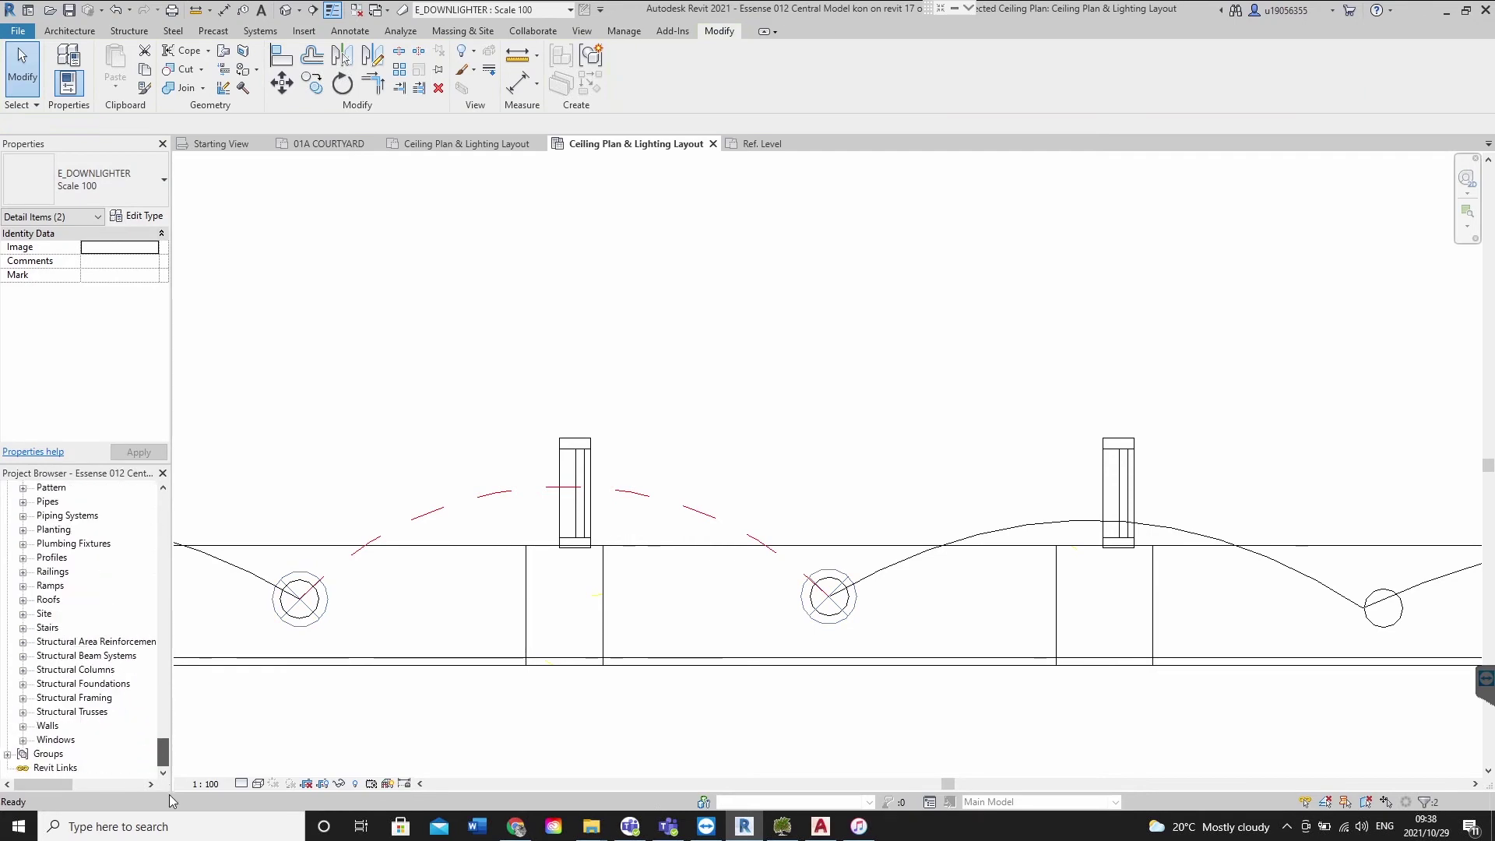
scroll(71, 639, up, 2)
scroll(72, 640, up, 6)
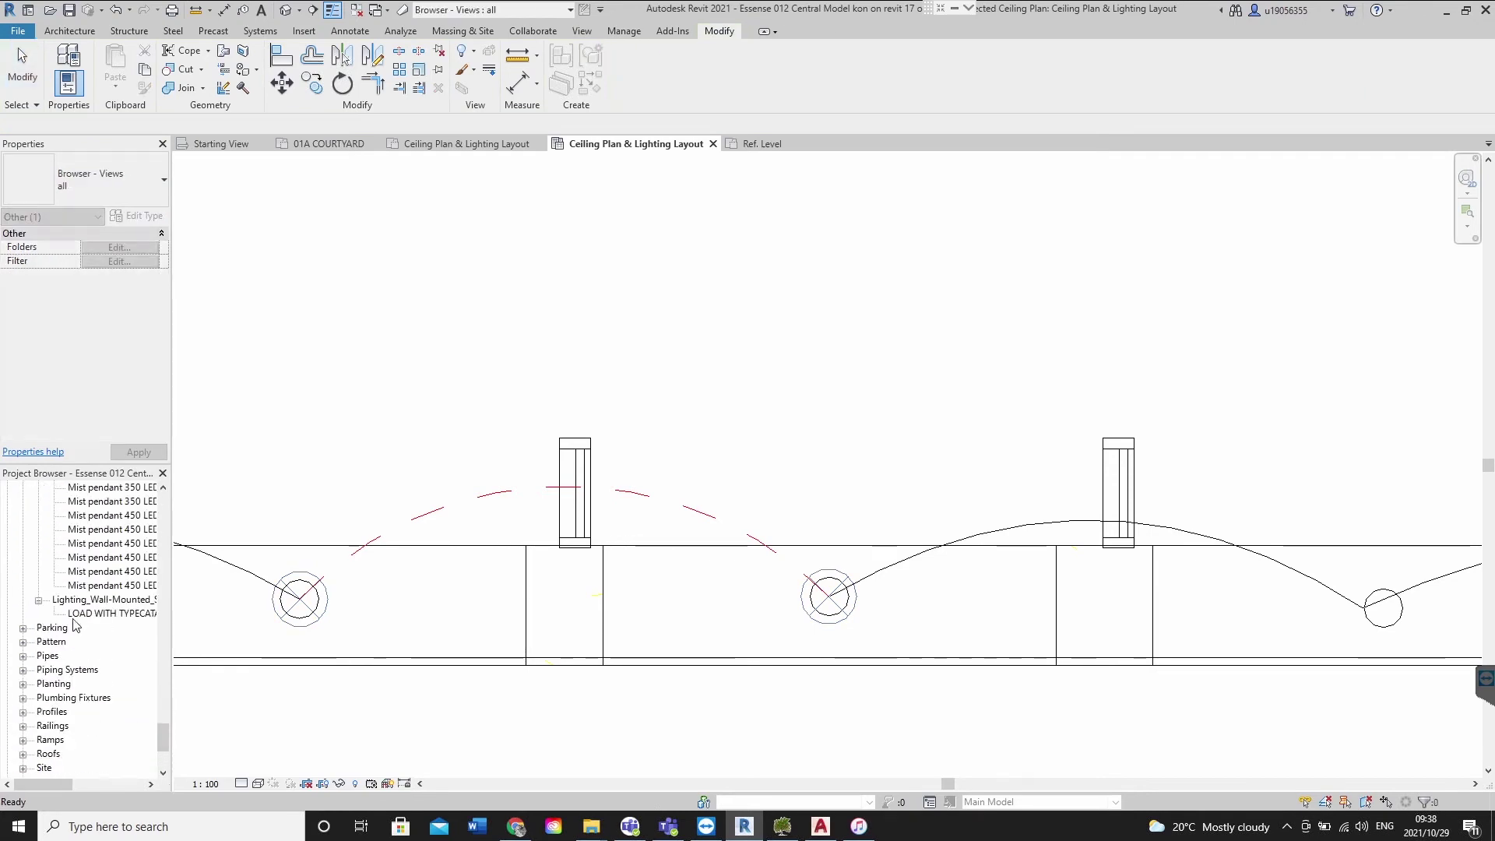
scroll(74, 623, up, 4)
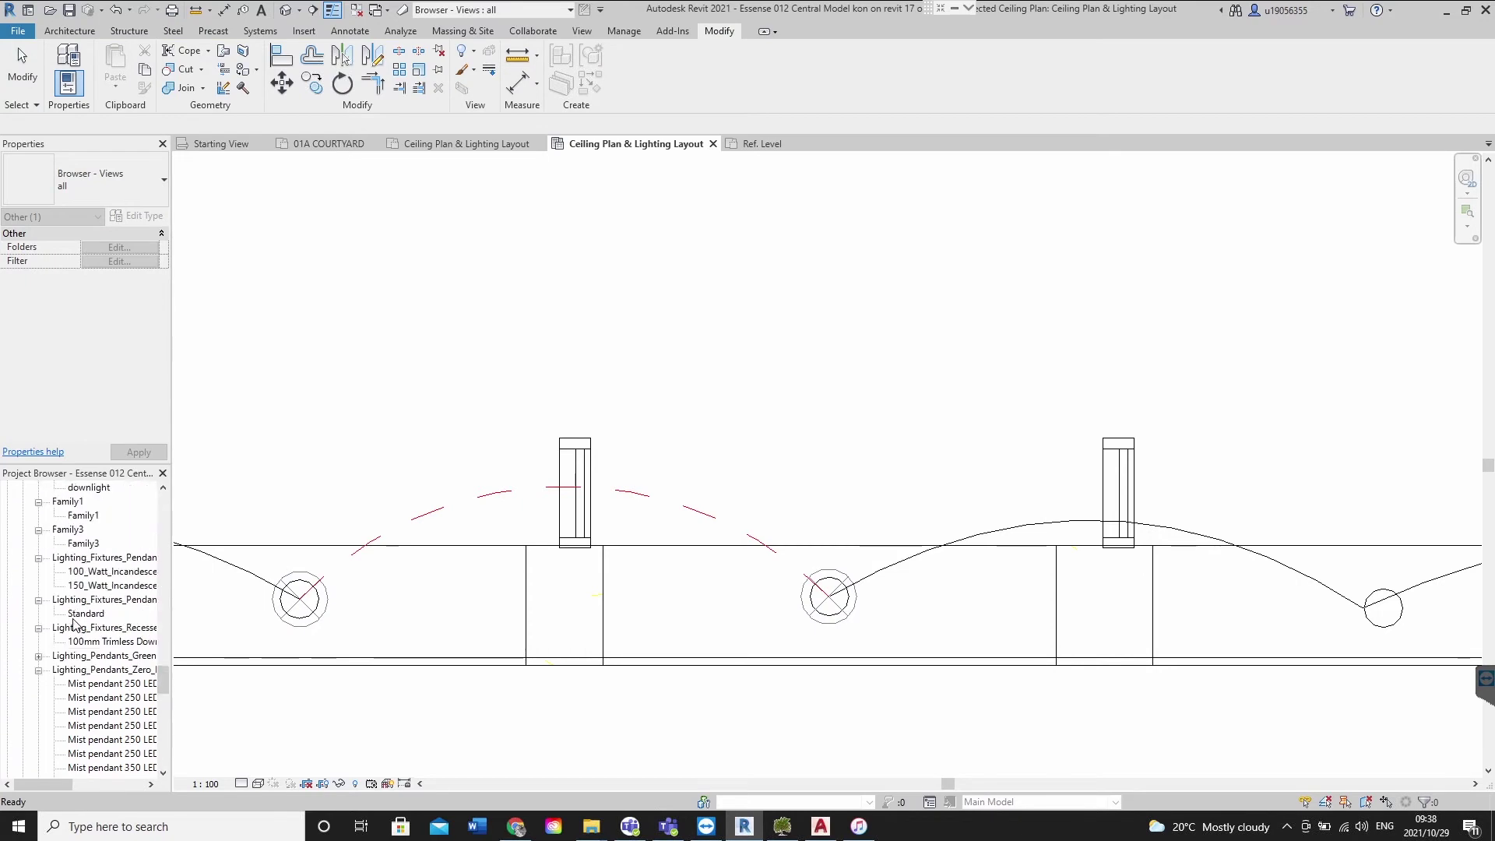
scroll(74, 623, up, 2)
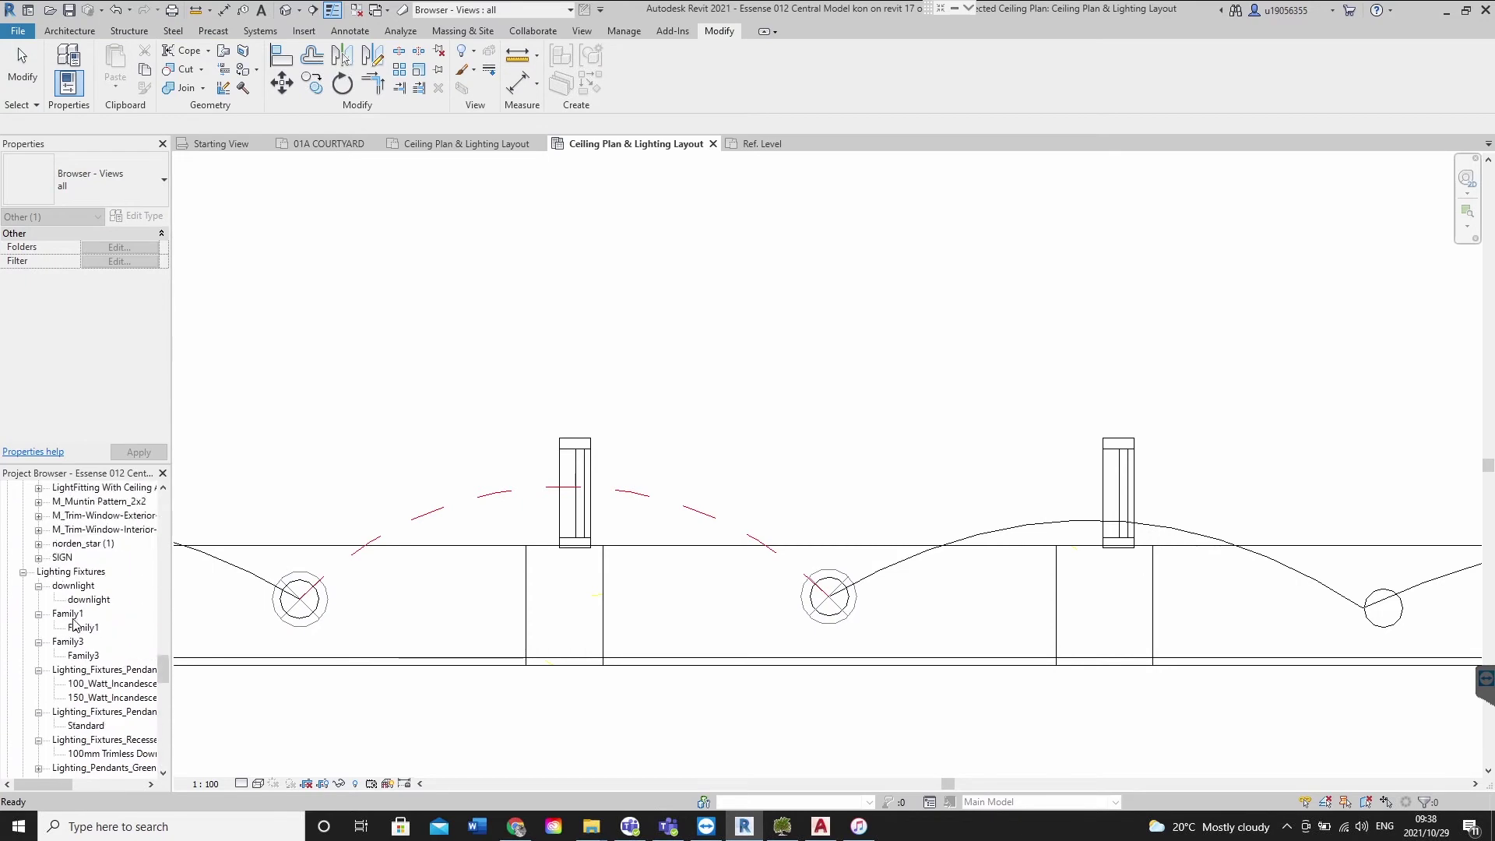
click(23, 572)
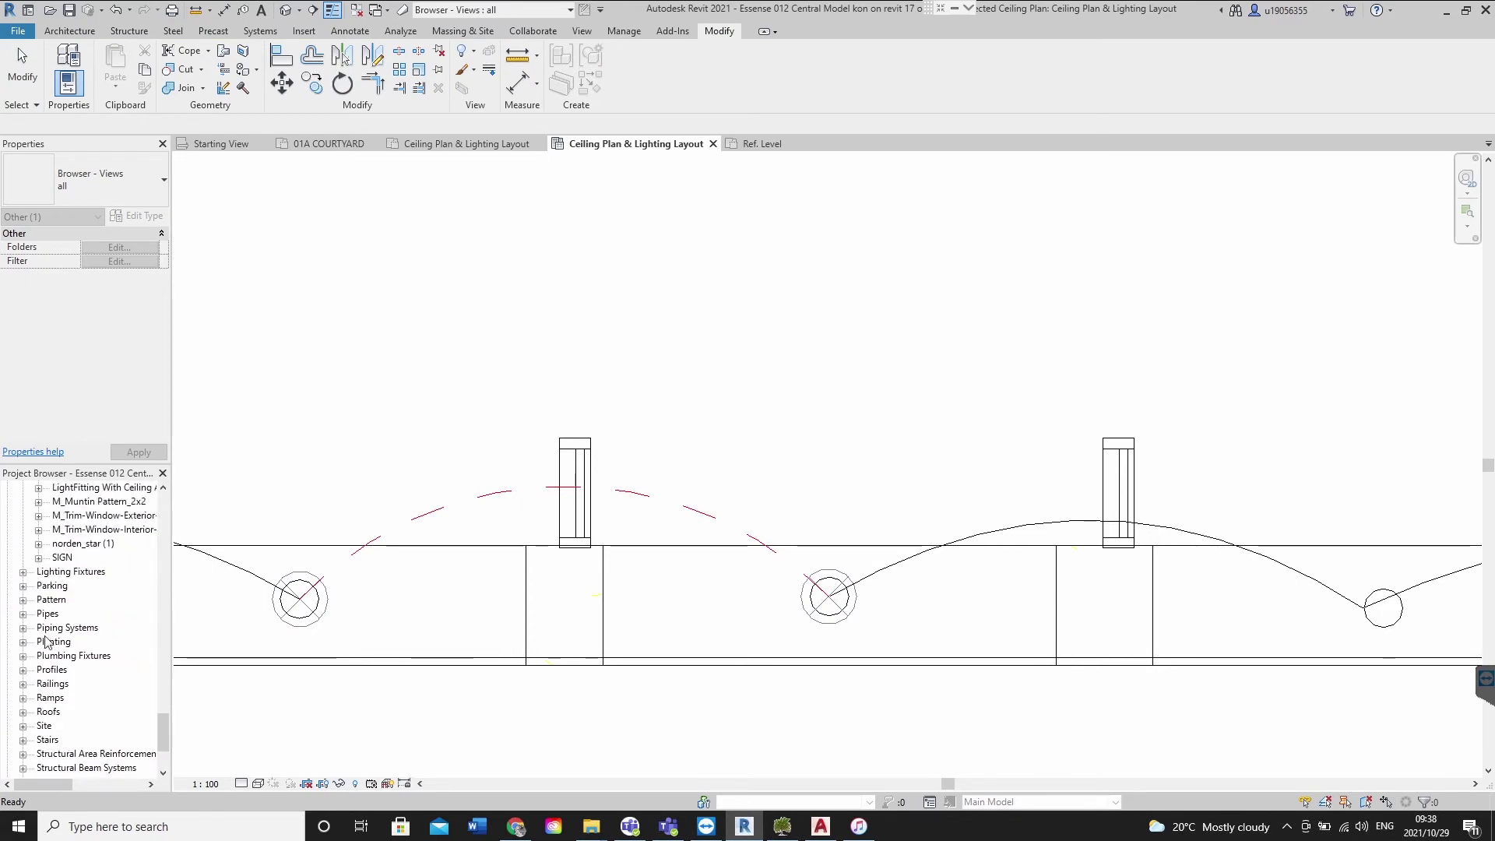
scroll(58, 657, up, 5)
scroll(35, 653, up, 4)
click(23, 544)
scroll(45, 541, up, 2)
scroll(31, 515, up, 2)
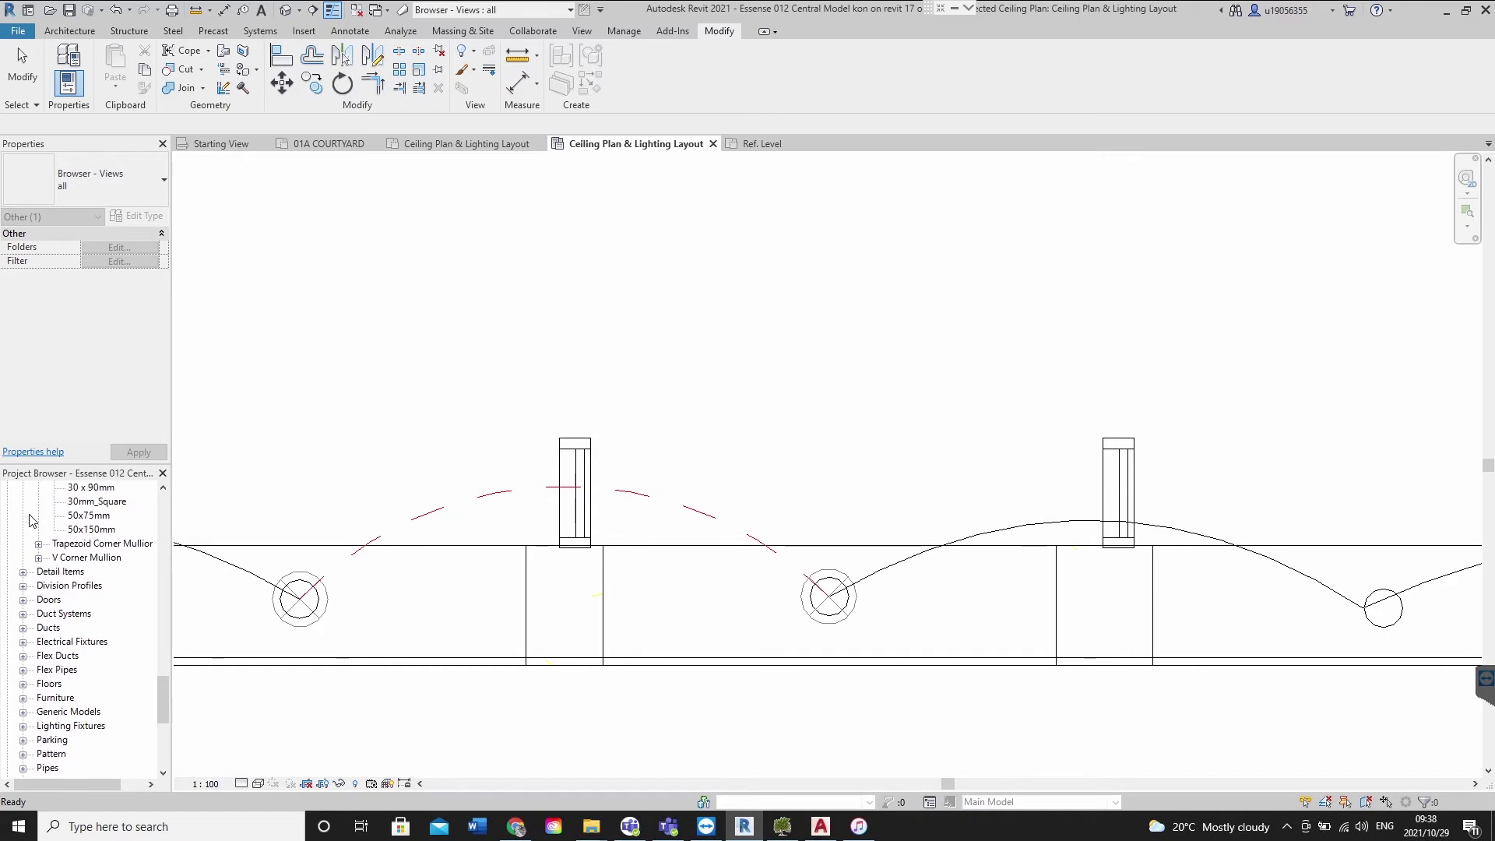
click(23, 572)
scroll(47, 549, down, 4)
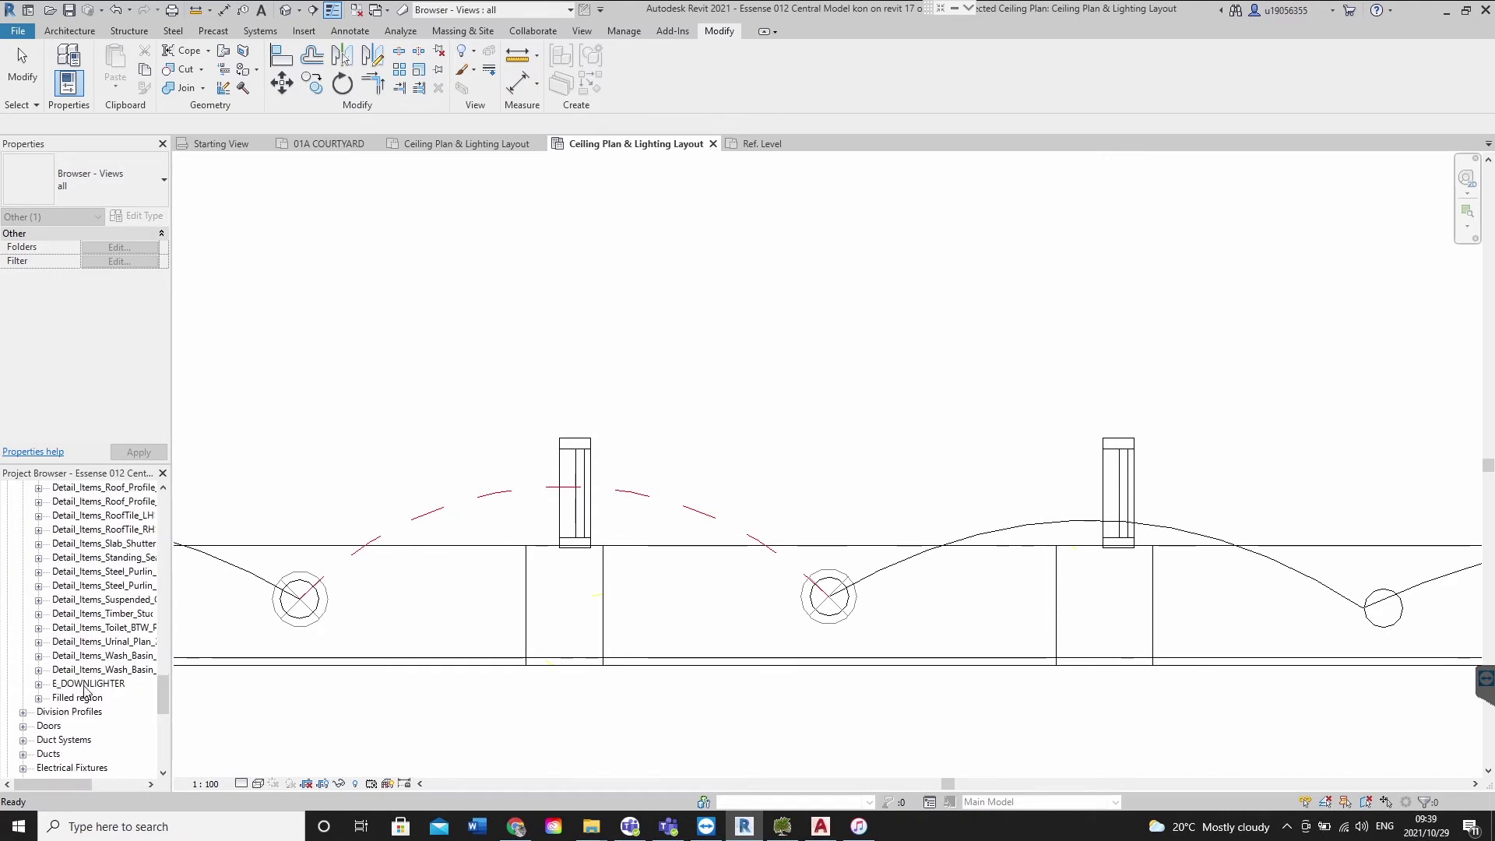
click(38, 685)
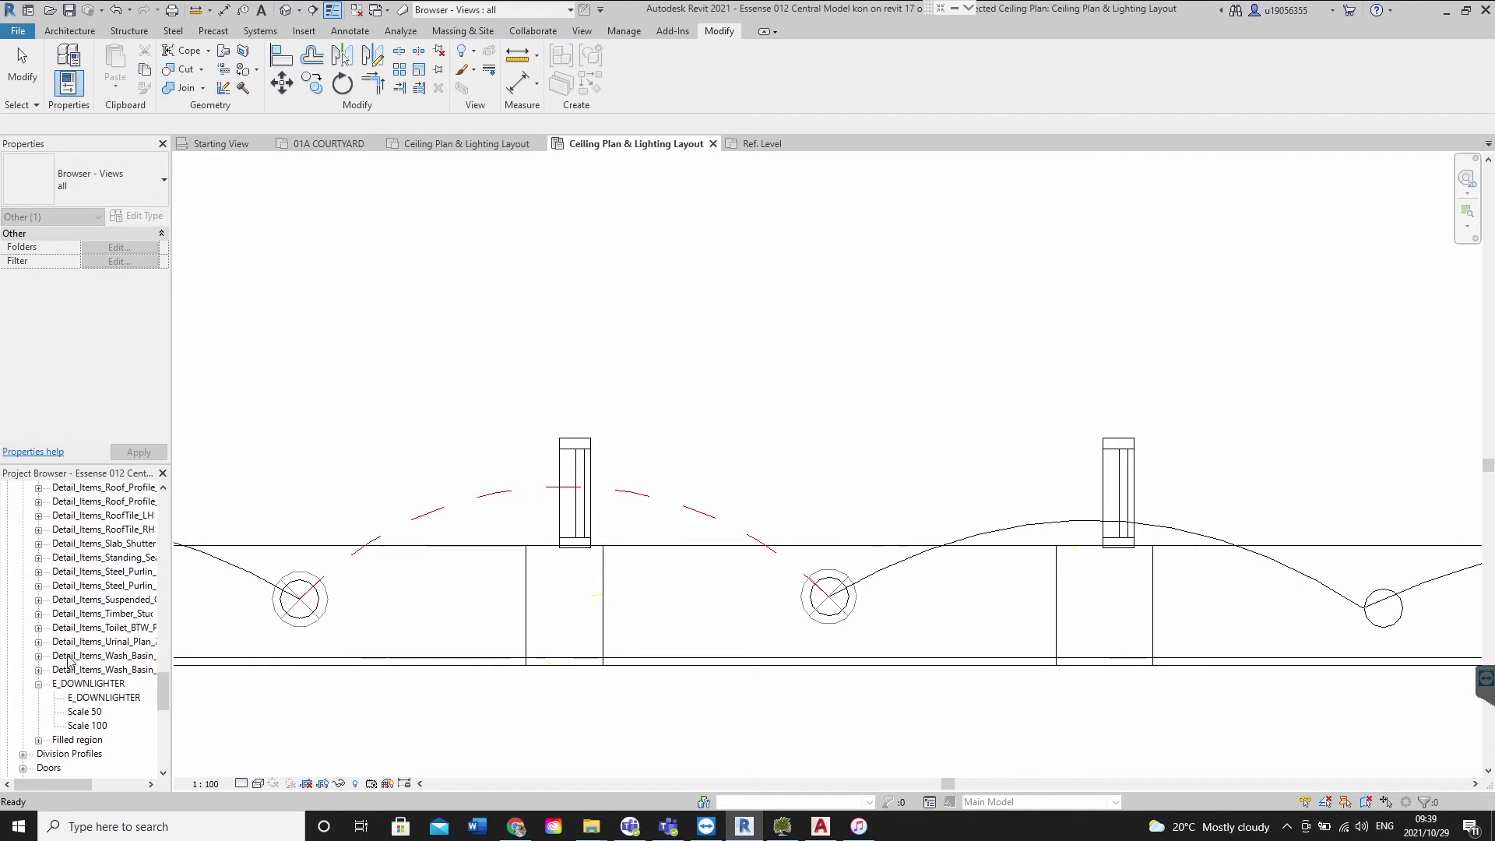
Delete the type named E_DOWNLIGHTER from the E_DOWNLIGHTER family
click(101, 697)
right_click(102, 698)
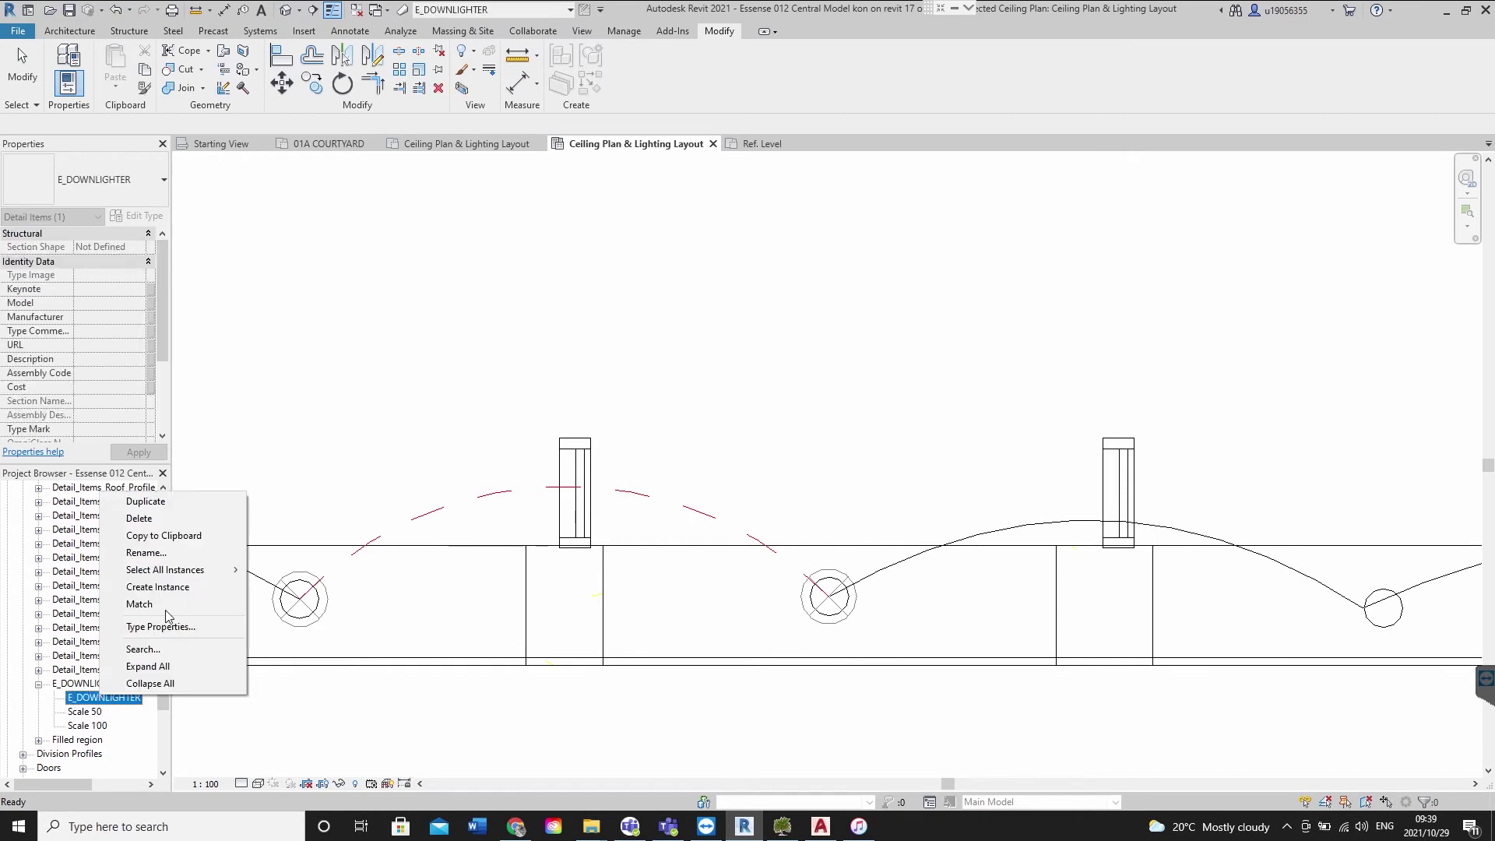
click(166, 515)
Place four Scale 50 downlighters in a loose row north of the wall, dismissing the save reminder without saving
click(92, 698)
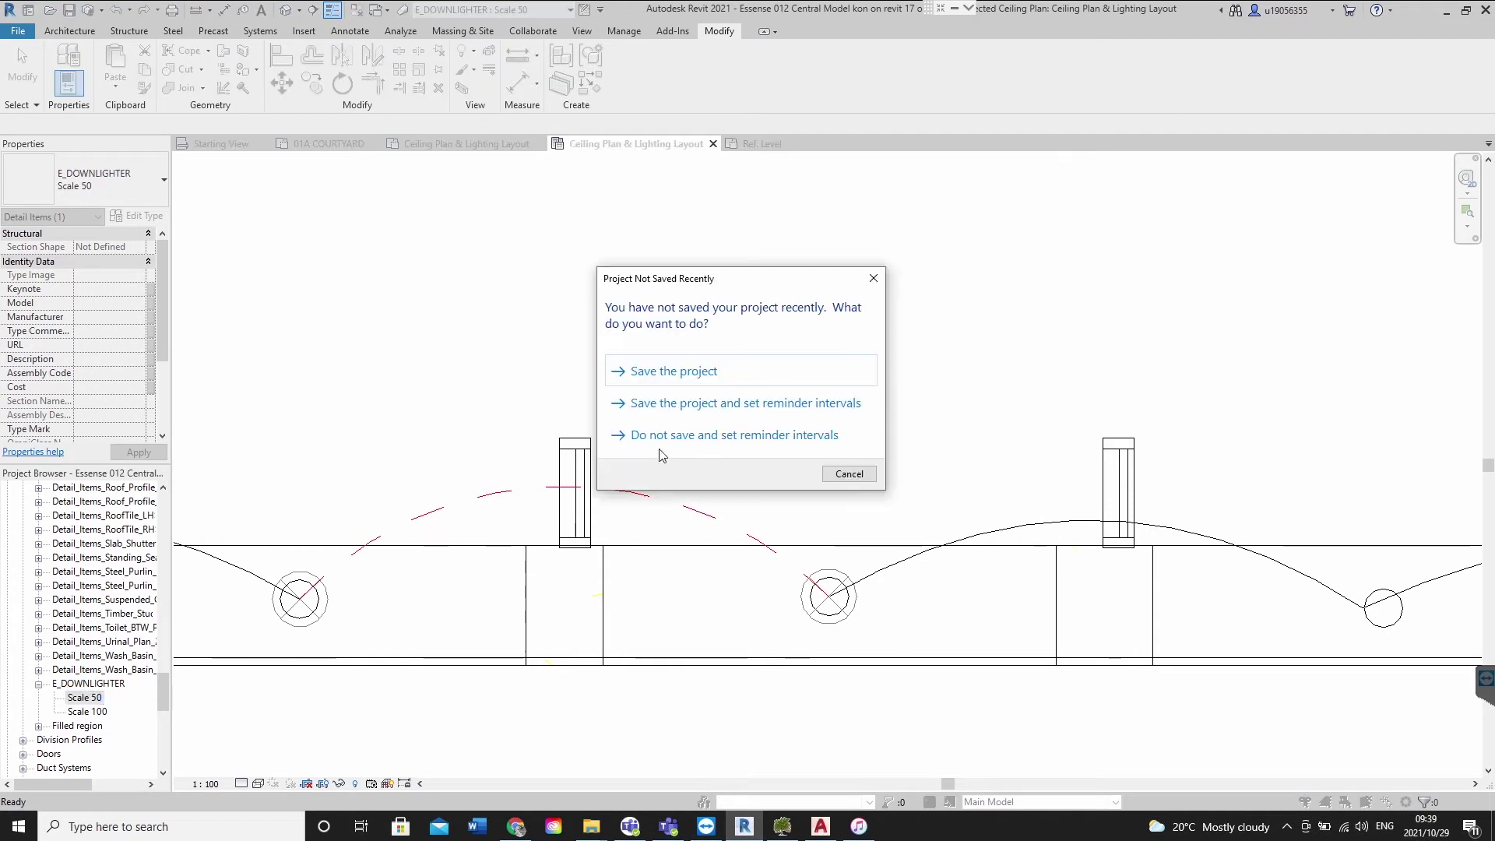
click(848, 473)
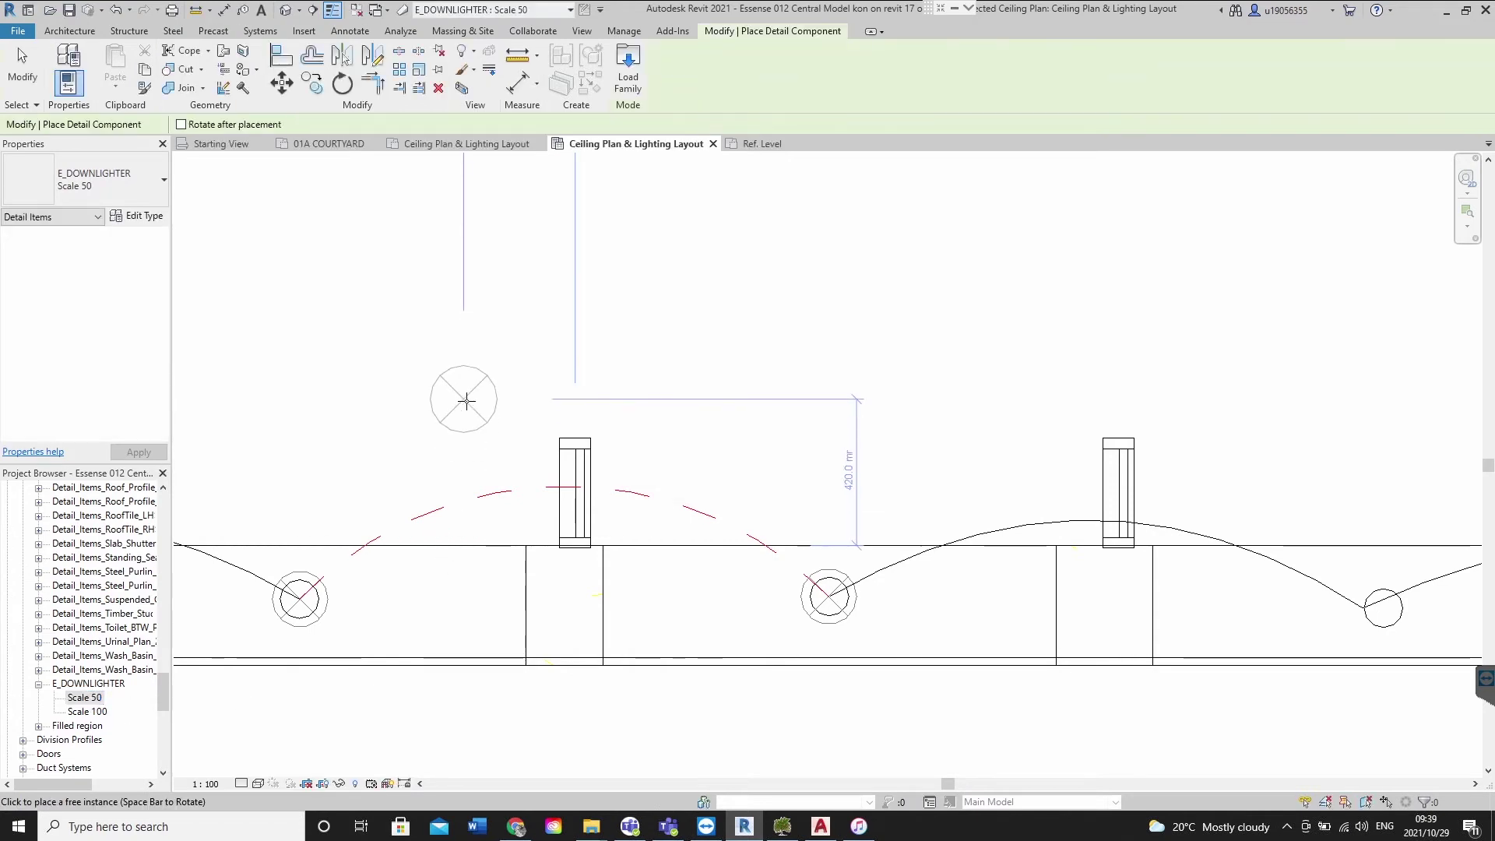
click(463, 398)
click(965, 328)
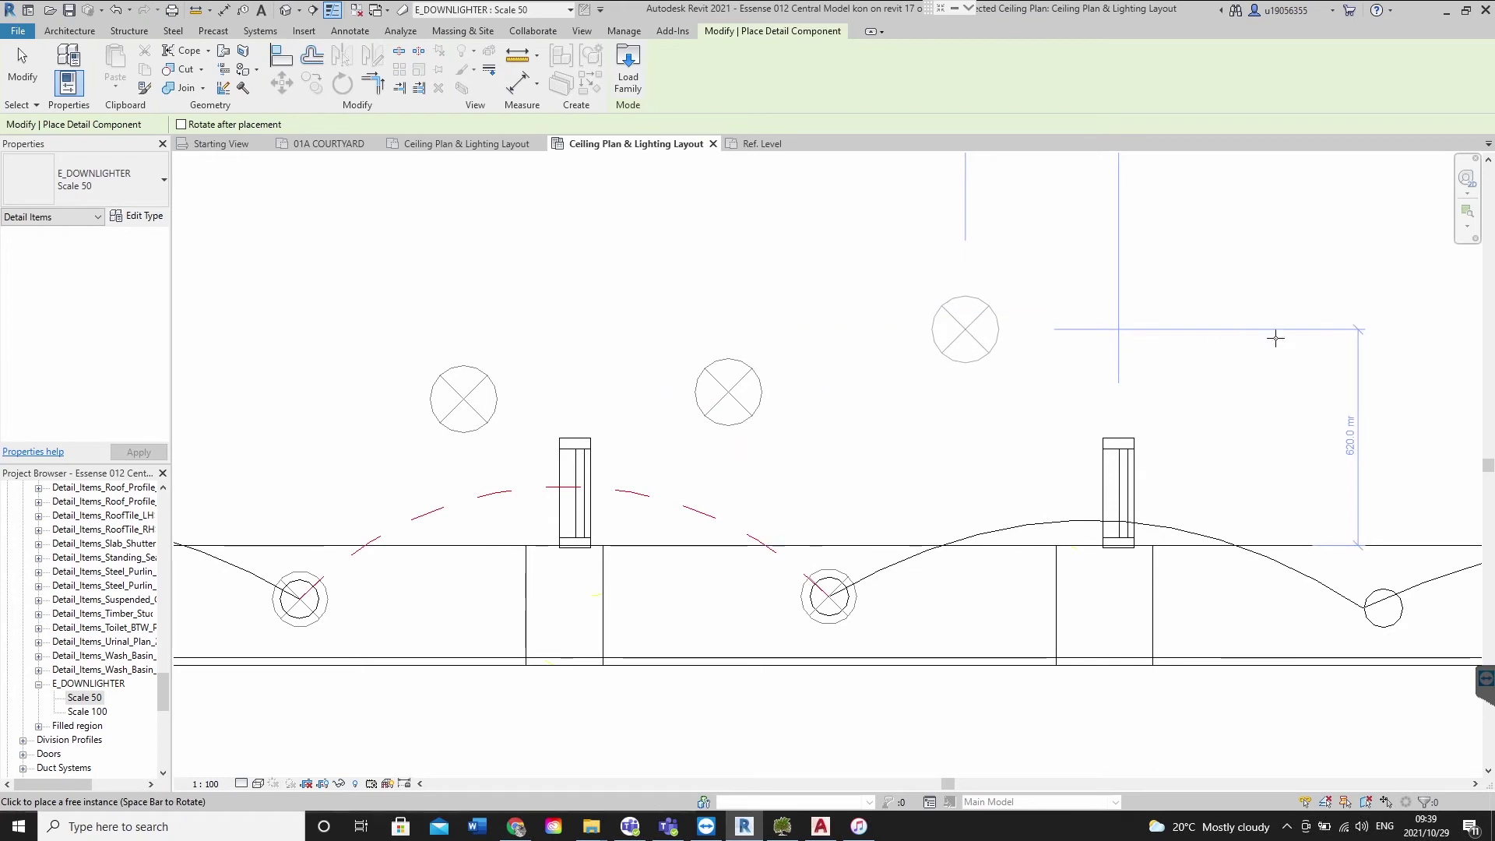
click(1277, 343)
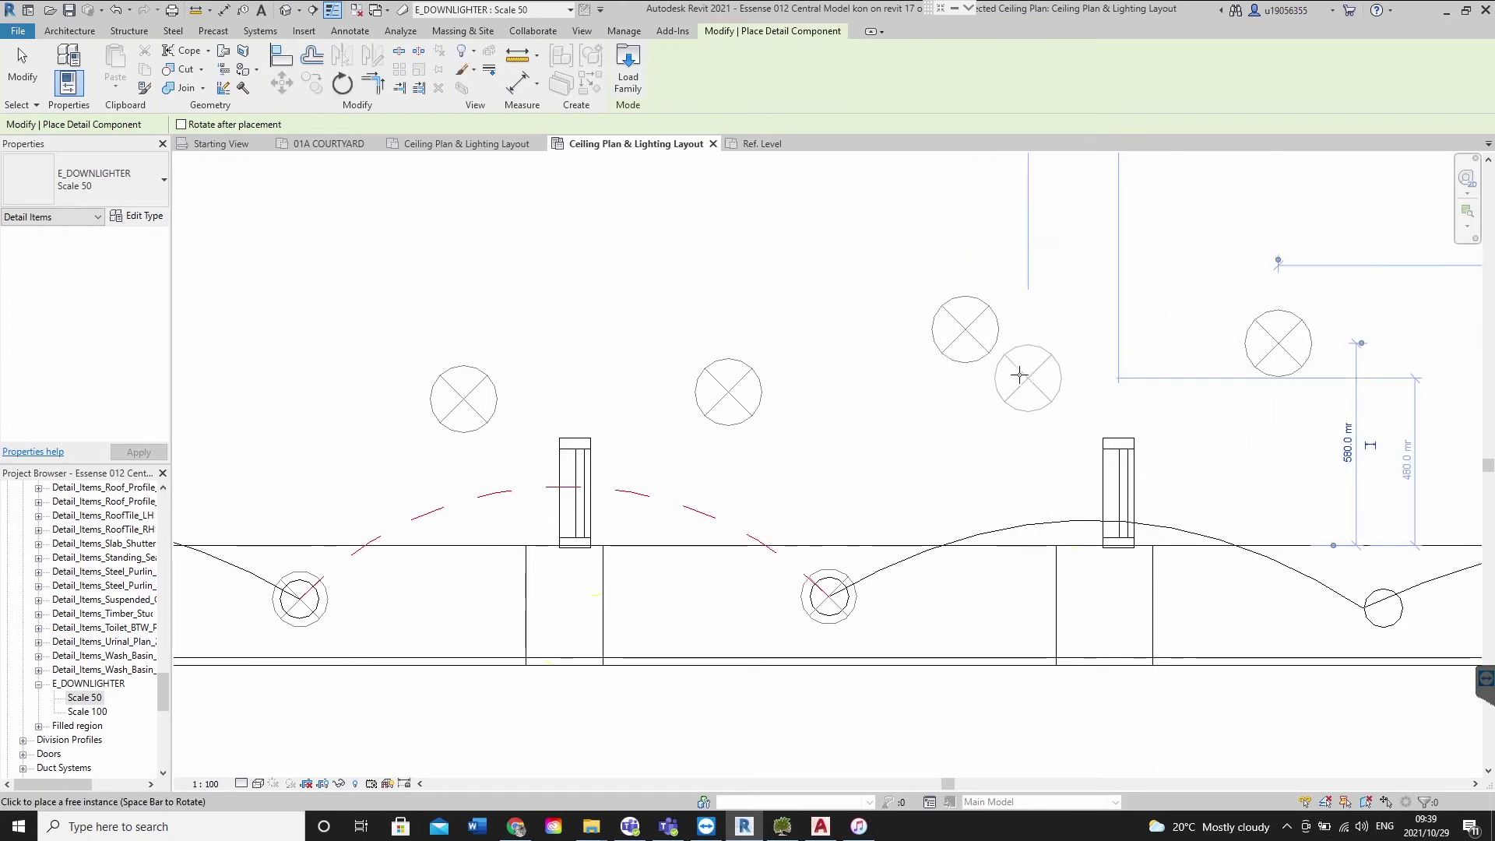
key(Escape)
key(Escape)
Place four Scale 100 downlighters in a row just north of the Scale 50 ones
click(84, 713)
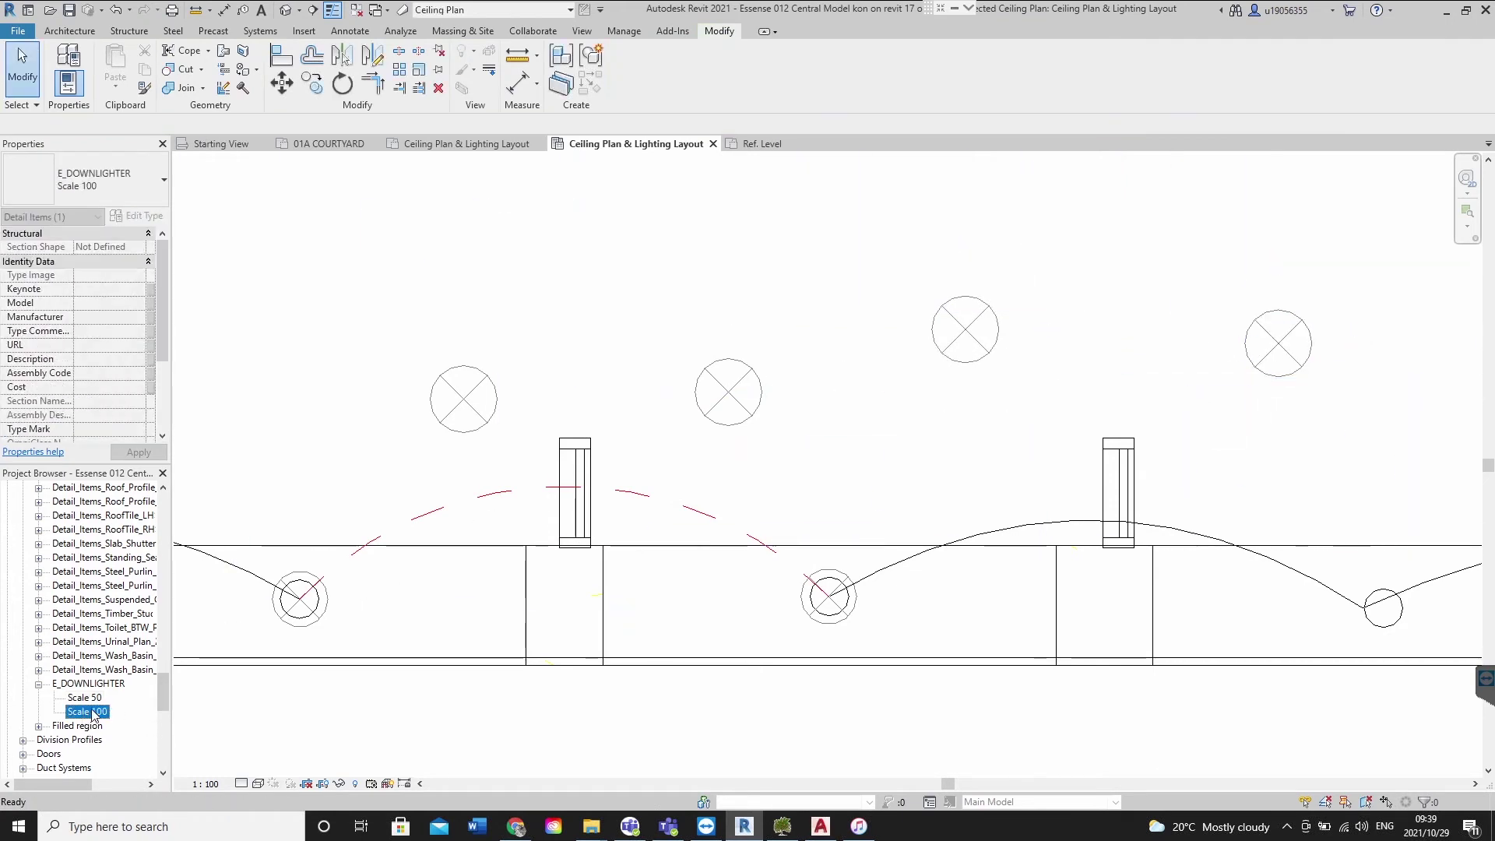
drag(92, 714, 444, 444)
click(477, 309)
click(714, 266)
click(979, 260)
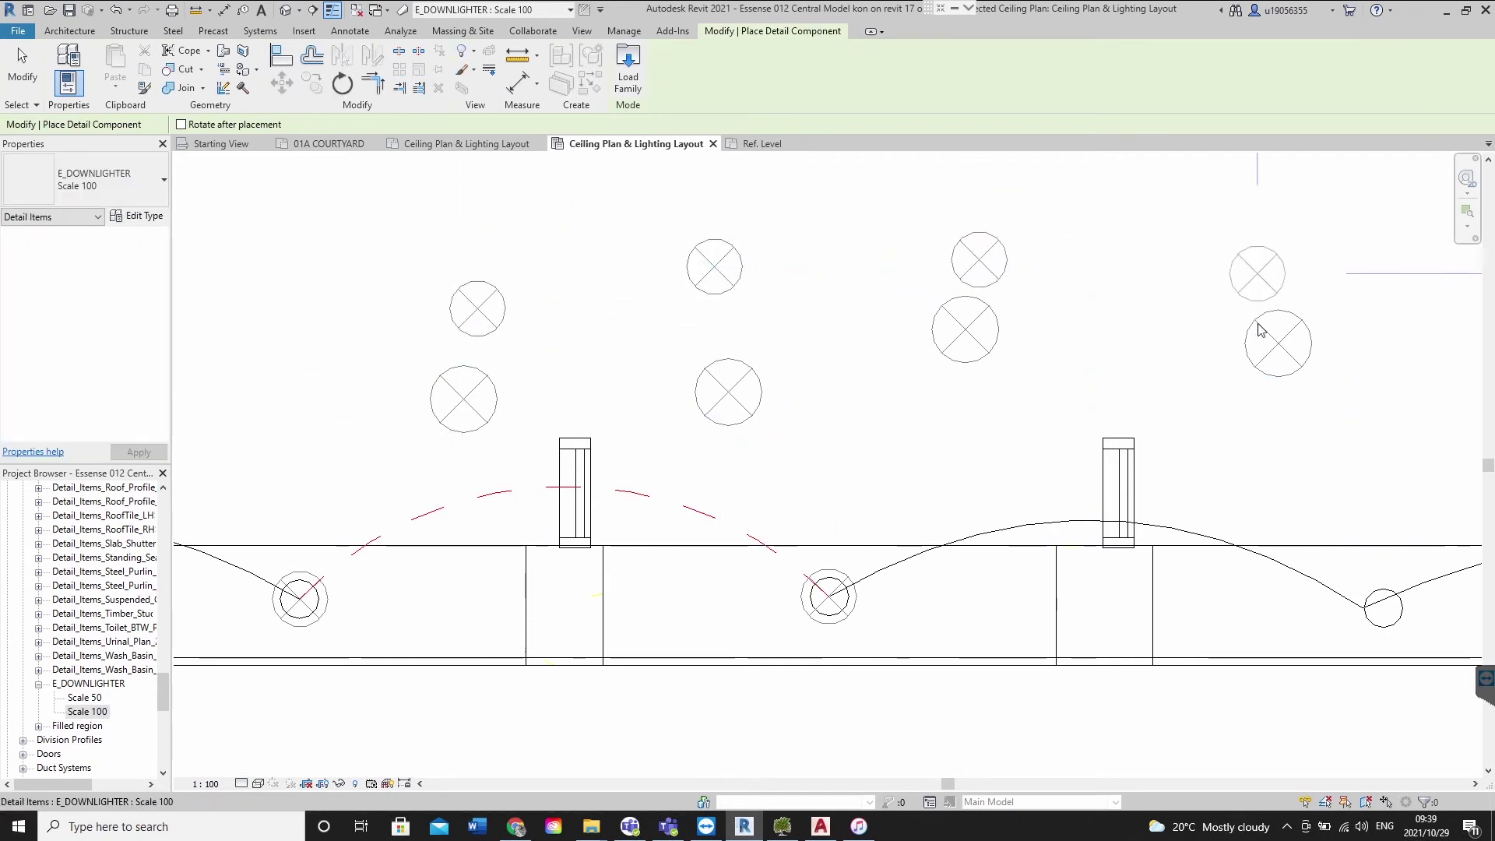
key(Escape)
key(Escape)
Create a detail line similar to the red dashed arc, drawing a 3 Electrical Wiring arc between the two westernmost new Scale 100 downlighters
click(452, 296)
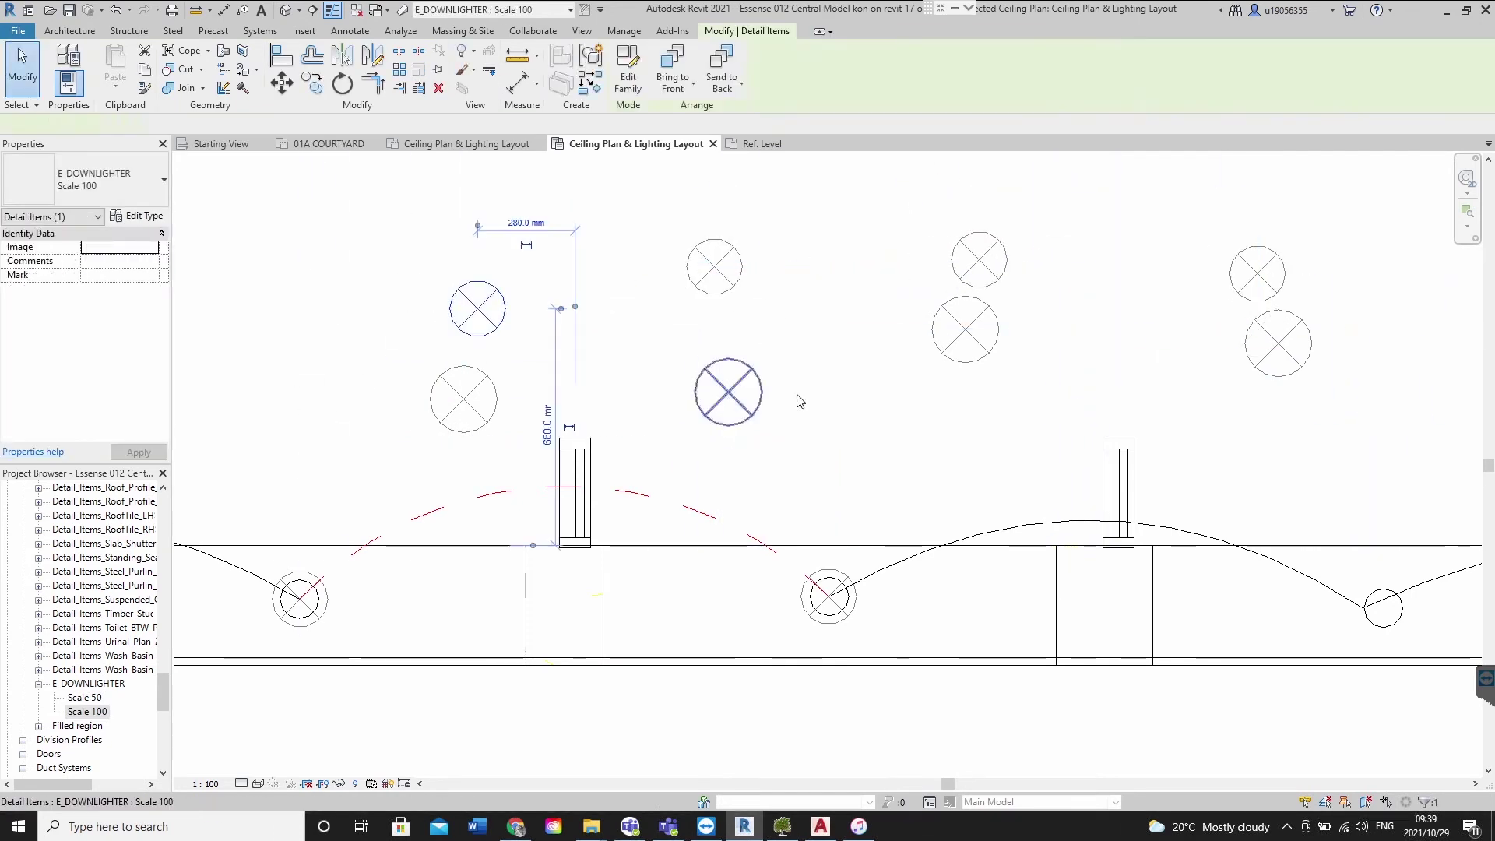
scroll(704, 557, down, 3)
click(697, 552)
click(633, 611)
right_click(621, 605)
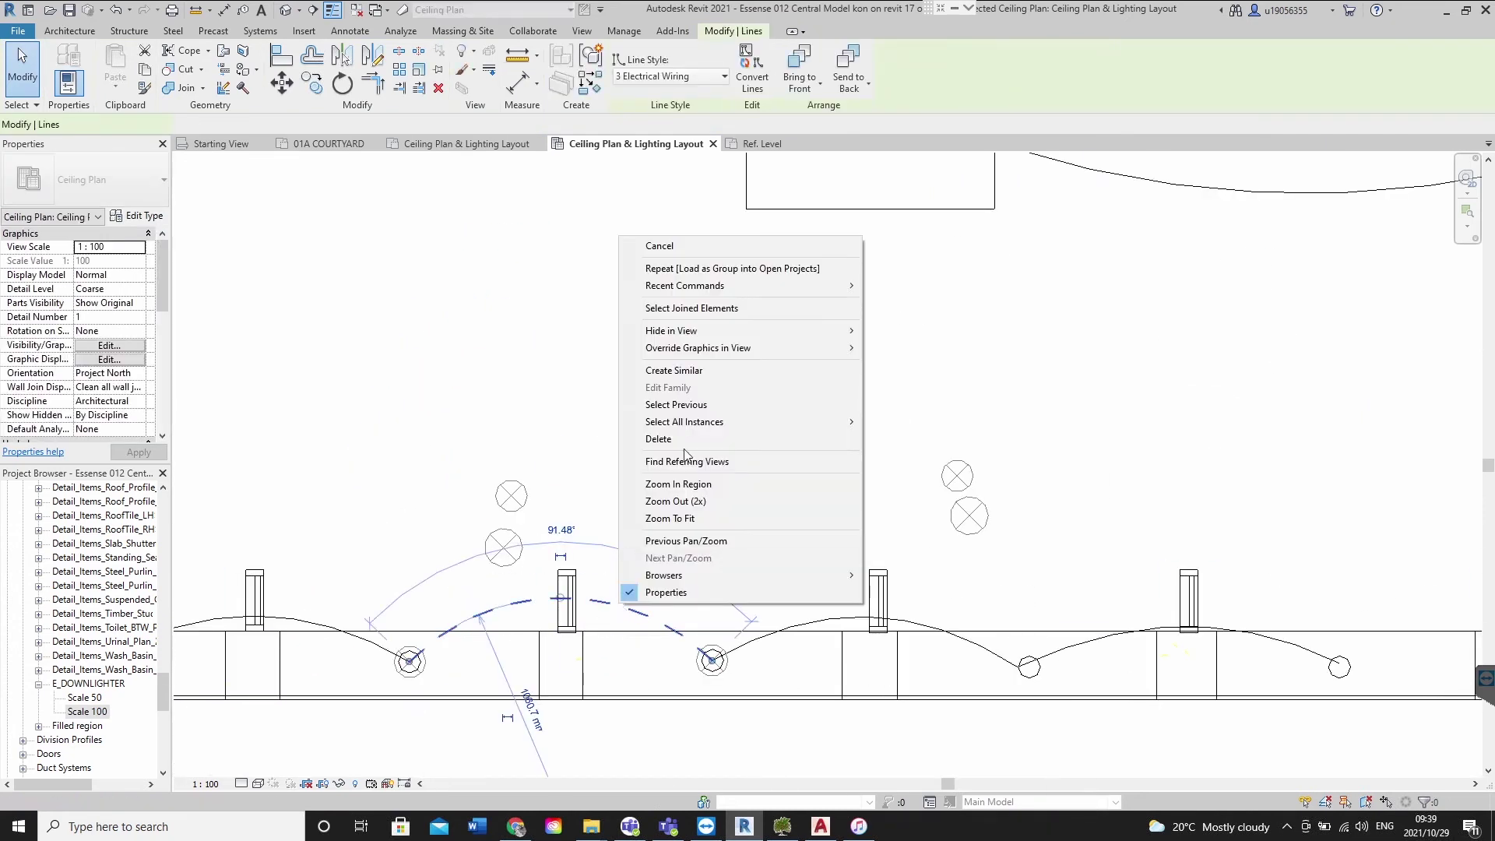
click(674, 370)
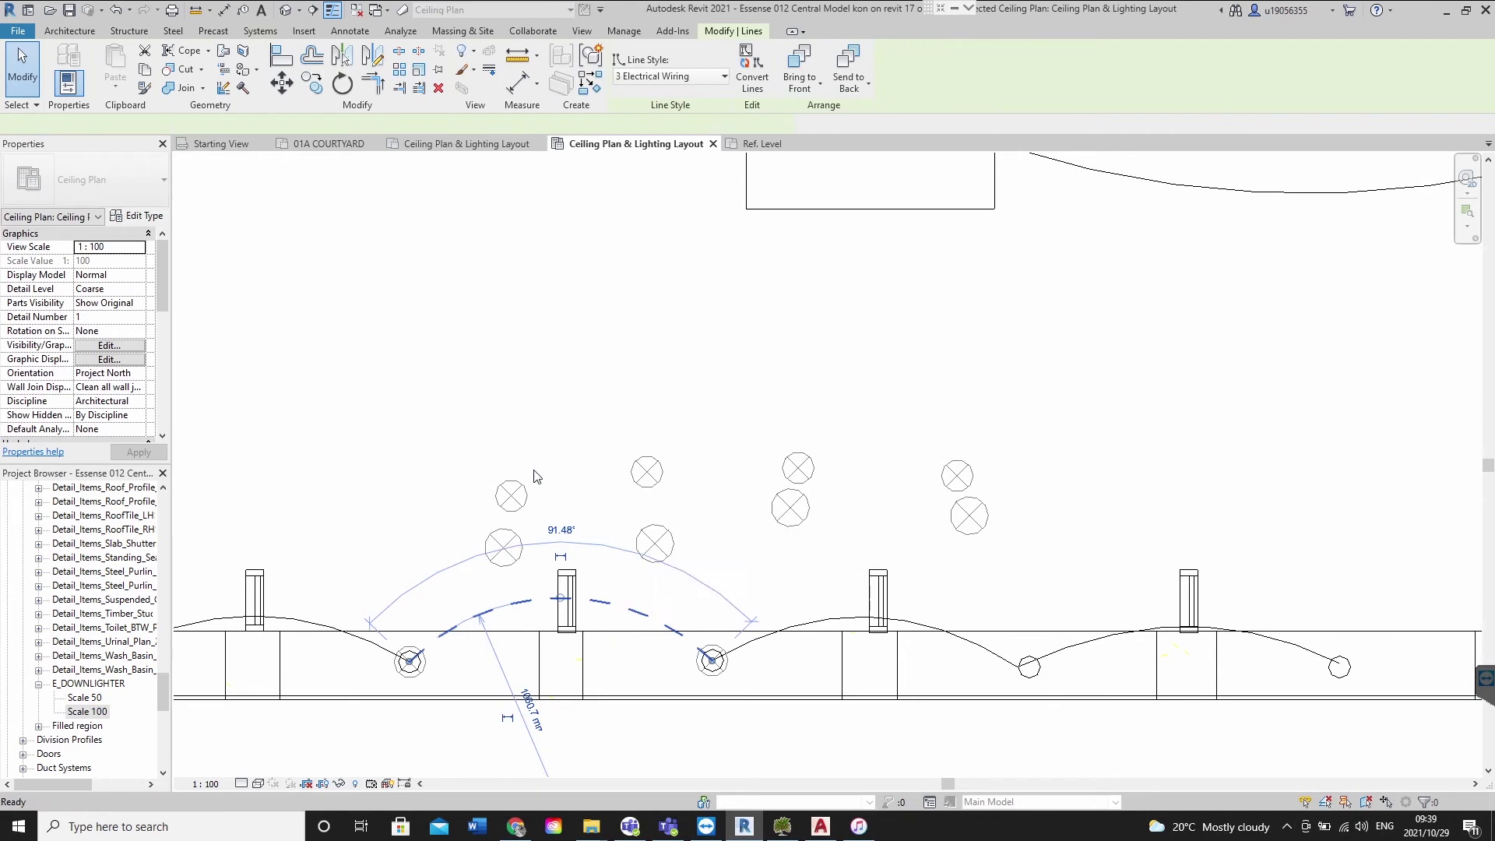
click(621, 69)
click(512, 496)
click(645, 470)
click(574, 465)
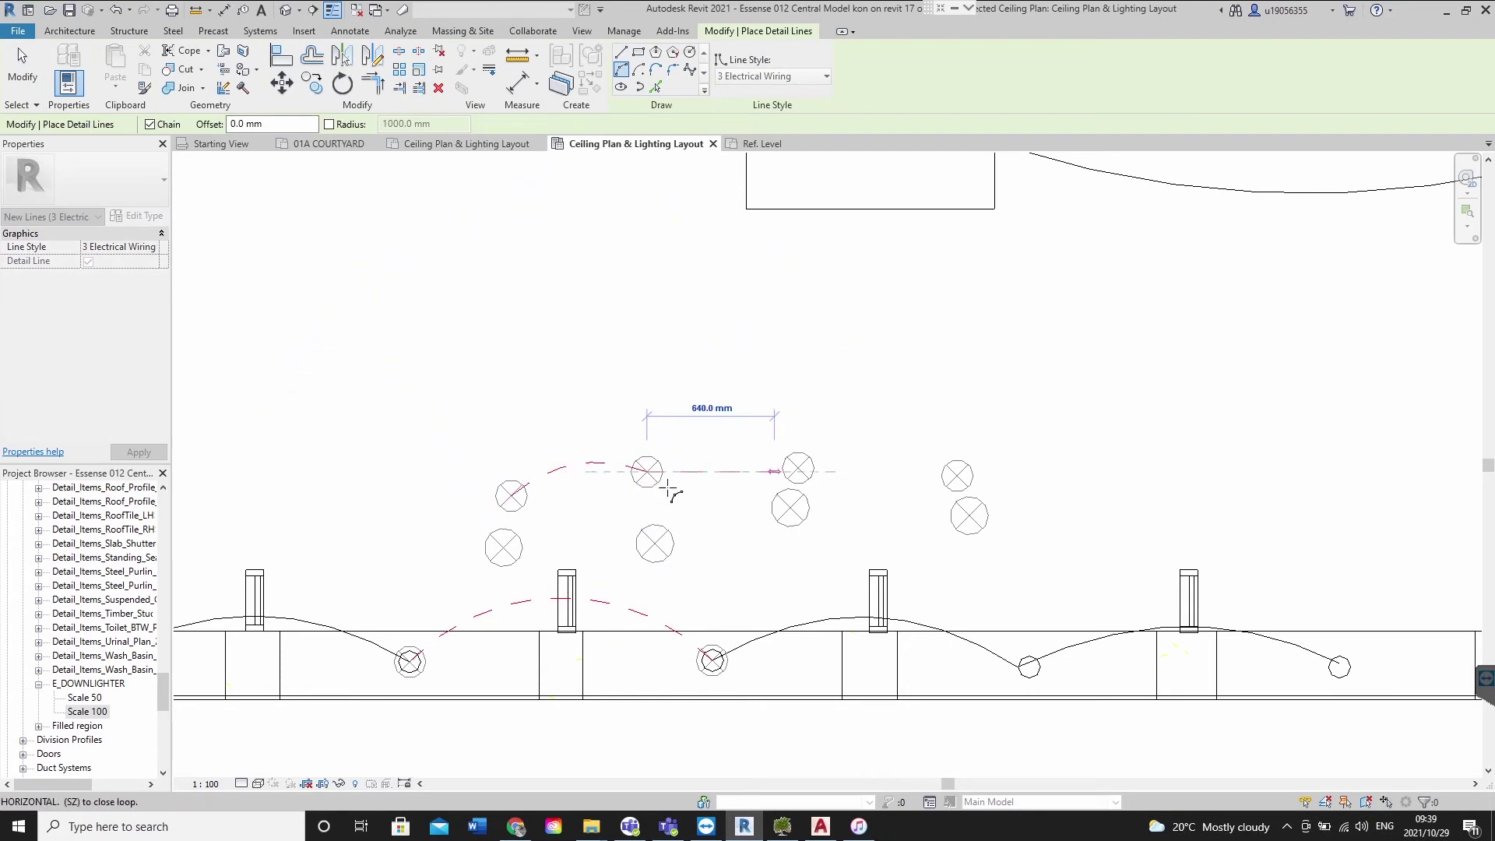
Draw 3 Electrical Wiring arcs linking the second, third and fourth Scale 100 downlighters from the west
click(800, 468)
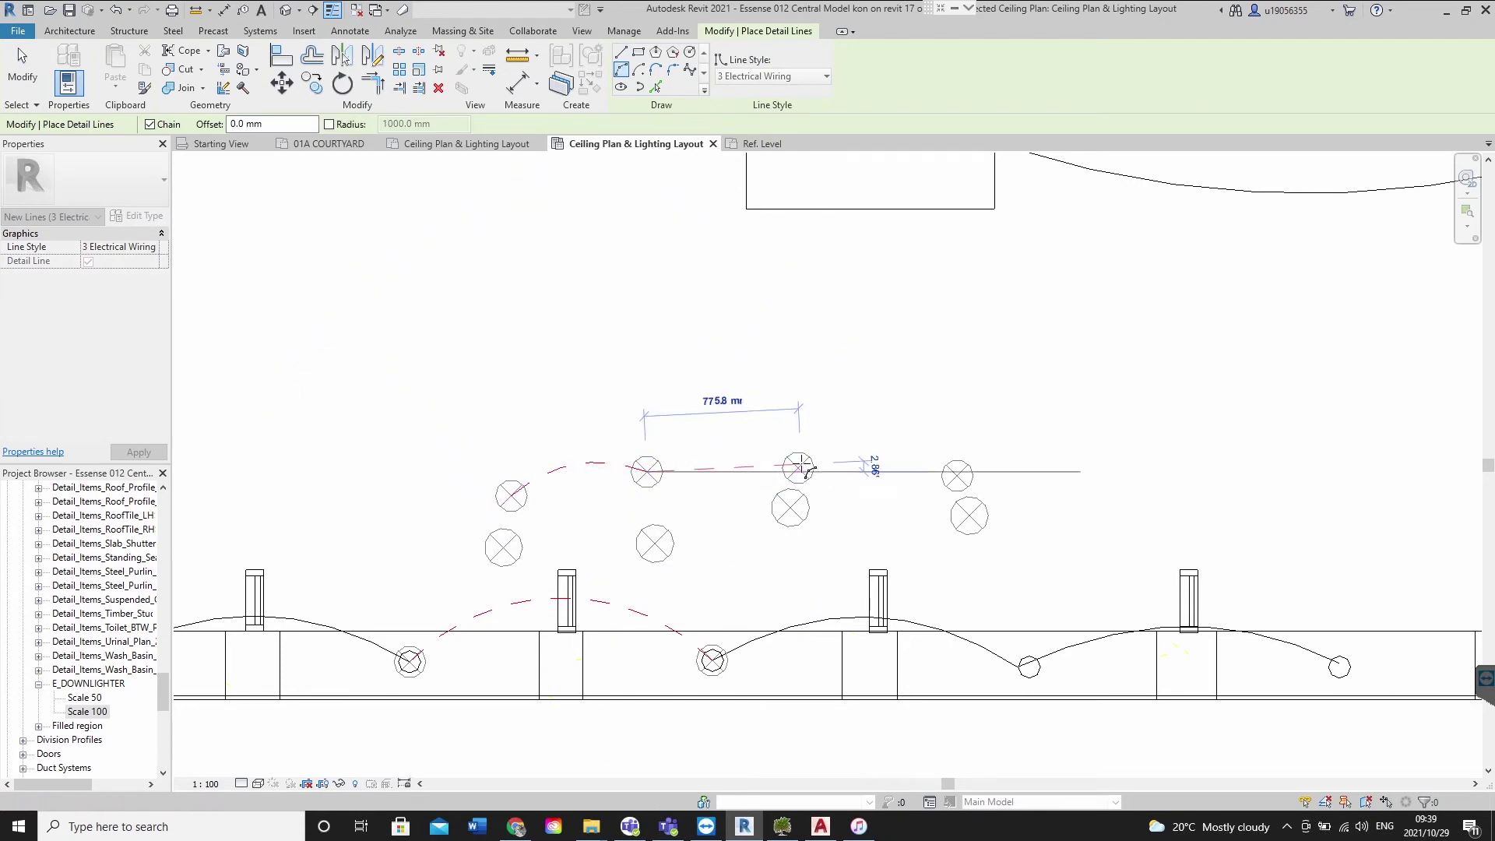
click(734, 441)
click(956, 475)
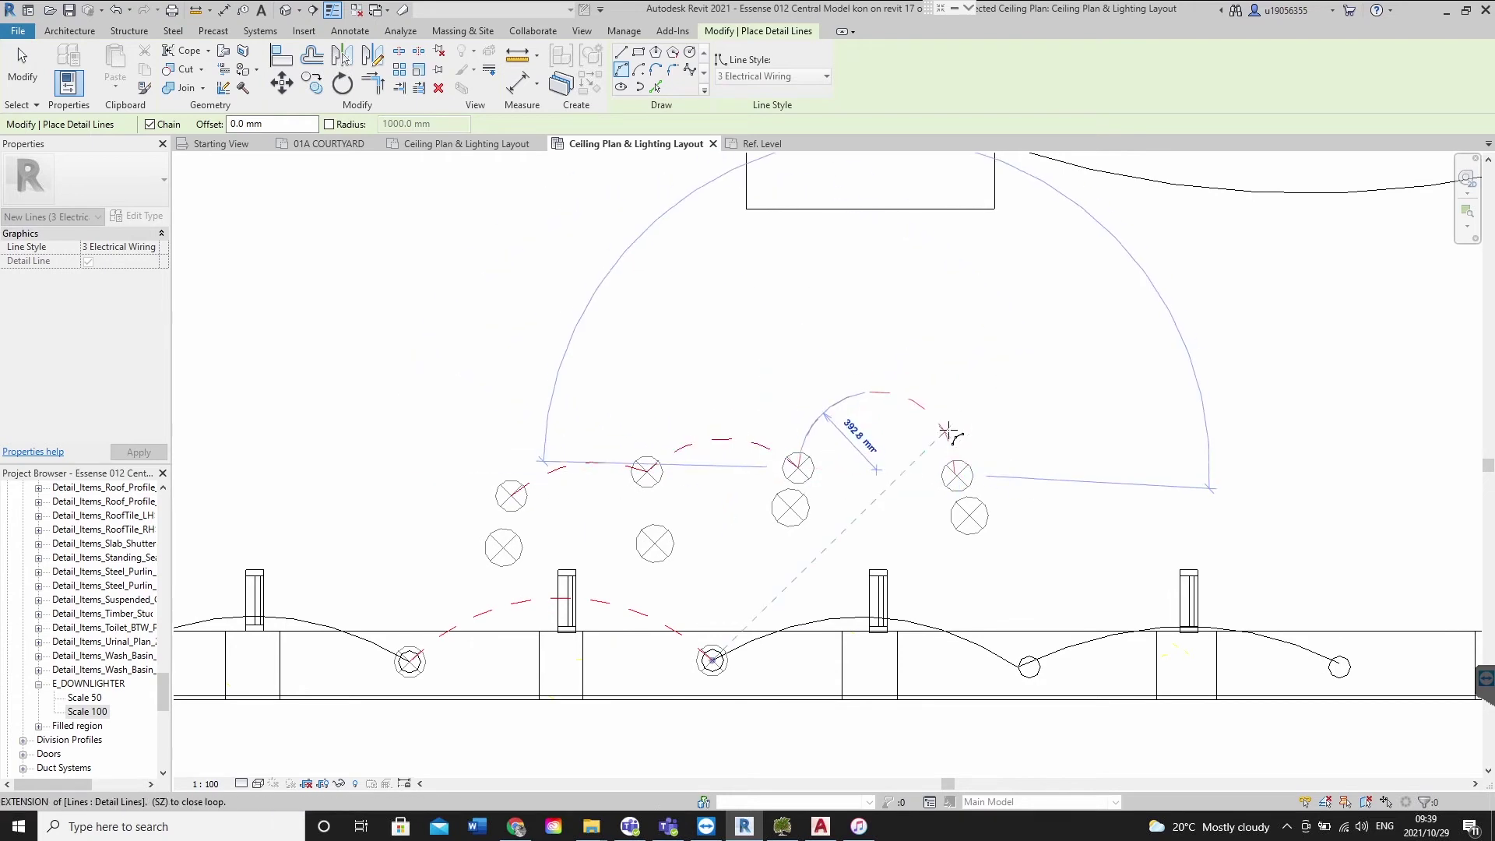
click(876, 450)
scroll(998, 490, up, 3)
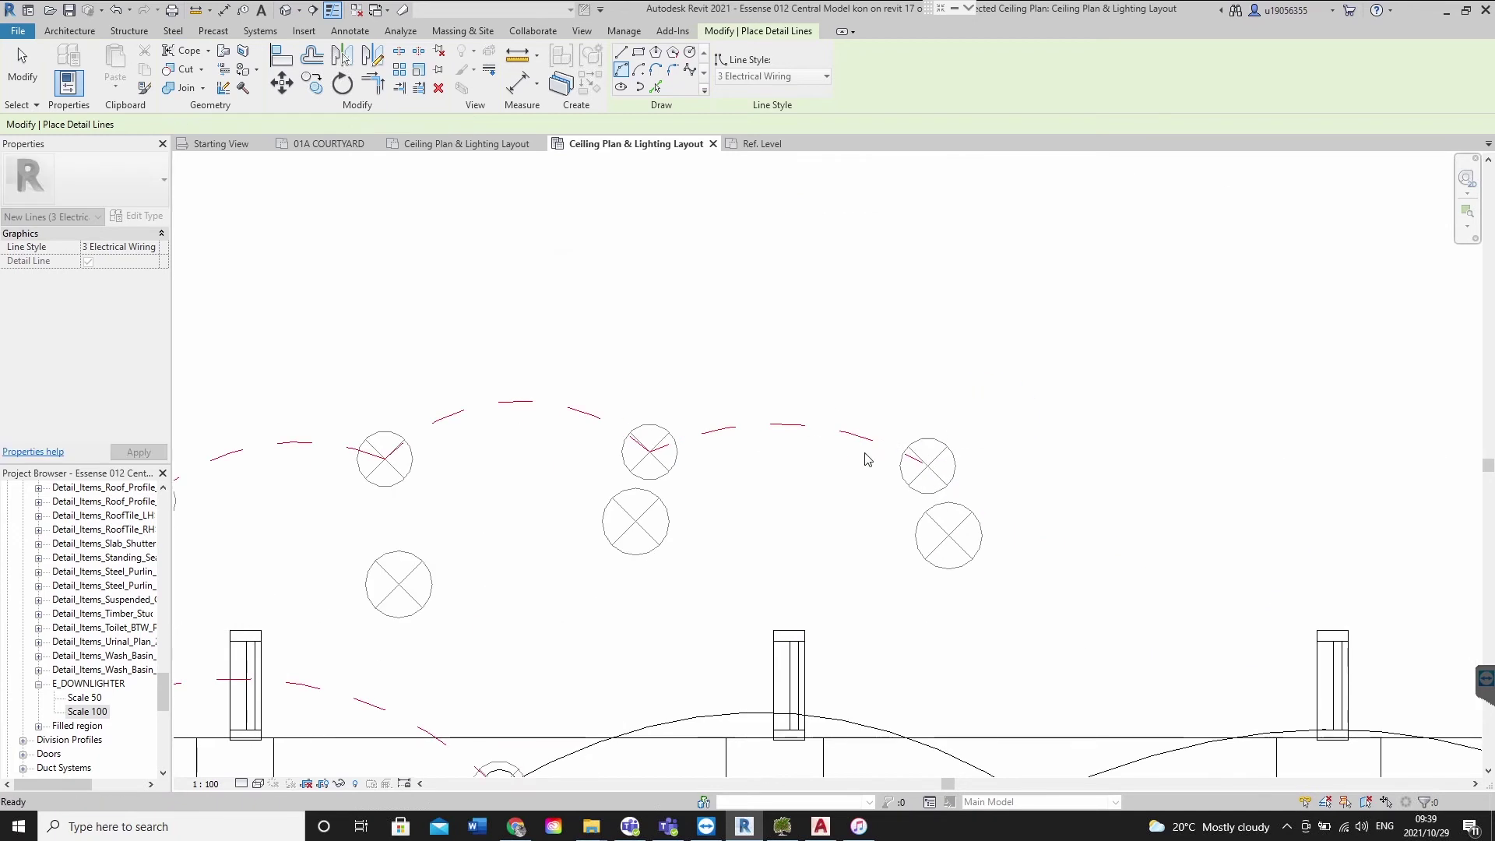
key(Escape)
key(Escape)
Delete the wiring arcs drawn between the four loose Scale 100 downlighters
click(925, 464)
mouse_move(925, 464)
mouse_down()
mouse_move(938, 496)
mouse_move(924, 464)
mouse_up()
key(Escape)
scroll(841, 441, down, 3)
scroll(851, 428, up, 2)
scroll(851, 428, down, 2)
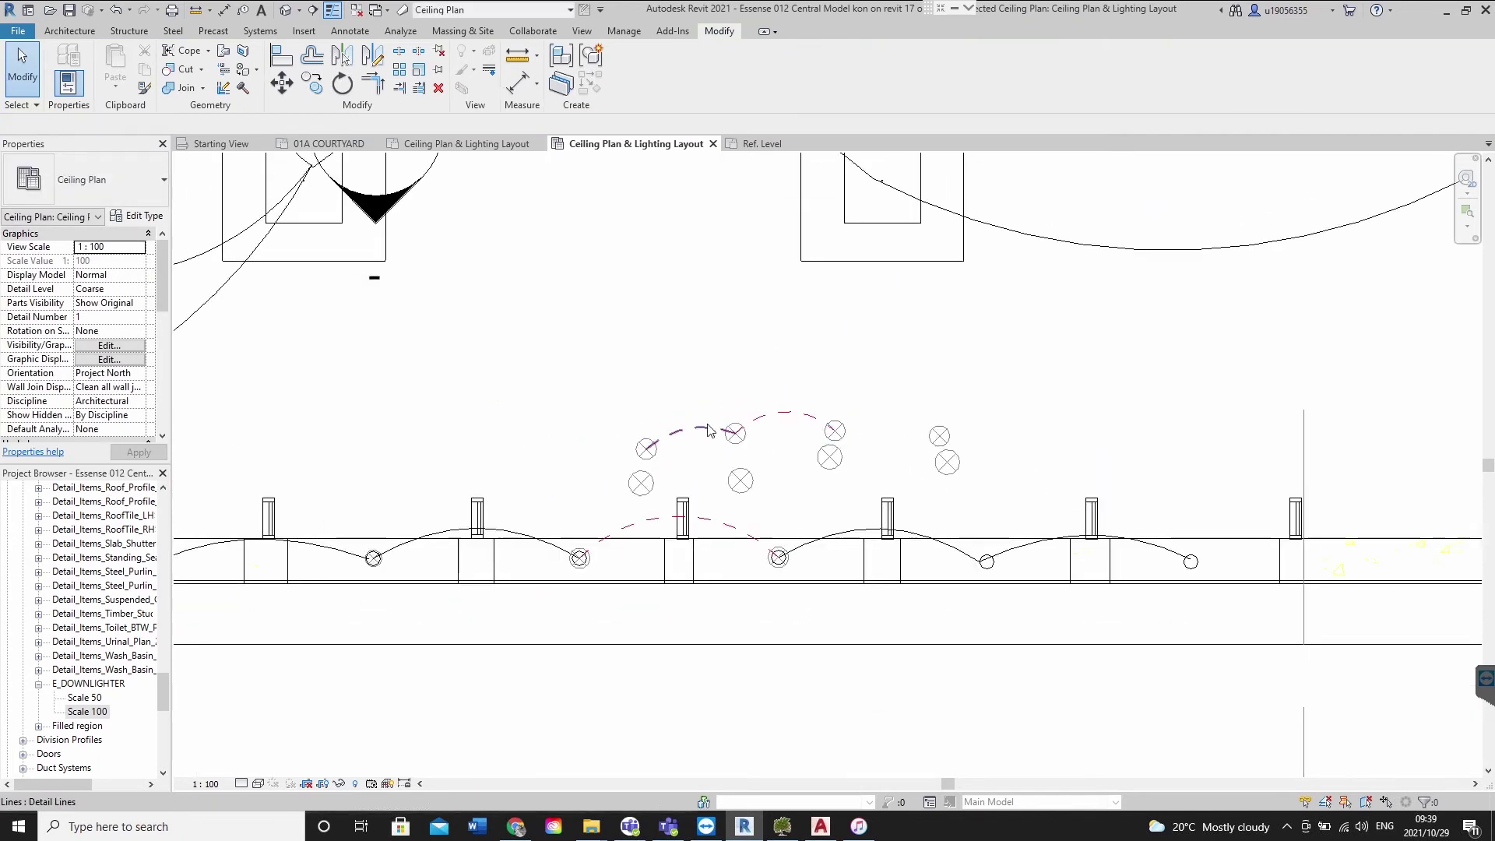
scroll(644, 450, up, 2)
click(837, 401)
key(Delete)
Align the third Scale 100 downlighter horizontally with the easternmost one
key(a)
key(l)
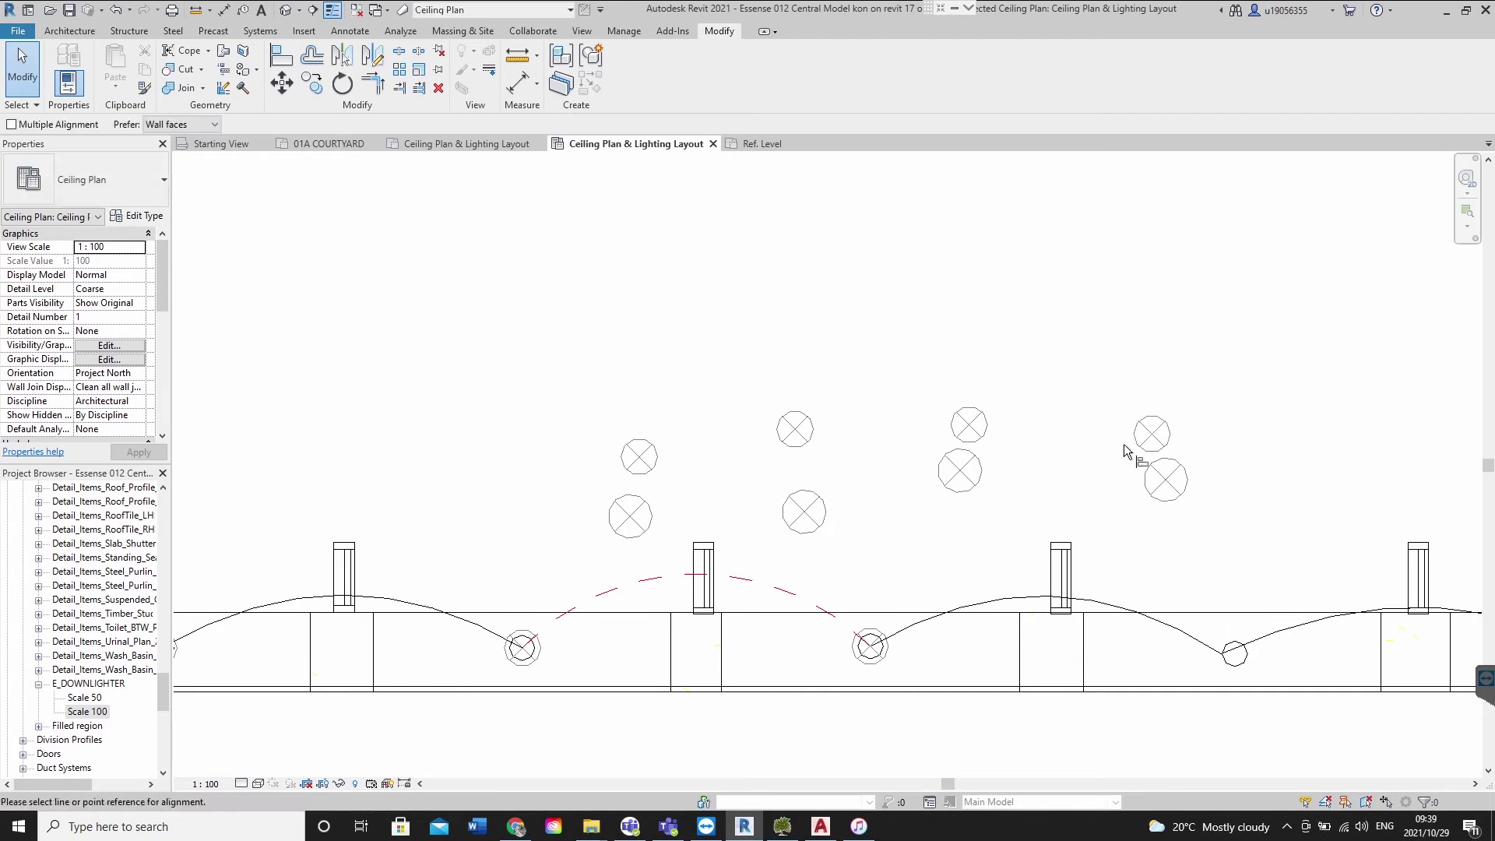
click(1165, 445)
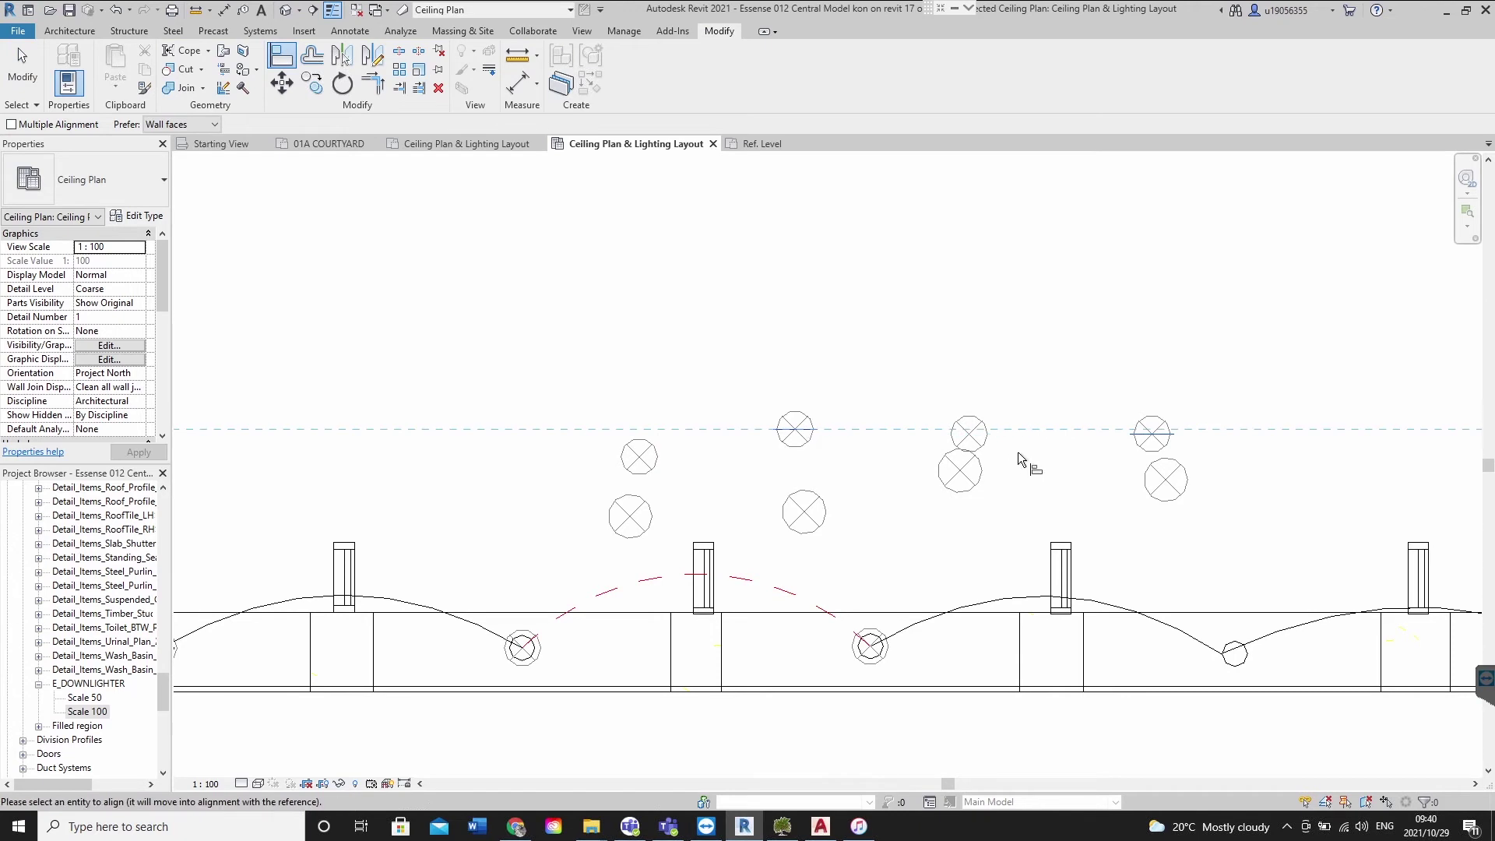
key(Escape)
key(Escape)
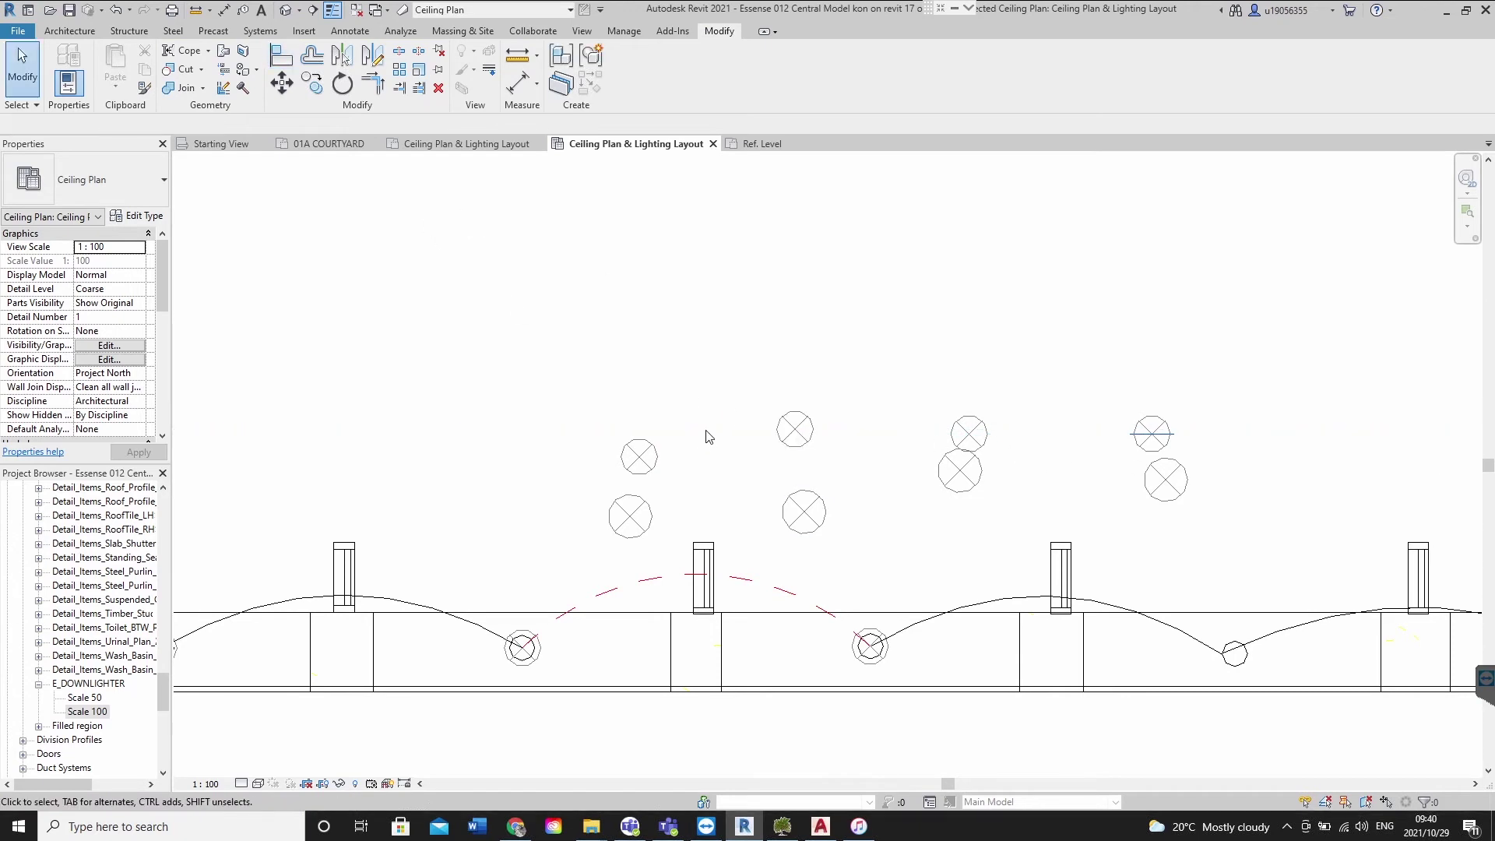
Add an aligned dimension string through the centres of all four Scale 100 downlighters, placed north of the row
key(i)
click(639, 448)
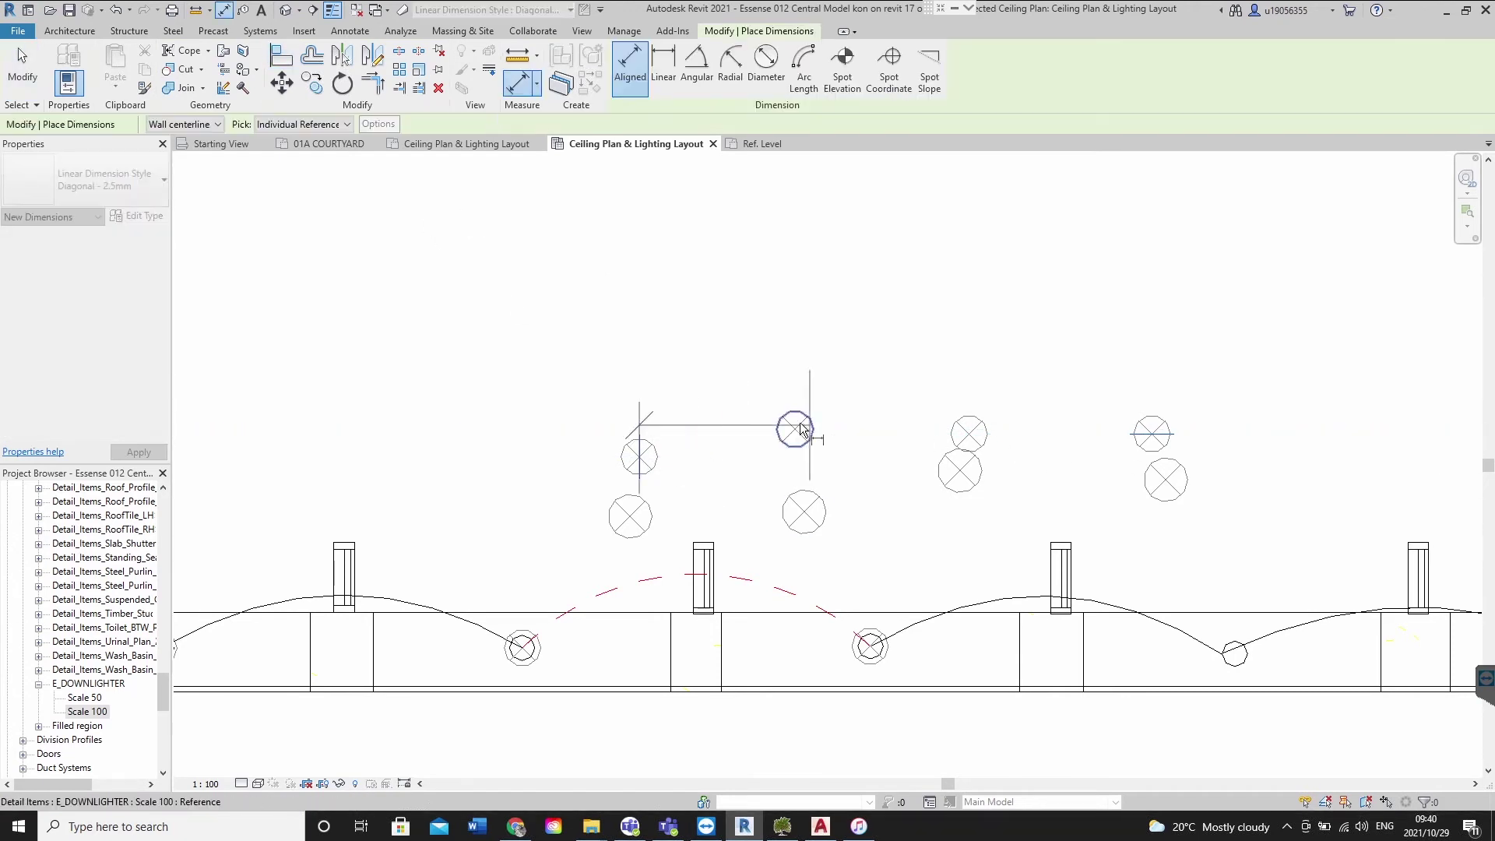
click(795, 428)
click(969, 433)
click(1152, 434)
click(1147, 343)
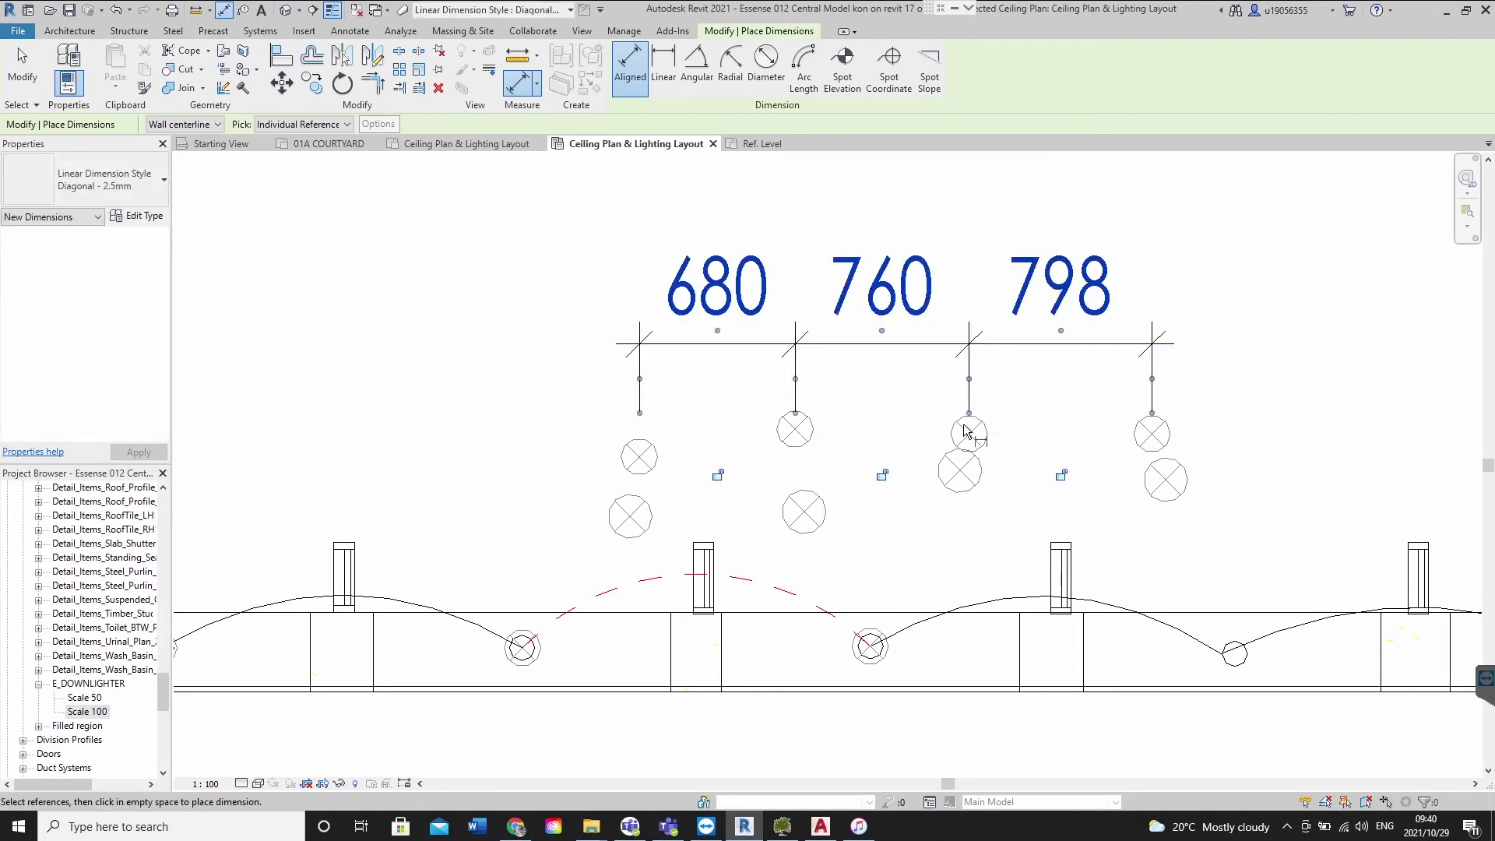
key(Escape)
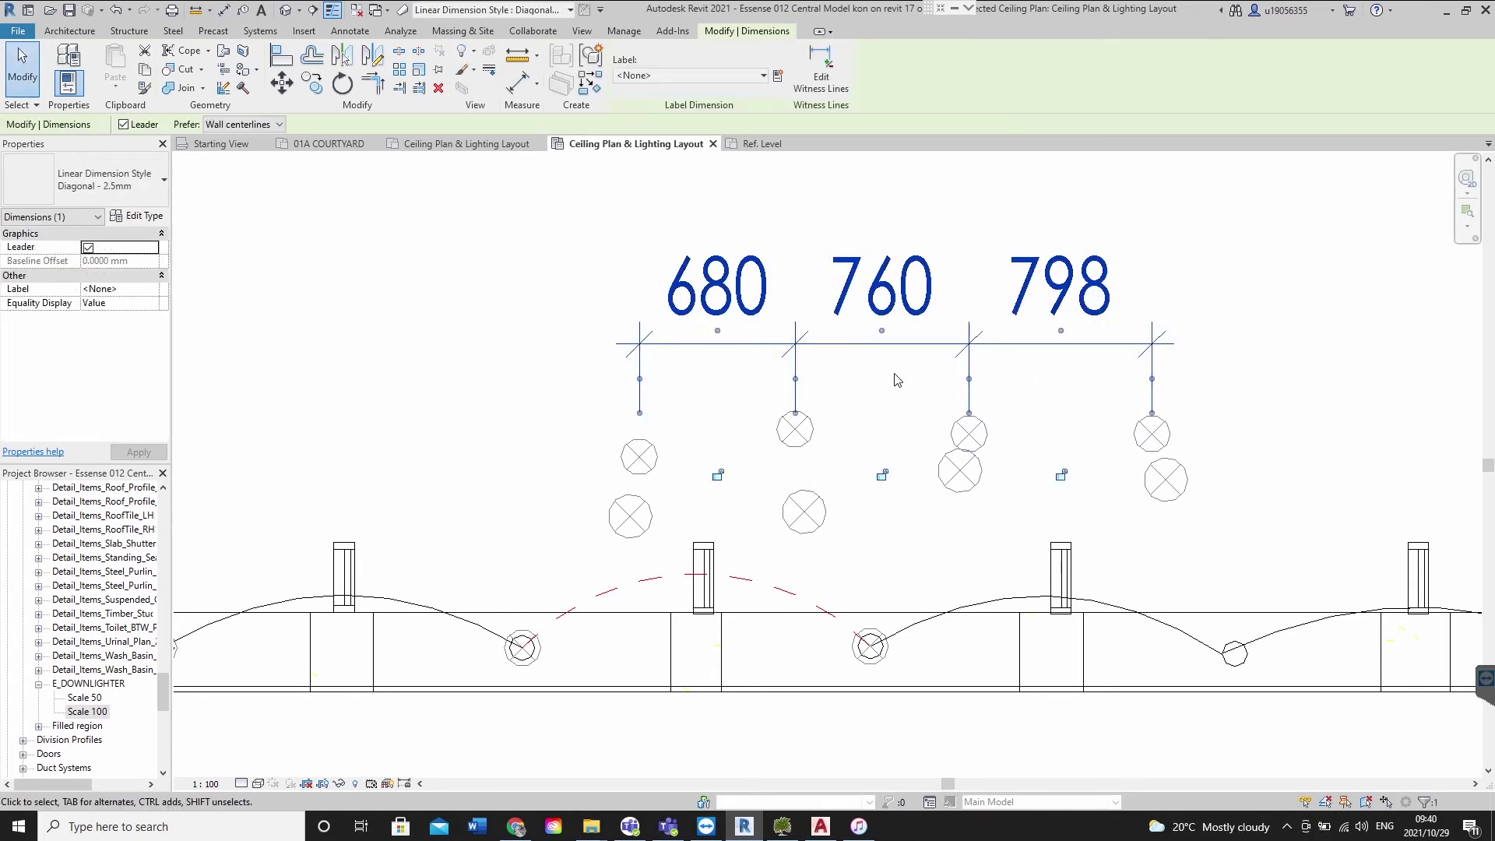
Make the dimension segments equal and move the westernmost Scale 100 downlighter west, about 3260 mm from the easternmost
scroll(948, 396, down, 3)
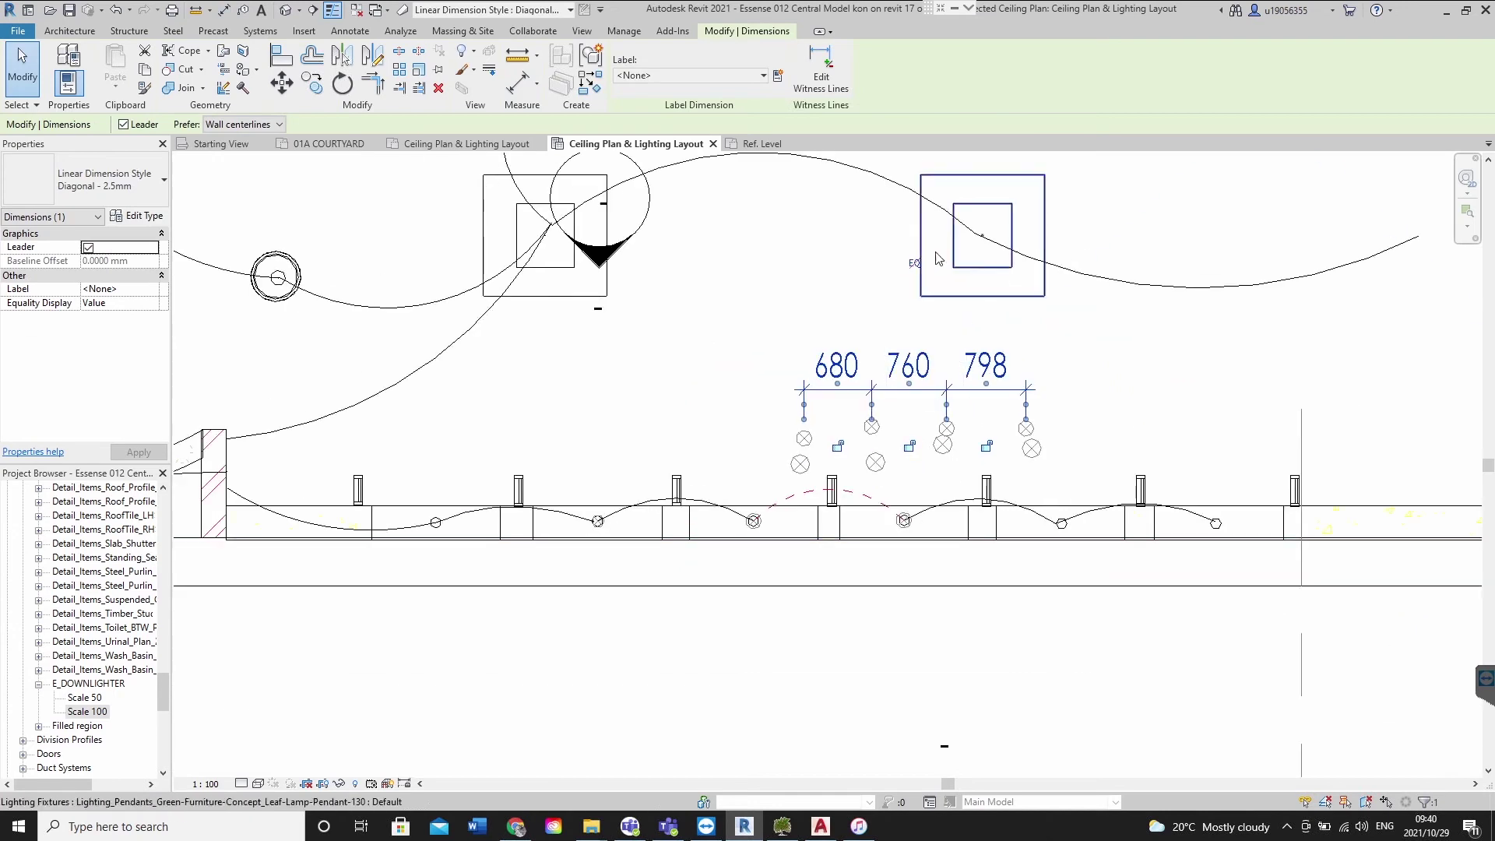
click(915, 266)
scroll(1042, 419, up, 3)
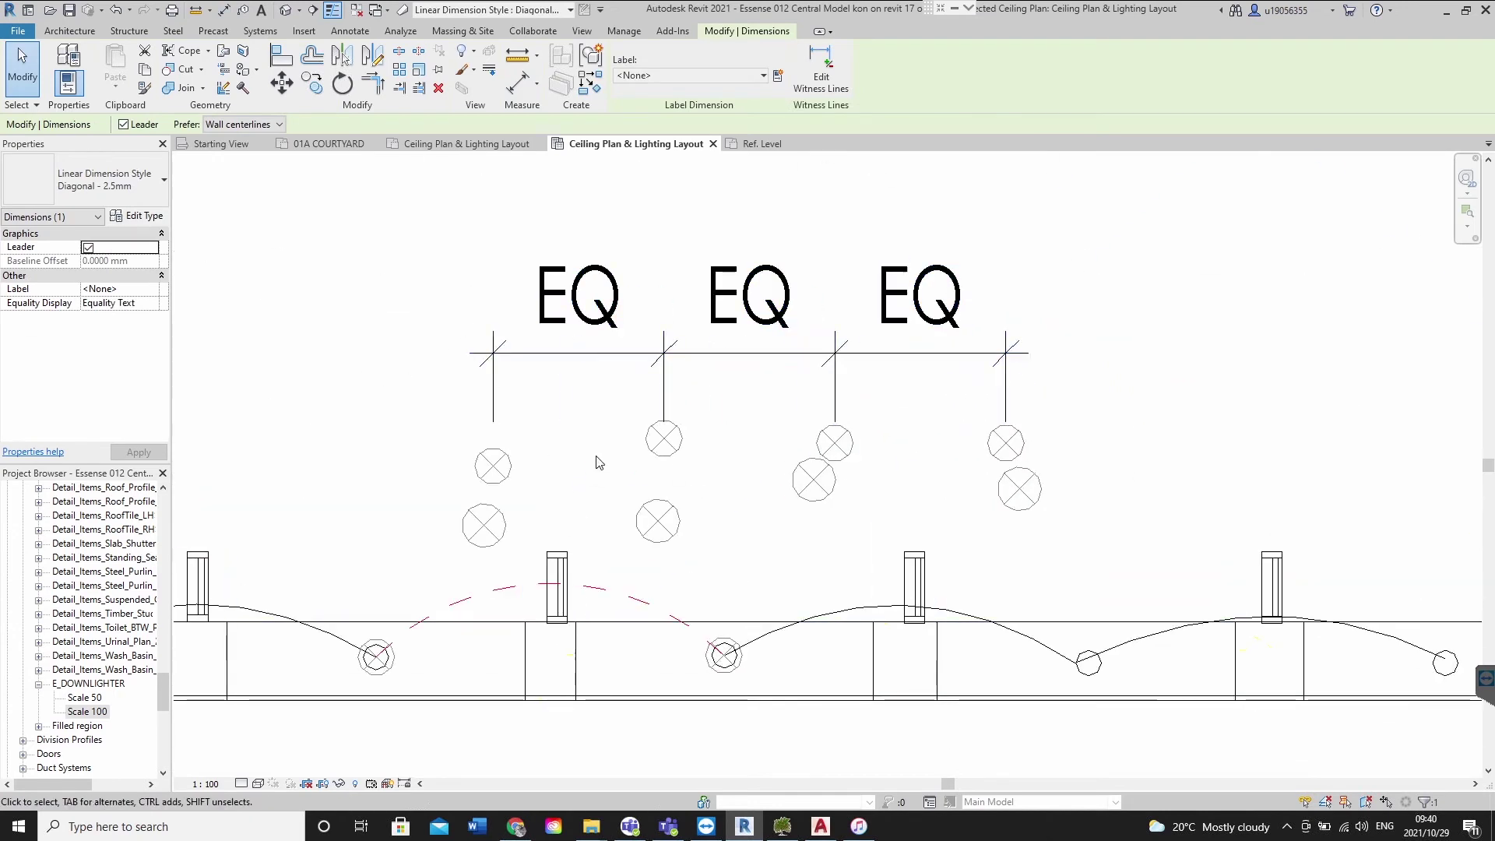
click(587, 445)
drag(489, 466, 248, 454)
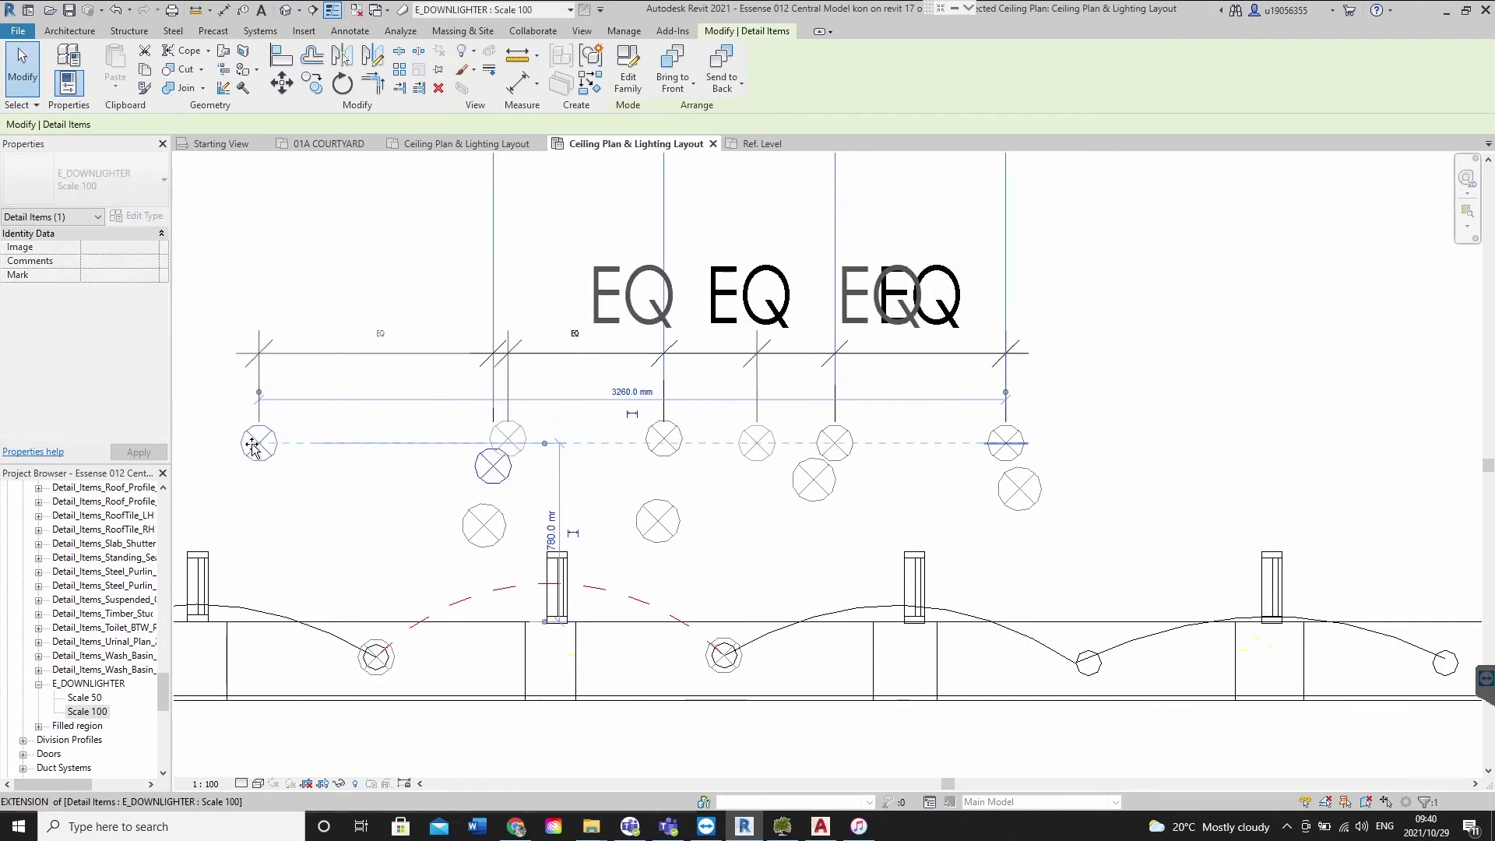
Delete the equal dimension string while leaving the downlighters constrained
click(734, 350)
key(Delete)
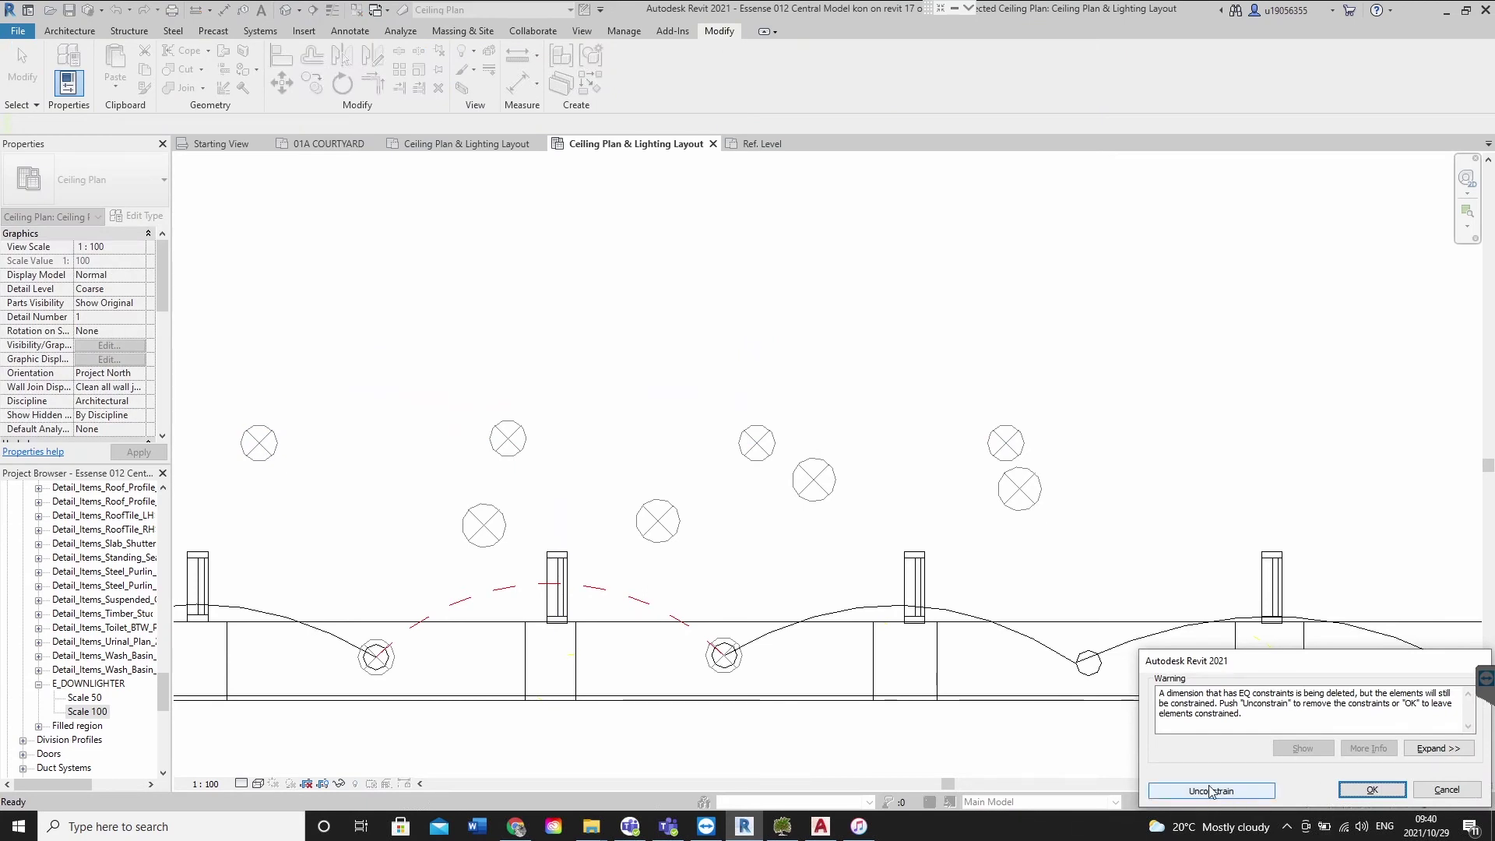
click(1353, 791)
Move the westernmost Scale 100 downlighter farther west to test the equal-spacing constraint
click(1012, 449)
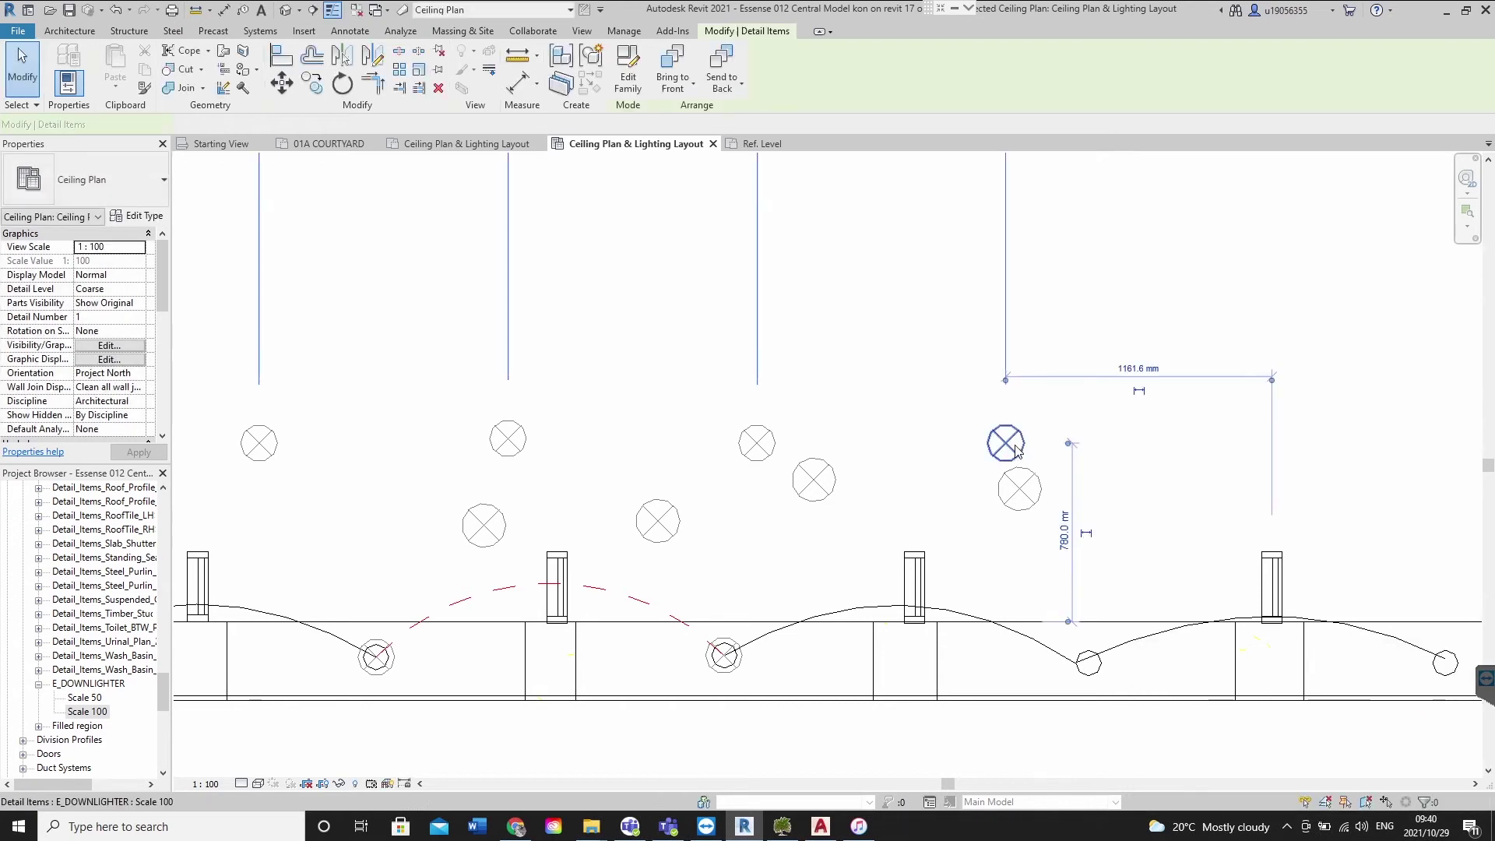
scroll(1047, 463, down, 4)
scroll(814, 533, up, 1)
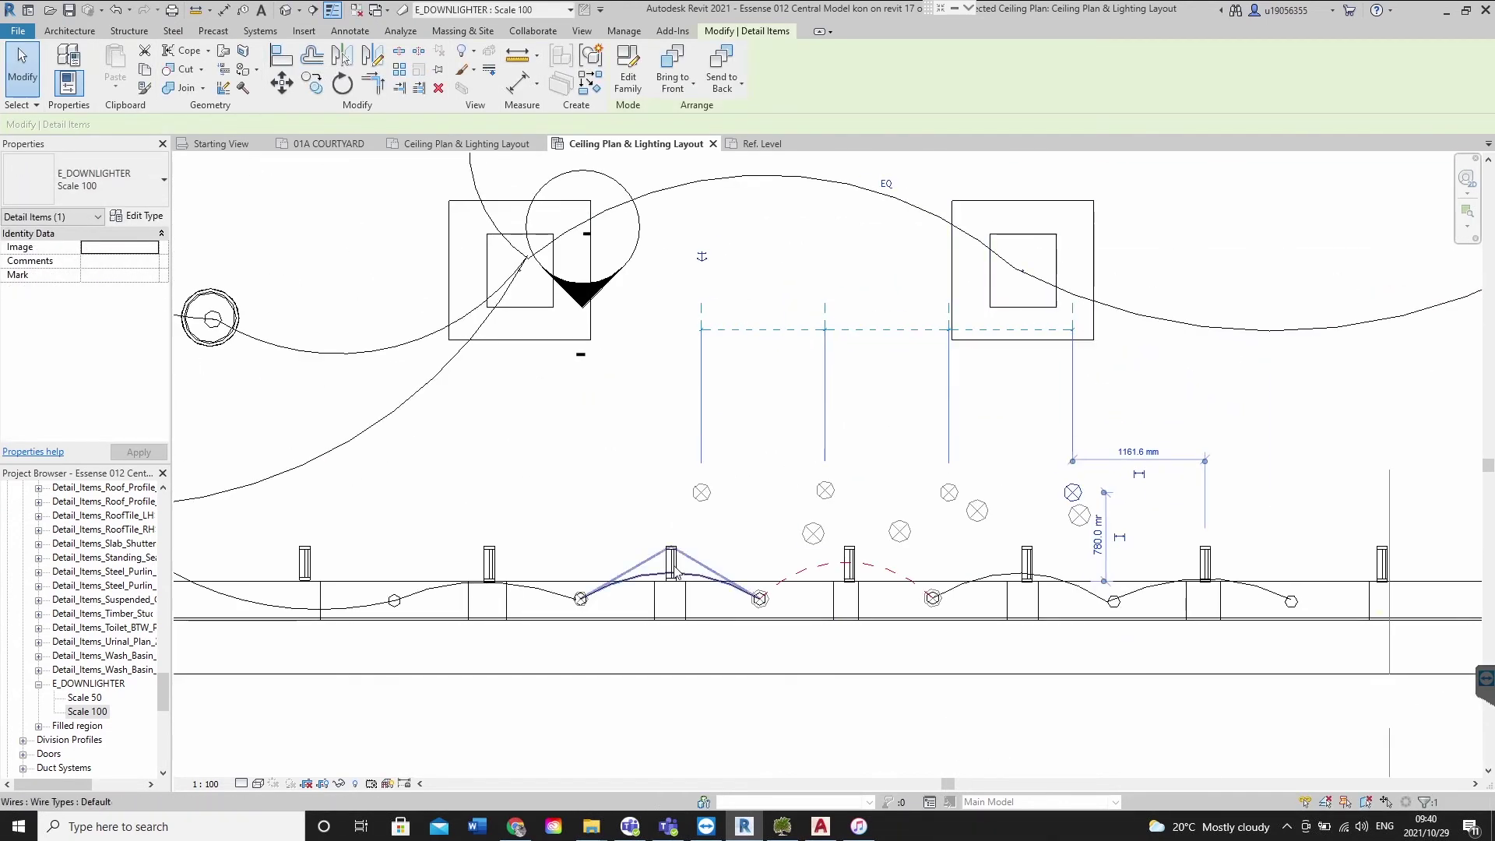
click(708, 497)
scroll(708, 496, up, 4)
drag(704, 496, 483, 493)
key(Escape)
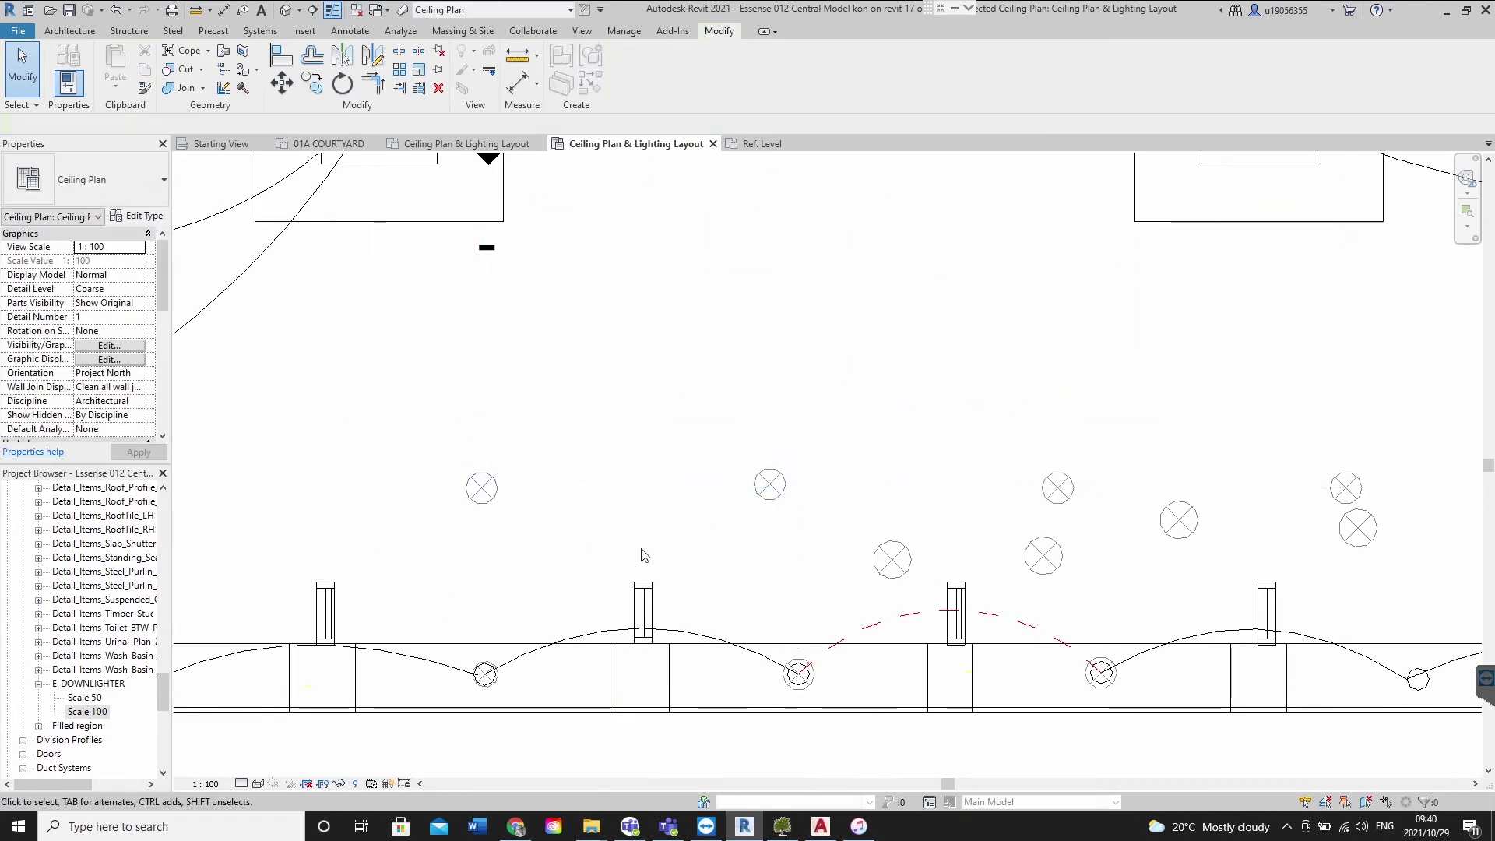
Delete all the loose Scale 50 and Scale 100 downlighters north of the wall
scroll(908, 534, down, 3)
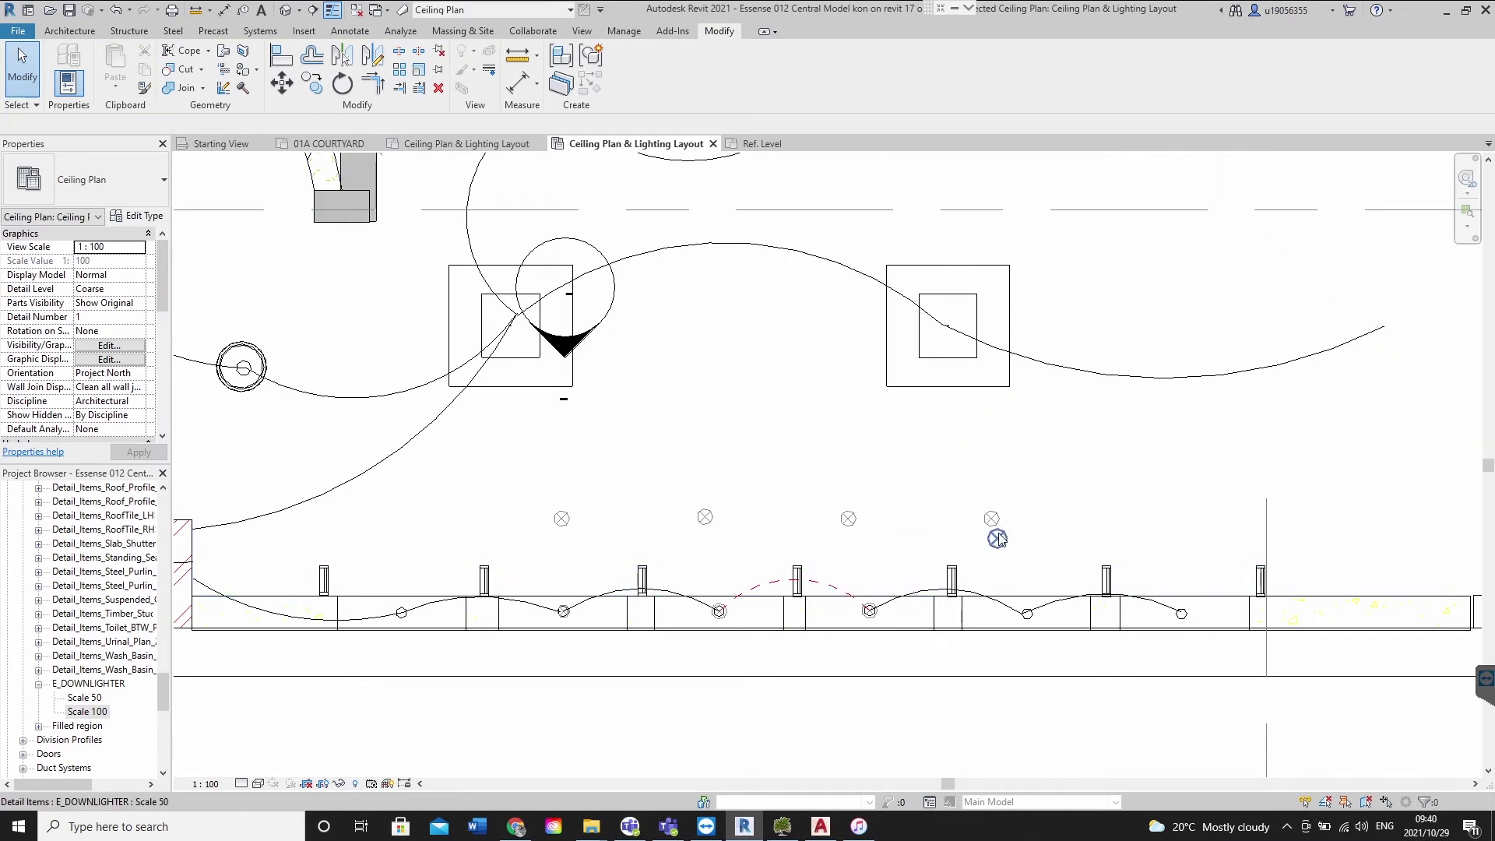
drag(502, 465, 1051, 538)
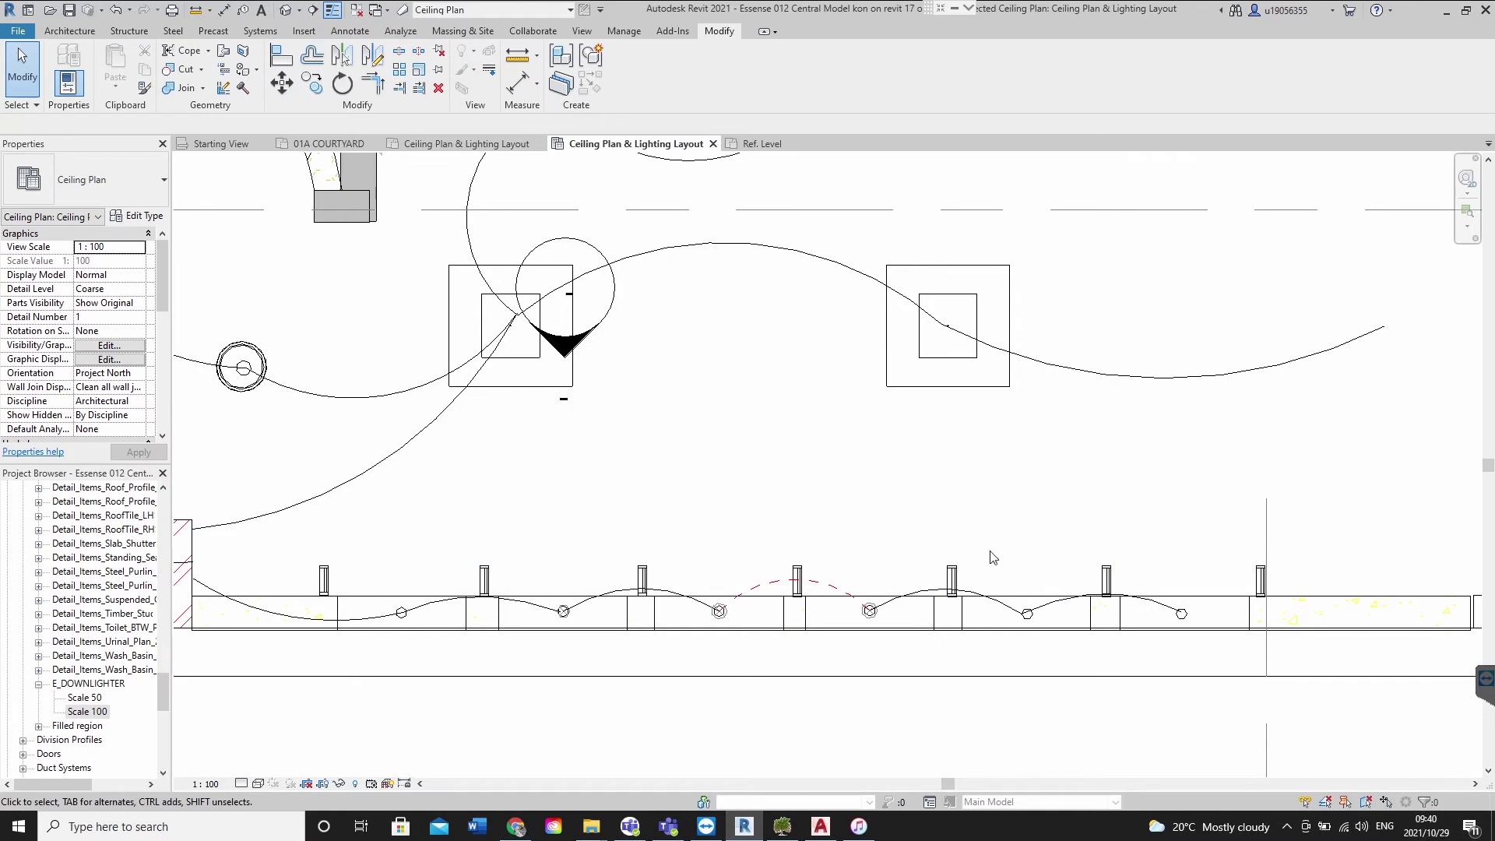
Close the E_DOWNLIGHTER family, saving its changes
click(775, 146)
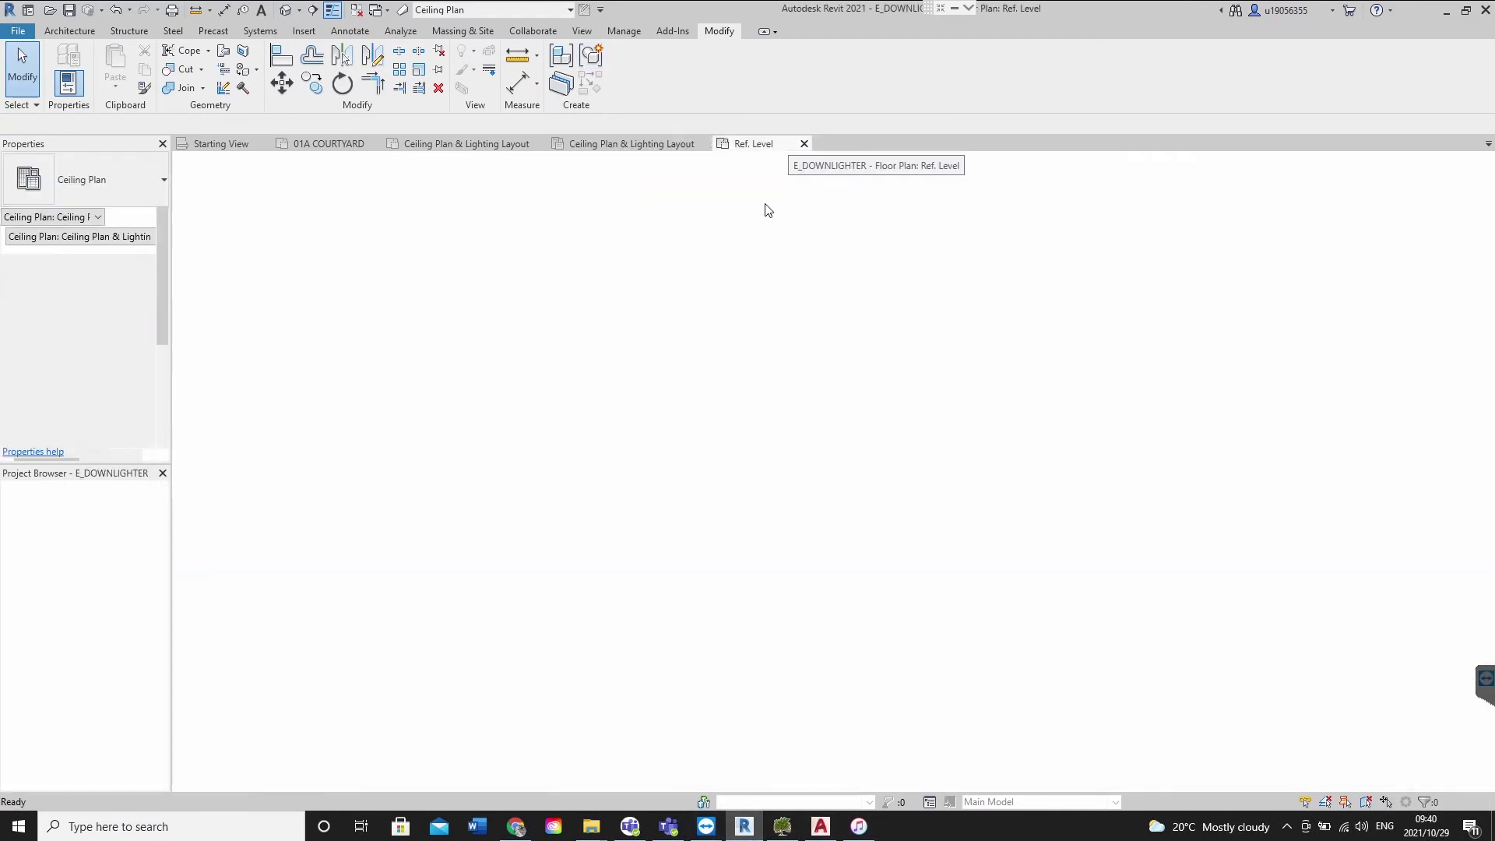
click(804, 145)
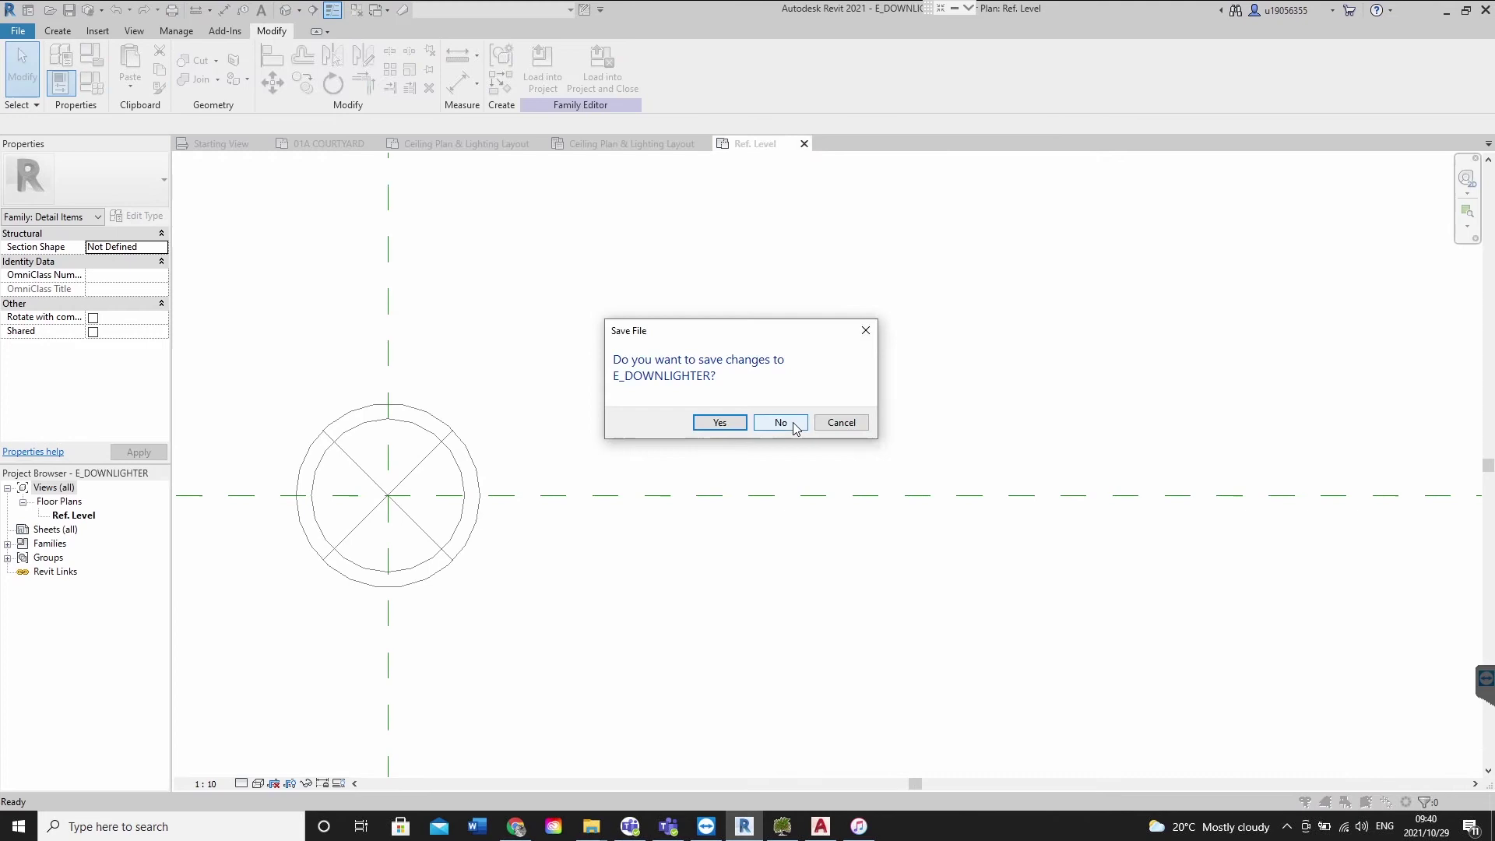
click(720, 422)
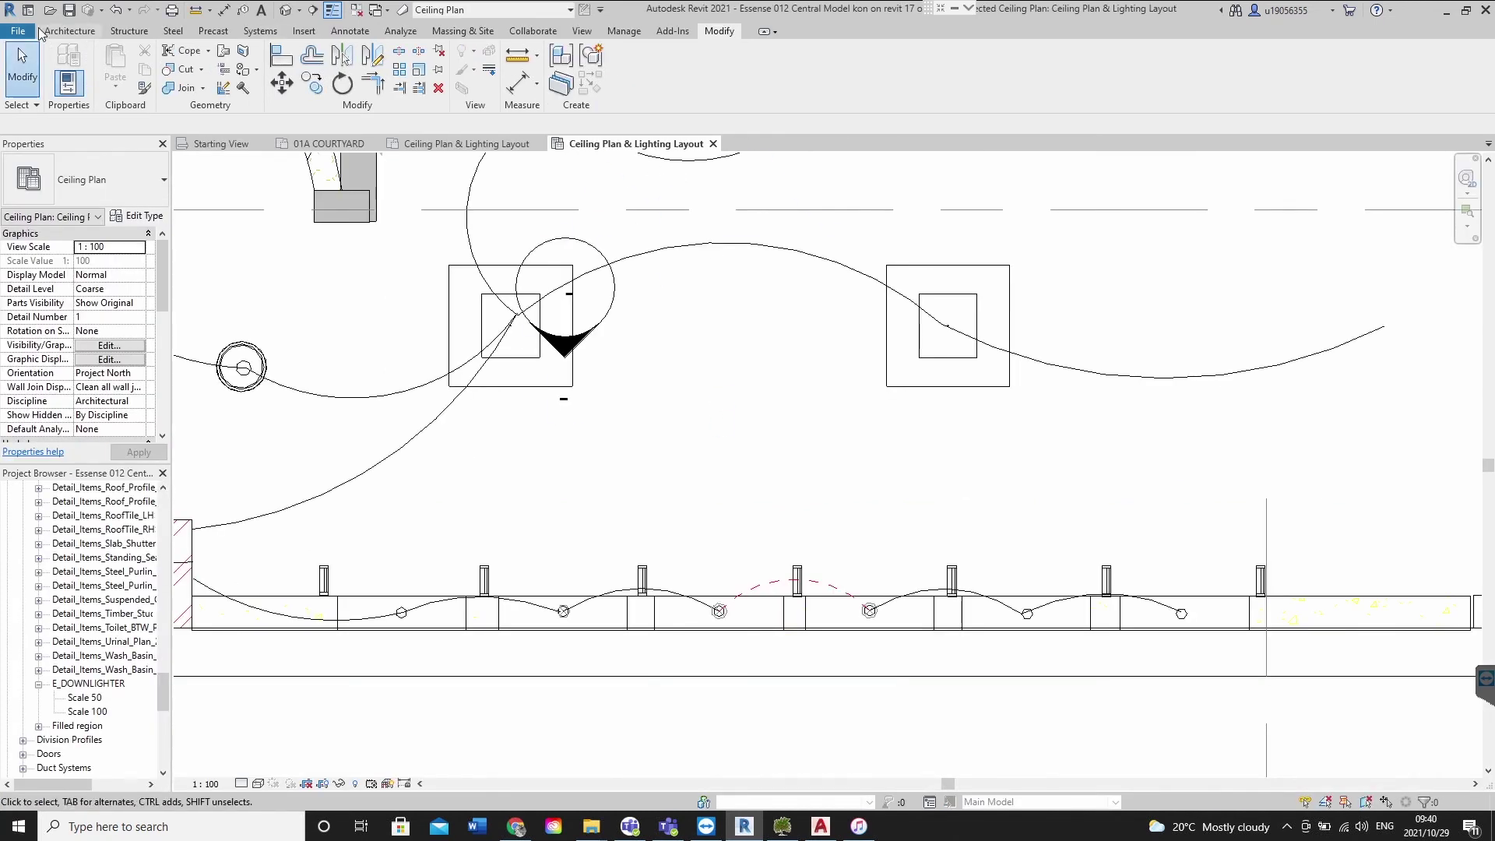
Open the E_sim family from the Symbols folder
key(ctrl+o)
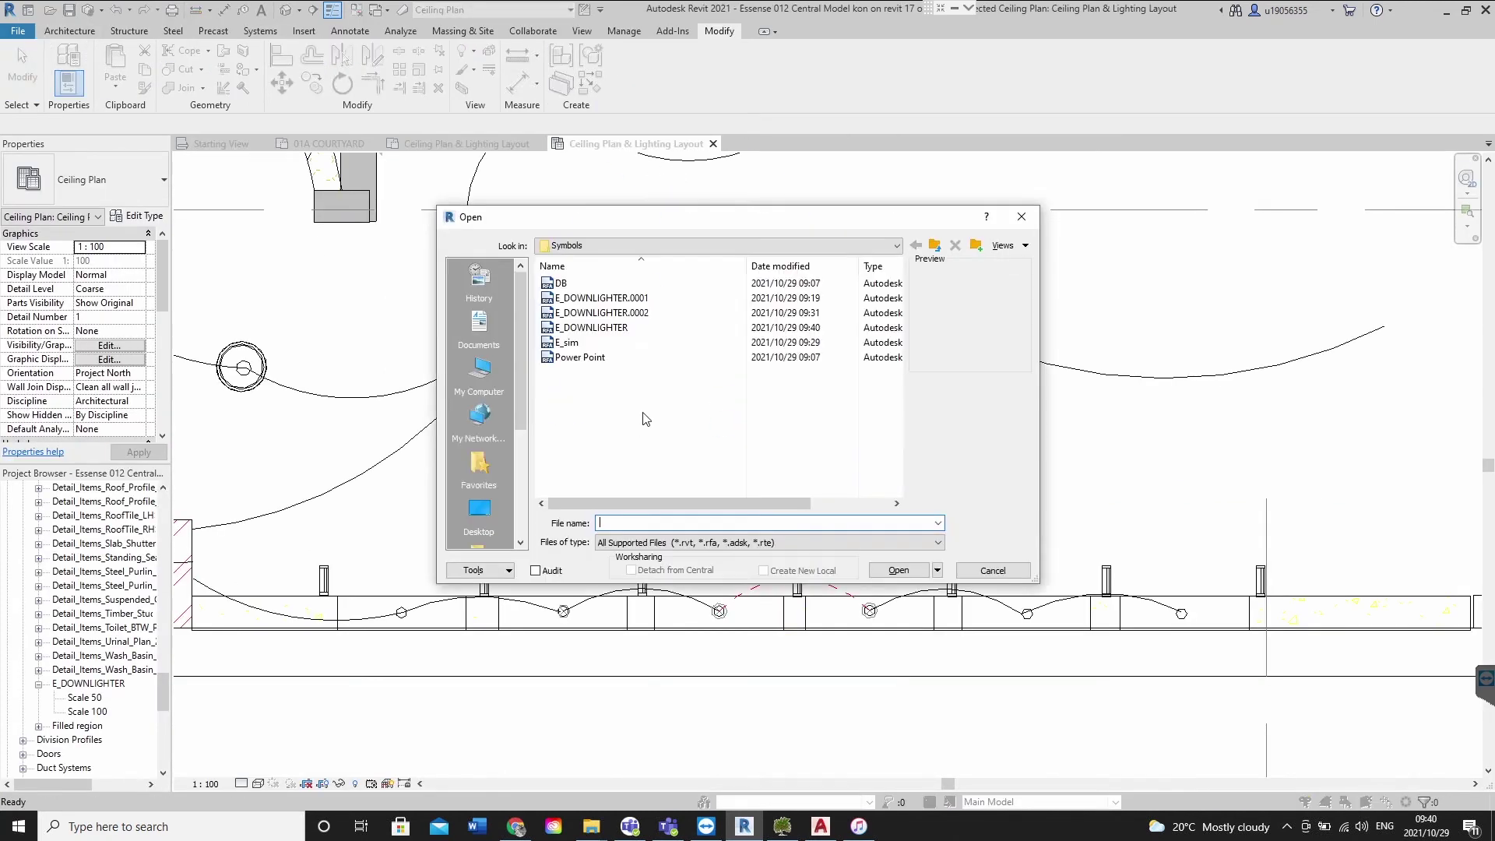
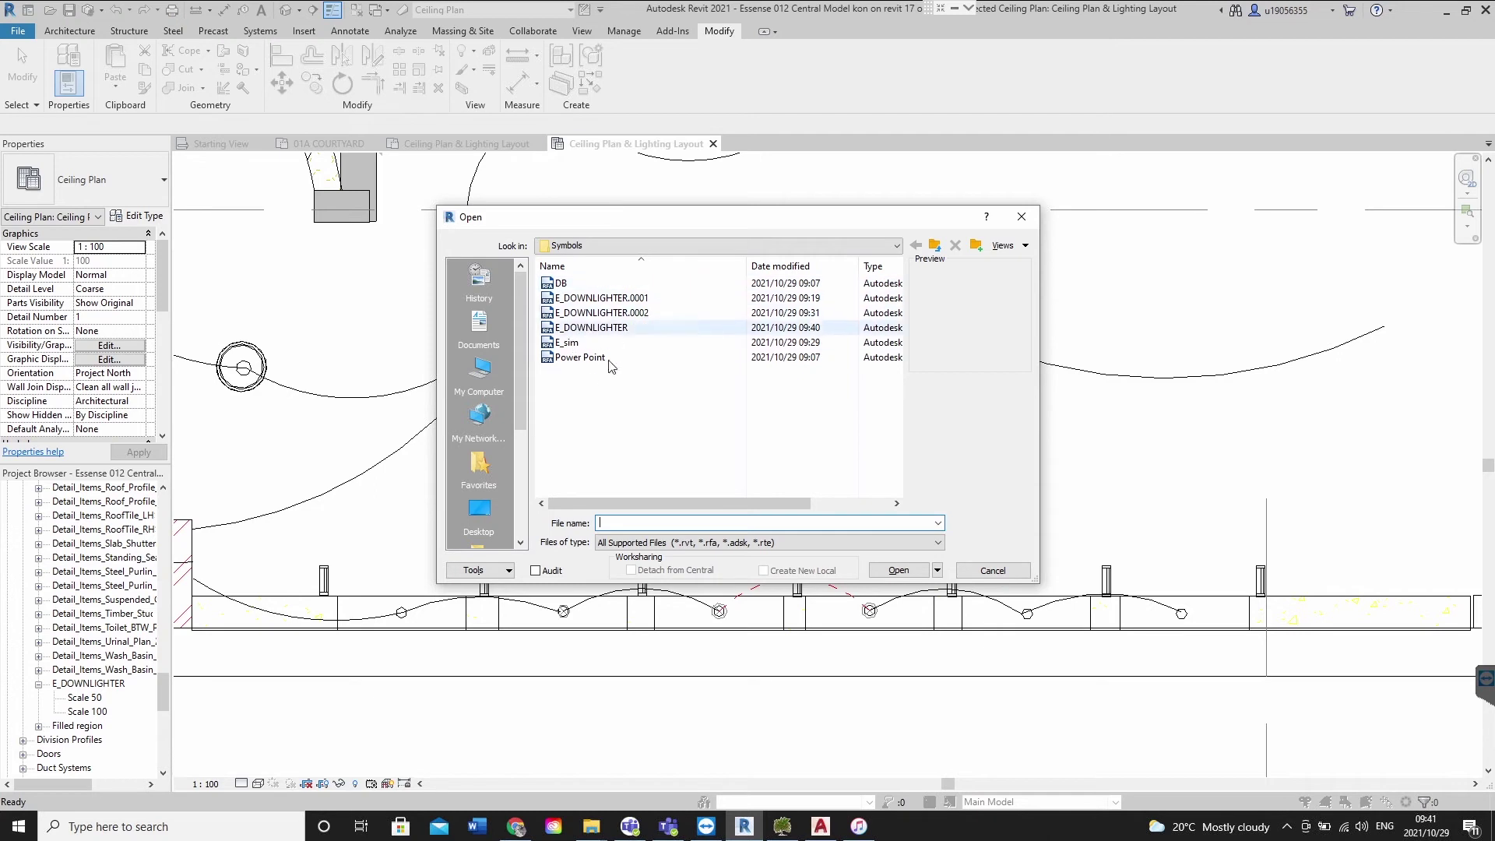
click(572, 345)
double_click(571, 349)
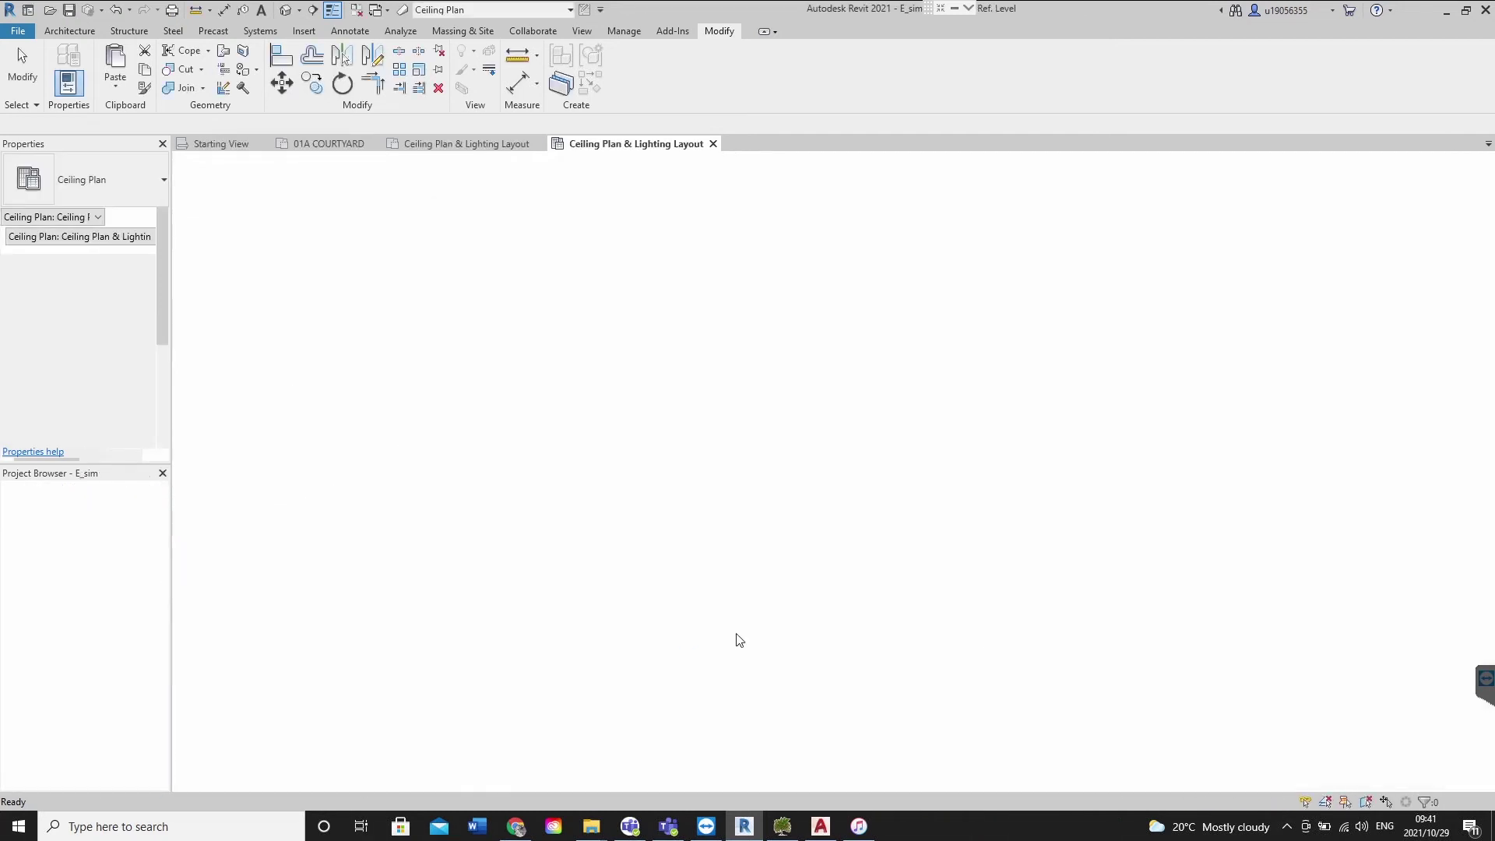
Set the ELECTRIC subcategory's projection line weight to 2 and its line colour to RGB 128-128-128 in Object Styles
scroll(855, 230, up, 4)
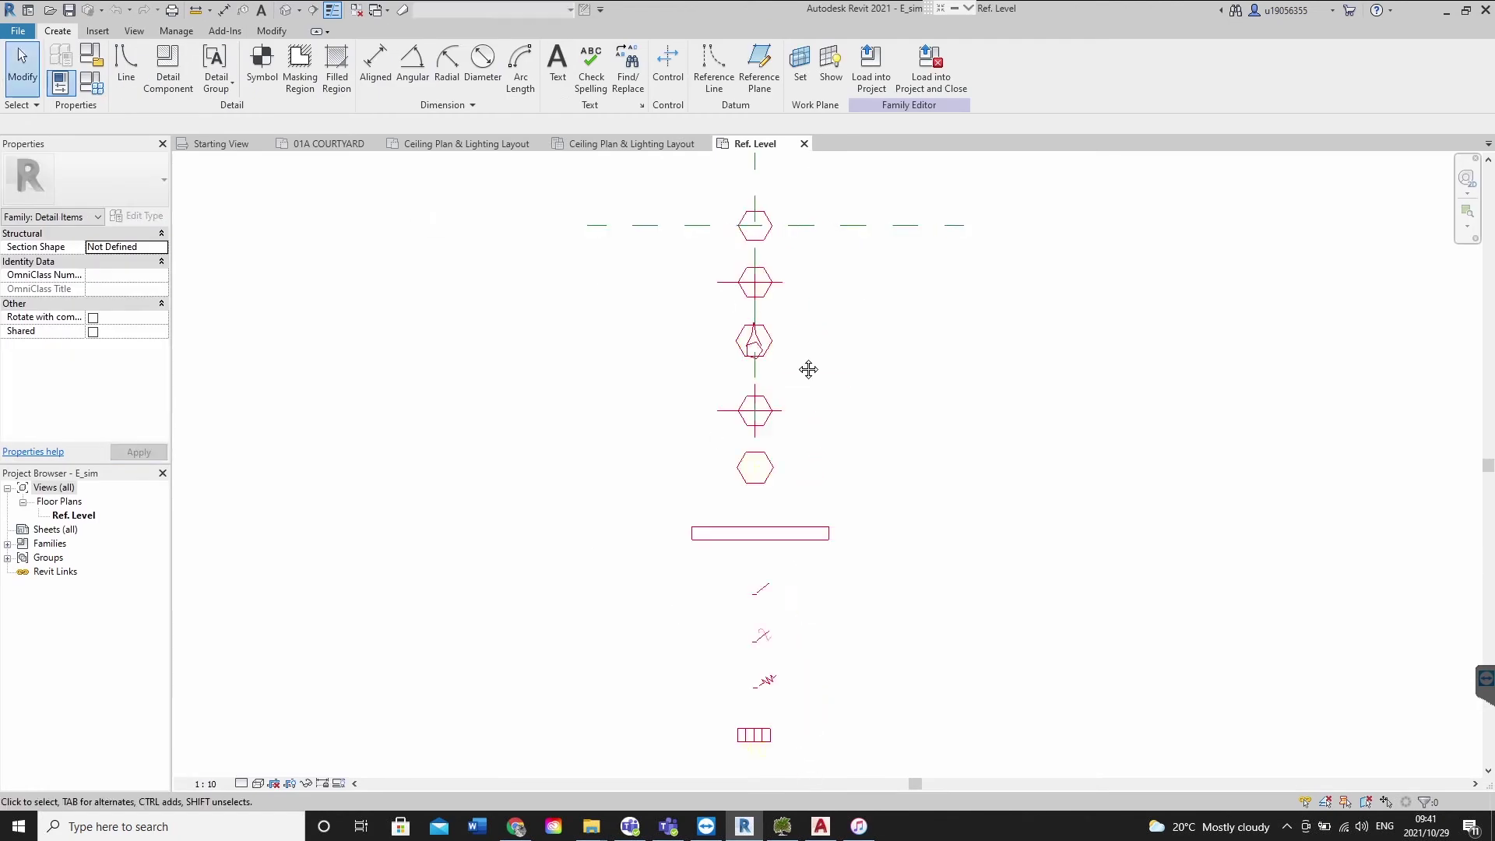
middle_drag(871, 301, 780, 377)
click(174, 31)
click(106, 83)
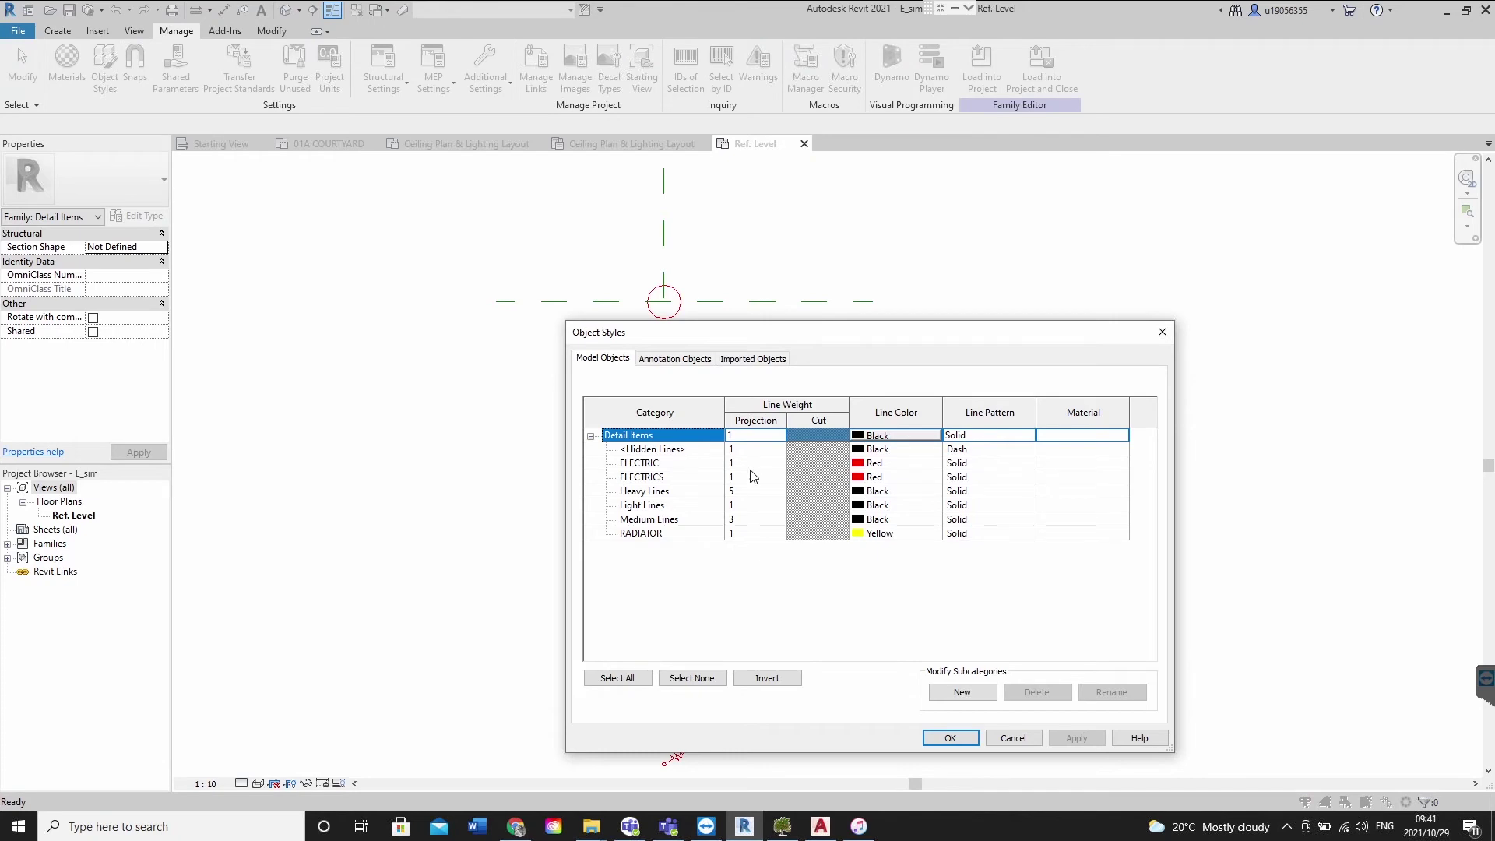
click(751, 469)
click(752, 467)
click(779, 464)
click(760, 486)
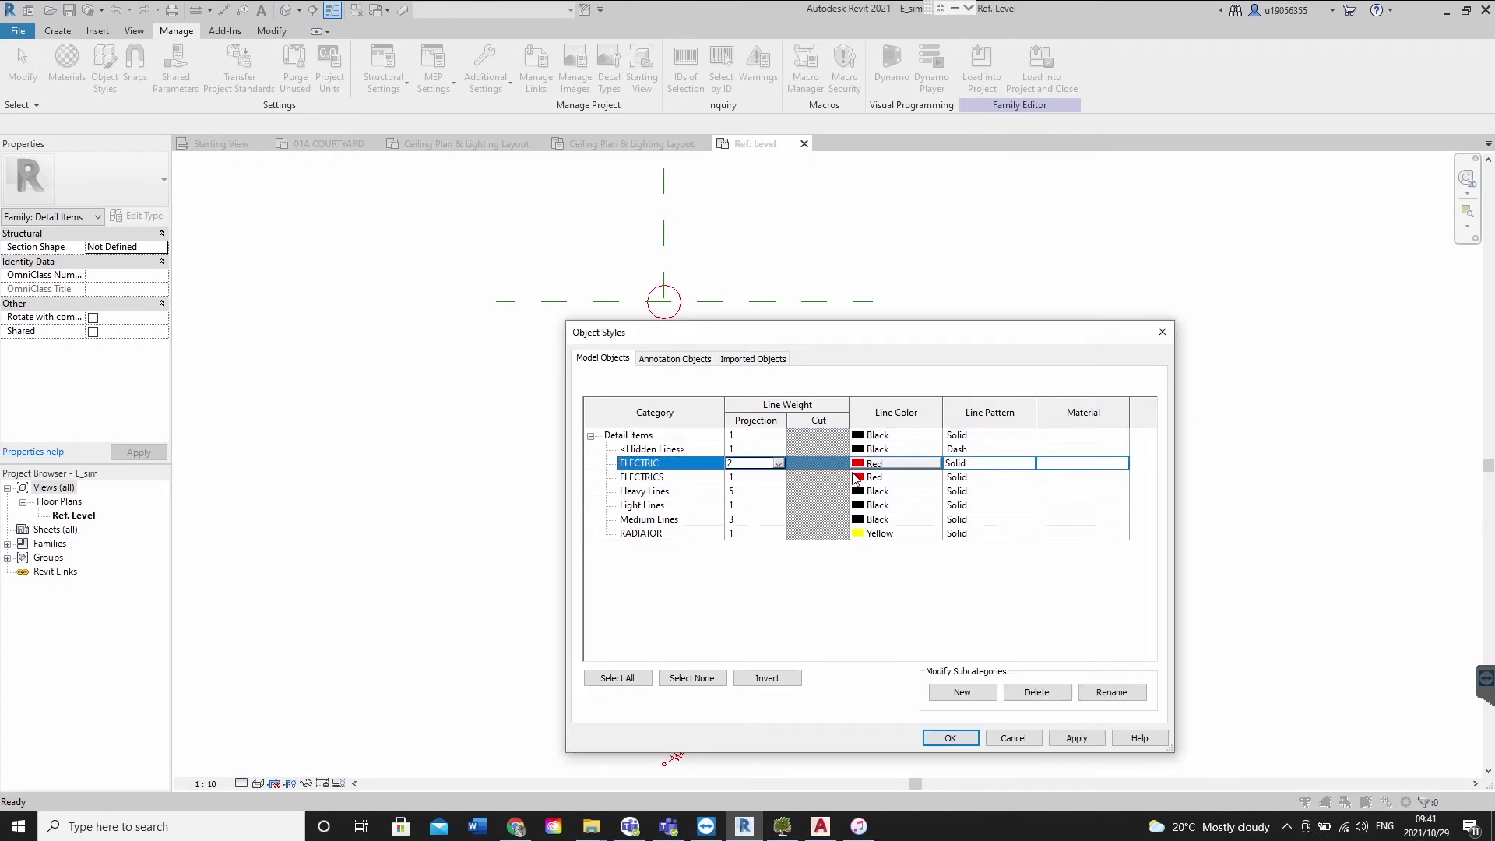
click(891, 465)
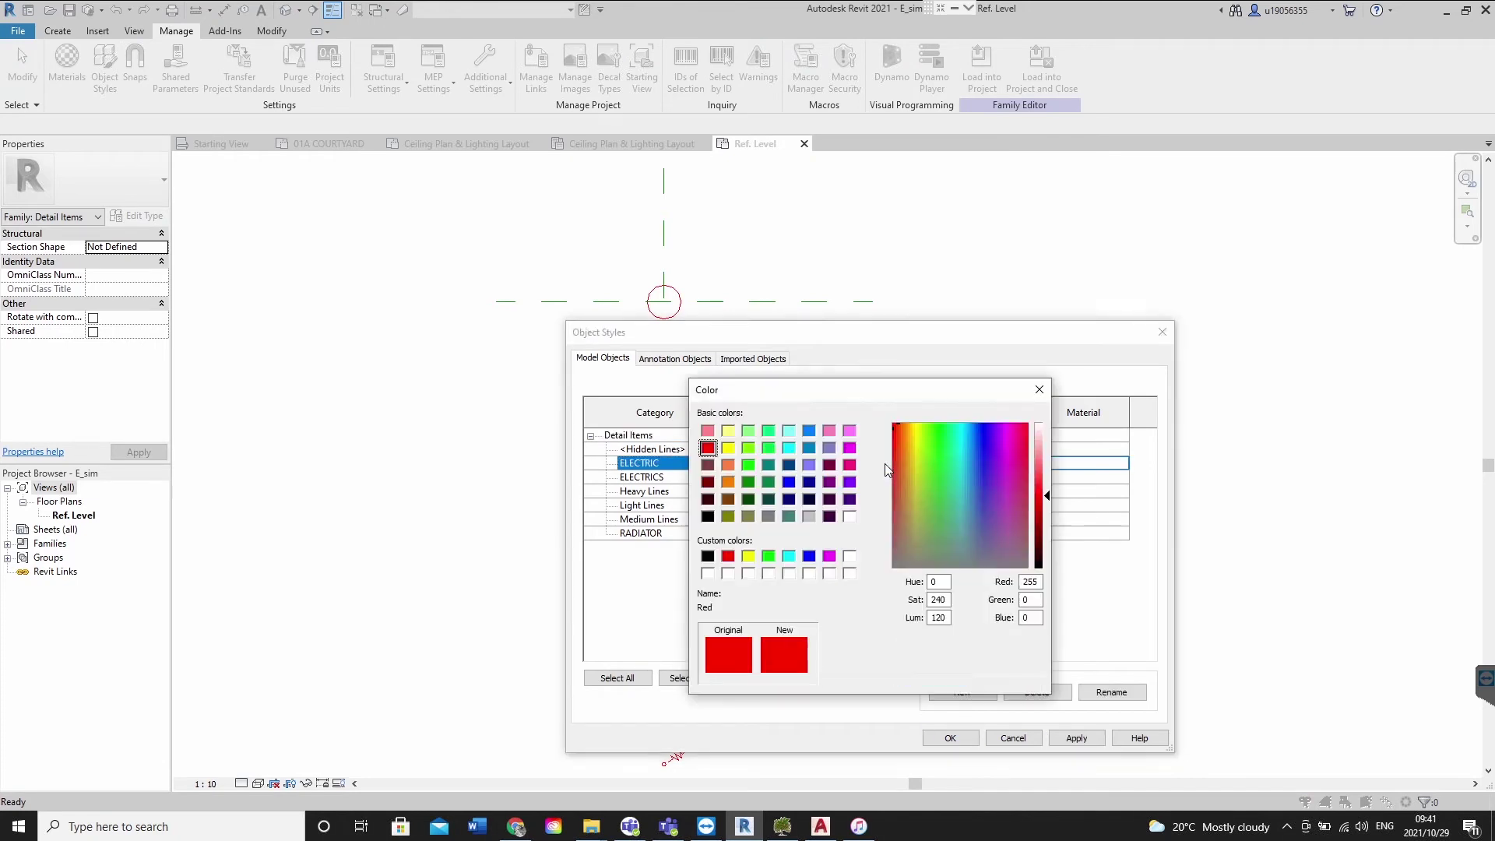
click(769, 517)
click(933, 676)
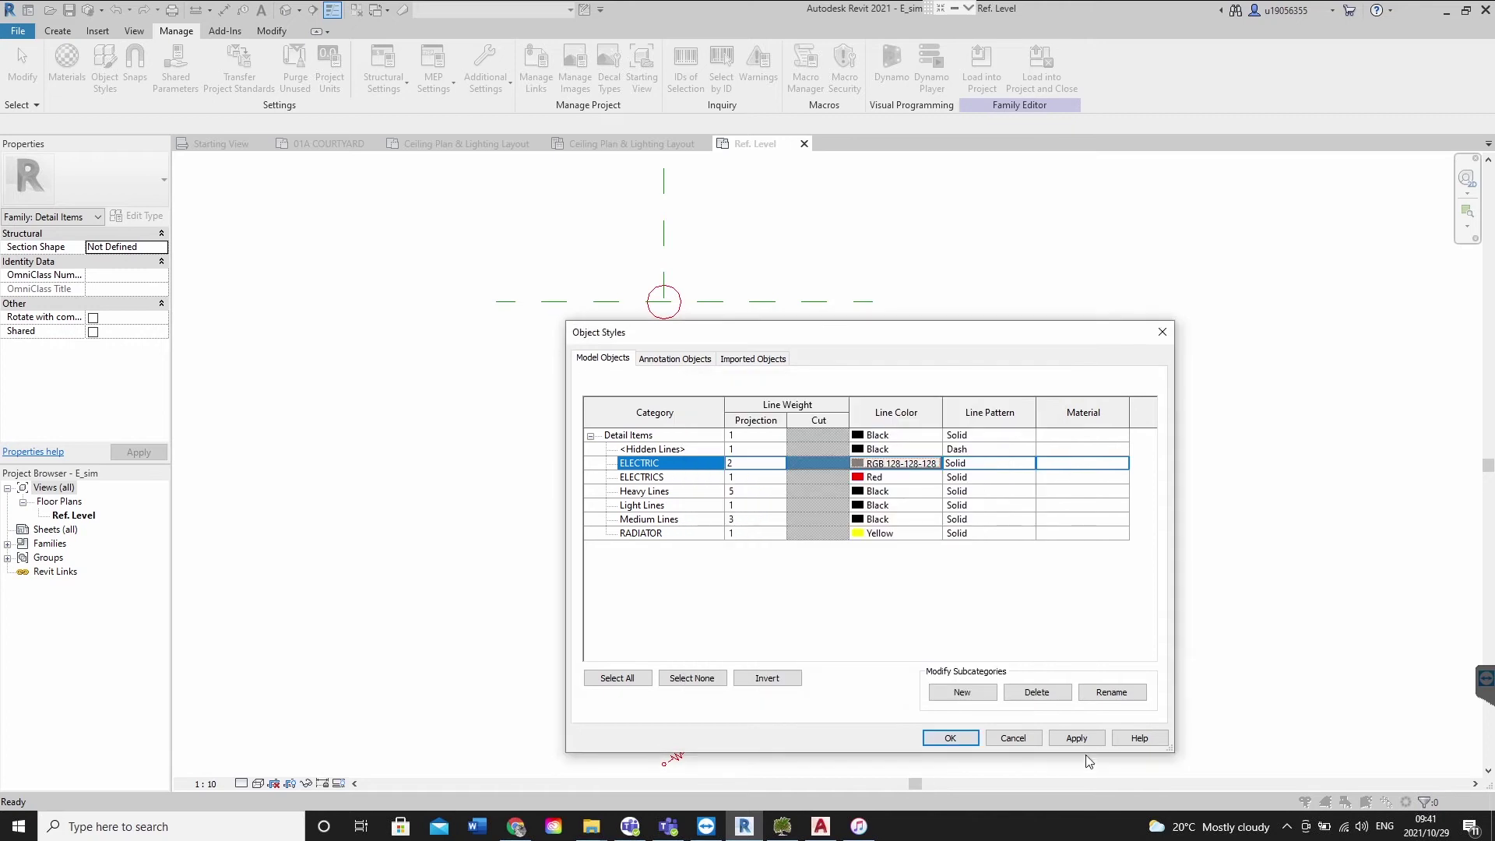
click(950, 738)
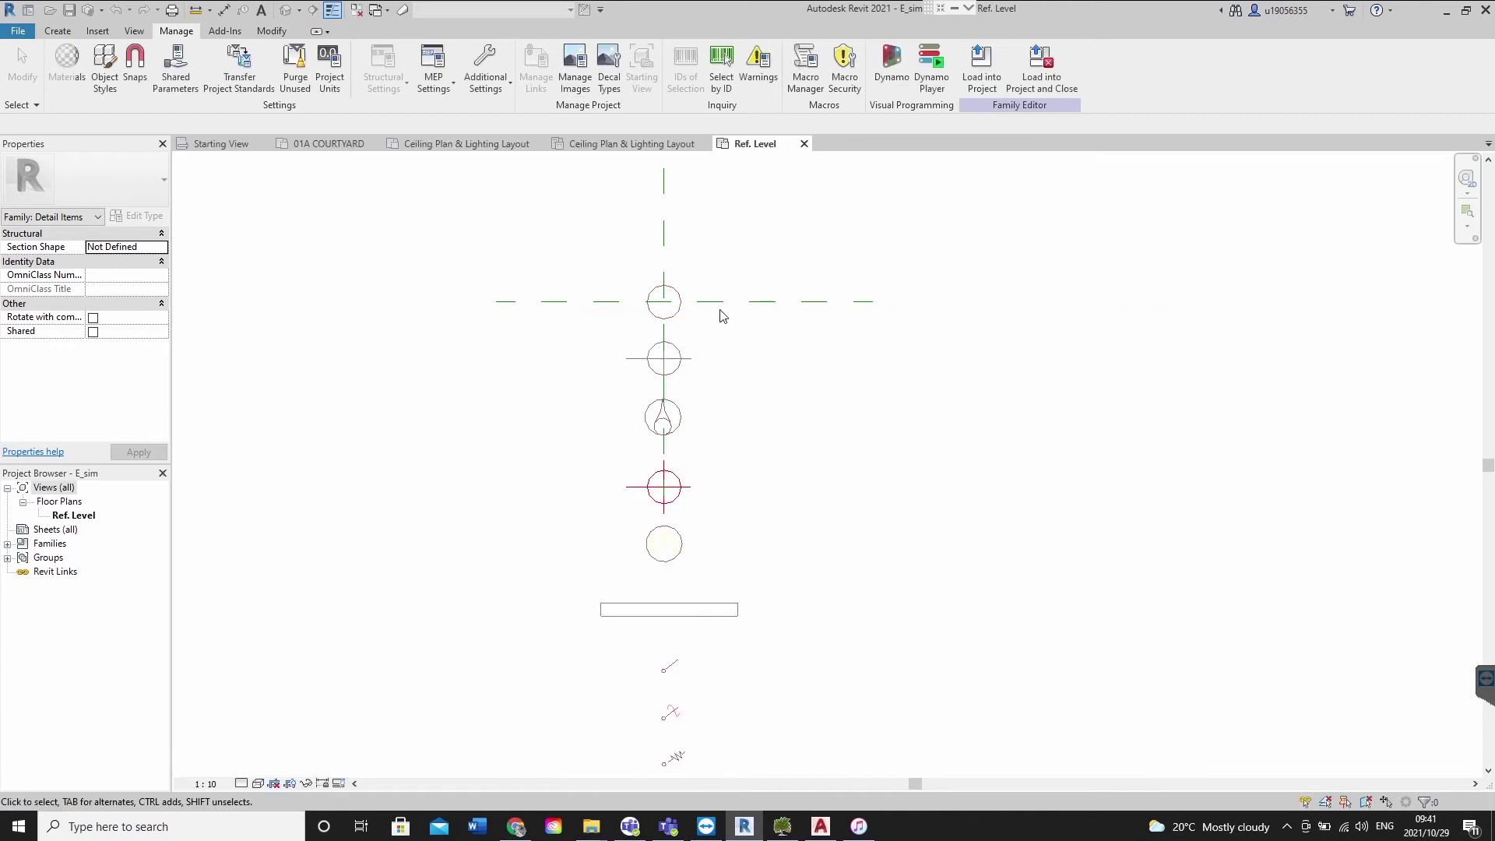
Examine the whole column of electrical symbols to check which lines, text and filled regions use the changed colour
scroll(696, 487, down, 4)
scroll(701, 577, up, 5)
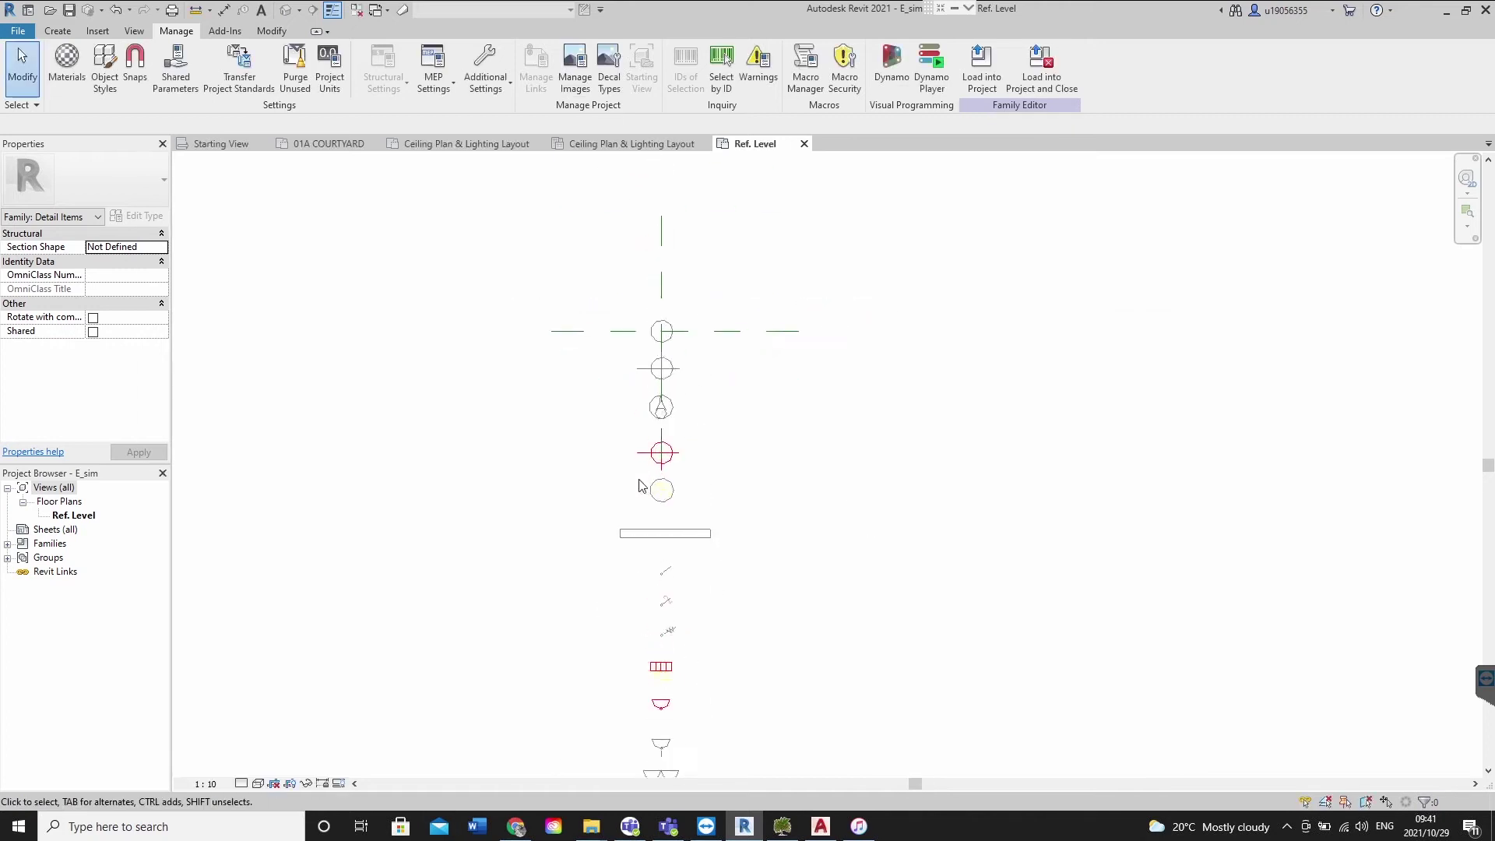
click(668, 409)
click(795, 411)
scroll(794, 410, down, 6)
middle_drag(777, 436, 792, 494)
scroll(717, 523, up, 2)
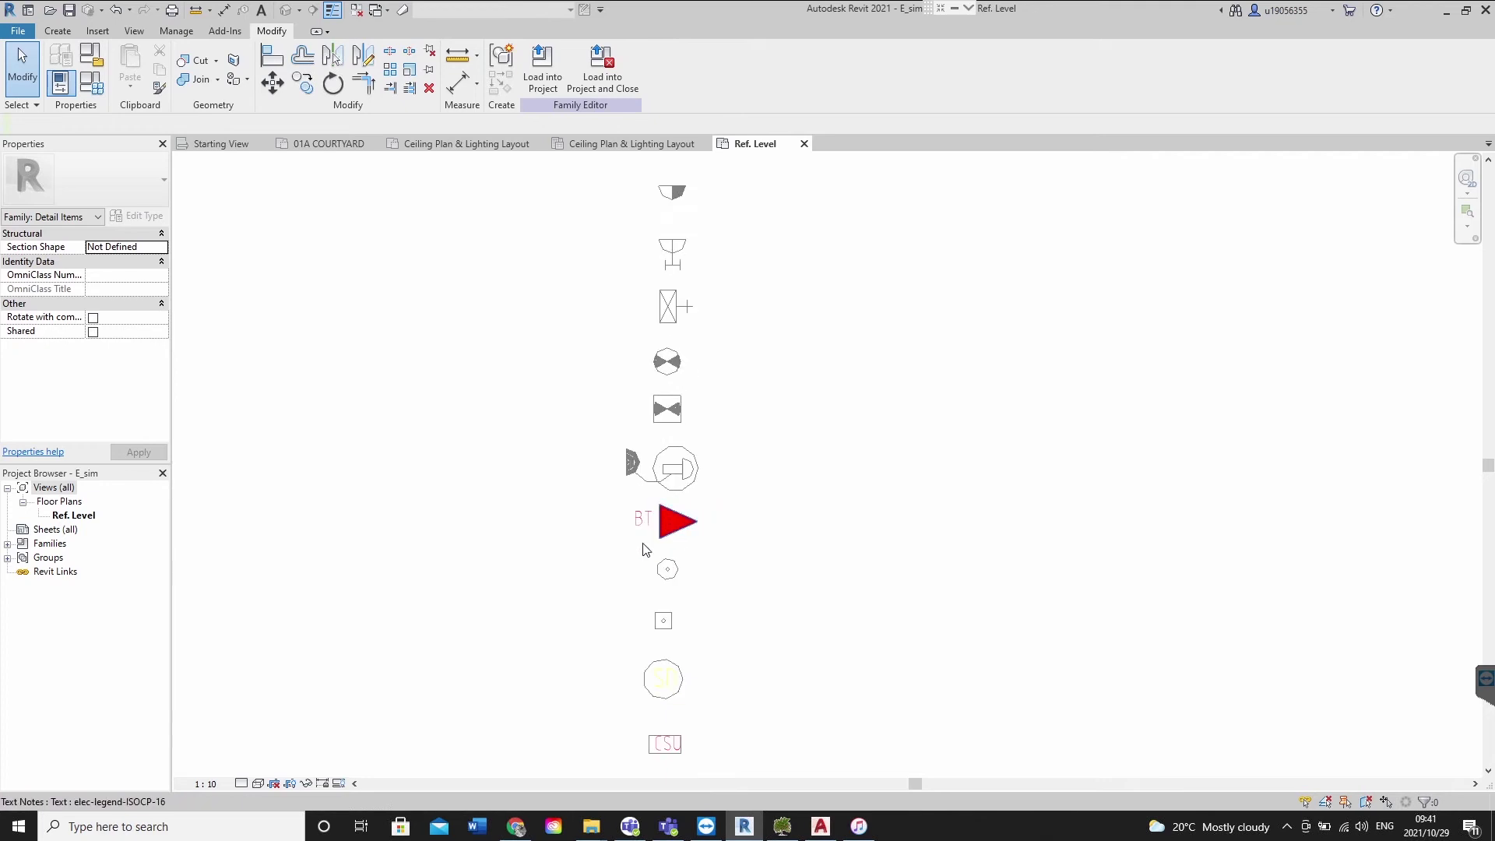
scroll(738, 654, down, 3)
scroll(695, 664, up, 3)
scroll(697, 574, down, 3)
scroll(578, 668, up, 3)
scroll(579, 667, up, 5)
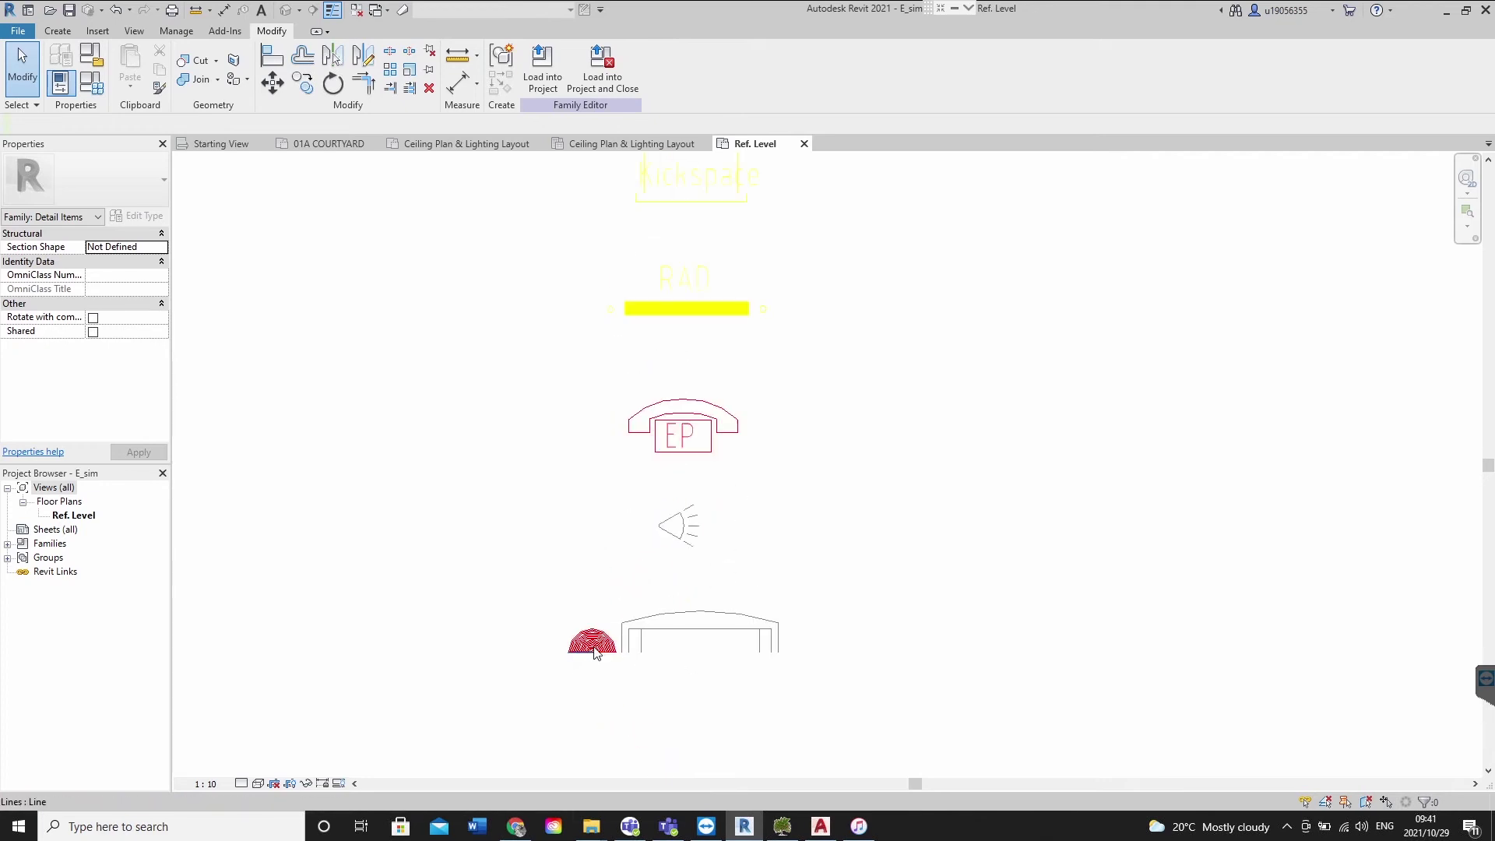
drag(682, 727, 575, 503)
scroll(575, 502, down, 5)
click(769, 601)
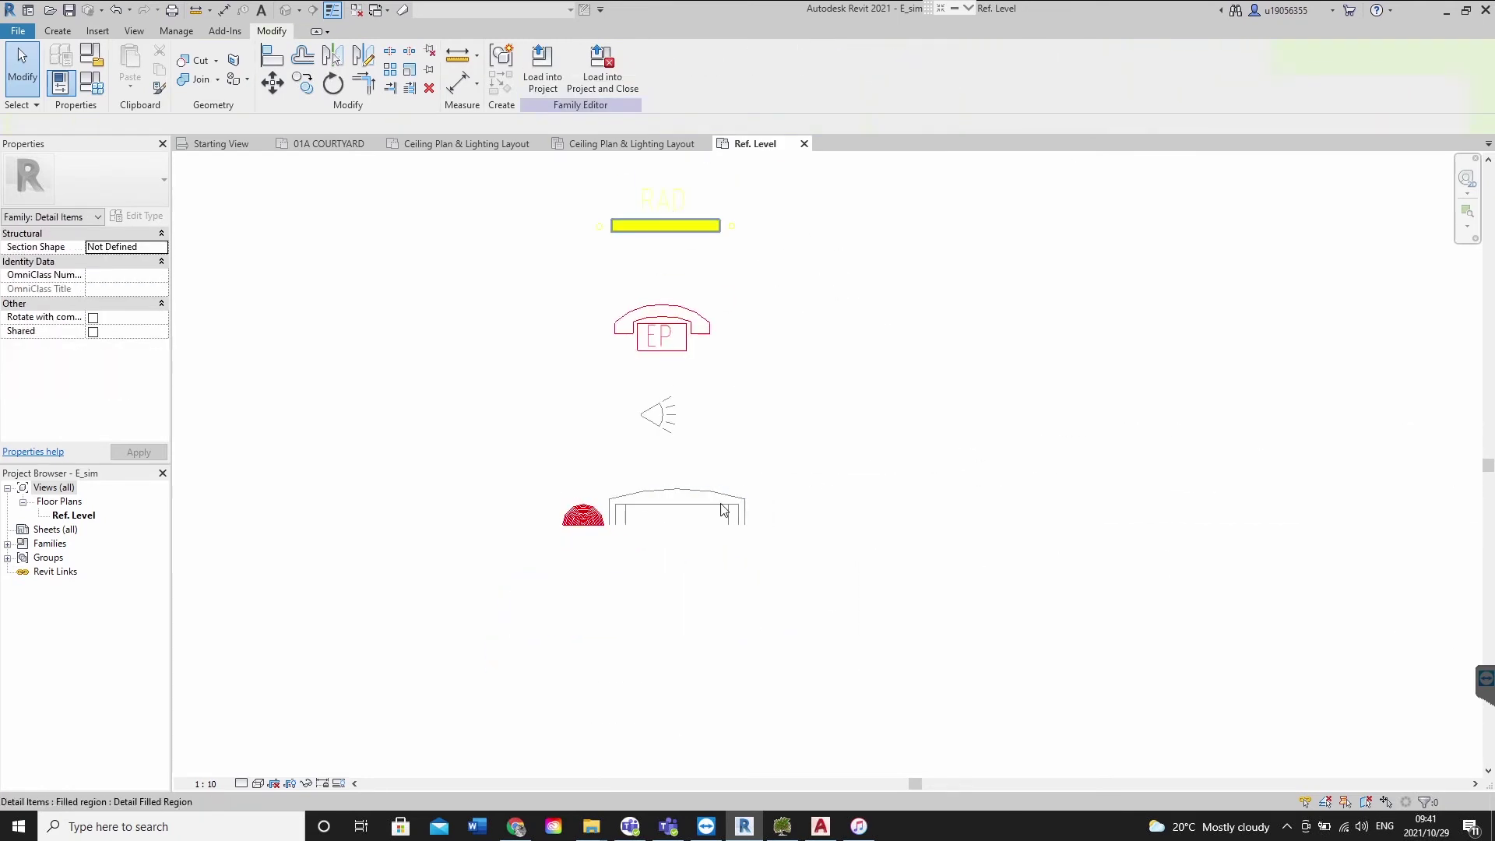
Inspect the text labels, filled triangles and outlines of the lower symbols, including the RAD, EP, CSU and SD symbols
scroll(770, 730, down, 4)
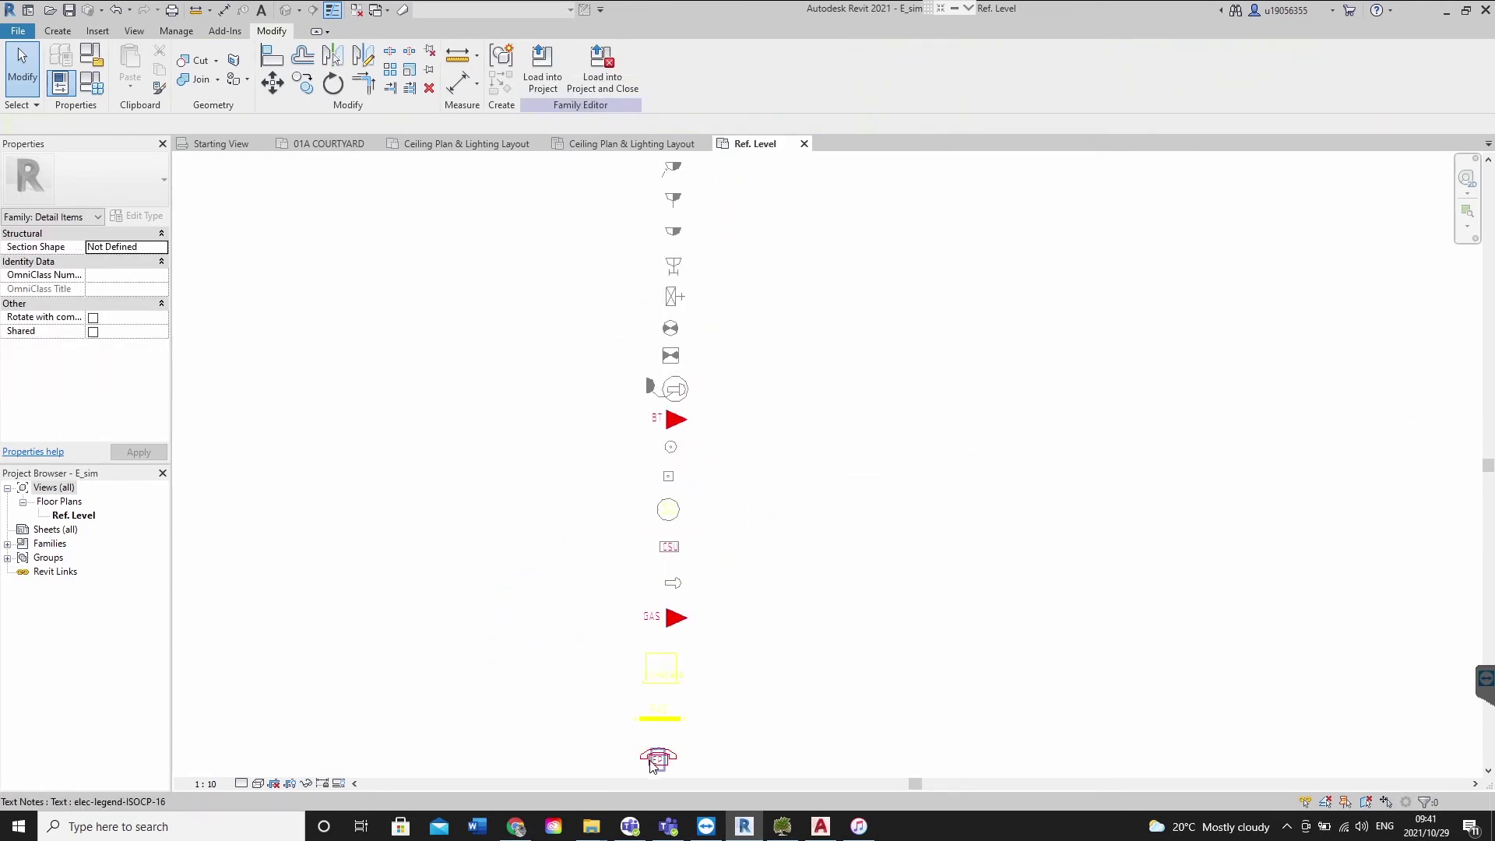
scroll(671, 621, up, 3)
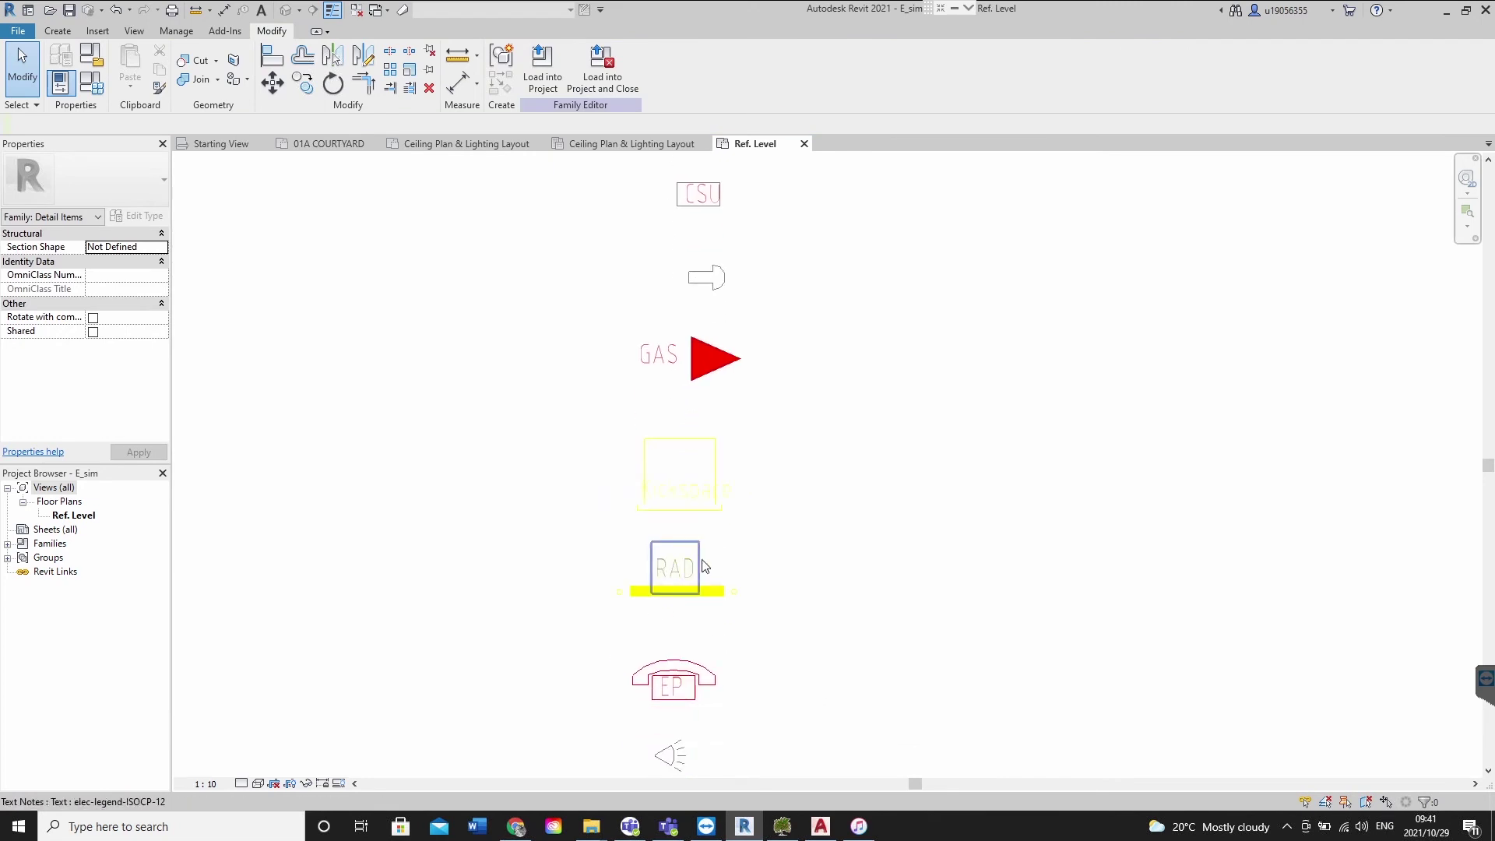
scroll(758, 644, down, 3)
scroll(729, 536, up, 4)
scroll(912, 468, down, 3)
middle_drag(951, 384, 819, 656)
scroll(748, 479, up, 5)
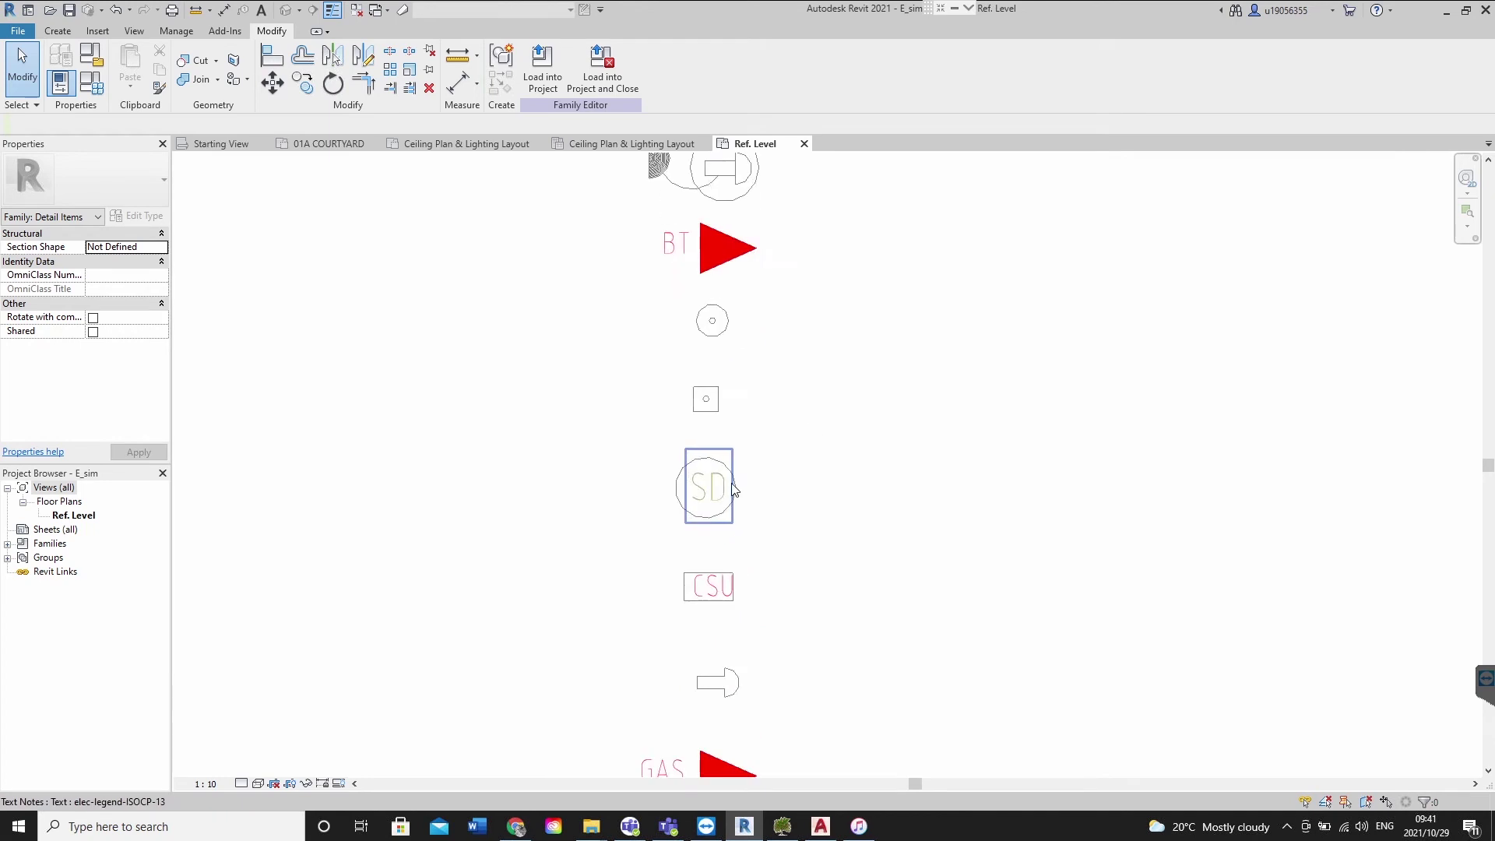
click(717, 490)
click(841, 501)
scroll(685, 520, down, 5)
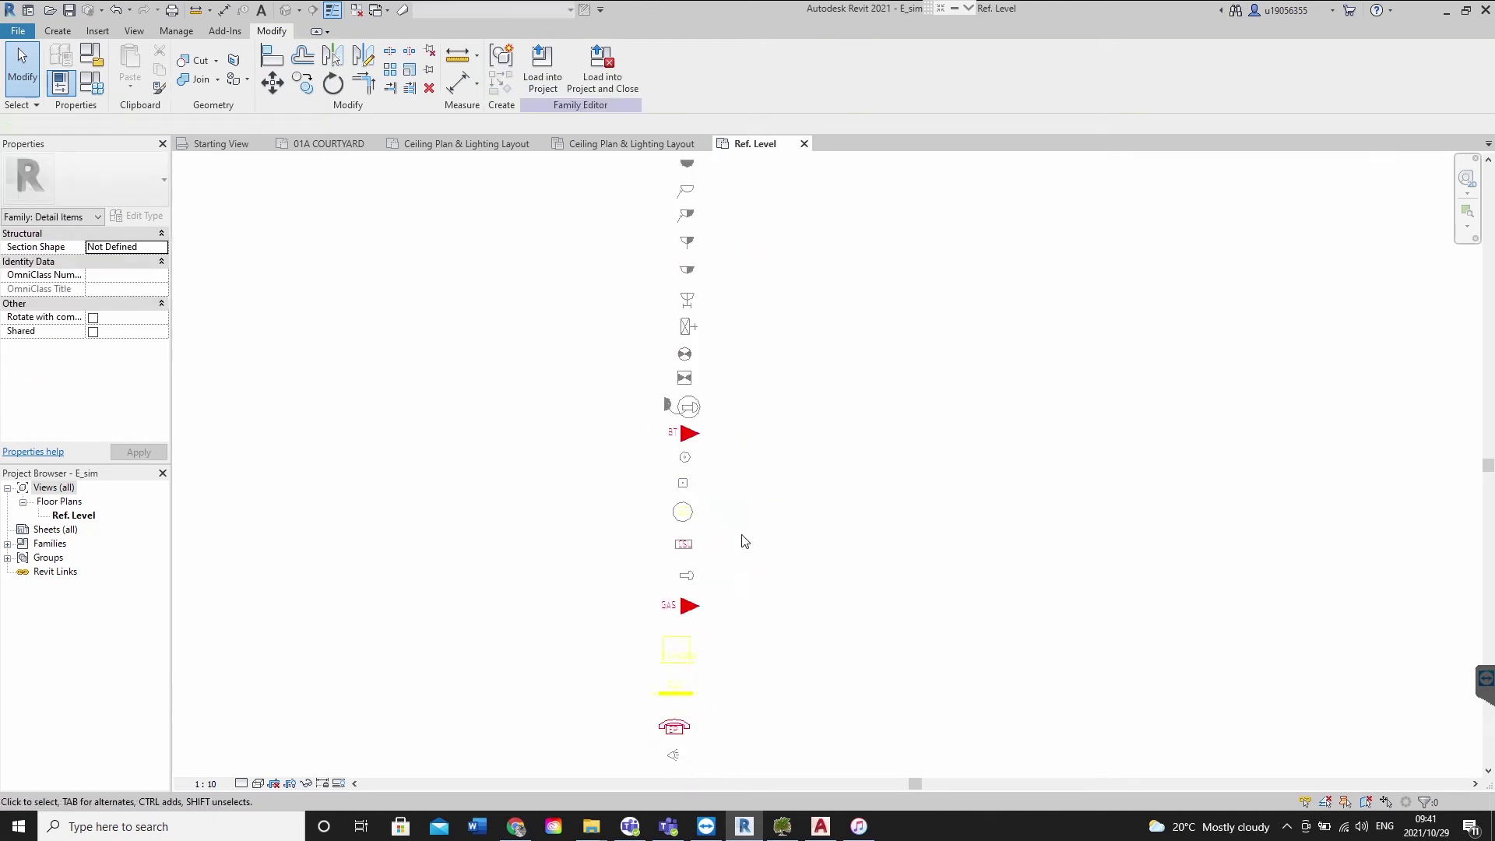
Filter the whole symbol column down to its ELECTRICS and RADIATOR lines and reassign them to the ELECTRIC subcategory
drag(622, 261, 897, 710)
click(1424, 802)
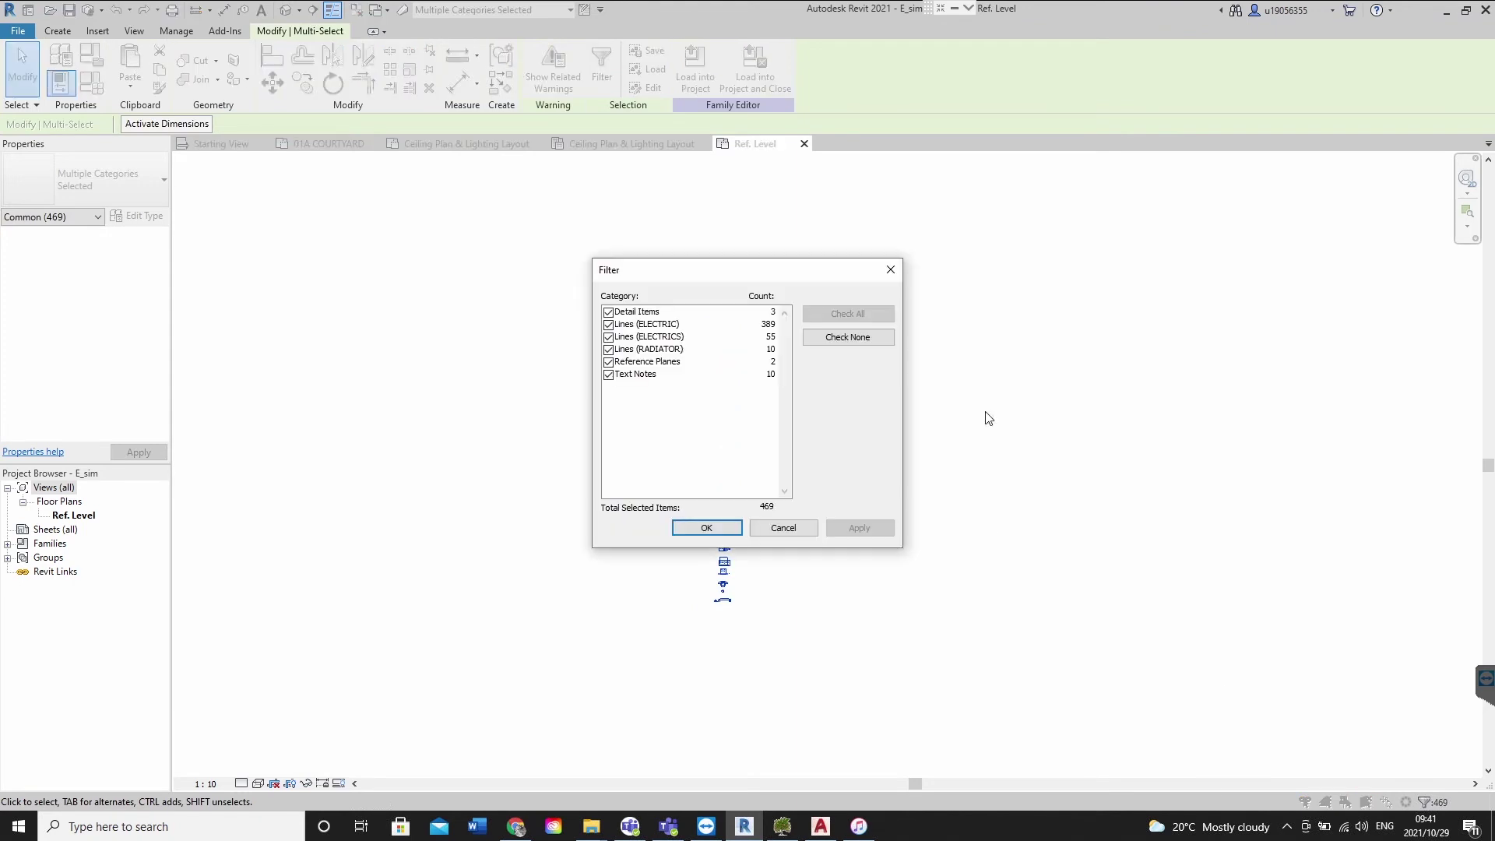
click(848, 336)
click(609, 336)
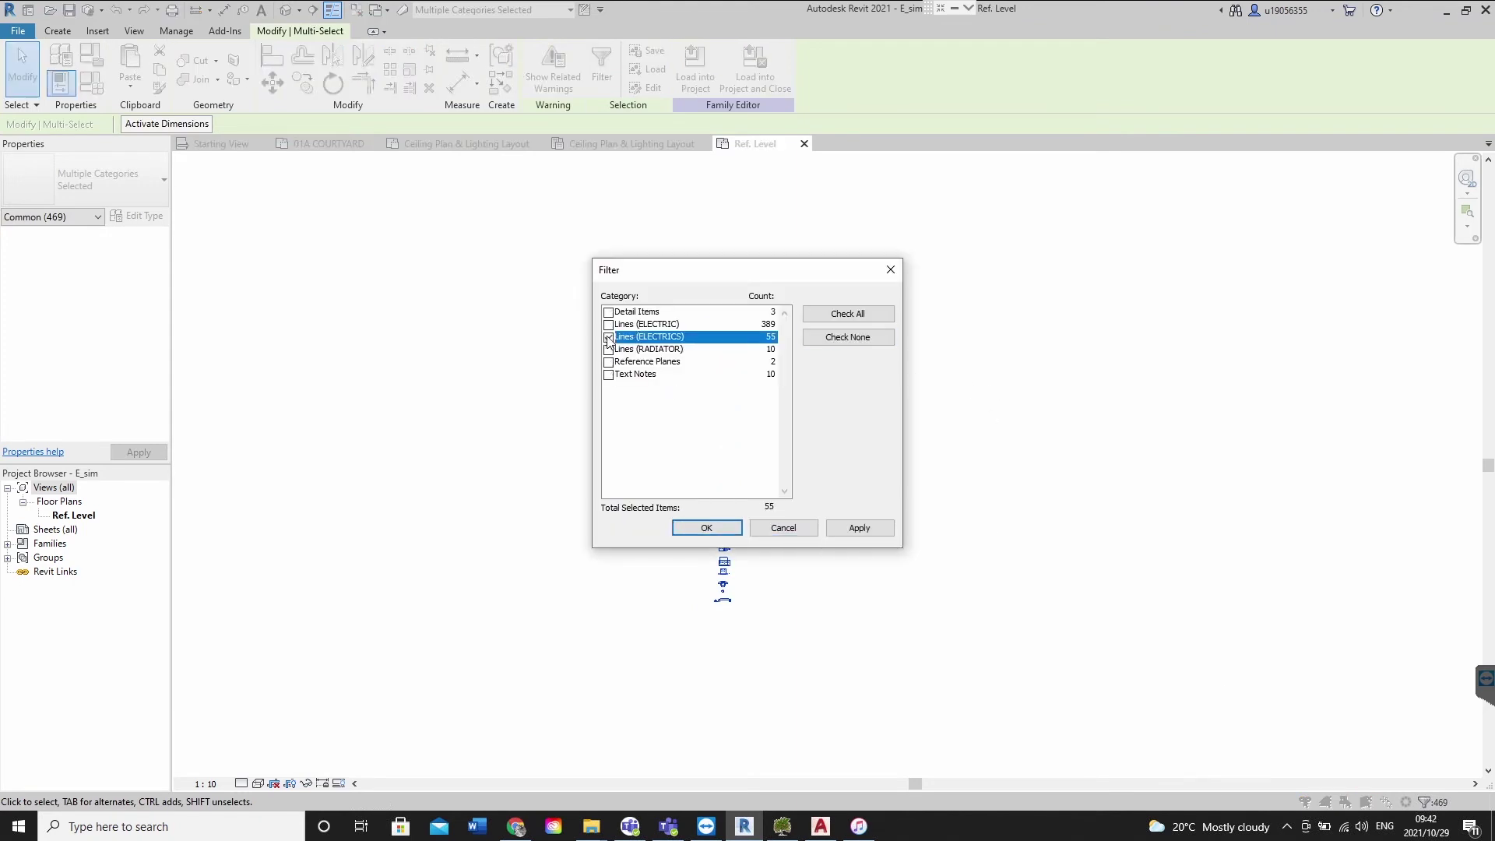
click(610, 351)
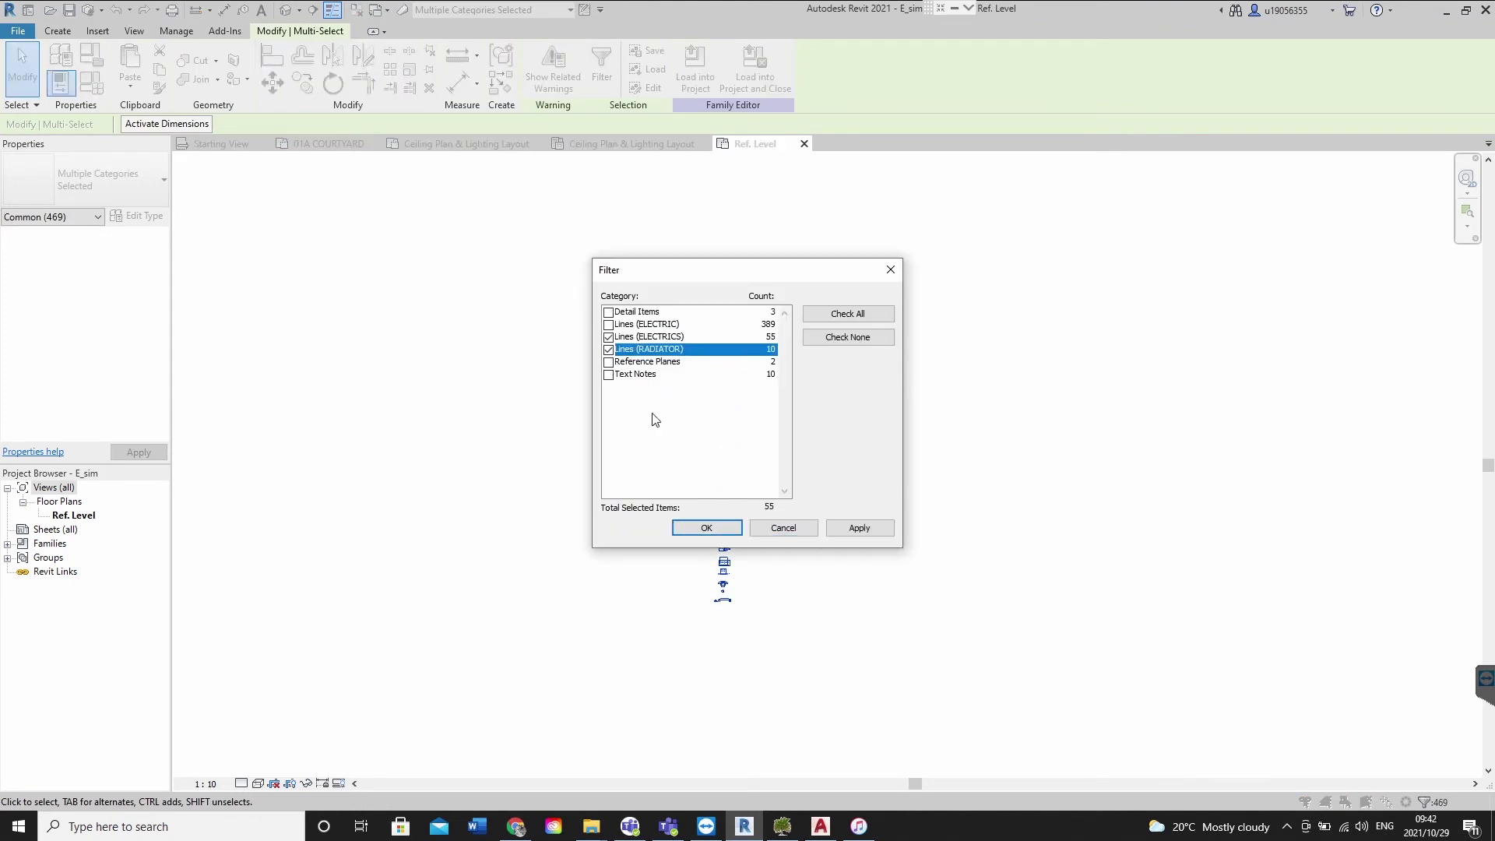
click(863, 529)
click(707, 529)
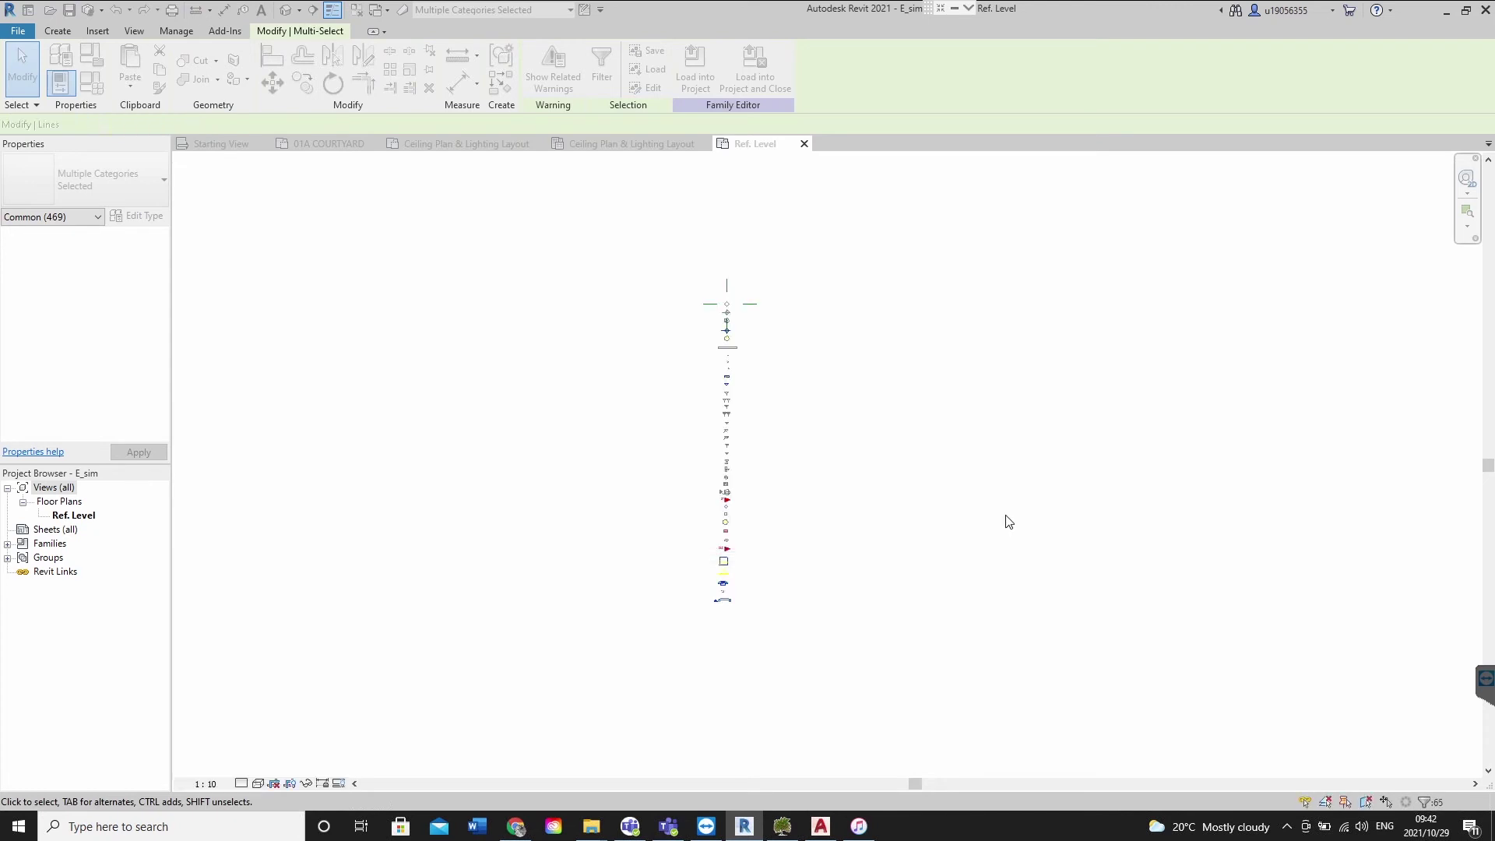
click(576, 78)
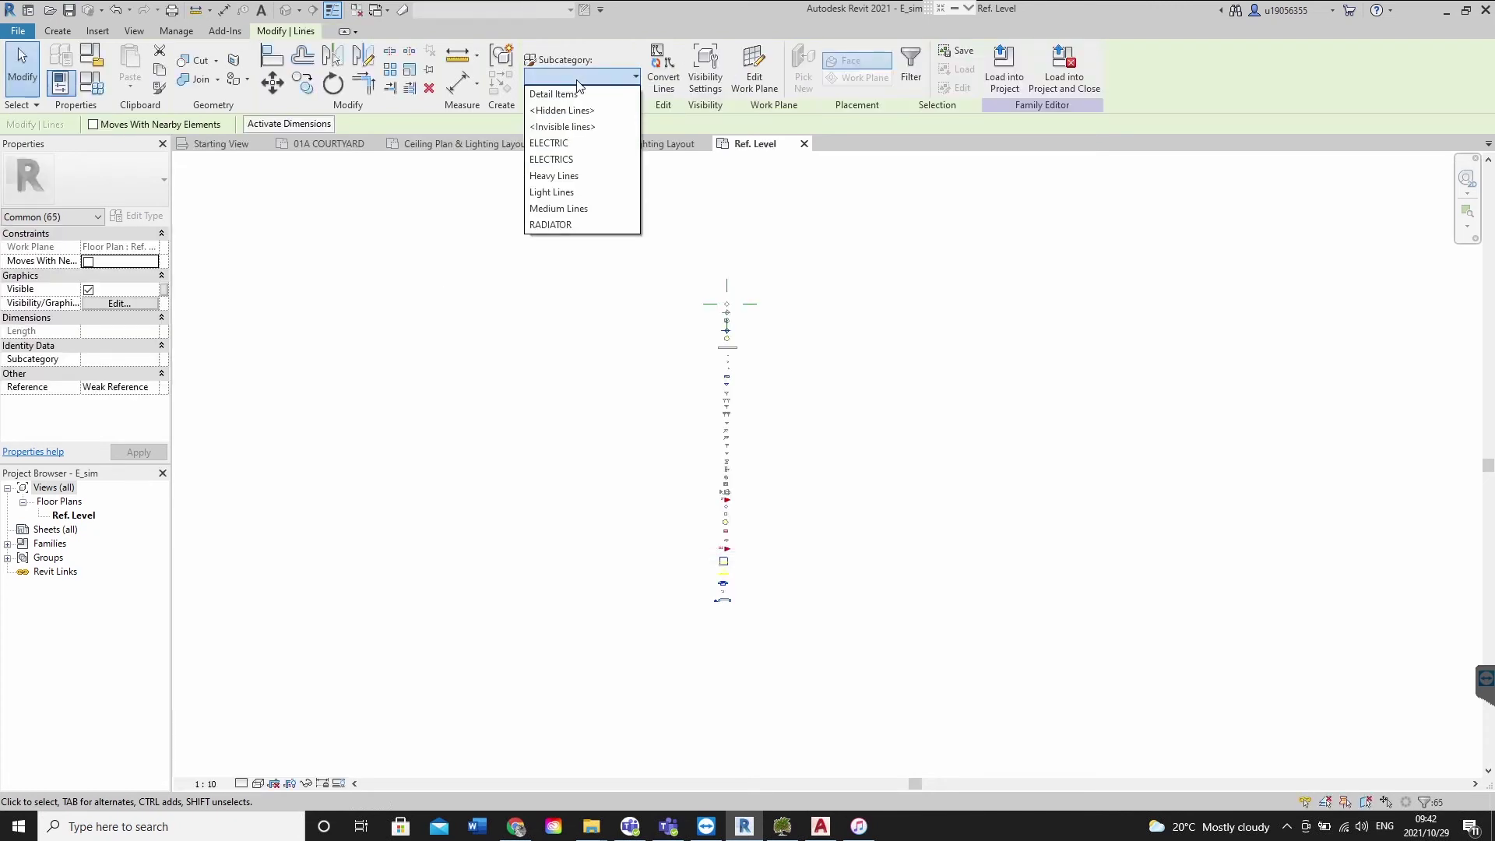
click(553, 144)
click(814, 547)
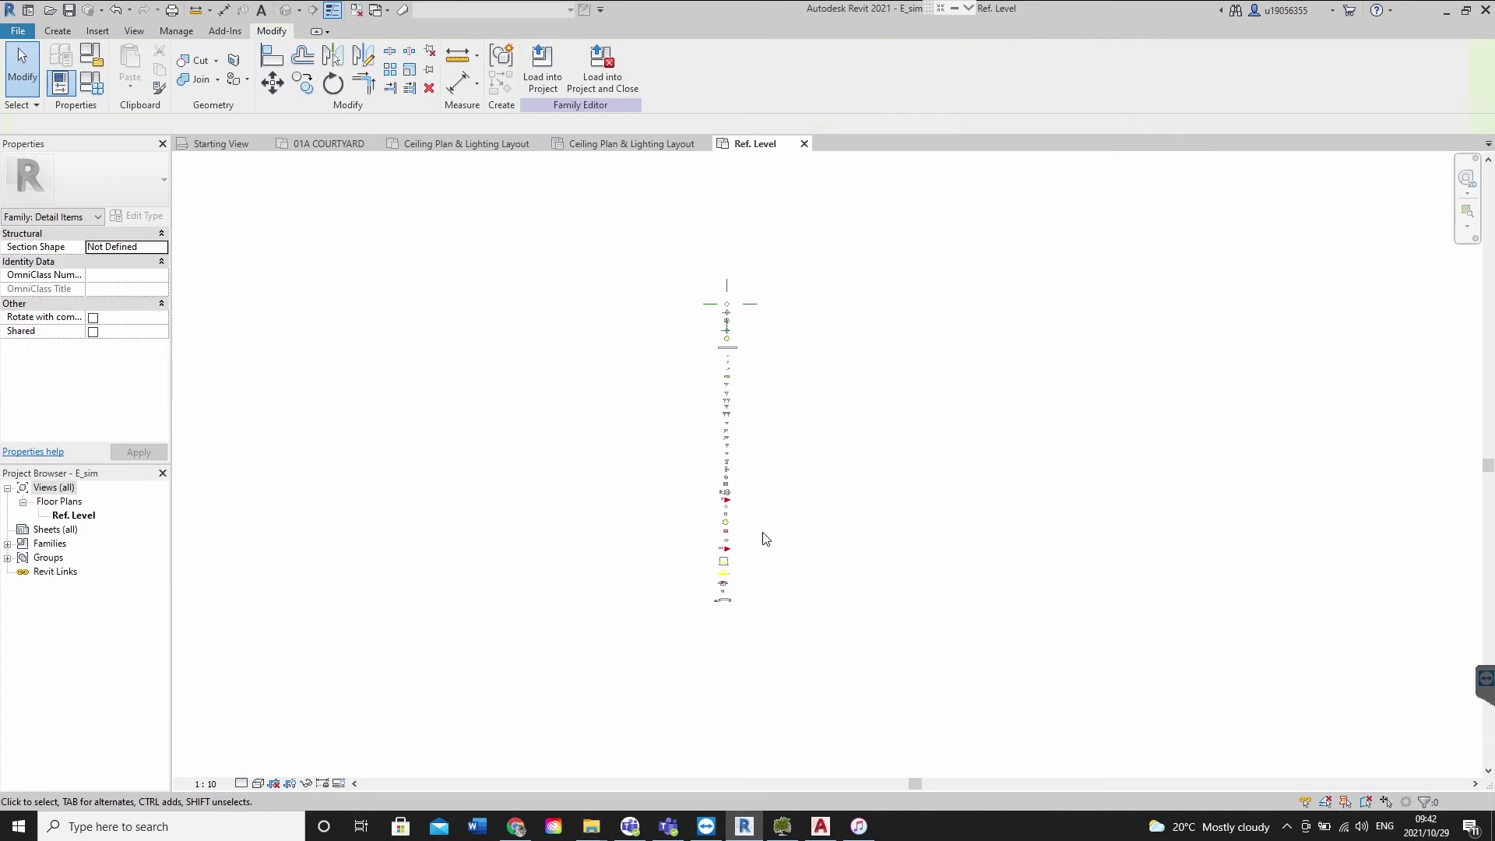
Set the foreground pattern colour of the BT triangle's filled region type to RGB 128-128-128
scroll(728, 521, up, 6)
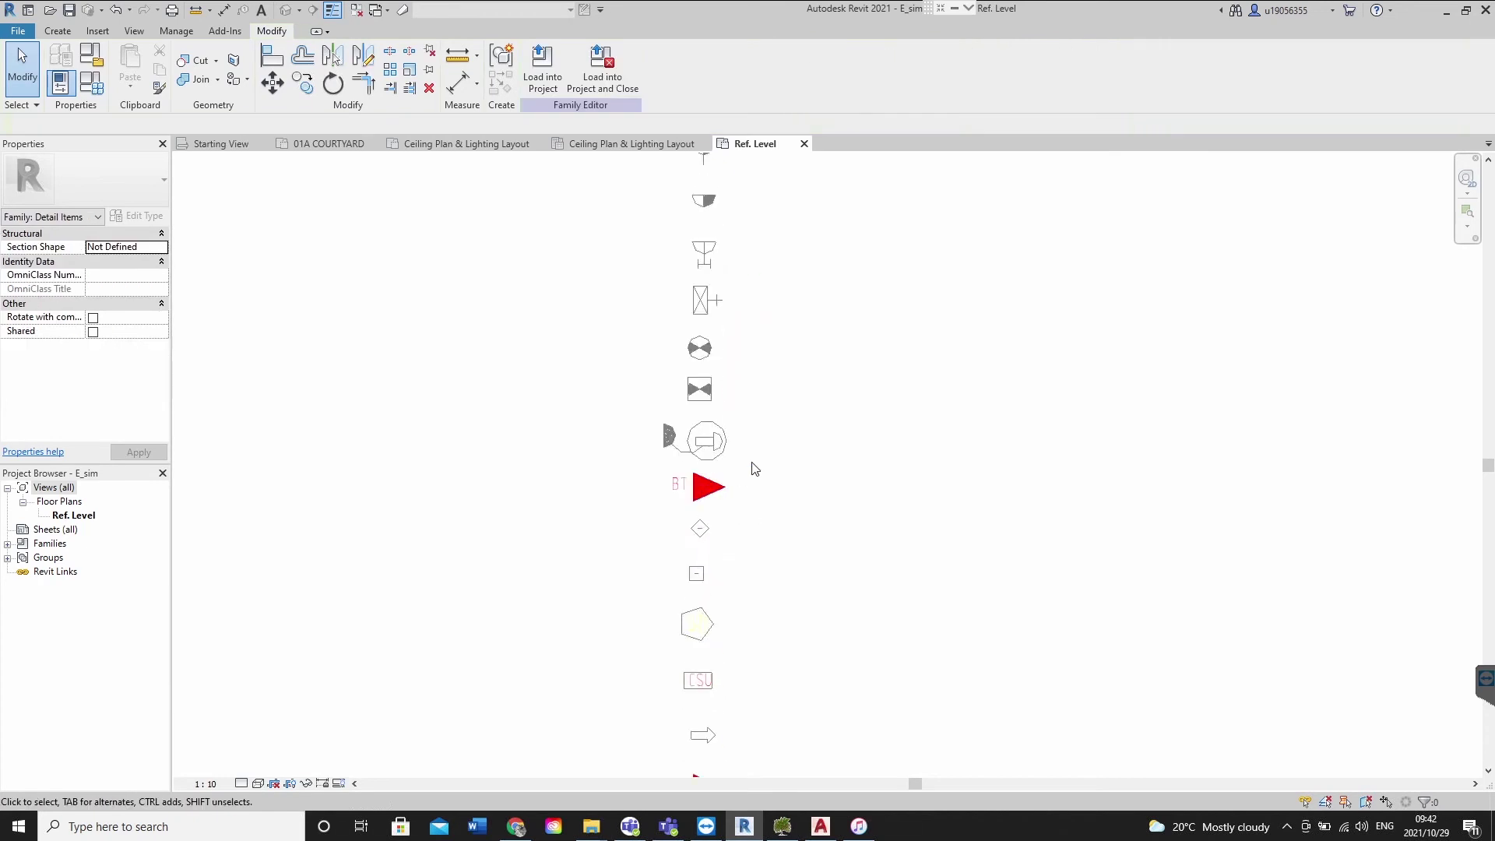
click(692, 506)
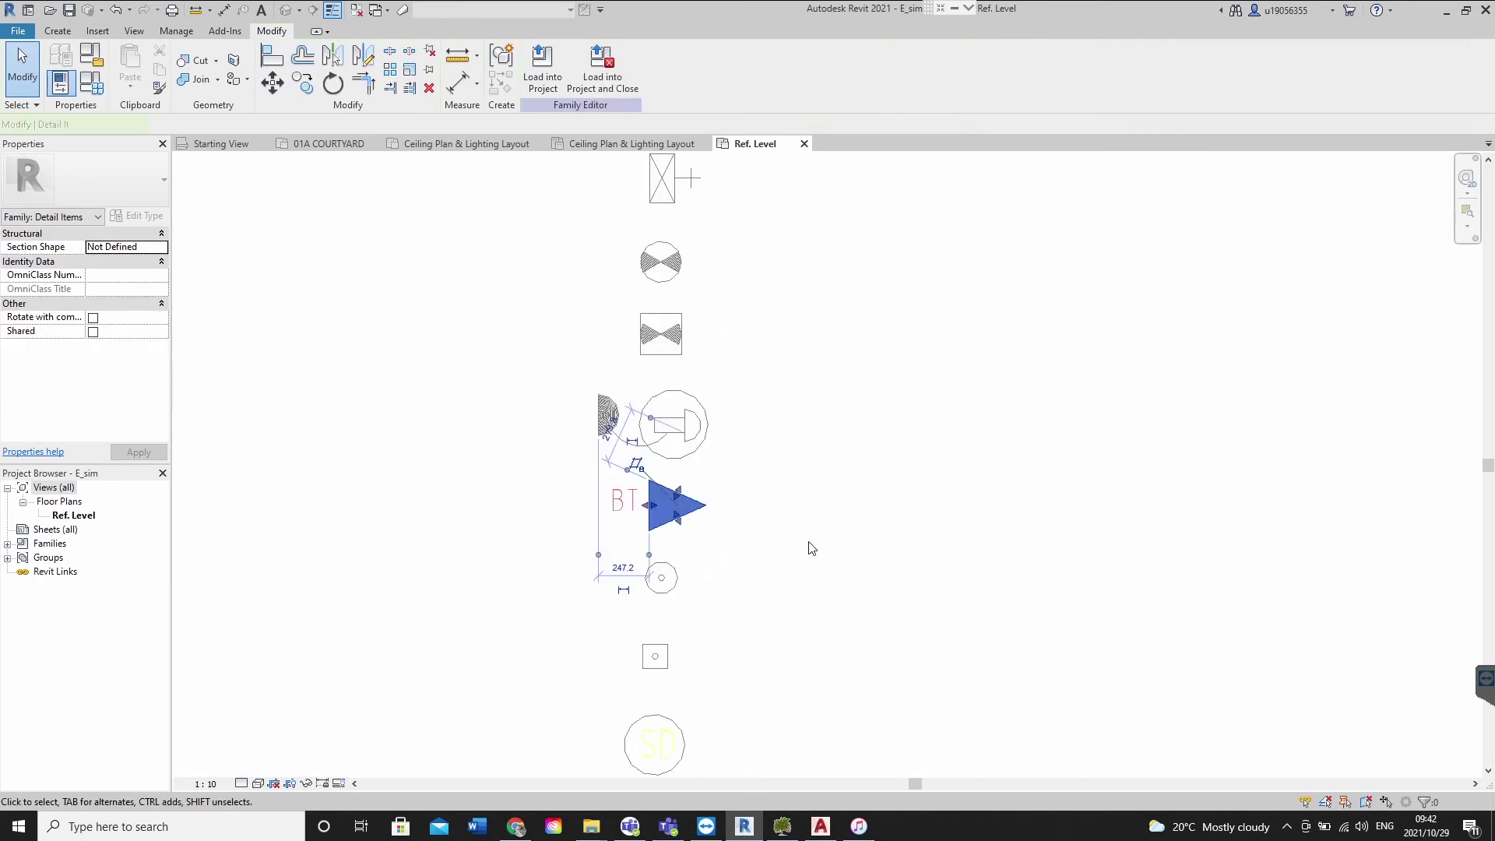
click(147, 216)
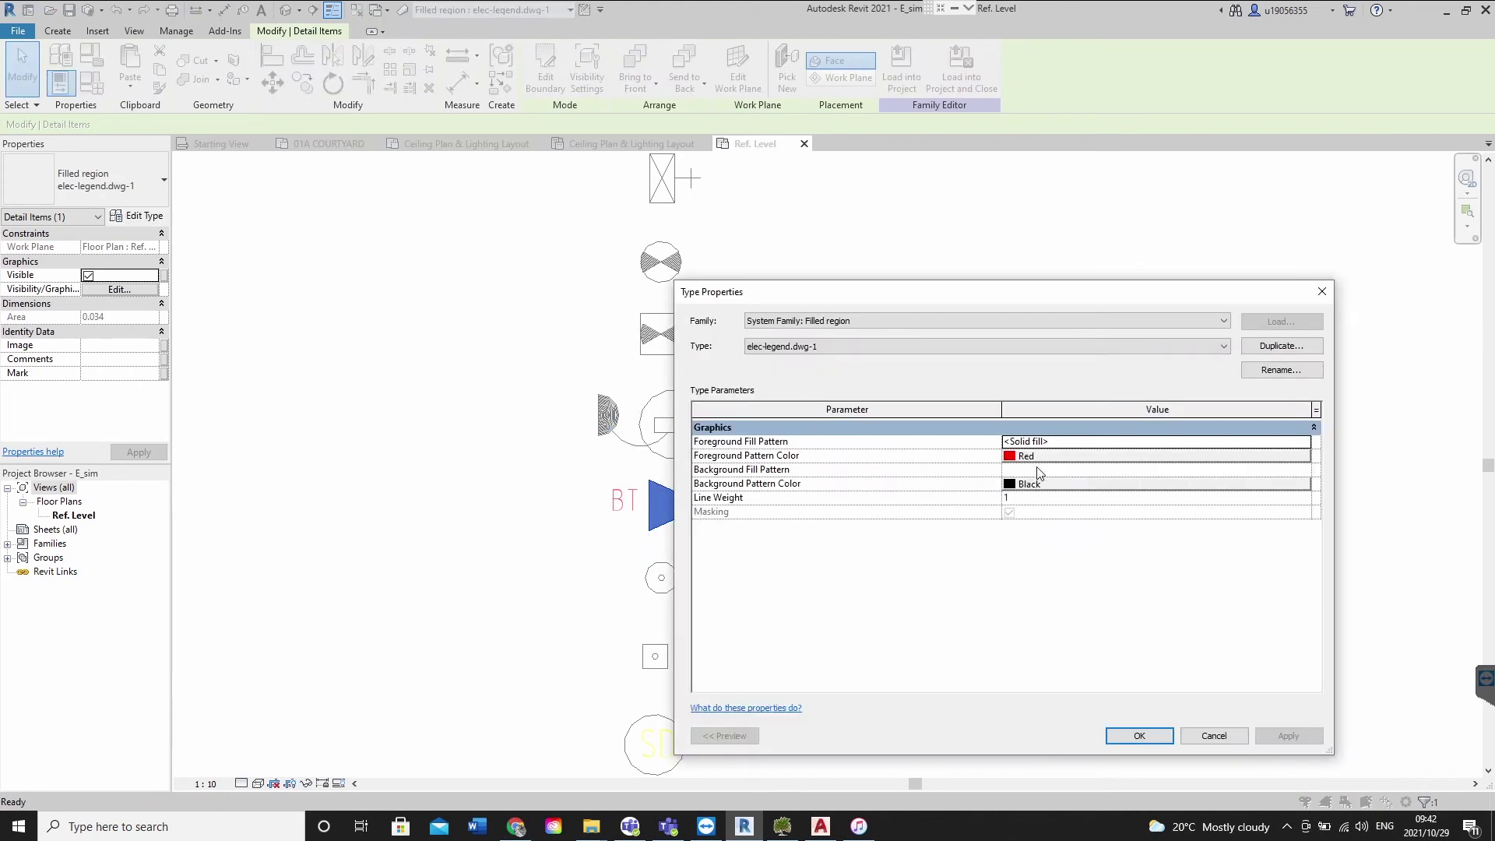
click(1025, 458)
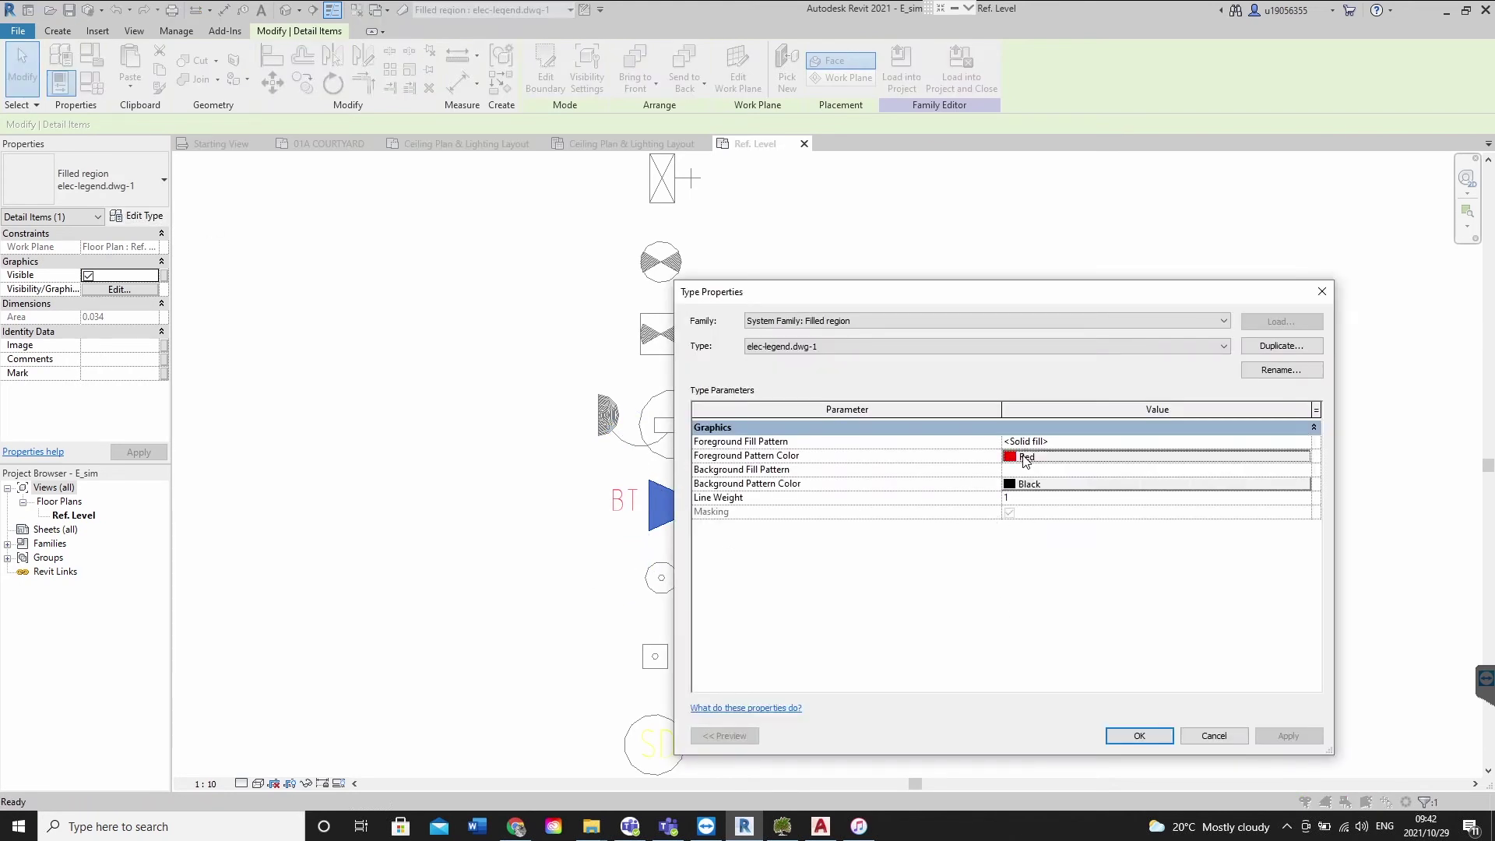
click(903, 497)
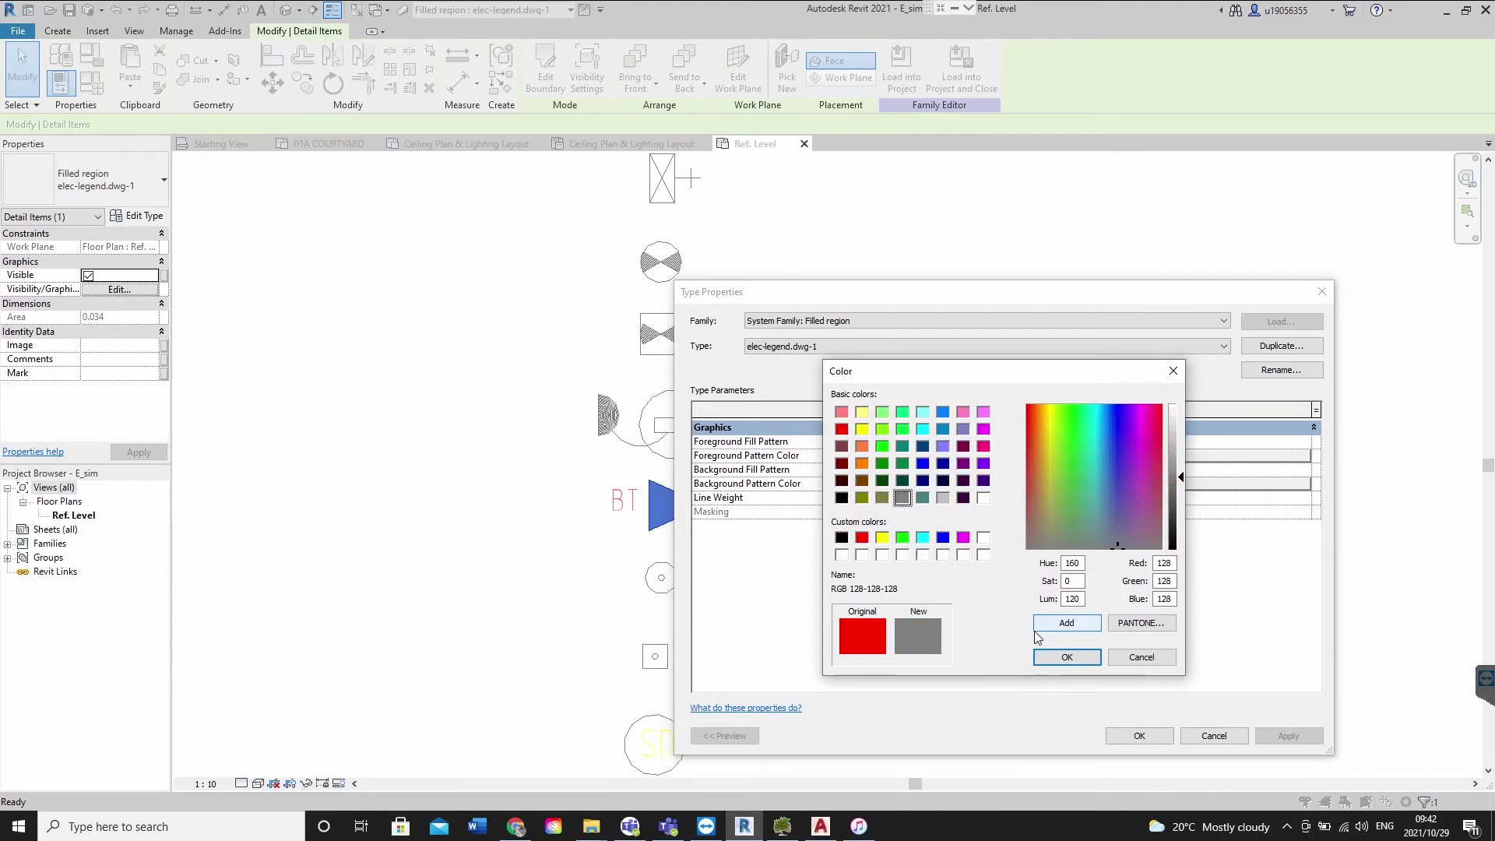
click(1067, 656)
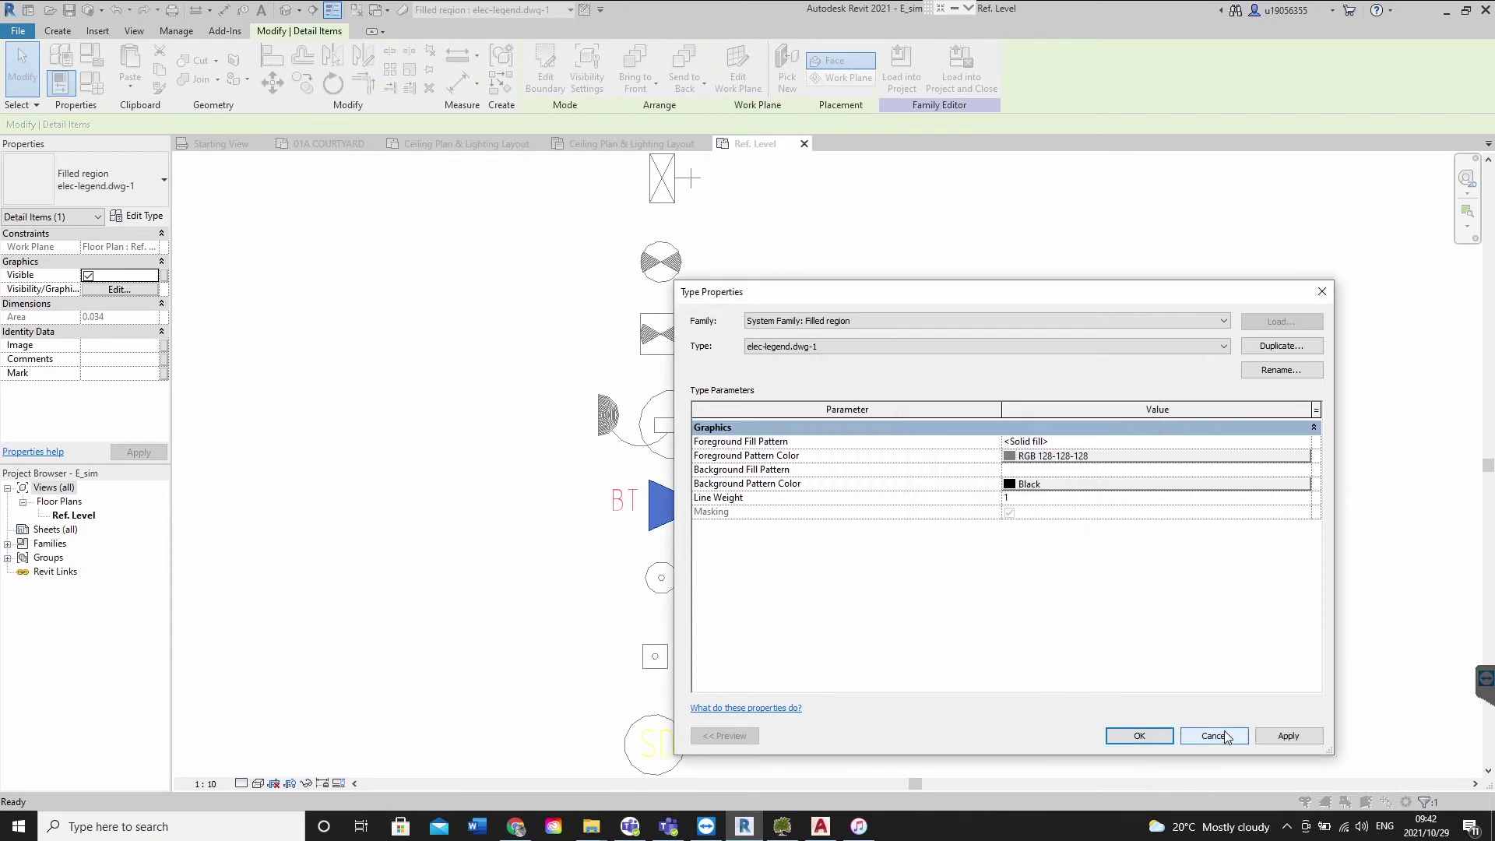
click(1139, 736)
click(787, 517)
Check the coloured text notes, selecting the BT label and the rotated 2 on the switch symbol to see their text type
scroll(631, 478, up, 3)
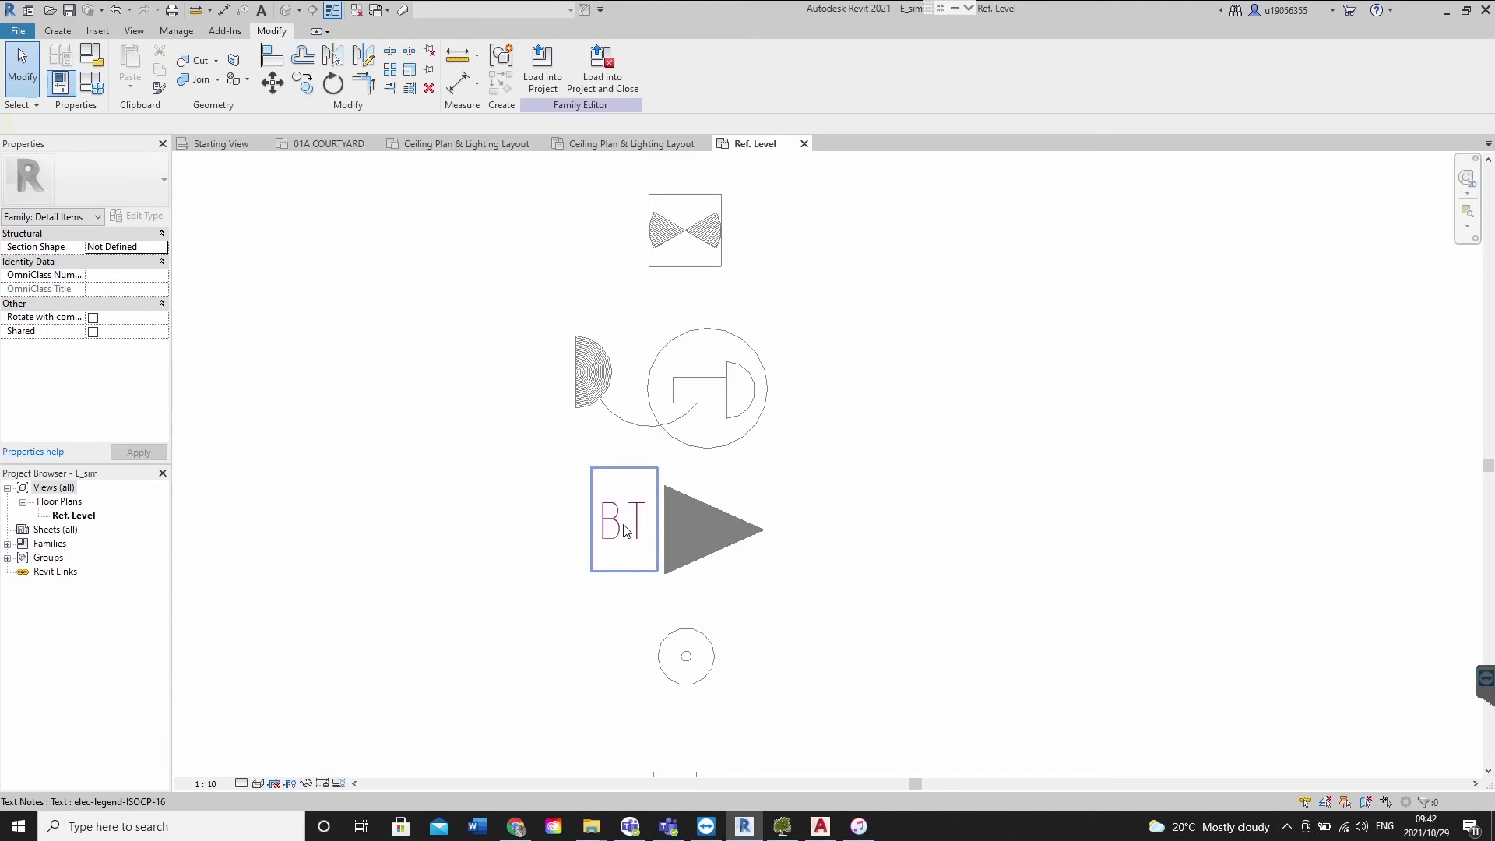
click(624, 530)
scroll(623, 529, down, 5)
key(Escape)
scroll(668, 514, up, 3)
middle_drag(694, 340, 714, 620)
middle_drag(760, 362, 736, 776)
middle_drag(665, 155, 663, 405)
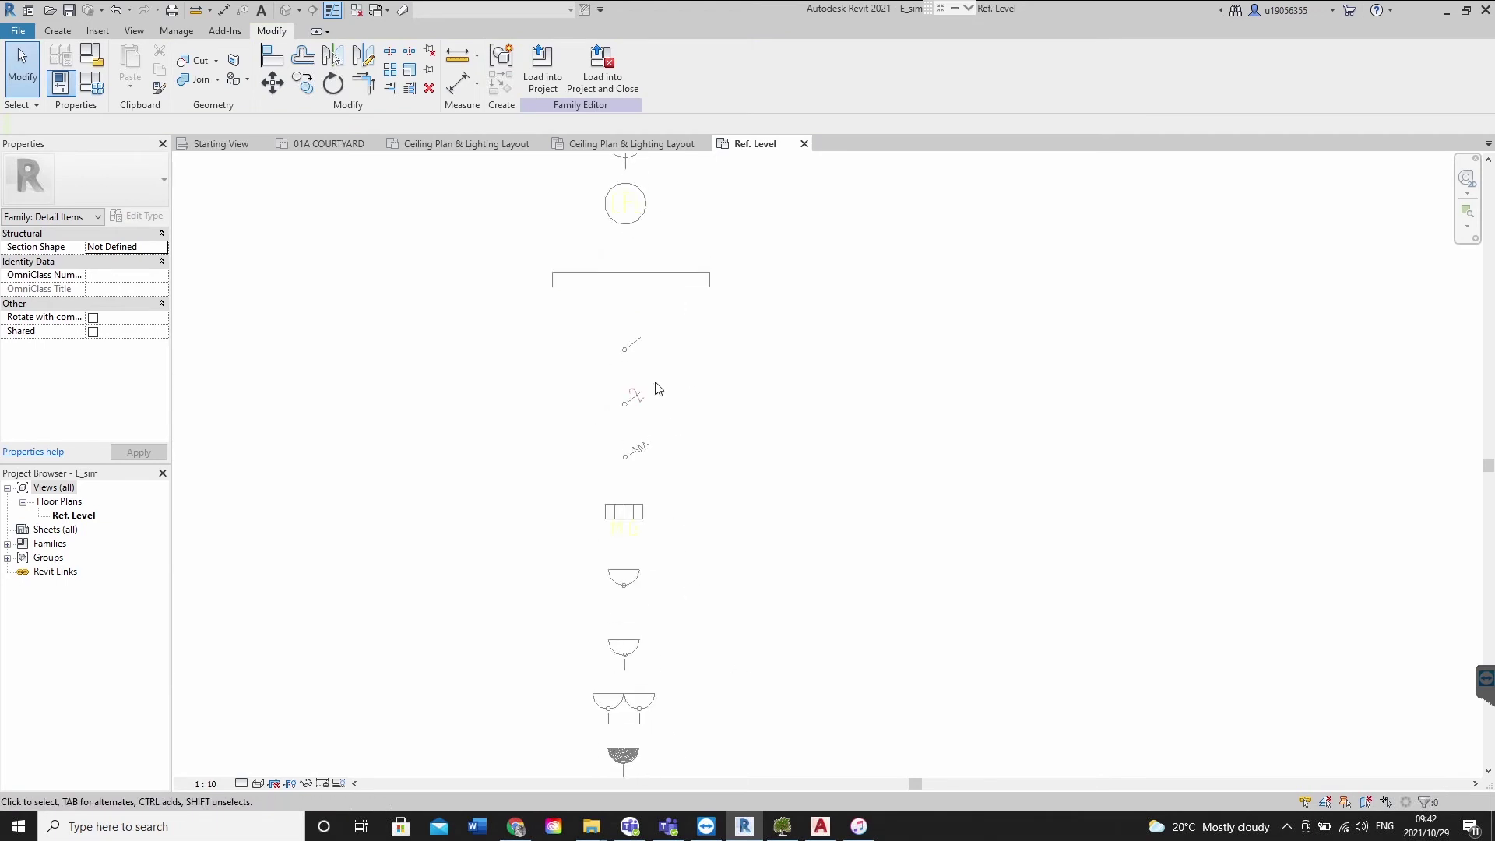
middle_drag(668, 329, 663, 440)
scroll(639, 498, up, 5)
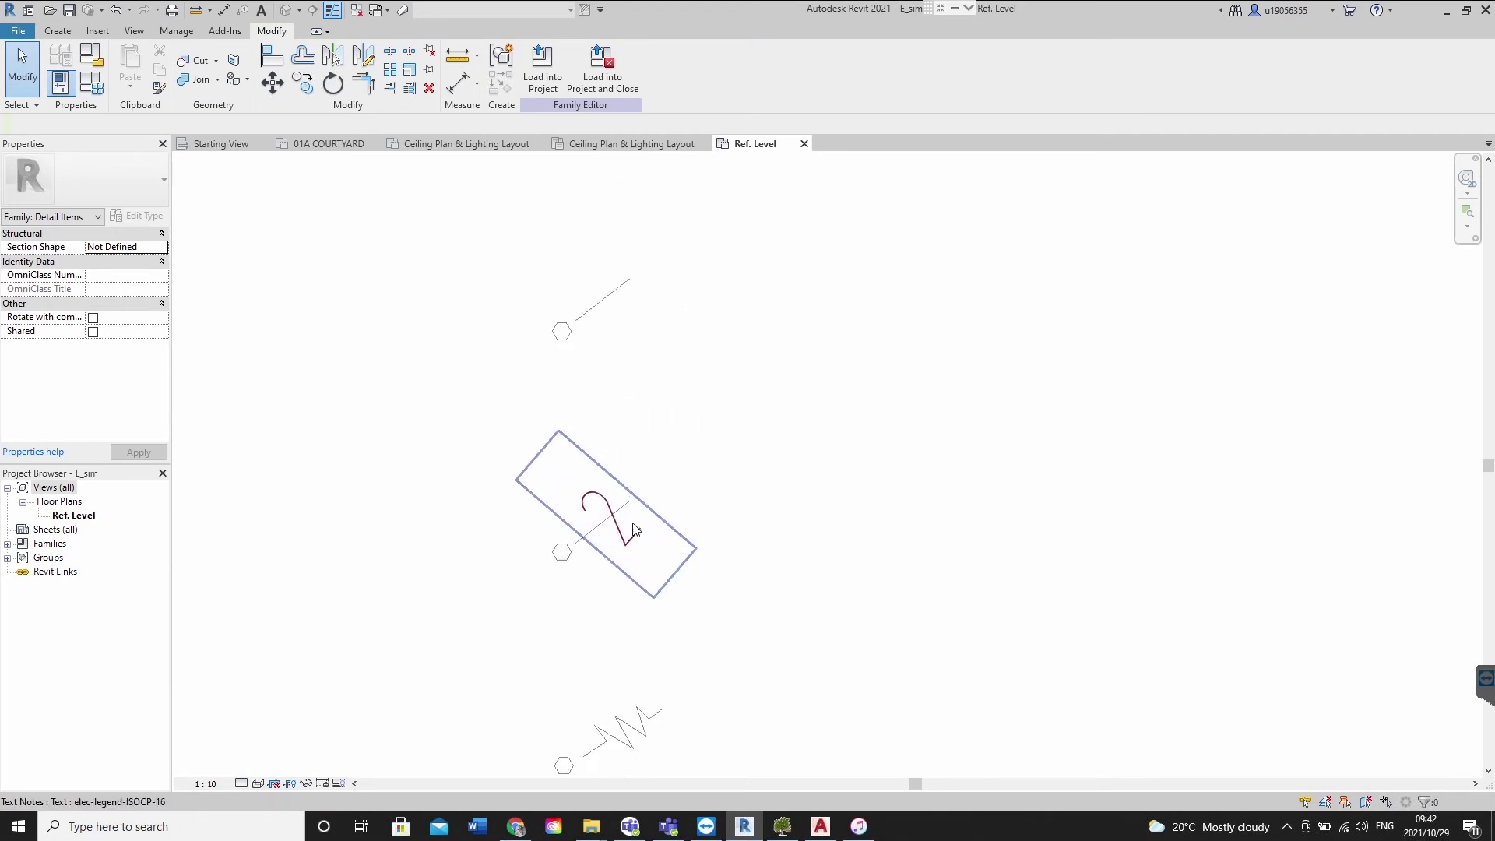
click(690, 521)
scroll(594, 530, up, 3)
key(Escape)
scroll(773, 524, down, 3)
middle_drag(834, 534, 861, 473)
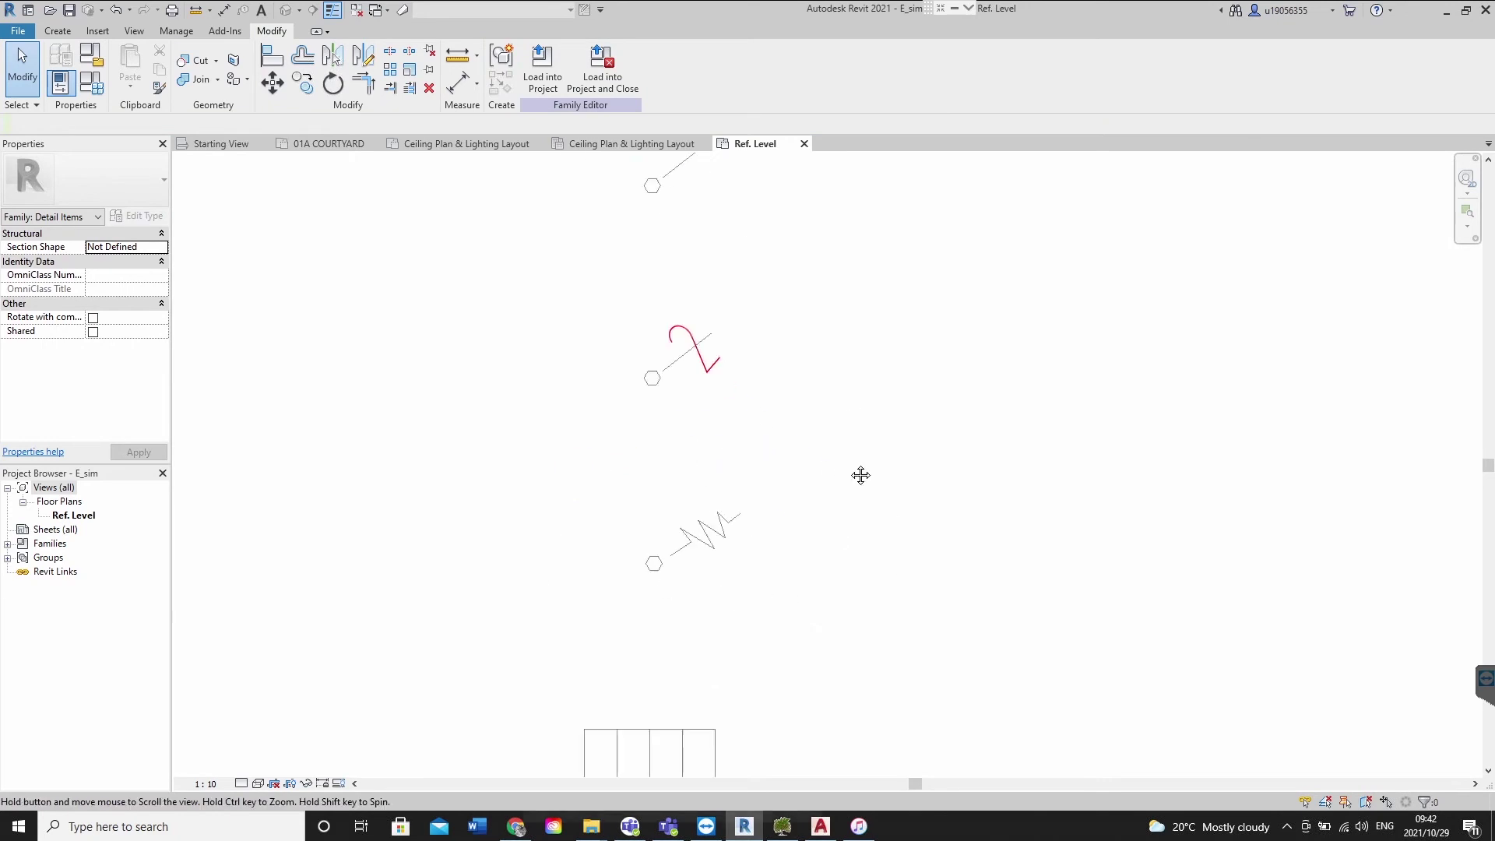
click(703, 376)
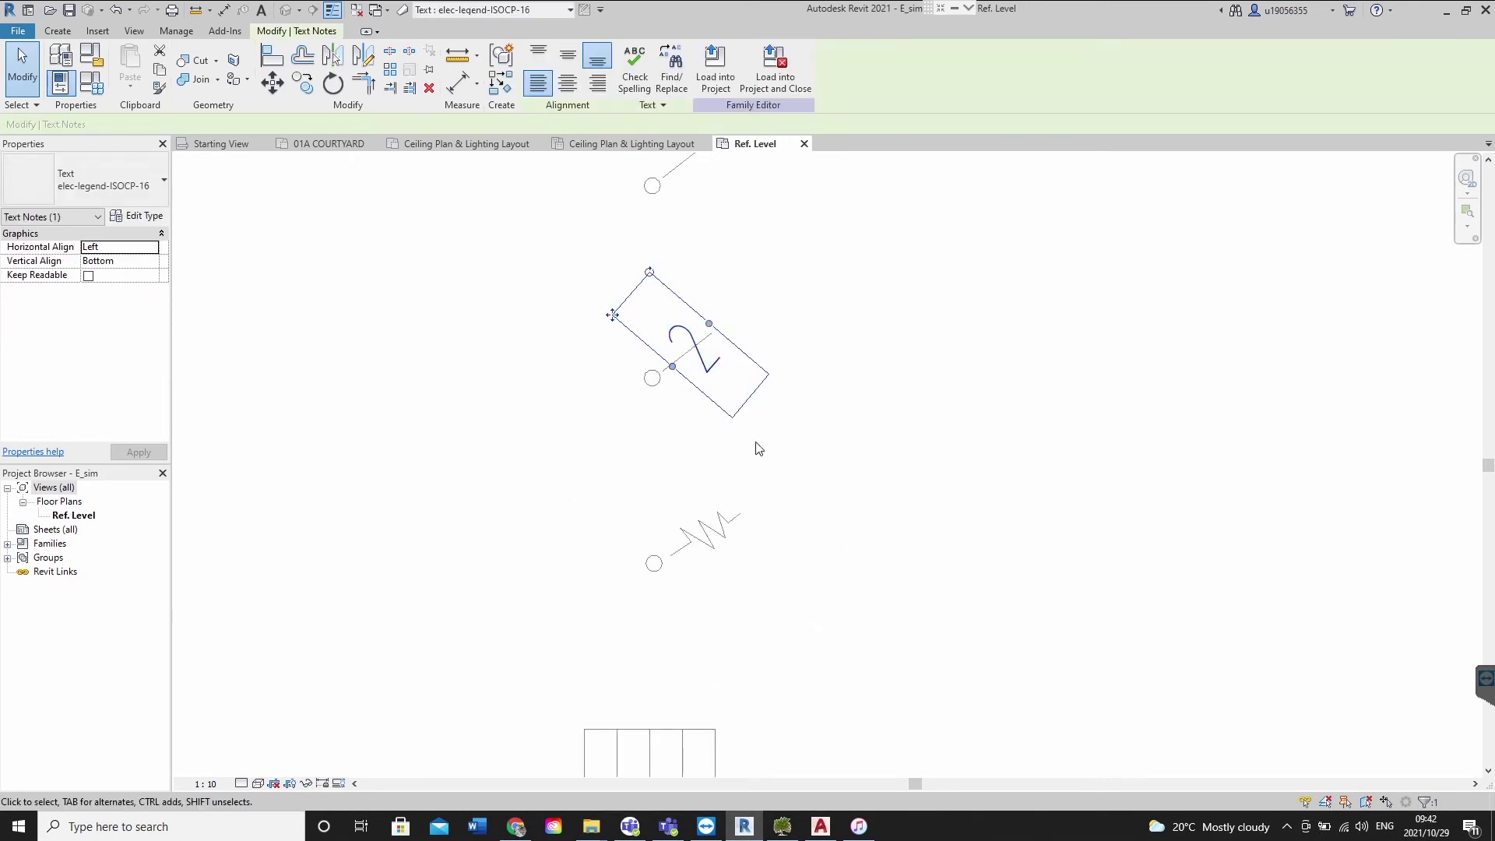
key(Escape)
Look over the symbol column and examine the circle at the intersection of the reference planes
scroll(747, 393, down, 2)
middle_drag(833, 587, 837, 327)
scroll(837, 327, down, 3)
middle_drag(834, 517, 791, 241)
scroll(821, 521, up, 1)
middle_drag(755, 394, 809, 779)
middle_drag(817, 456, 804, 564)
scroll(607, 561, up, 4)
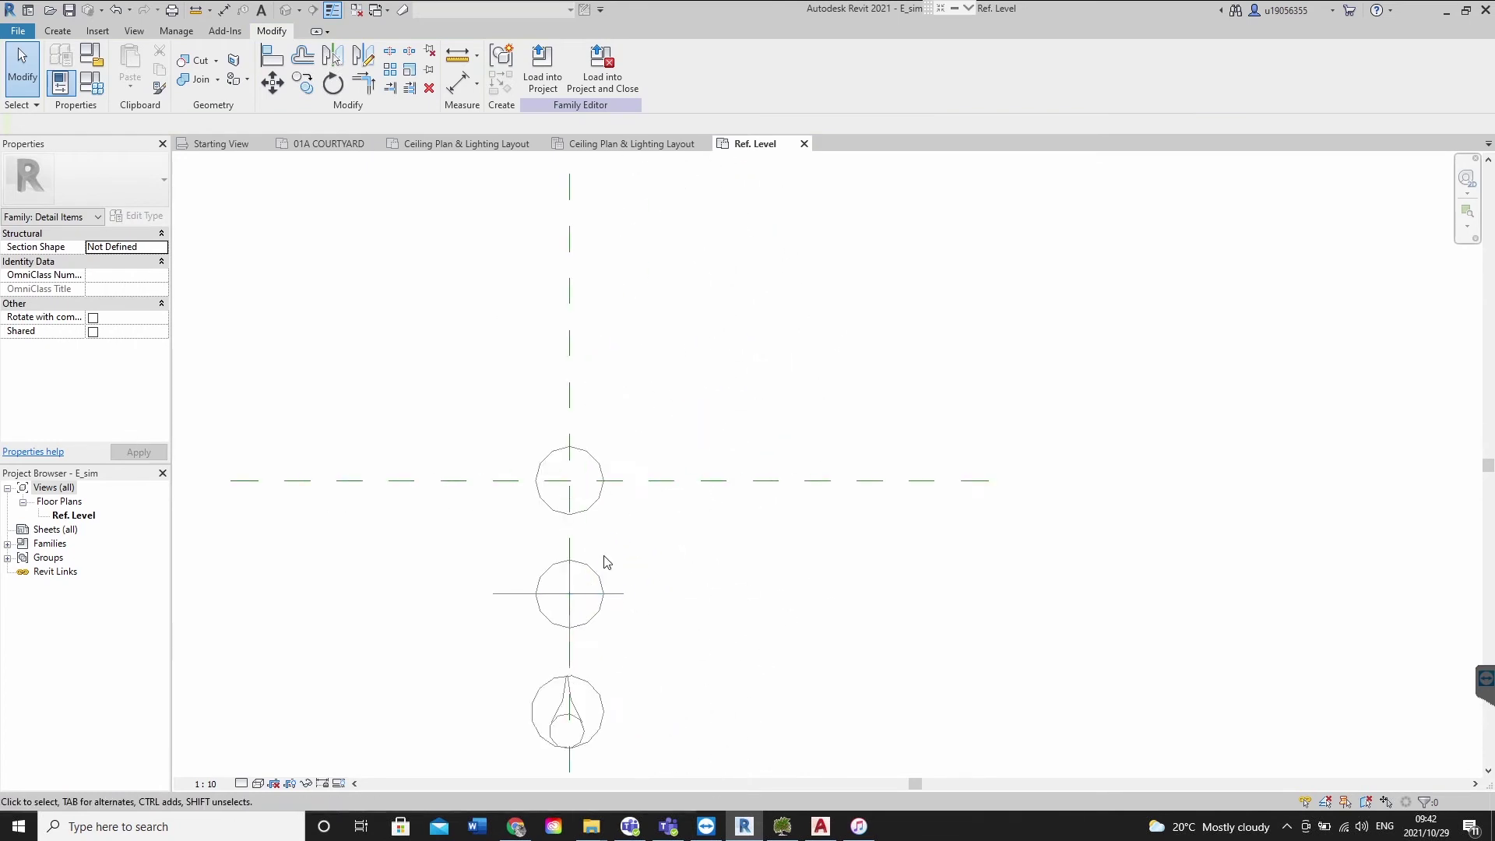
drag(442, 350, 644, 540)
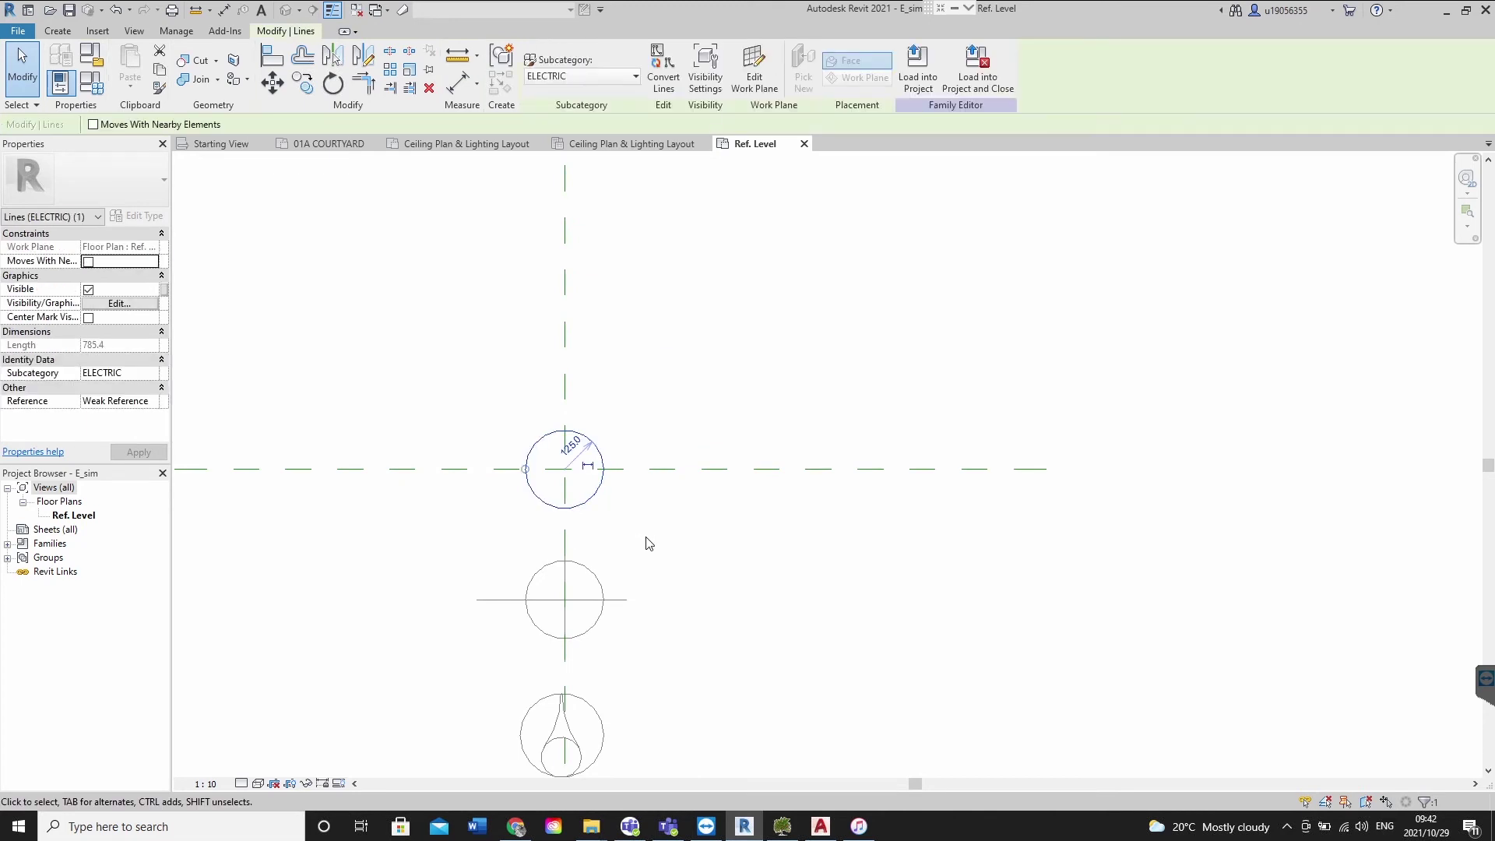
key(Escape)
Try deleting the group of upper symbols below the circle at the reference plane intersection
scroll(622, 506, down, 5)
middle_drag(661, 598, 654, 418)
scroll(651, 412, down, 5)
scroll(599, 388, up, 5)
scroll(598, 342, down, 3)
drag(547, 340, 817, 700)
key(Delete)
scroll(810, 341, down, 5)
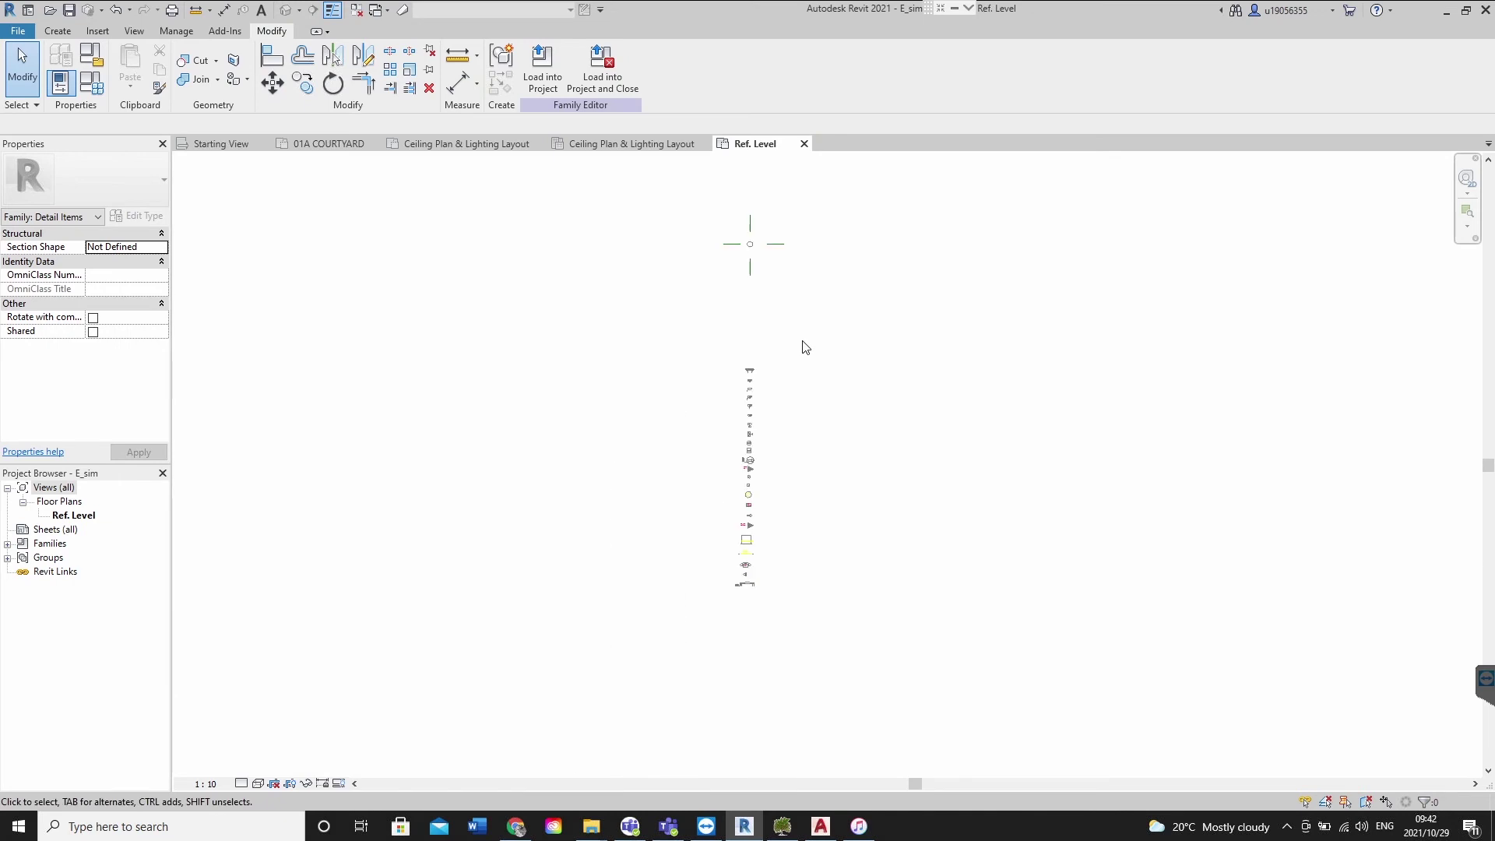
scroll(852, 310, up, 3)
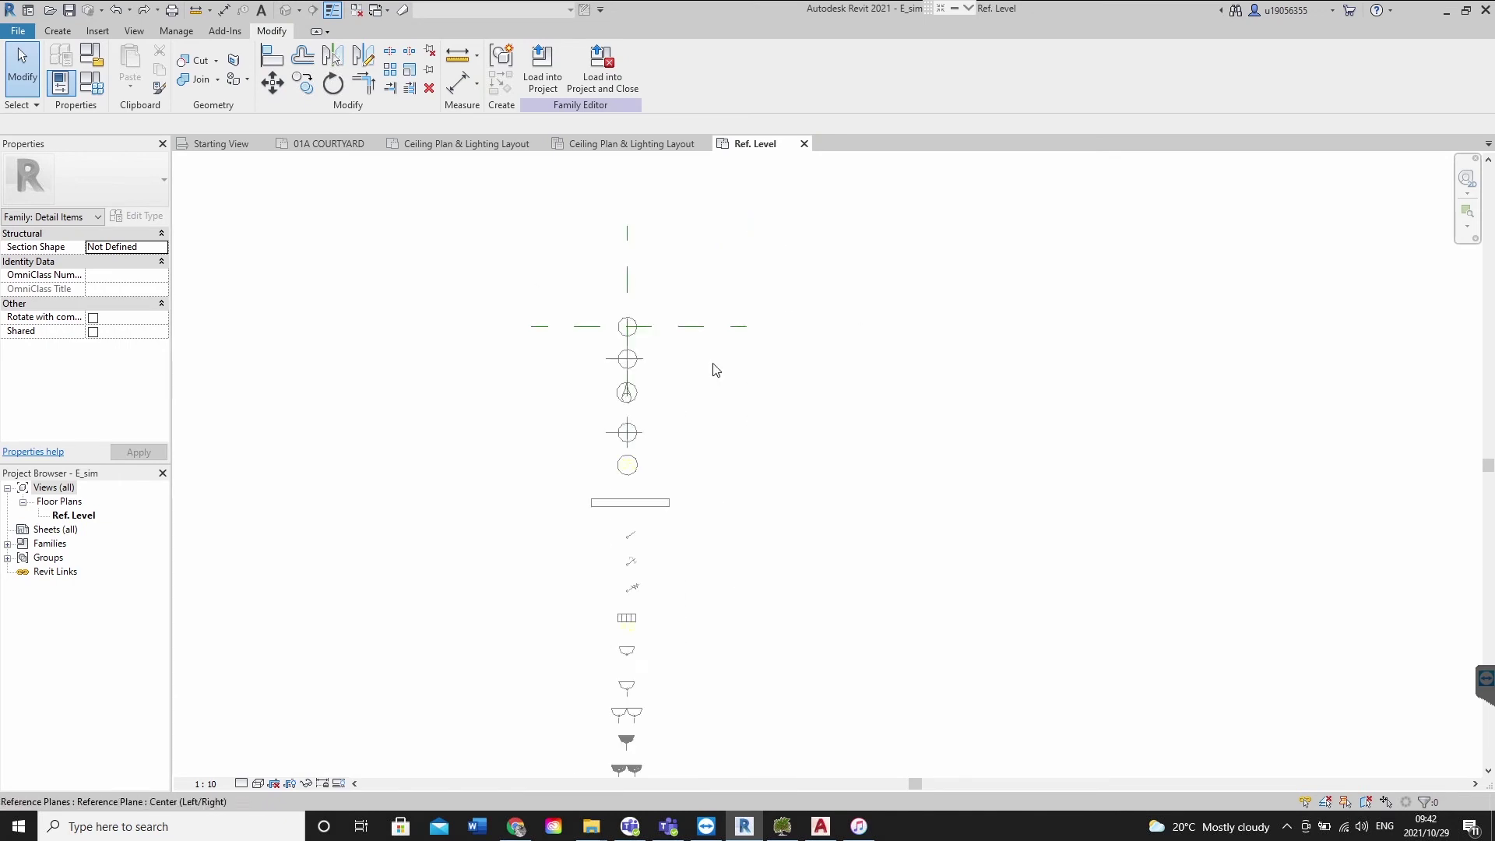
scroll(711, 367, up, 3)
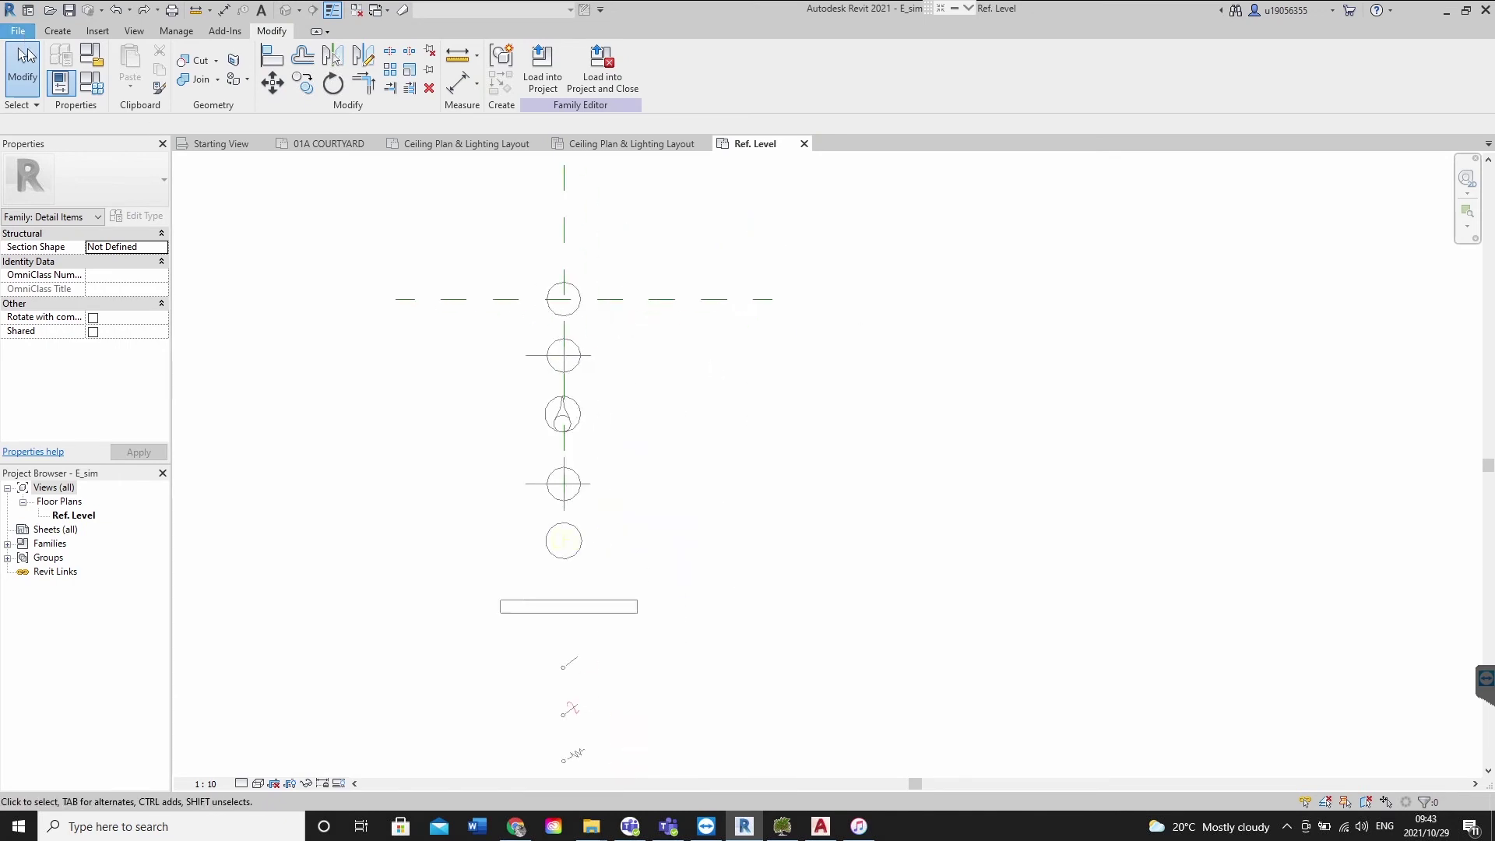
click(17, 30)
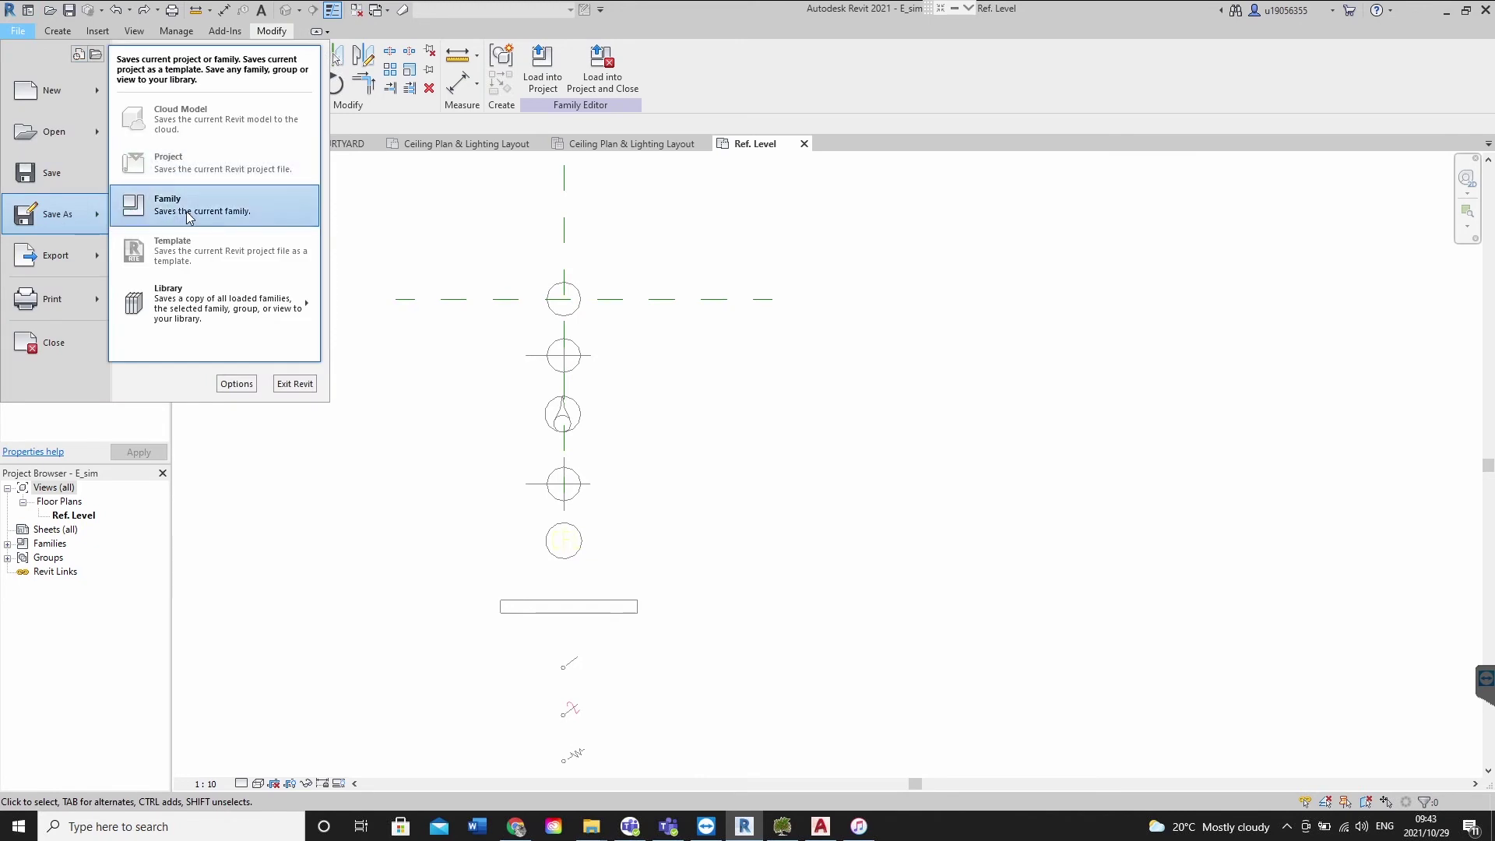
click(945, 319)
middle_drag(755, 335, 740, 403)
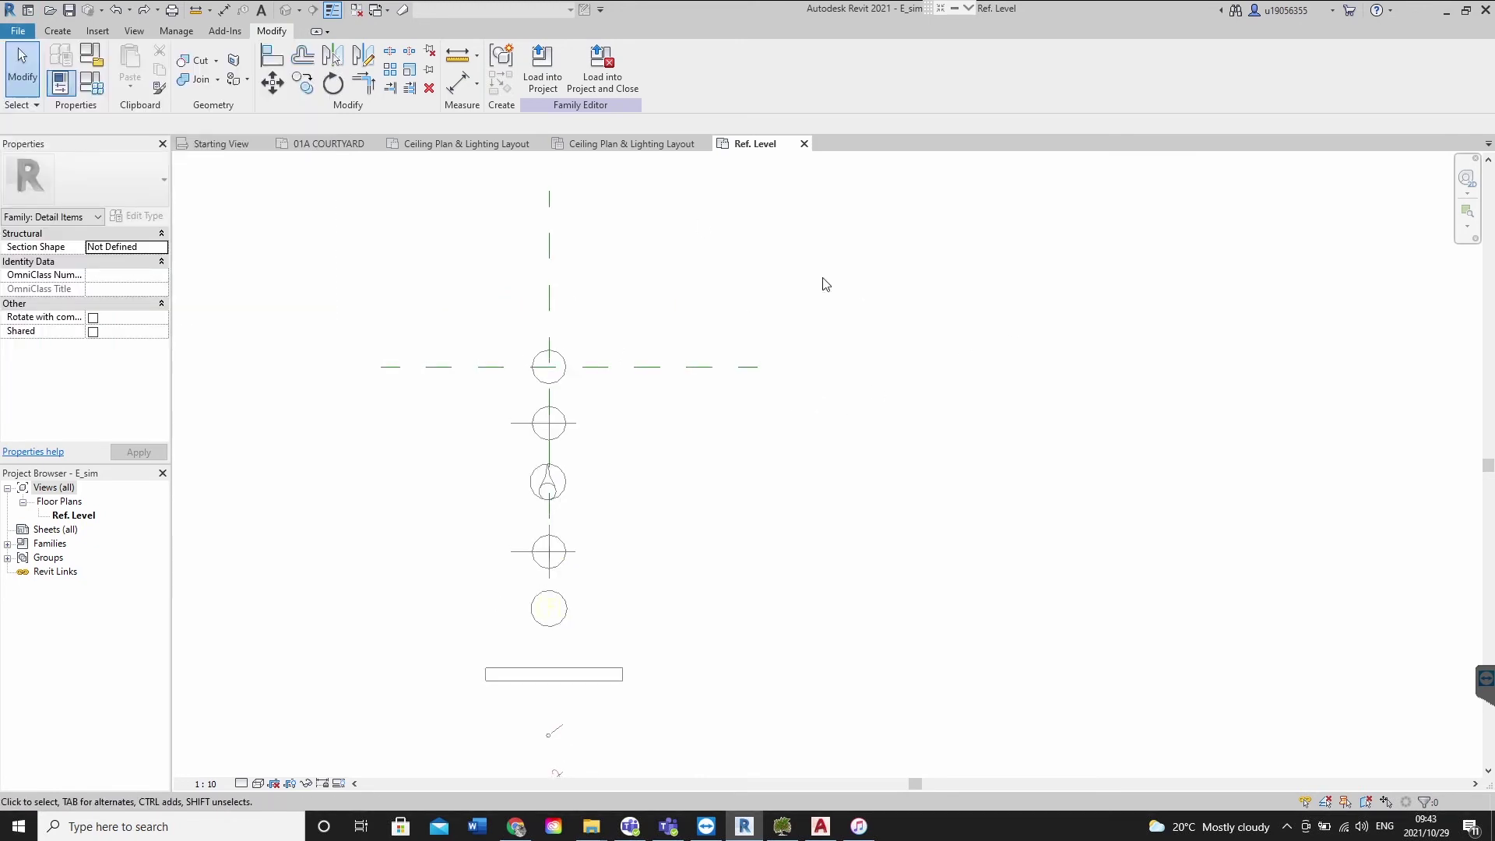
Open the Family Types settings of the E_sim family
click(98, 92)
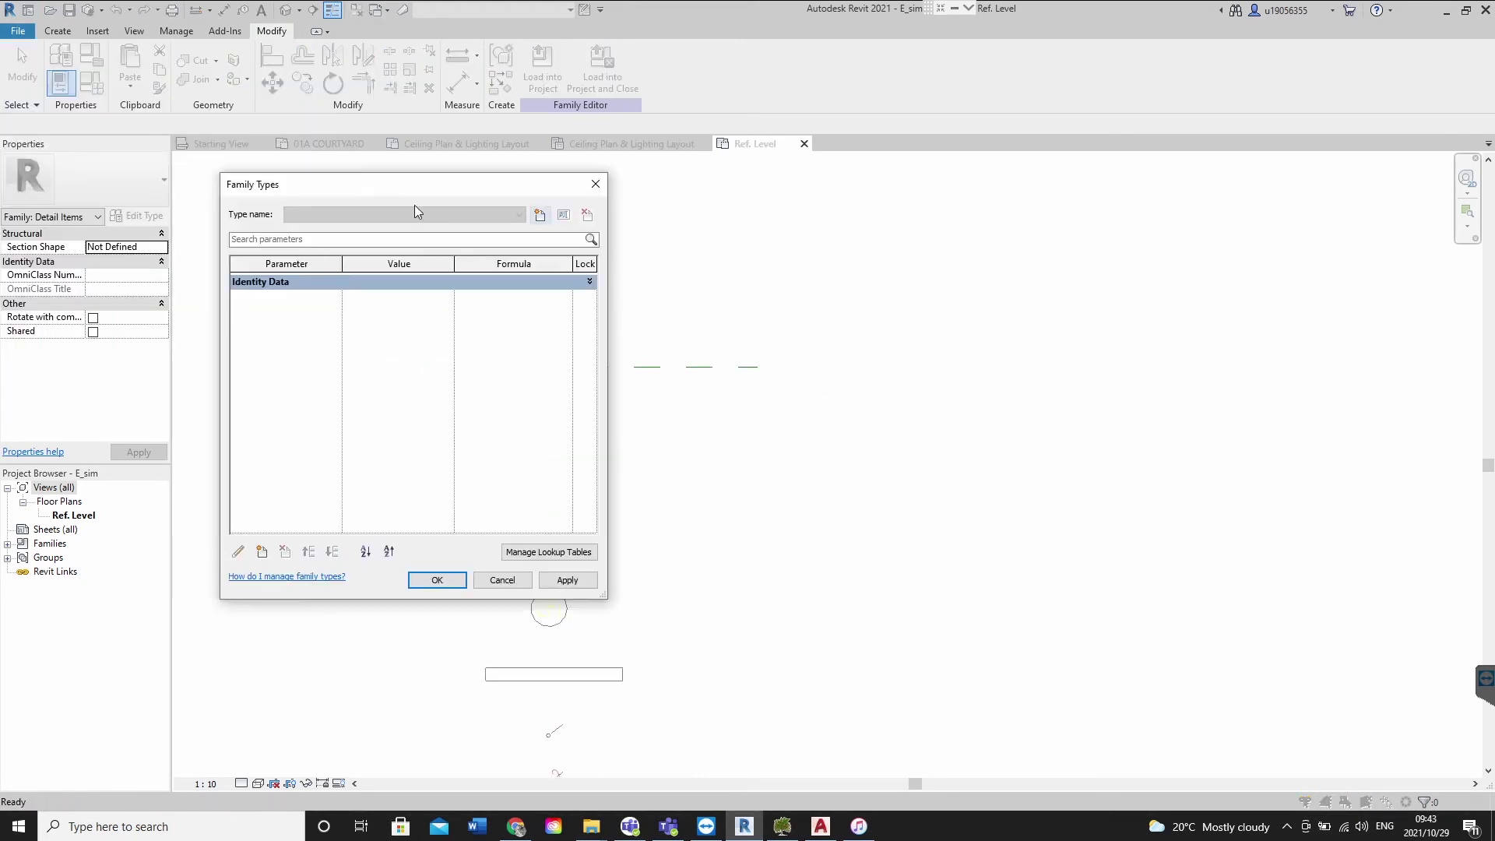
Create a new family type named S_100
click(541, 216)
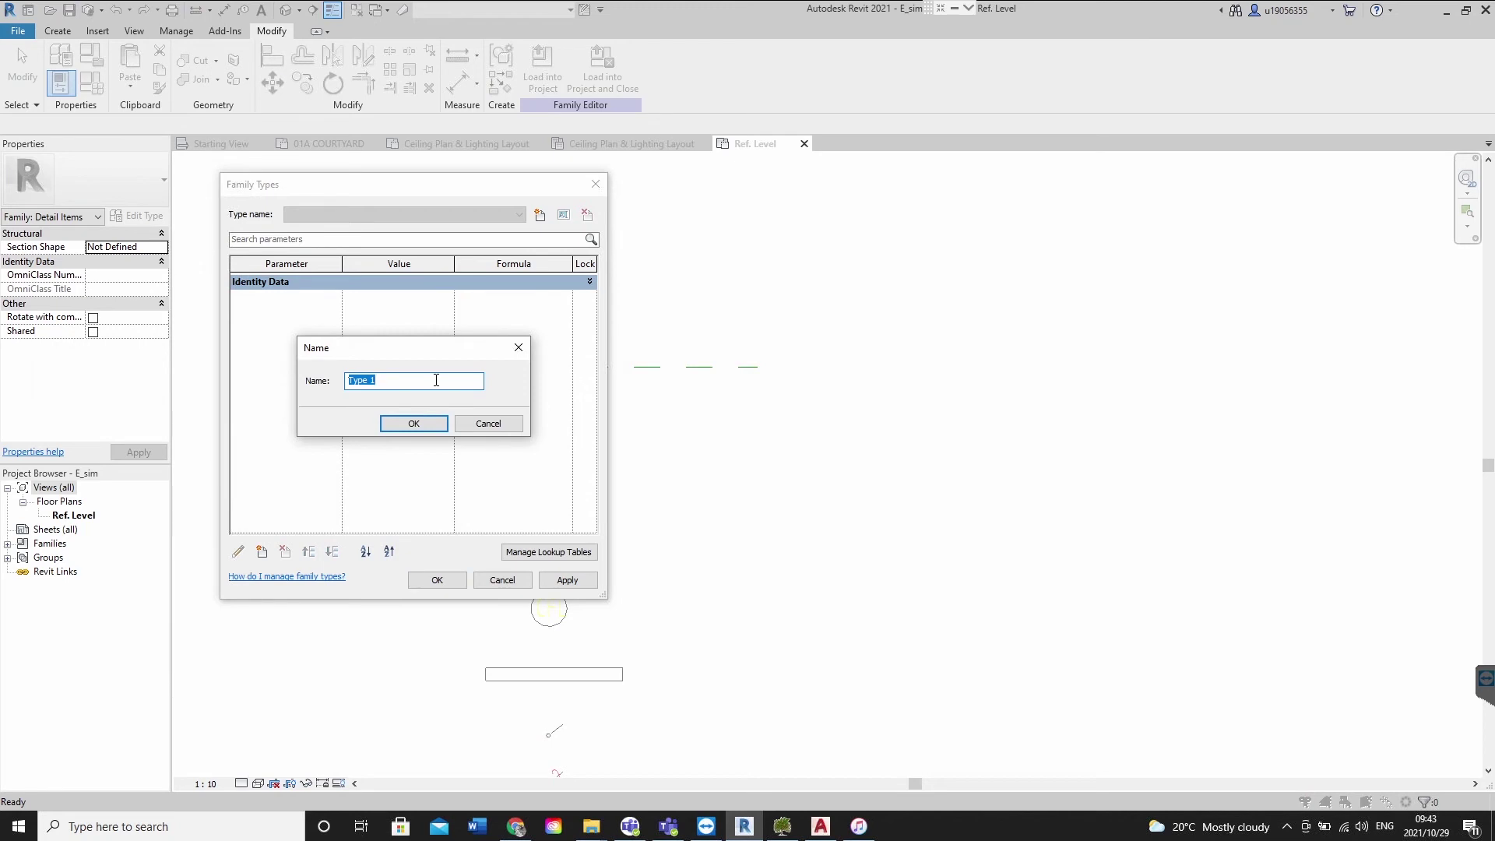
text(s)
key(BackSpace)
text(s)
key(BackSpace)
text(S_100)
click(413, 426)
Create a second family type and name it S_50
click(540, 215)
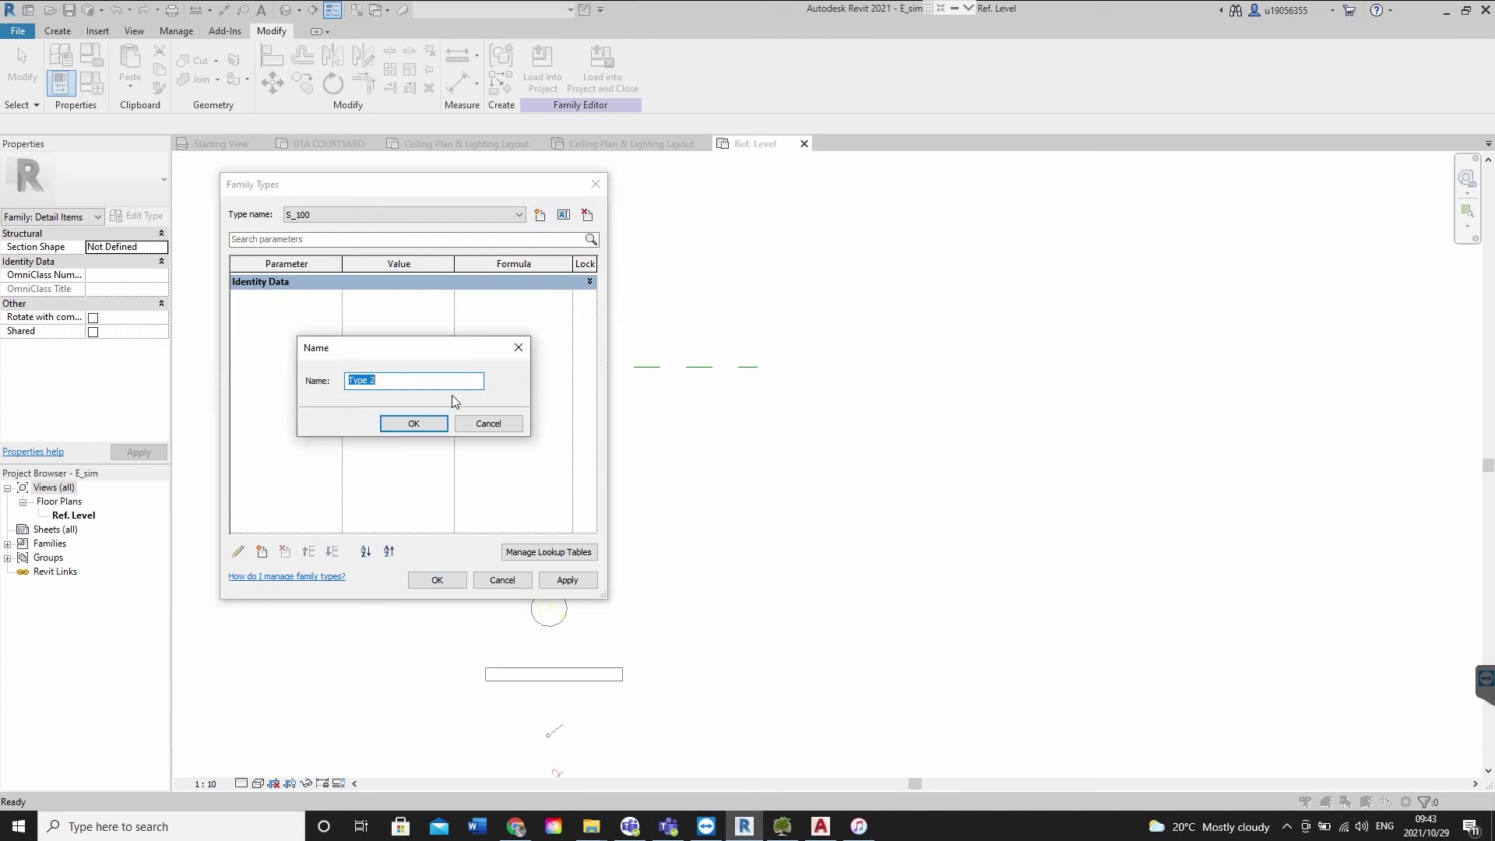
text(S)
key(BackSpace)
text(S-50)
key(Return)
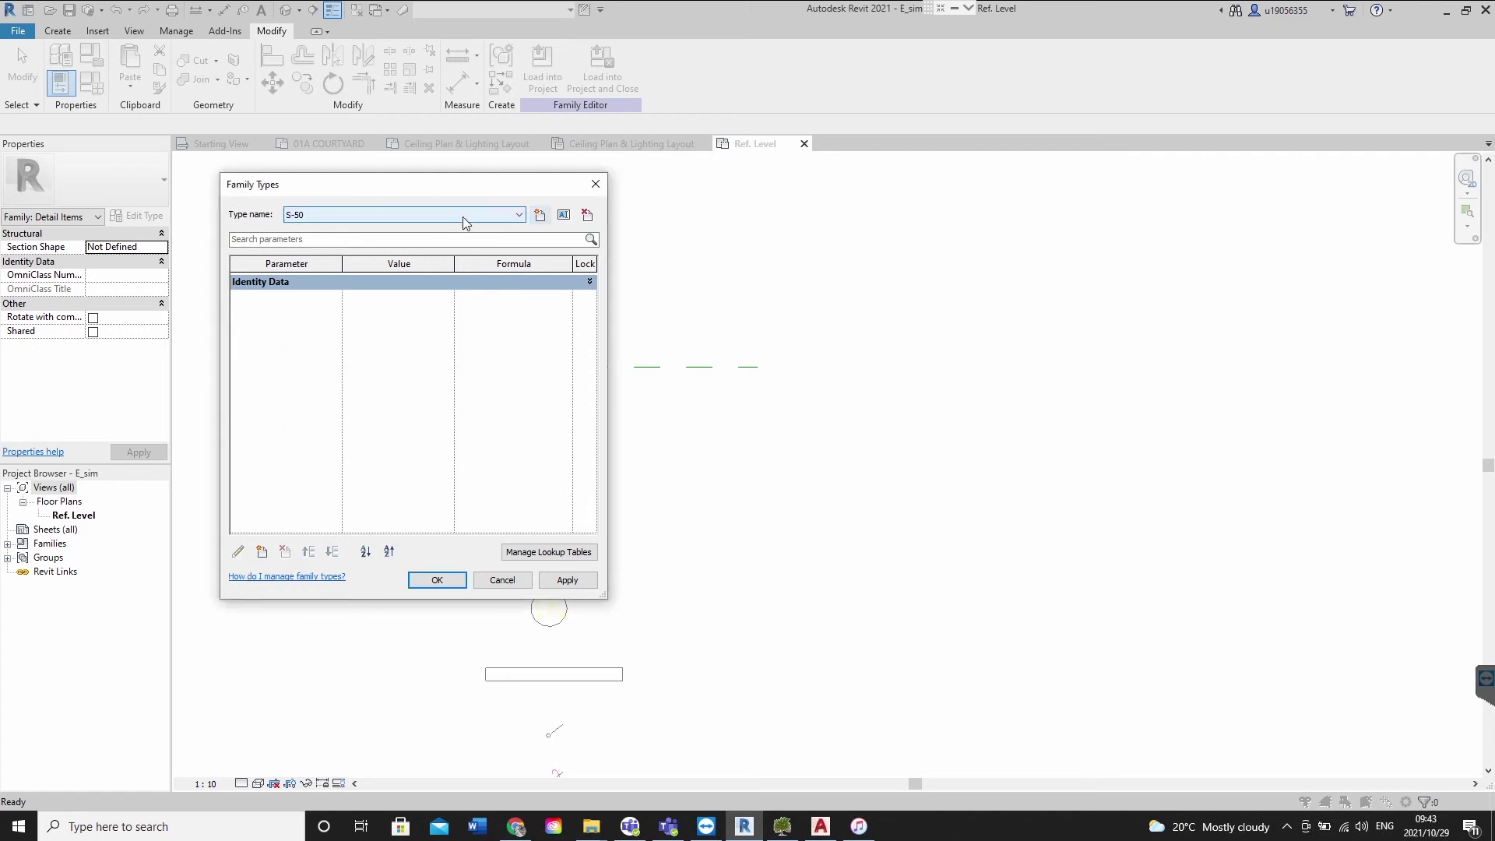
click(563, 215)
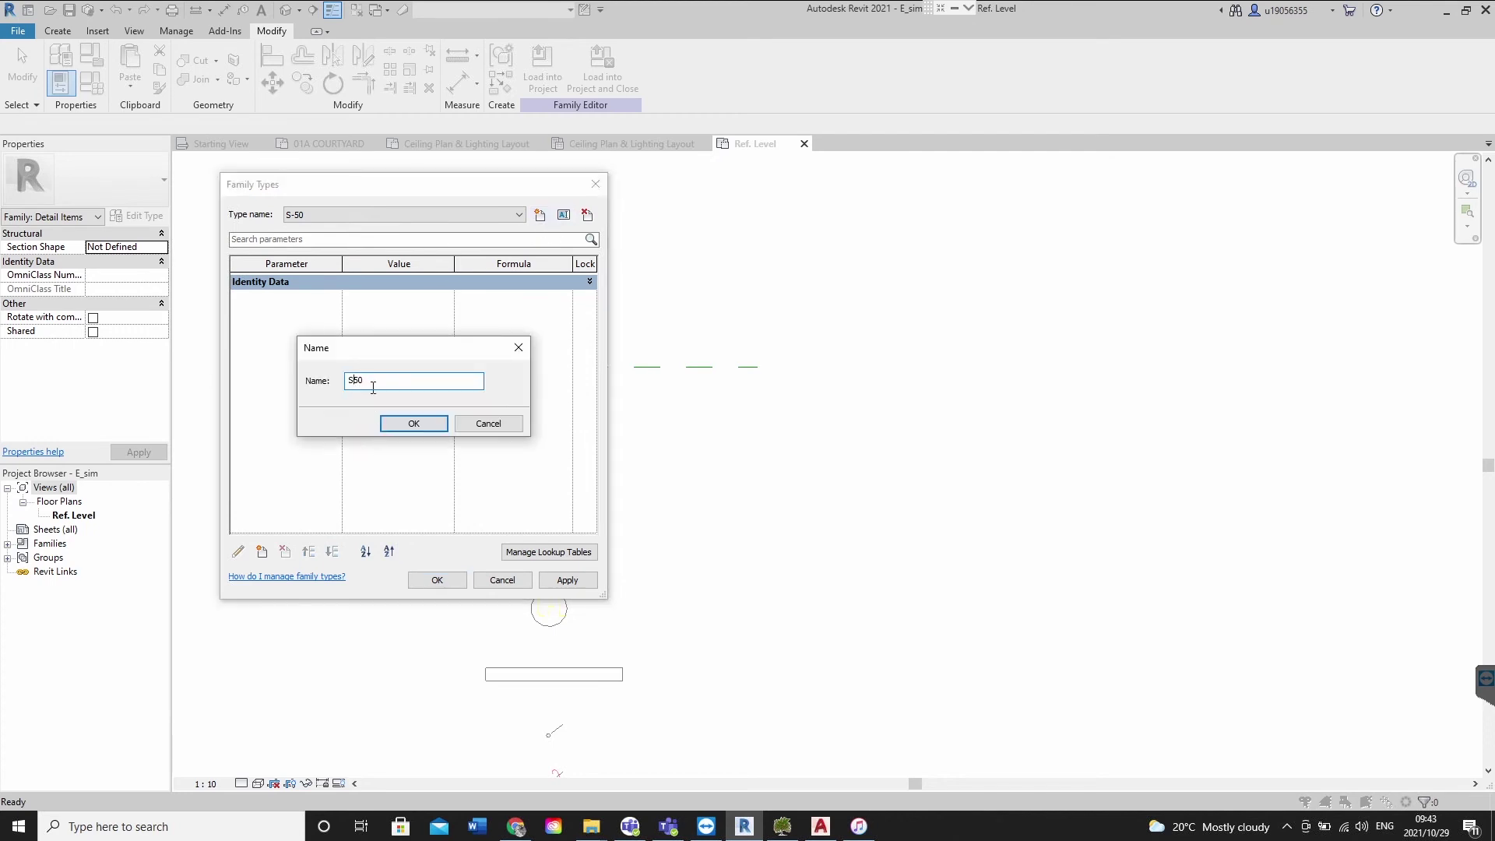
click(414, 423)
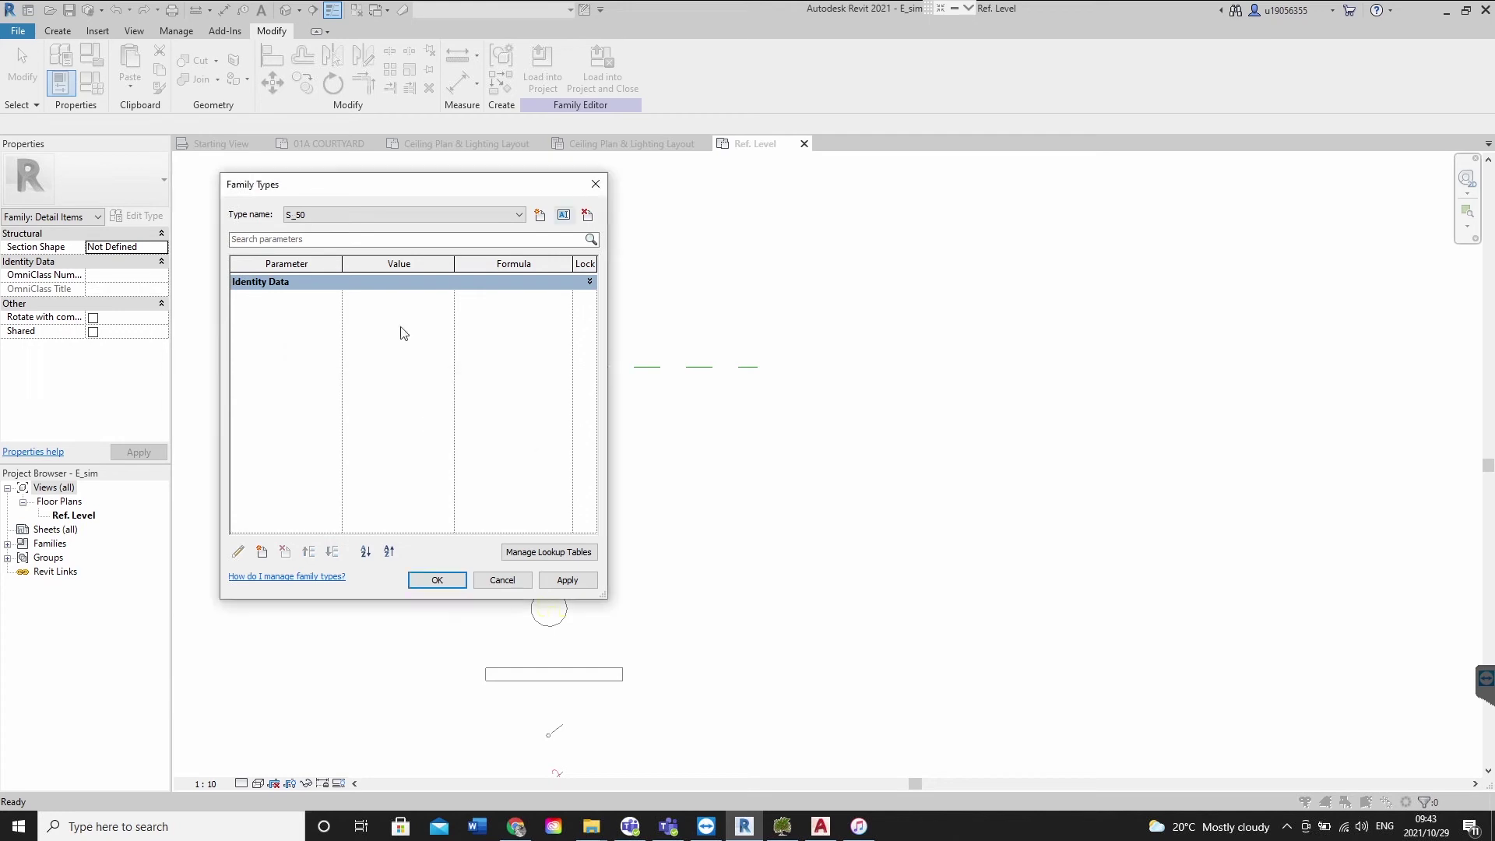
With type S_50 current, add a Yes/No family parameter named 50, grouped under Visibility
click(357, 214)
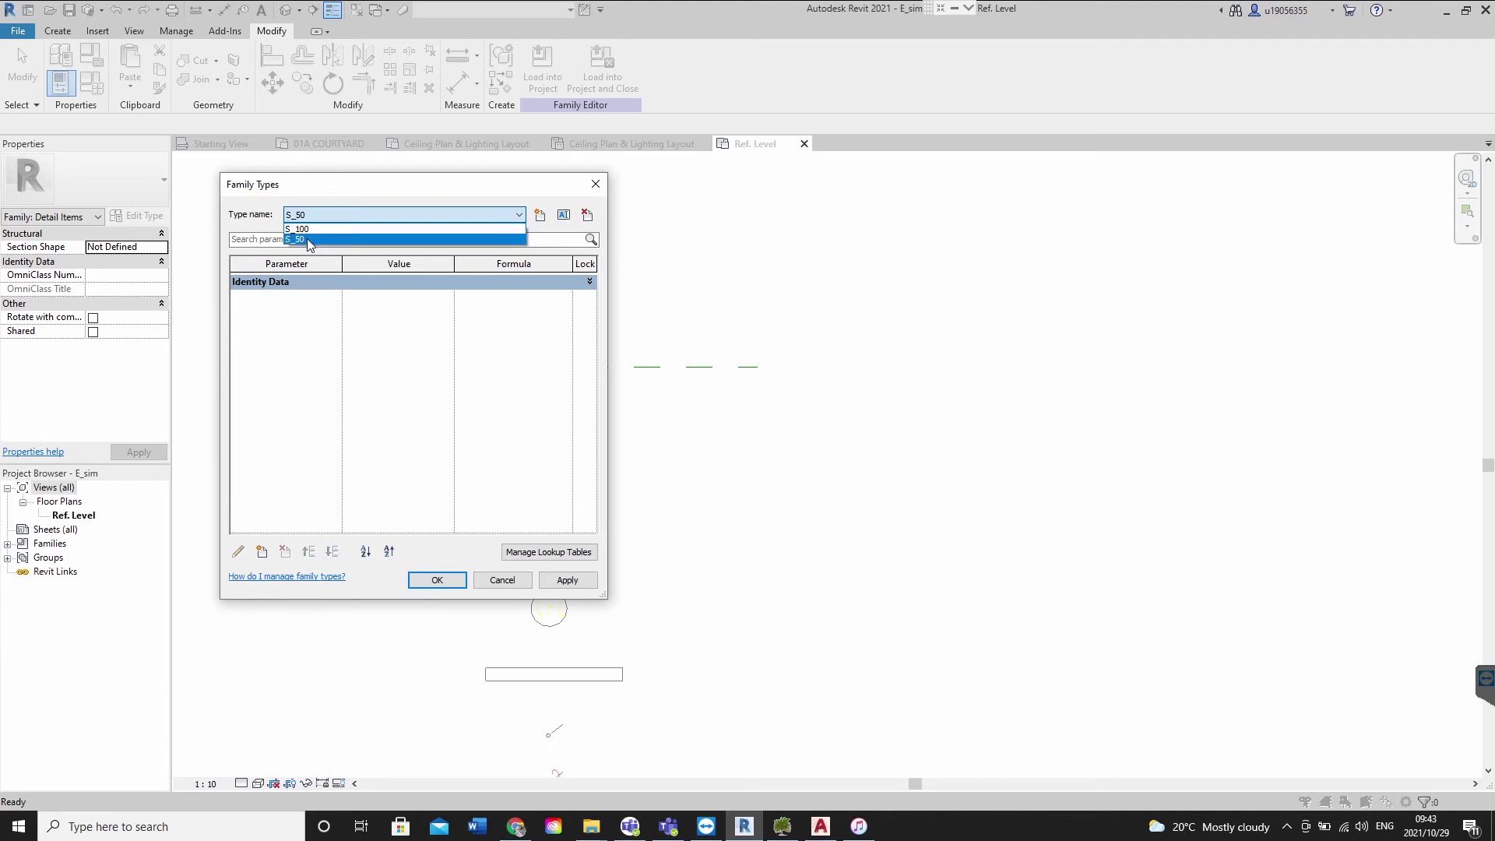
click(504, 239)
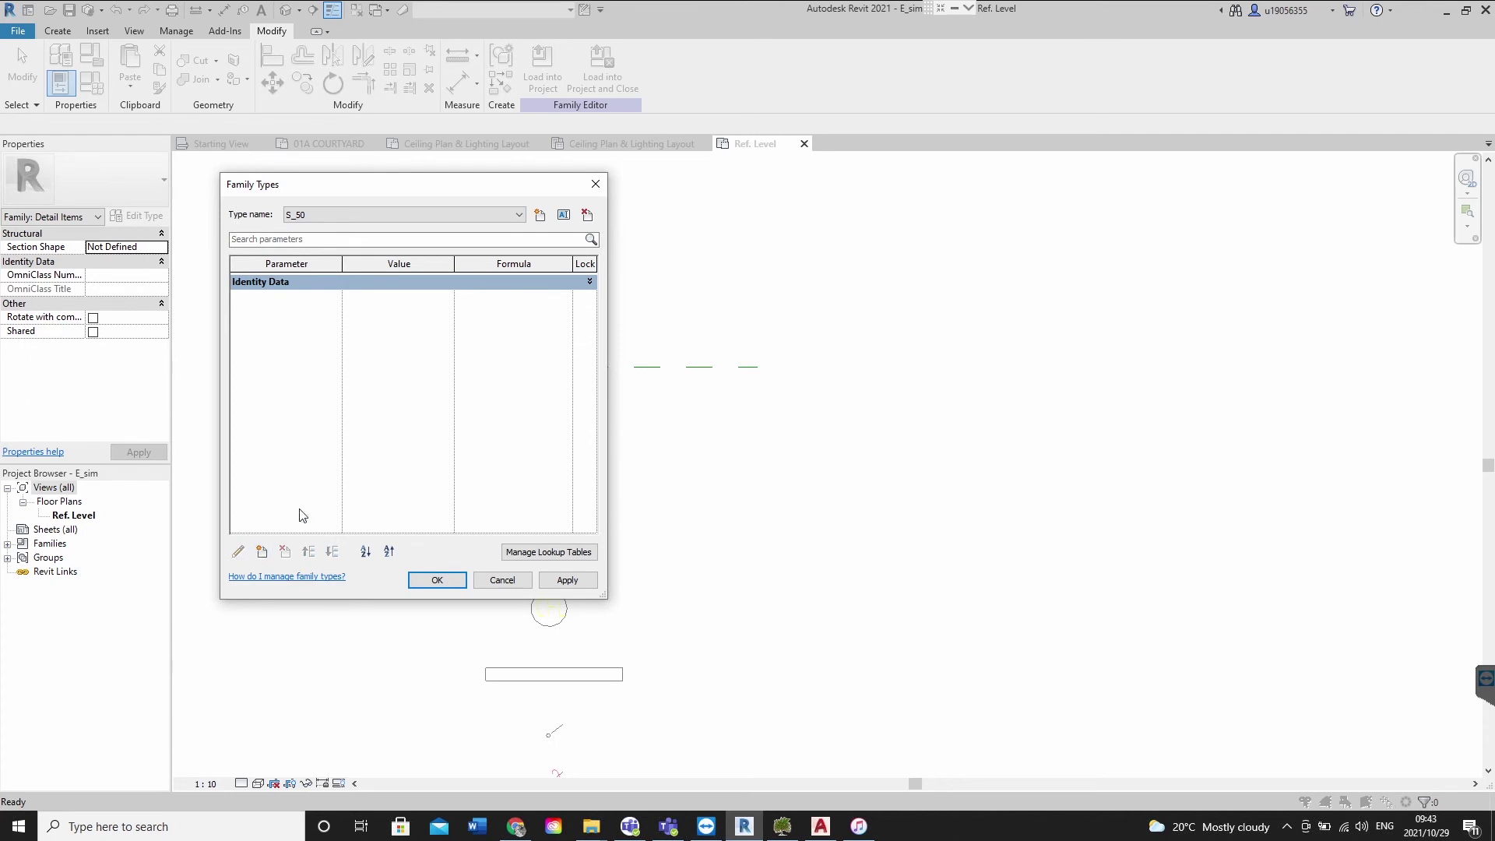
click(261, 551)
click(335, 473)
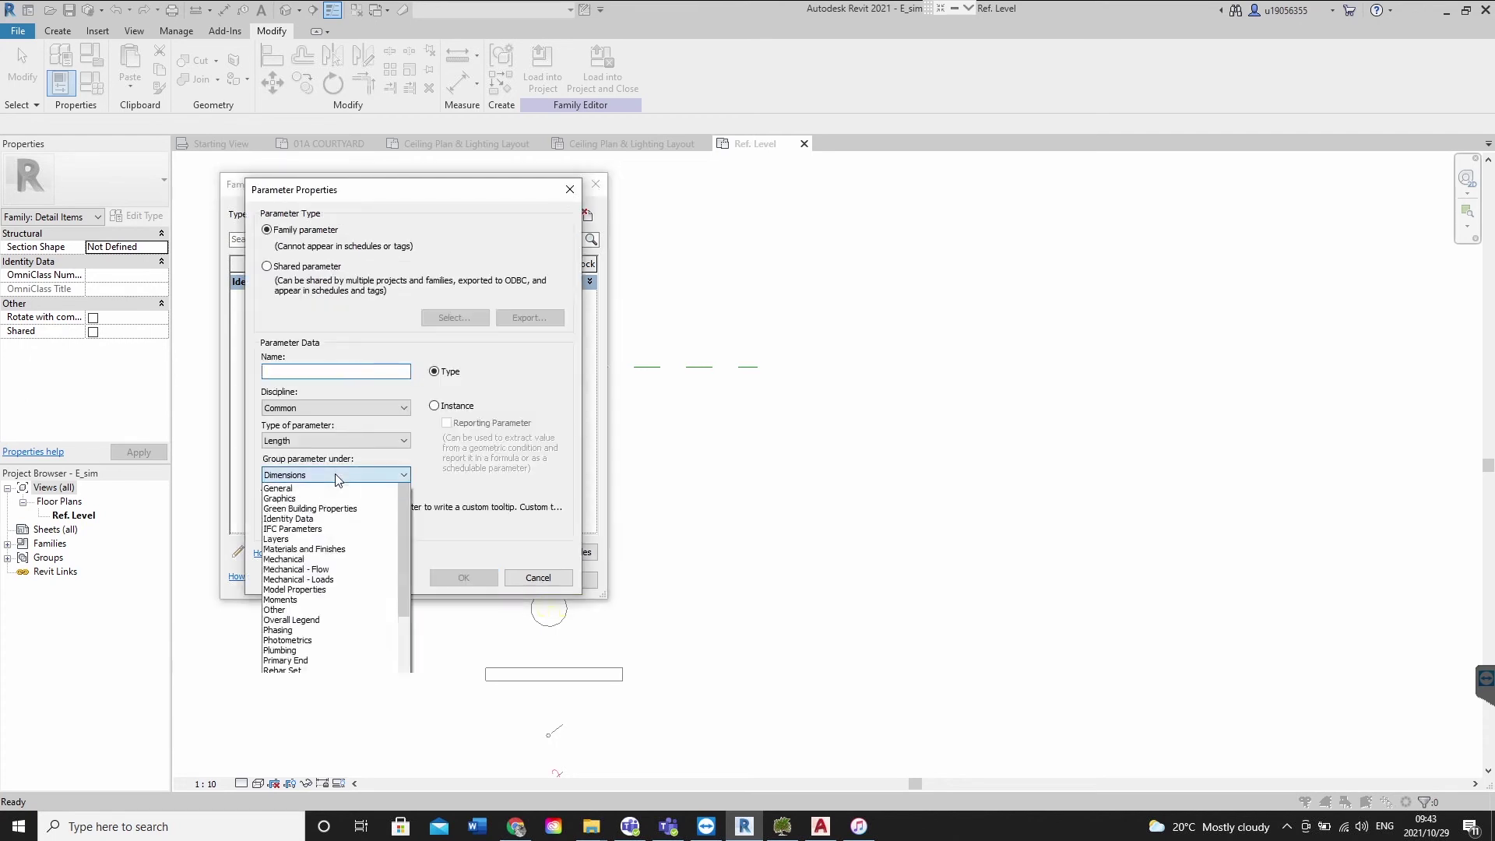
scroll(336, 748, down, 3)
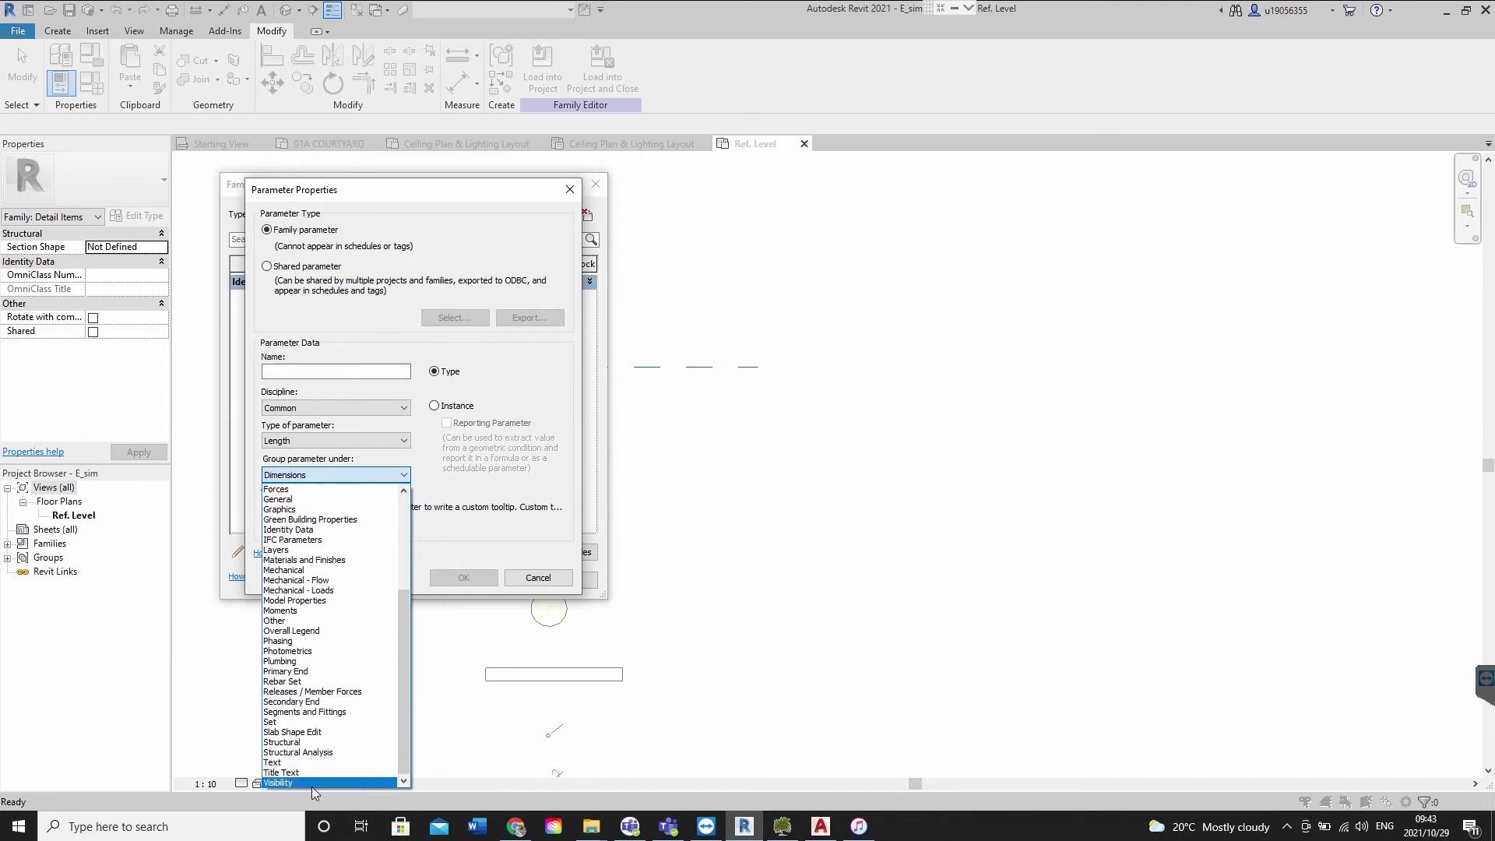
click(311, 783)
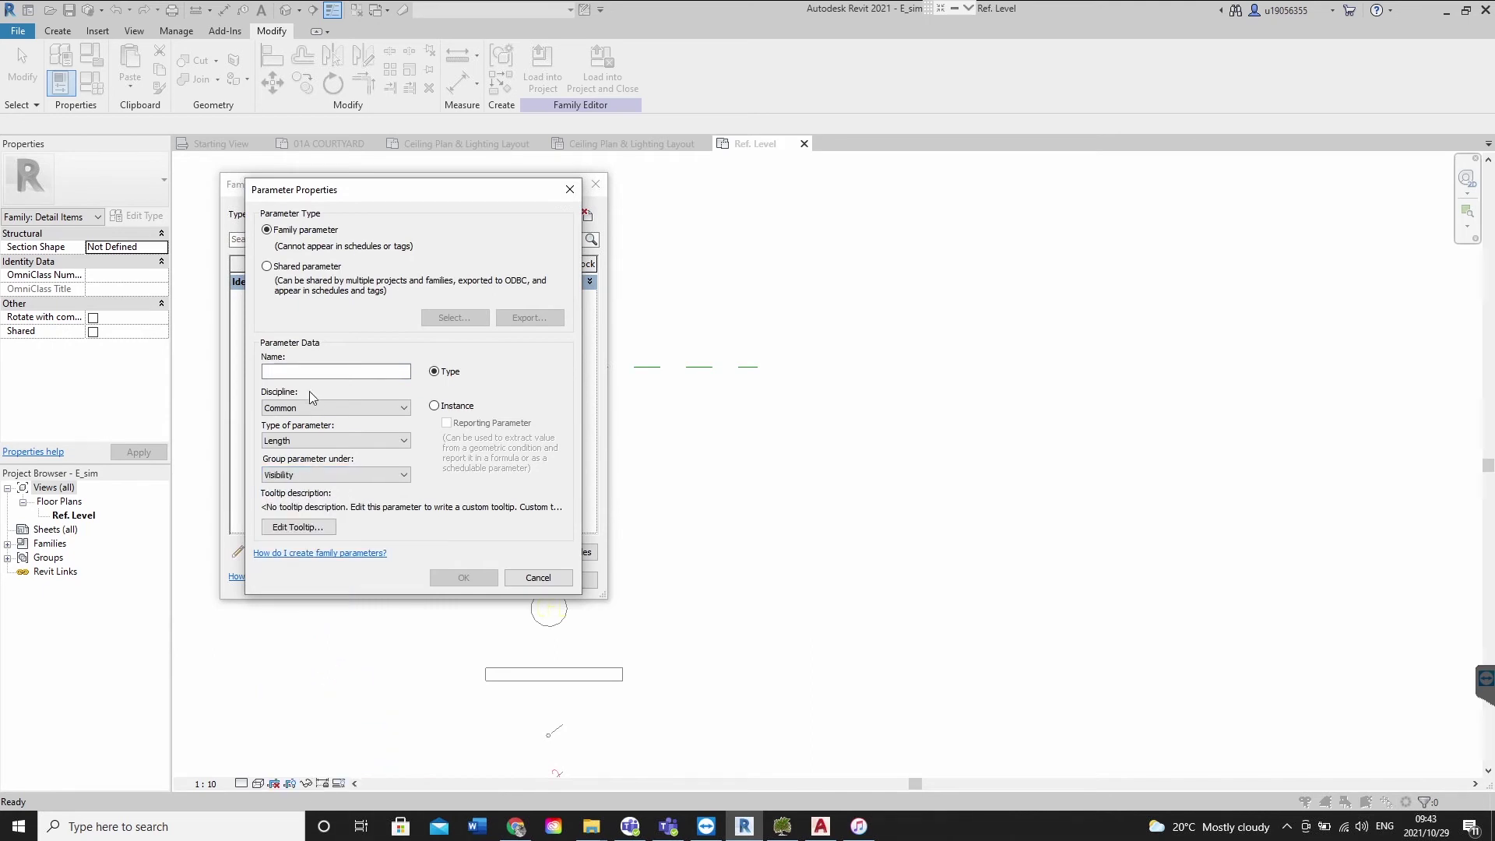
click(335, 441)
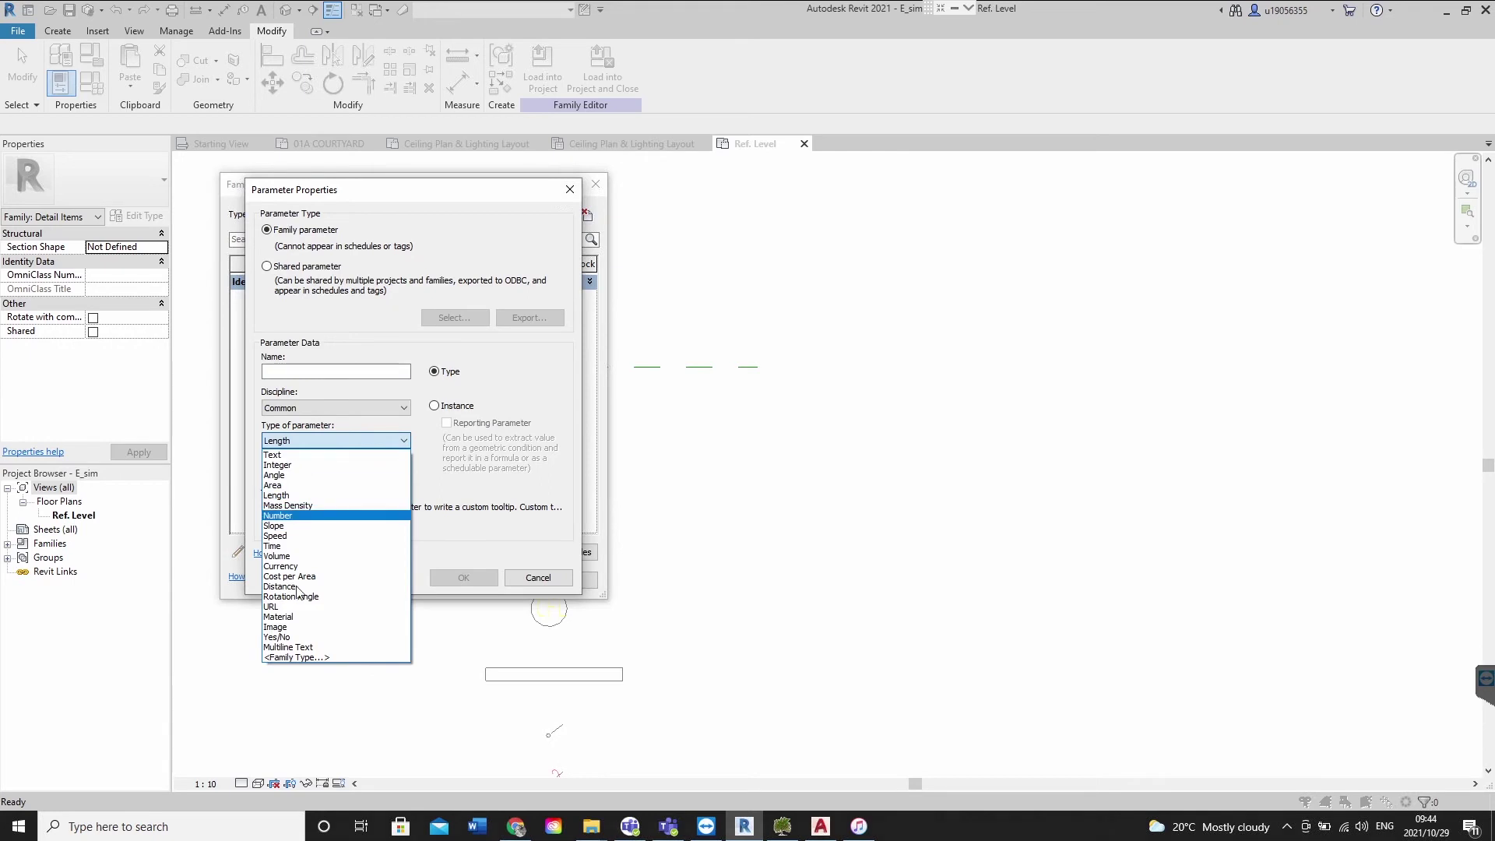
click(305, 638)
click(353, 371)
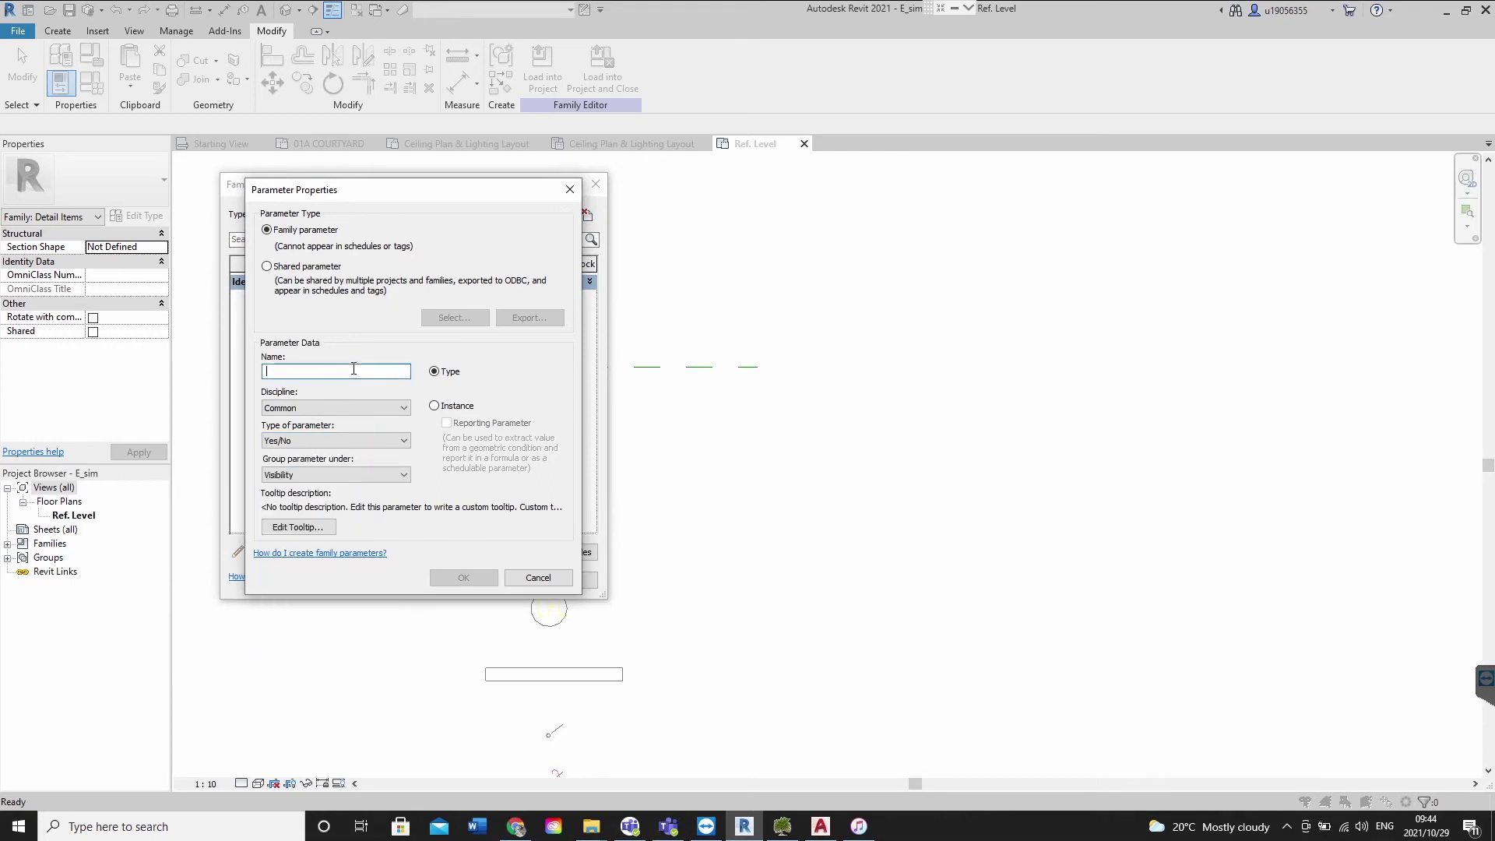
text(50)
key(Return)
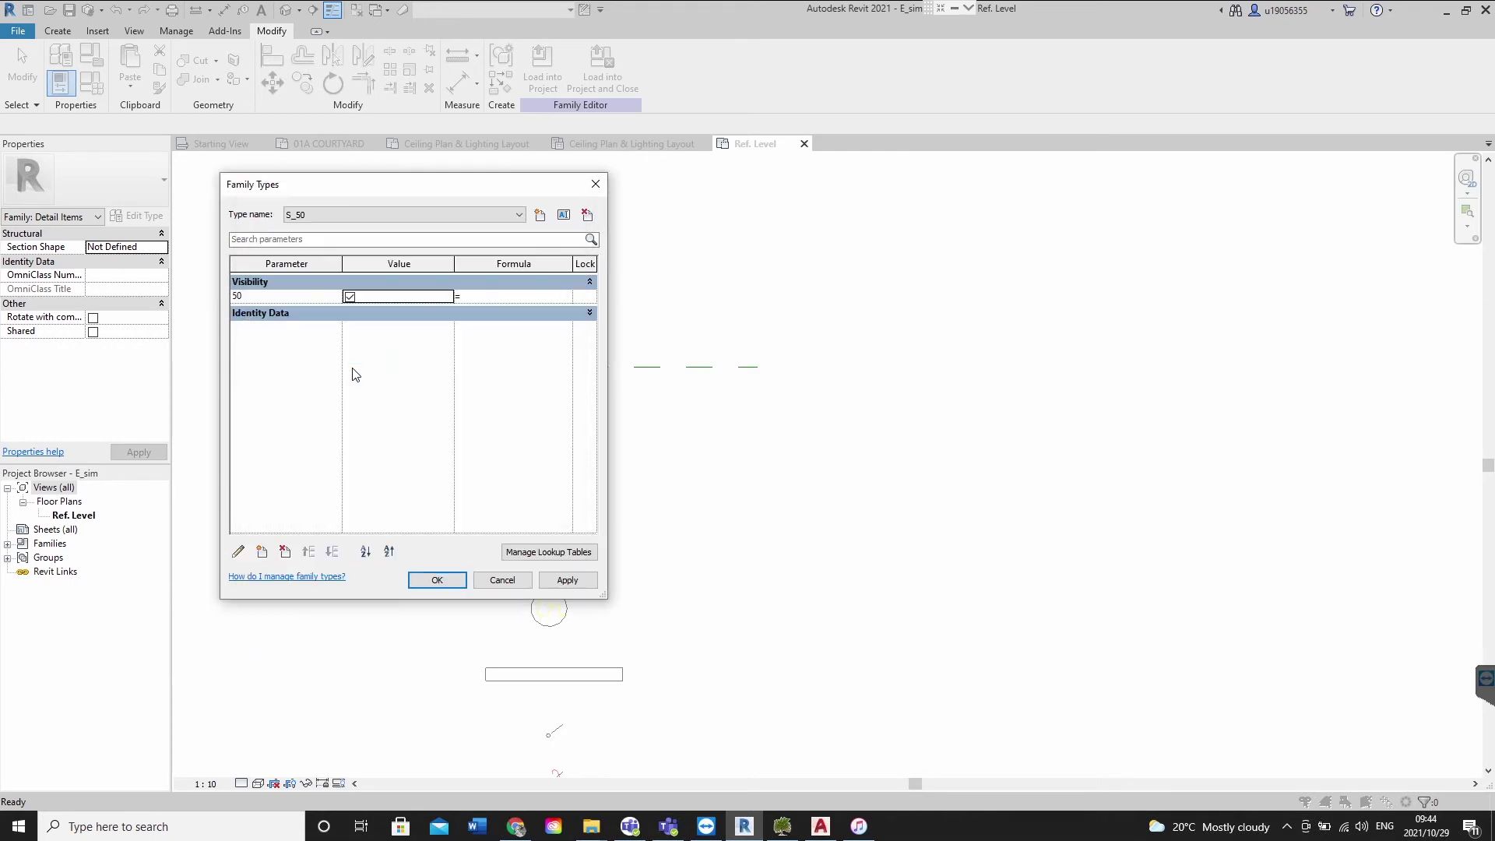
Add a second Yes/No family parameter named 100, grouped under Visibility
click(258, 552)
click(338, 475)
scroll(327, 584, down, 3)
click(290, 780)
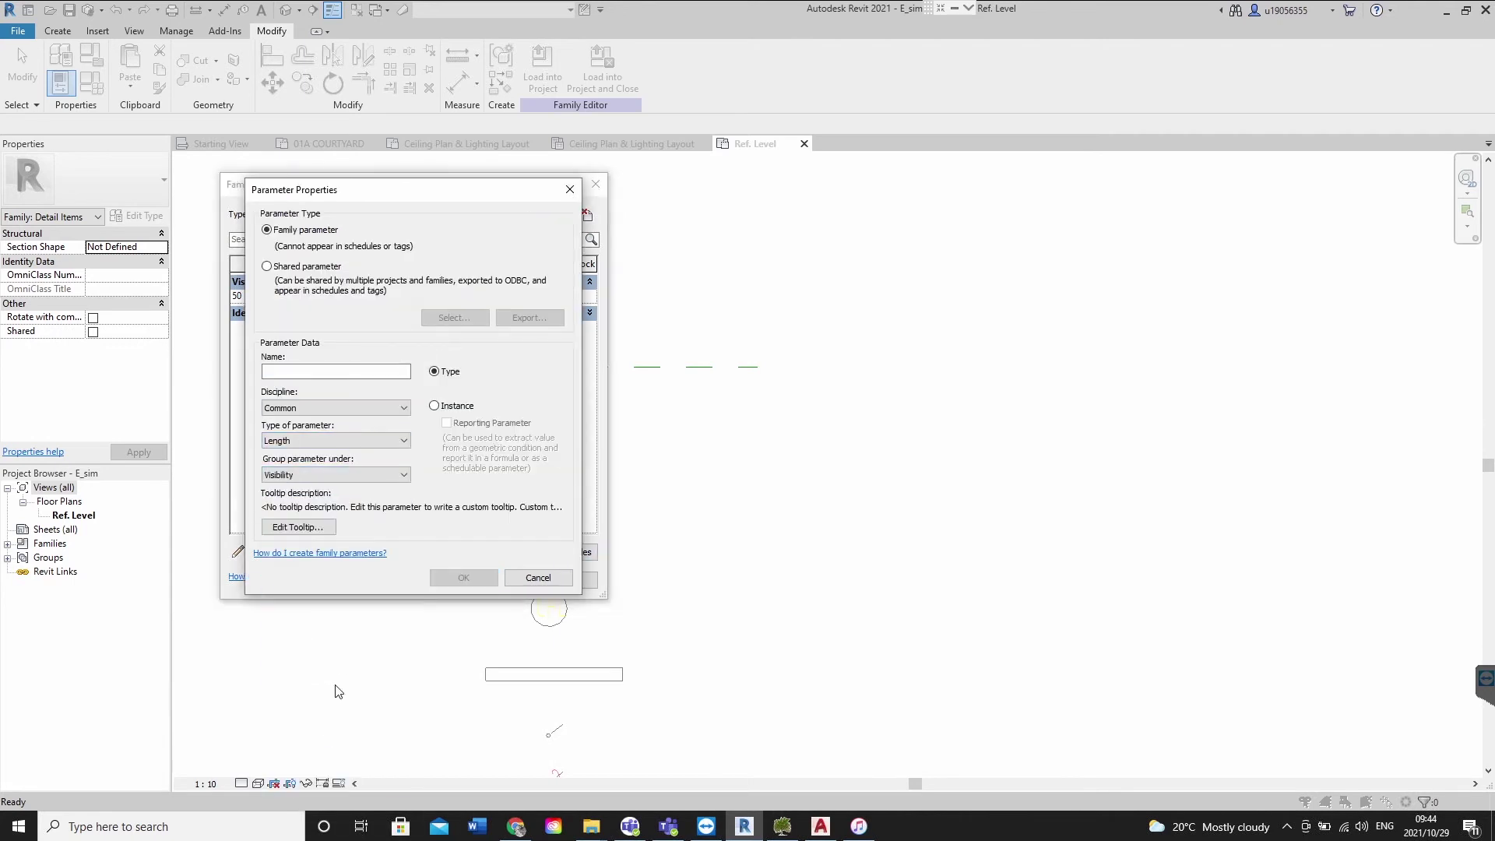
click(327, 441)
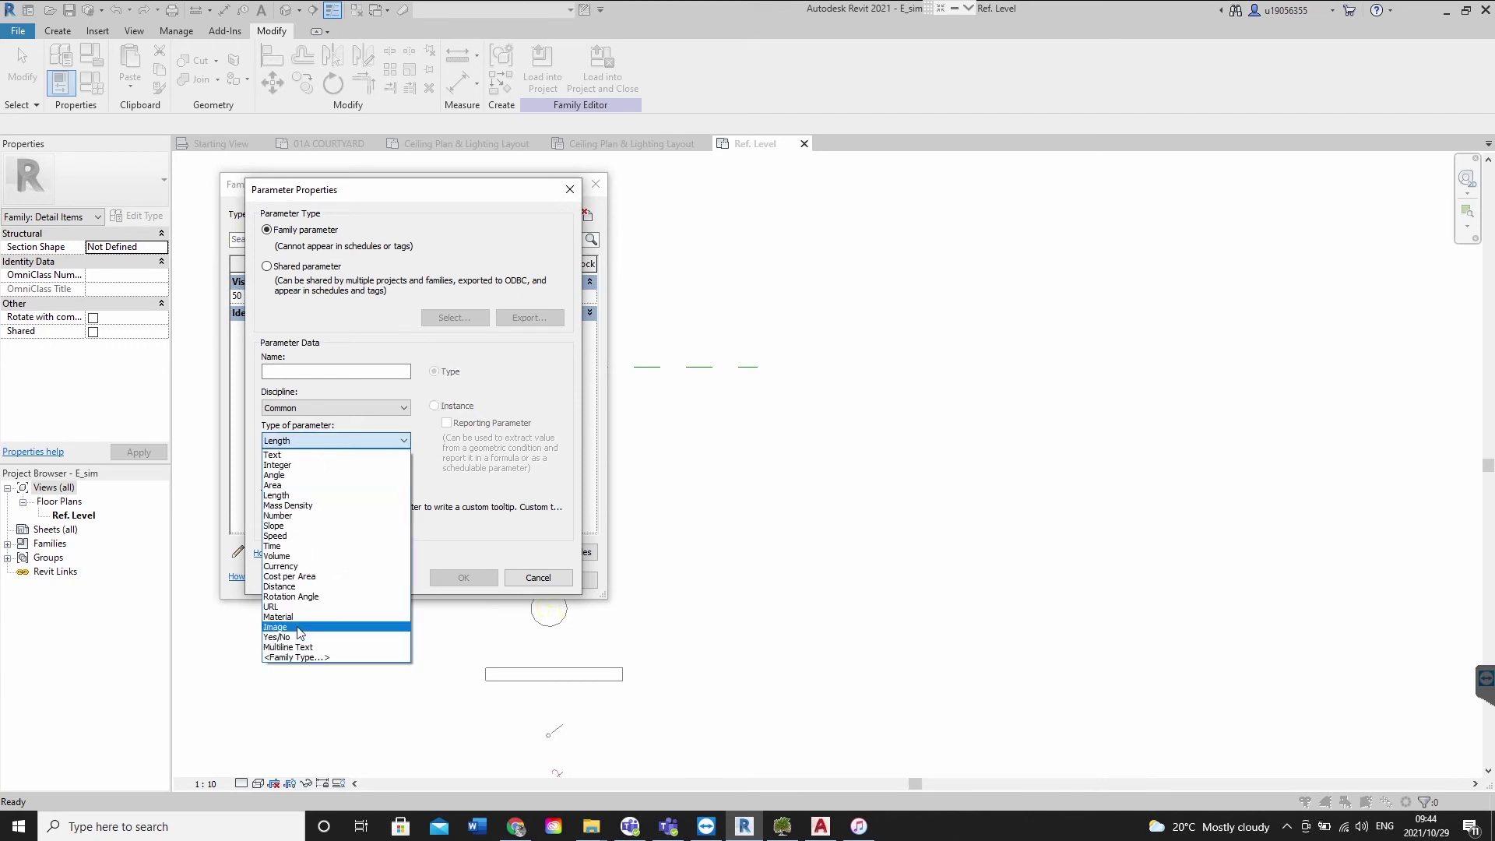
click(288, 636)
click(282, 367)
text(100)
key(Return)
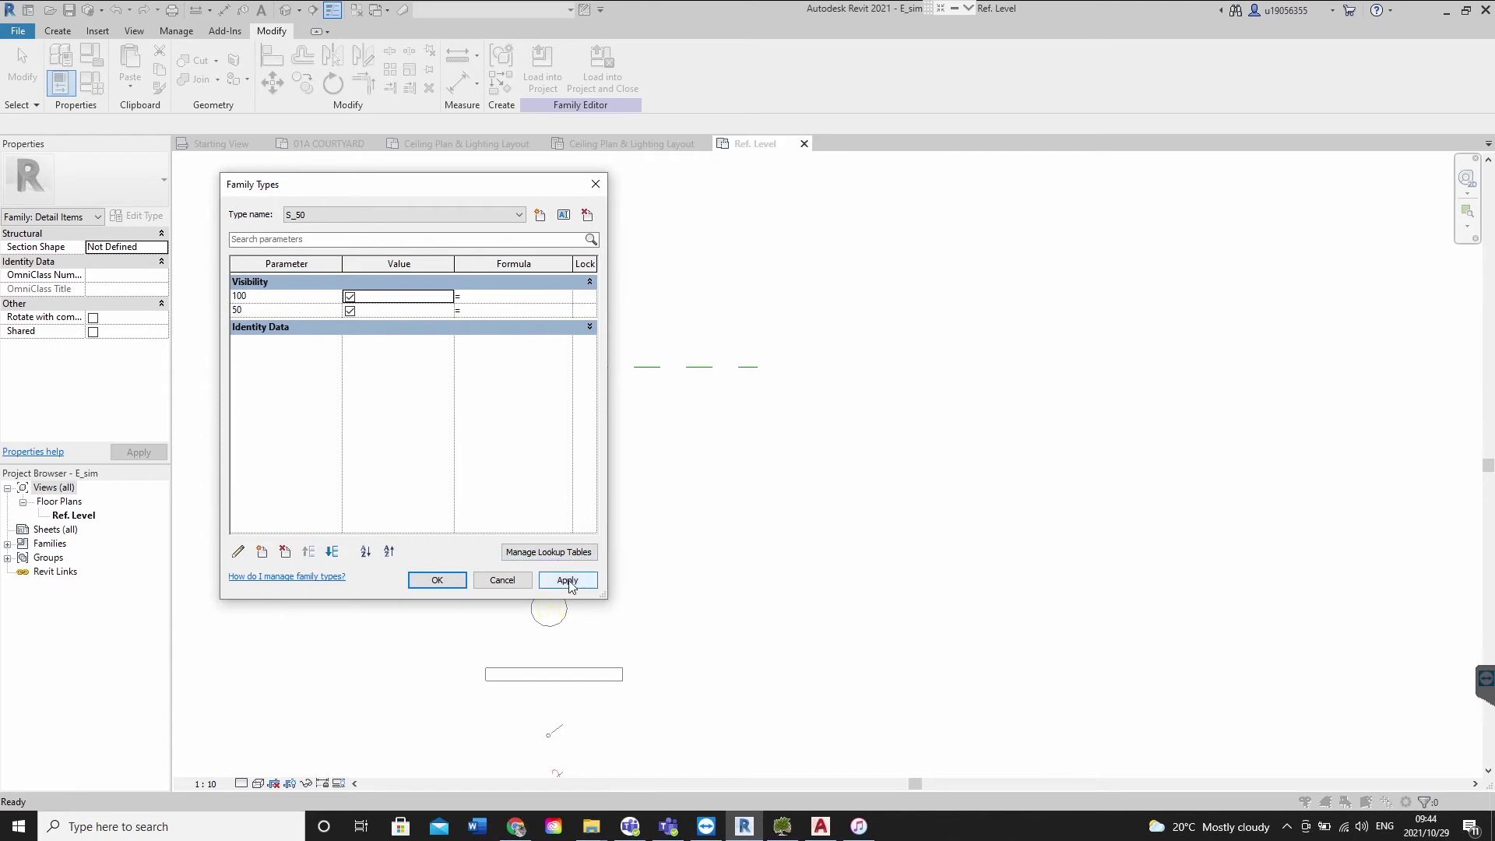
Turn off the 50 visibility parameter in type S_50 and in type S_100
click(350, 310)
click(350, 216)
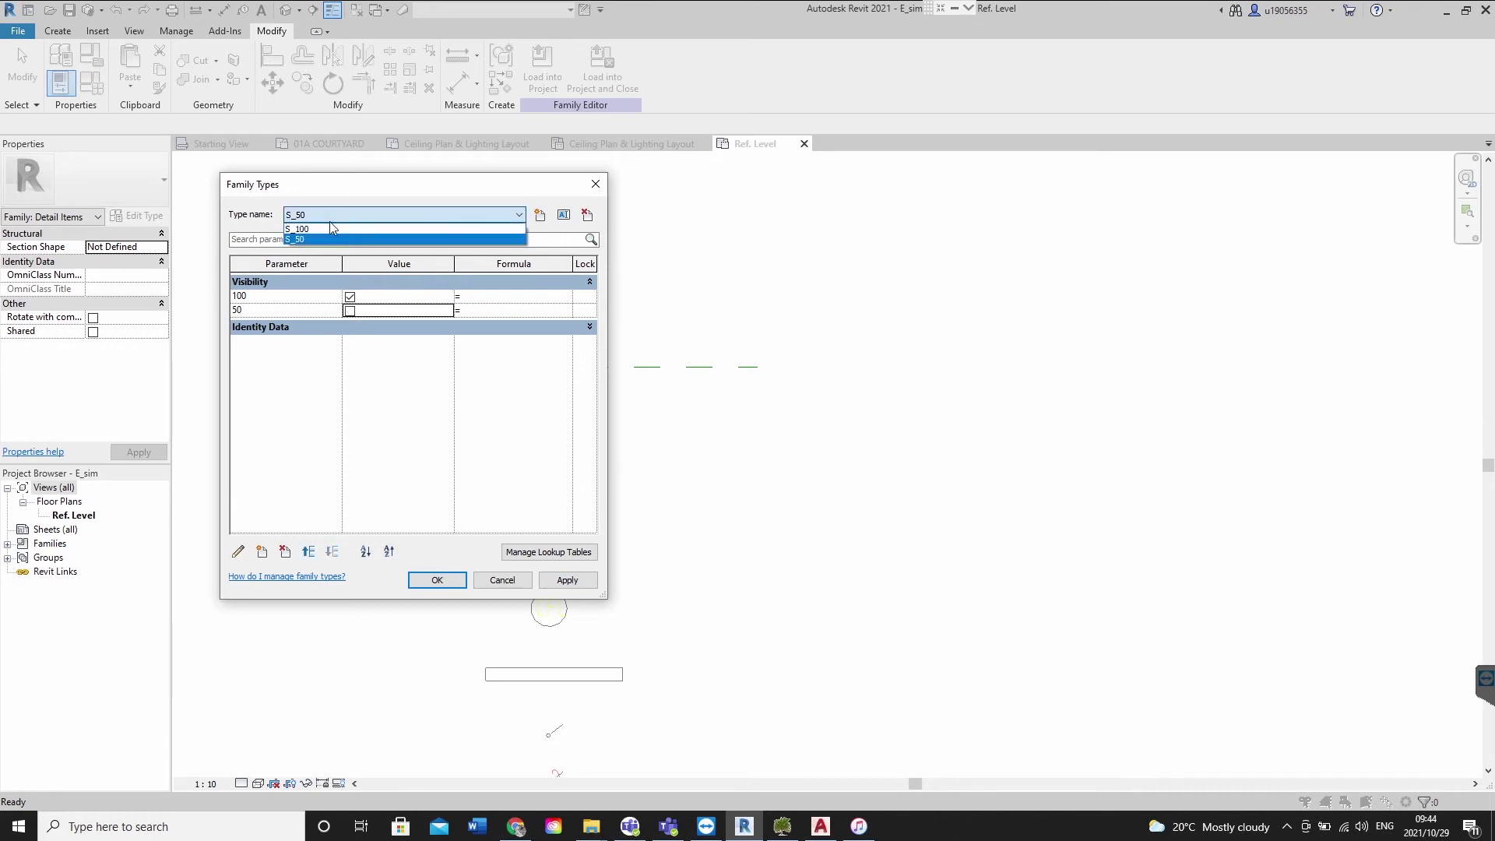
click(326, 228)
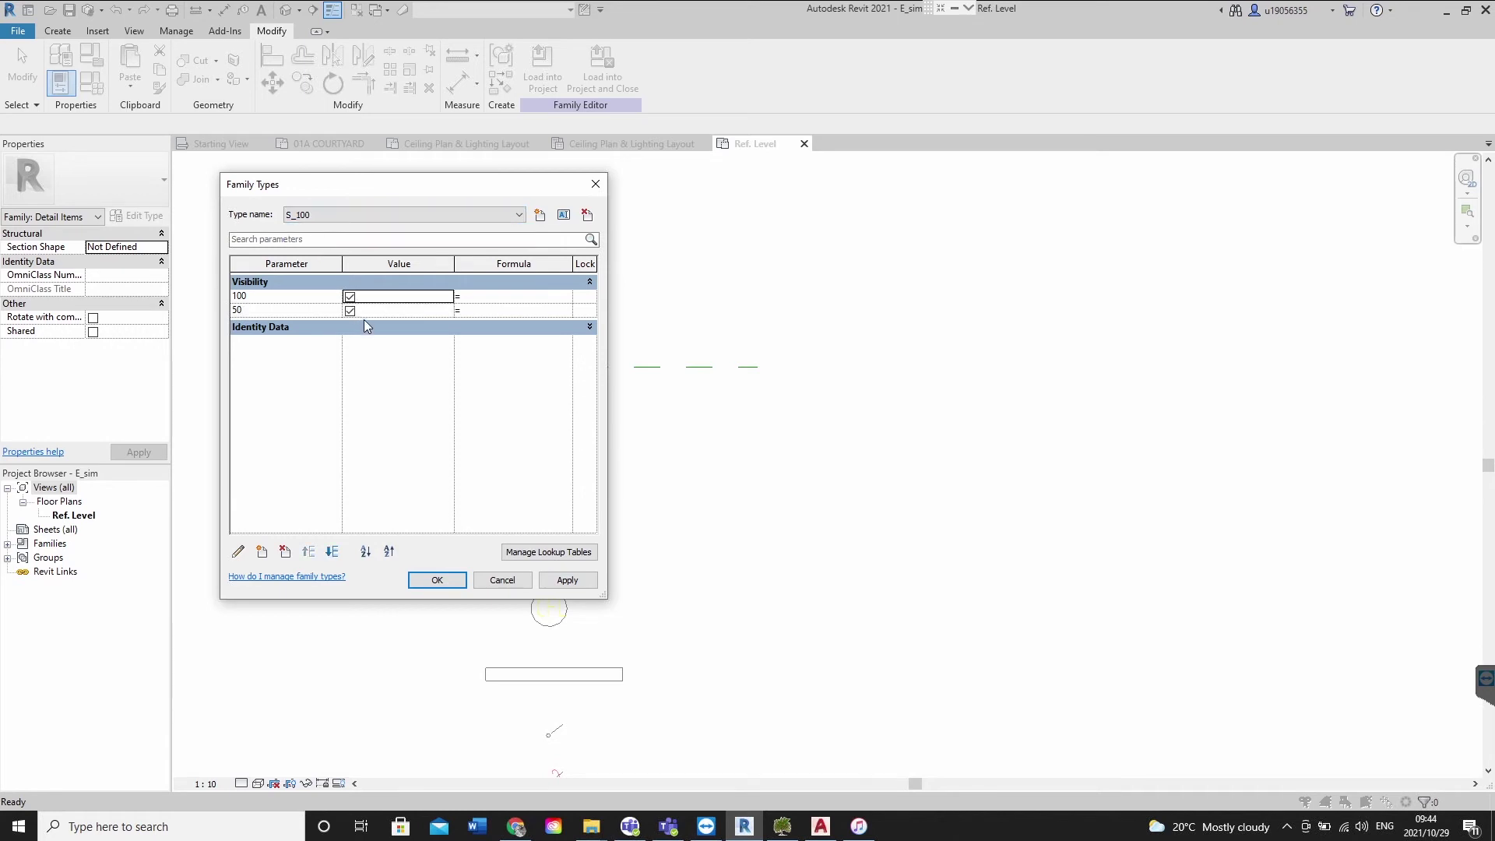
click(350, 314)
For type S_50, turn the 50 visibility parameter on and the 100 parameter off, and apply the family types
click(357, 217)
click(304, 241)
click(350, 312)
click(350, 297)
click(567, 580)
click(442, 579)
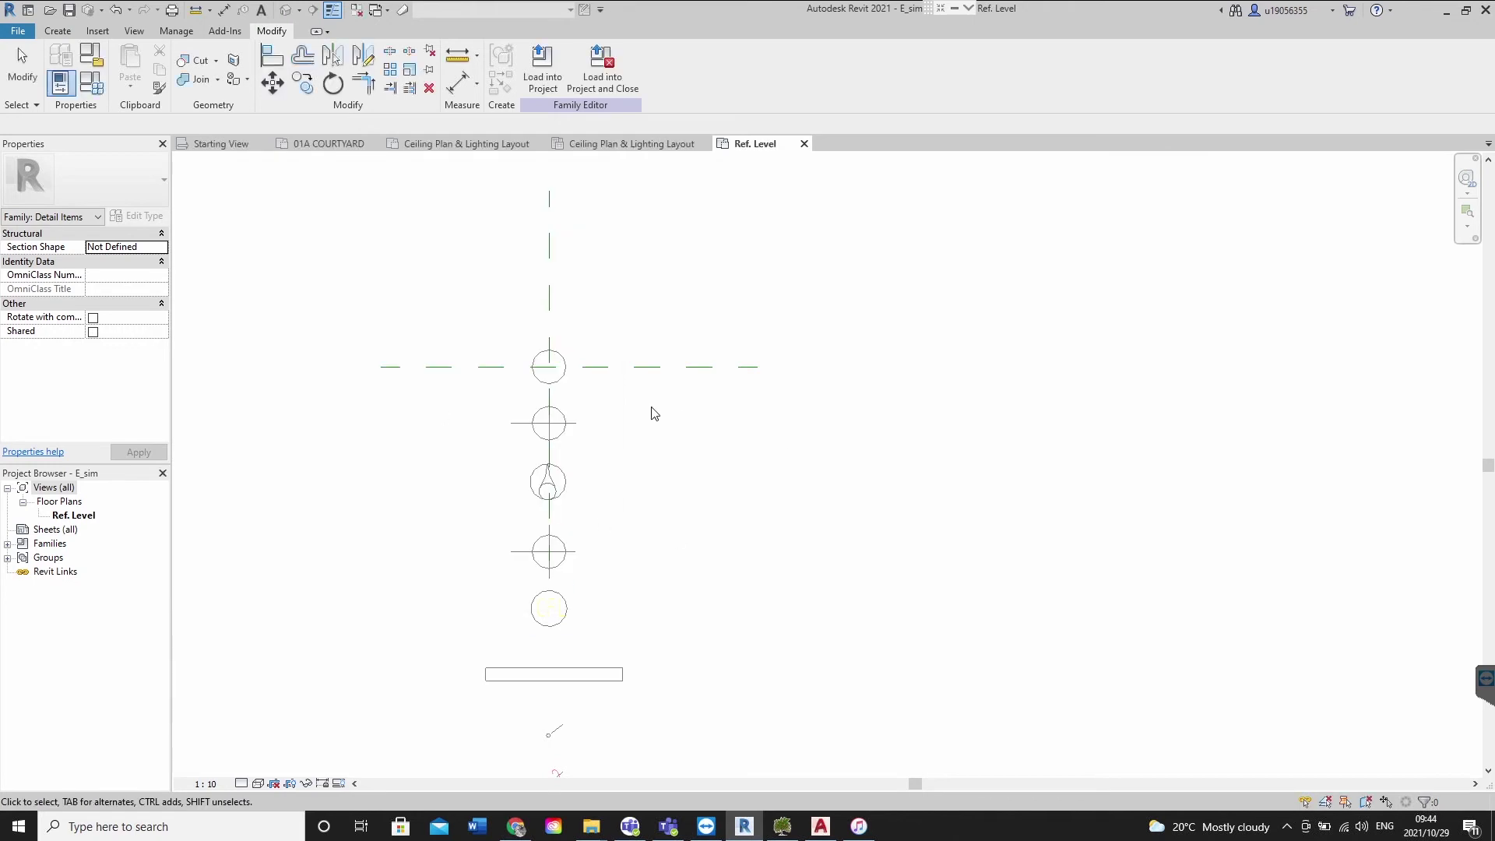
Examine the symbols below the reference planes and select the CFL text note inside its circle to inspect it
scroll(662, 452, down, 5)
middle_drag(647, 524, 648, 515)
scroll(604, 488, up, 6)
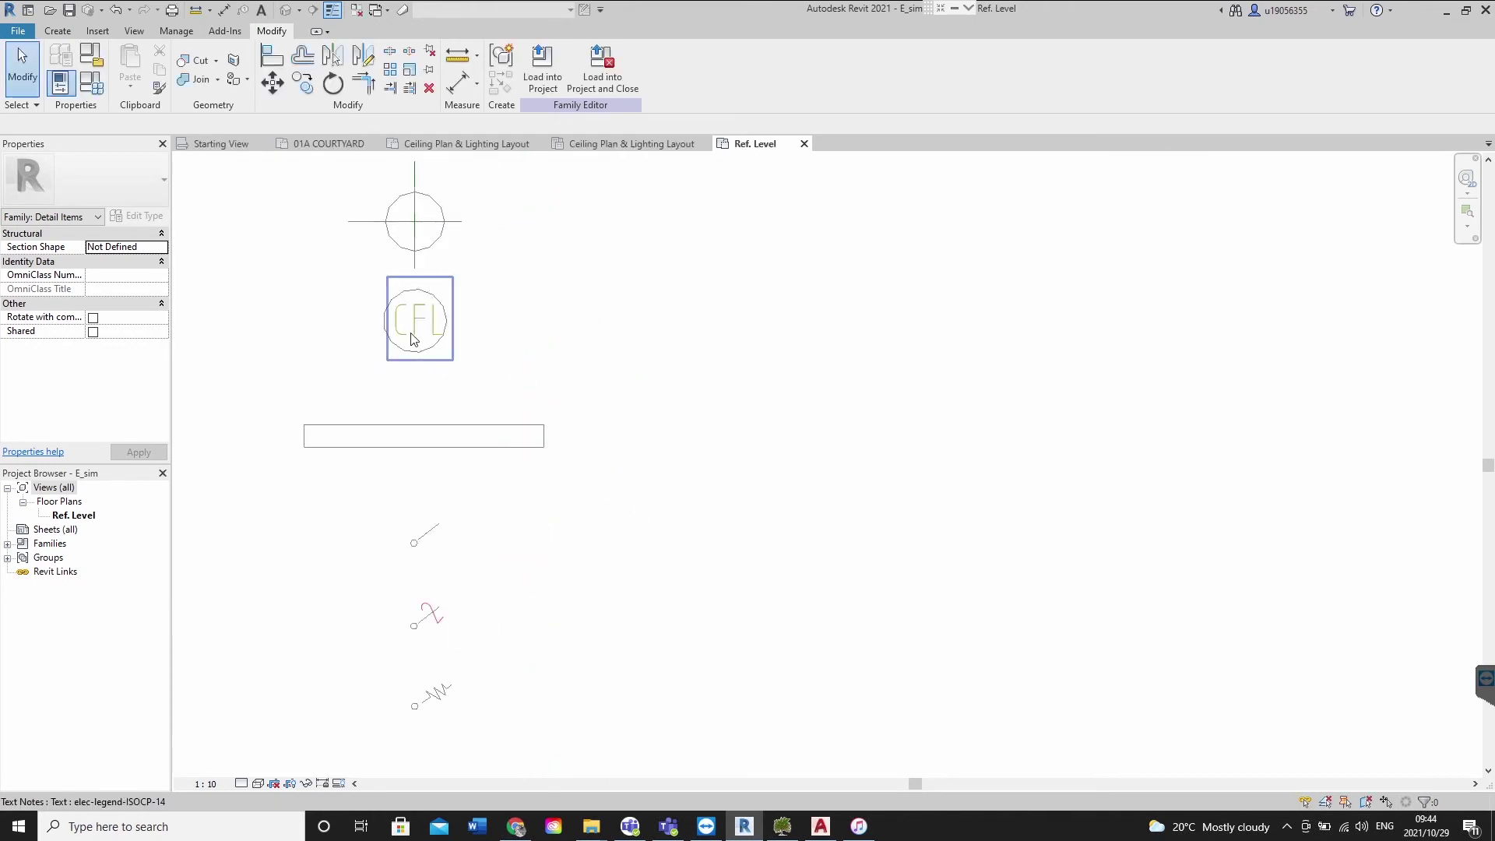
scroll(421, 335, down, 4)
scroll(441, 348, up, 3)
scroll(441, 348, up, 2)
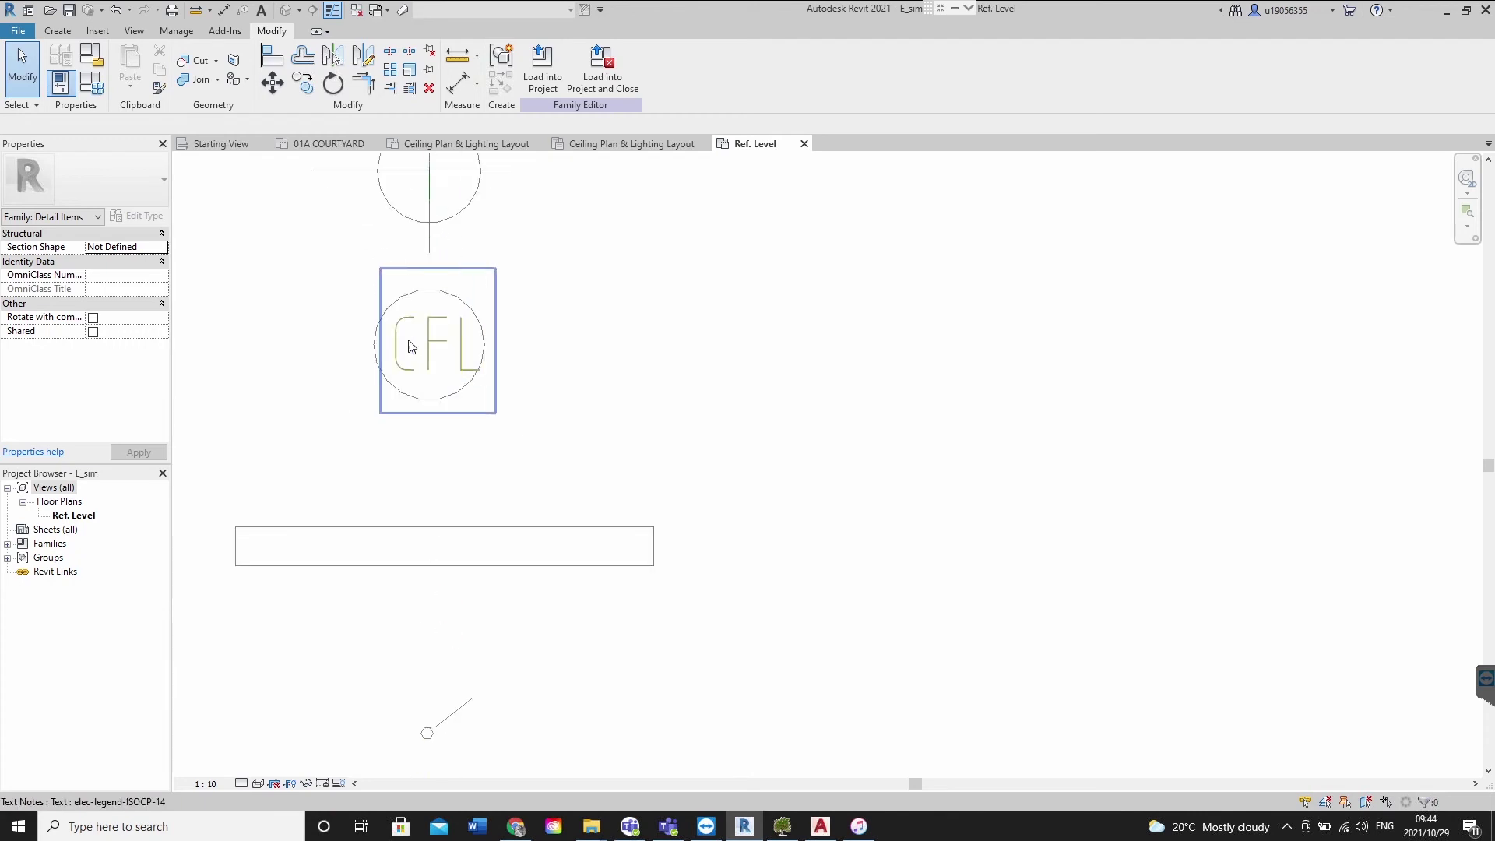
click(441, 348)
scroll(420, 331, up, 2)
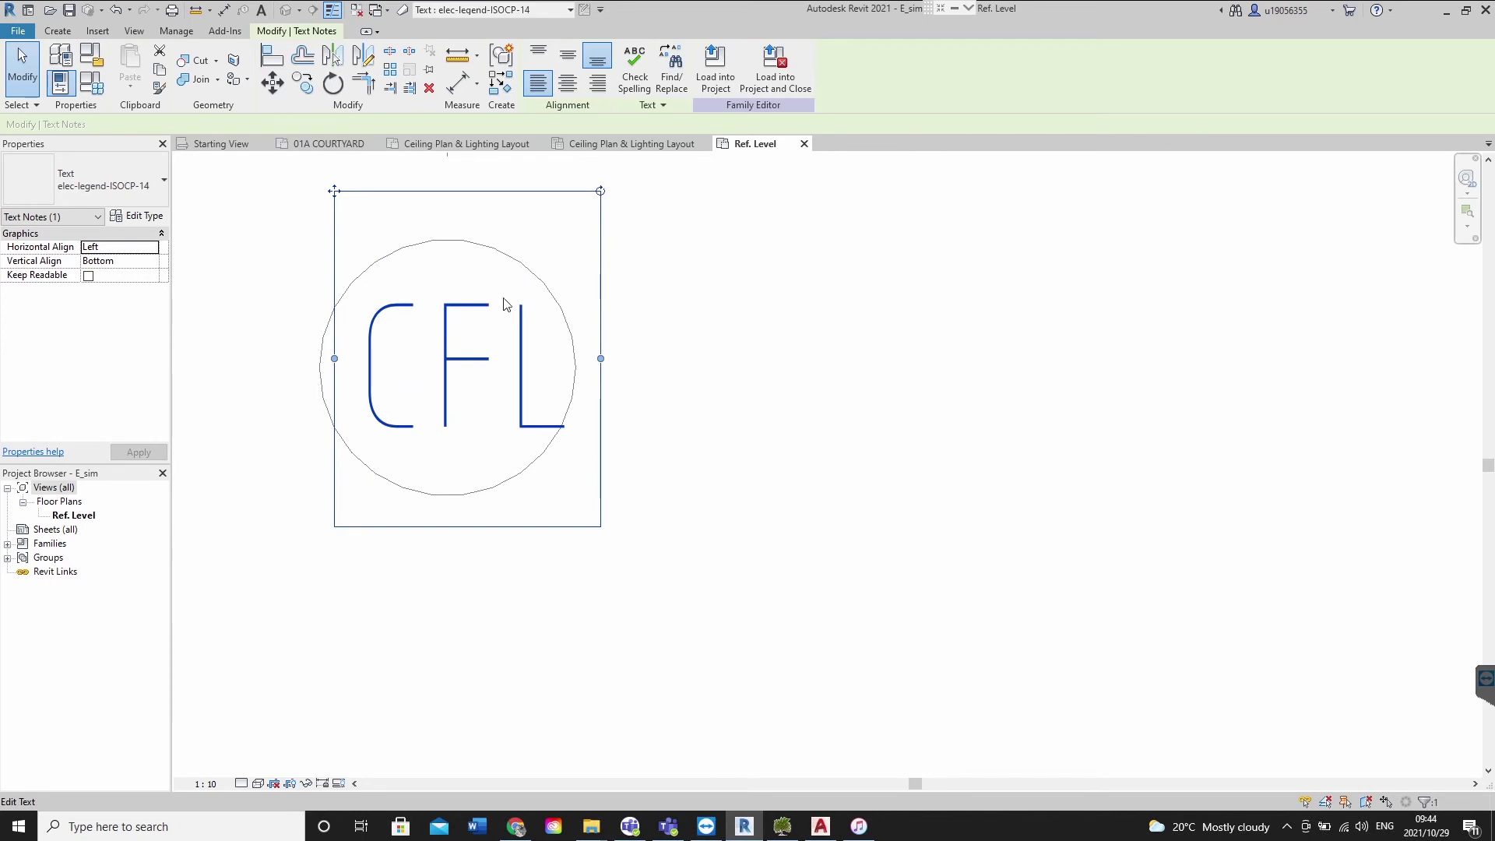
scroll(545, 405, down, 4)
scroll(482, 384, up, 4)
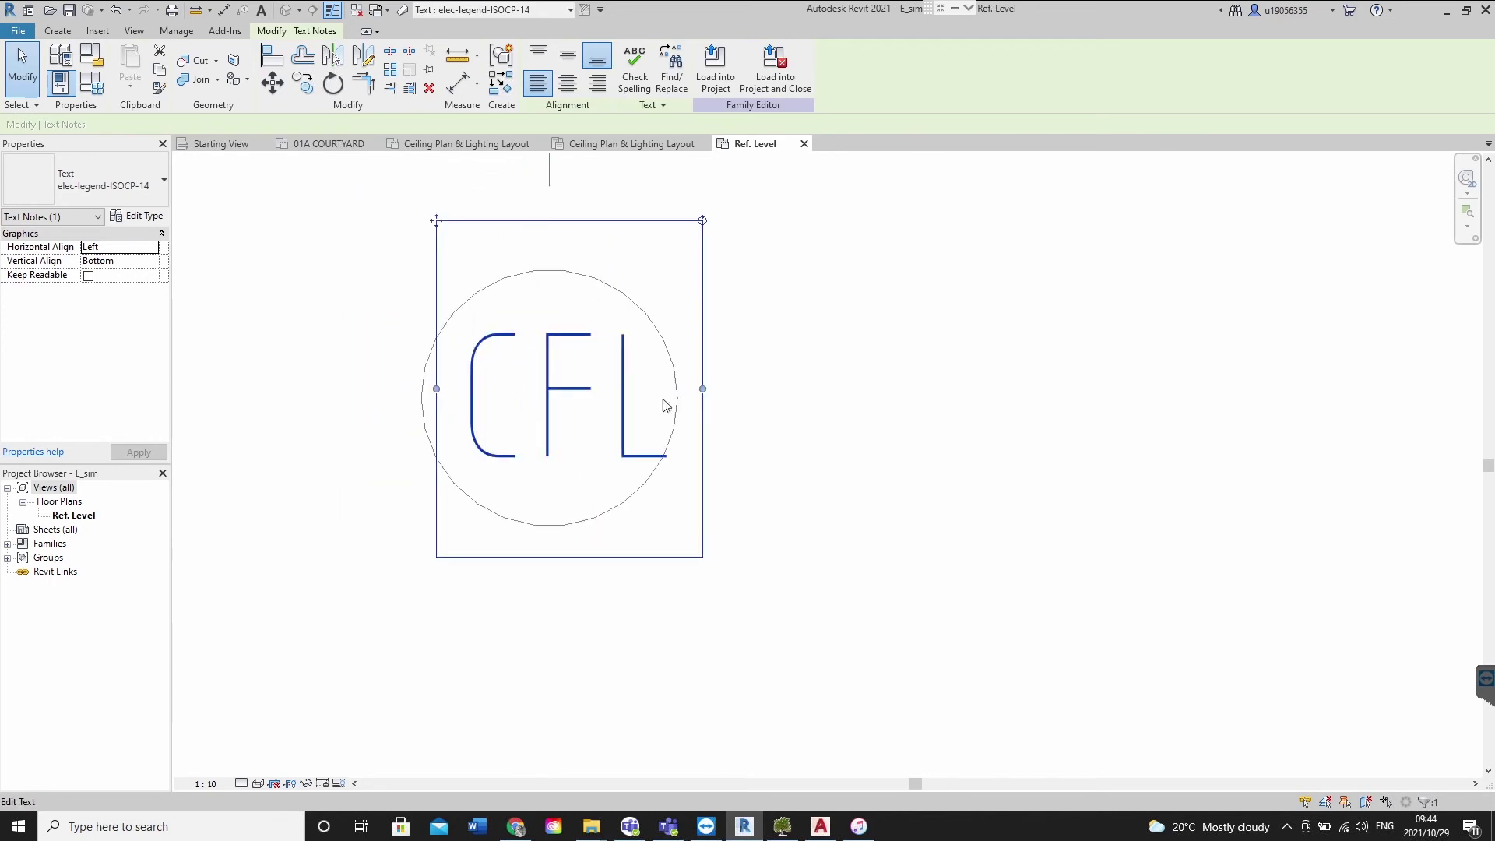
Check the in-place editing and the available commands of the CFL text note, leaving its text as it is
double_click(574, 395)
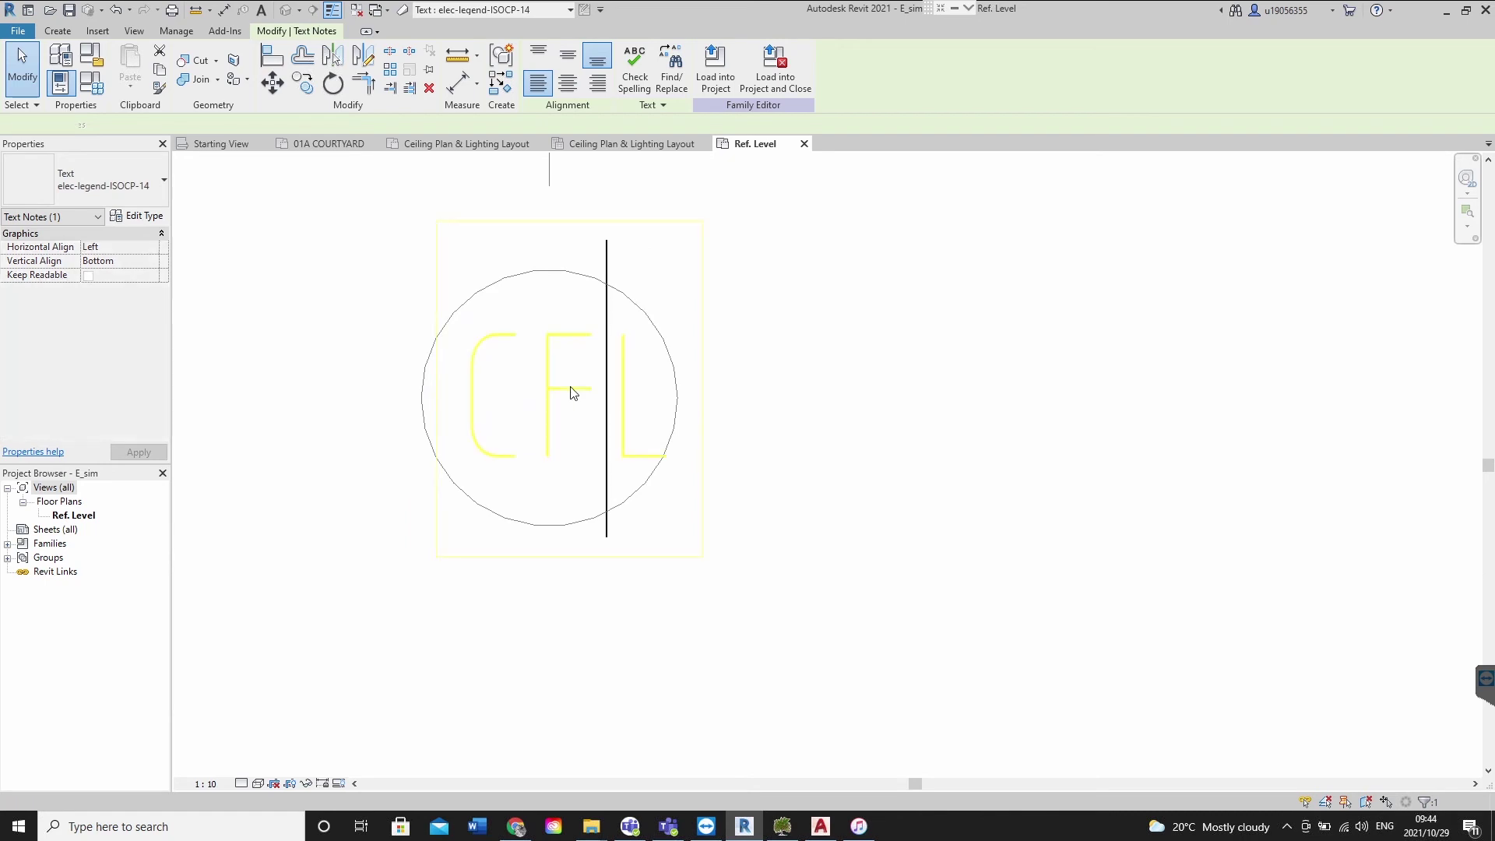
click(1055, 385)
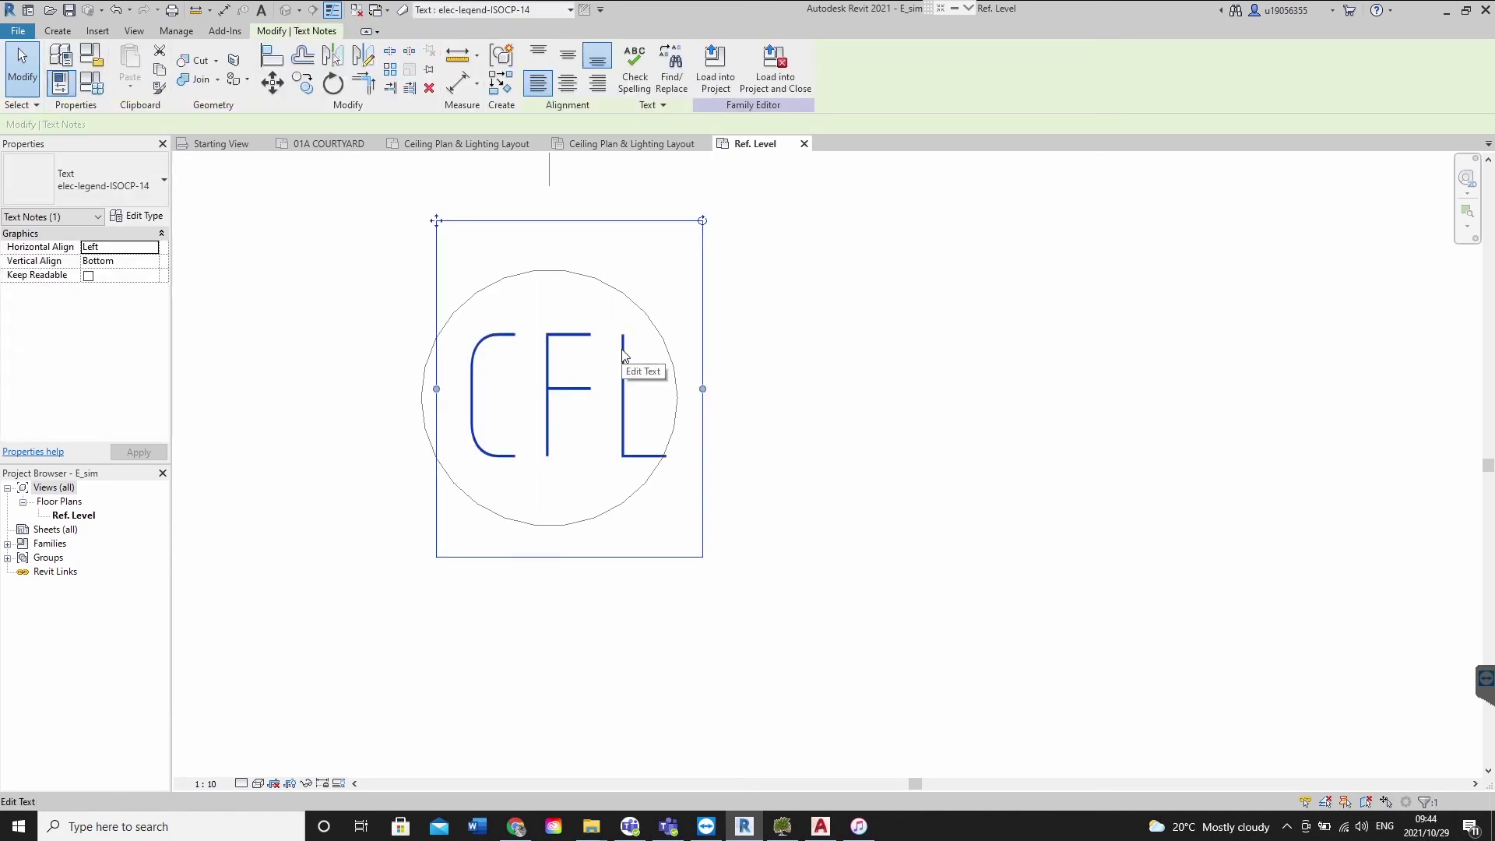
right_click(623, 355)
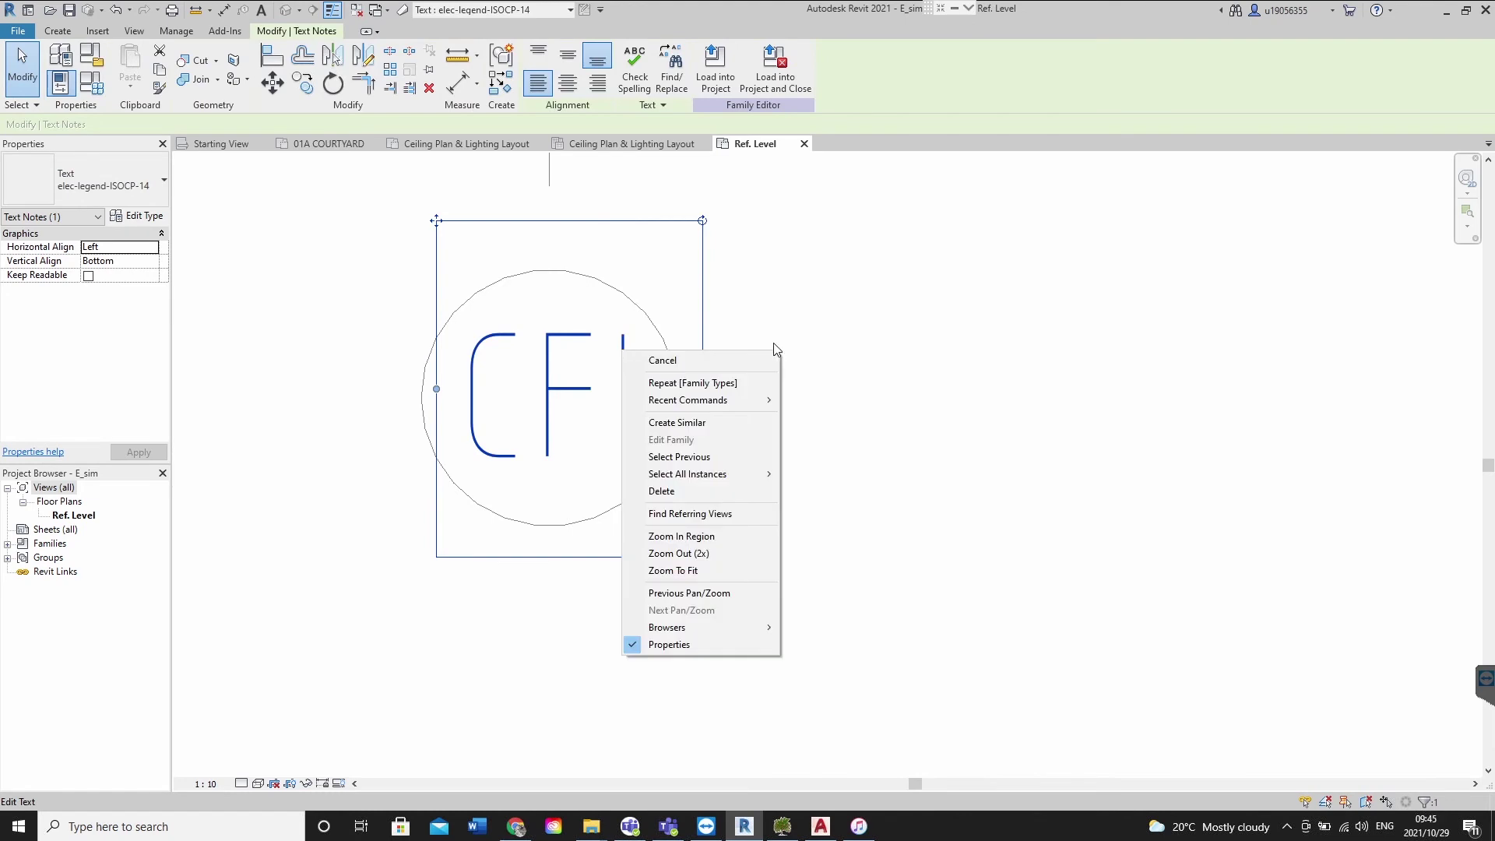
click(874, 347)
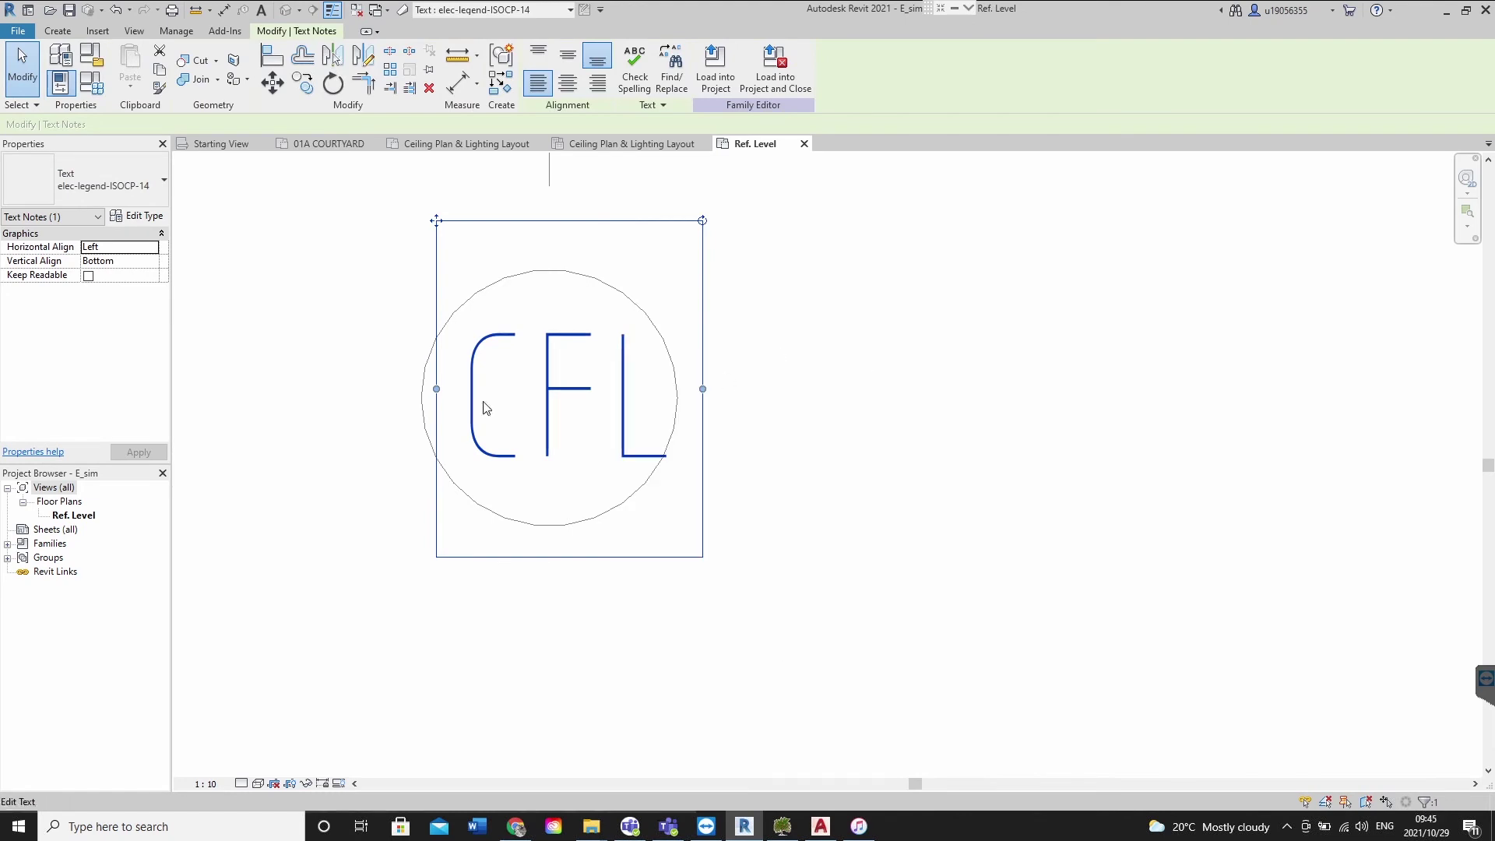
click(778, 377)
scroll(551, 389, down, 3)
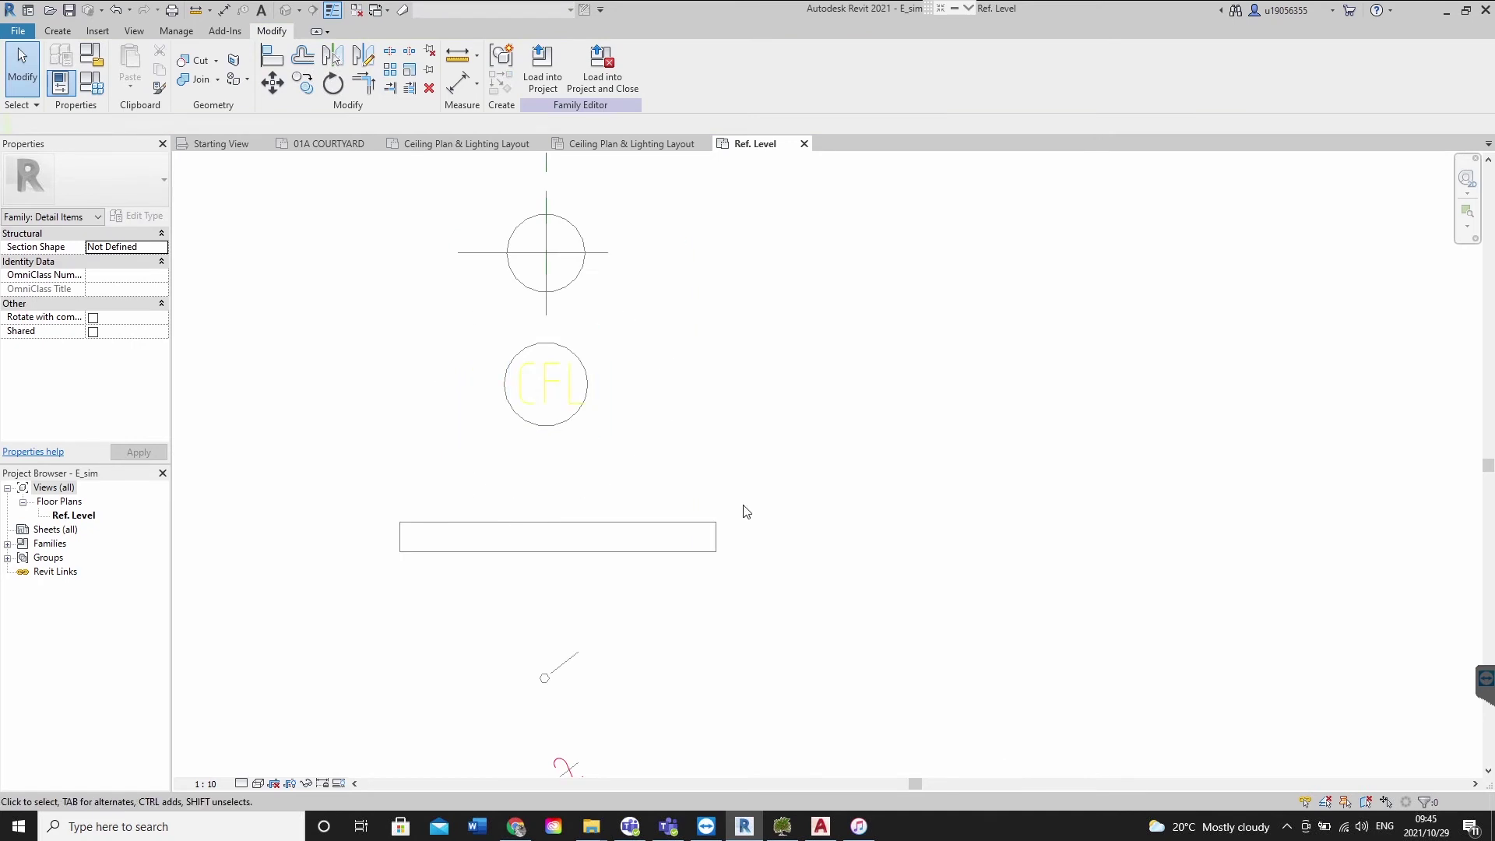
Switch to AutoCAD, select the M.G. text below the multi-grid control panel symbol, and review the Express text tools
click(821, 826)
scroll(787, 384, down, 10)
scroll(570, 641, up, 10)
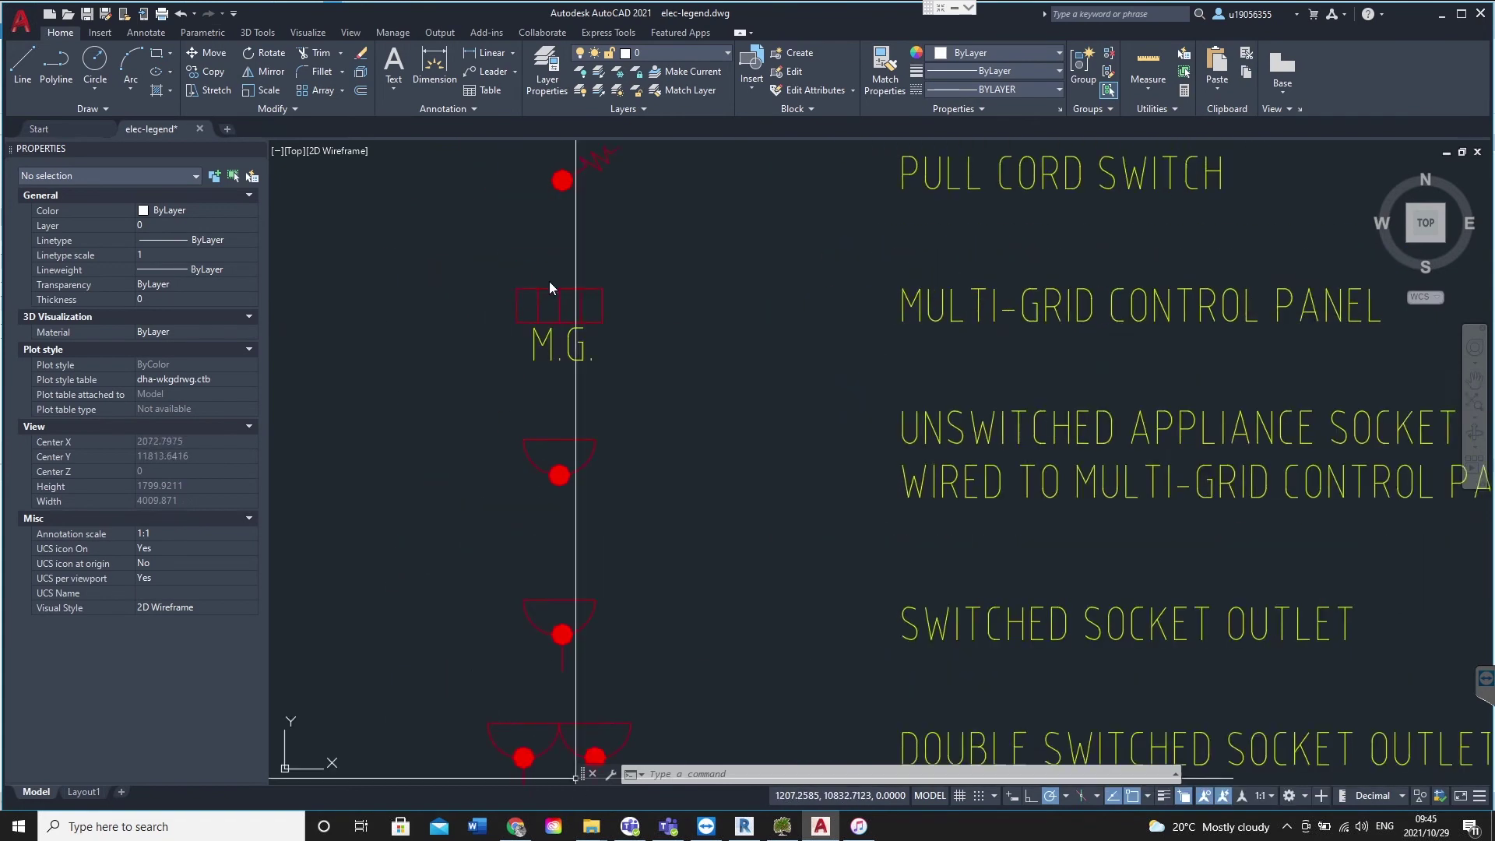
click(534, 393)
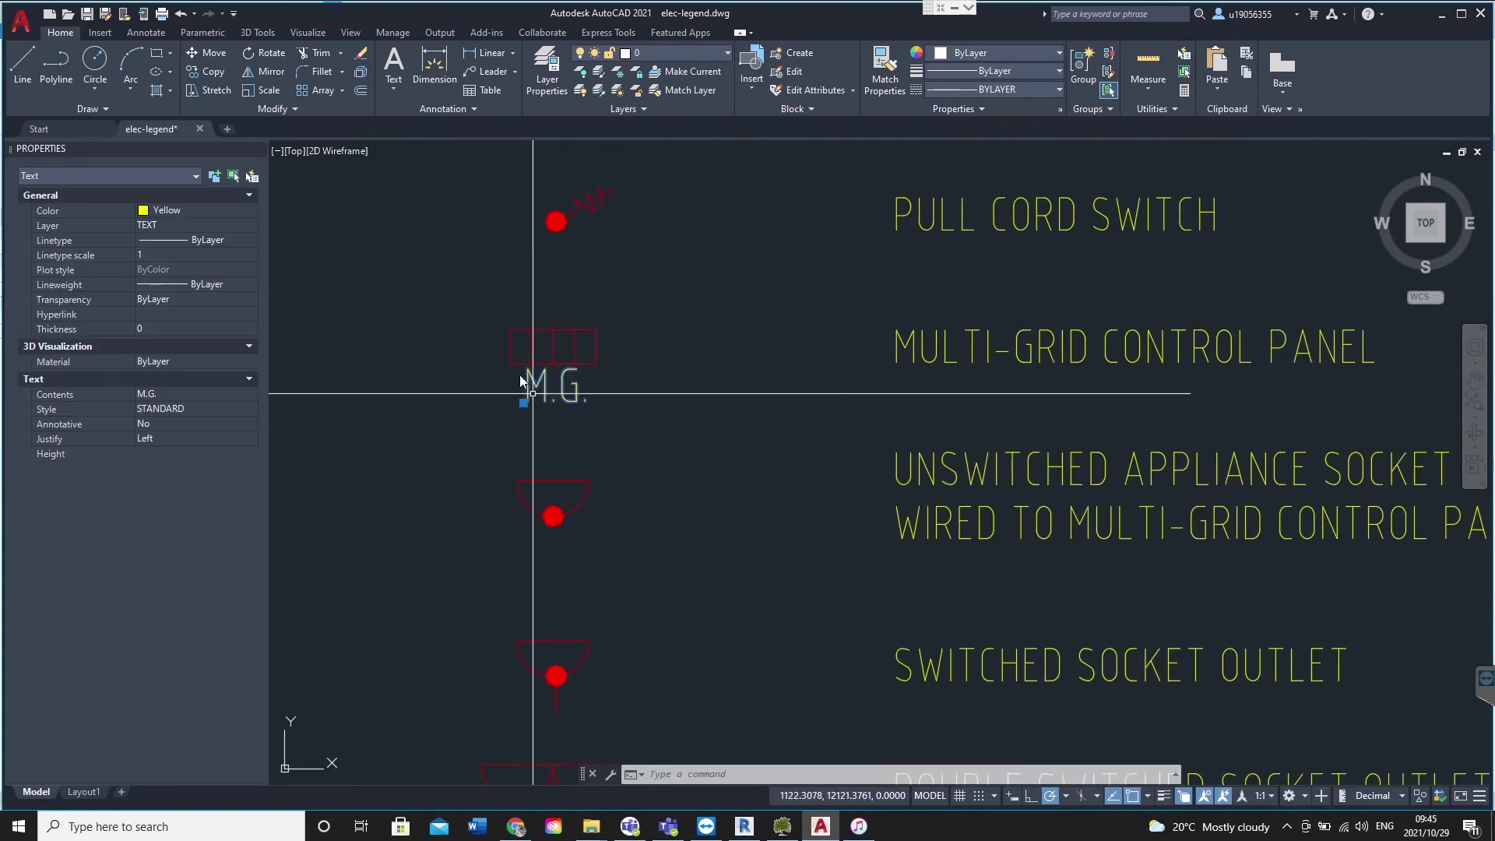
click(611, 32)
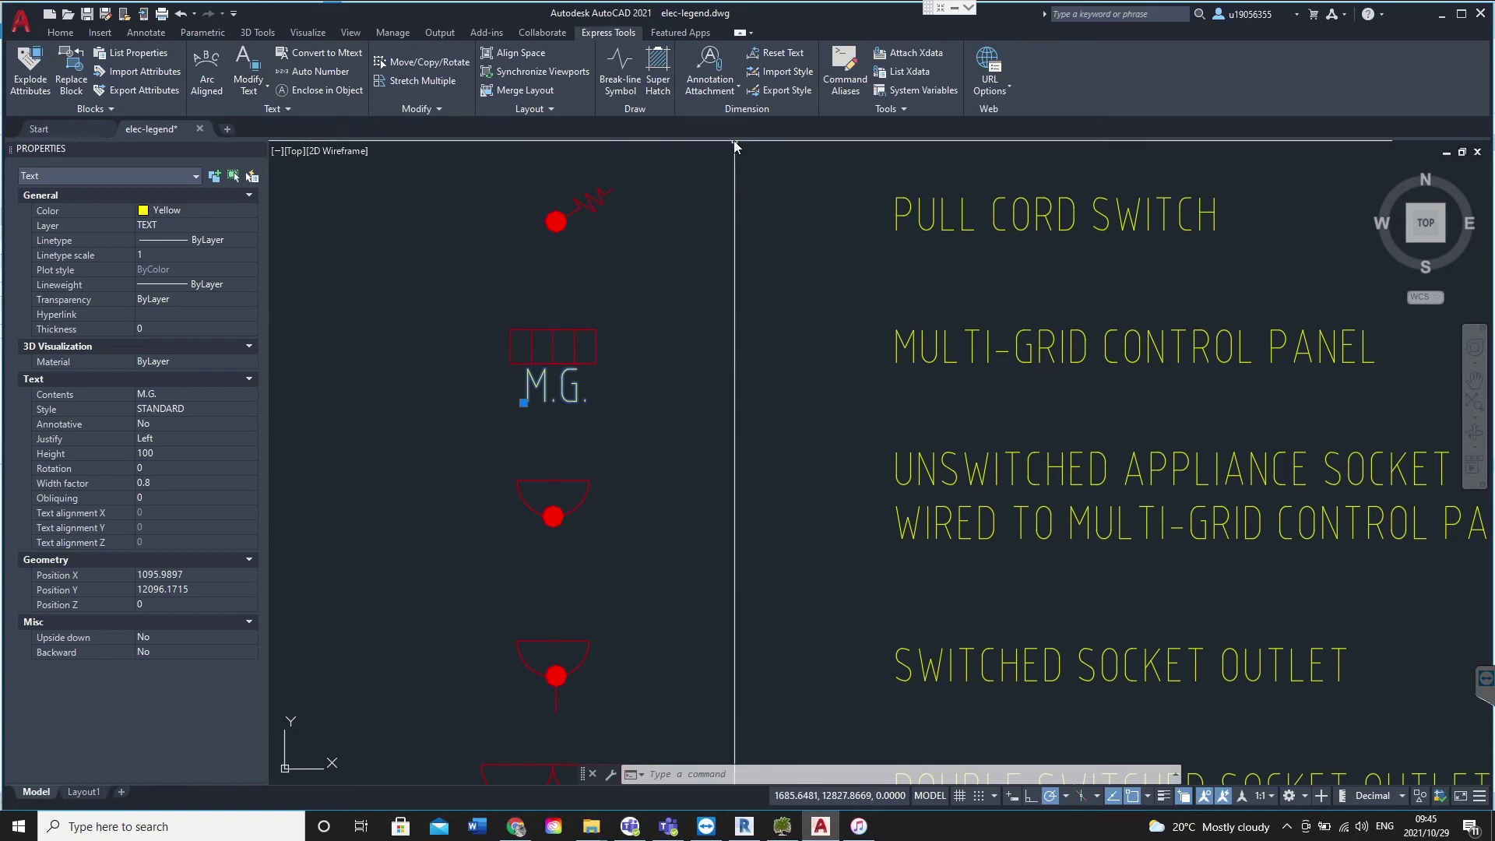
scroll(478, 498, up, 2)
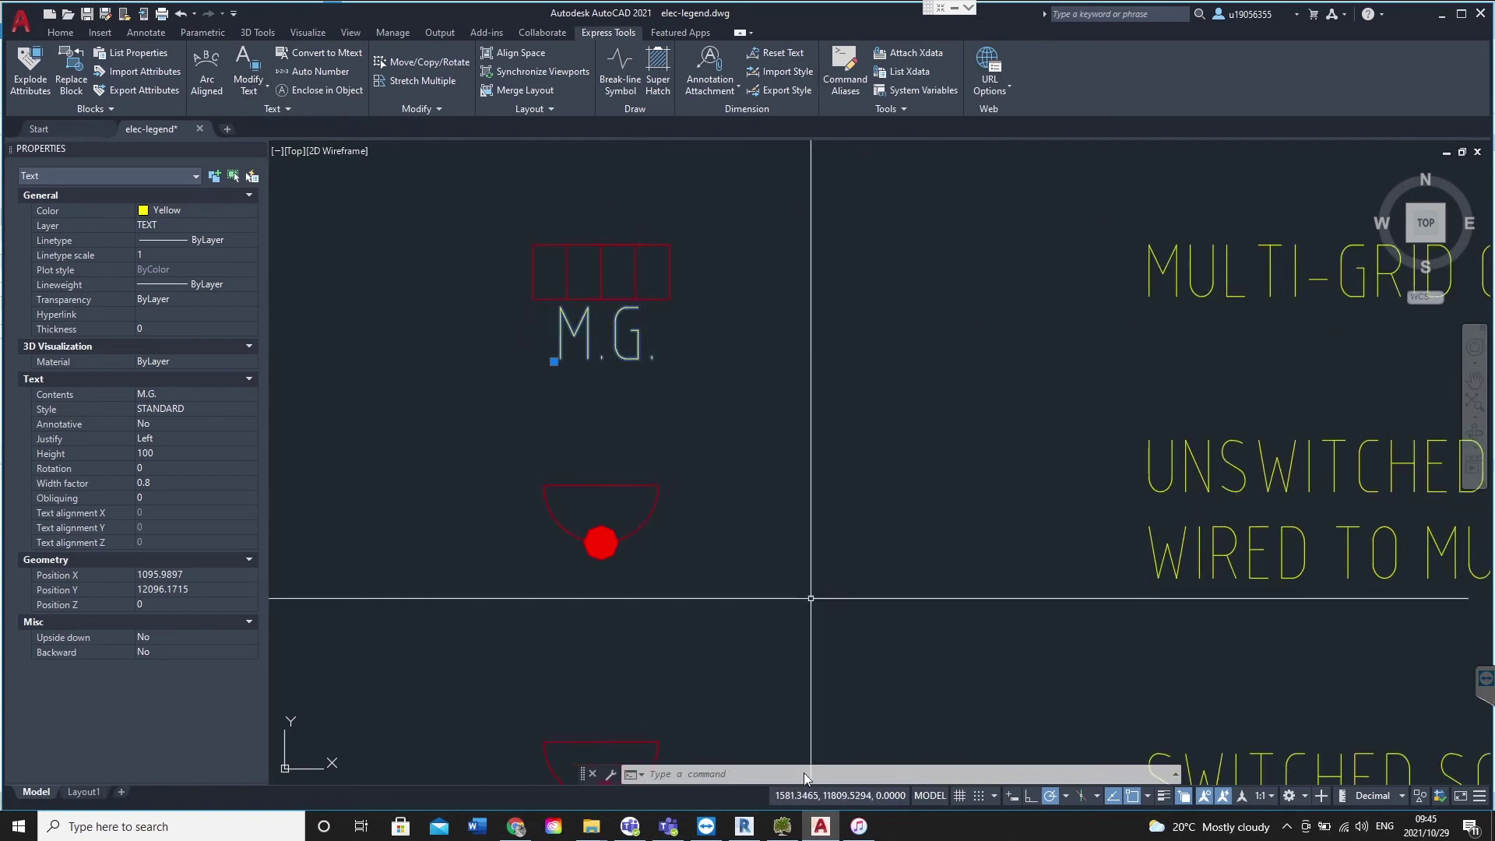
Switch back to Revit and look over the column of electrical symbols around the reference planes
click(752, 827)
scroll(655, 372, down, 3)
scroll(698, 381, up, 4)
scroll(655, 335, up, 2)
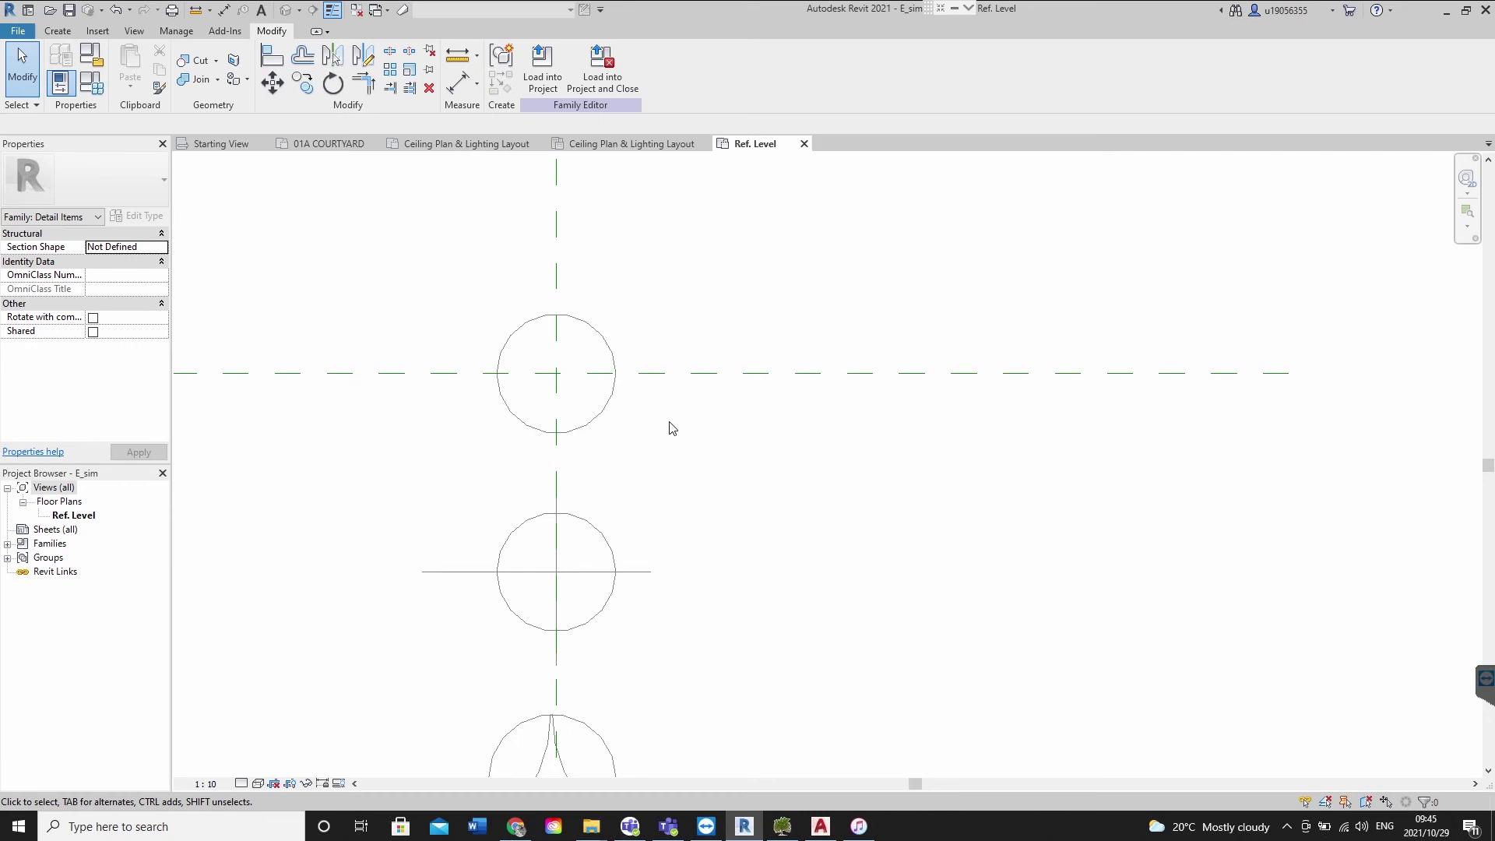
scroll(740, 577, down, 3)
middle_drag(814, 541, 735, 517)
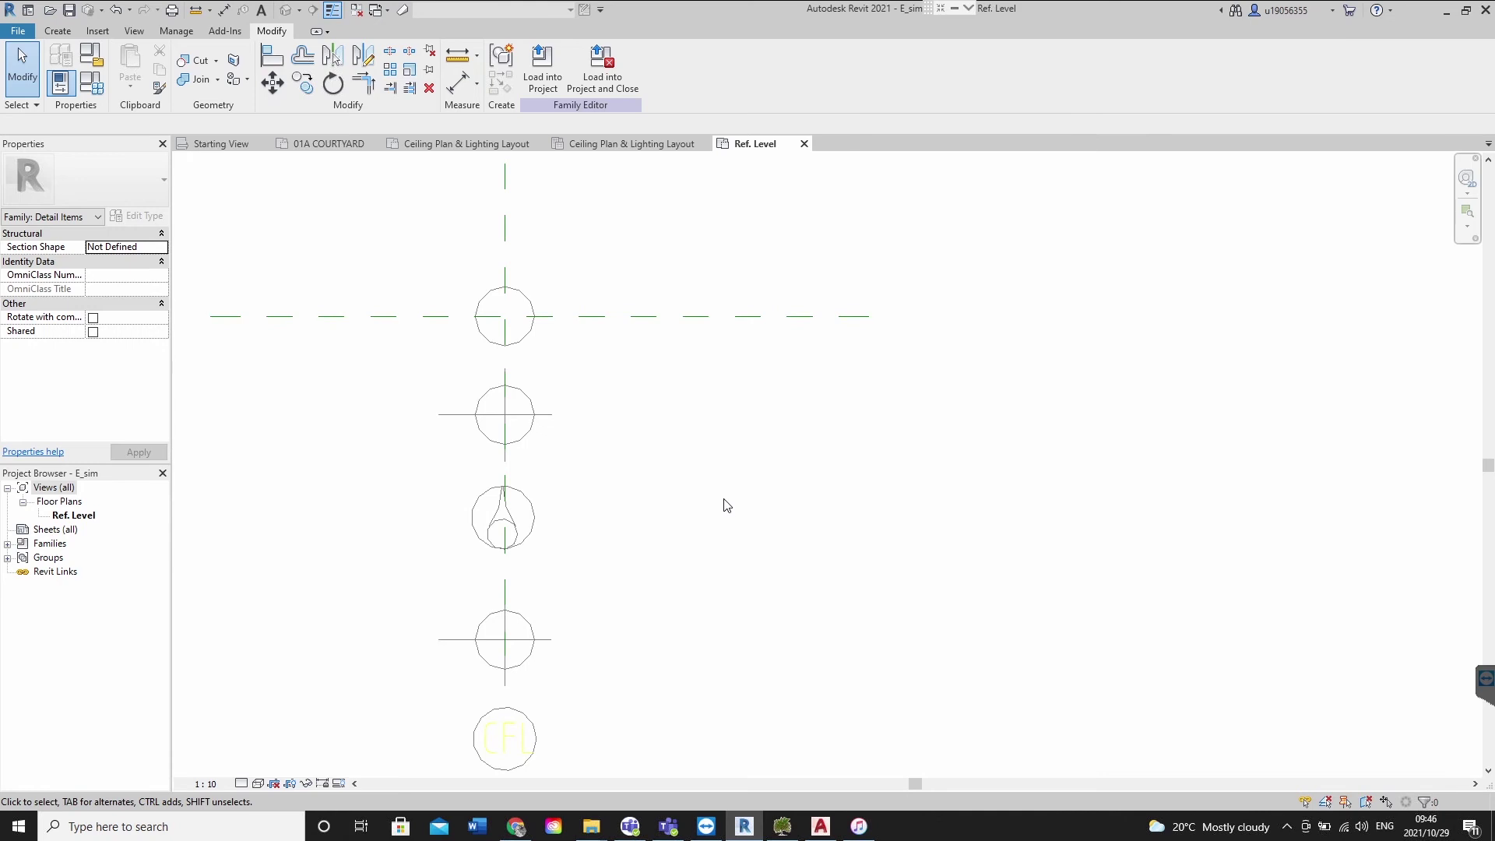
scroll(592, 390, down, 3)
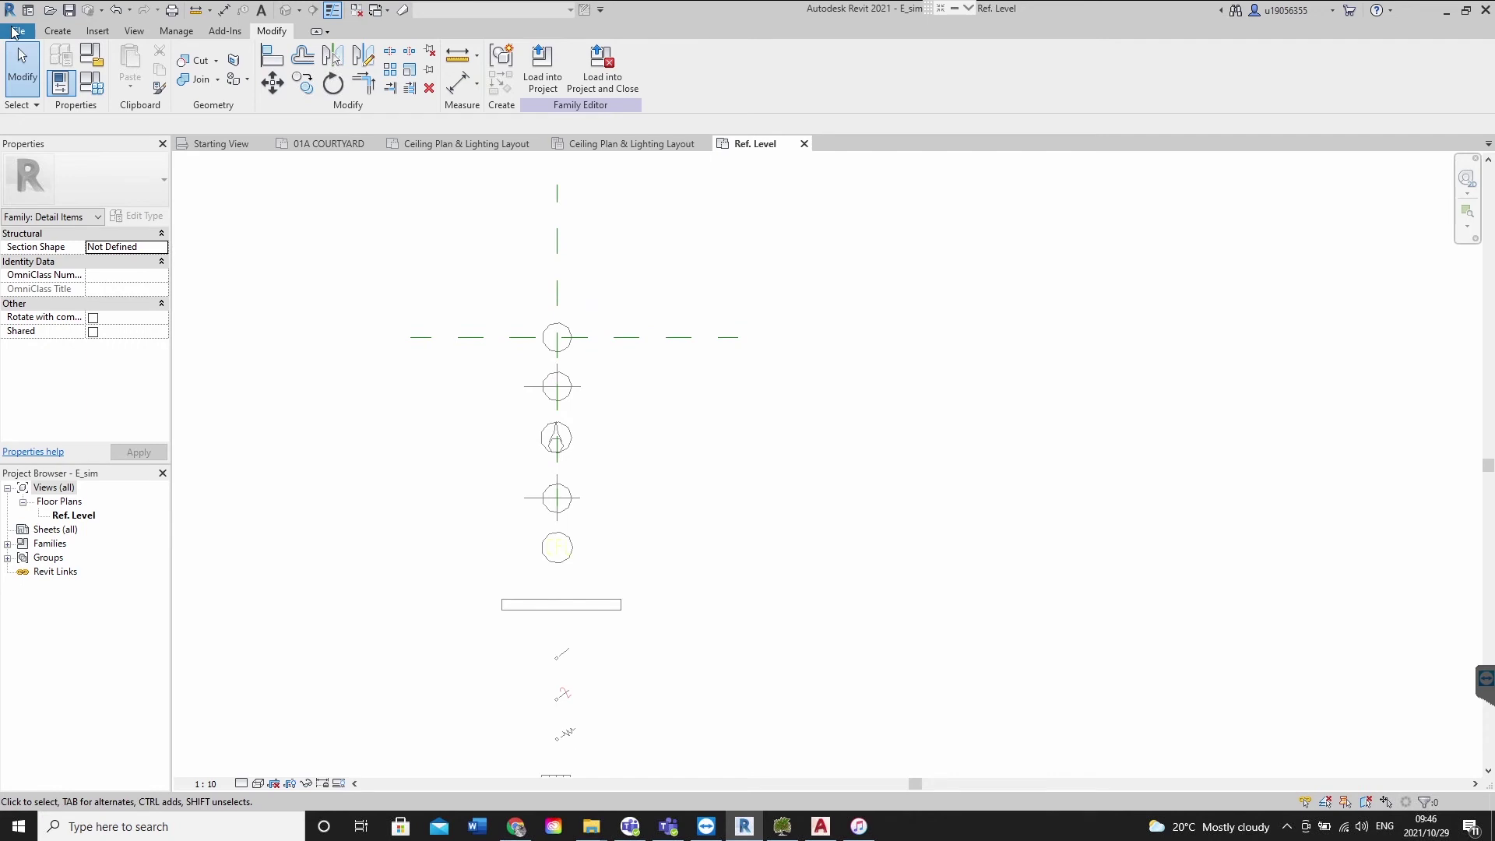
Start saving the family as a new file, using E_DOWNLIGHTER.rfa as the base for the file name
mouse_move(63, 213)
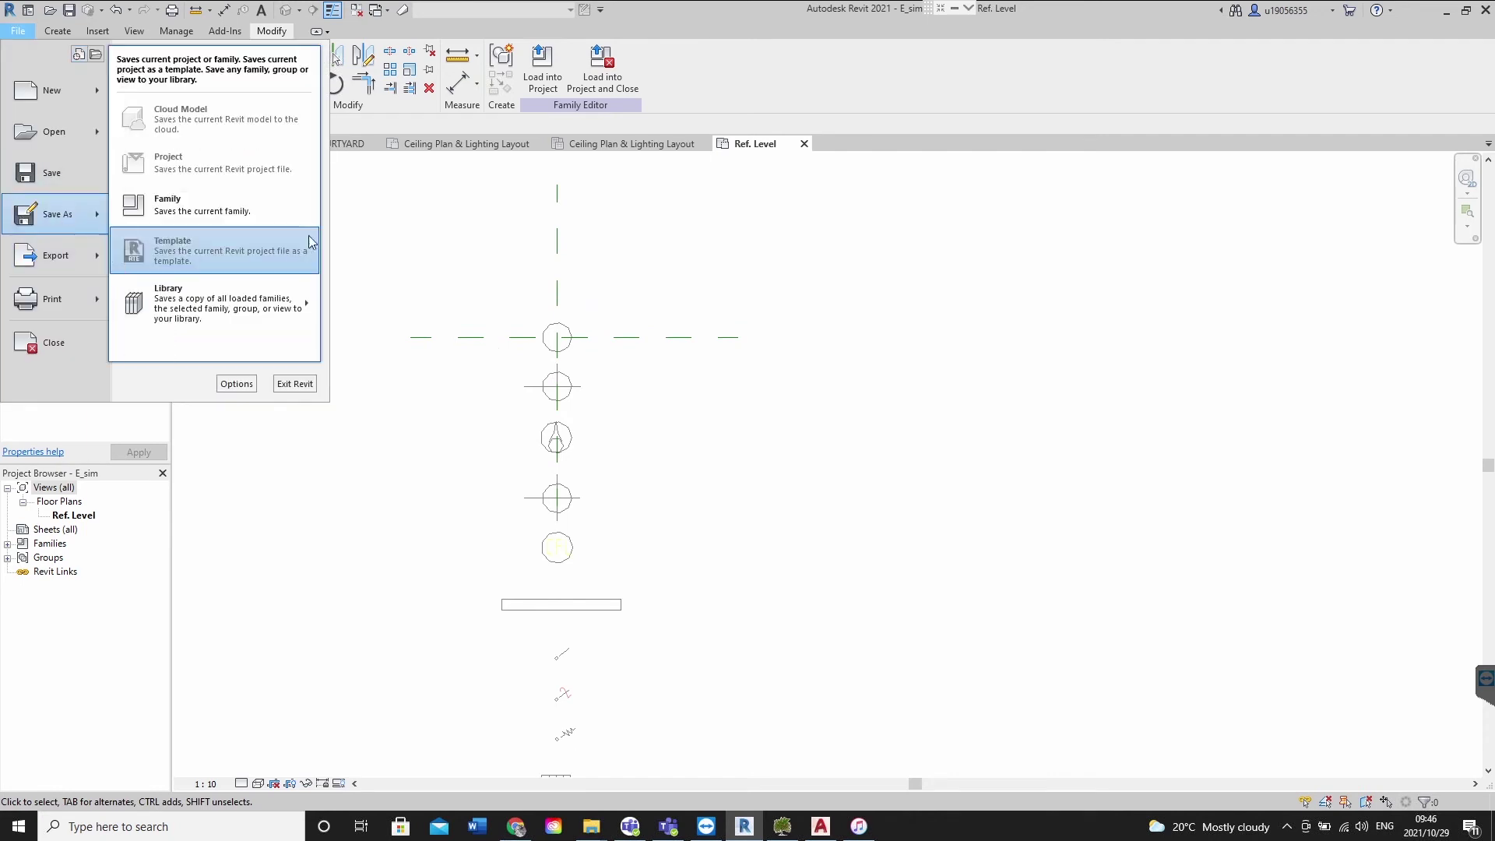
click(122, 211)
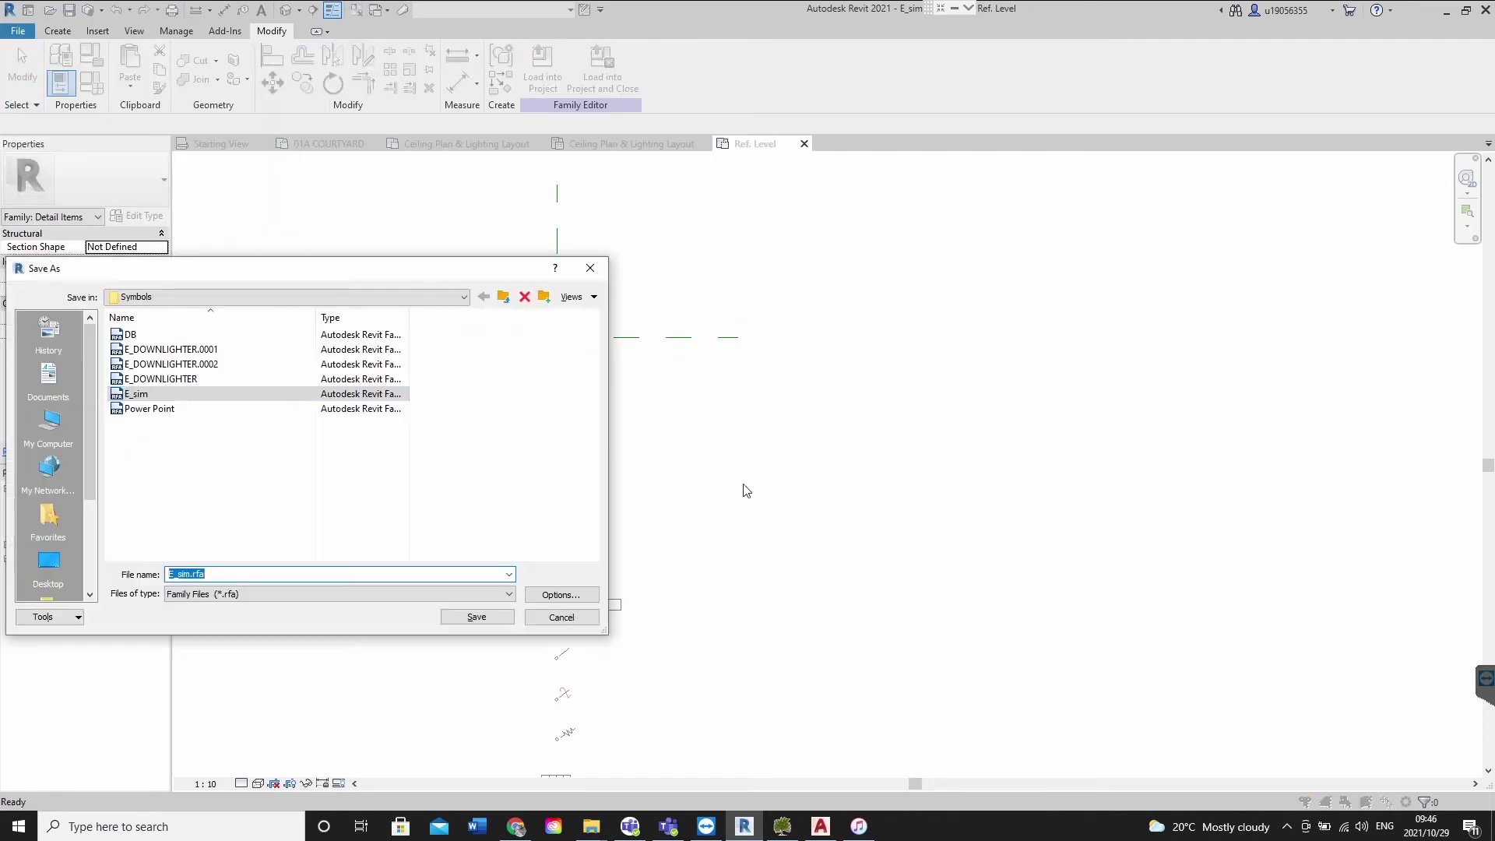
click(160, 380)
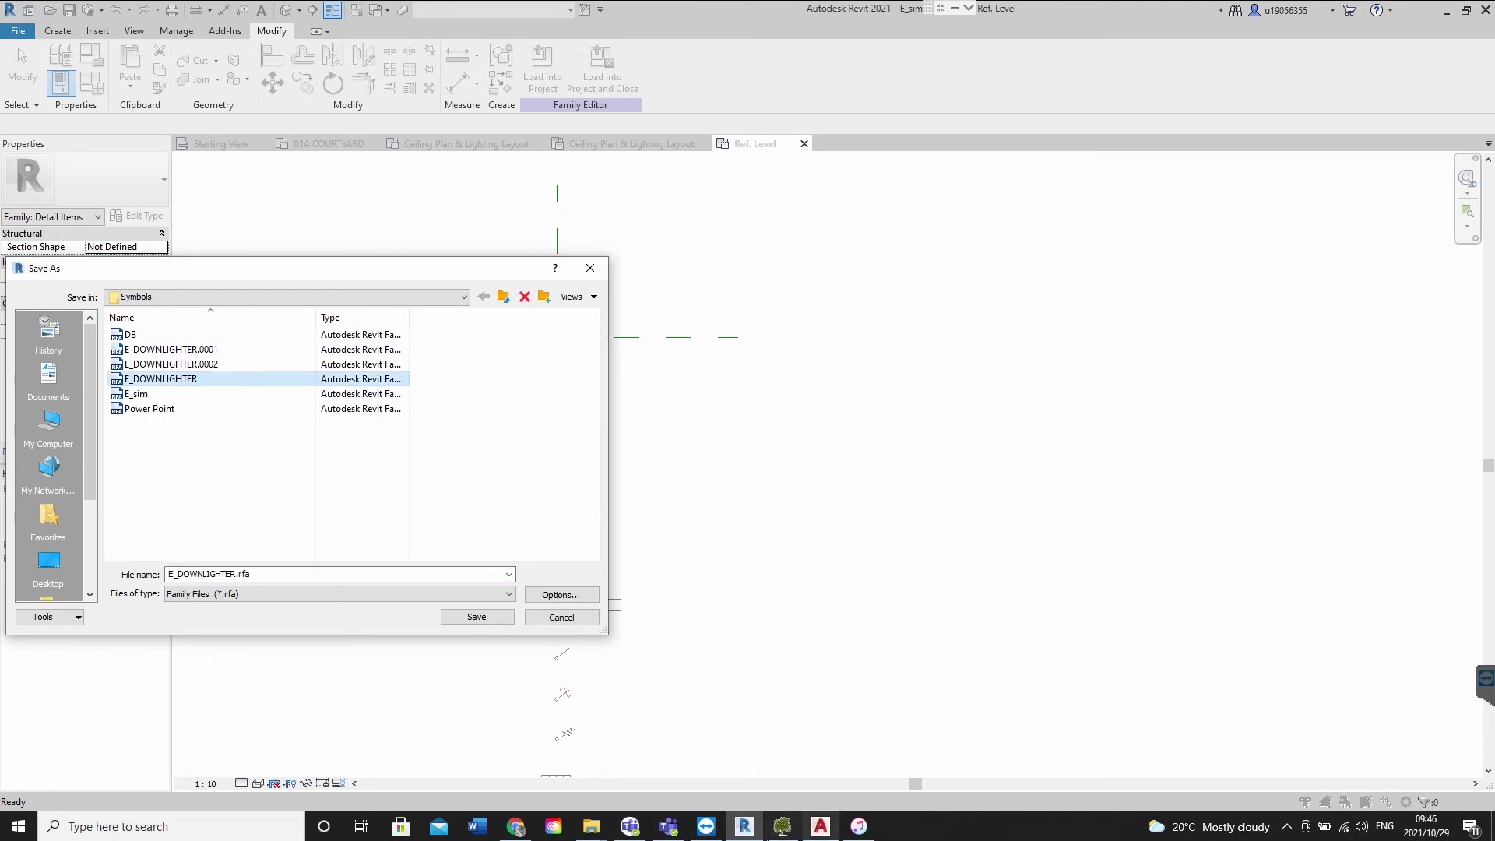
Switch to File Explorer and copy the name PENDANT LIGHT FITTING from the family in the RESIDENTIAL ELE SYMBOLS folder
mouse_move(592, 824)
click(676, 751)
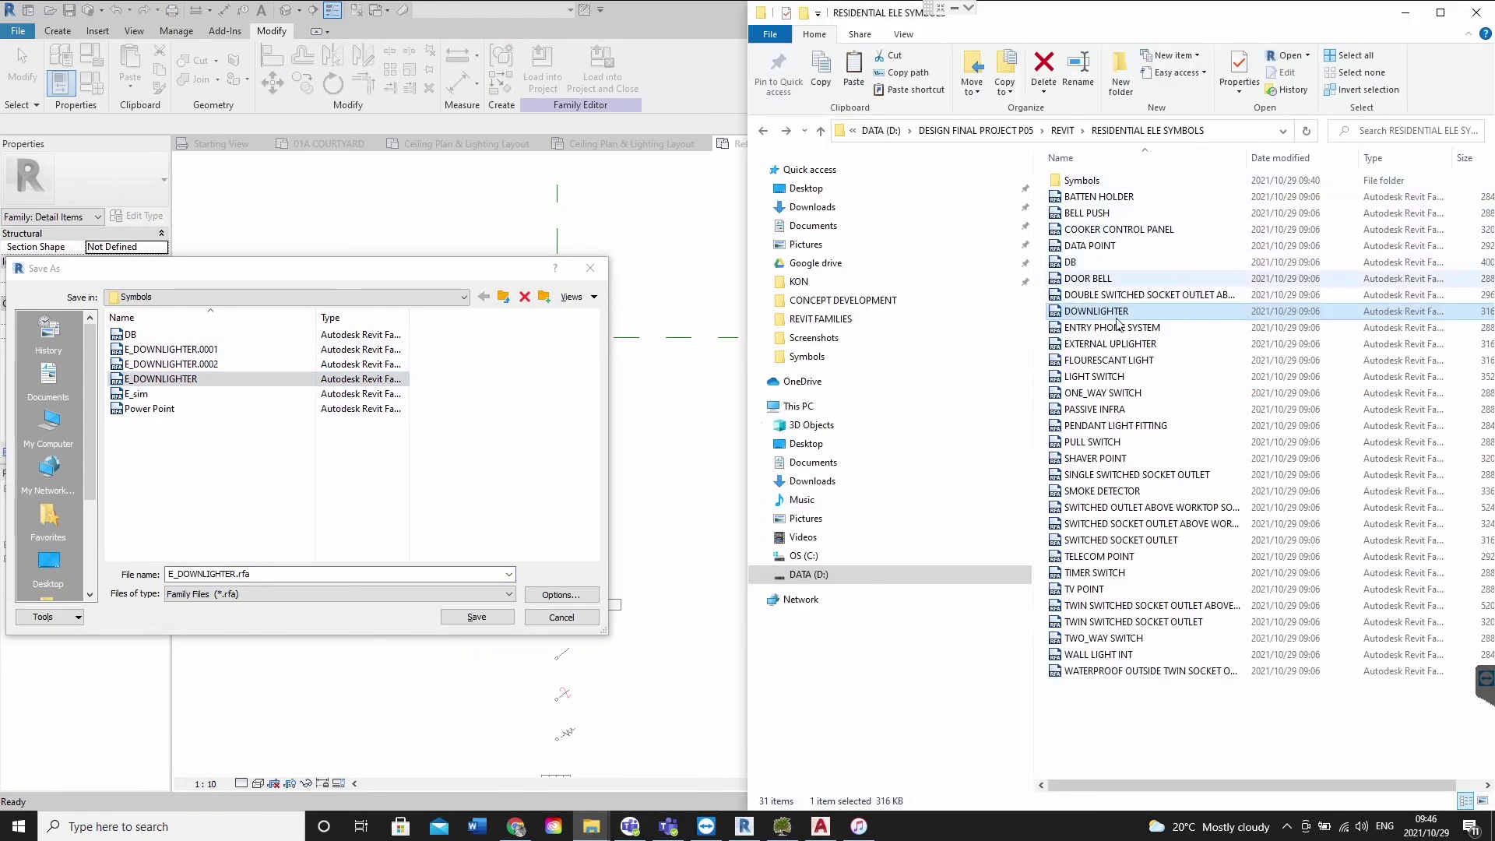
click(1094, 426)
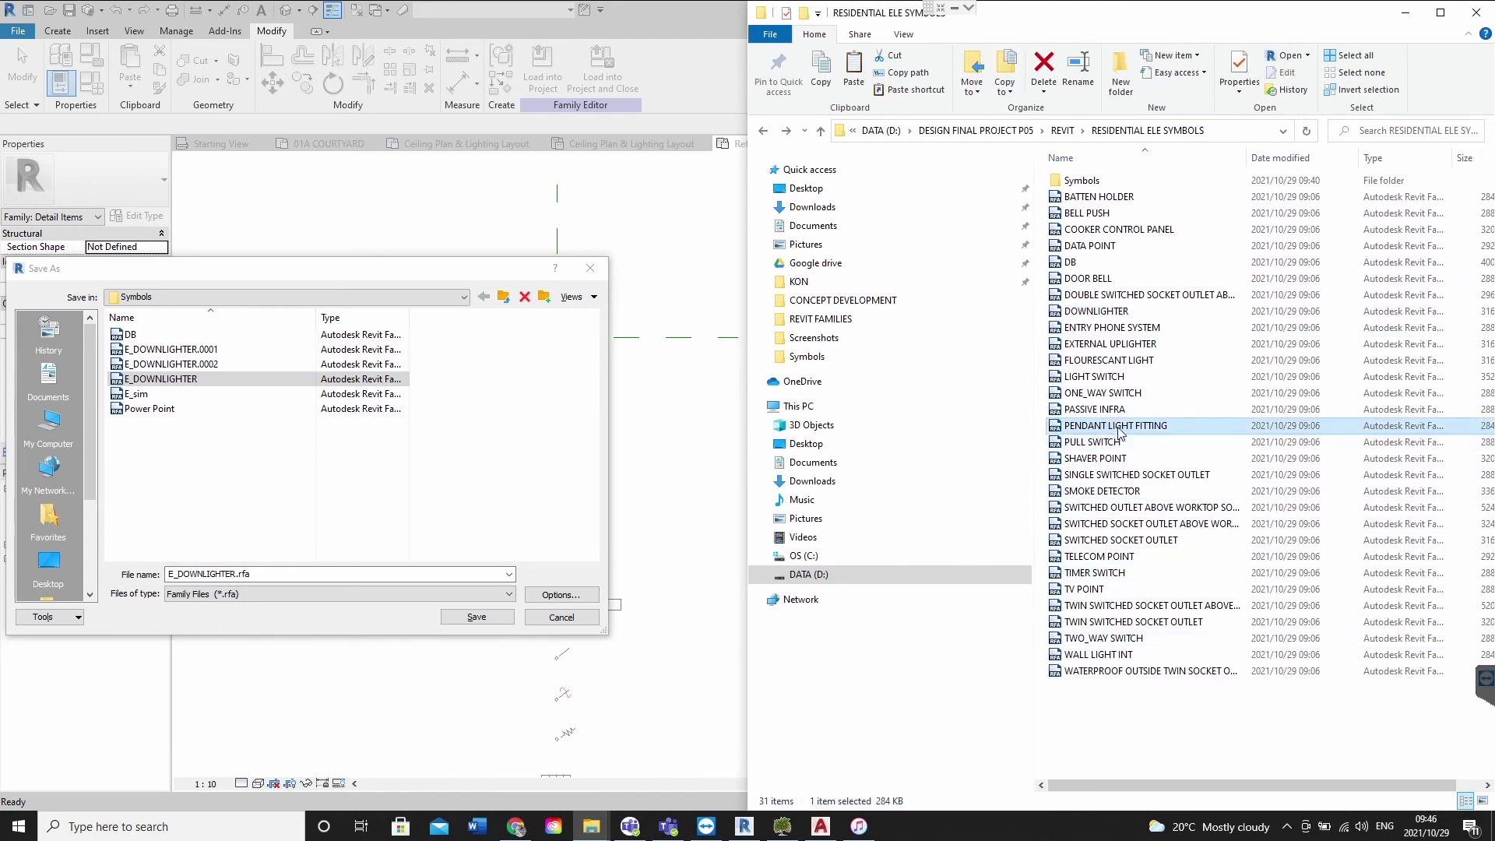
click(1119, 427)
key(ctrl+c)
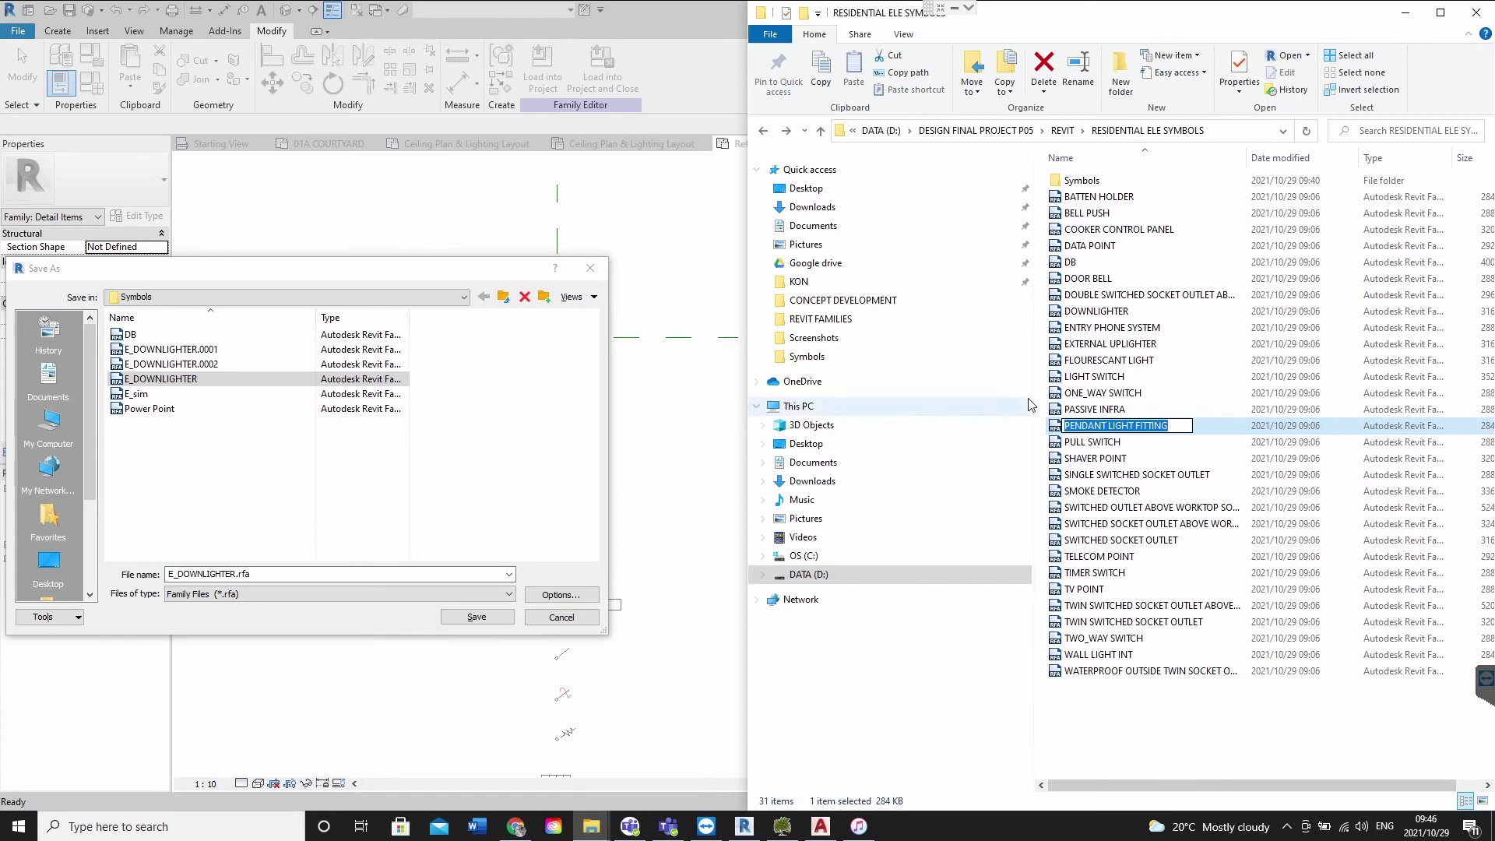
Return to Revit, replace DOWNLIGHTER with the copied name and save the family as E_PENDANT LIGHT FITTING in the Symbols folder
click(231, 482)
double_click(187, 573)
key(ctrl+v)
click(479, 618)
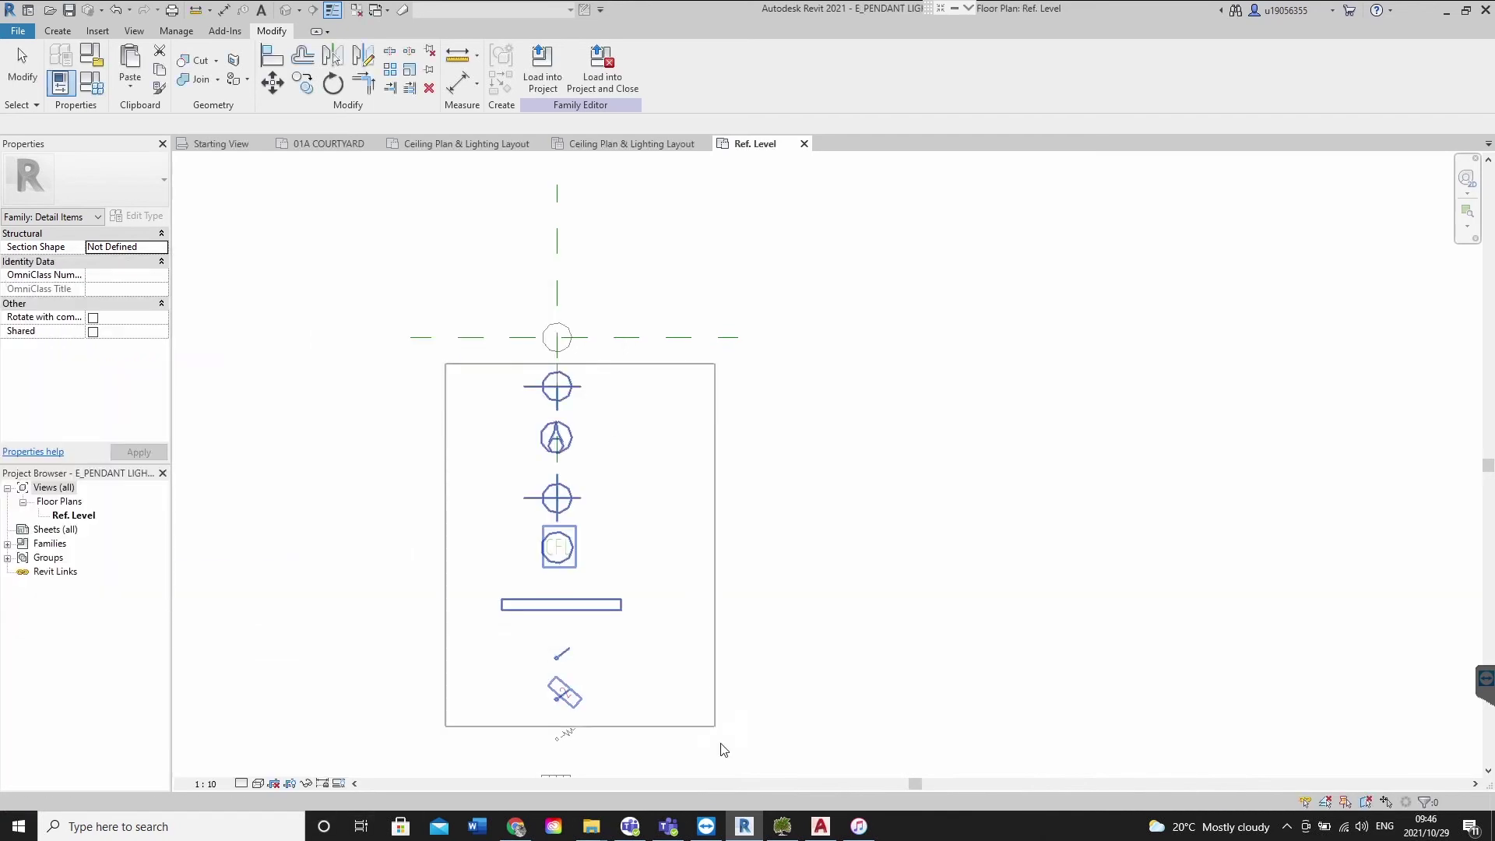
Delete all the symbols below the reference plane intersection, keeping only the circle centred on it
scroll(755, 510, down, 3)
mouse_move(724, 367)
middle_down()
mouse_move(730, 240)
mouse_move(717, 227)
middle_up()
scroll(717, 222, down, 2)
drag(618, 183, 733, 537)
key(Delete)
Inspect the remaining circle at the intersection of the reference planes, including its radius and line subcategory
scroll(804, 384, up, 5)
click(844, 577)
middle_drag(844, 577, 492, 363)
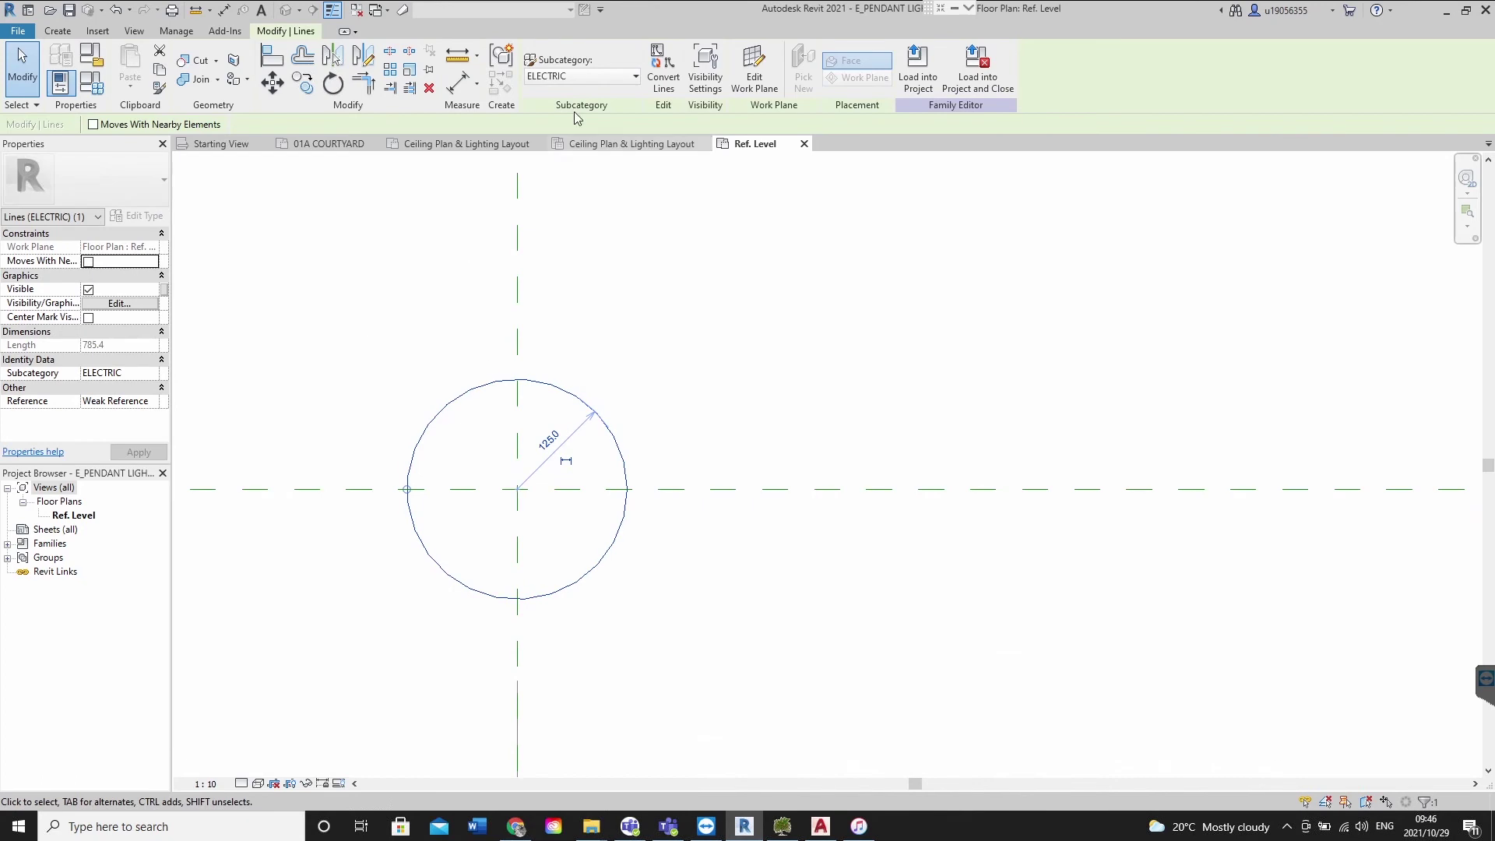
click(658, 601)
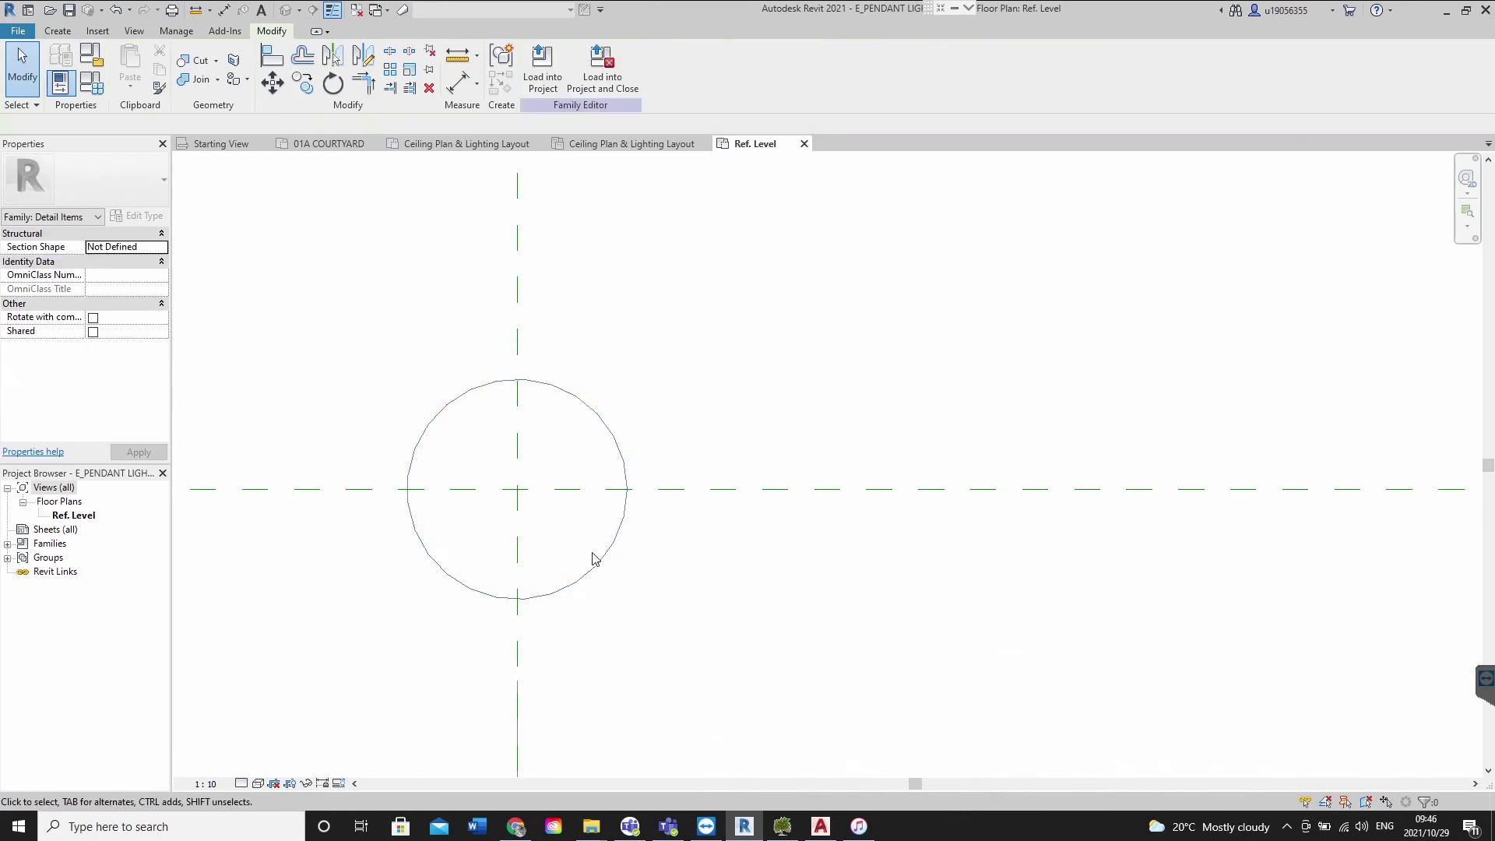
click(605, 464)
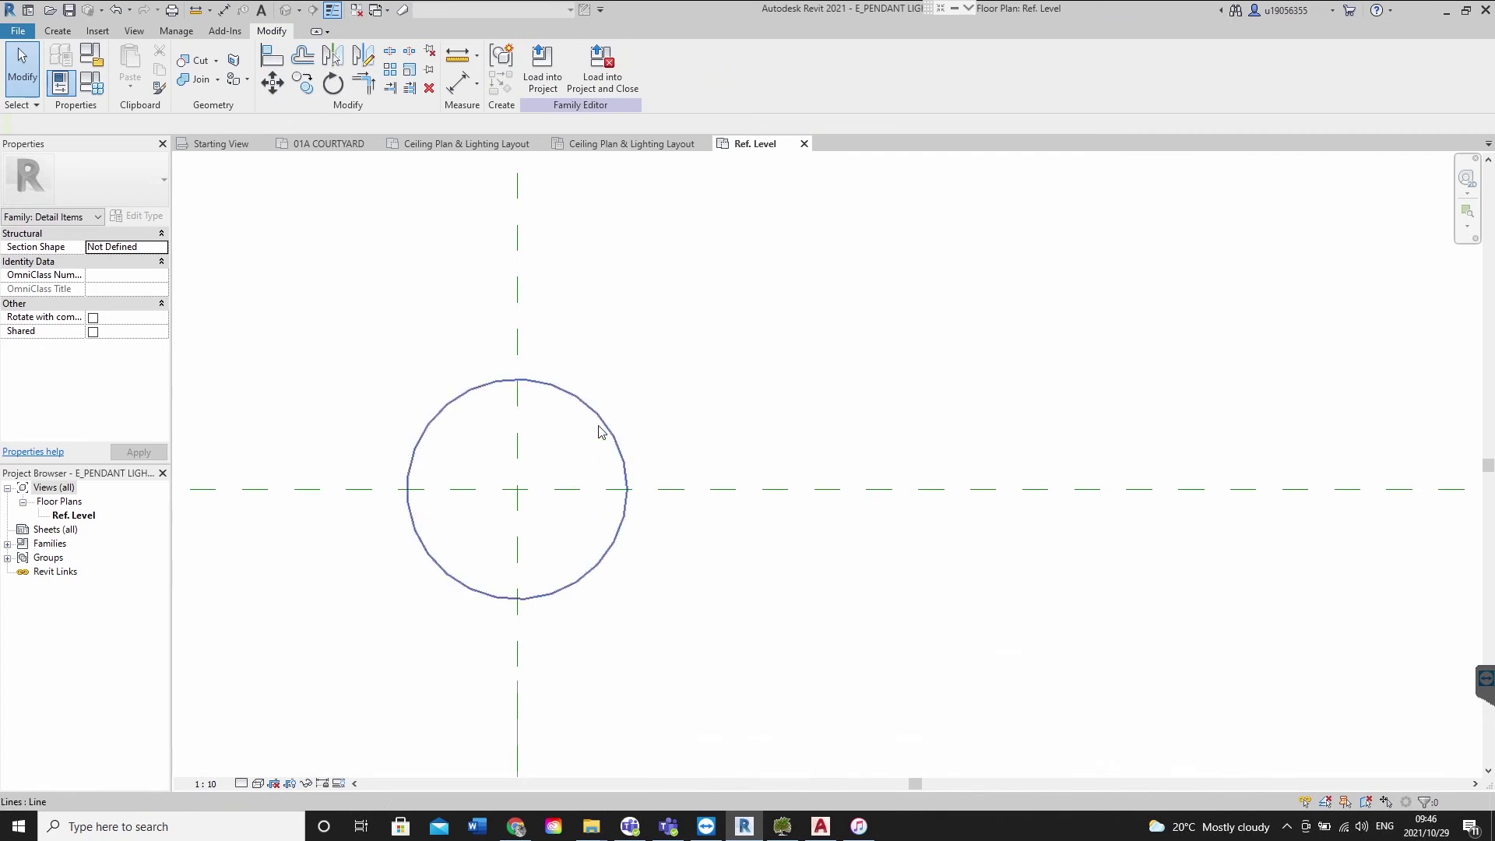
click(601, 433)
click(670, 557)
scroll(721, 568, down, 3)
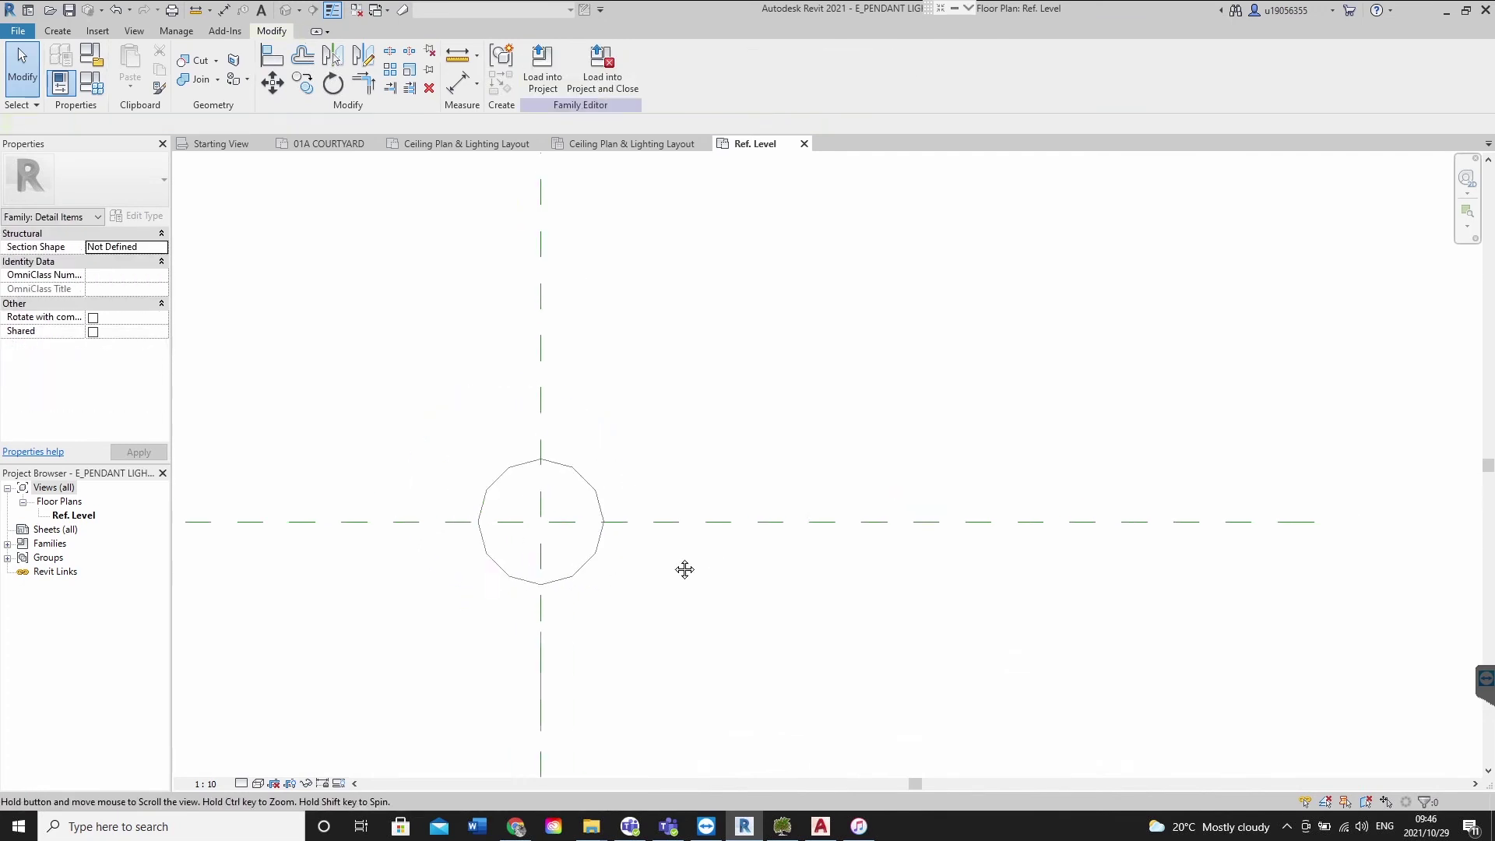
scroll(547, 609, up, 2)
click(495, 430)
click(821, 632)
Copy the circle horizontally along the reference plane to a clear spot right of the original
click(492, 540)
key(c)
key(o)
click(553, 574)
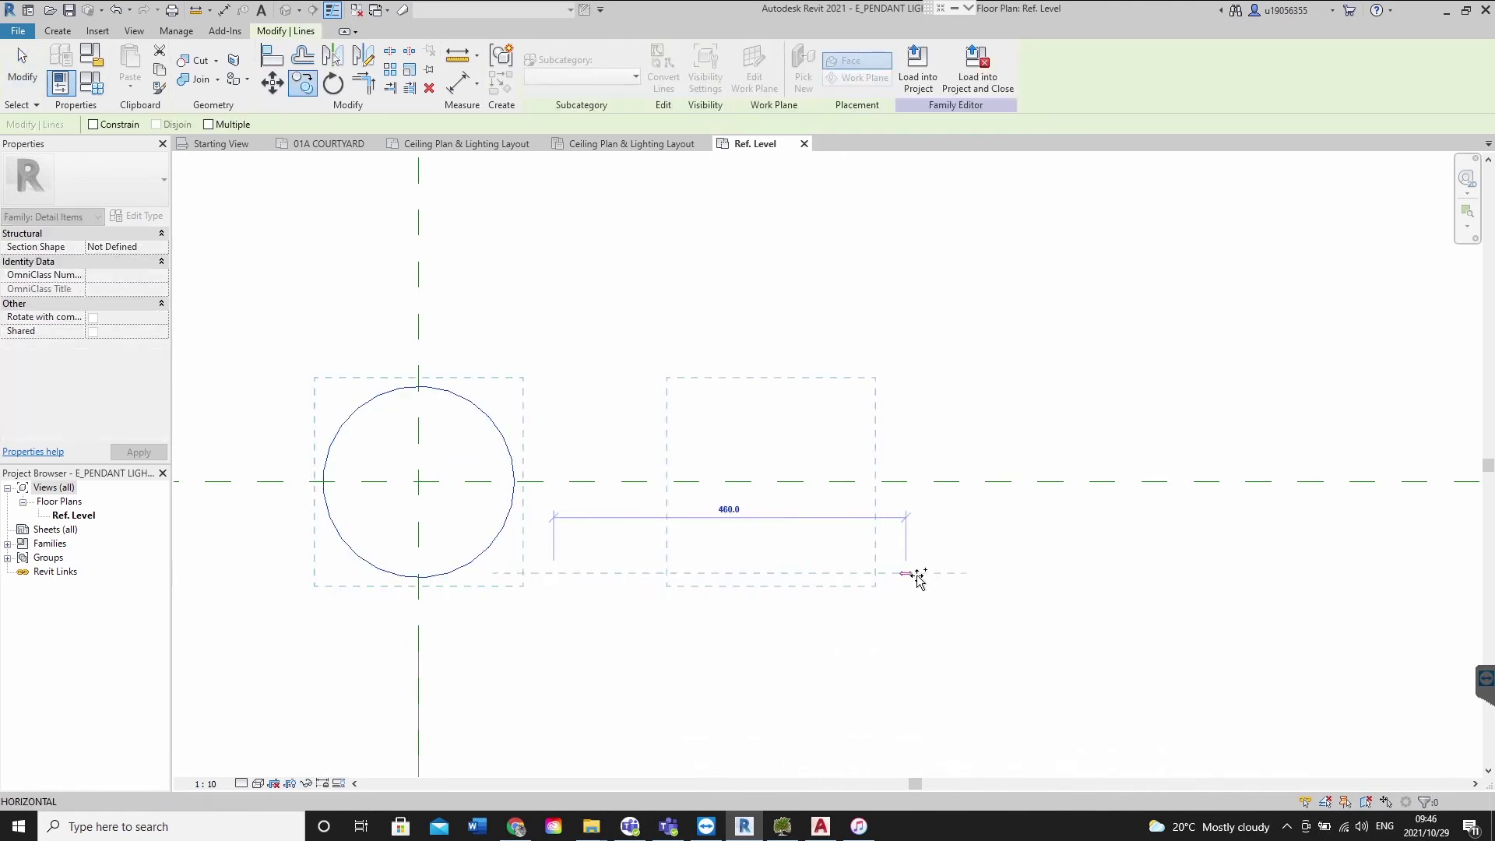
click(914, 575)
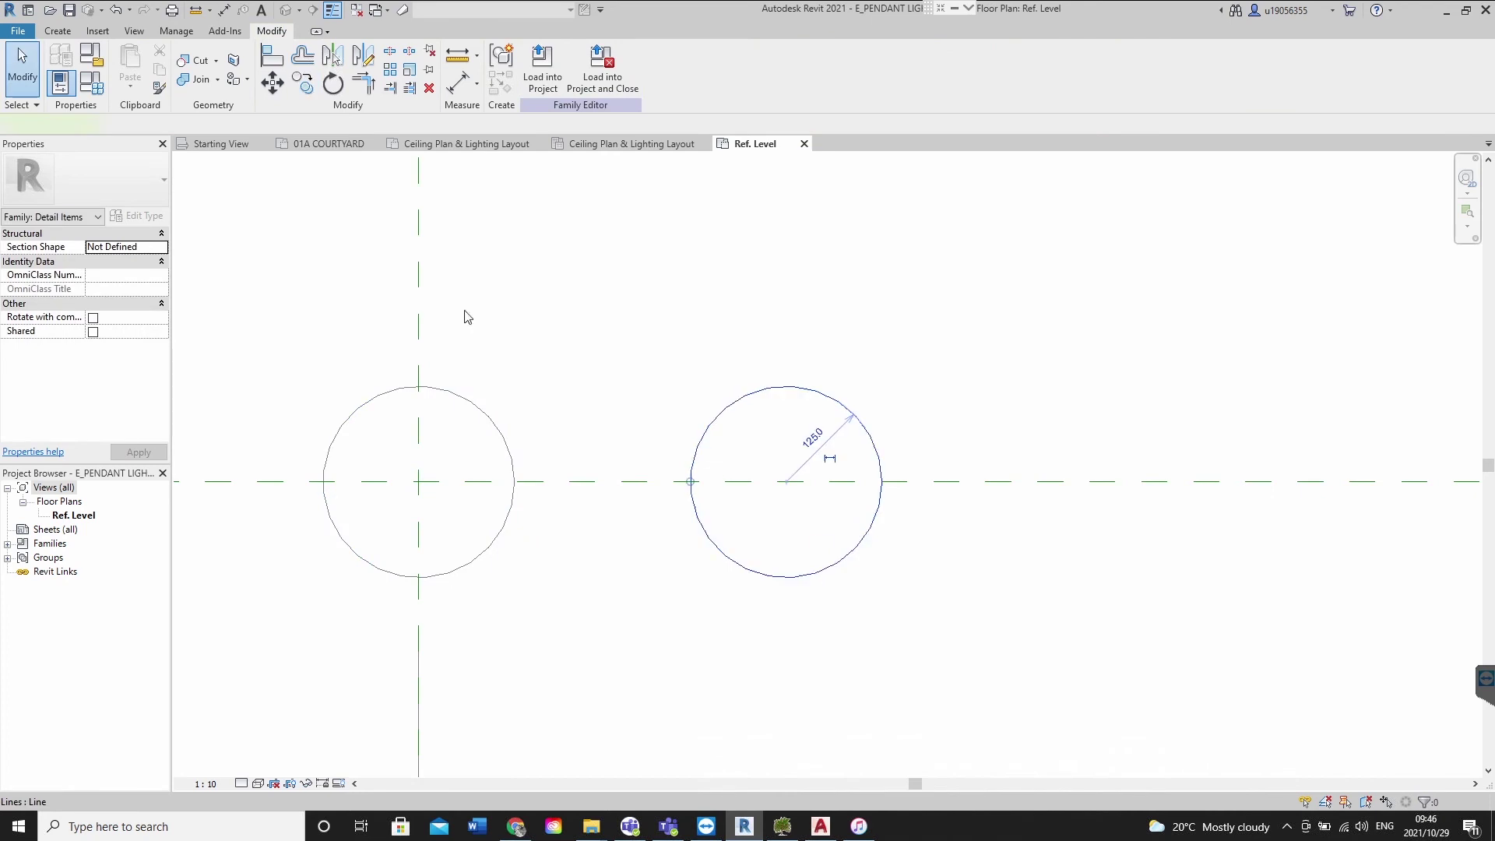
Scale the copied circle numerically by a factor of 1.4, using its centre as the origin
click(821, 543)
click(412, 71)
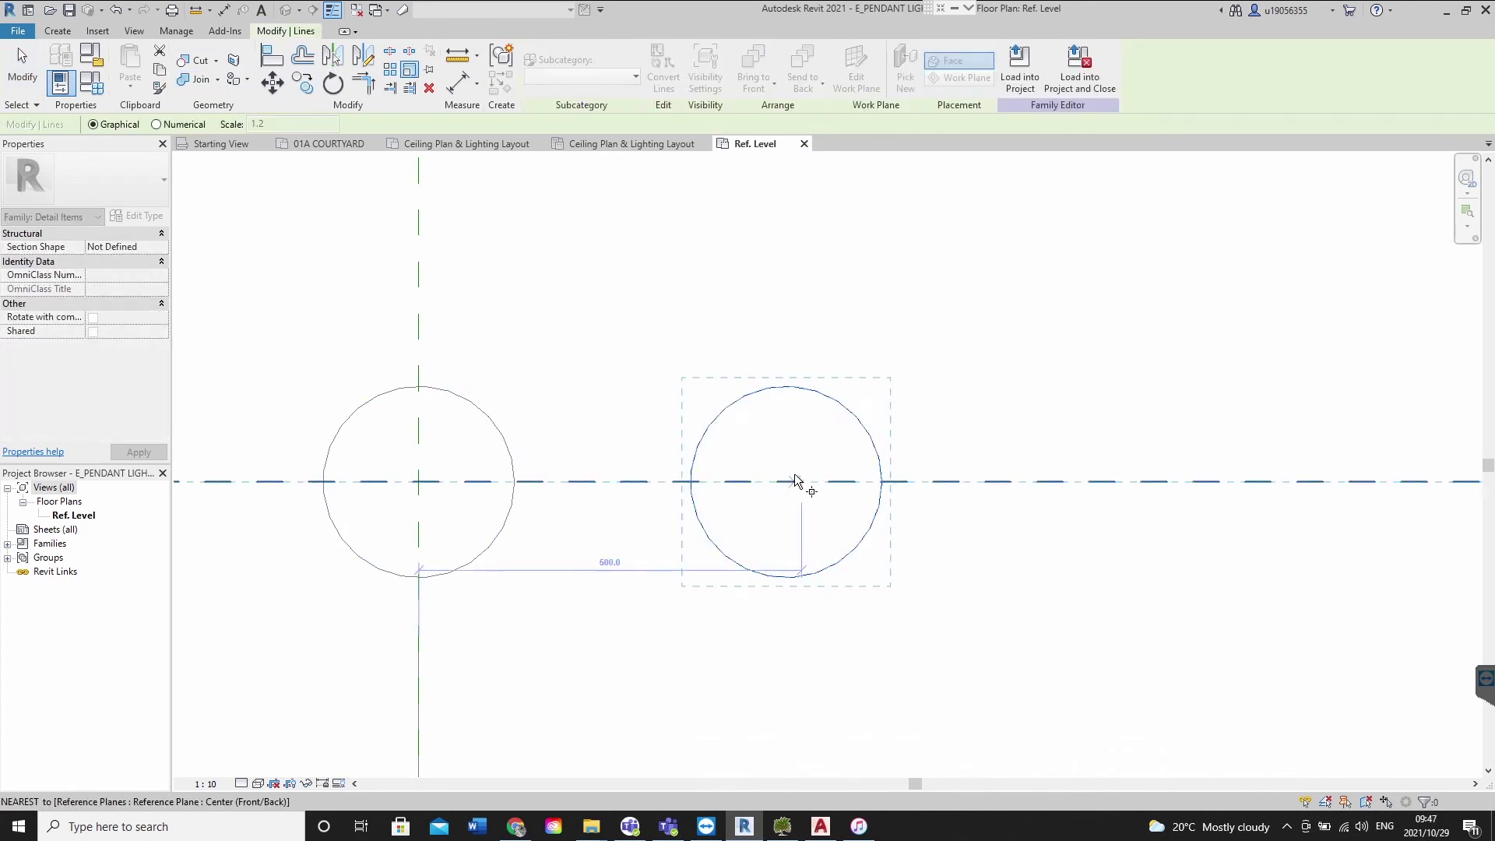
click(157, 124)
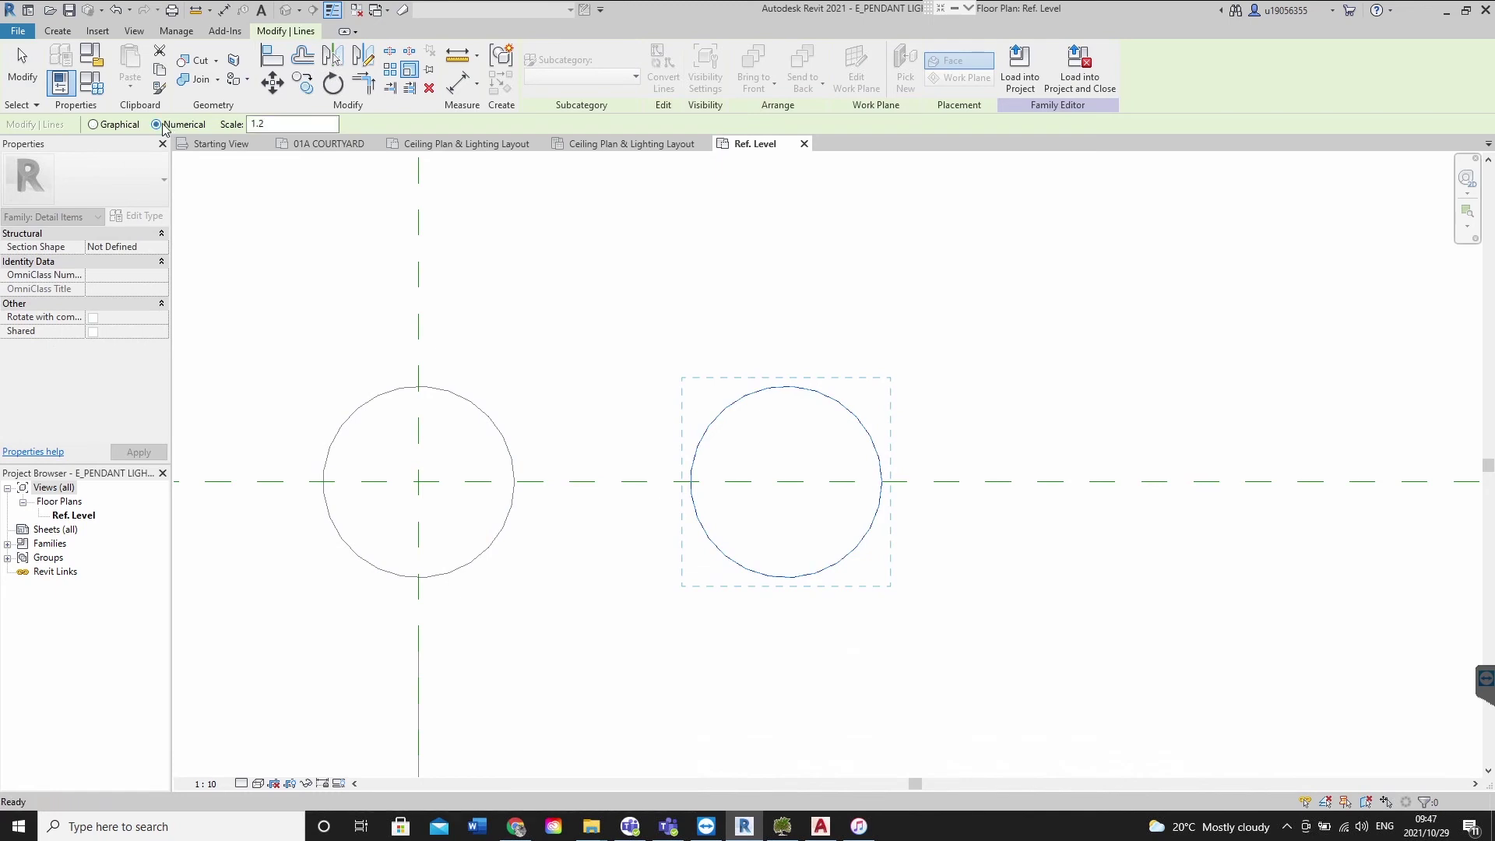
click(273, 127)
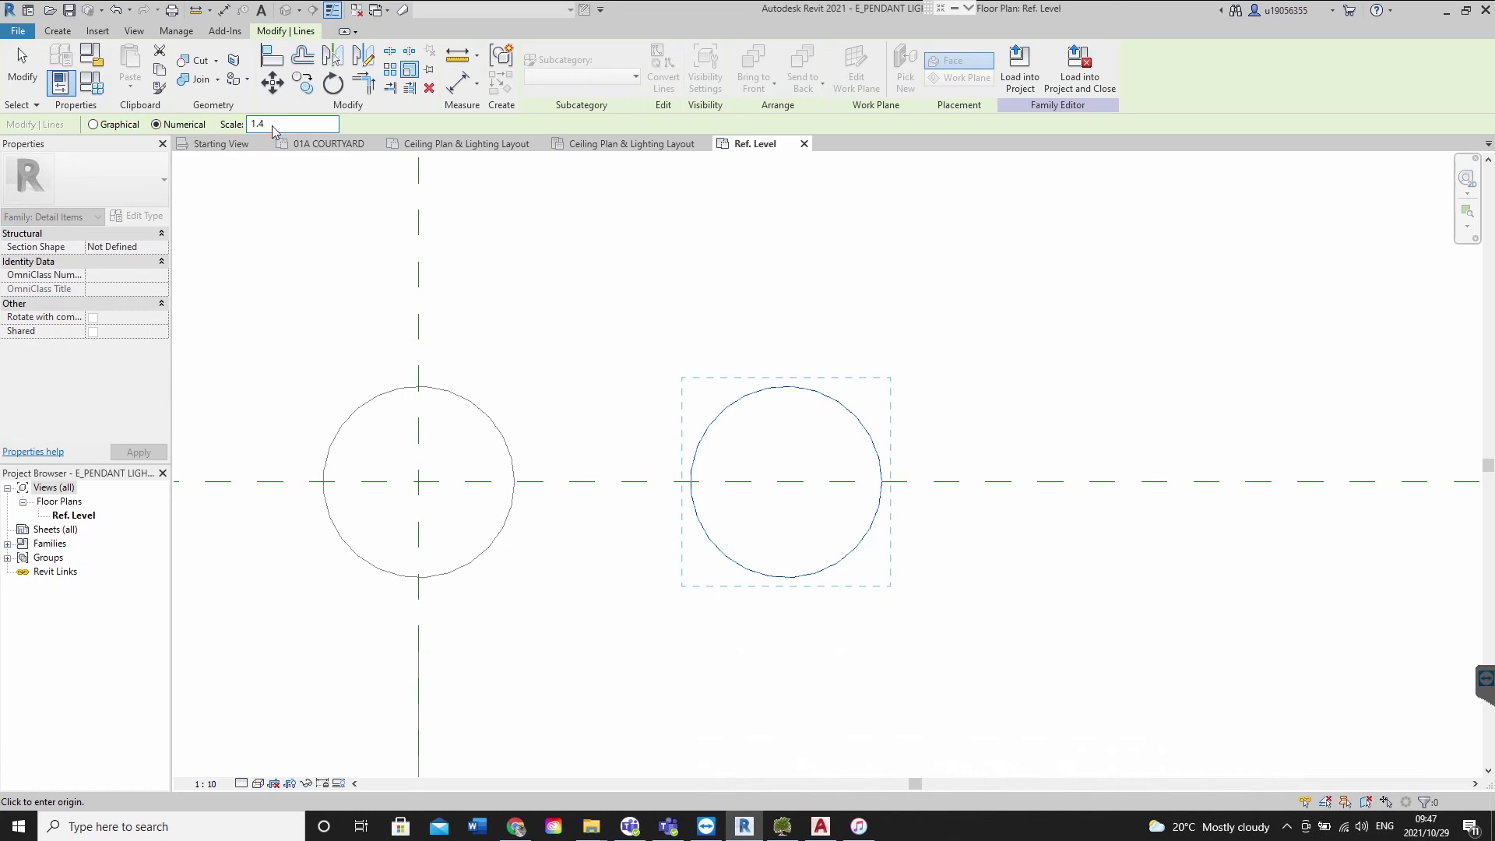
click(785, 481)
click(903, 509)
click(894, 504)
Compare the original circle at the intersection with the enlarged copy, checking the radius of the original
scroll(932, 574, down, 4)
click(918, 574)
middle_drag(917, 573, 847, 582)
click(789, 537)
click(614, 522)
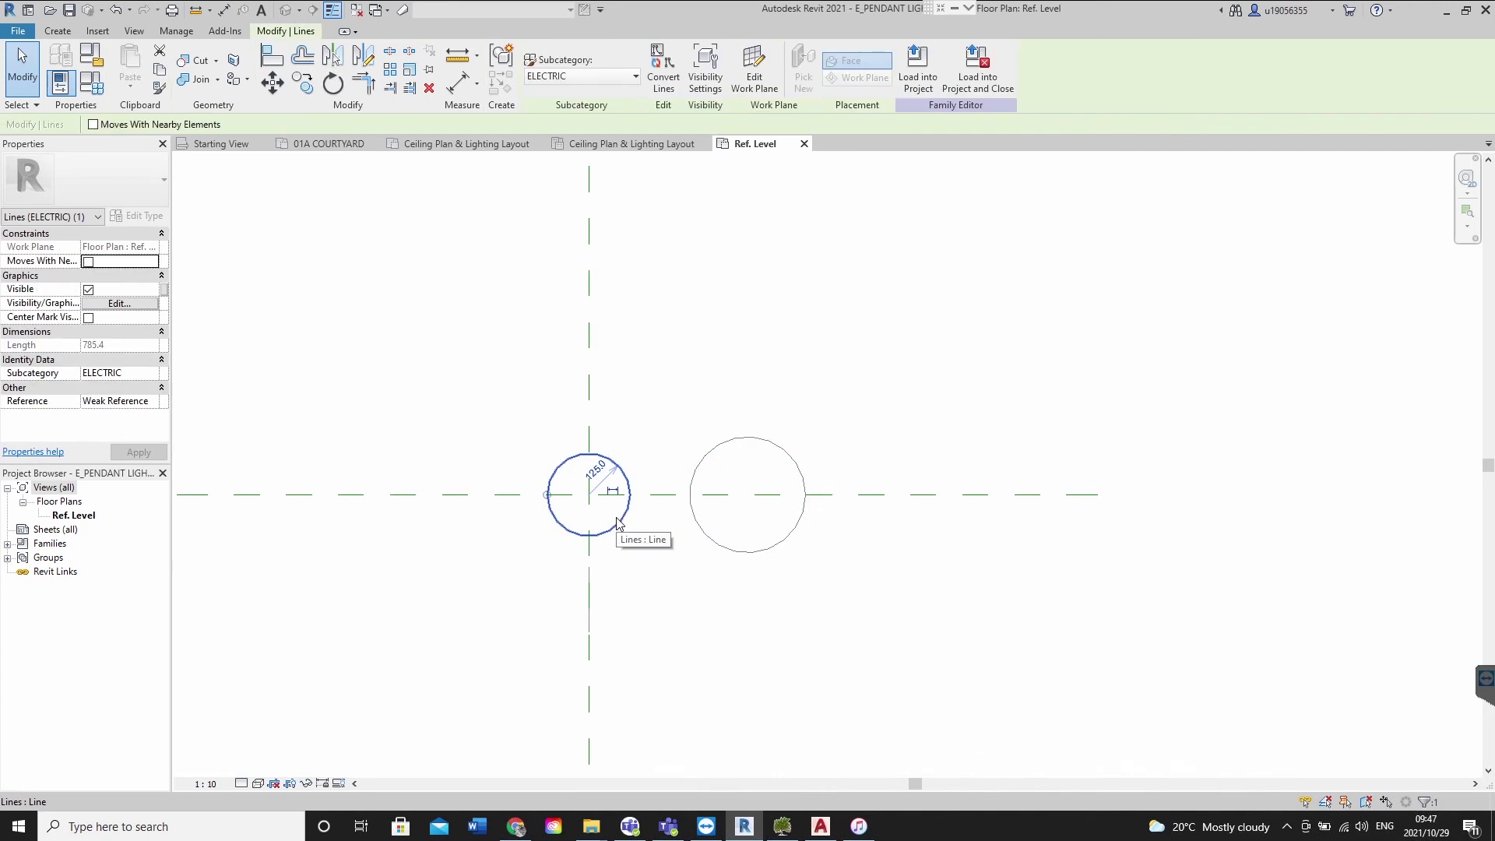
click(801, 568)
middle_drag(801, 568, 710, 545)
scroll(711, 544, up, 2)
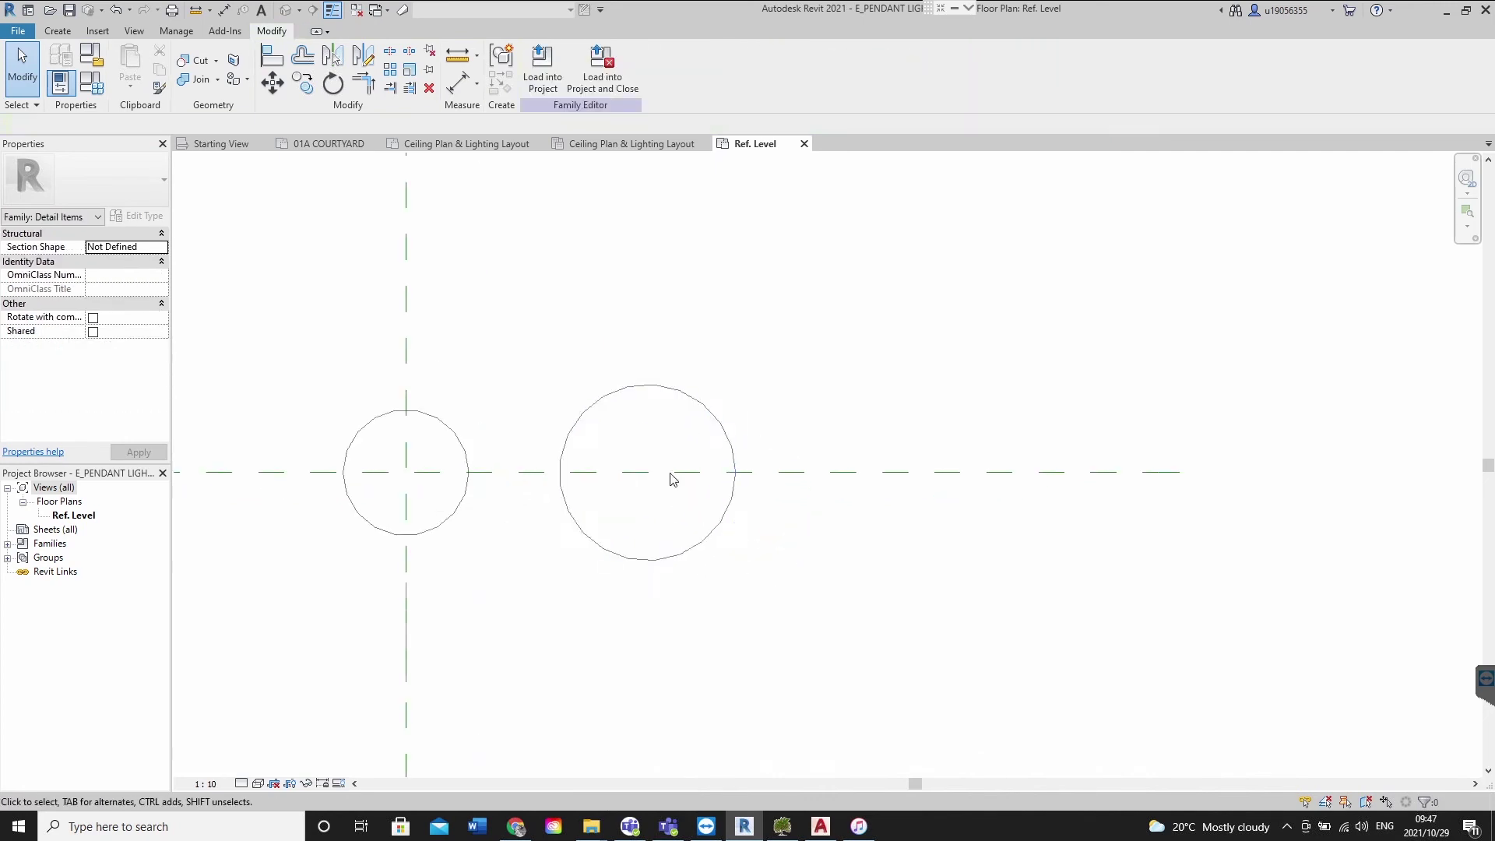
Create a detail group named 50 from the small circle at the reference plane intersection
drag(255, 274, 569, 589)
click(502, 57)
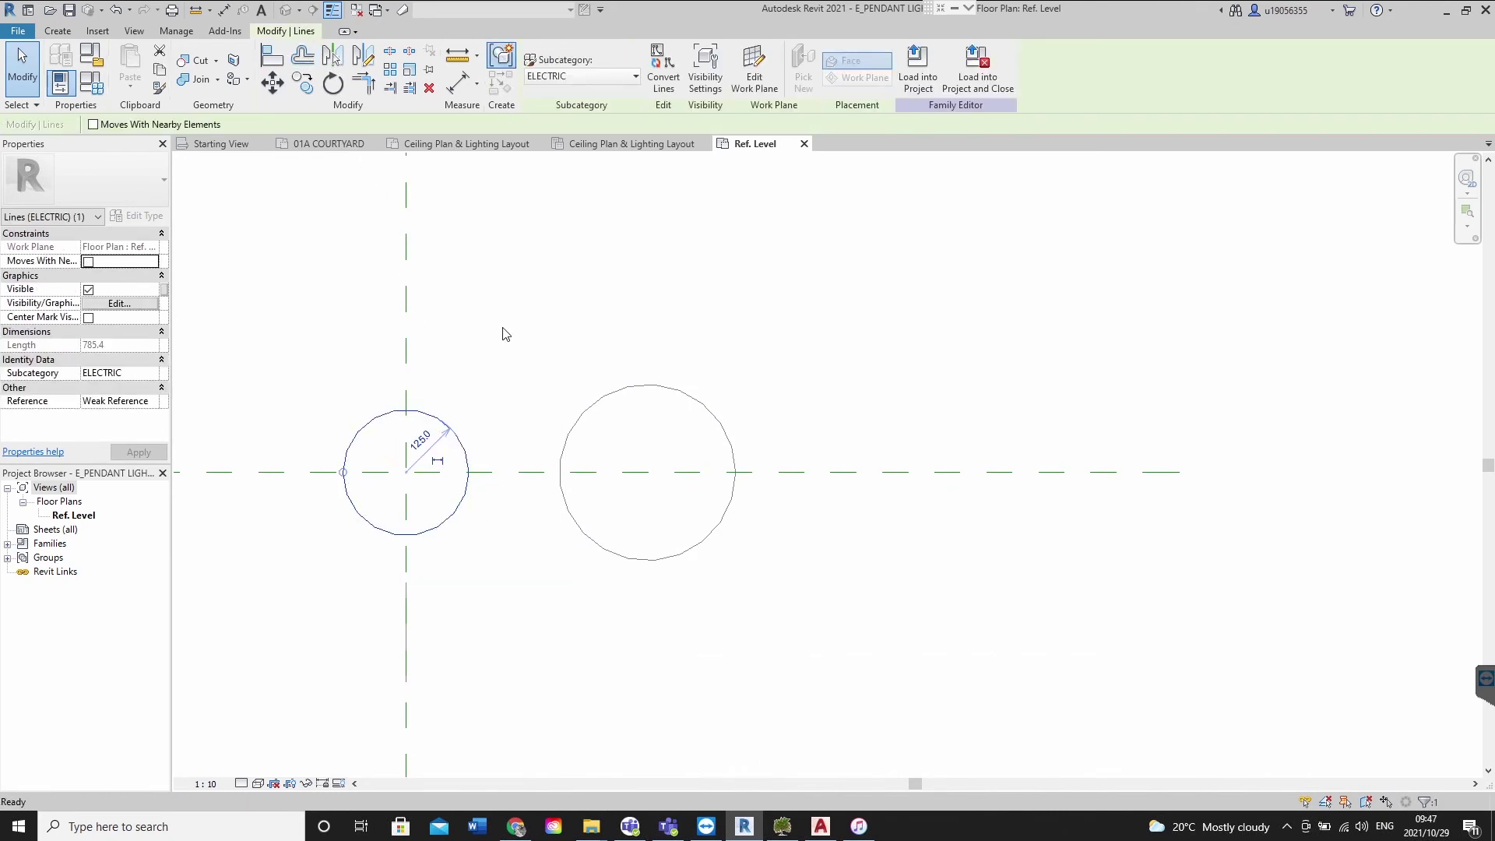
text(50)
key(Return)
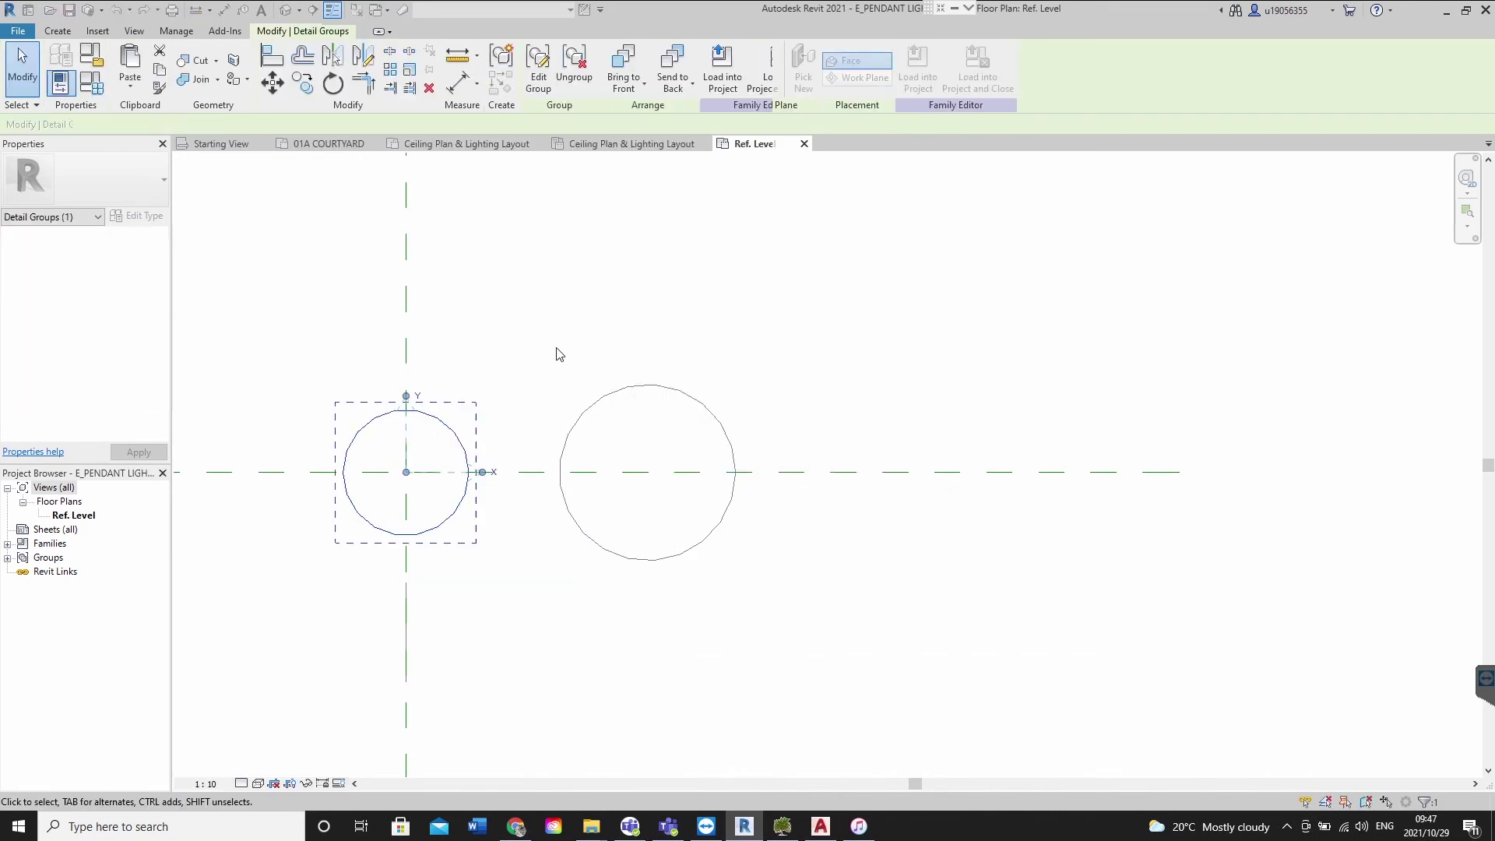
drag(900, 732, 758, 479)
drag(521, 324, 559, 359)
Rename the small circle's detail group type to 100
drag(282, 336, 522, 616)
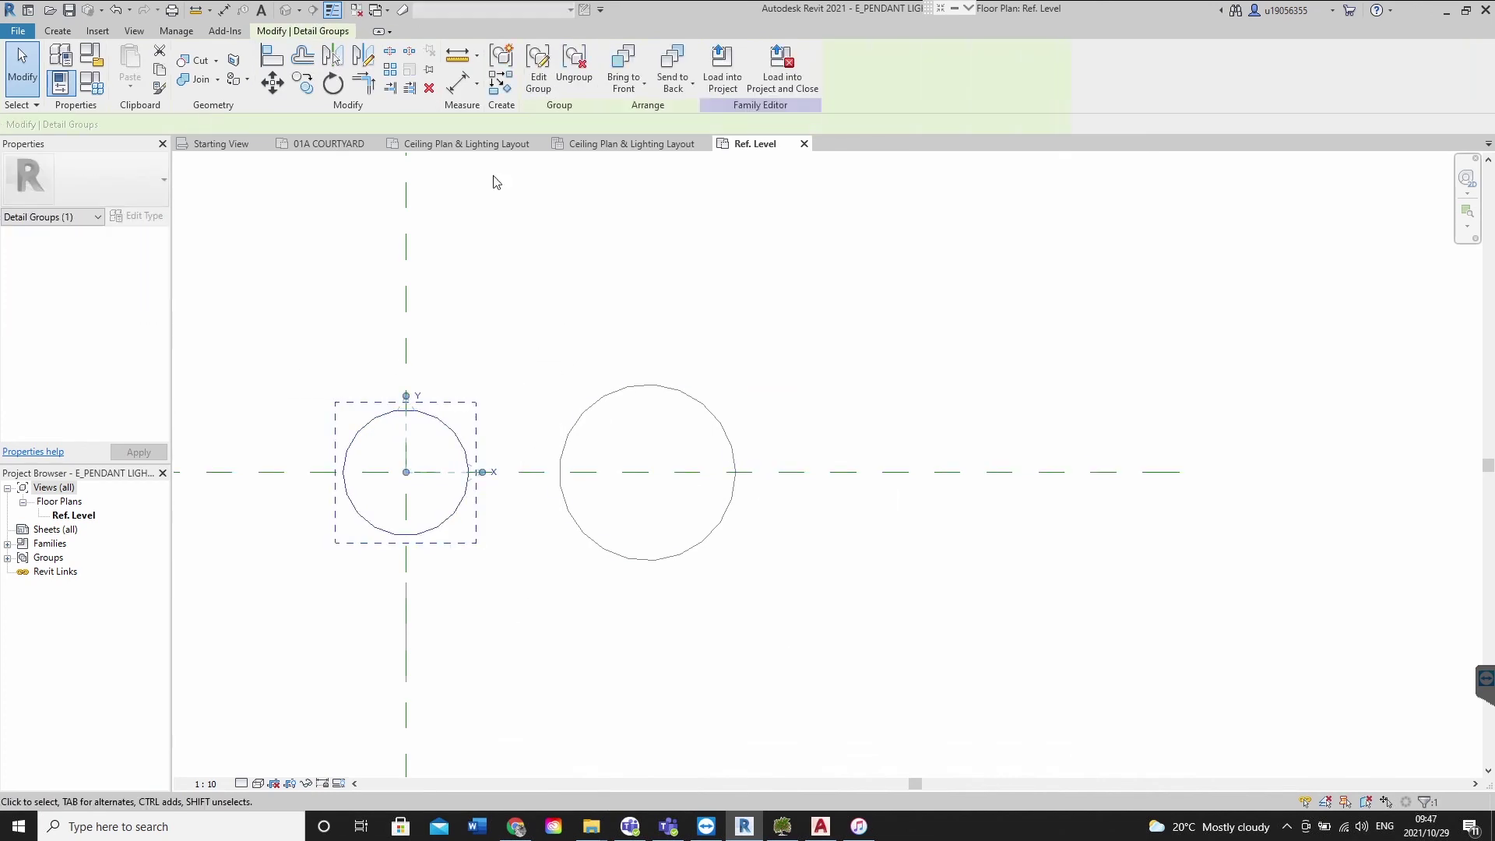
click(142, 215)
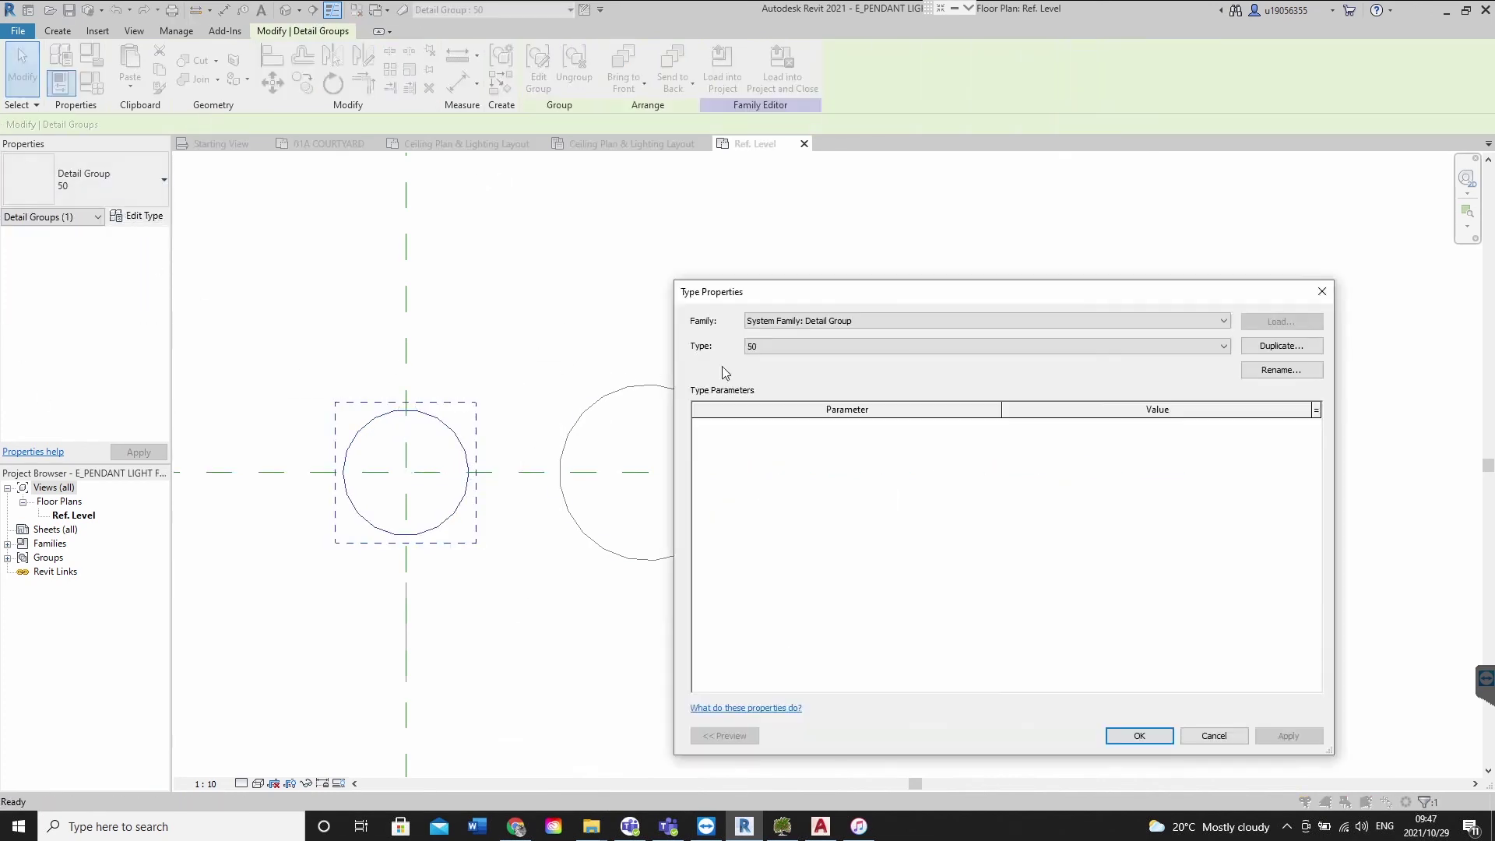
click(1257, 366)
text(100)
key(Return)
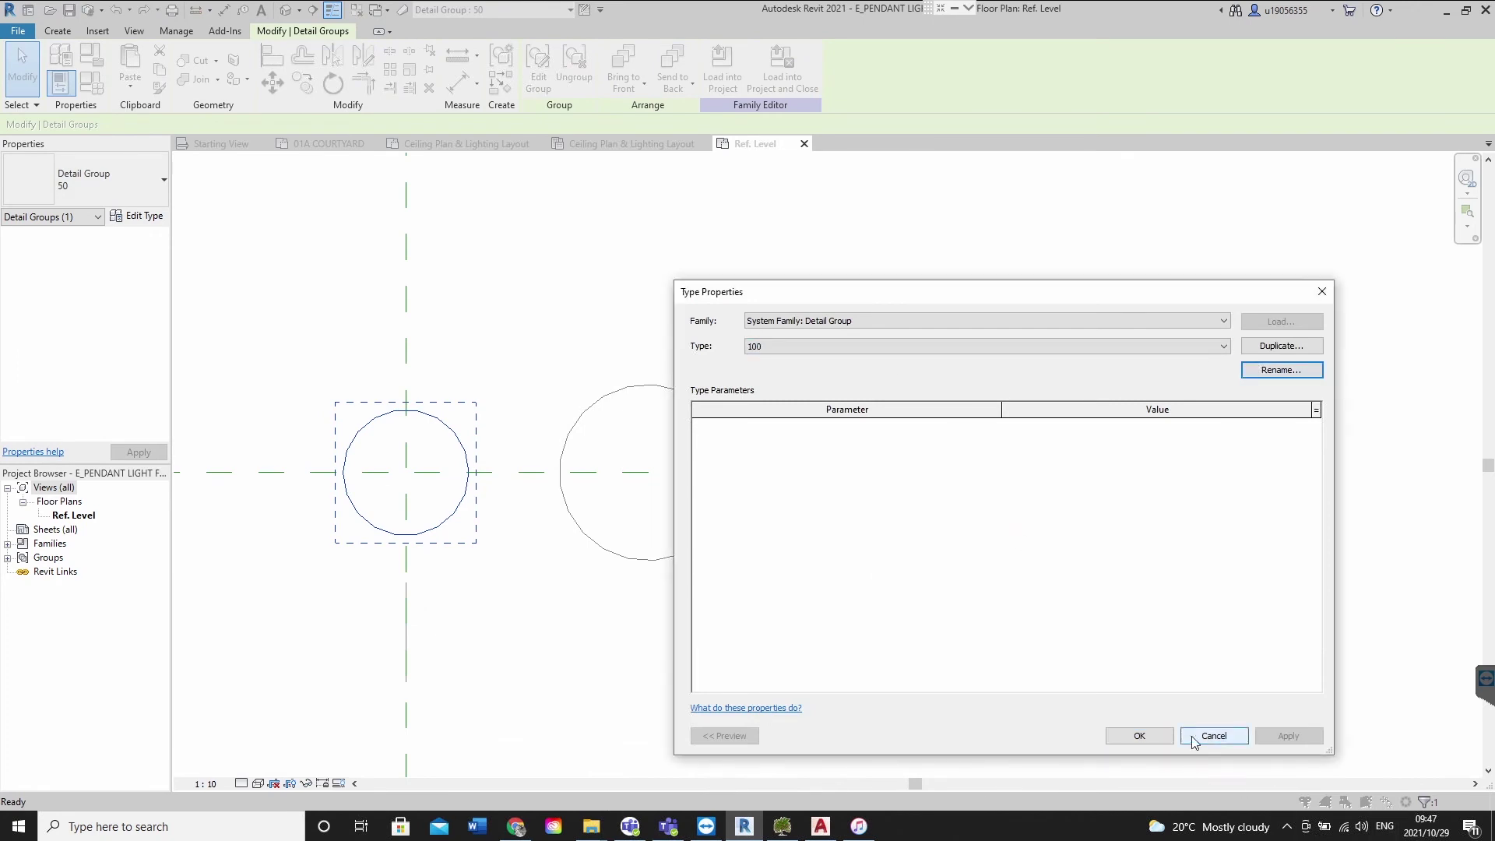
click(1138, 736)
Create a detail group named 50 from the larger circle
click(708, 539)
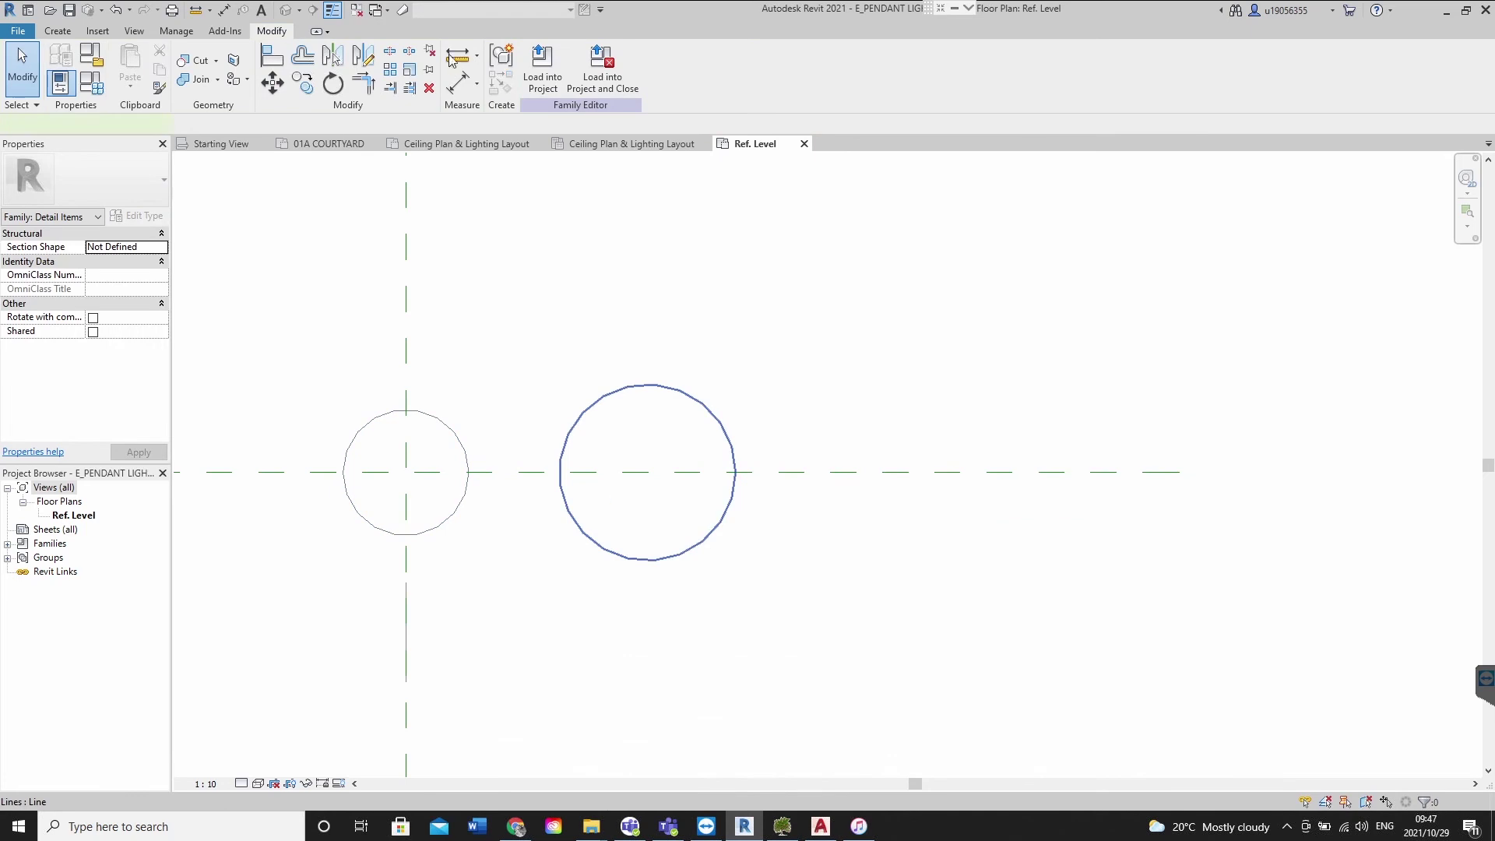
click(501, 56)
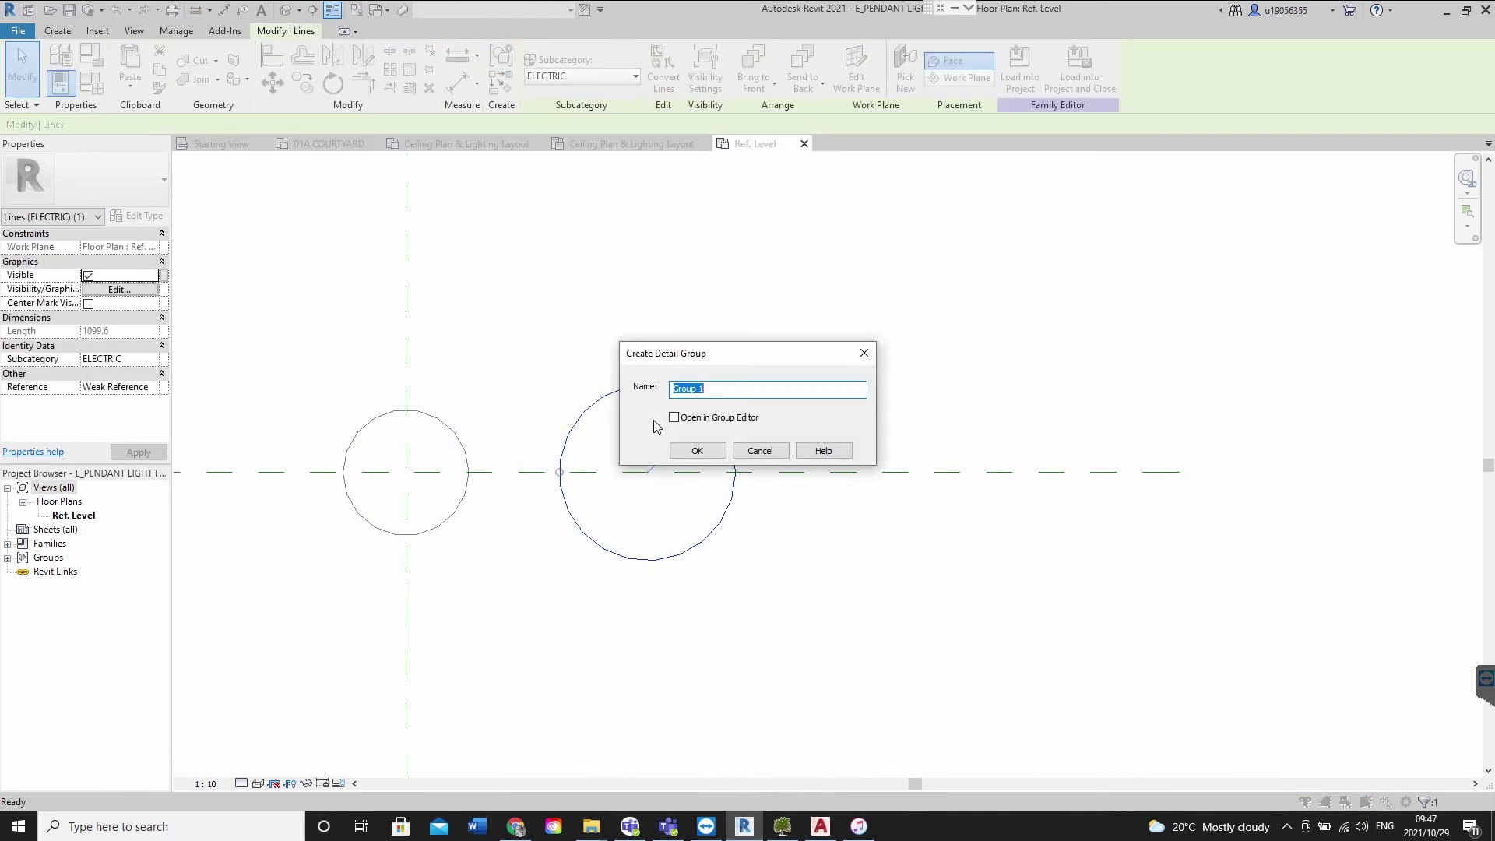
text(50)
key(Return)
click(507, 464)
click(468, 448)
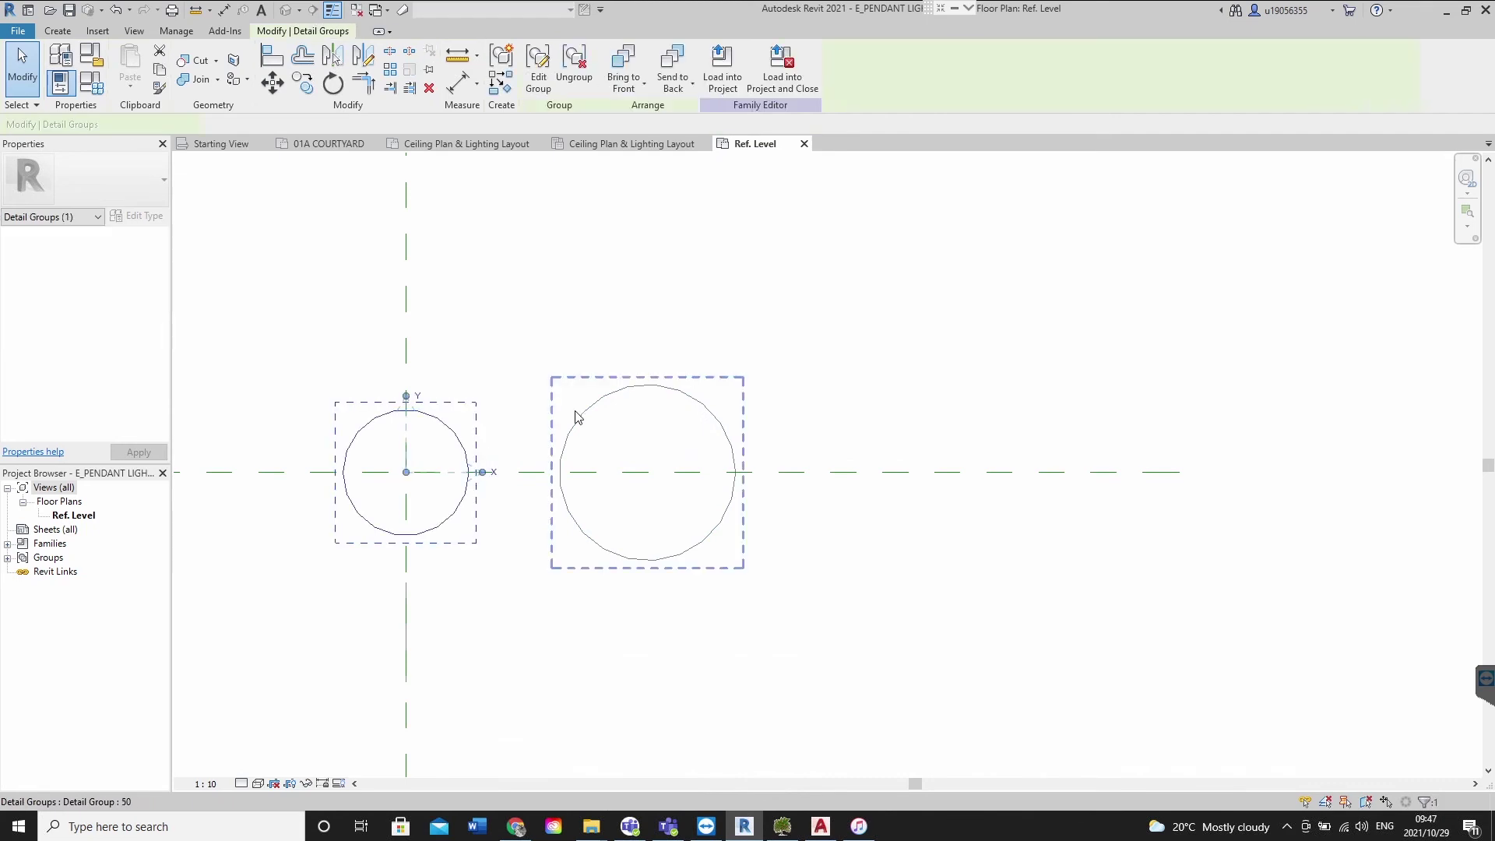
key(Escape)
Edit detail group 50, associate its circle's Visible property with the family parameter 50, and finish the group
click(579, 415)
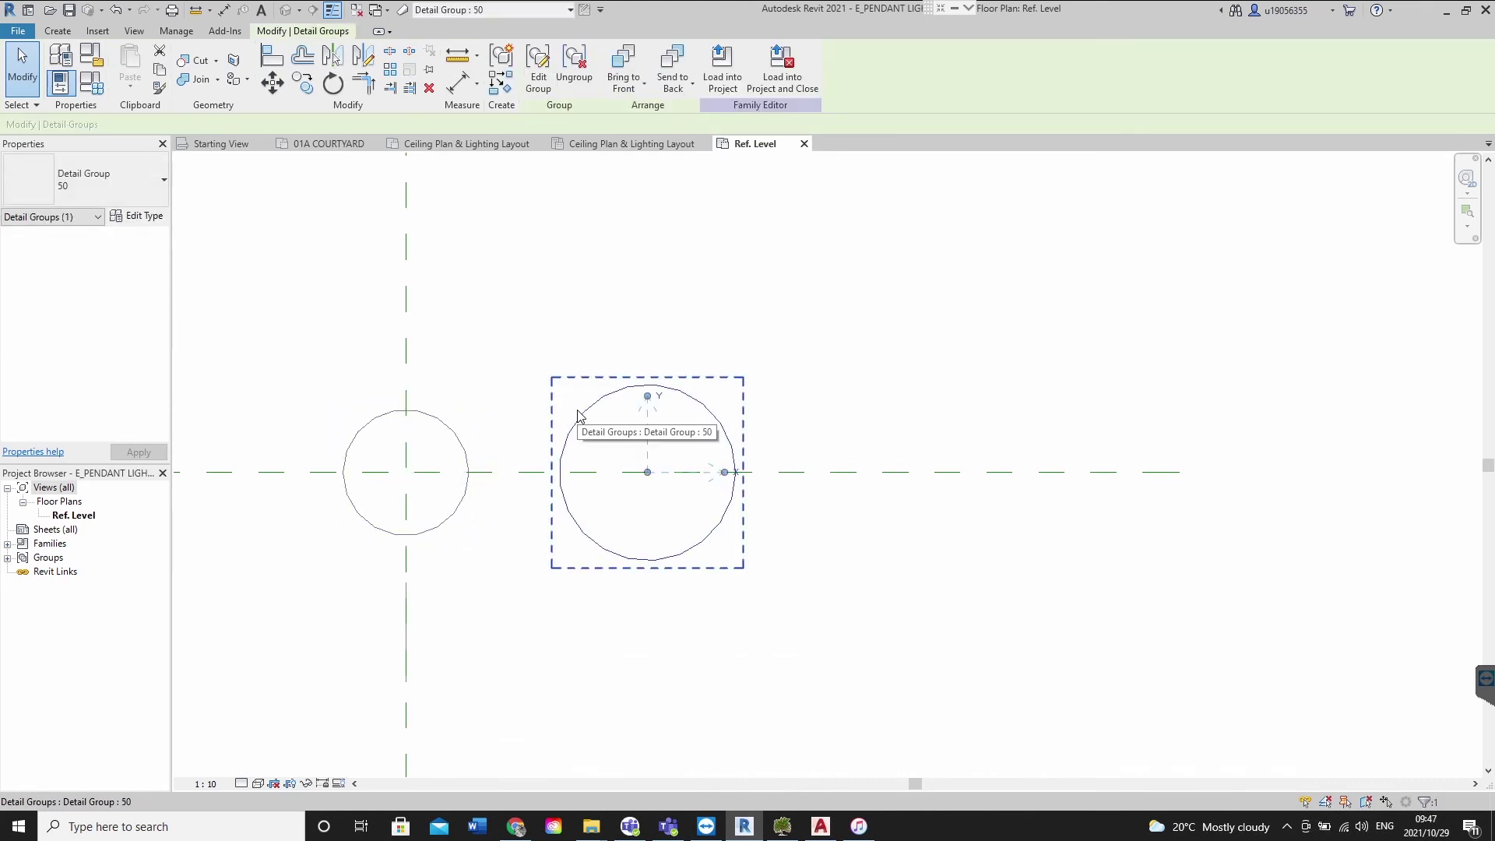
double_click(579, 415)
drag(528, 355, 898, 714)
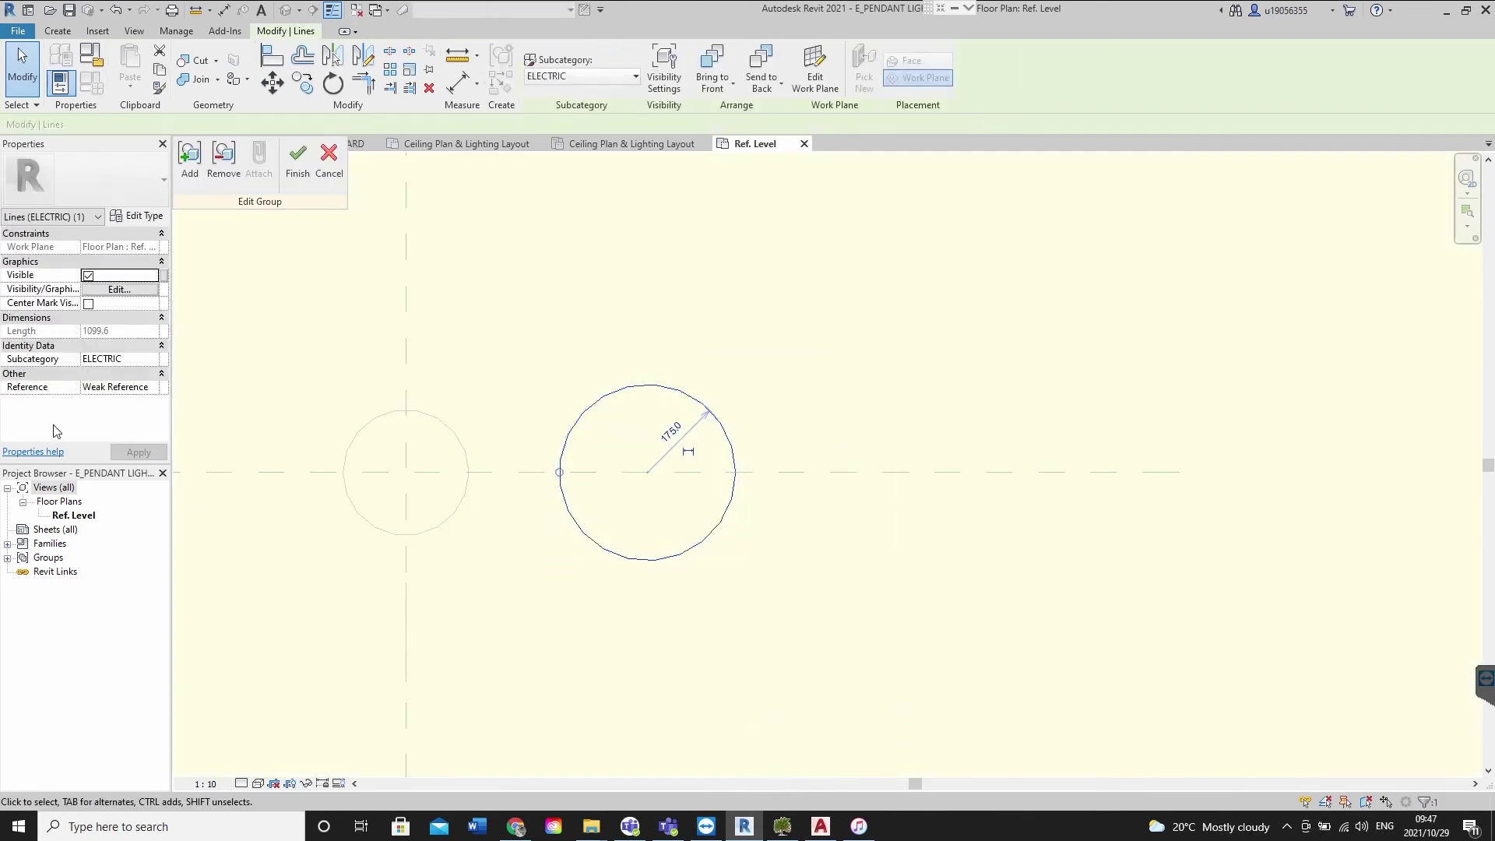
click(161, 277)
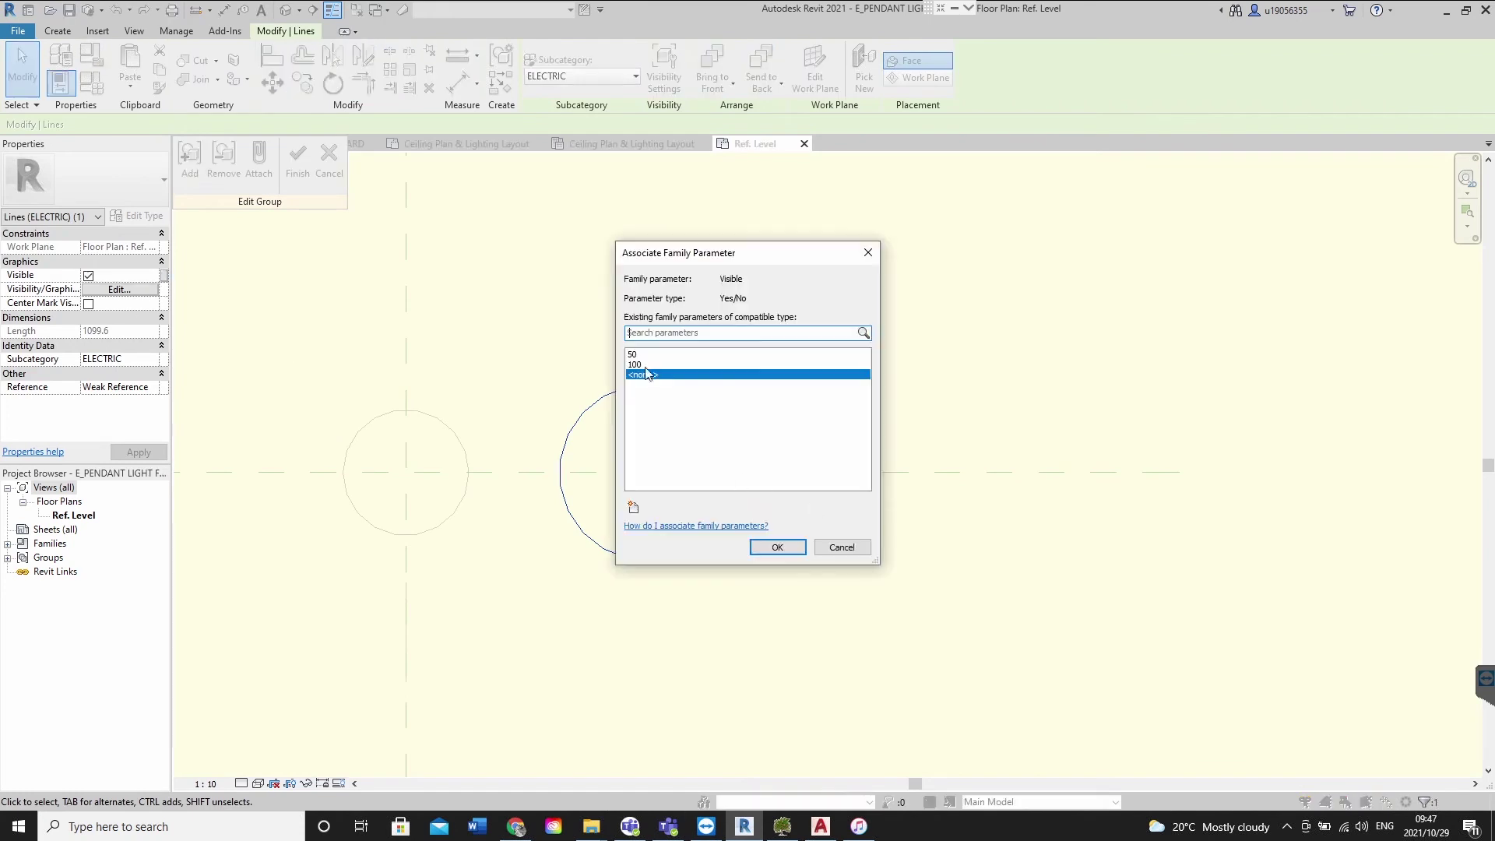
click(638, 364)
click(636, 354)
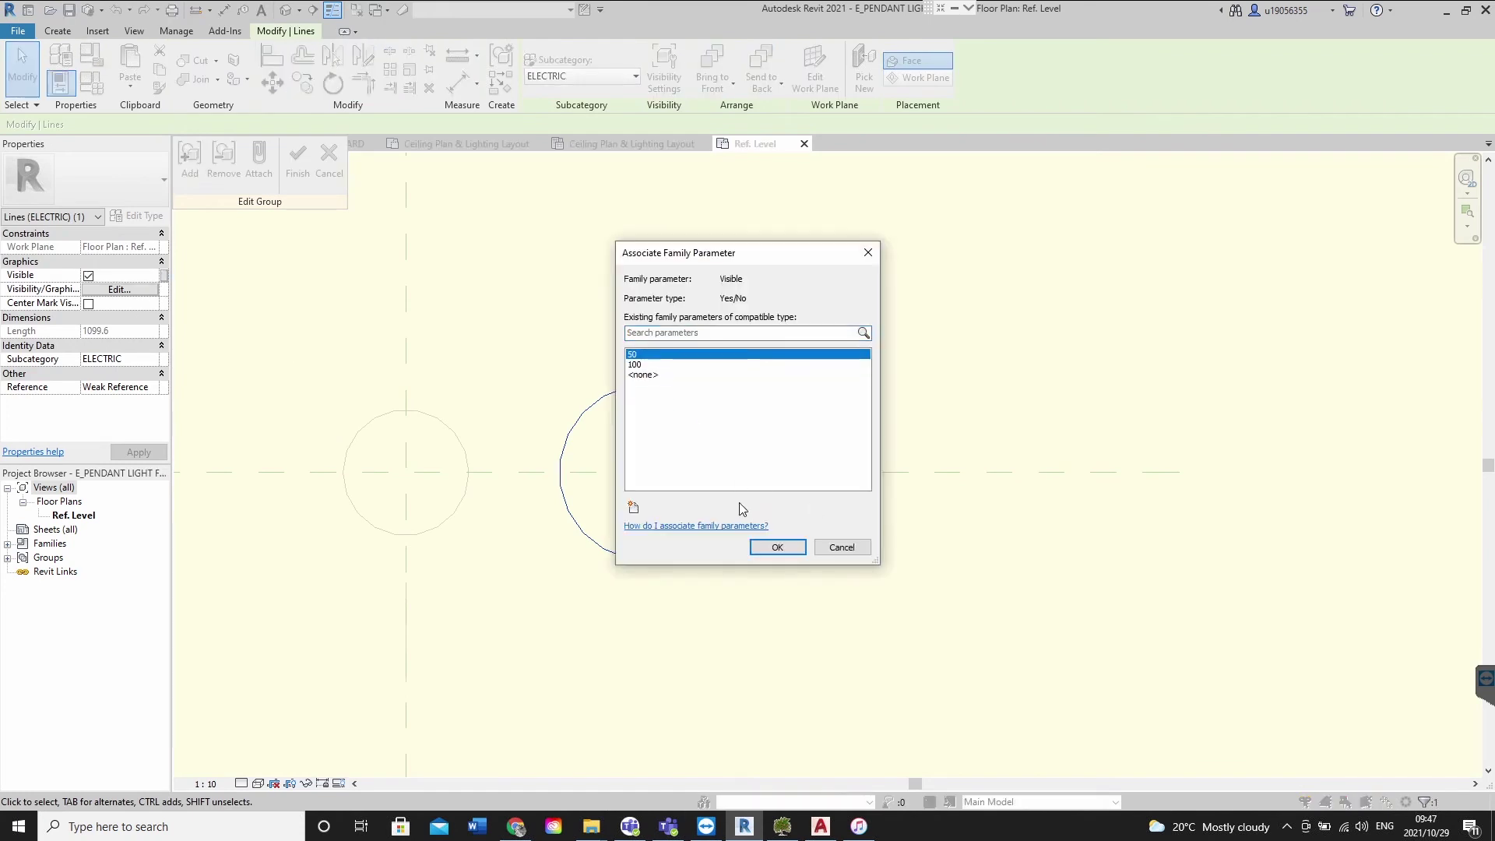
click(779, 546)
click(628, 597)
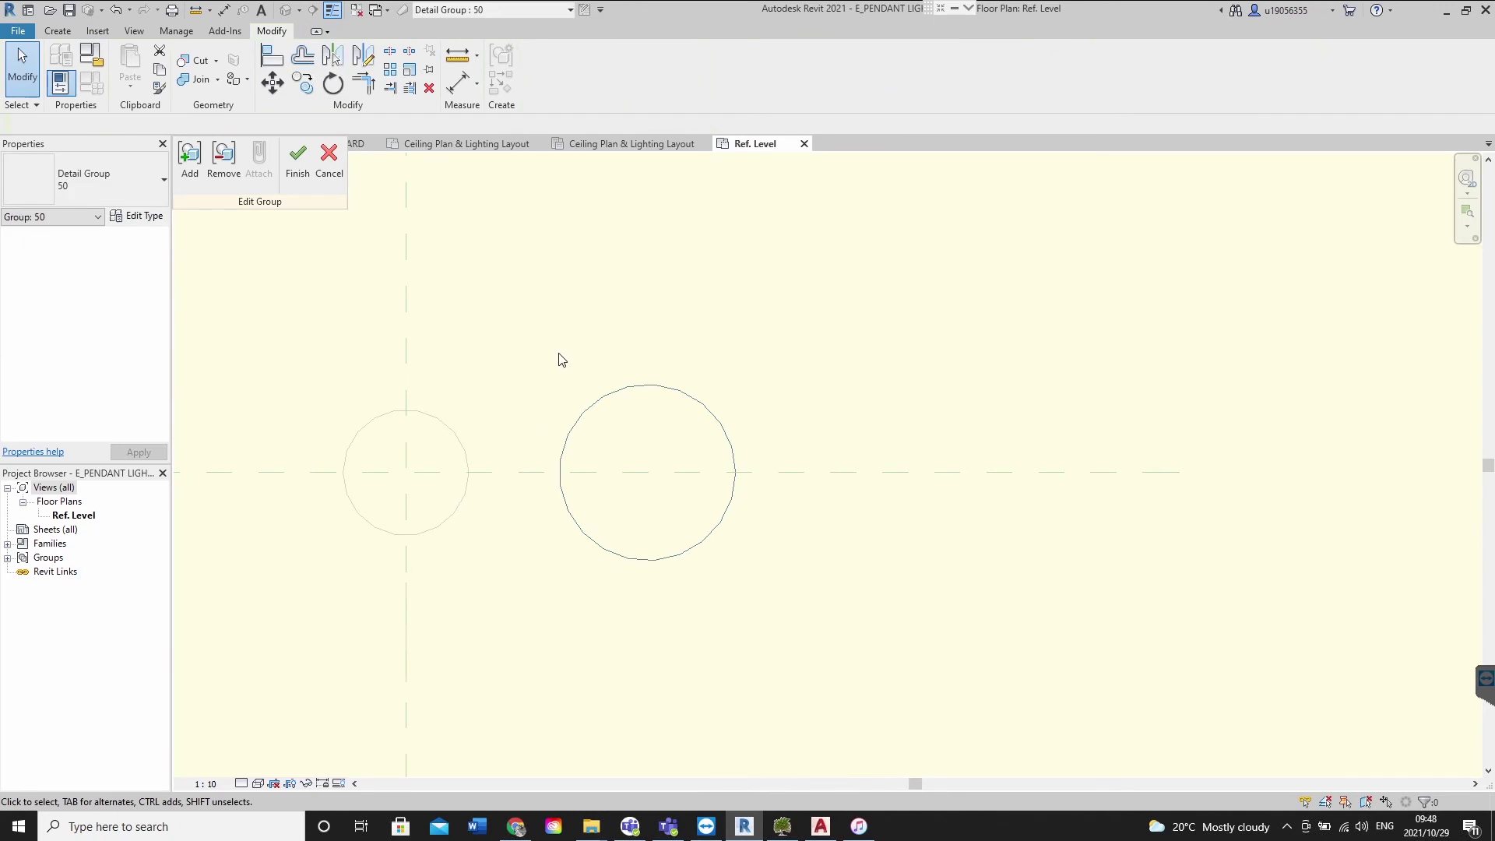
click(297, 158)
click(644, 388)
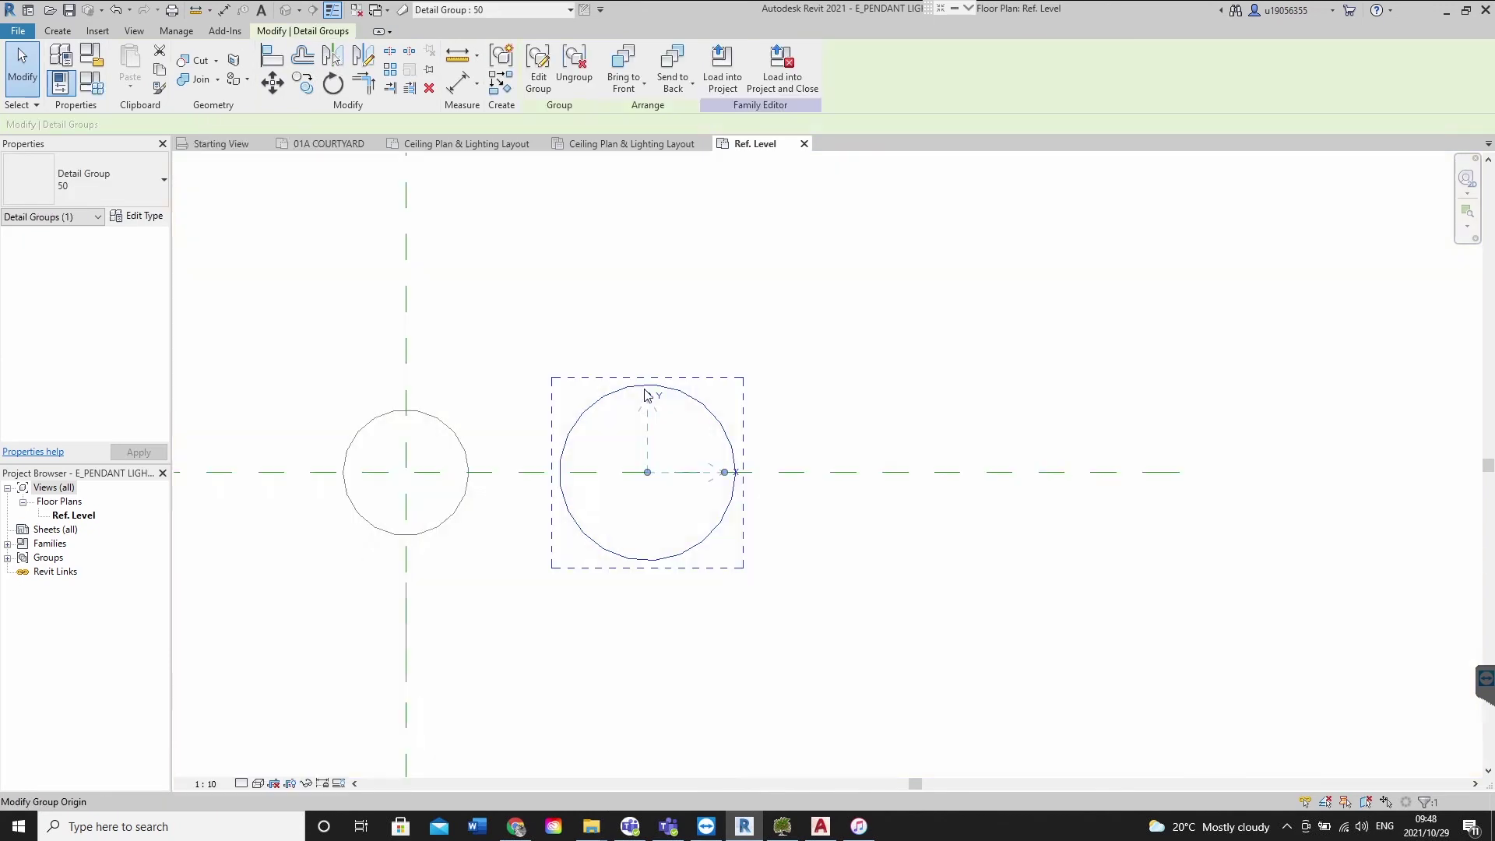
Edit detail group 100, associate its circle's Visible property with the family parameter 100, and finish the group
click(451, 427)
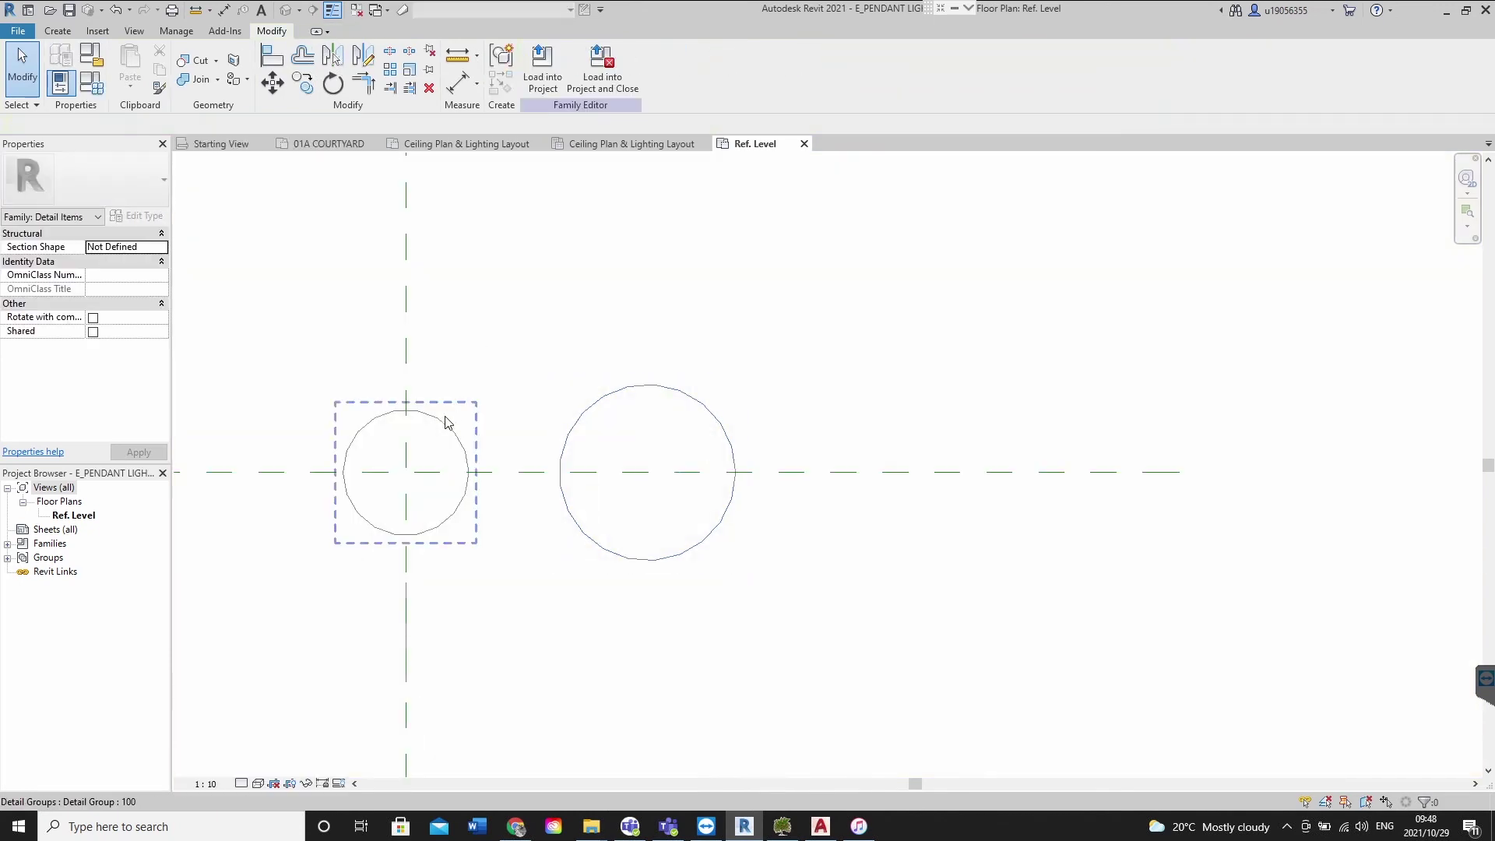
double_click(411, 413)
drag(267, 354, 562, 635)
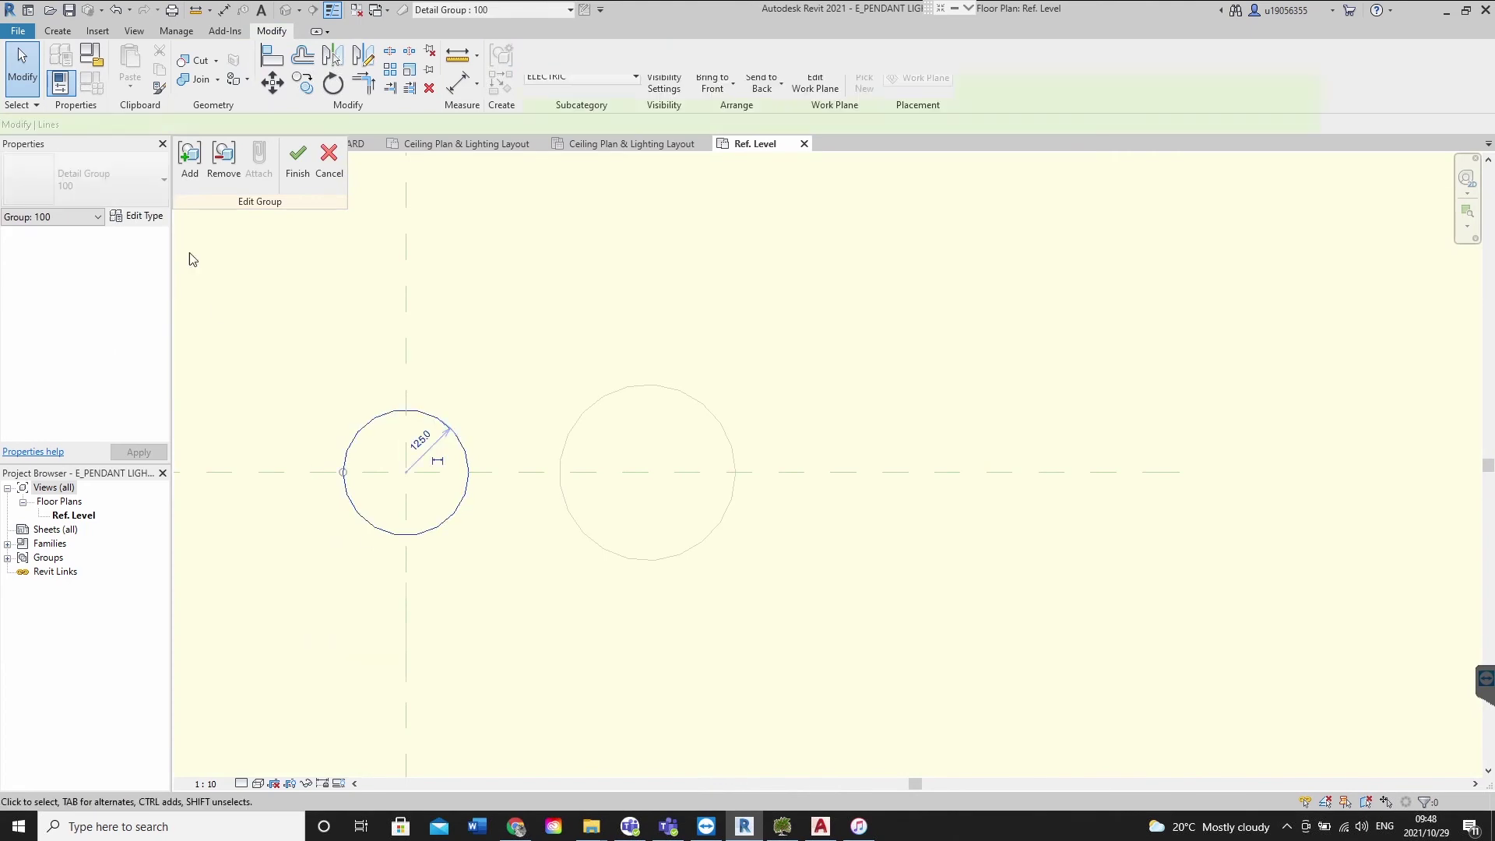
click(164, 276)
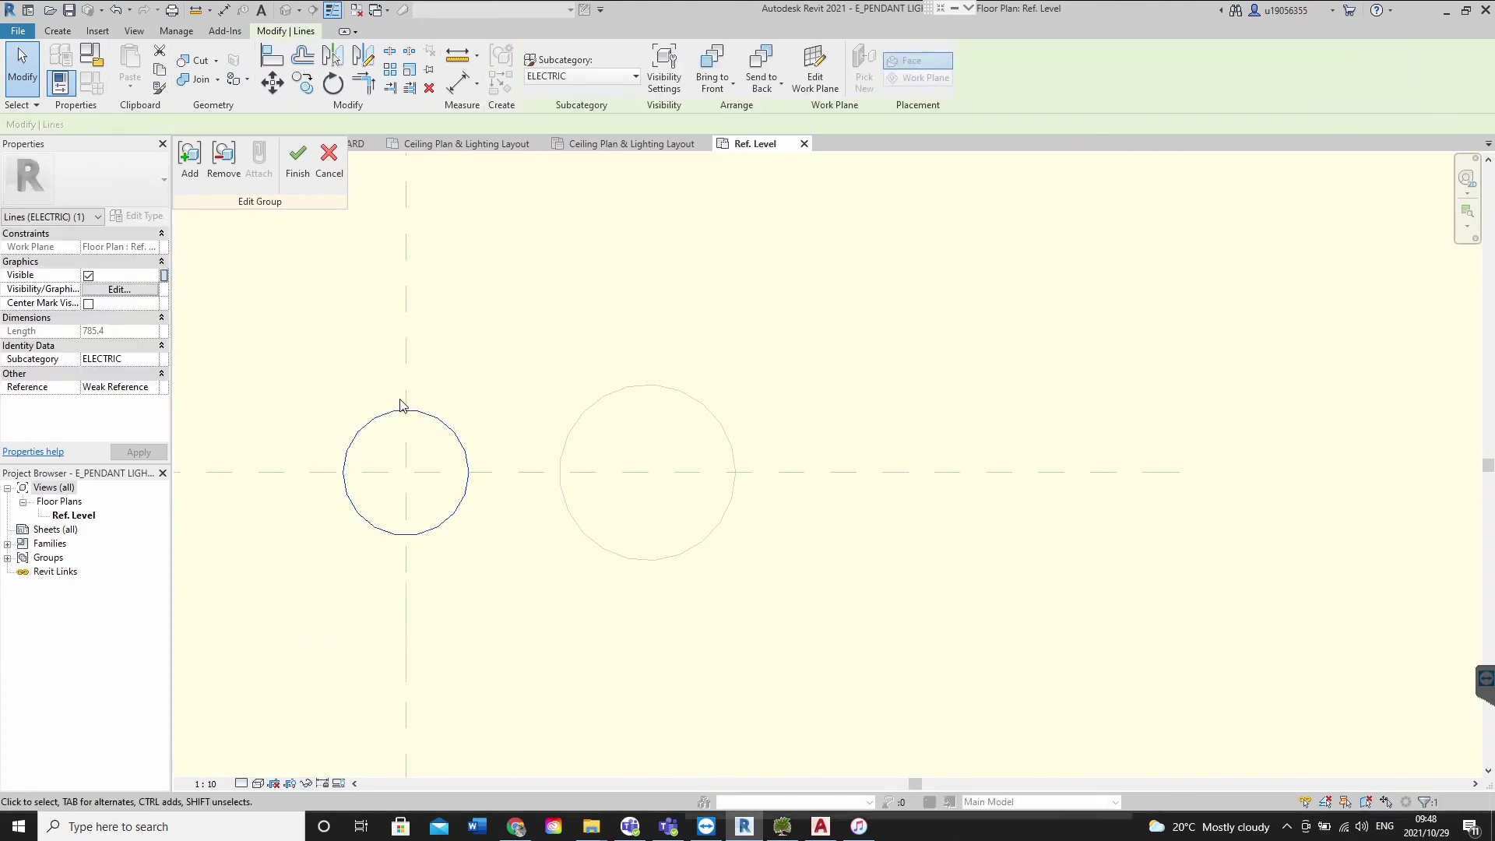
click(637, 365)
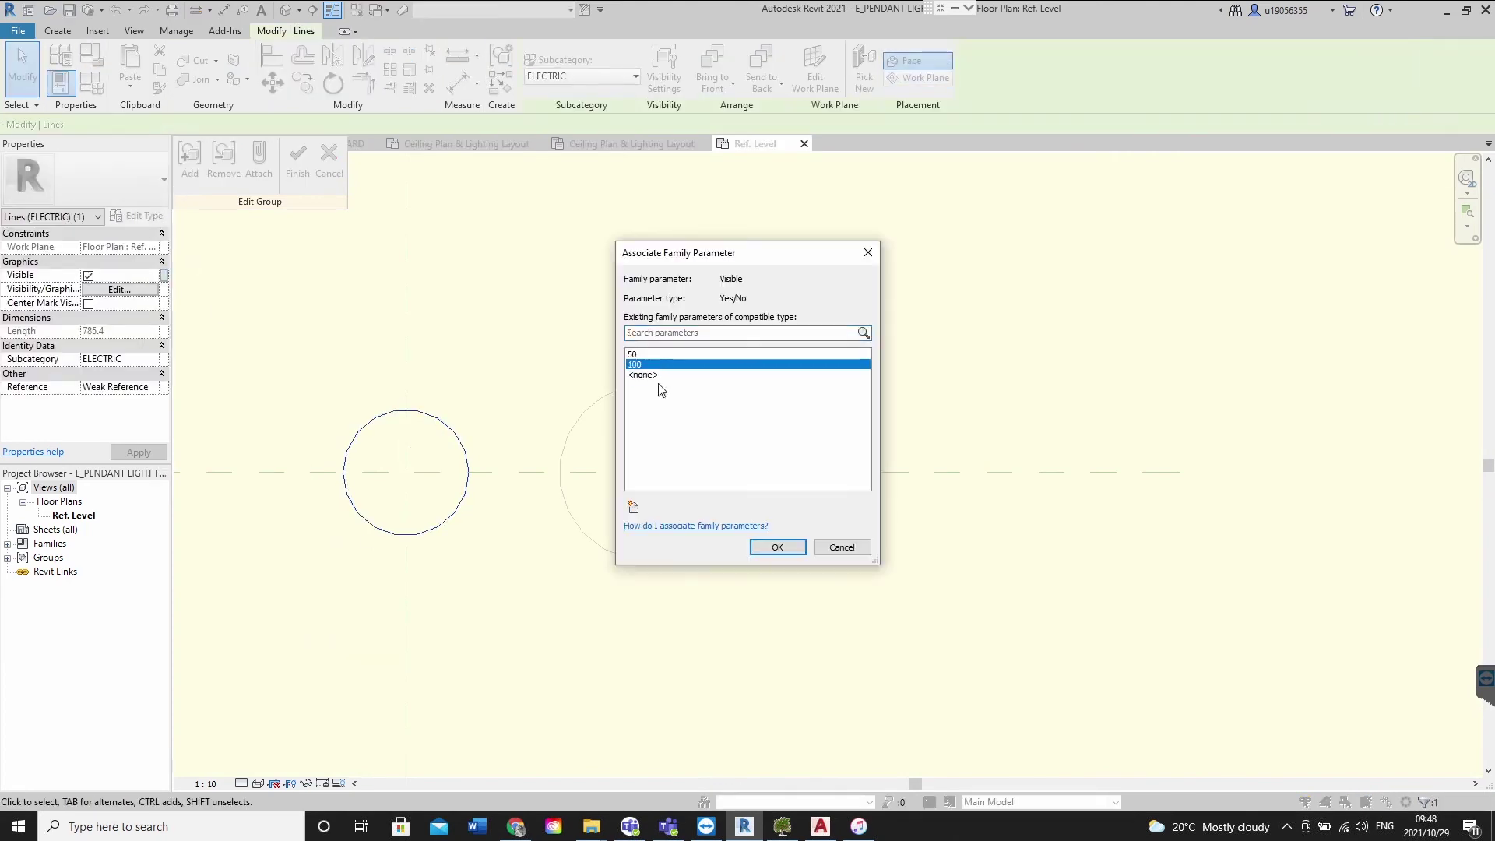
click(777, 547)
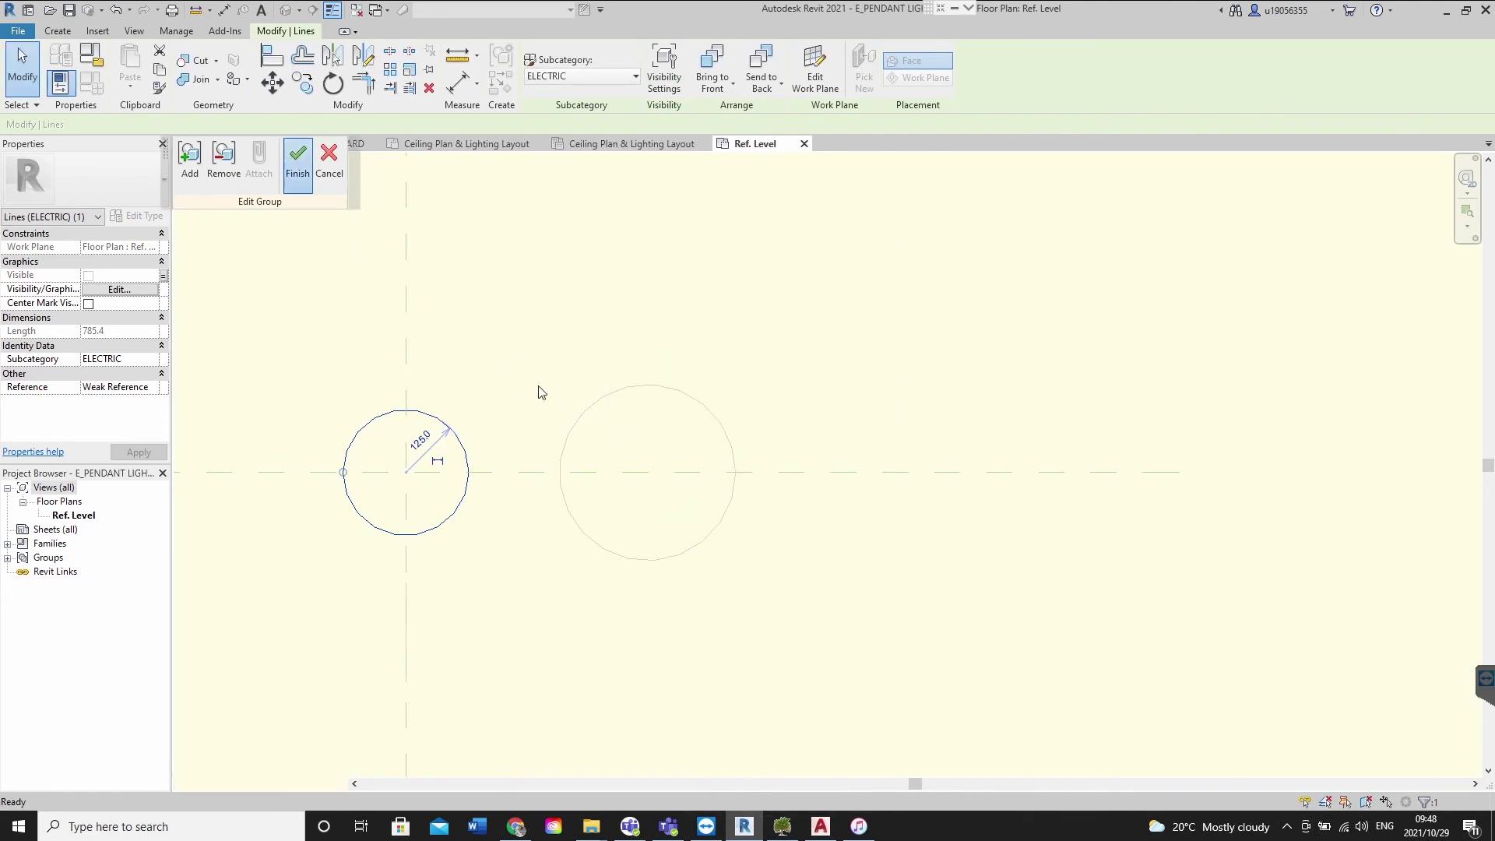
Move detail group 50 by its circle's centre onto the reference plane intersection, concentric with the smaller circle
click(594, 405)
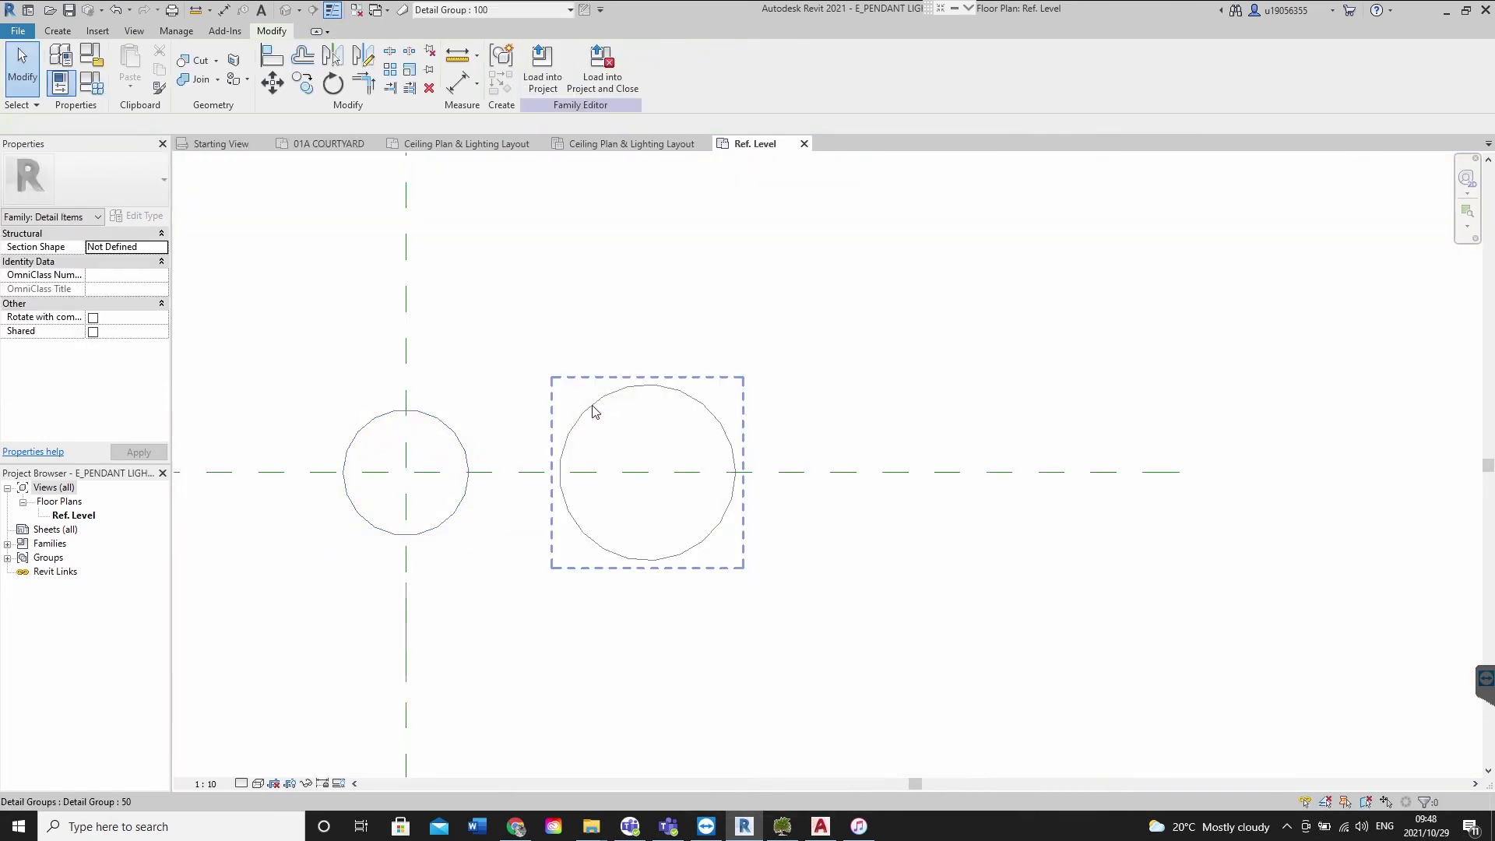
click(647, 472)
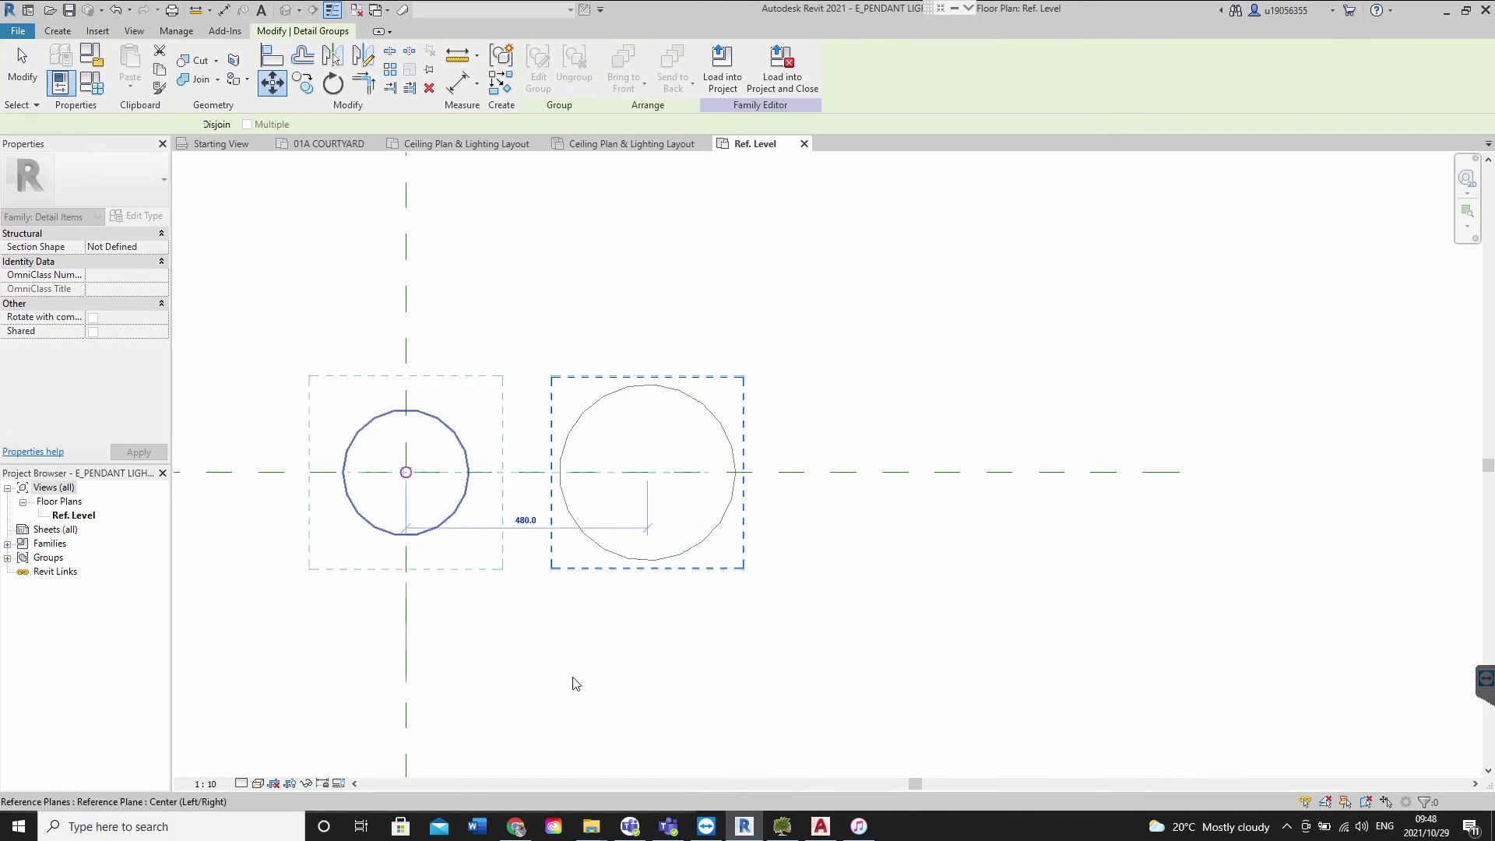
click(572, 680)
key(Escape)
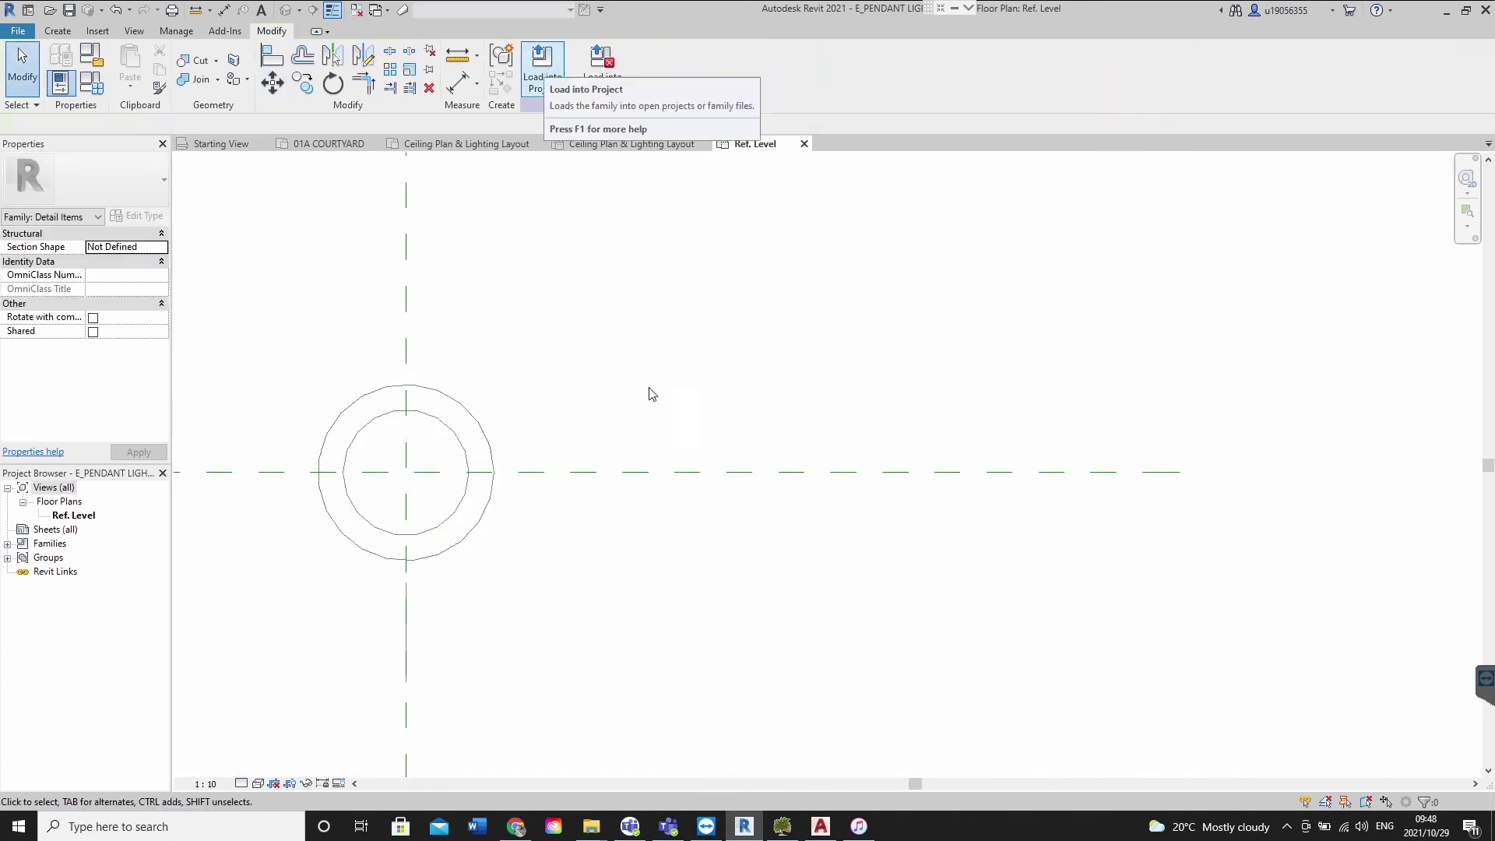
Load the pendant family into the project and place an S_100 instance in the Public Makerspace of the floor plan
click(544, 69)
scroll(536, 484, up, 3)
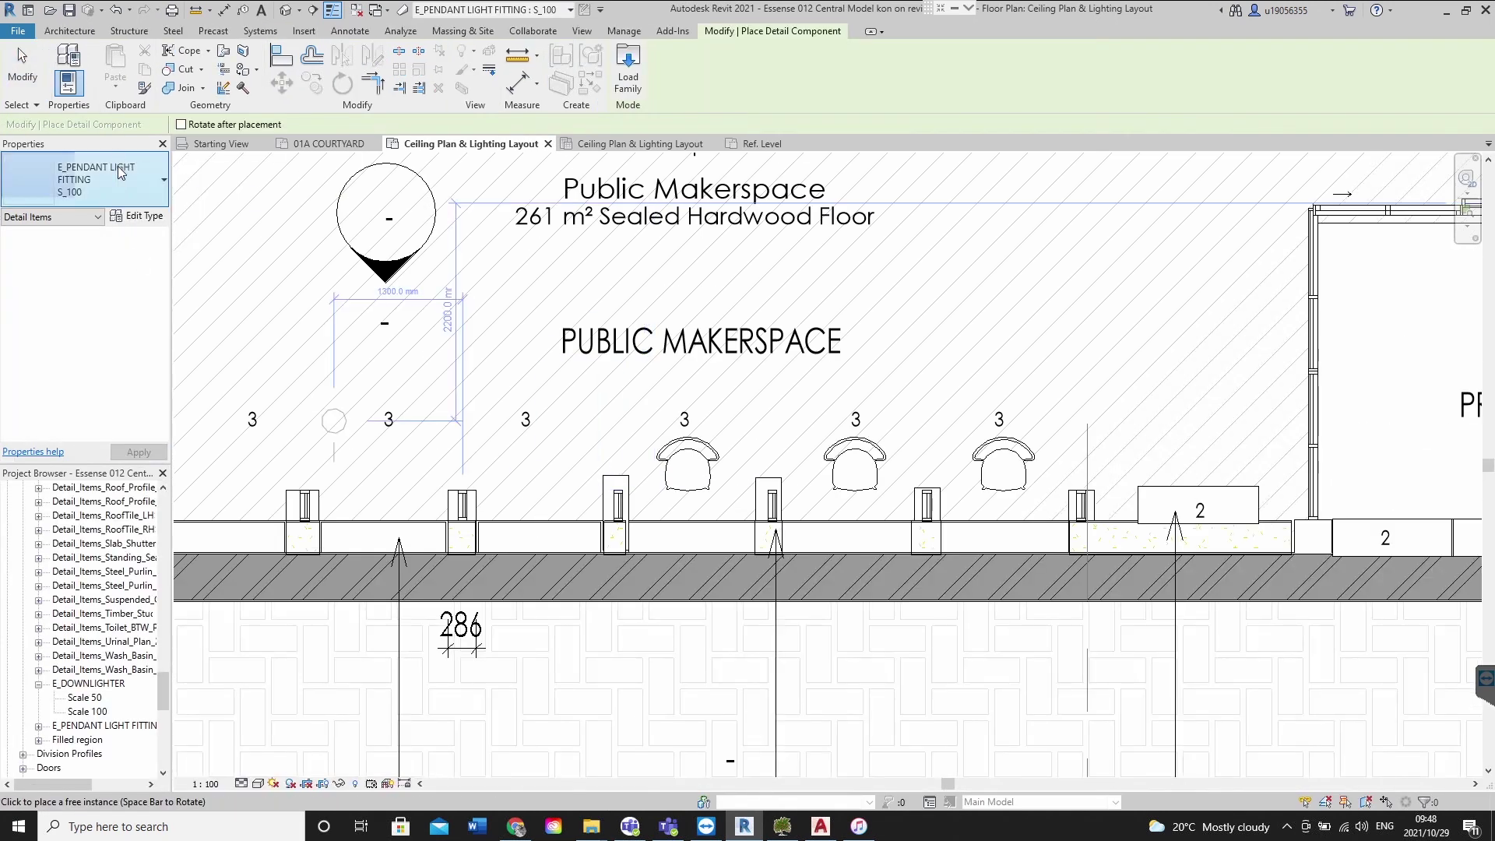
click(119, 170)
scroll(534, 524, up, 4)
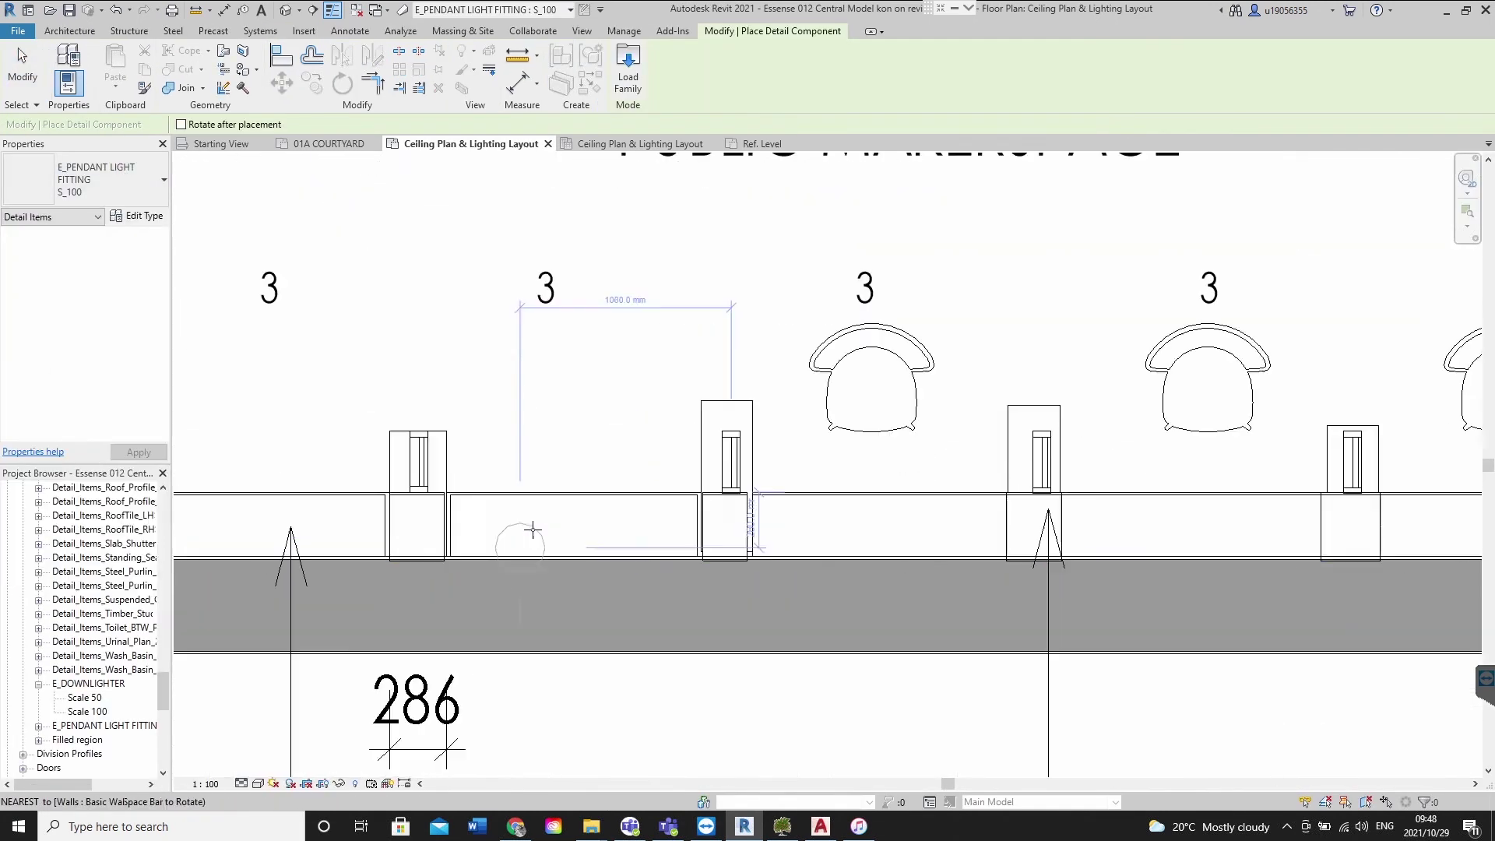
scroll(495, 365, down, 5)
middle_drag(496, 365, 678, 486)
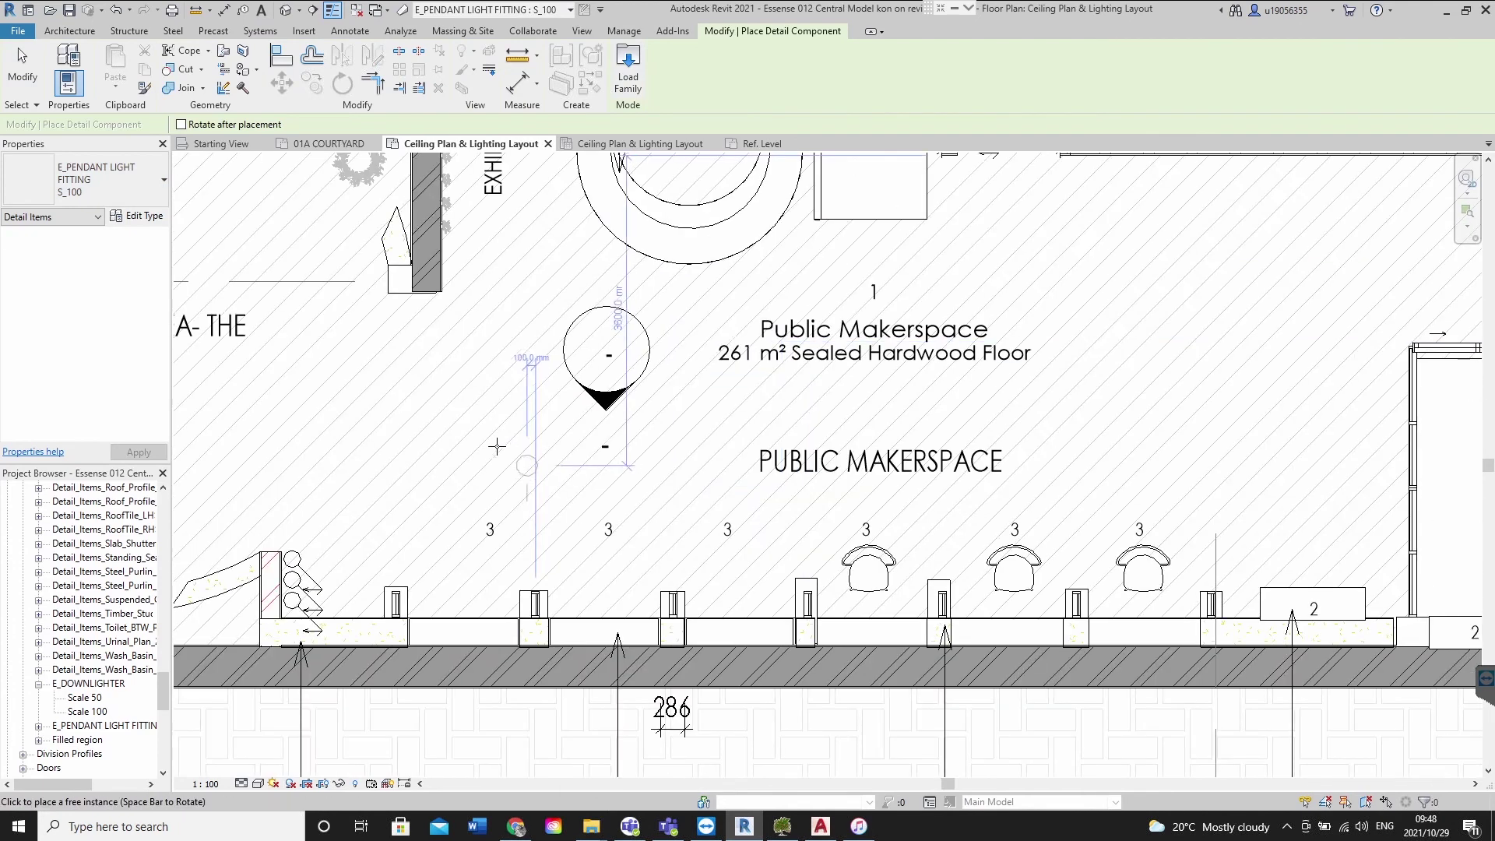
click(474, 468)
scroll(474, 499, up, 3)
key(Escape)
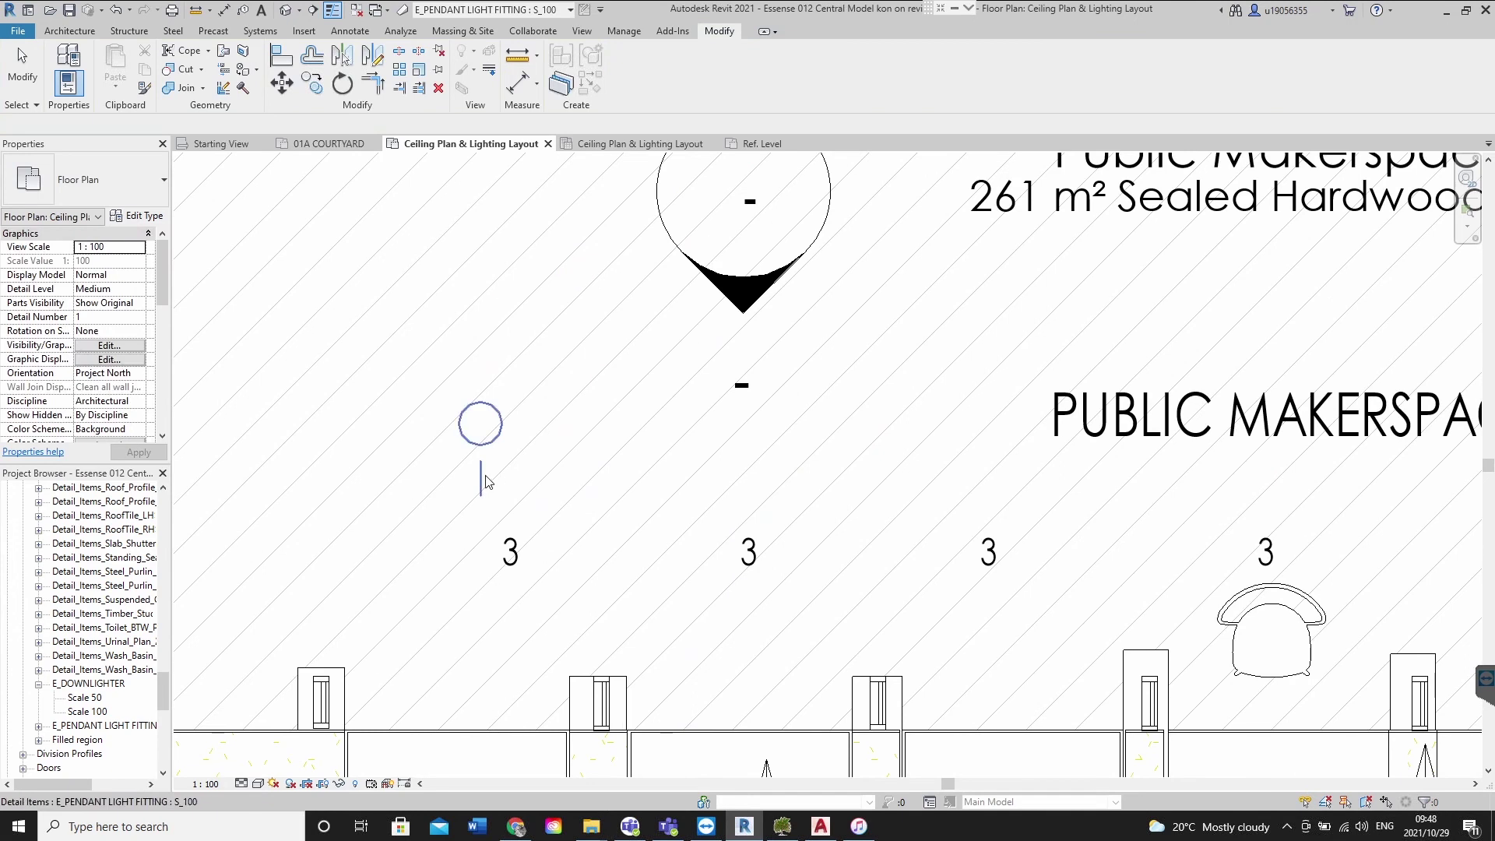
Edit the pendant family, delete the stray vertical line below the circle, and reload it, overwriting the existing version and its parameter values
click(485, 413)
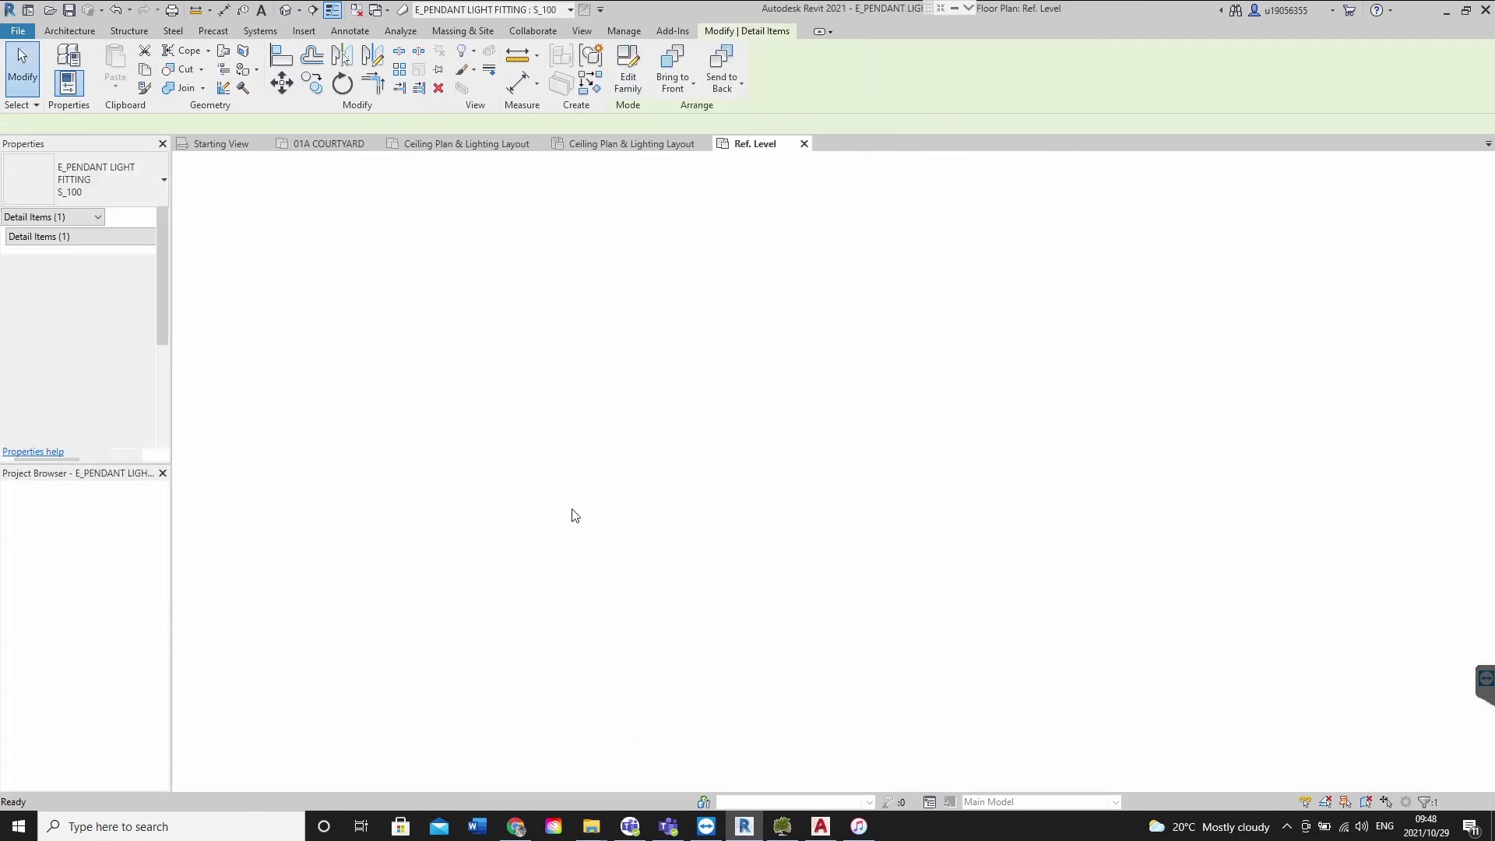
middle_drag(592, 589, 725, 295)
drag(450, 273, 691, 534)
key(Delete)
middle_drag(745, 593, 701, 811)
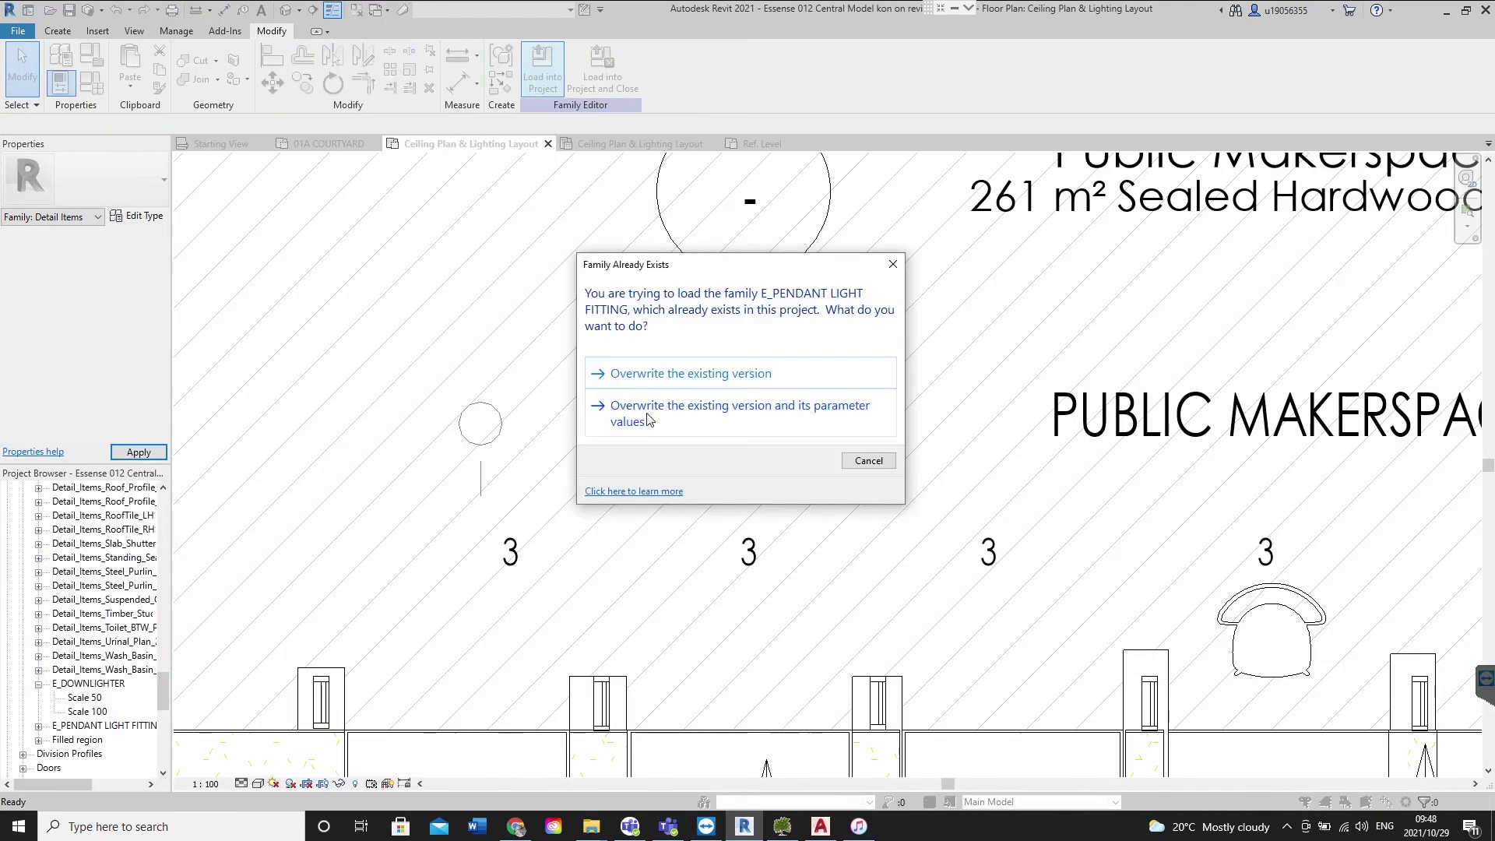
click(631, 394)
Move the placed pendant symbol up beside the end of the exhibition wall, above the elevation marker
click(495, 437)
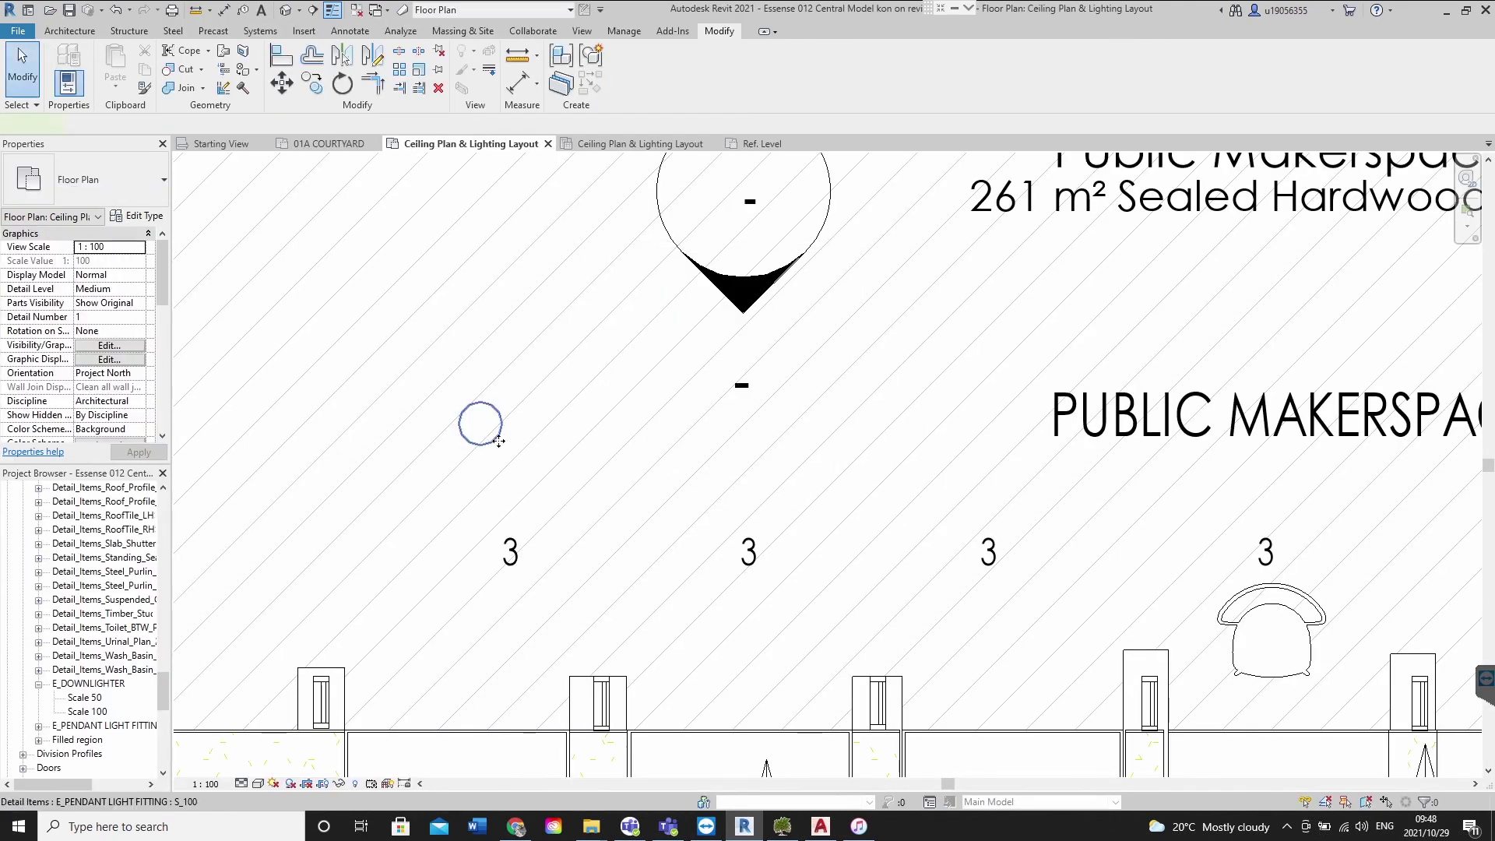
scroll(514, 456, down, 3)
click(503, 444)
drag(503, 443, 543, 305)
click(549, 336)
scroll(543, 304, up, 3)
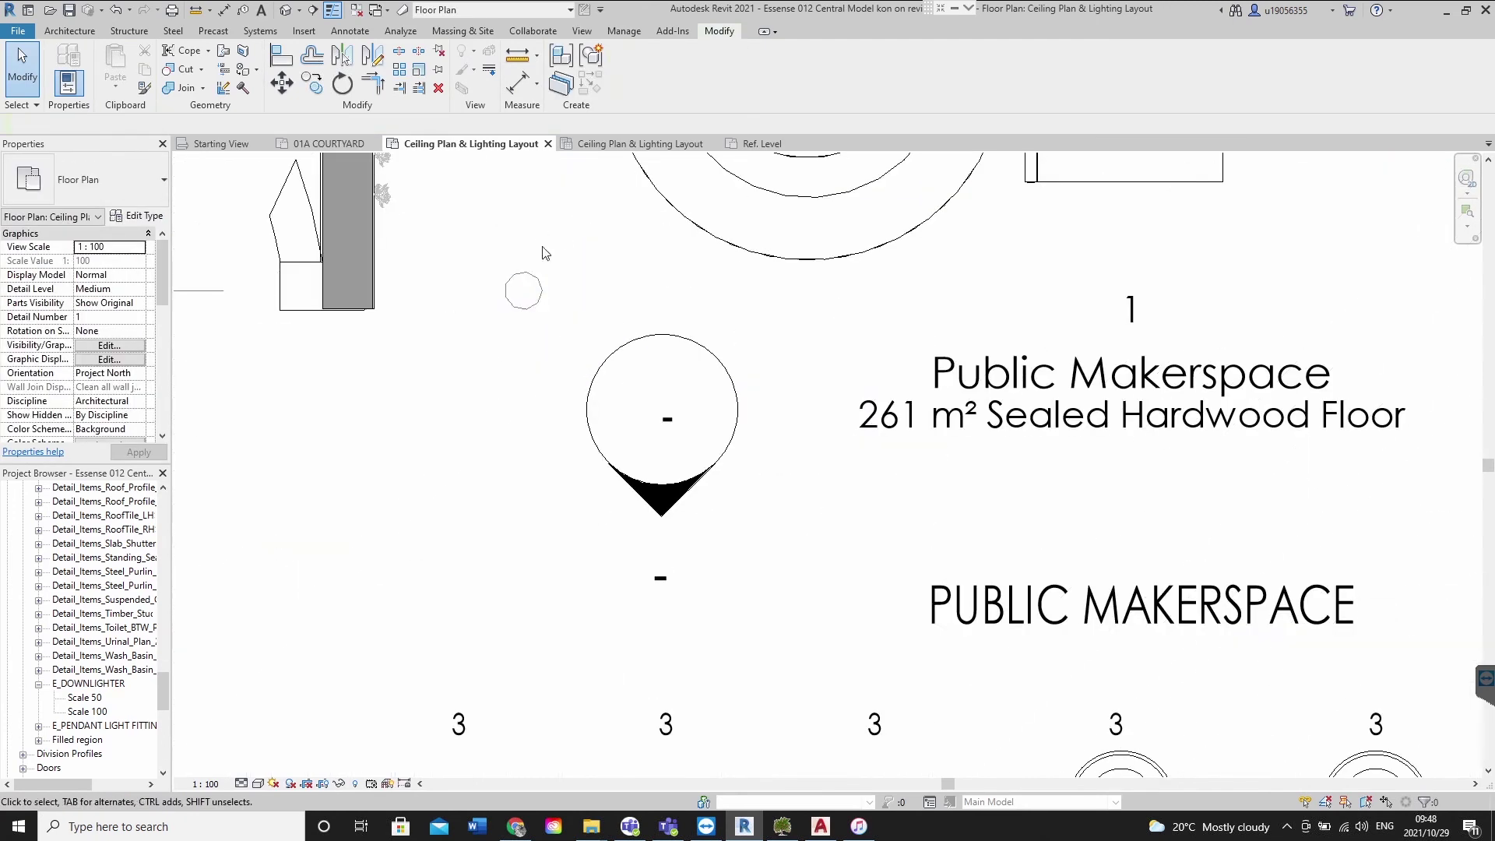
Copy the pendant symbol from the floor plan and paste it aligned to the current view in the reflected ceiling plan
scroll(528, 330, down, 5)
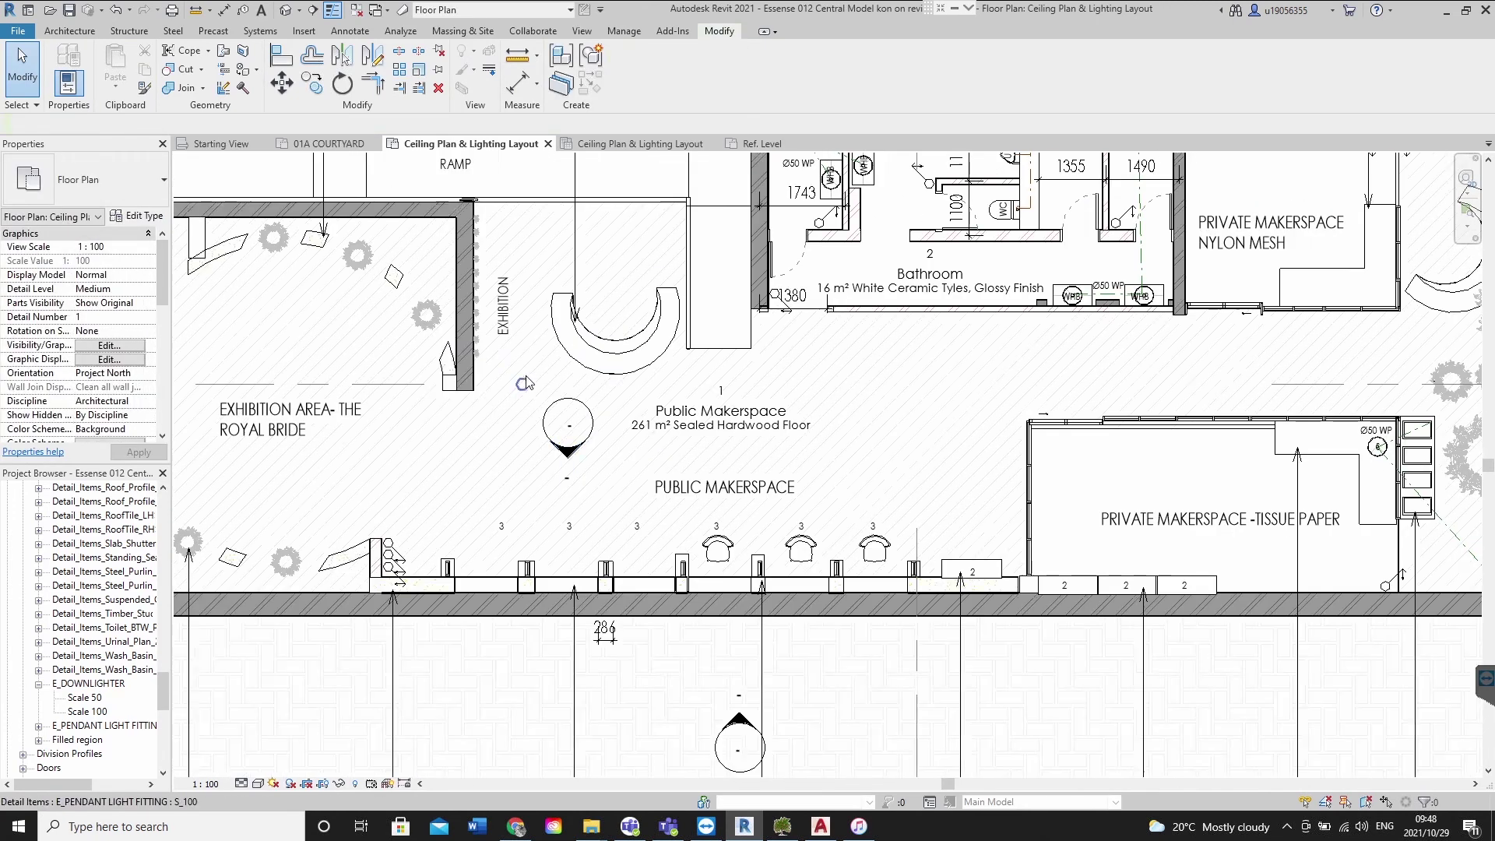
click(523, 385)
scroll(545, 383, up, 3)
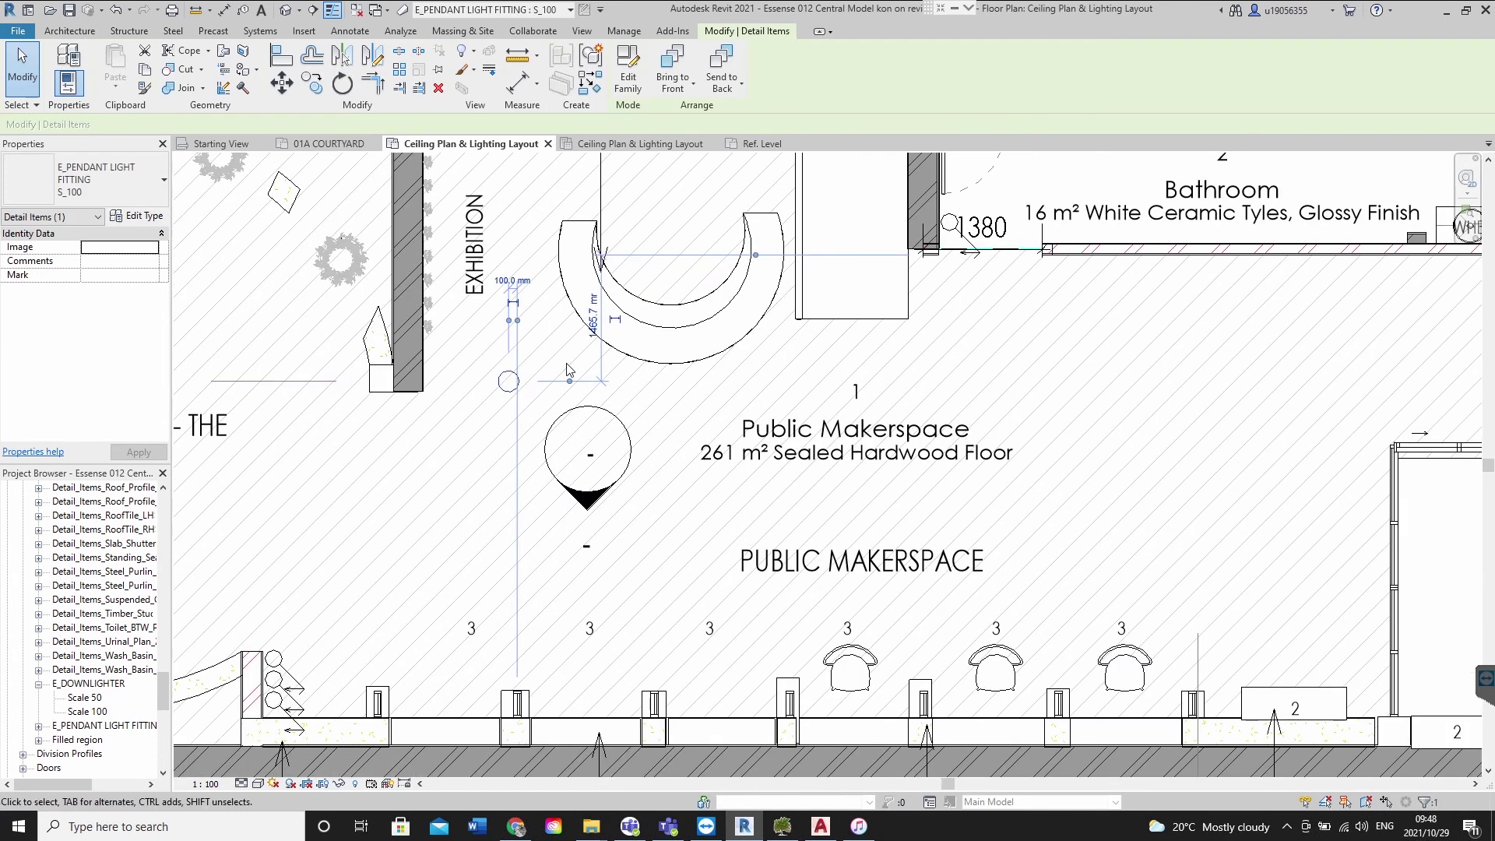
click(637, 147)
click(123, 86)
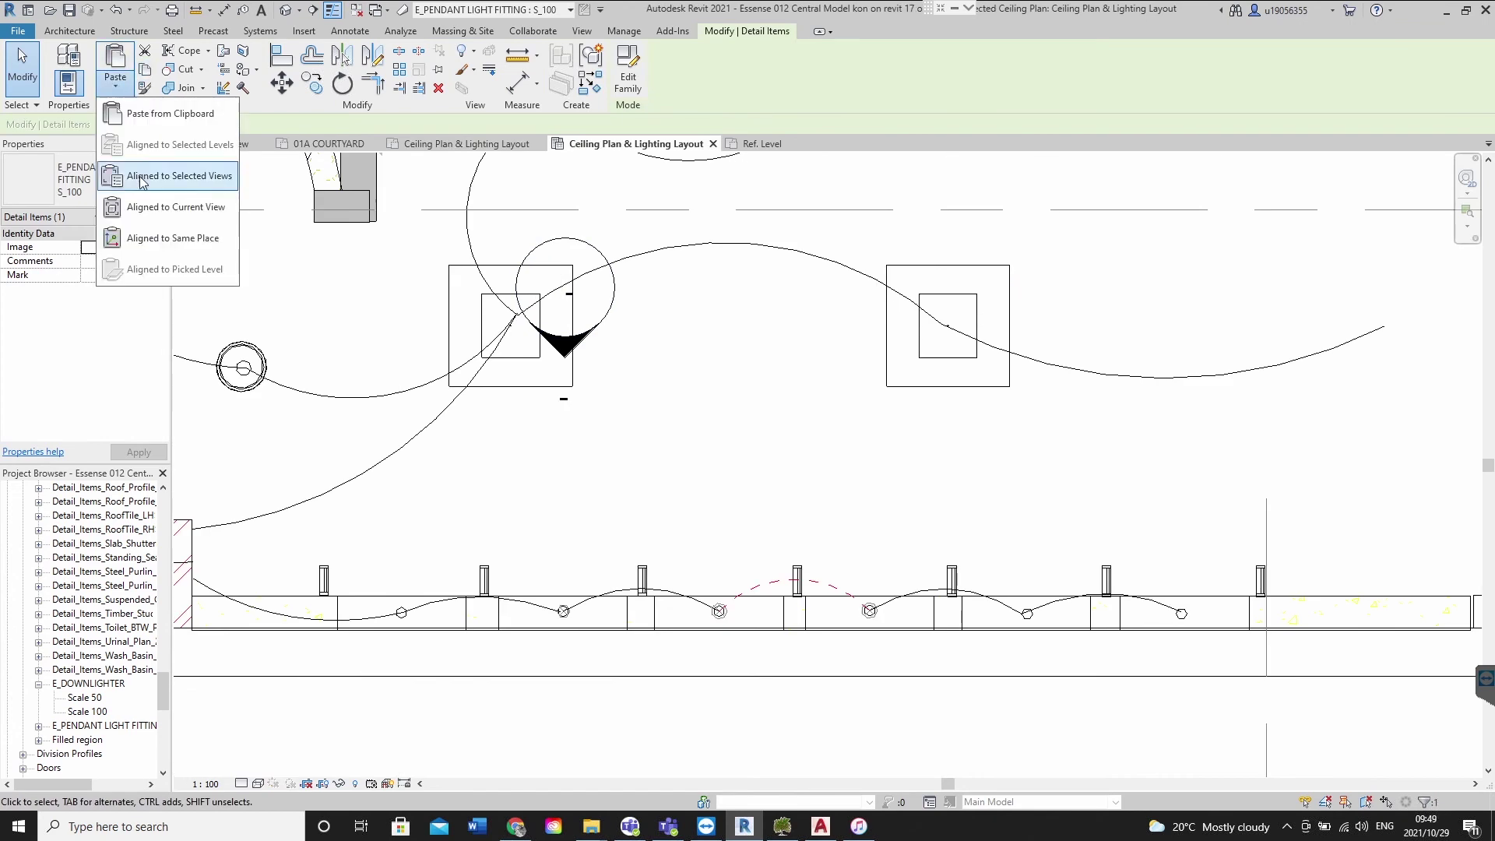
click(153, 204)
click(659, 373)
Examine the pasted pendant symbol and the two E_DOWNLIGHTER Scale 100 symbols along the wall in the ceiling plan
middle_drag(642, 468, 657, 686)
click(485, 442)
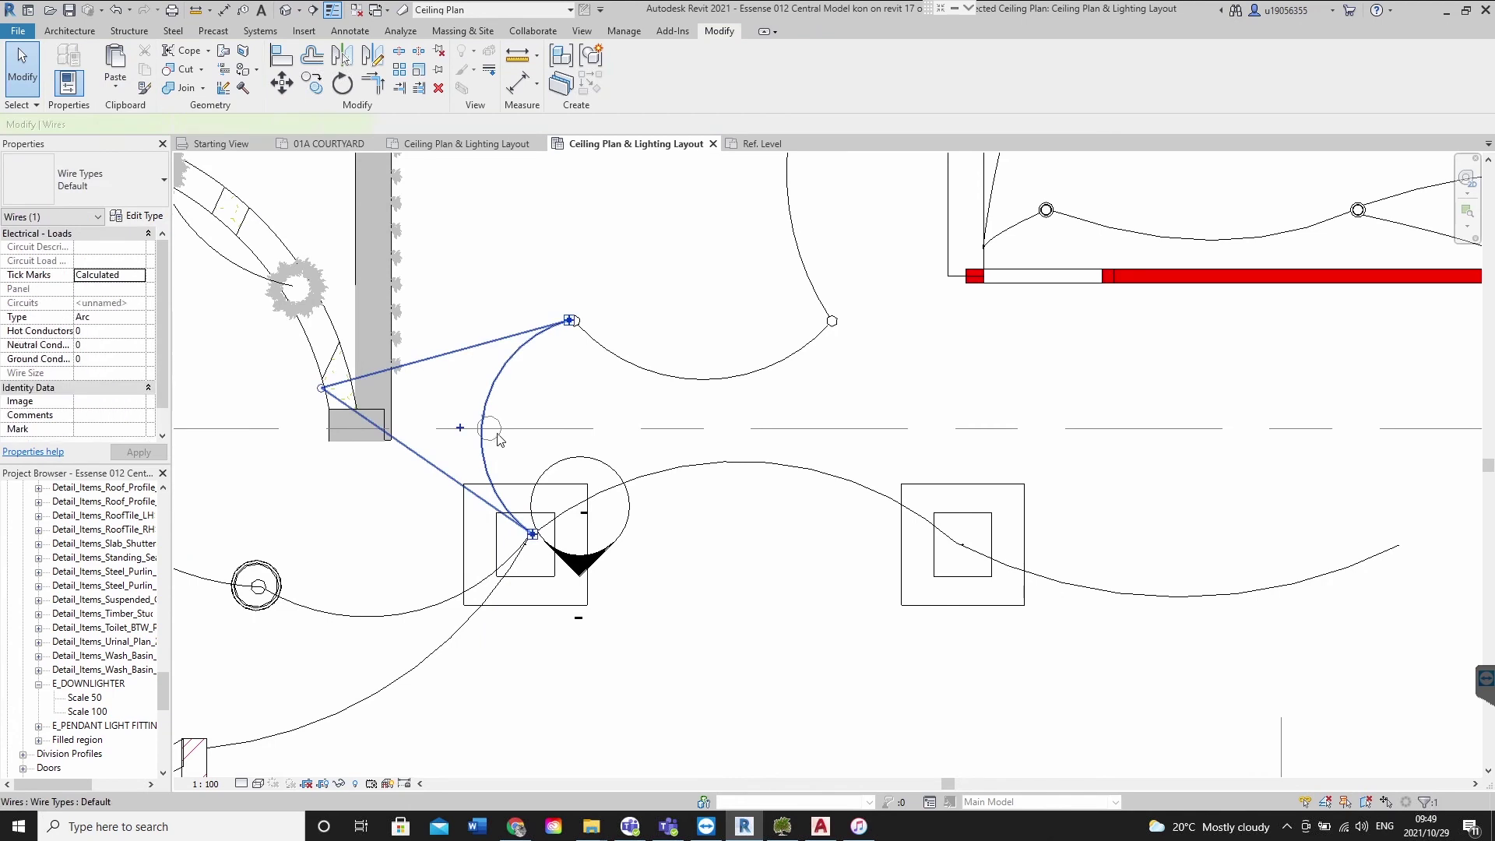
click(492, 448)
click(490, 429)
scroll(499, 433, down, 3)
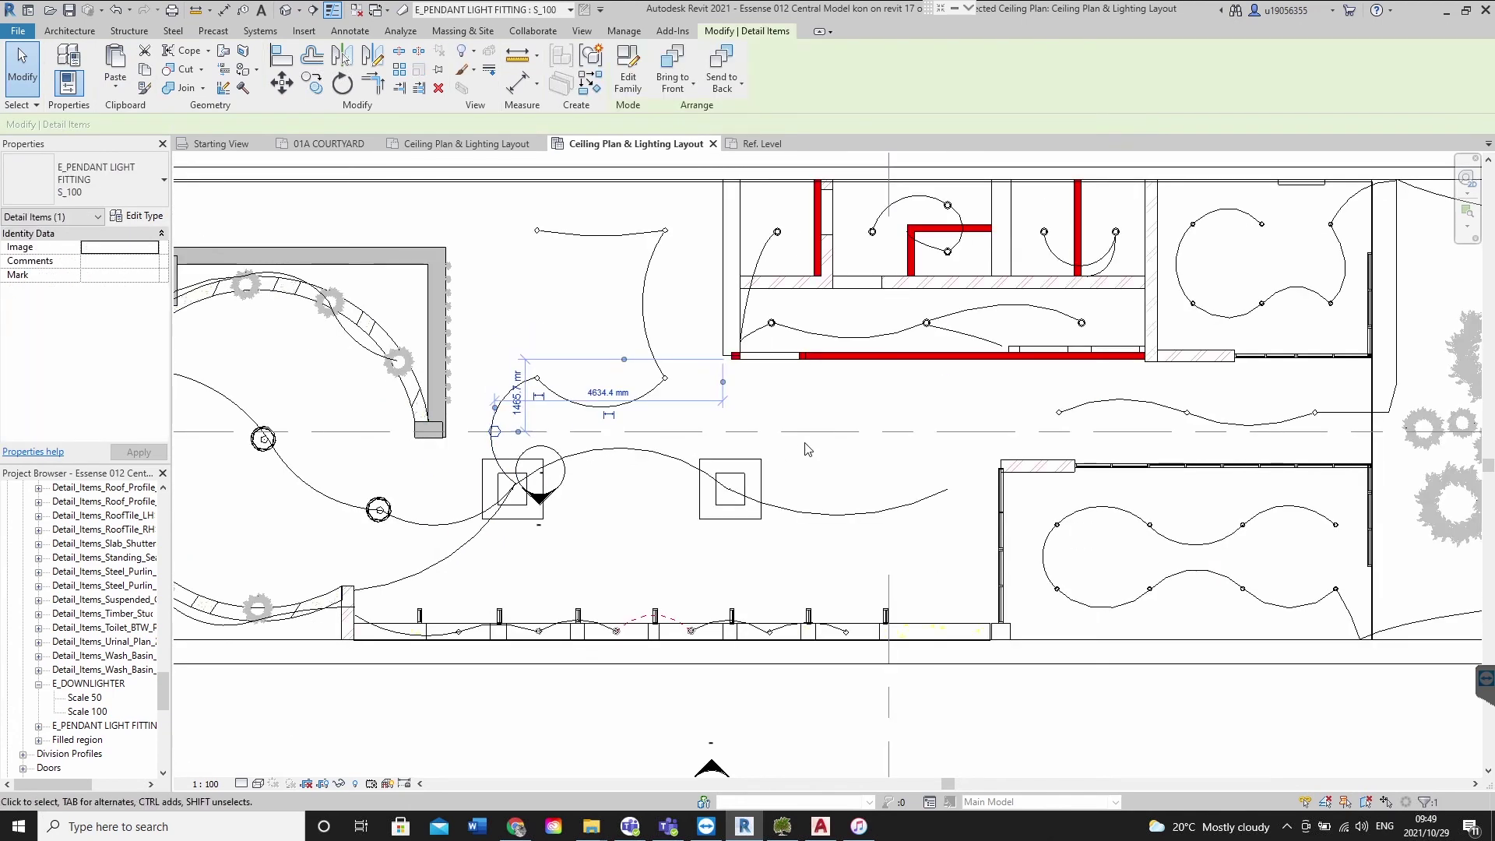
click(849, 705)
scroll(741, 668, up, 5)
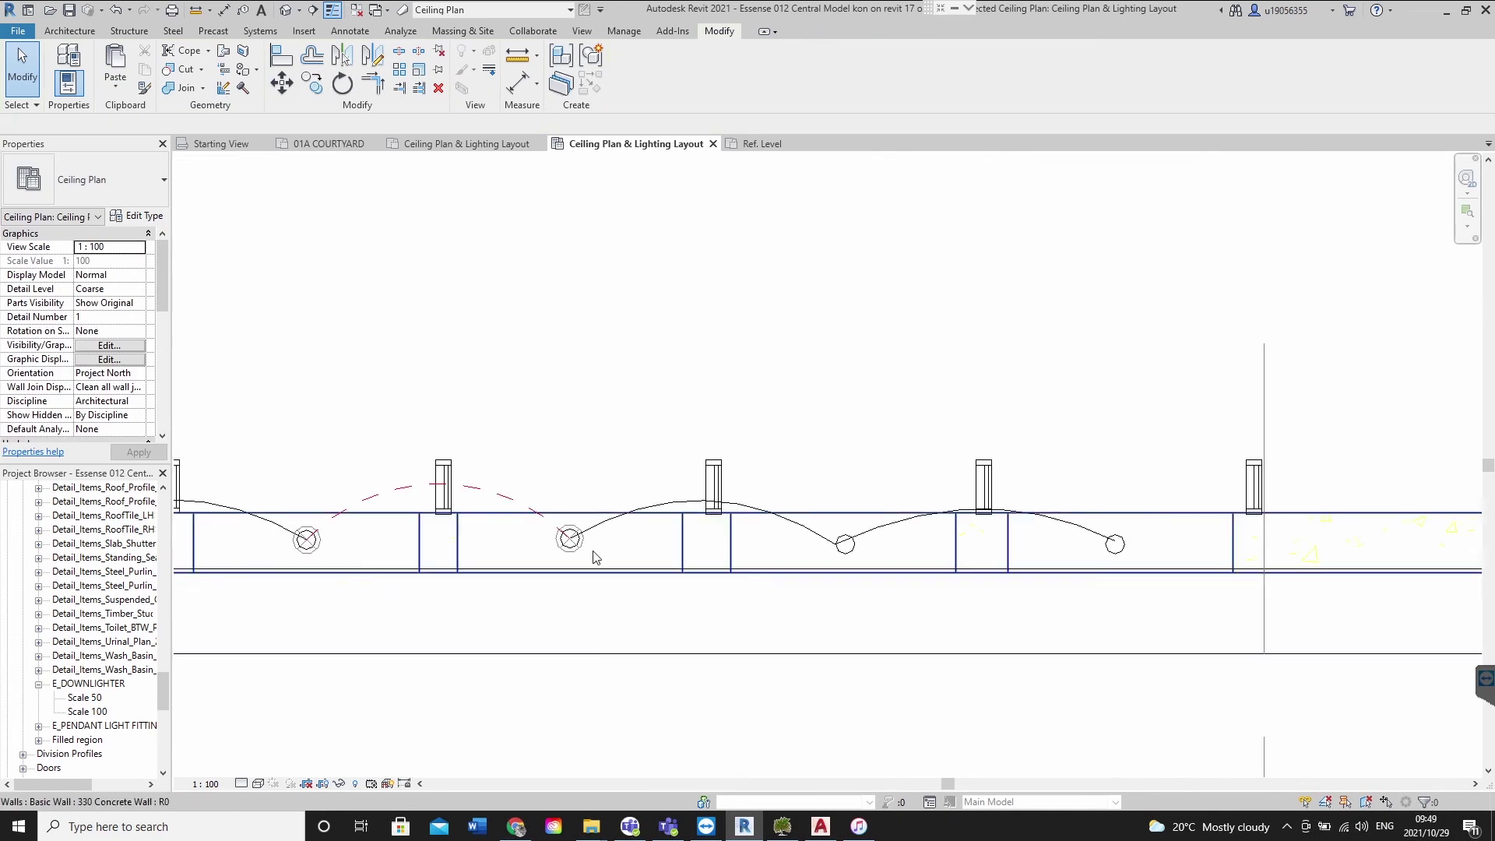
click(582, 549)
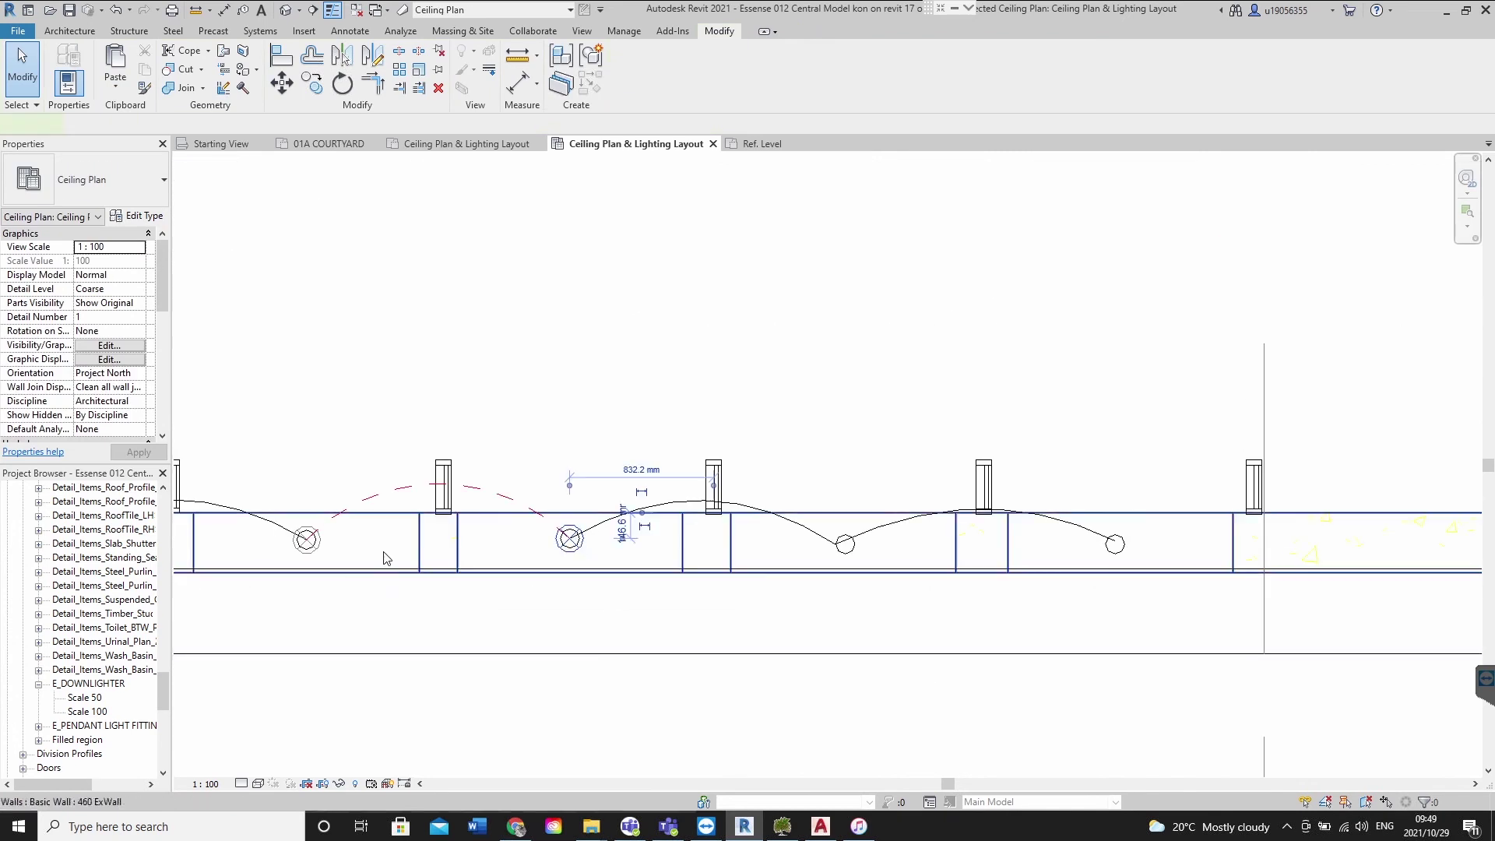
ctrl+click(313, 550)
scroll(600, 600, down, 2)
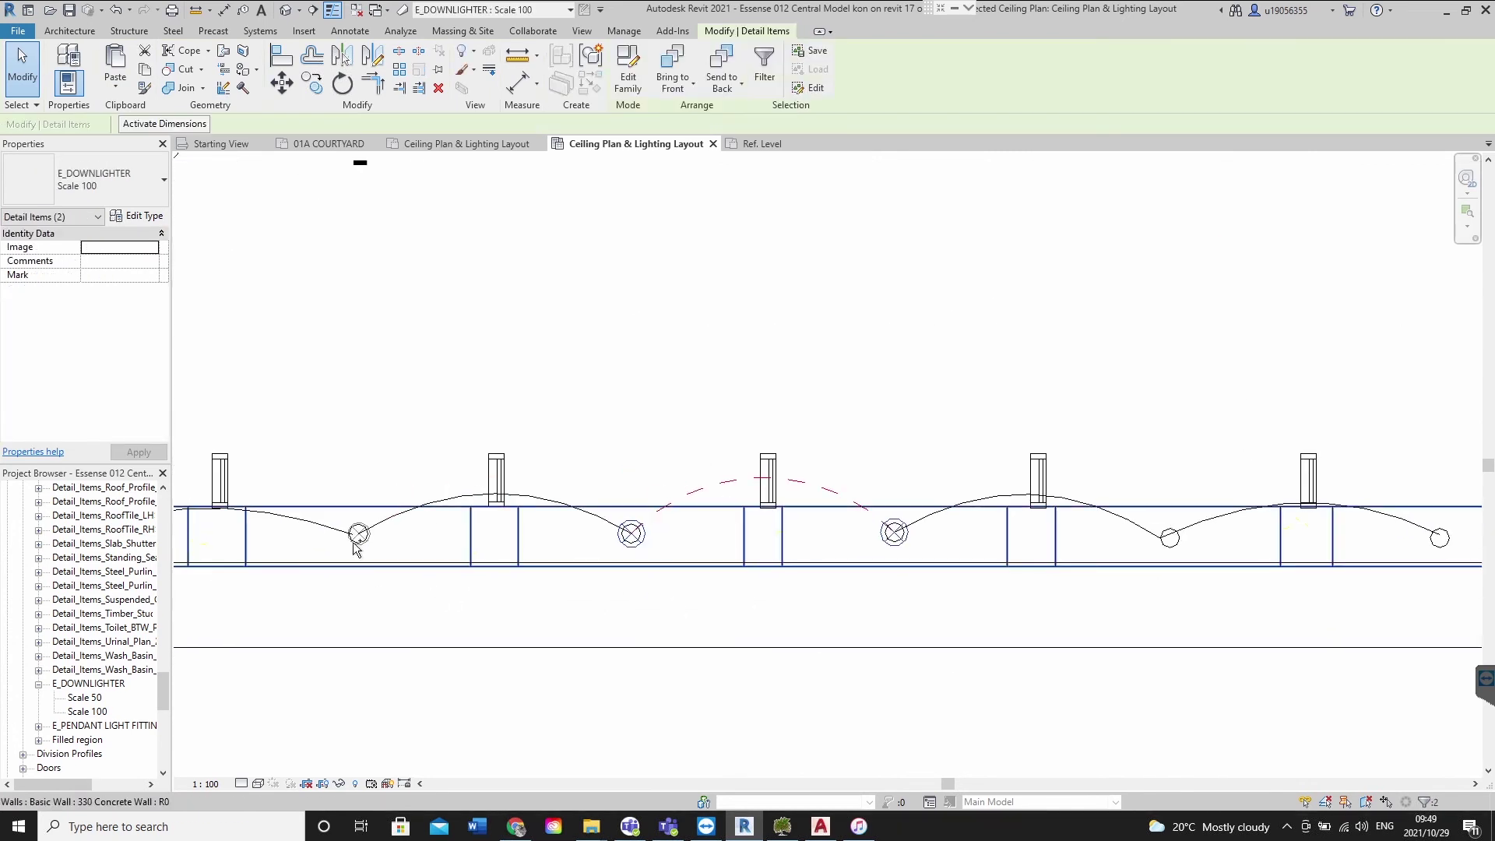
scroll(640, 601, down, 2)
scroll(640, 602, up, 3)
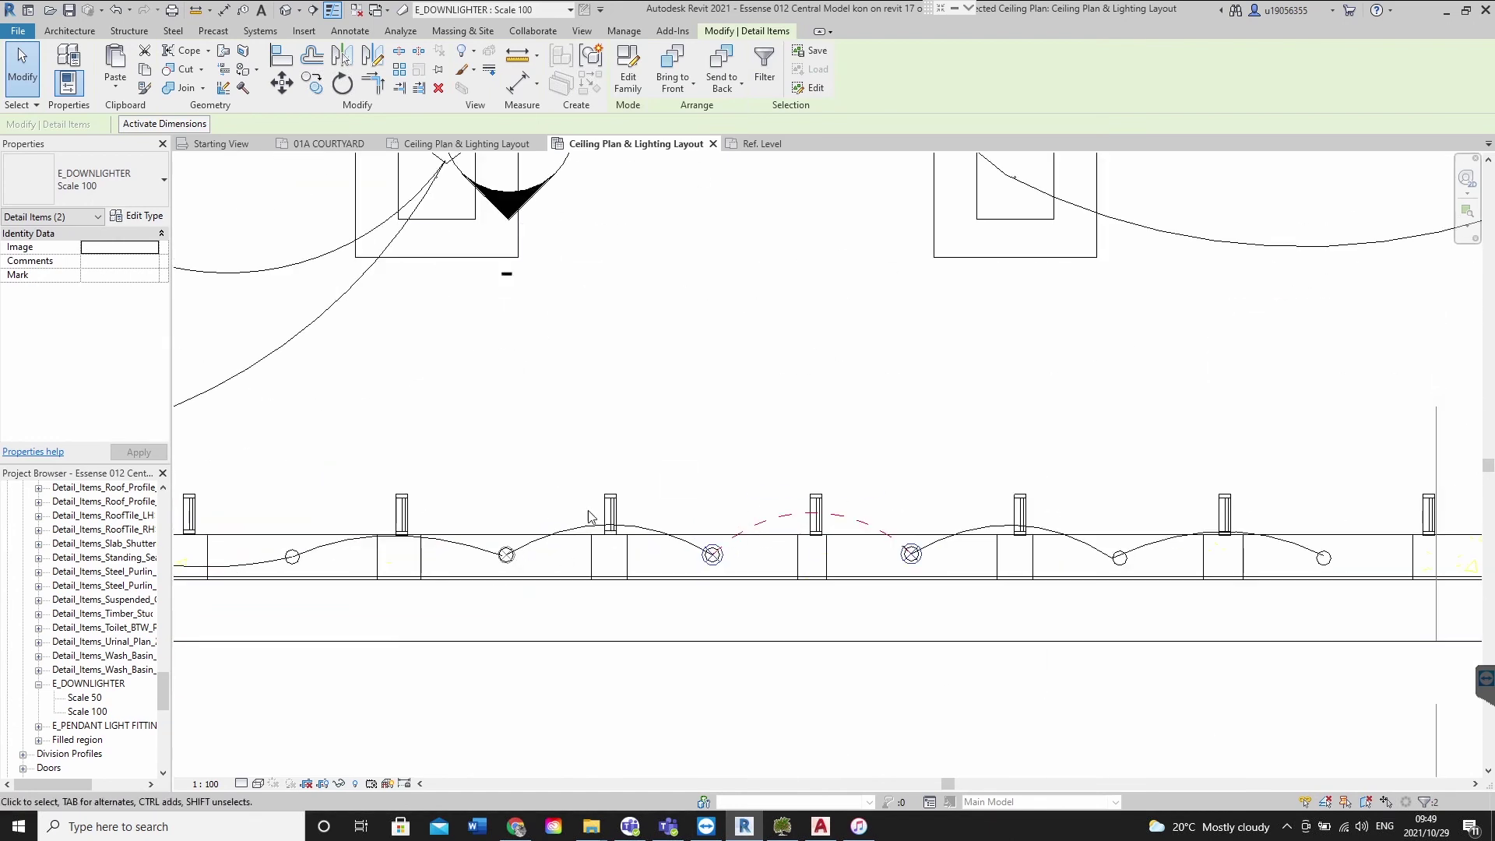
scroll(584, 549, down, 4)
click(687, 404)
scroll(638, 511, up, 3)
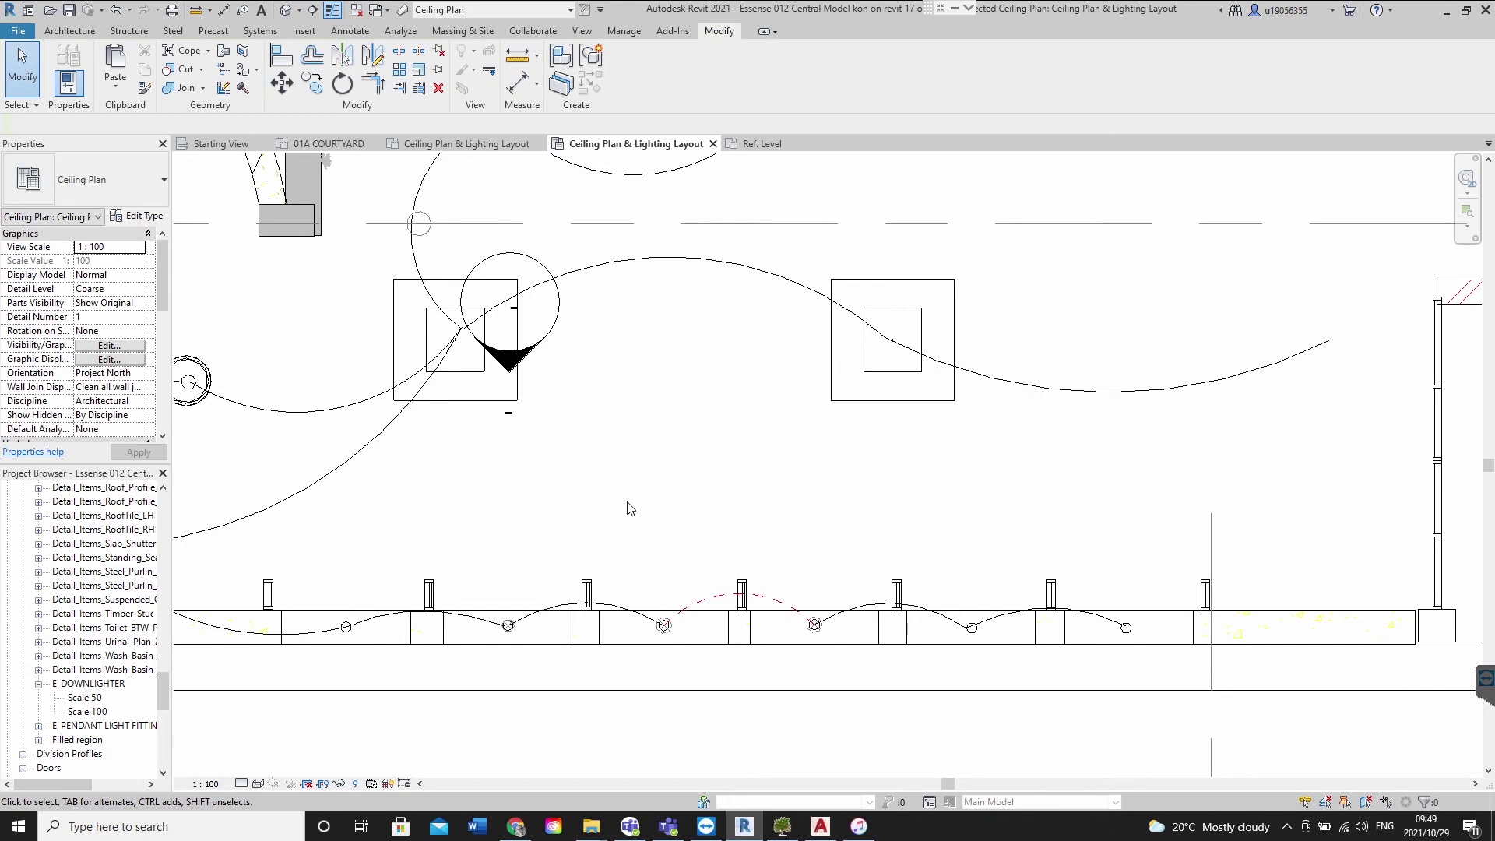
Temporarily isolate the pendant and downlighter detail items in the ceiling plan
click(426, 231)
scroll(677, 650, up, 3)
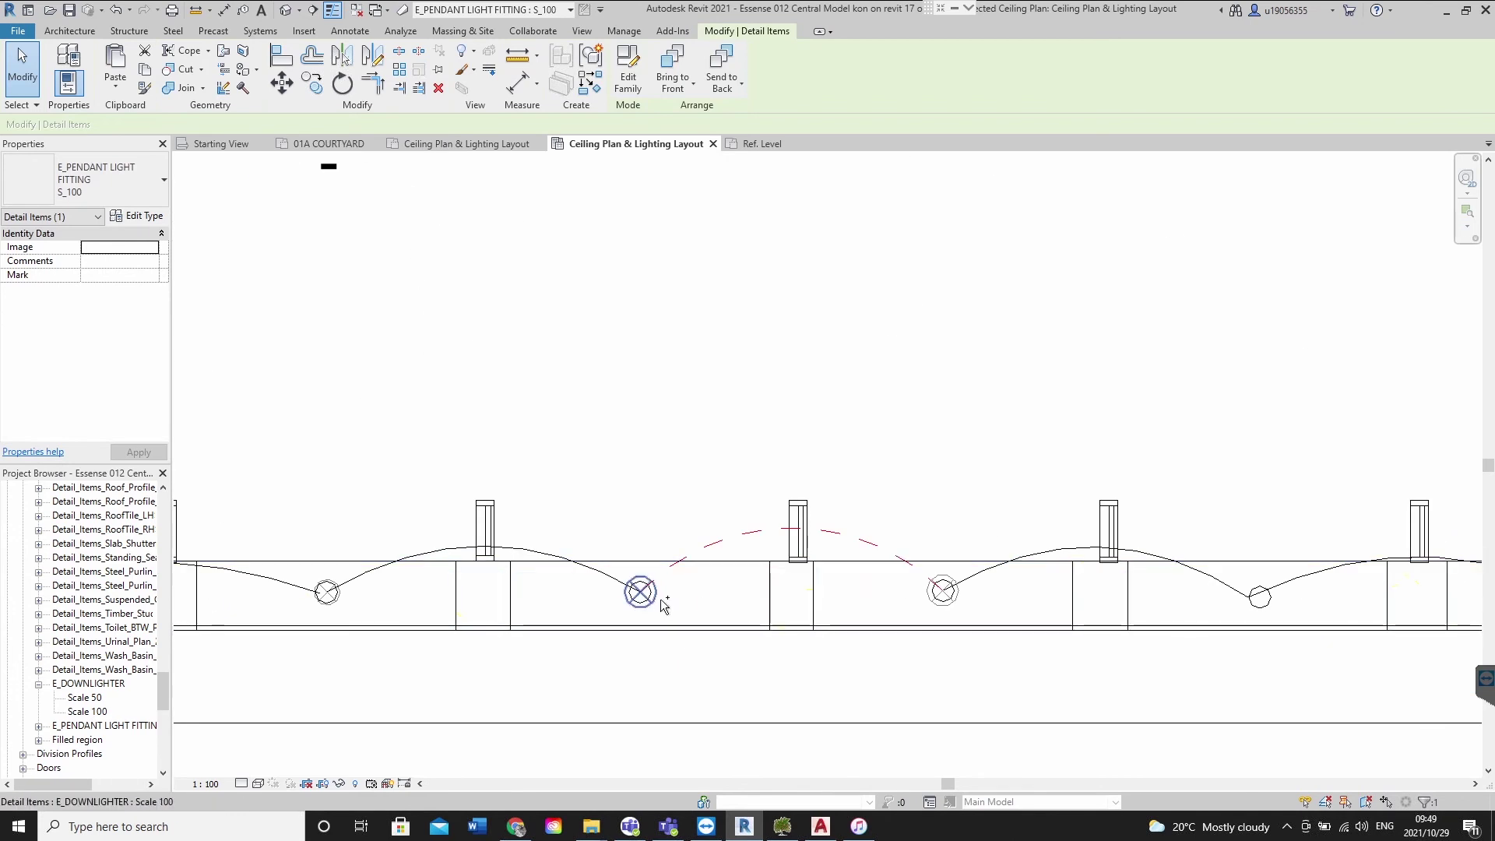
ctrl+click(942, 594)
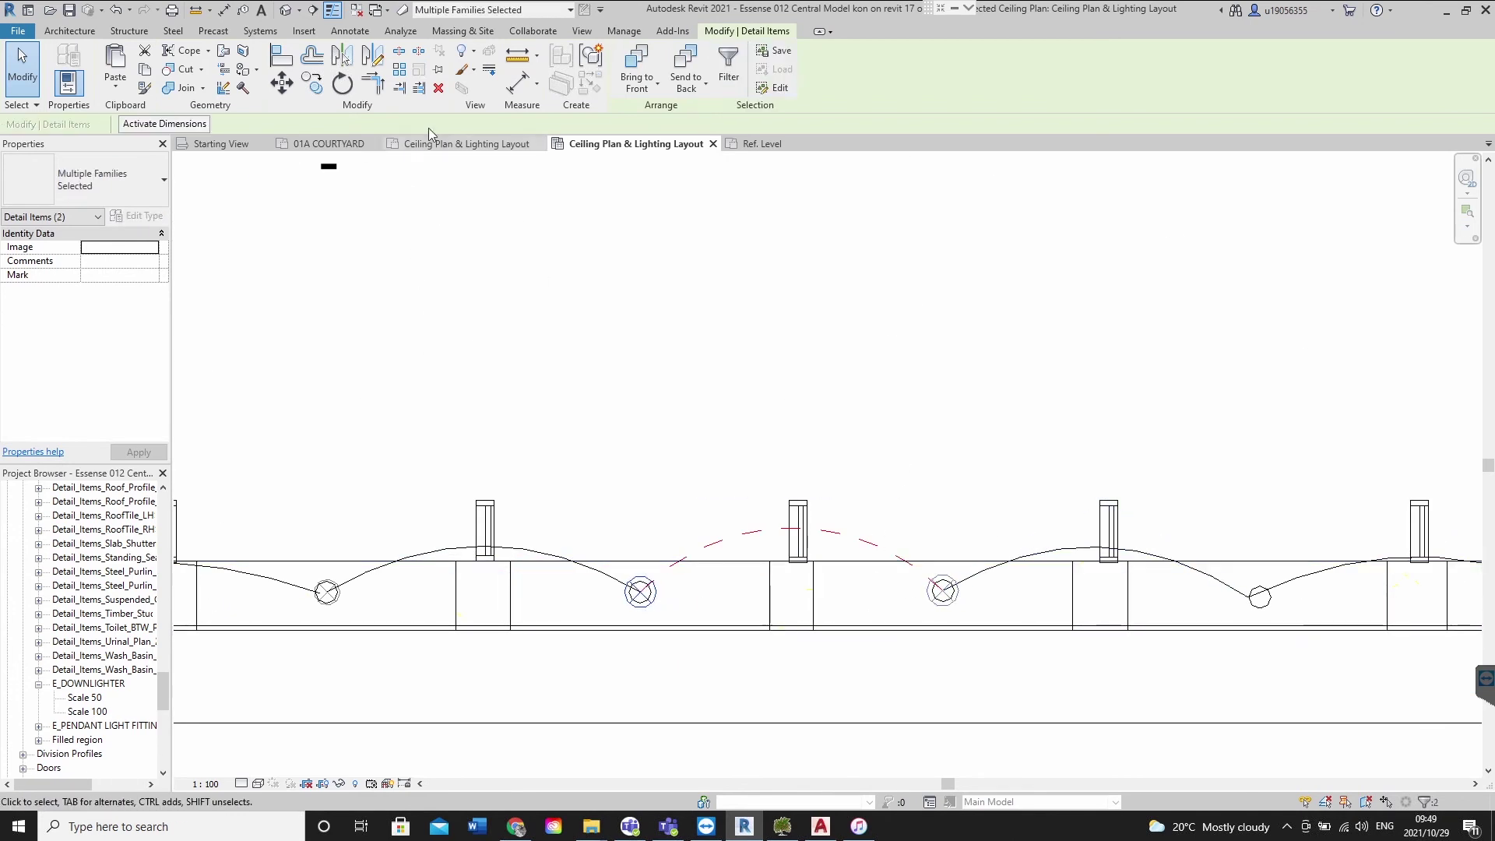
scroll(883, 666, down, 3)
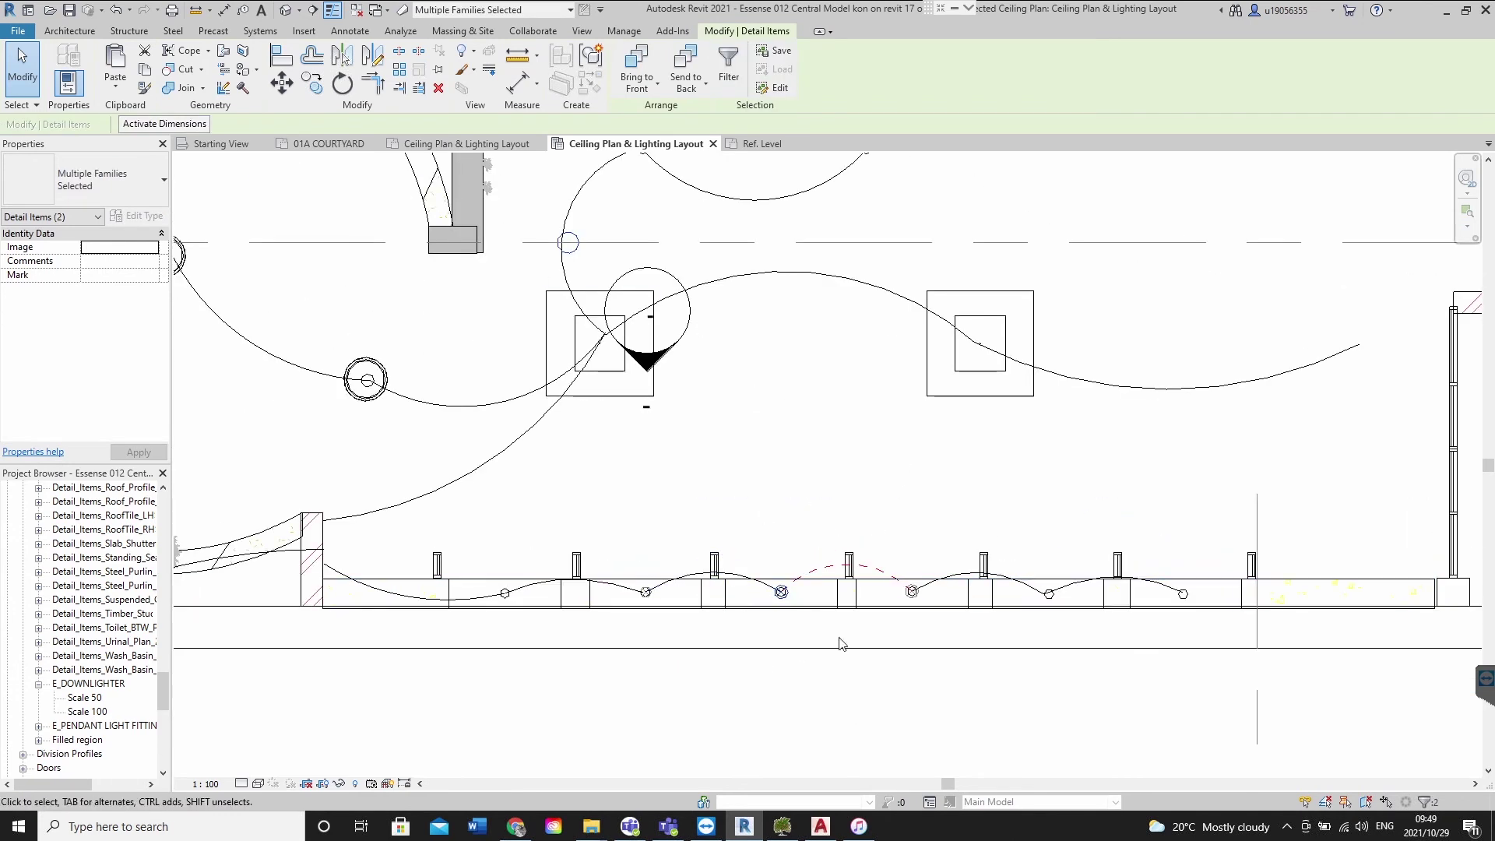
key(h)
key(i)
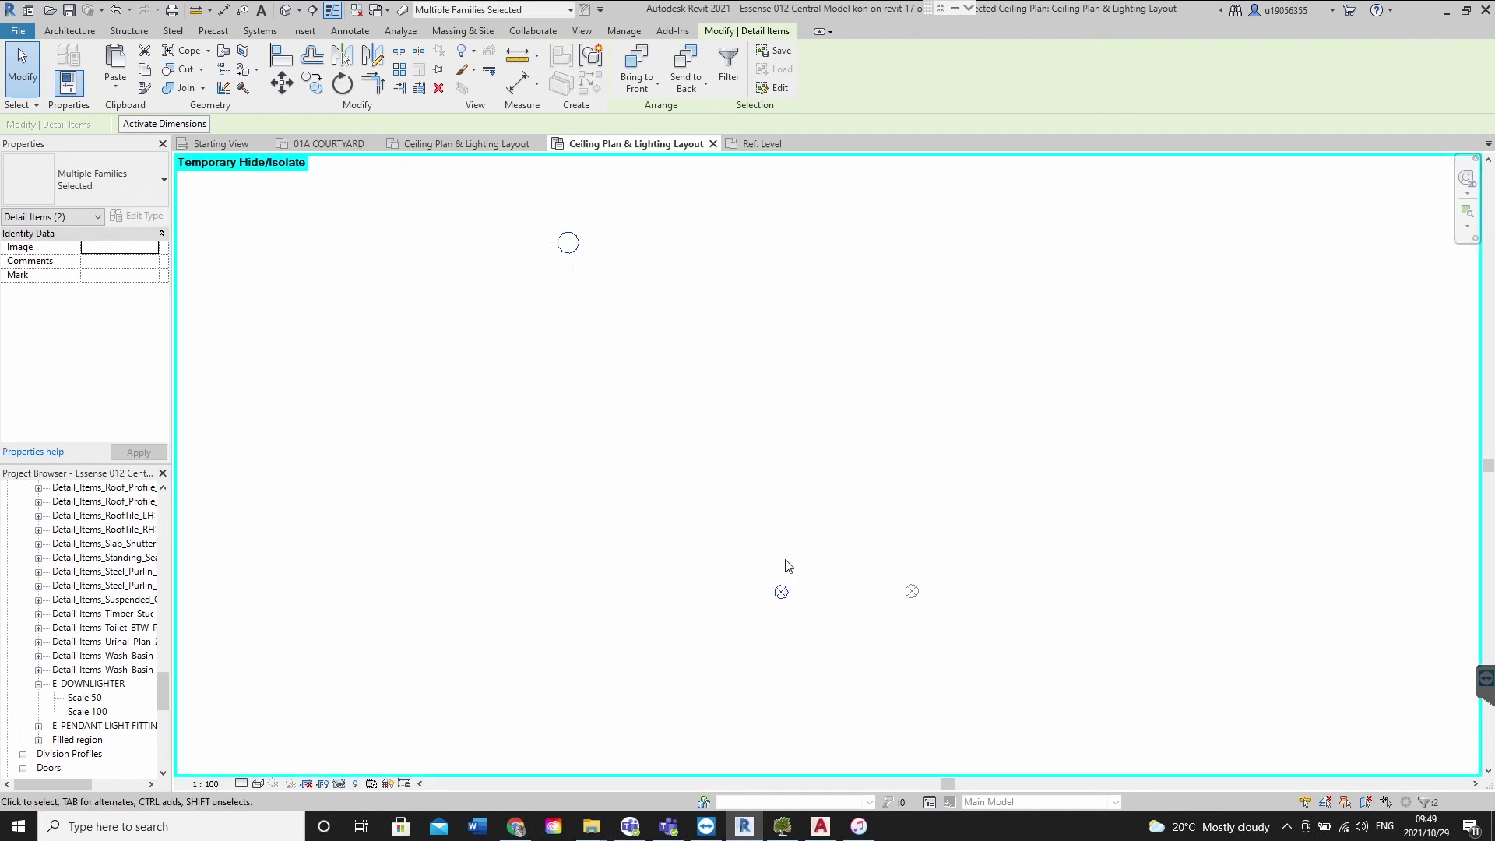
Create a detail group named ele from the isolated pendant and the two downlighters
key(ctrl+Tab)
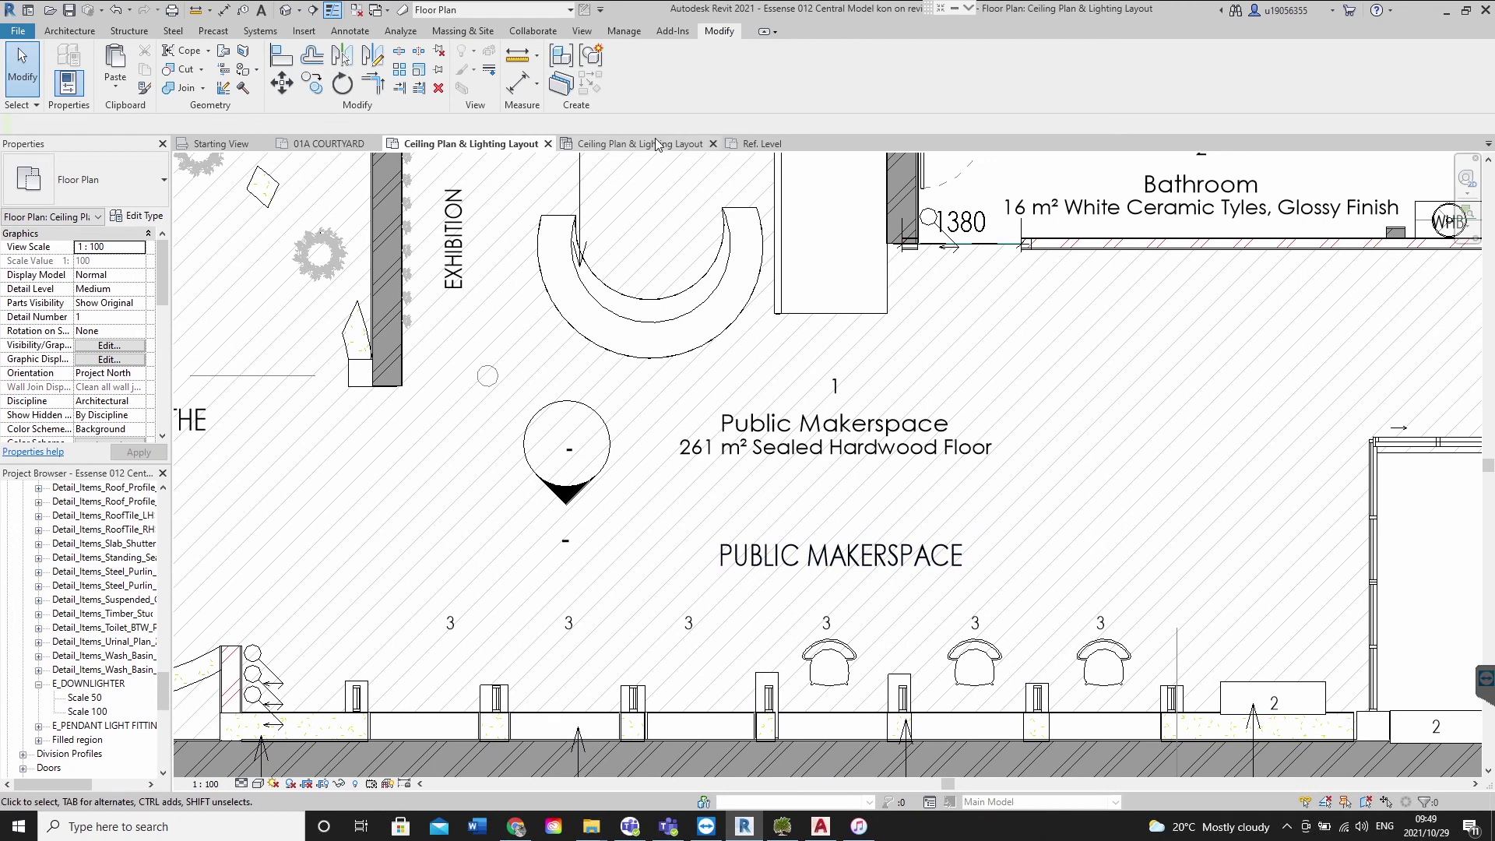
click(631, 143)
drag(521, 202, 1034, 697)
click(584, 65)
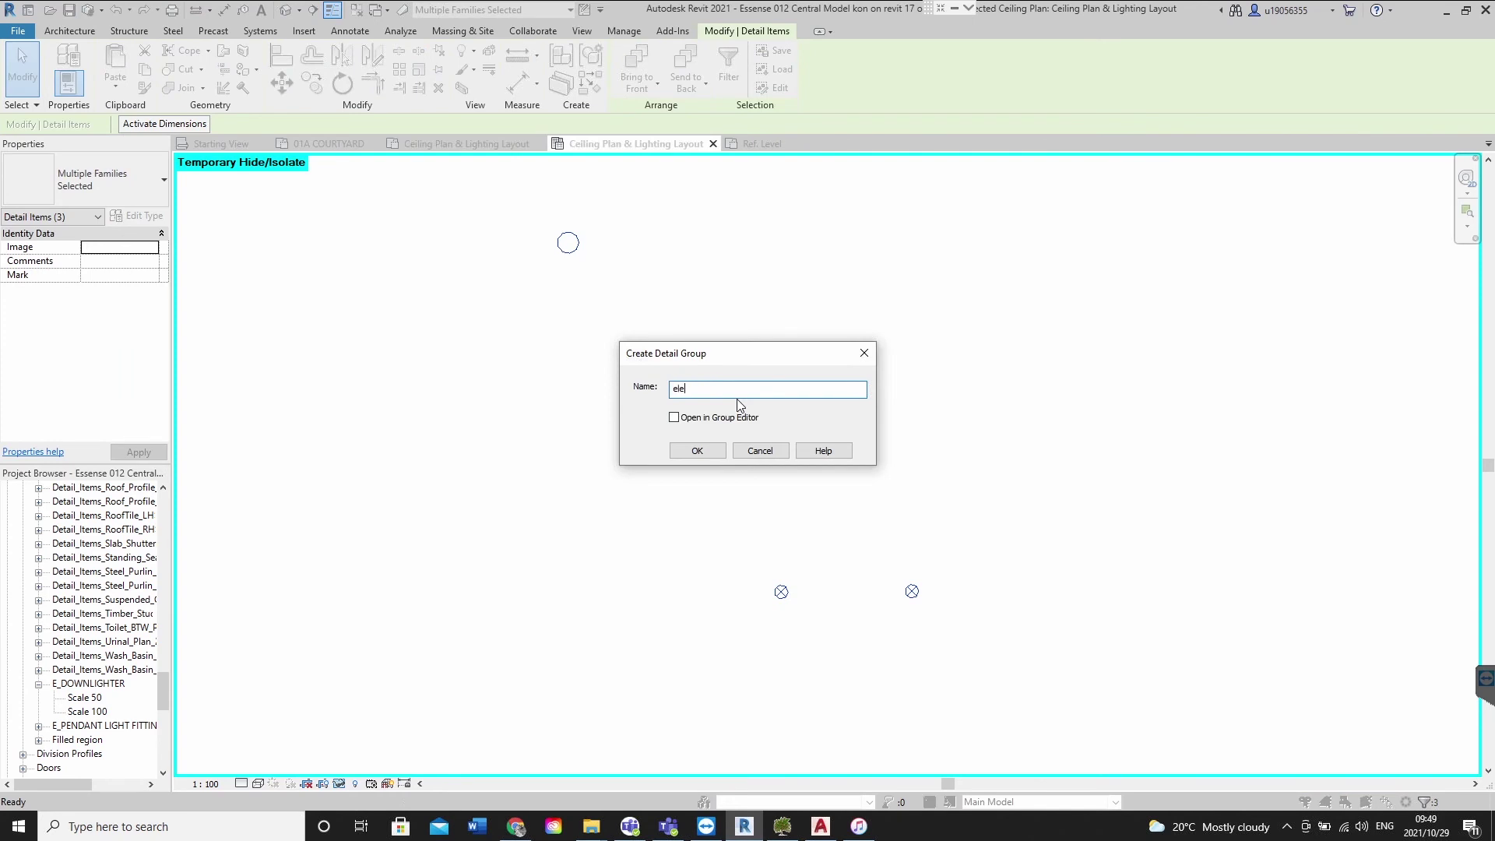
key(Return)
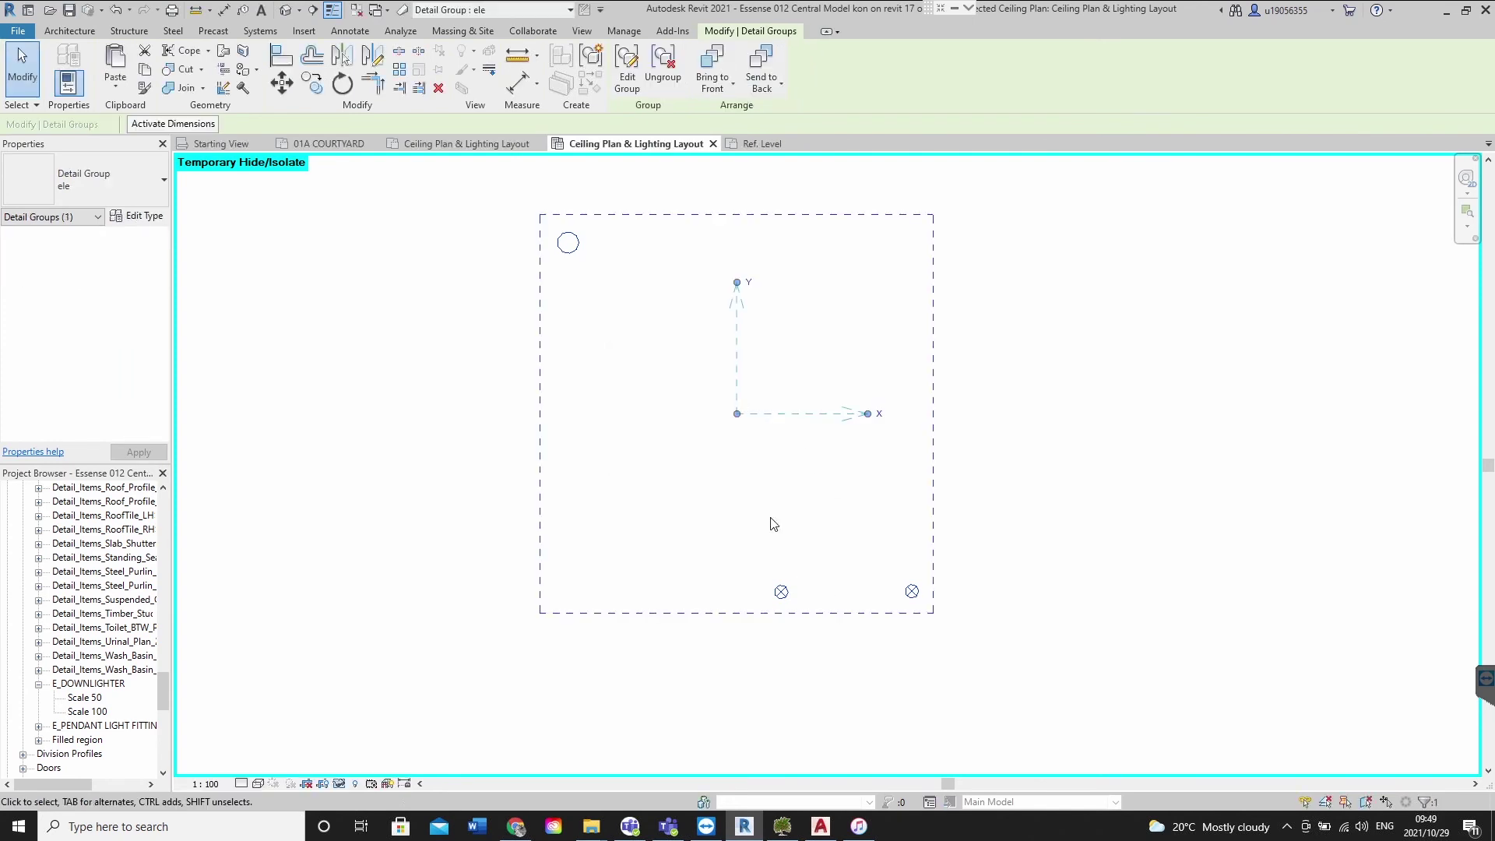
Paste the ele detail group aligned to the current view in the Ceiling Plan & Lighting Layout floor plan
click(524, 144)
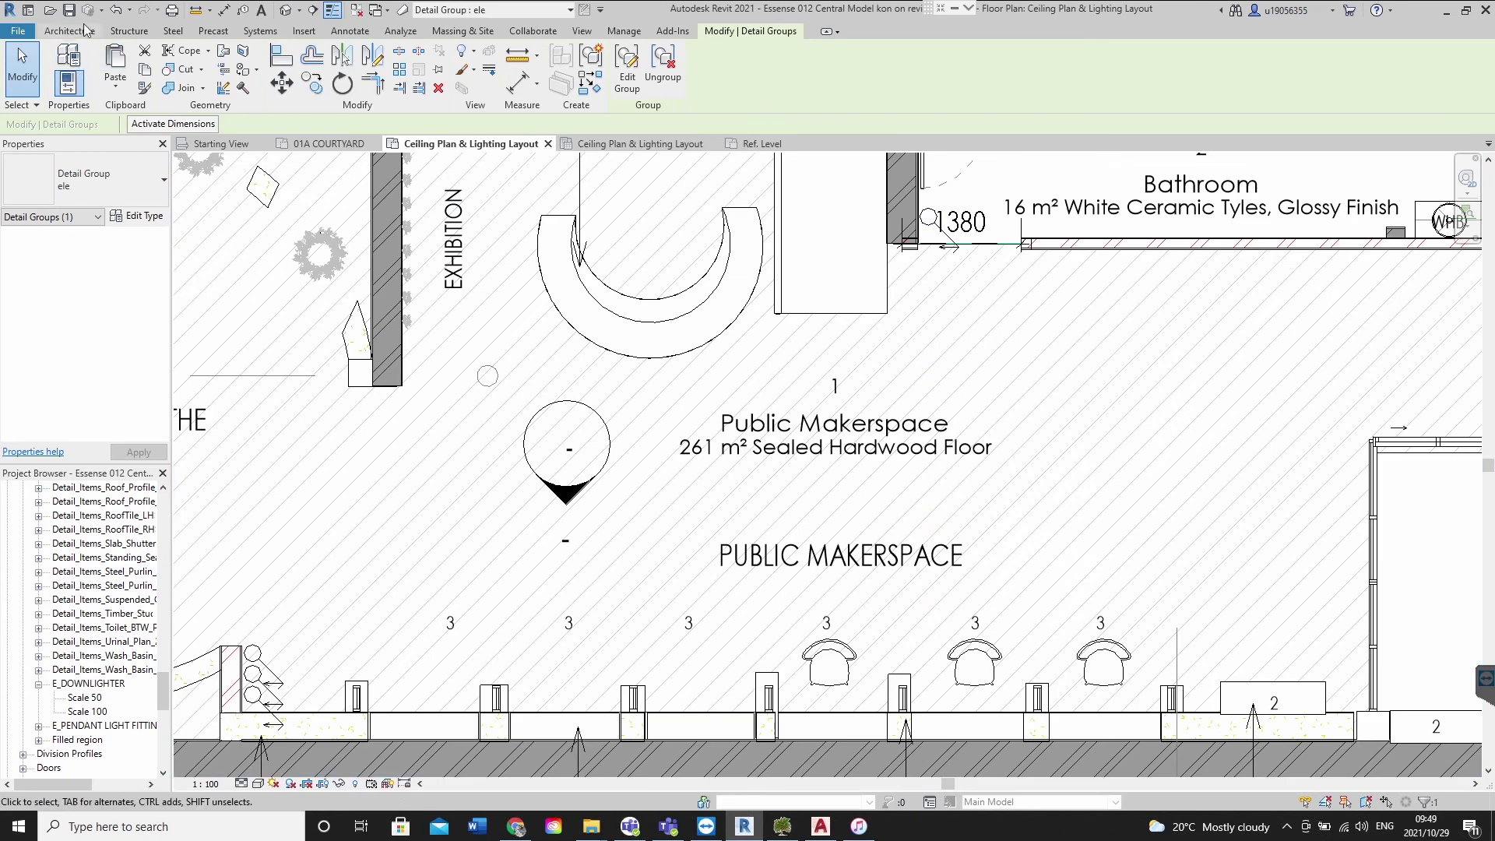
key(Escape)
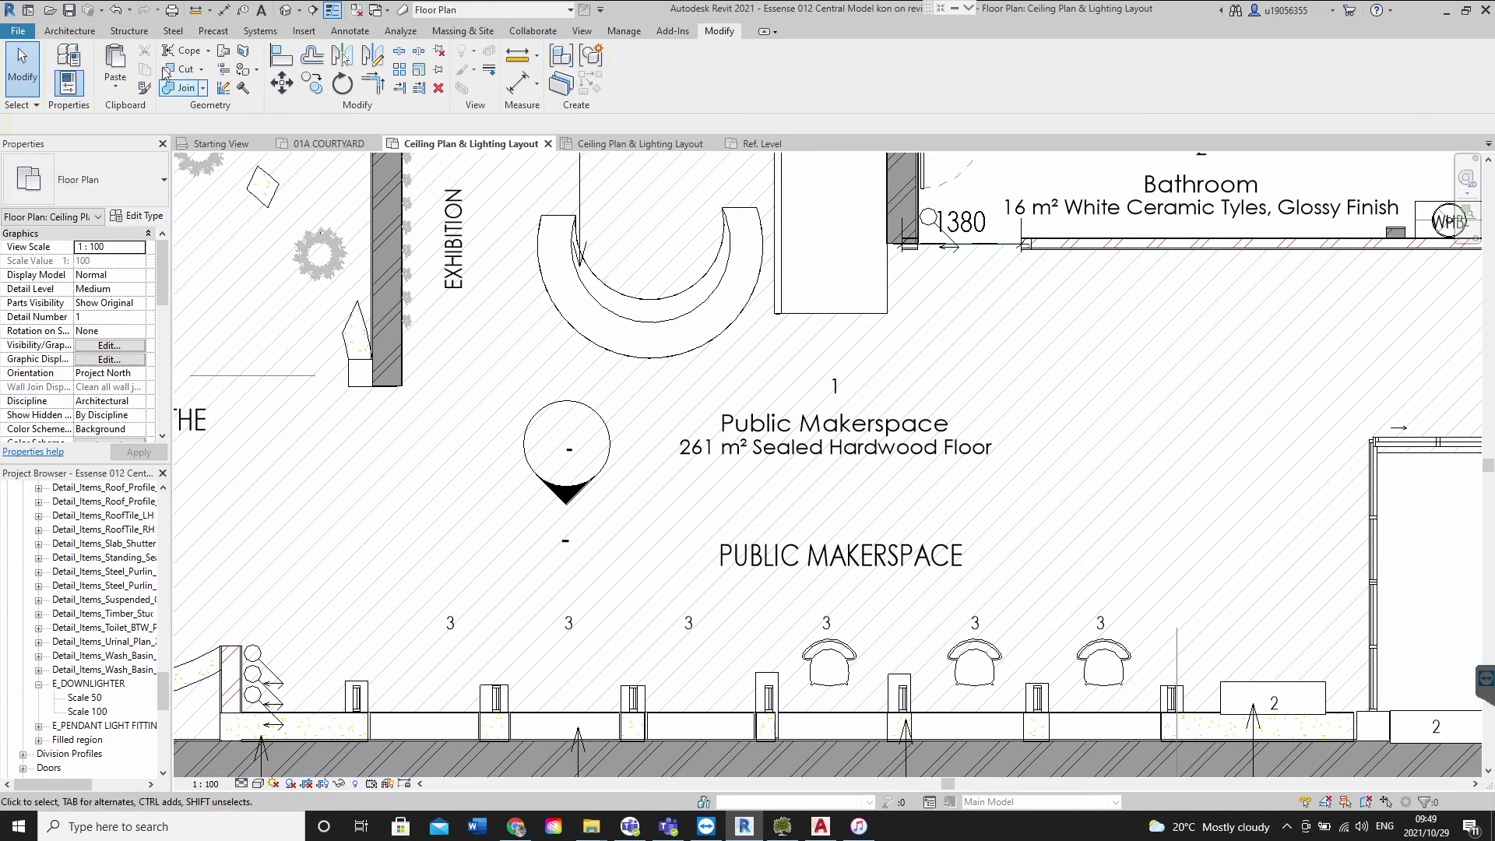
click(56, 33)
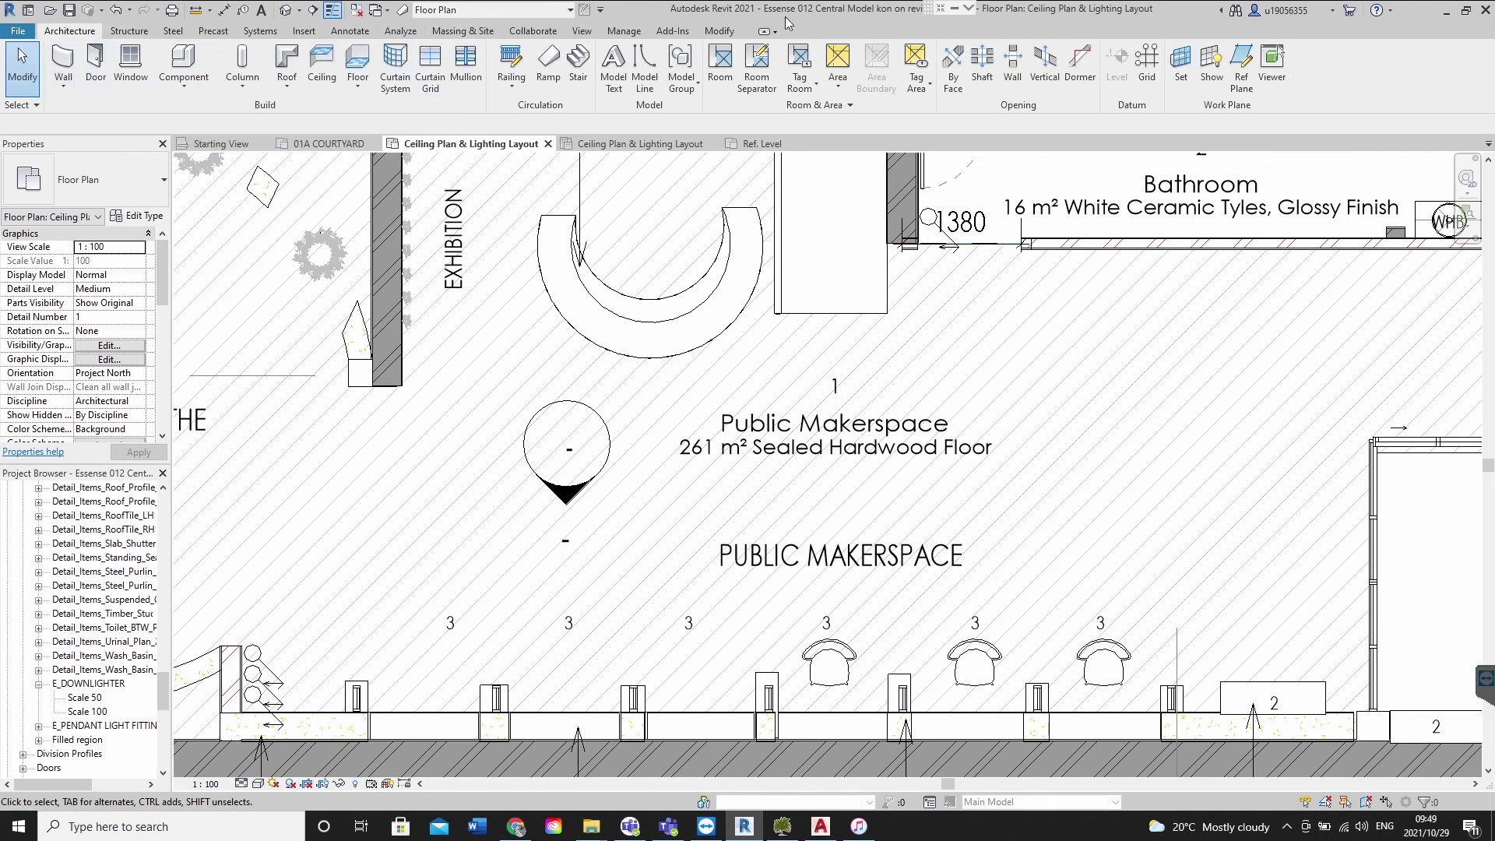
click(712, 32)
click(116, 88)
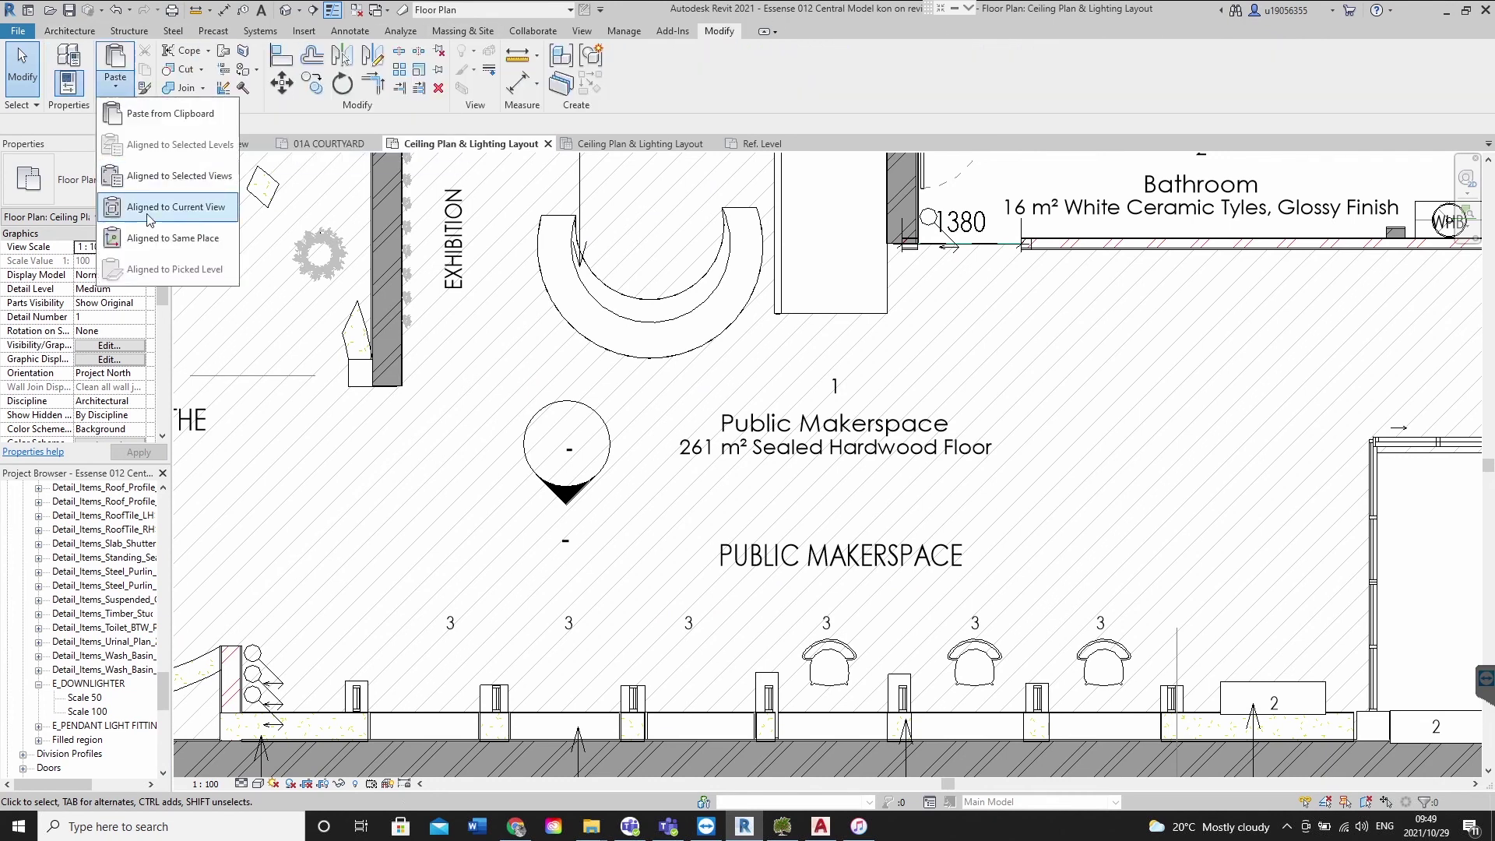
click(144, 209)
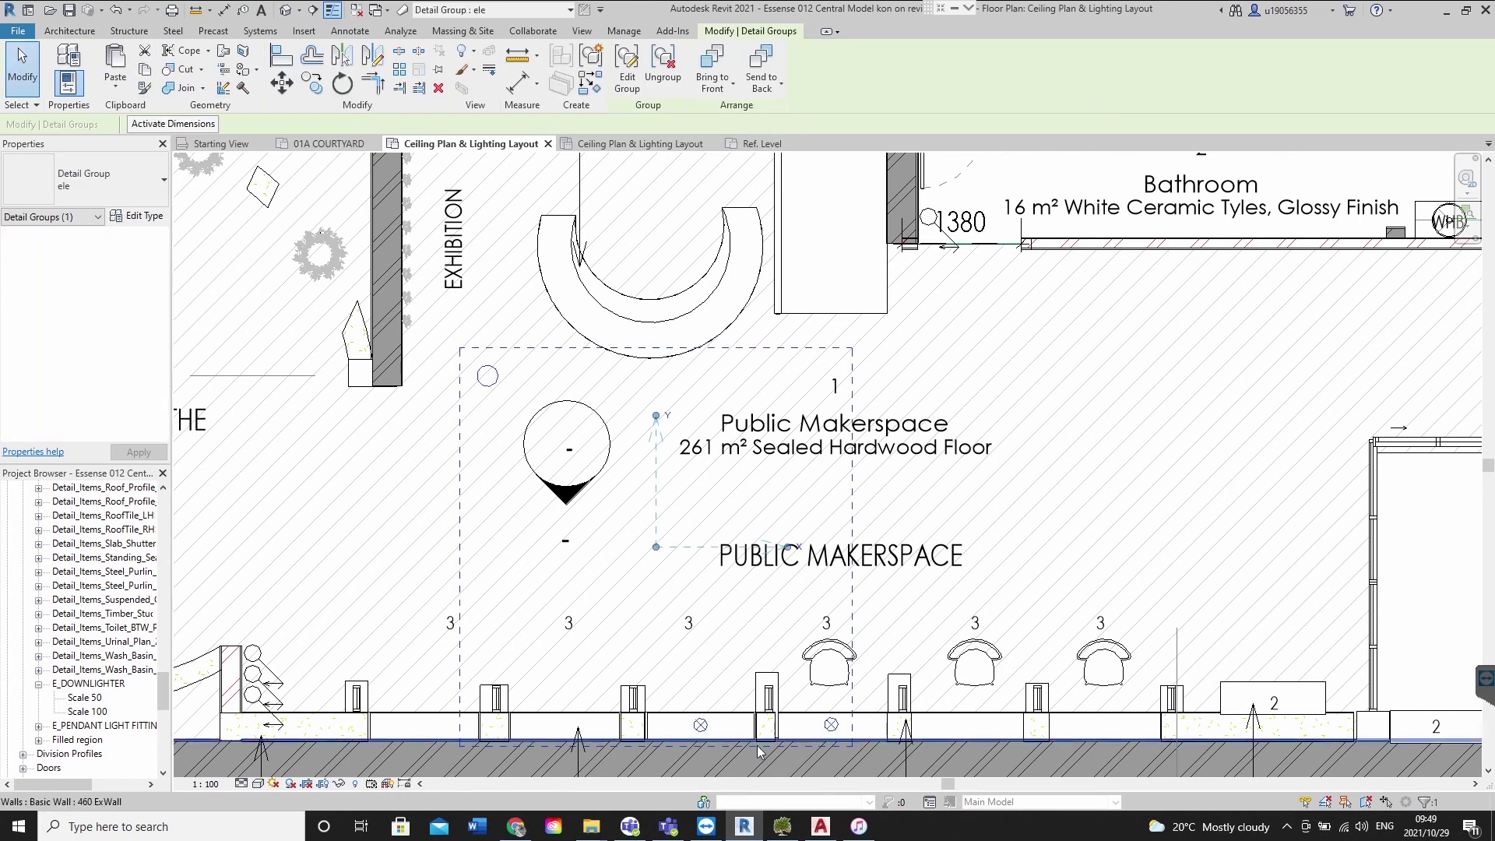
key(Escape)
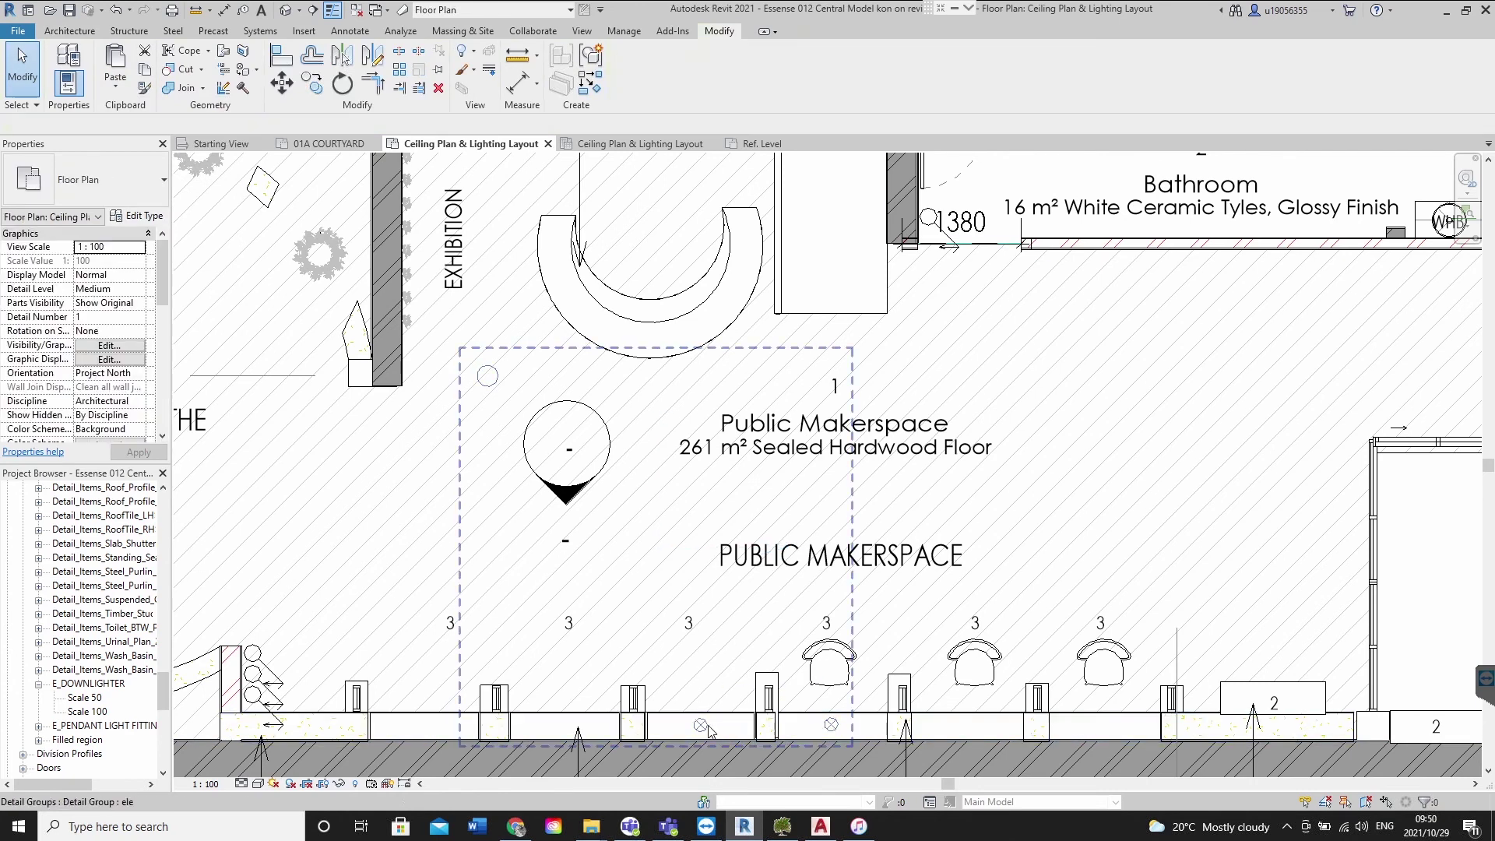
Edit the ele detail group in the floor plan, moving its left downlighter one wall bay further left, and finish the group edit
double_click(708, 725)
drag(705, 729, 567, 731)
key(Escape)
click(297, 175)
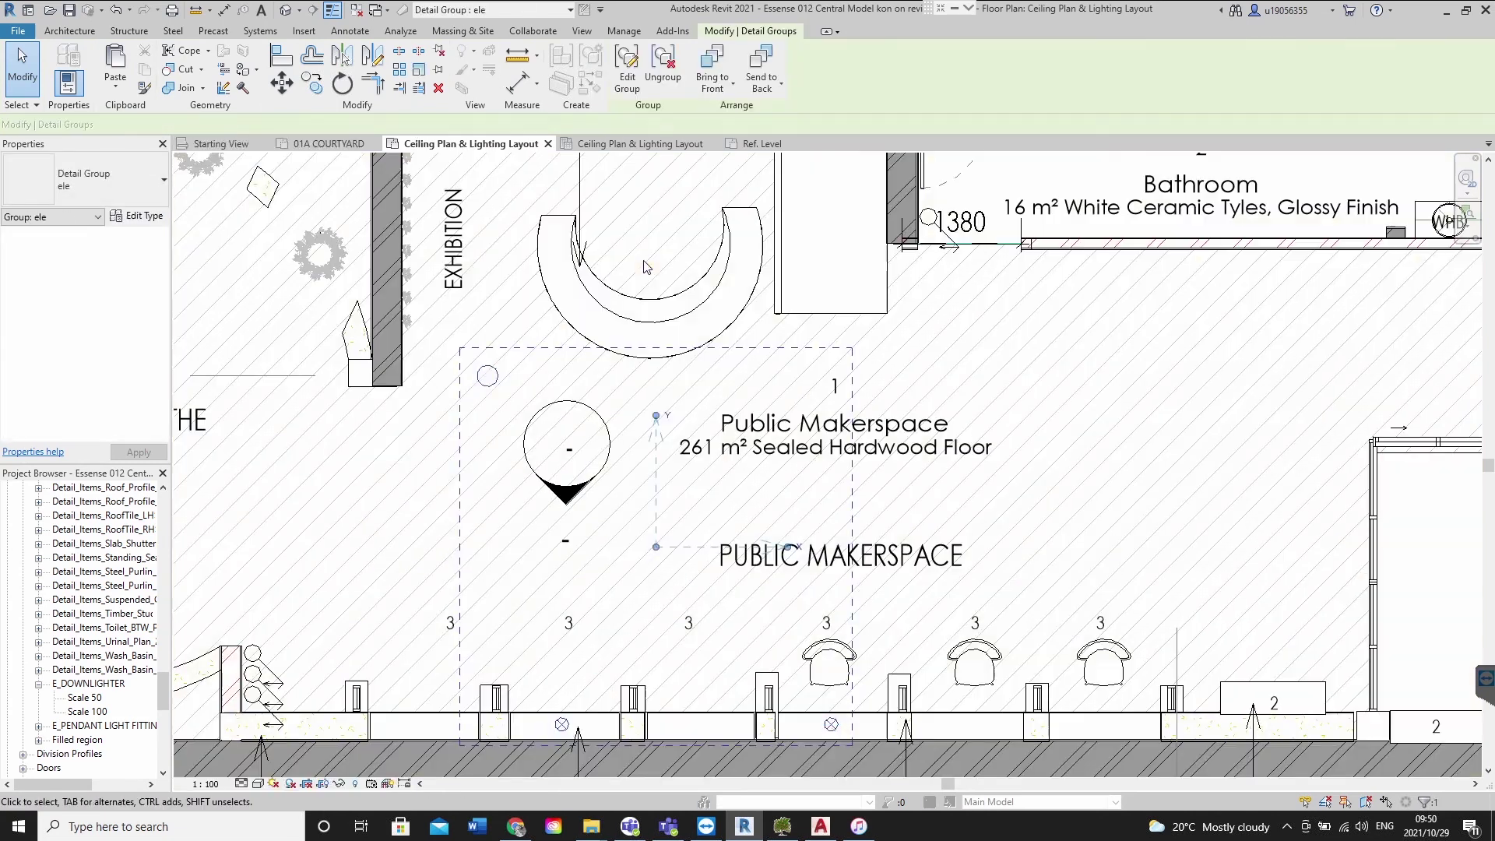
Reset the temporary hide/isolate in the reflected ceiling plan and check the moved downlighter along the wall
click(599, 148)
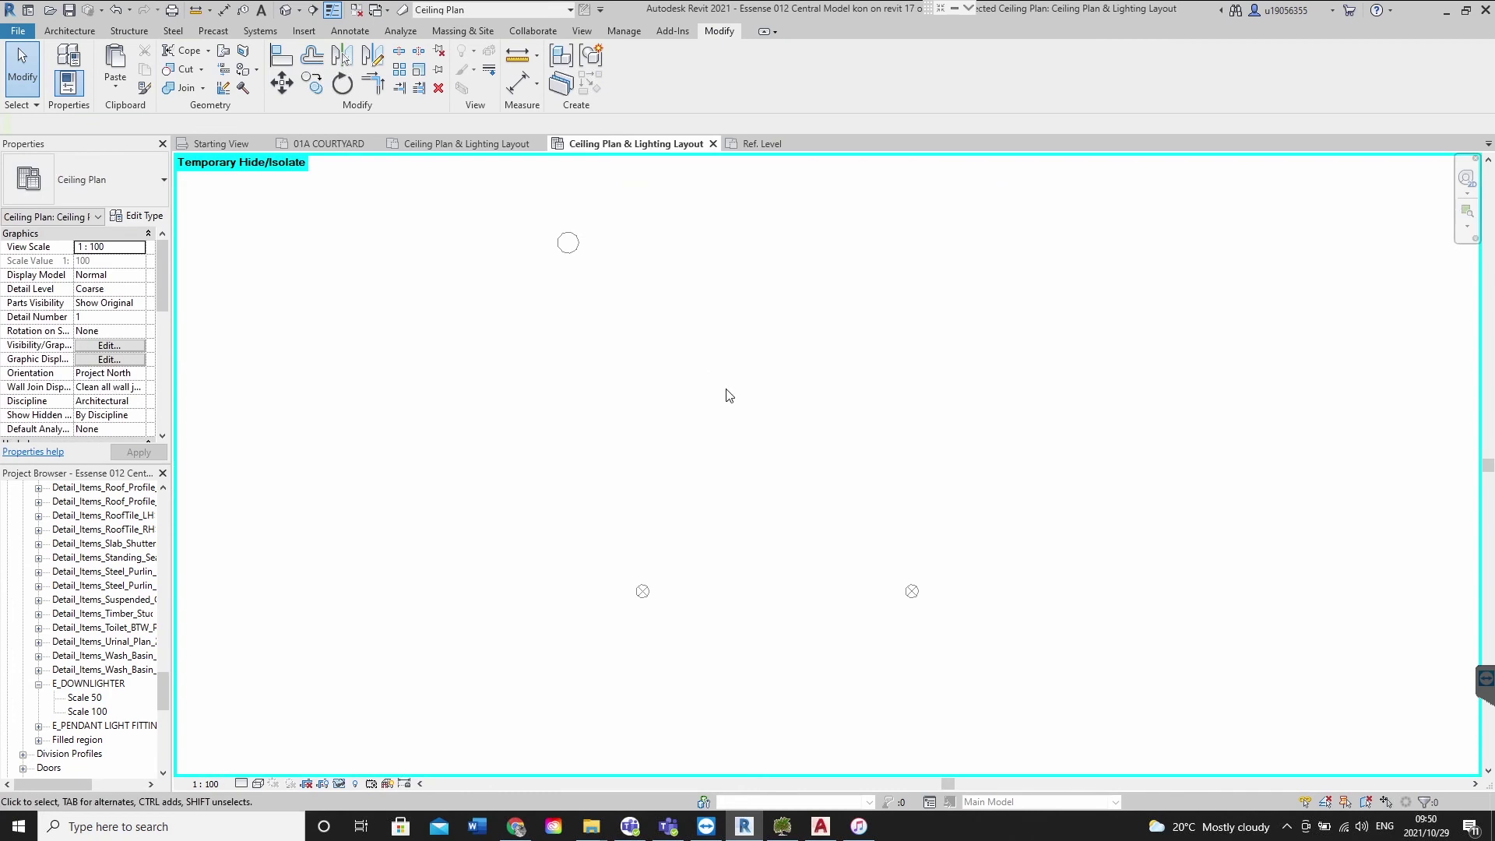
click(355, 784)
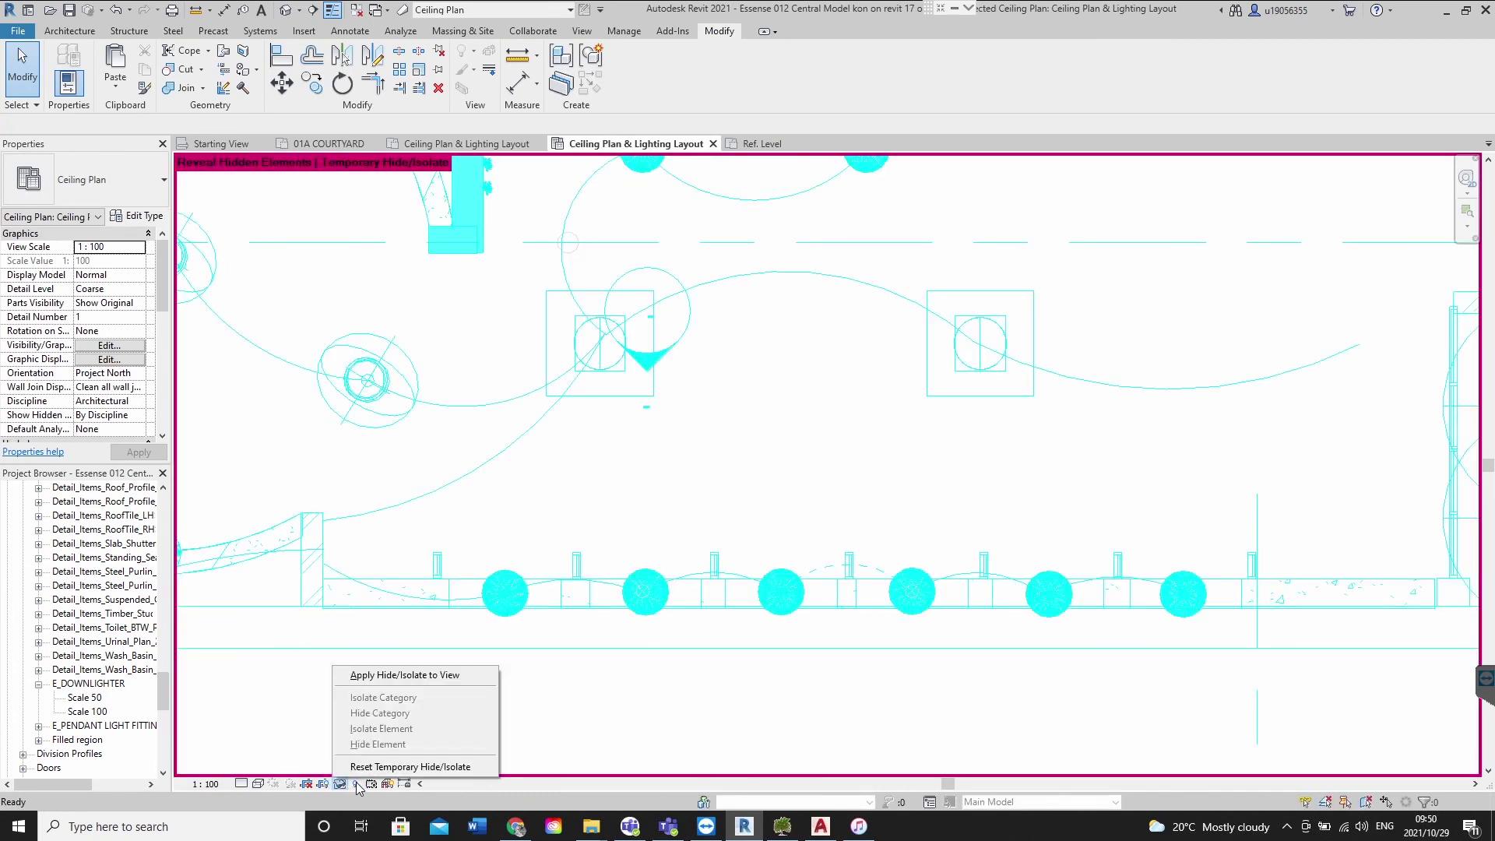
click(340, 784)
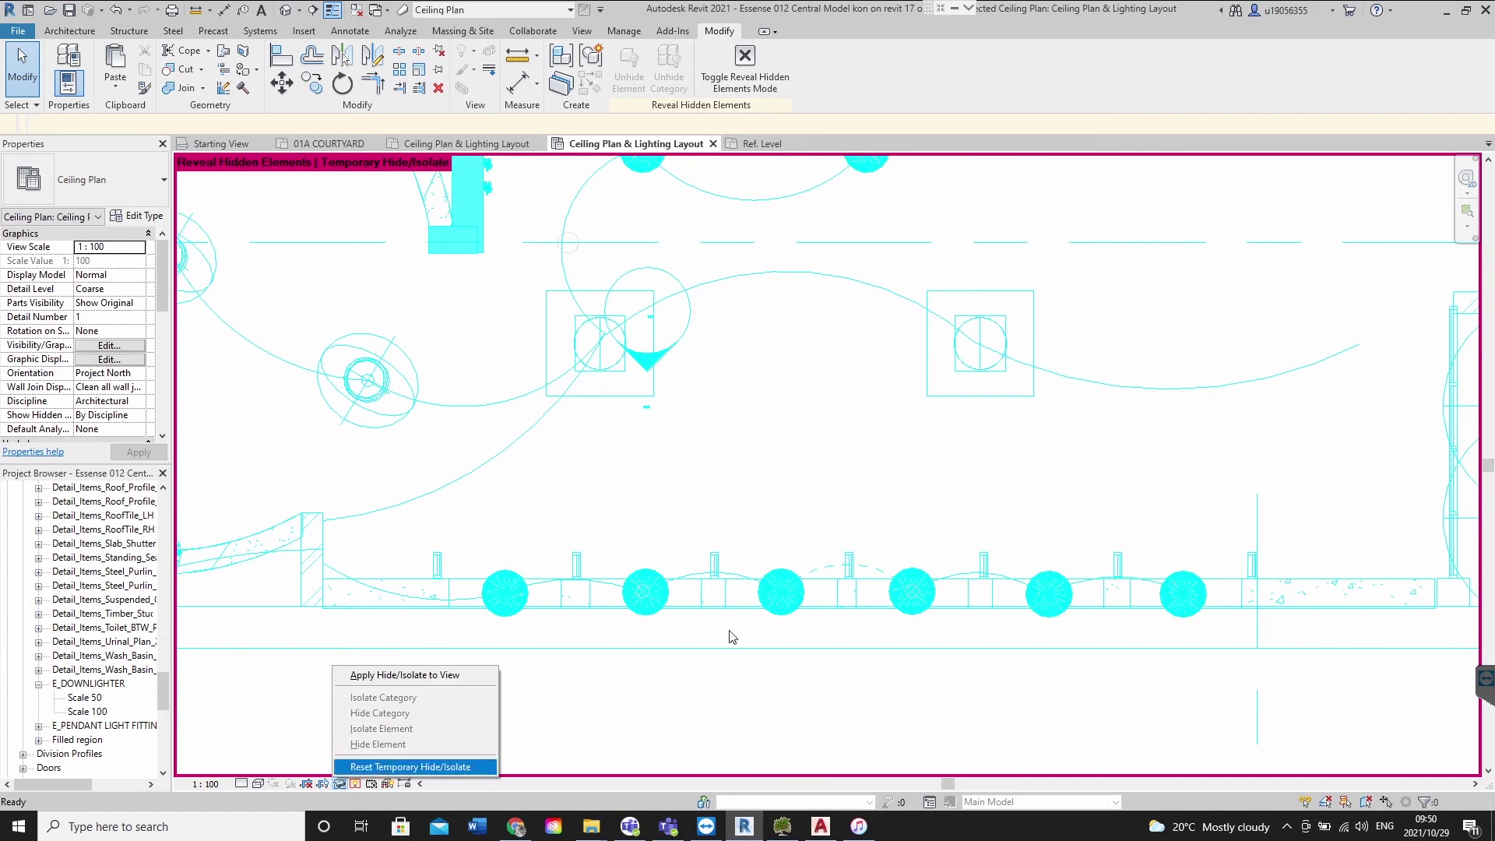
click(382, 767)
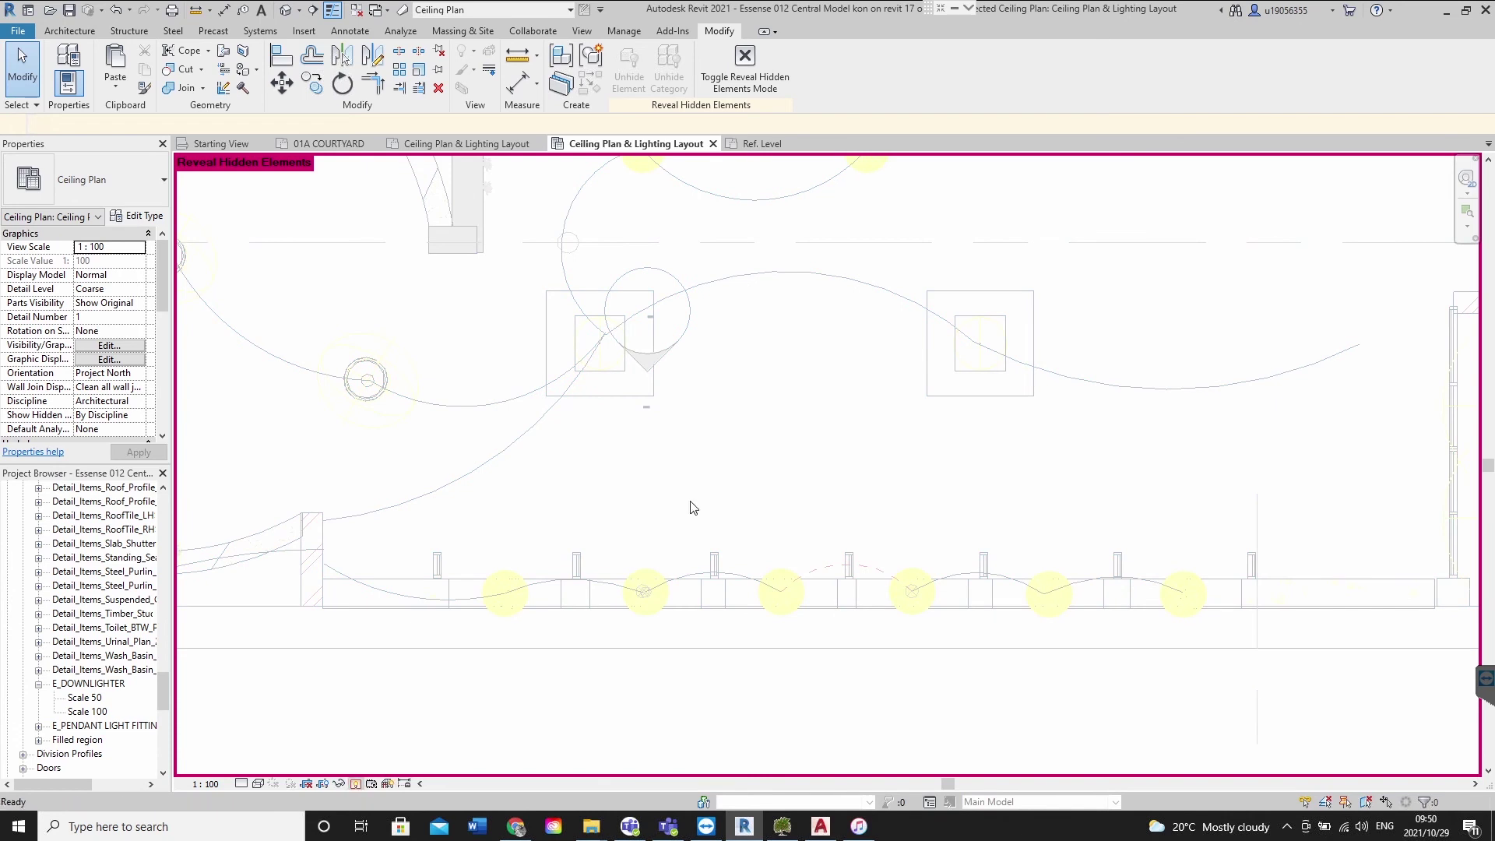
scroll(674, 592, up, 2)
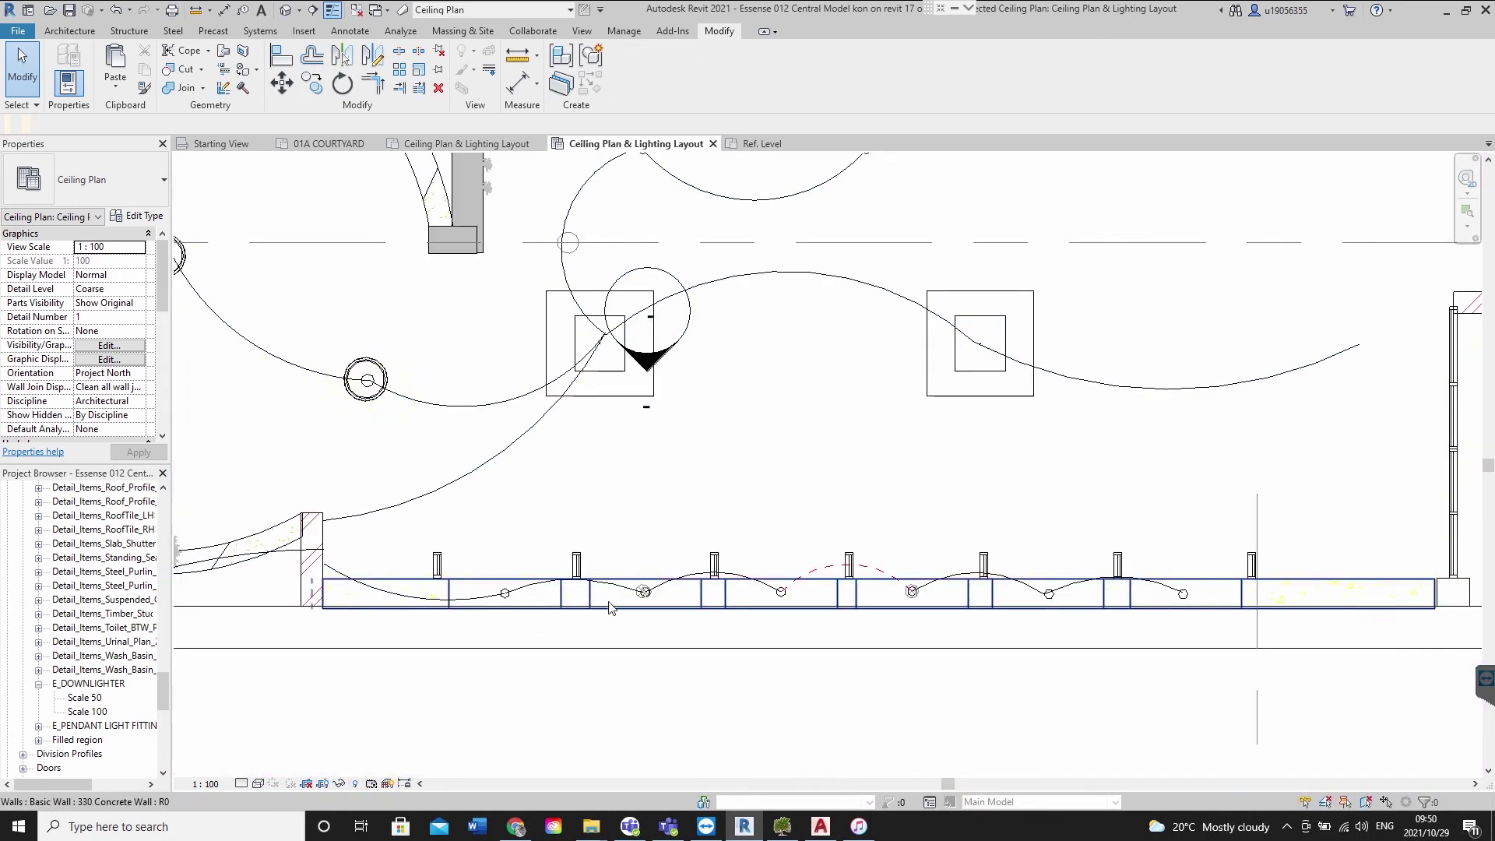
scroll(623, 591, up, 2)
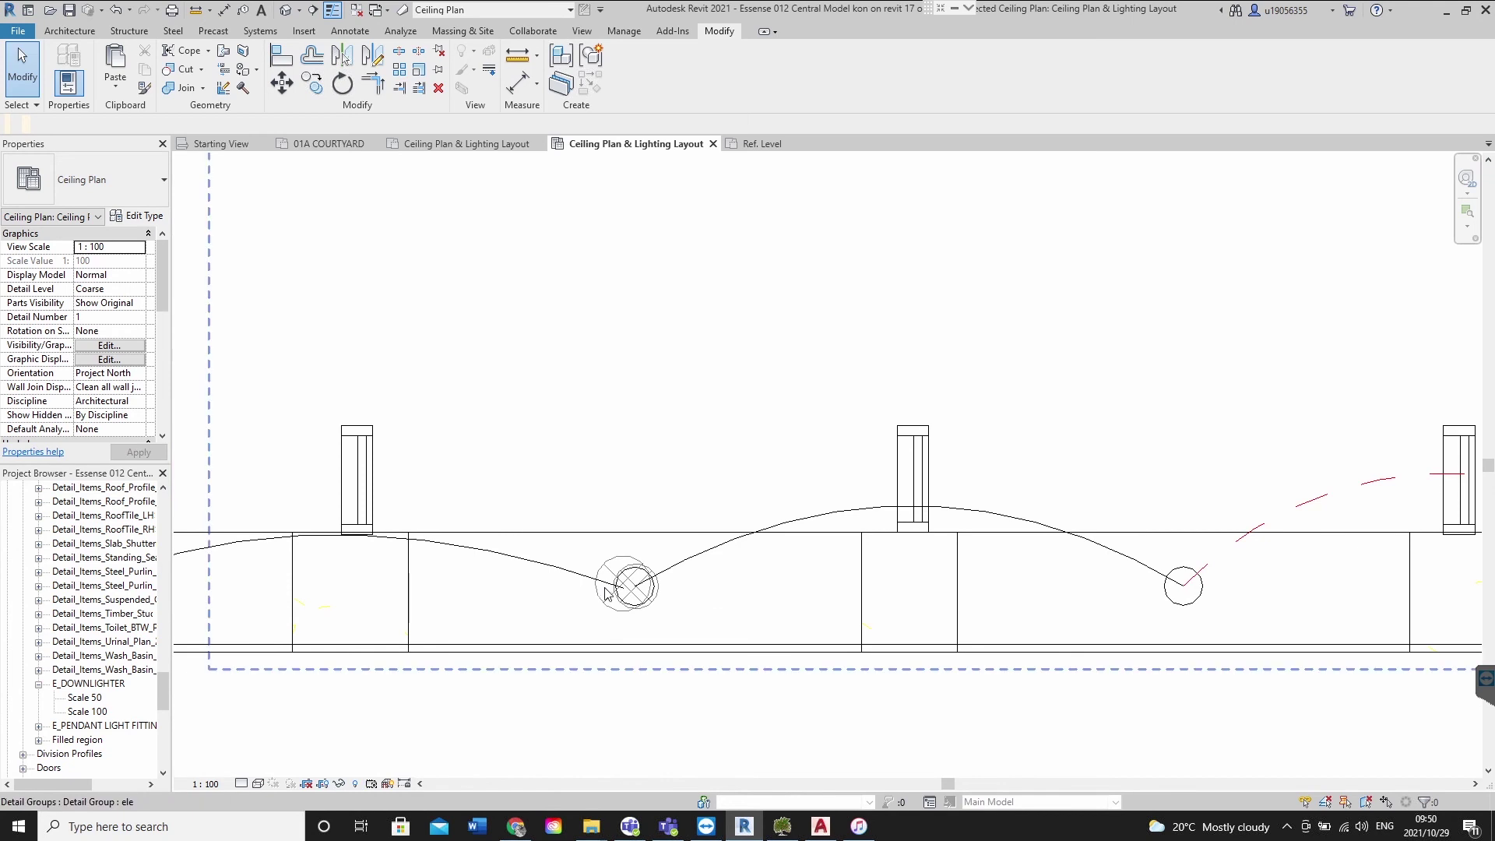
click(604, 602)
scroll(612, 588, down, 5)
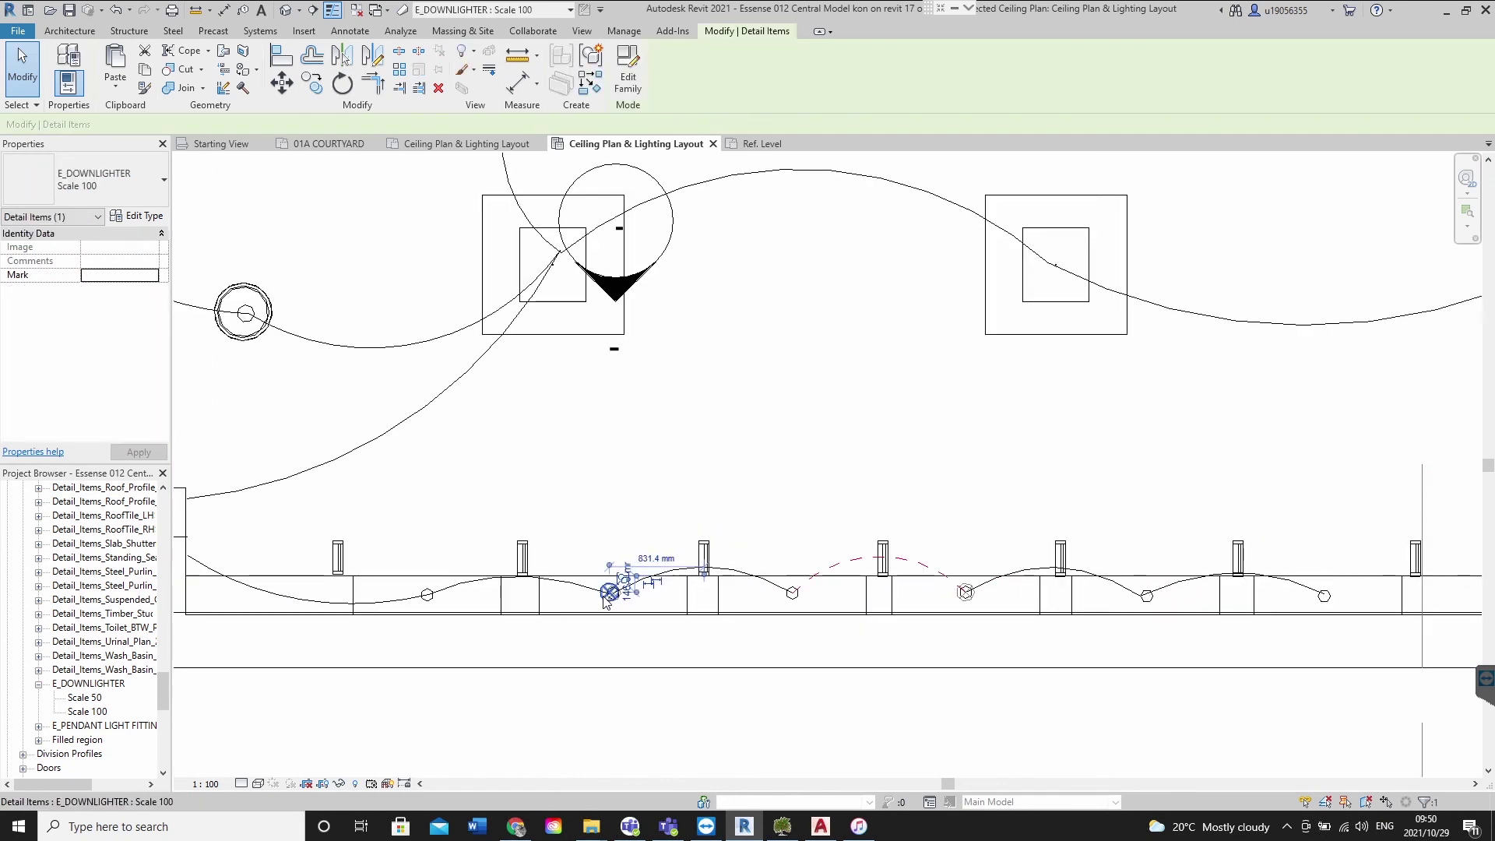
Try to delete the pendant and both downlighters from the ele detail group in the ceiling plan
click(566, 317)
double_click(554, 335)
middle_drag(957, 507, 779, 457)
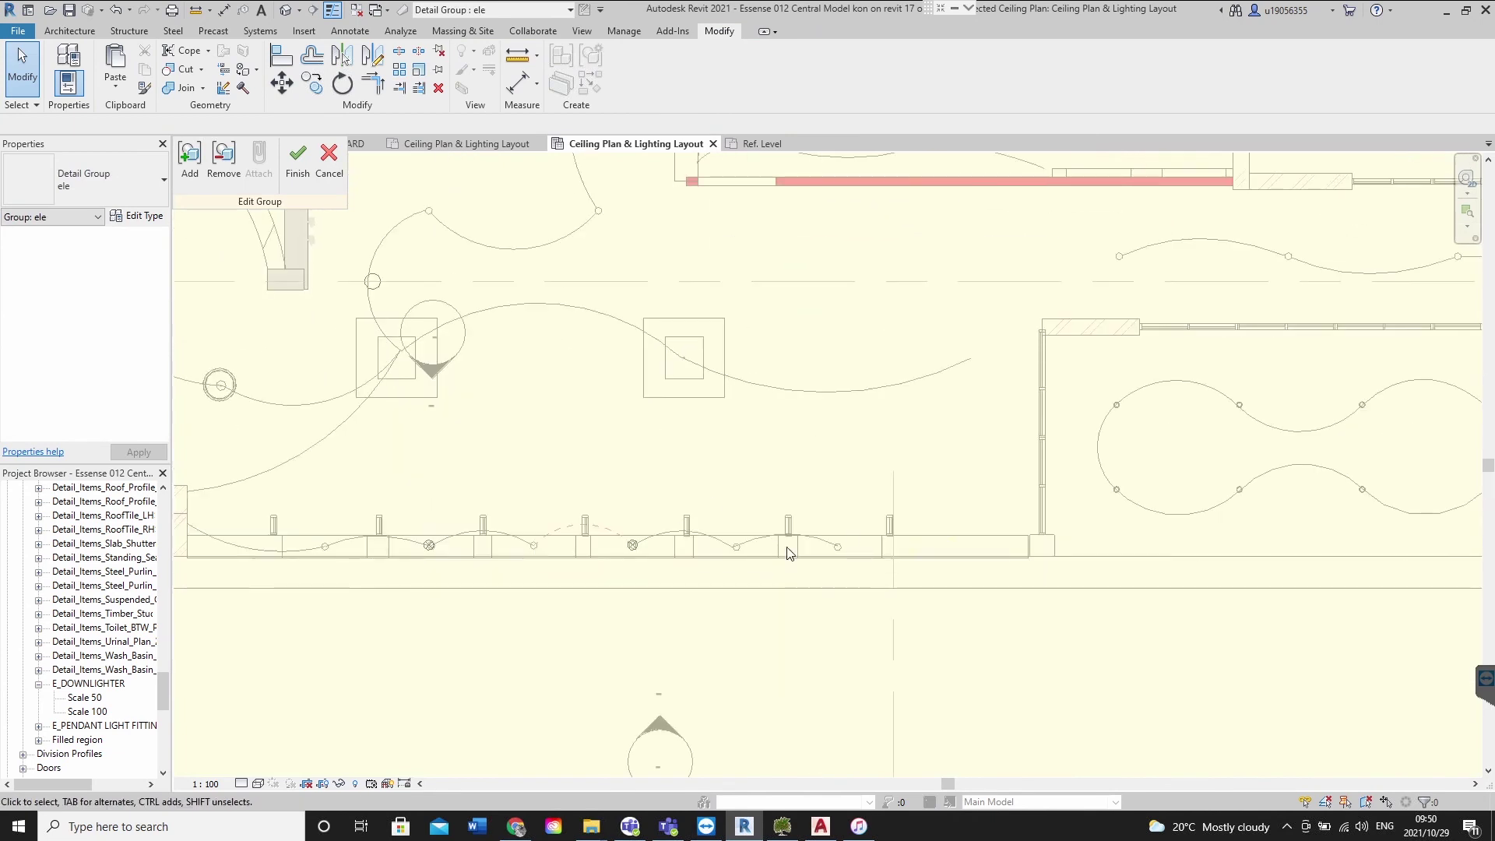
click(631, 545)
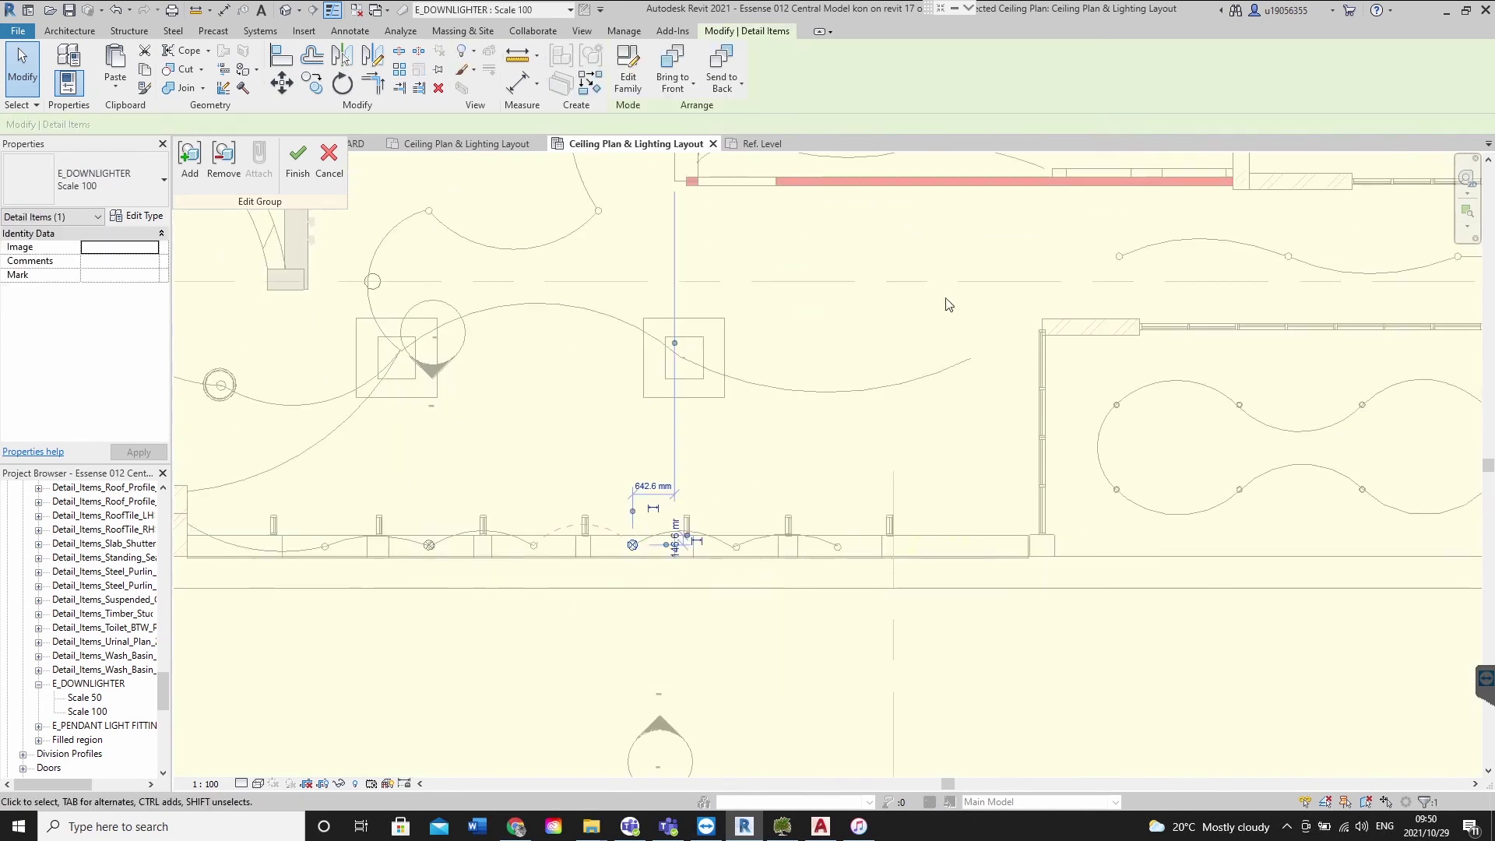
click(556, 475)
middle_drag(409, 469, 532, 551)
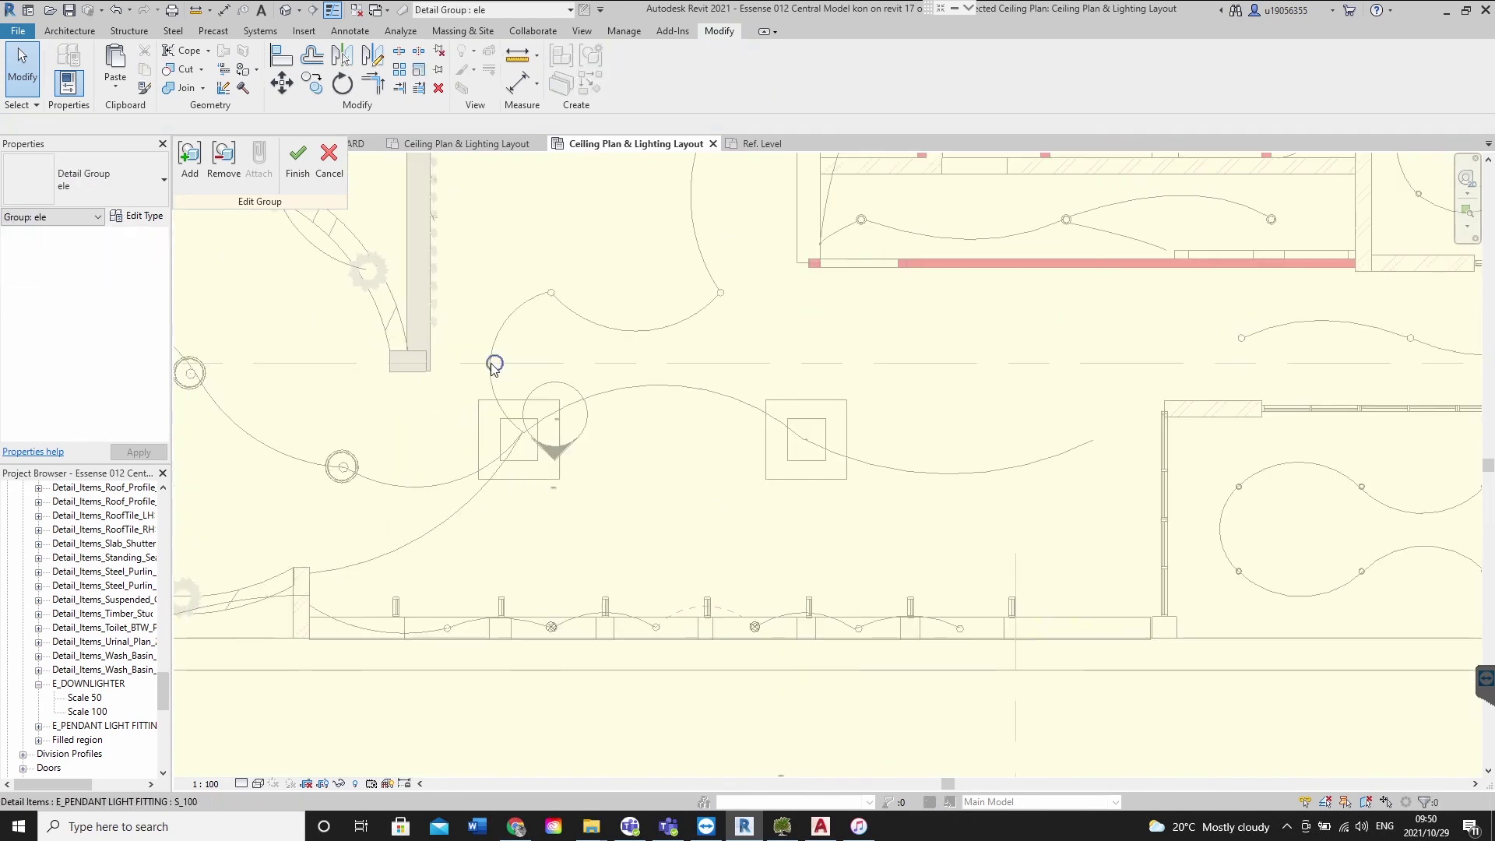
drag(493, 357, 945, 723)
click(298, 156)
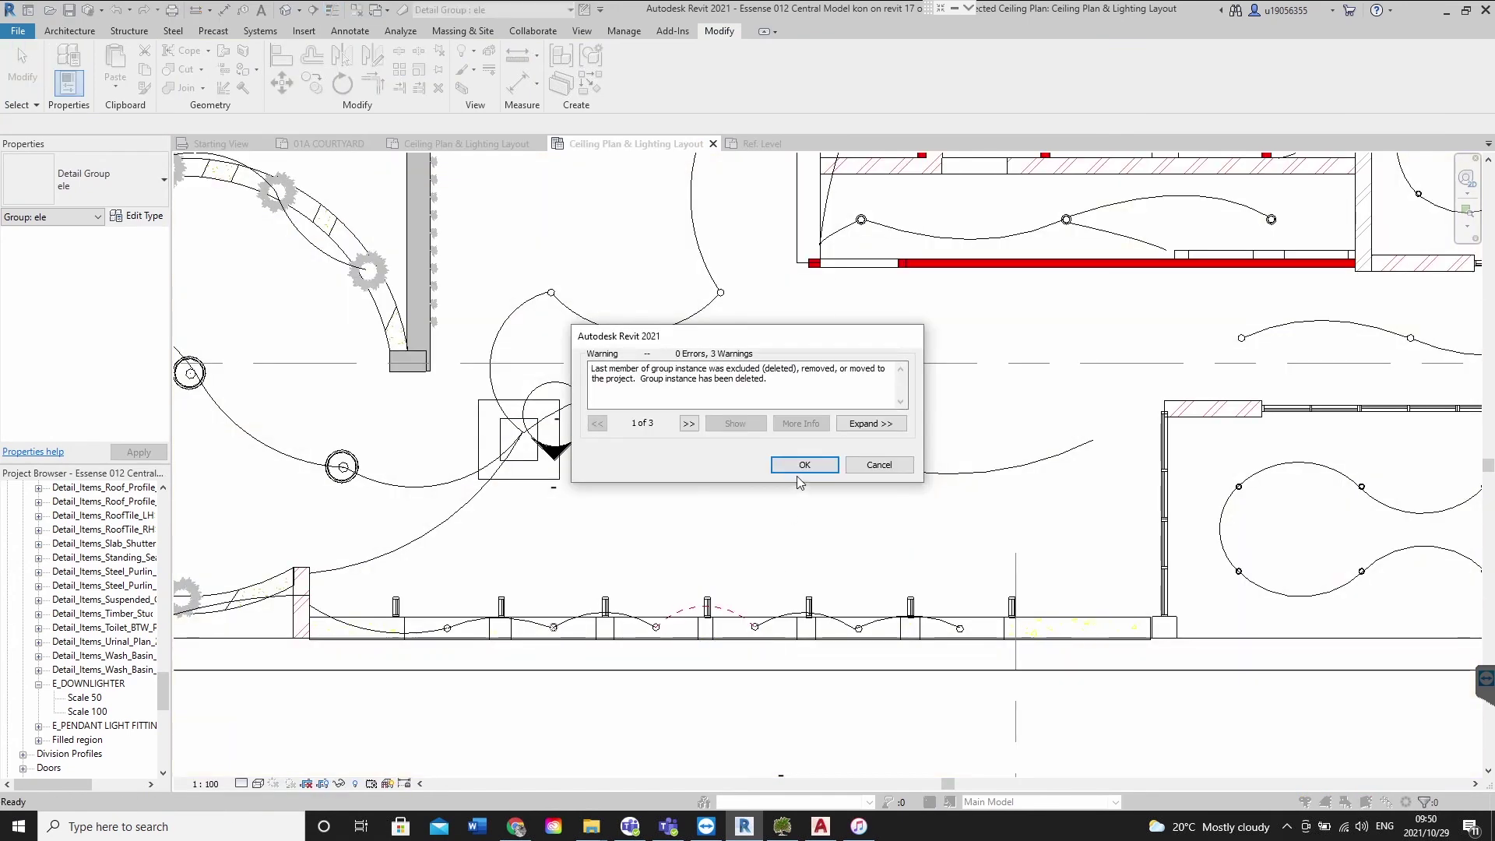
click(879, 465)
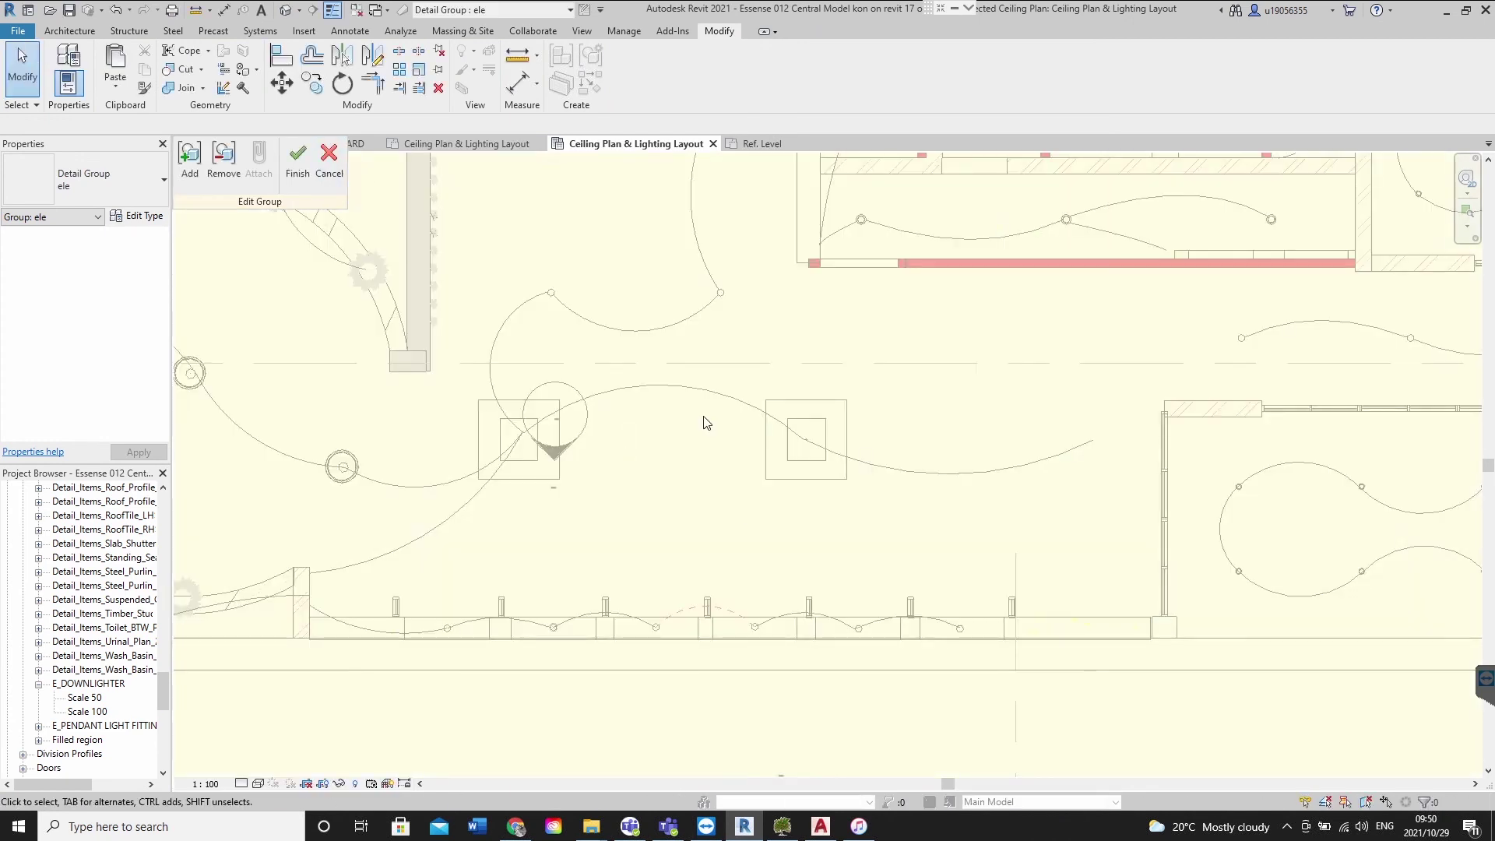
Undo the deletion of the group members and leave the ele group edit without saving
key(ctrl+z)
click(328, 159)
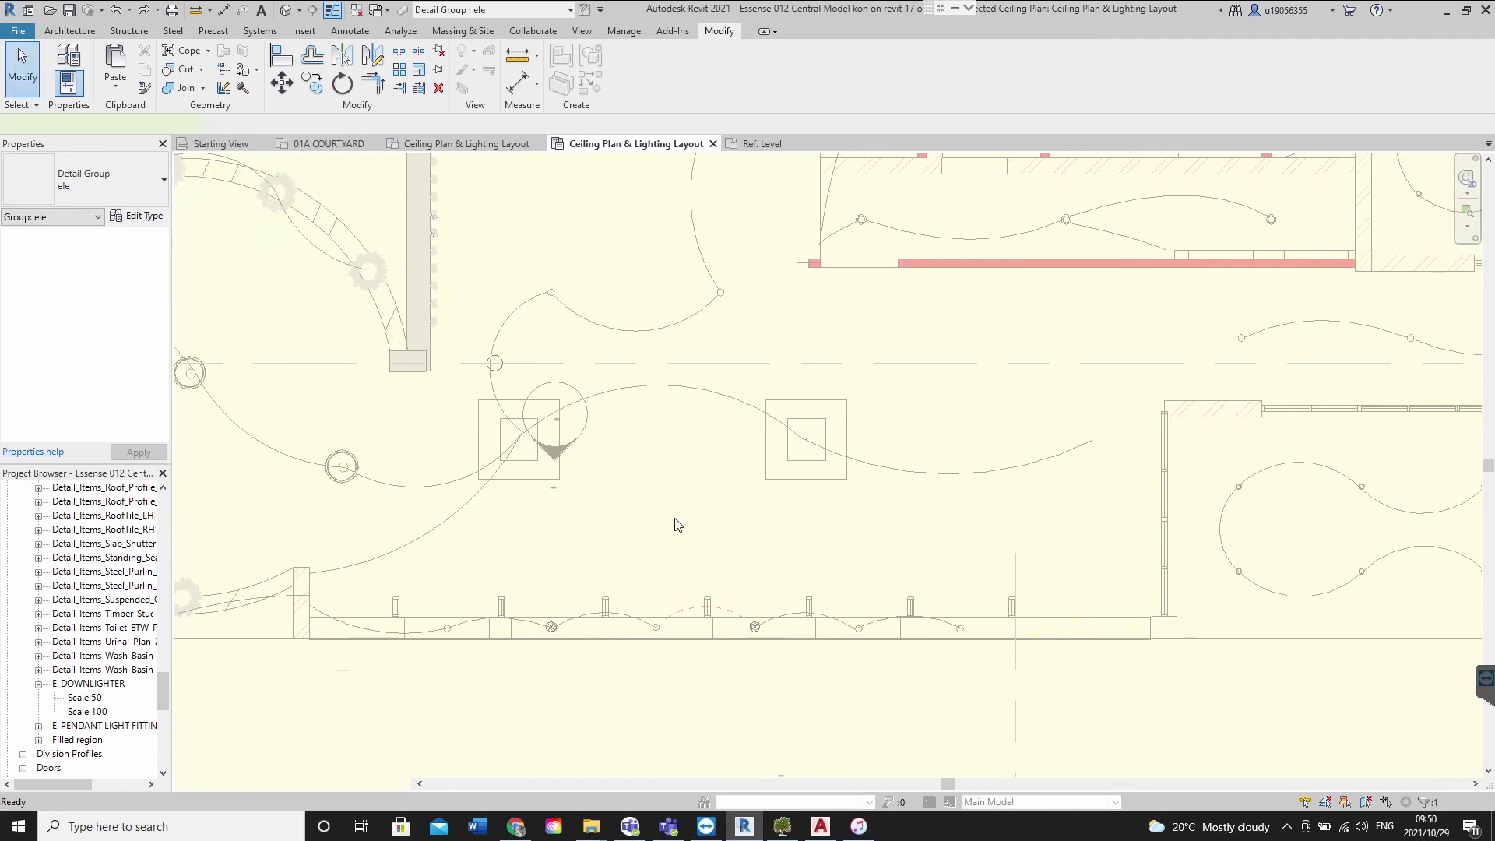
key(Escape)
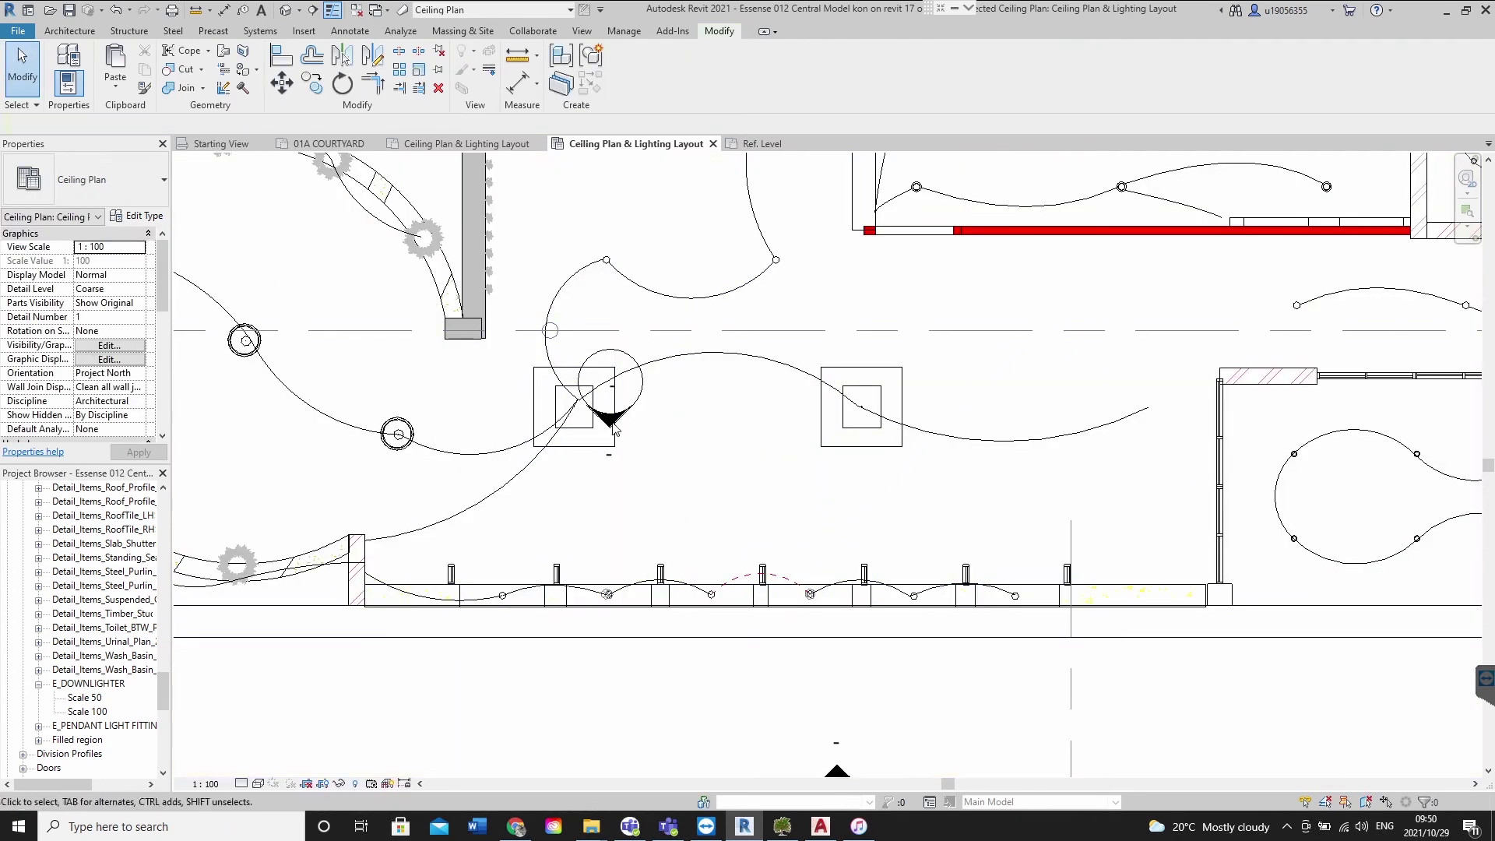
Examine the pendant light fitting family's two concentric circles in its Ref. Level view
click(756, 144)
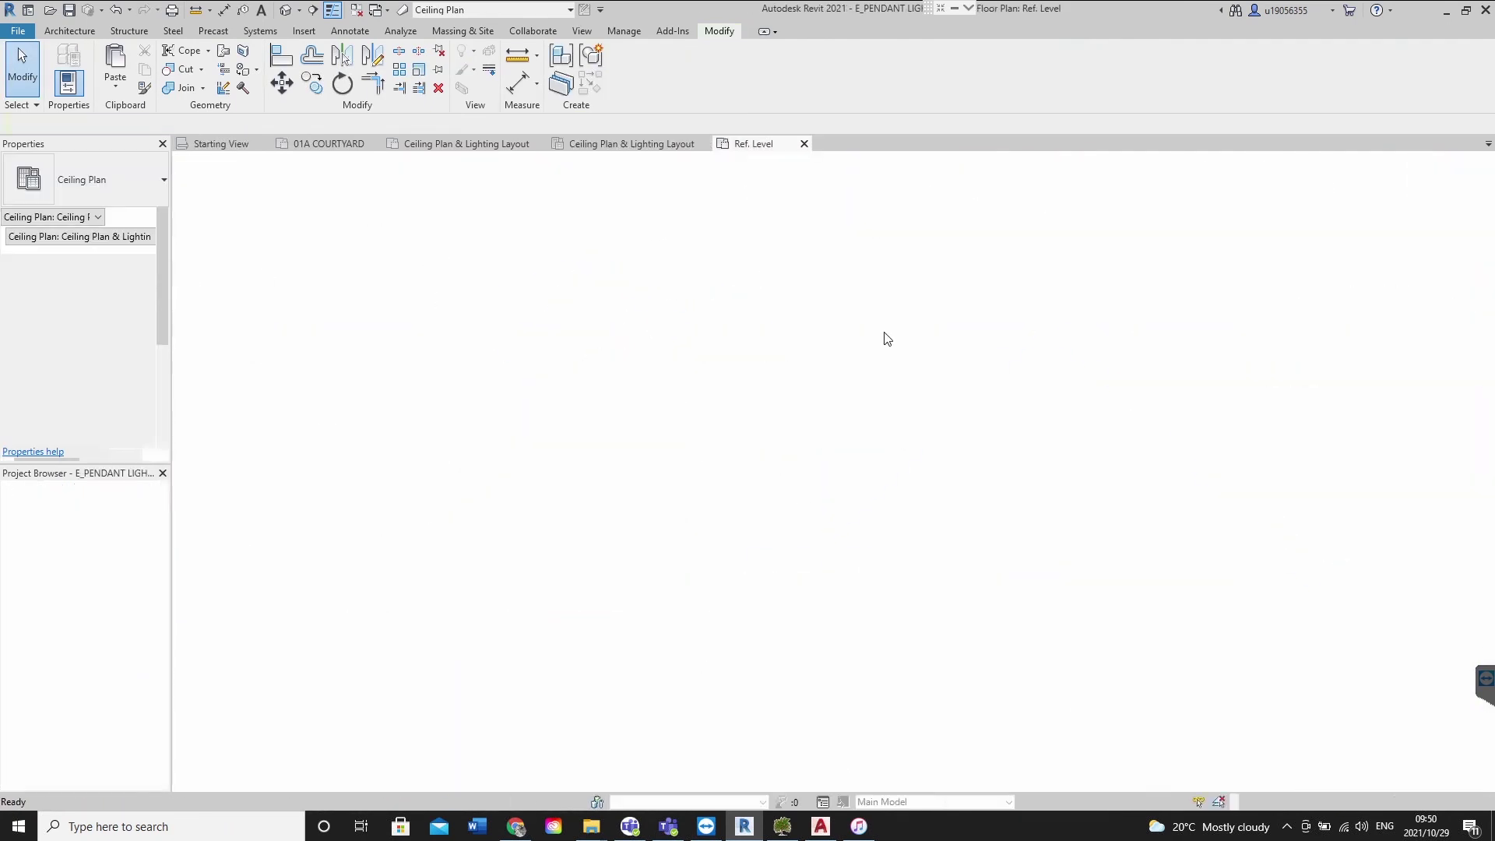
middle_drag(723, 458, 804, 598)
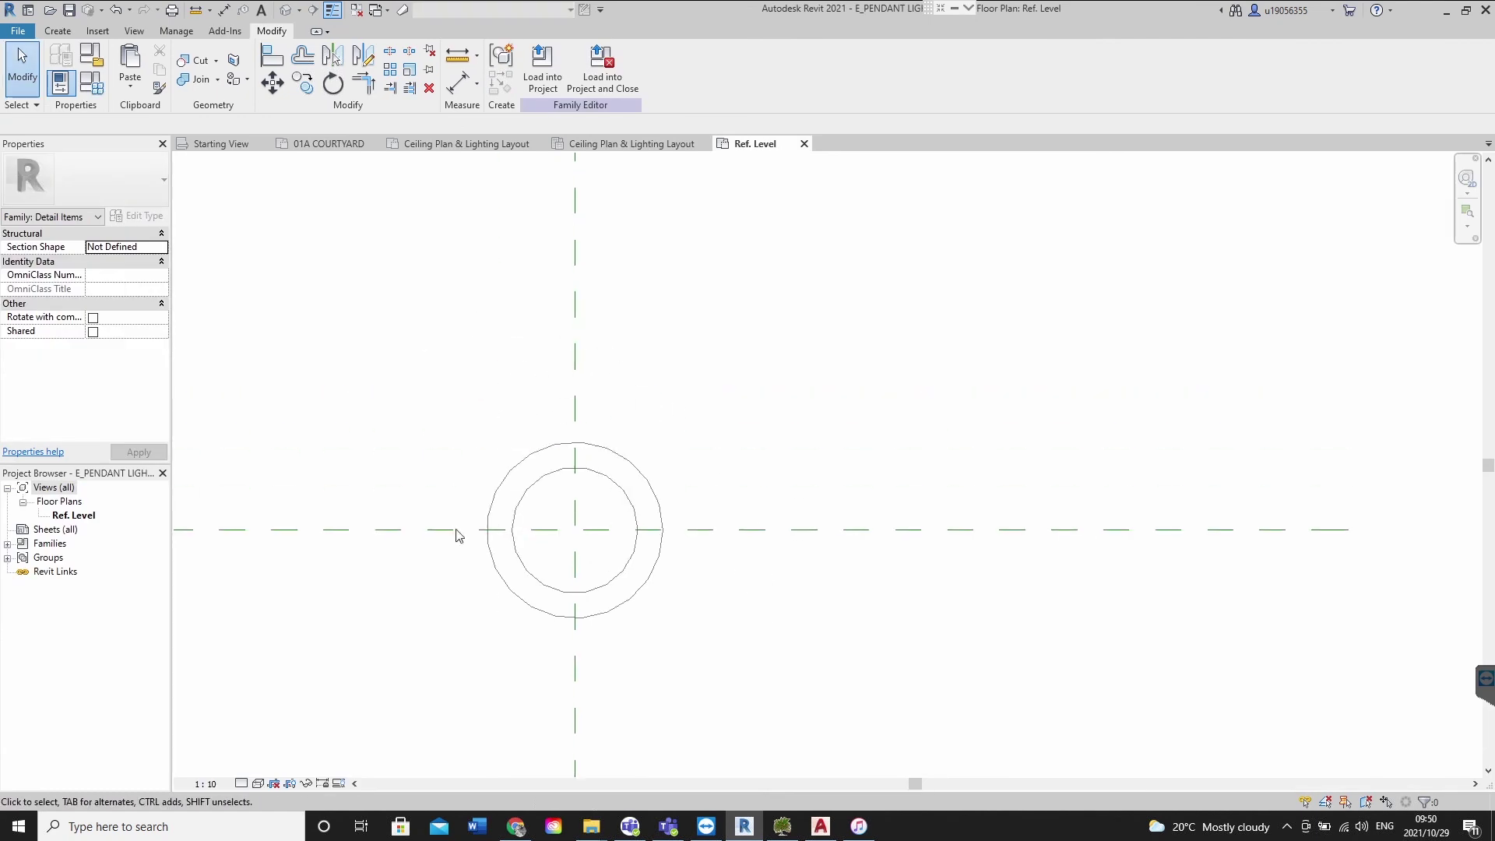
middle_drag(718, 665, 787, 601)
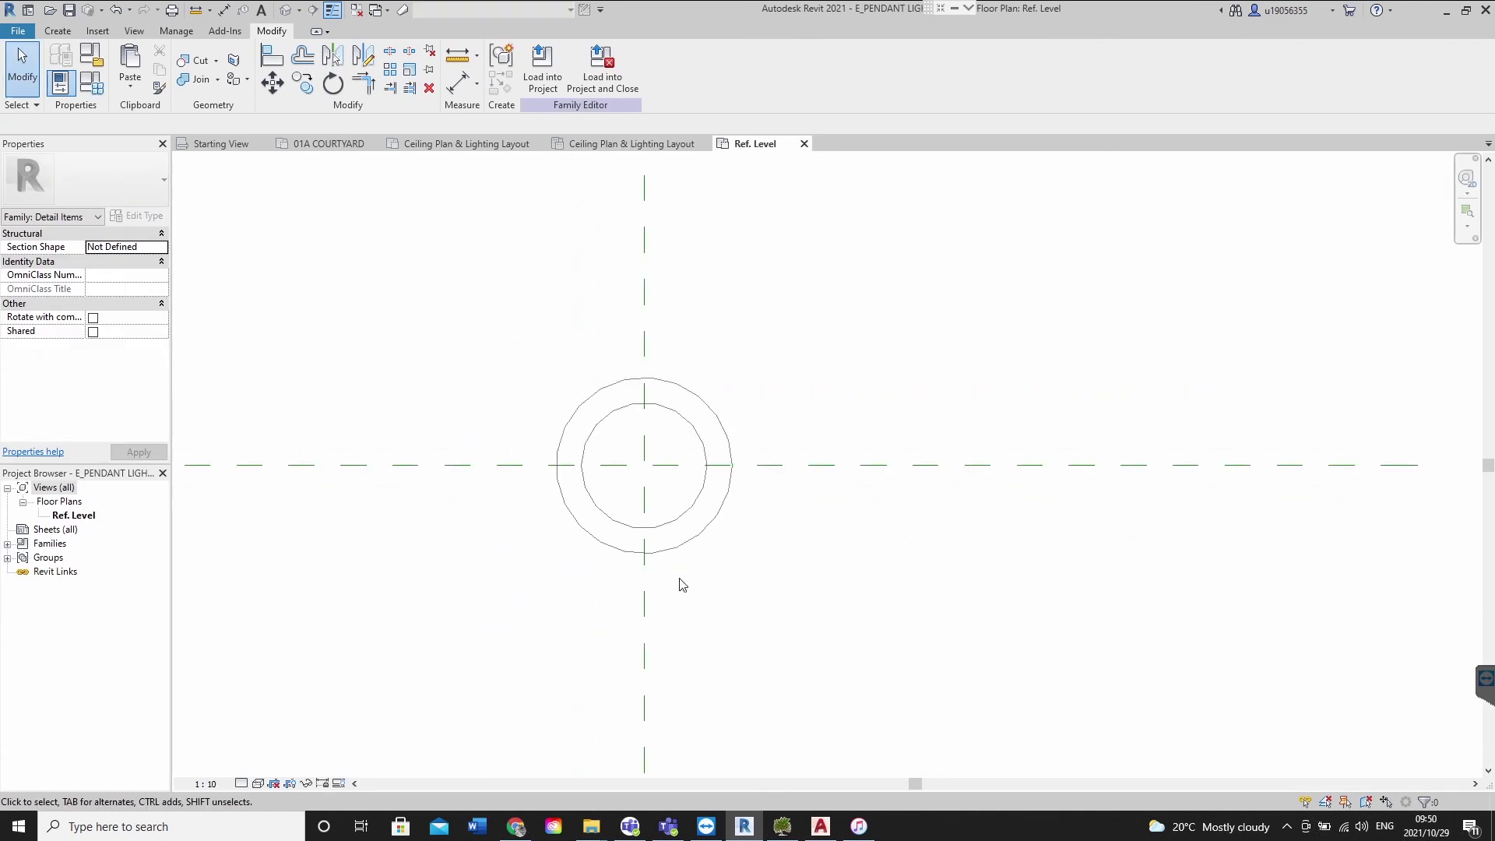
scroll(844, 447, down, 3)
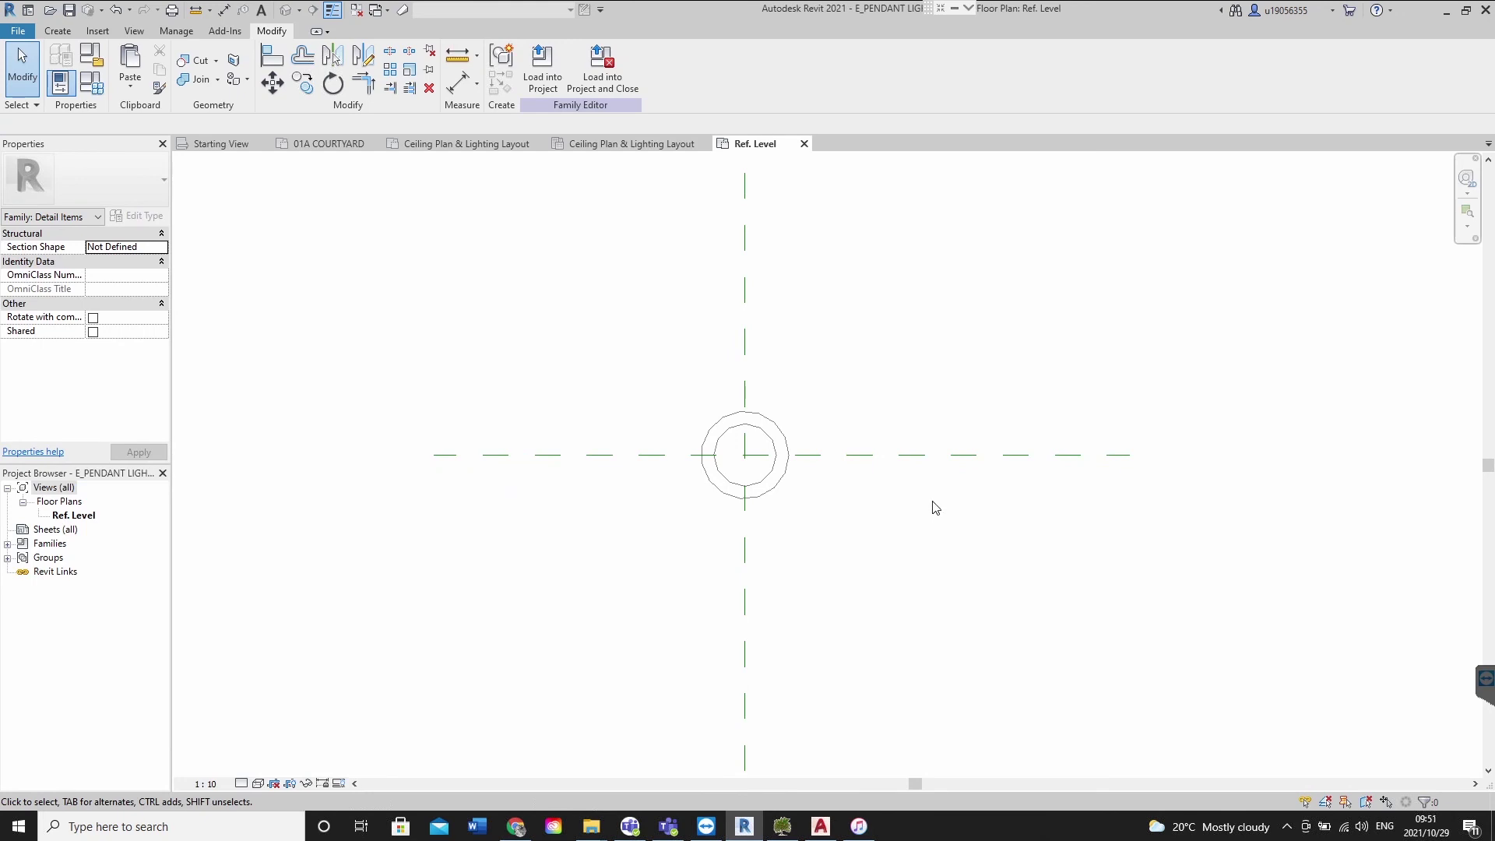
Return to the reflected ceiling plan and examine the downlighters, the wiring arcs and the adjoining rooms' lighting layout
click(658, 146)
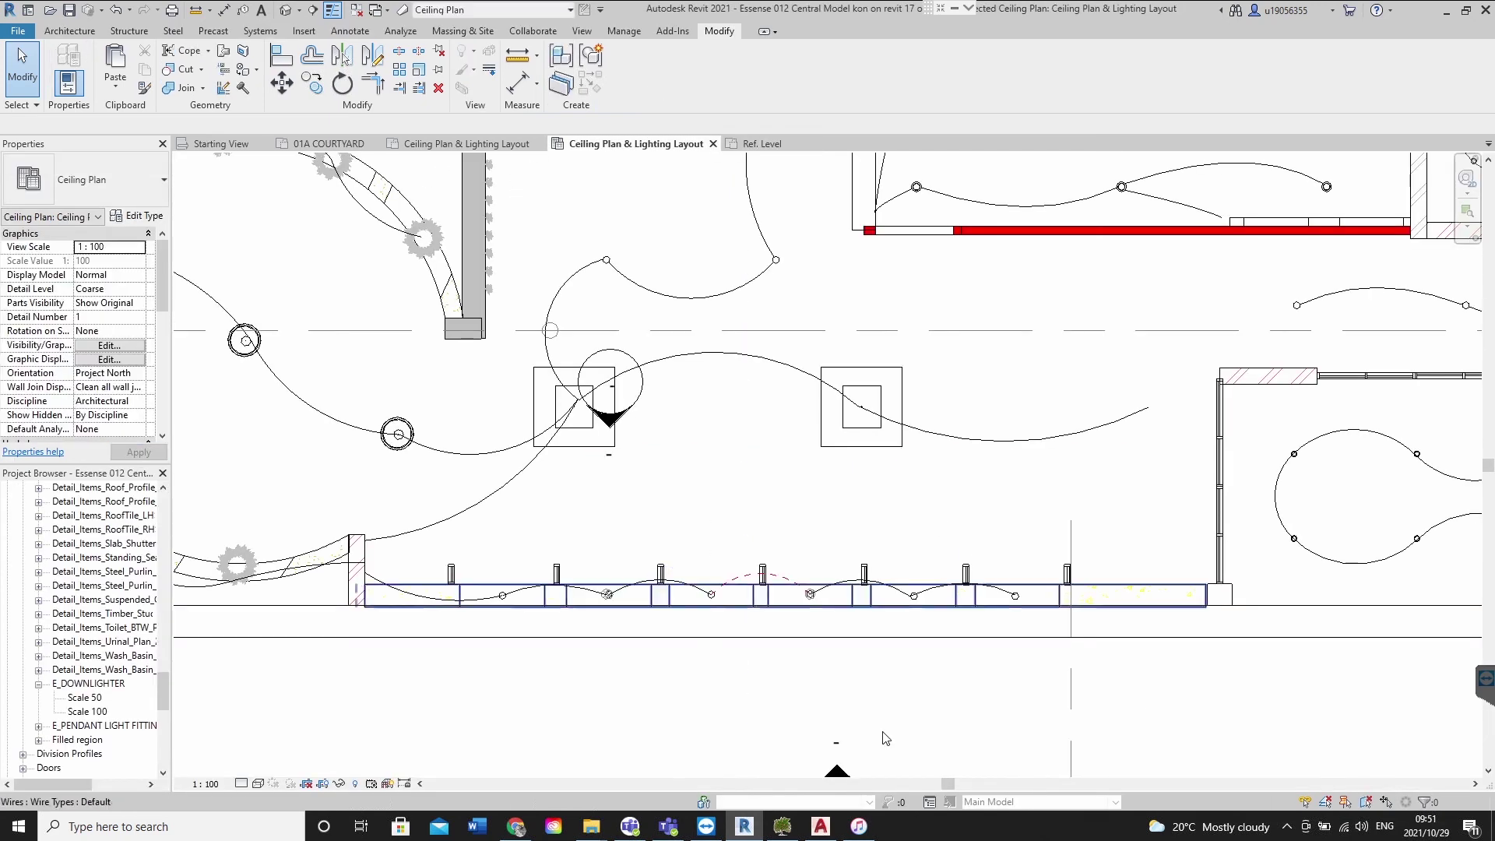
scroll(703, 633, up, 6)
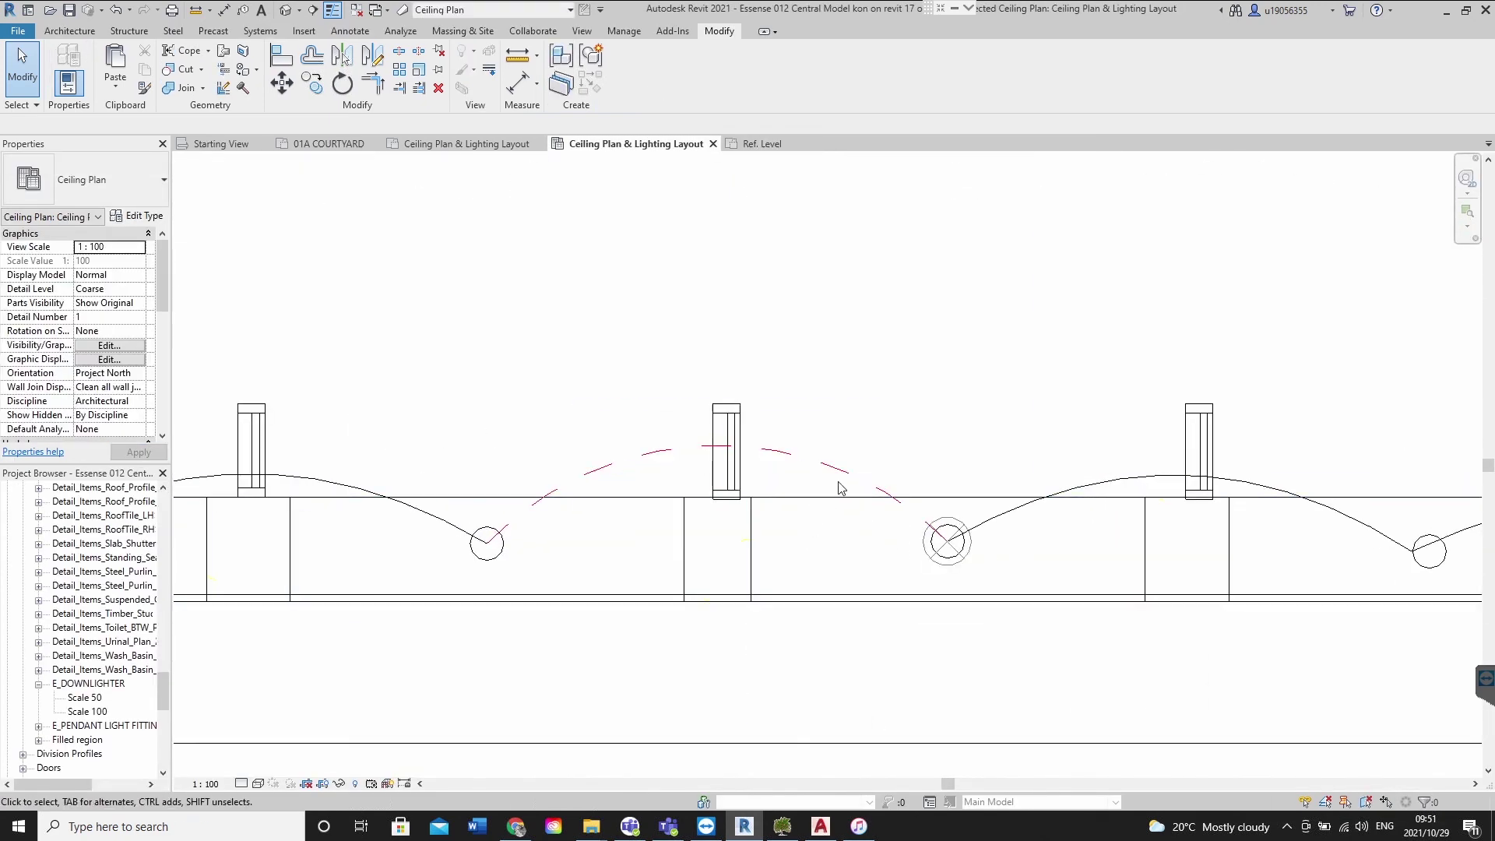
click(839, 488)
scroll(938, 561, down, 3)
scroll(781, 674, down, 3)
click(769, 668)
scroll(771, 668, down, 1)
middle_drag(988, 601, 422, 611)
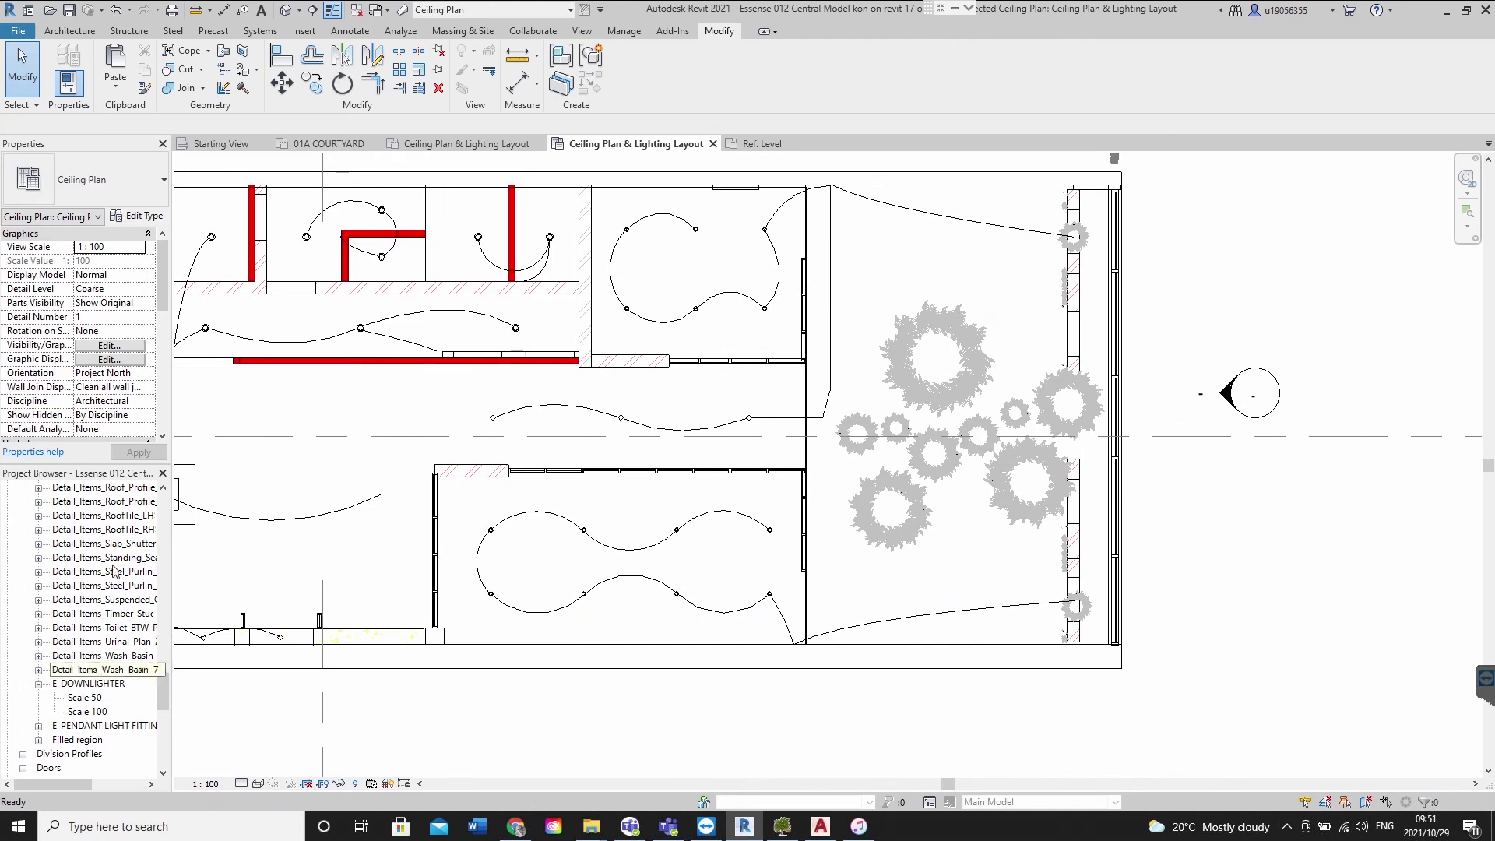
Create a new legend view named elec at 1:50 scale
scroll(69, 647, down, 2)
scroll(68, 646, down, 10)
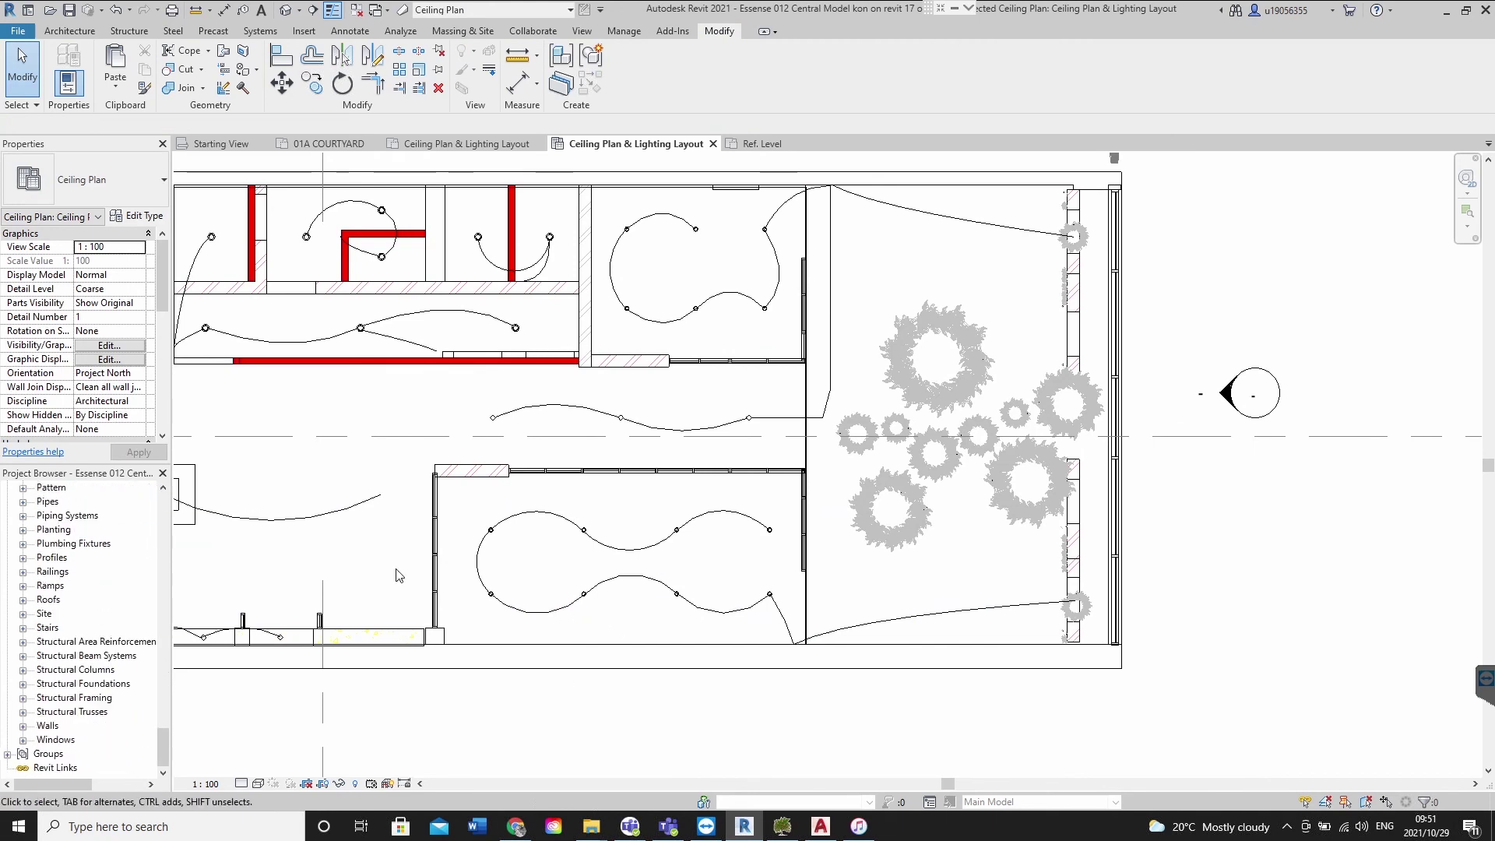
middle_drag(385, 570, 501, 562)
scroll(81, 767, up, 5)
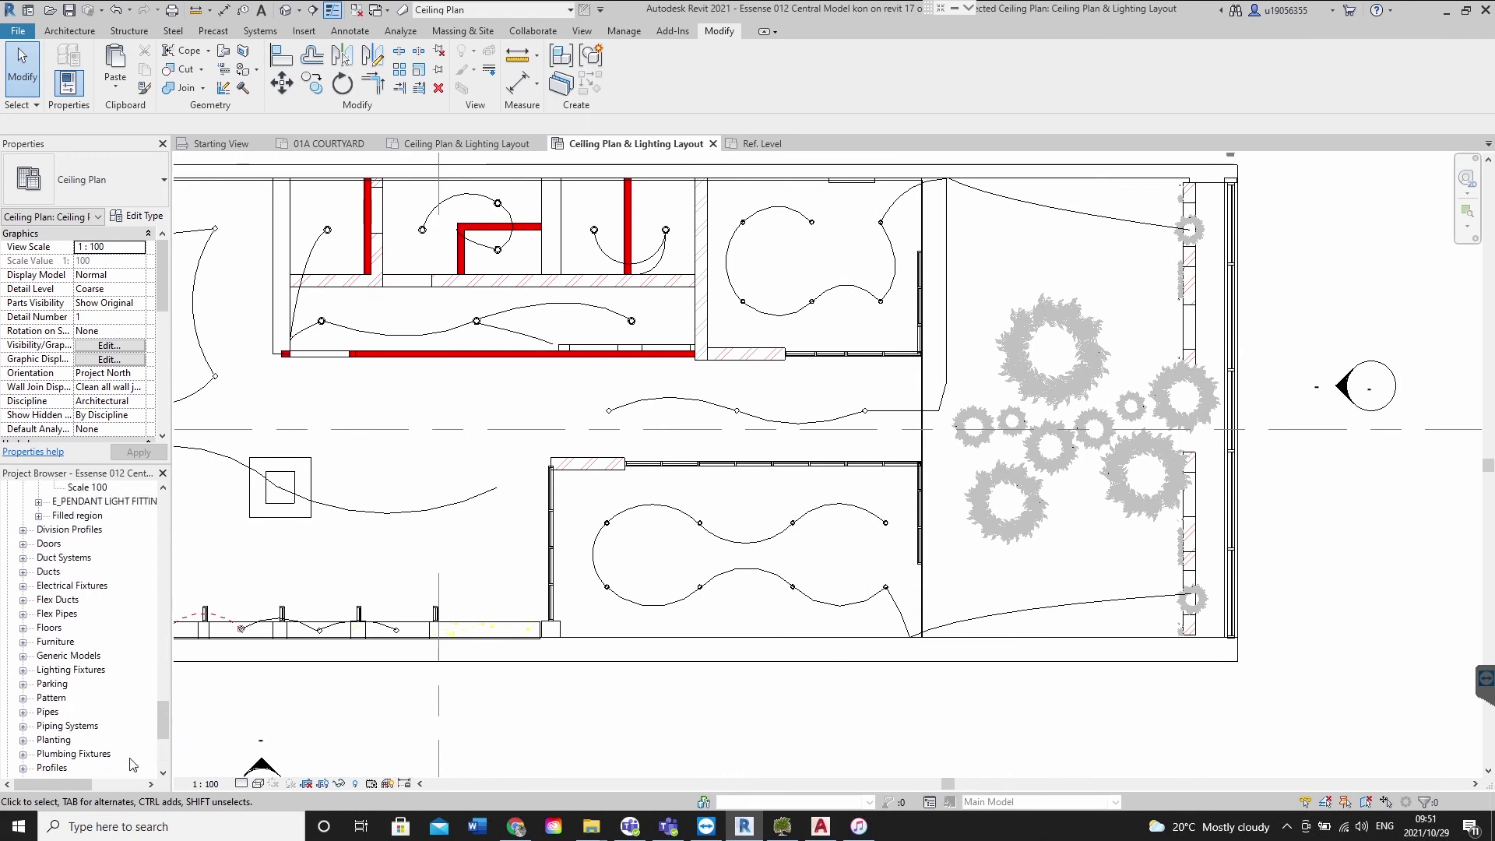
drag(162, 727, 165, 604)
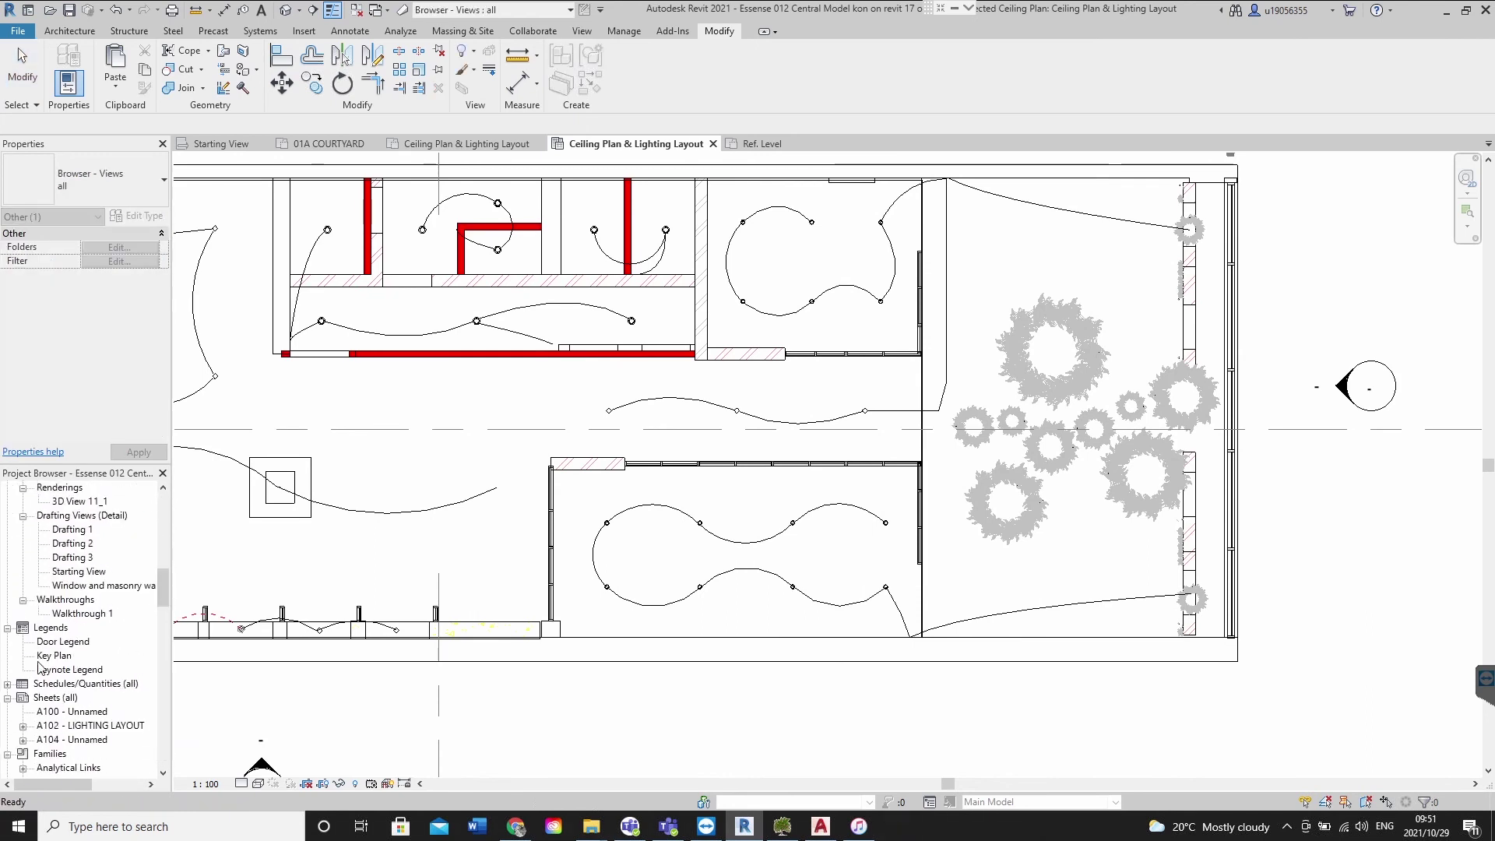
right_click(52, 628)
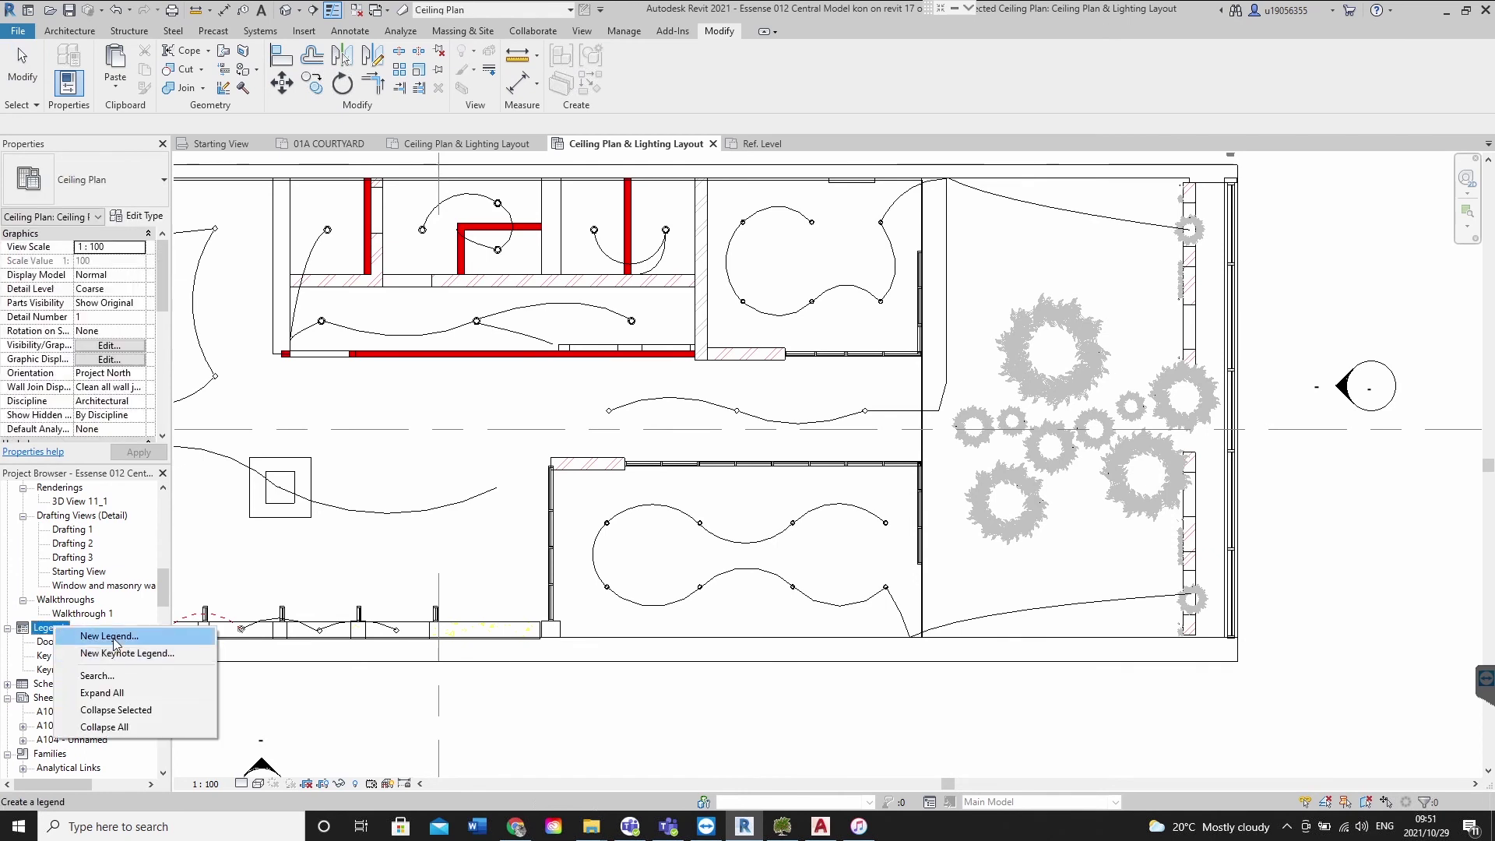
click(114, 637)
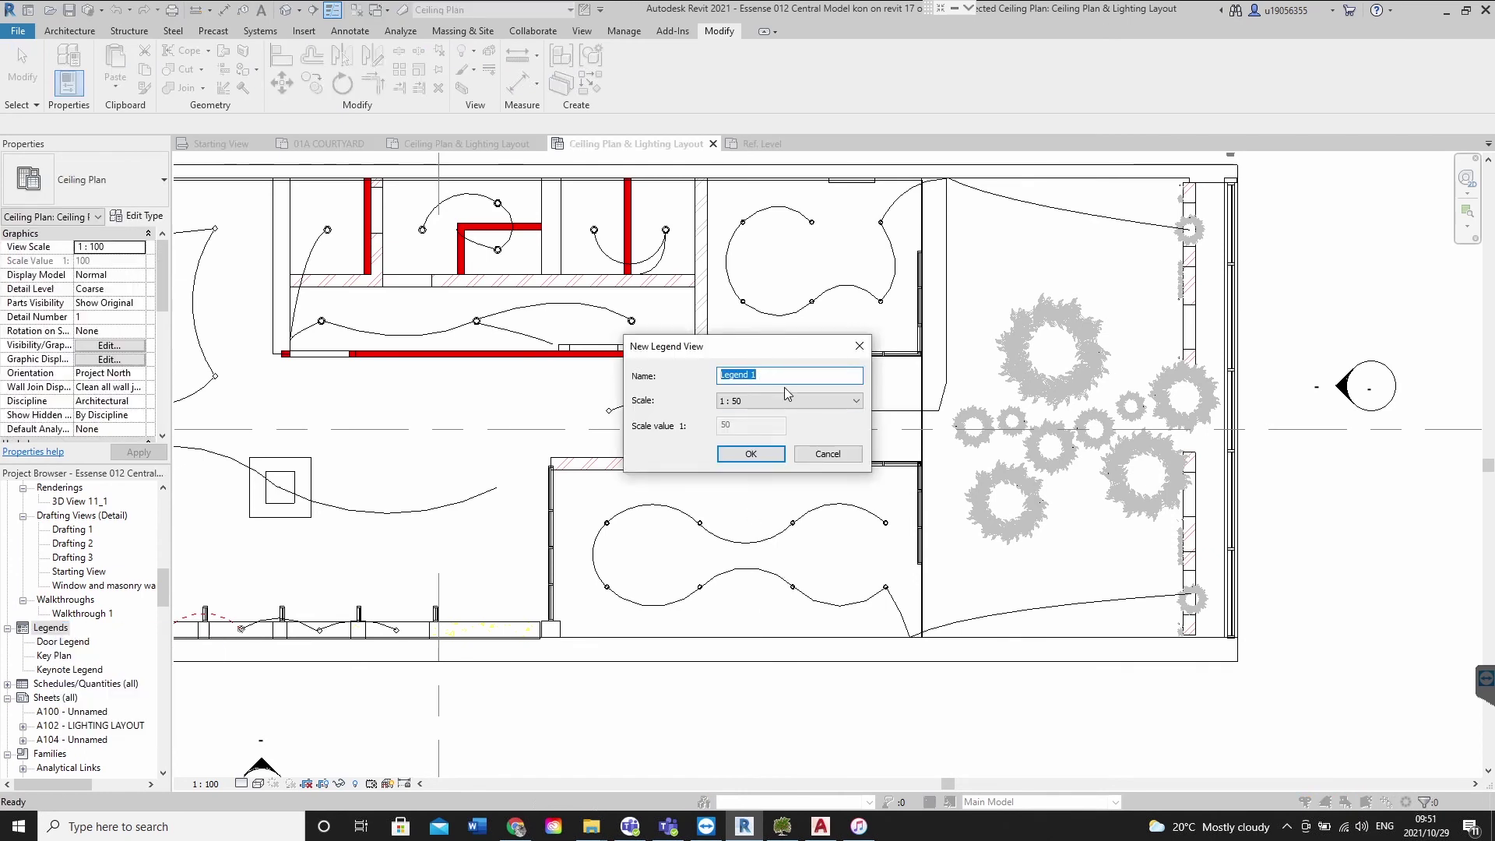
text(elec)
key(Return)
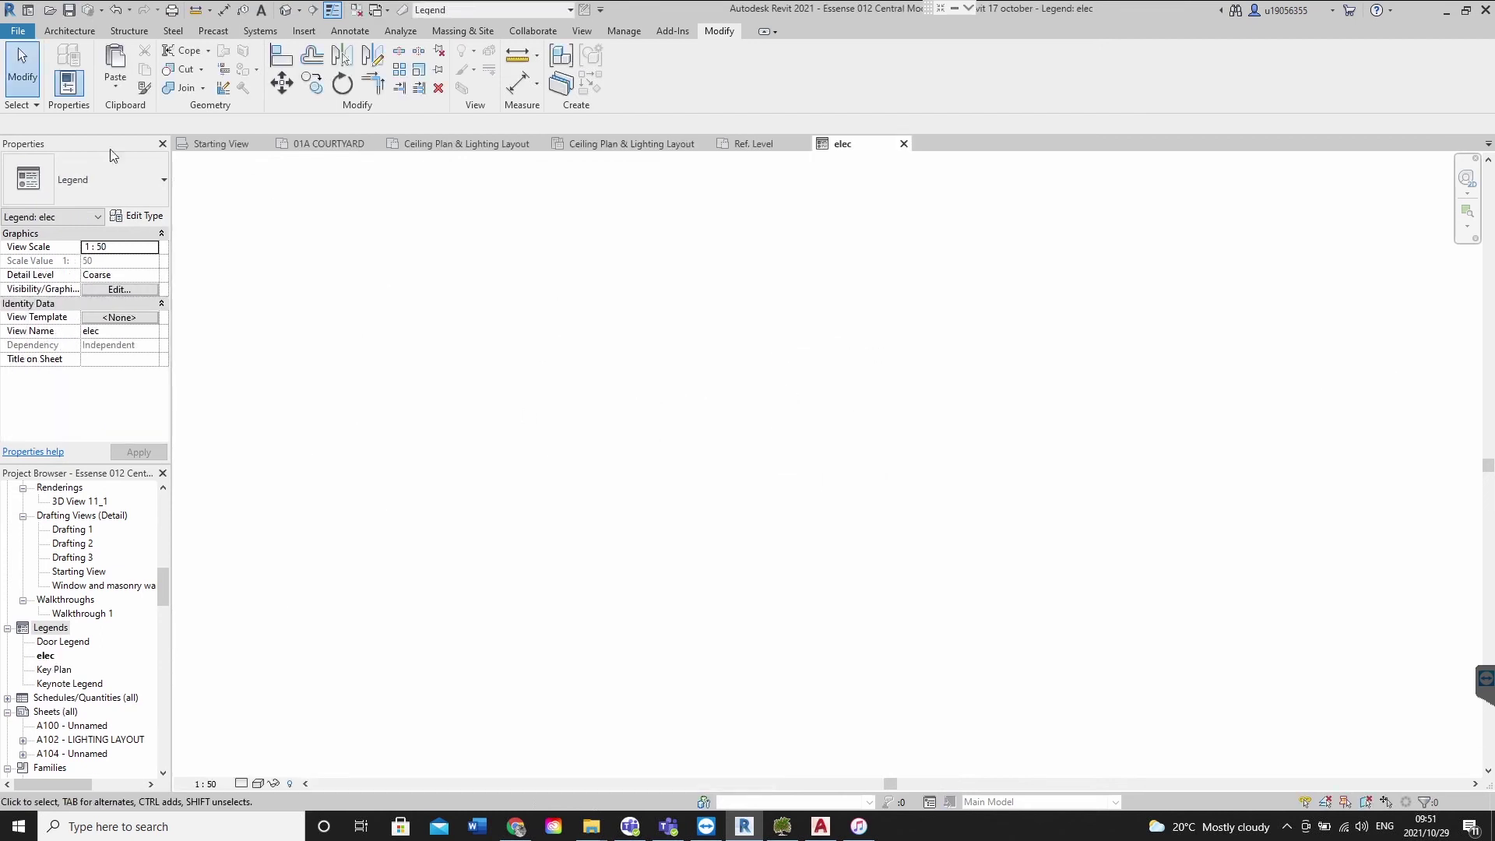
click(70, 31)
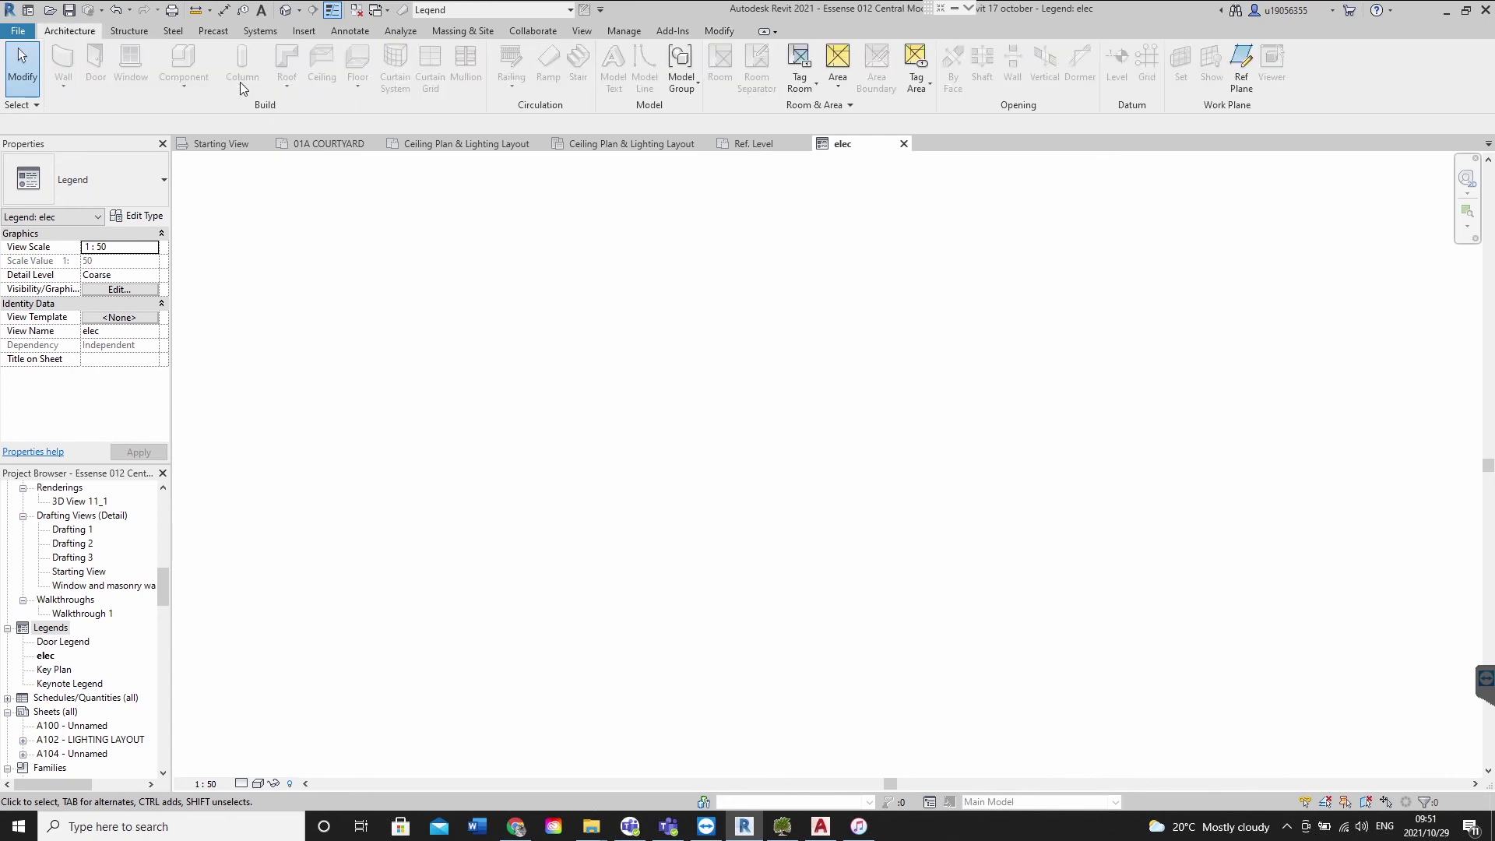
Place an E_PENDANT LIGHT FITTING symbol of type S_50 and an E_DOWNLIGHTER symbol of type Scale 50 above it in the legend
scroll(75, 647, down, 10)
scroll(113, 619, down, 10)
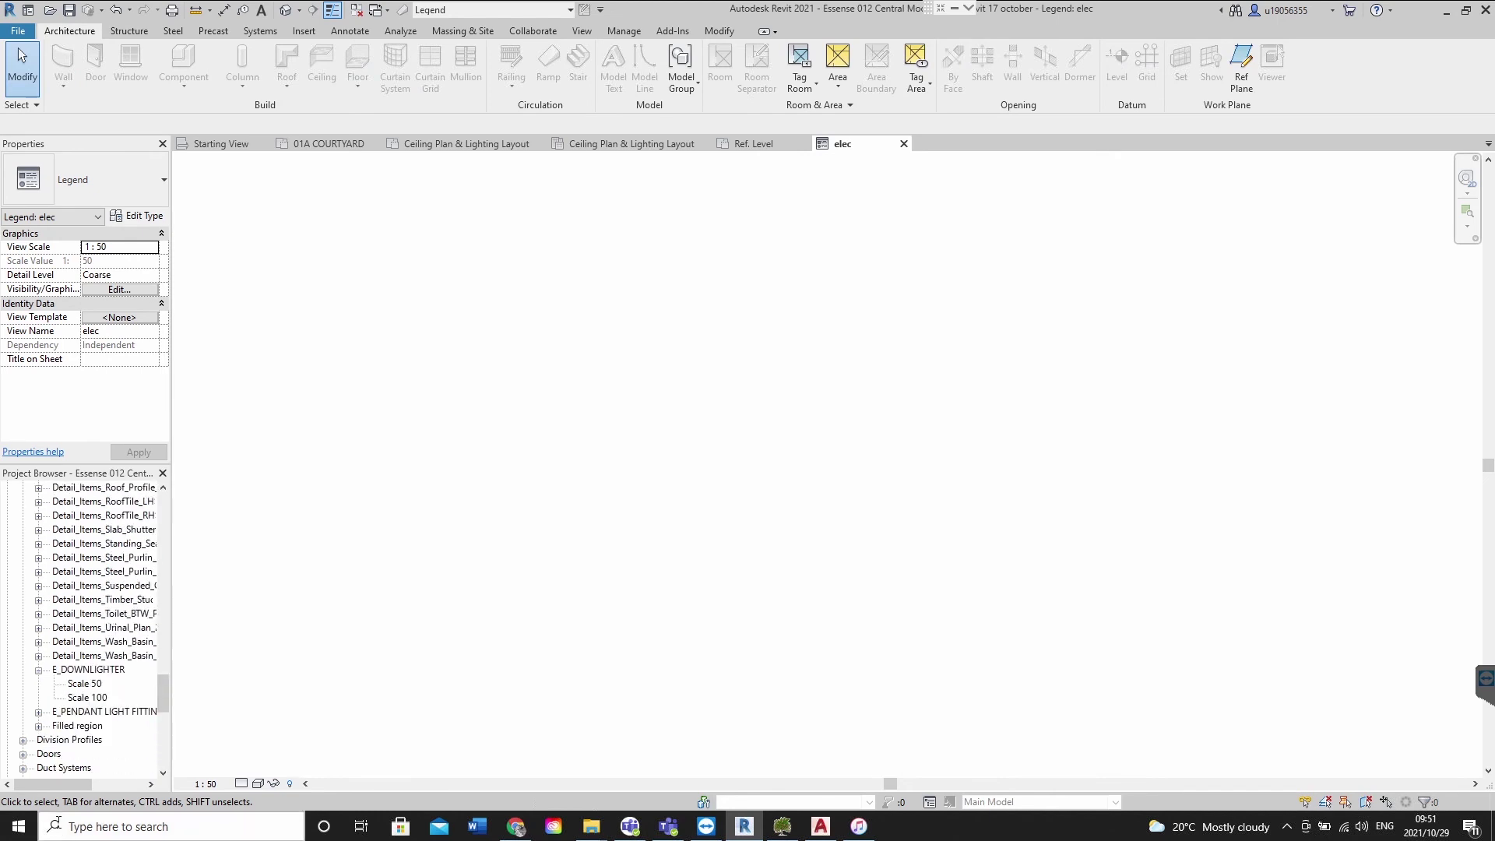
click(38, 713)
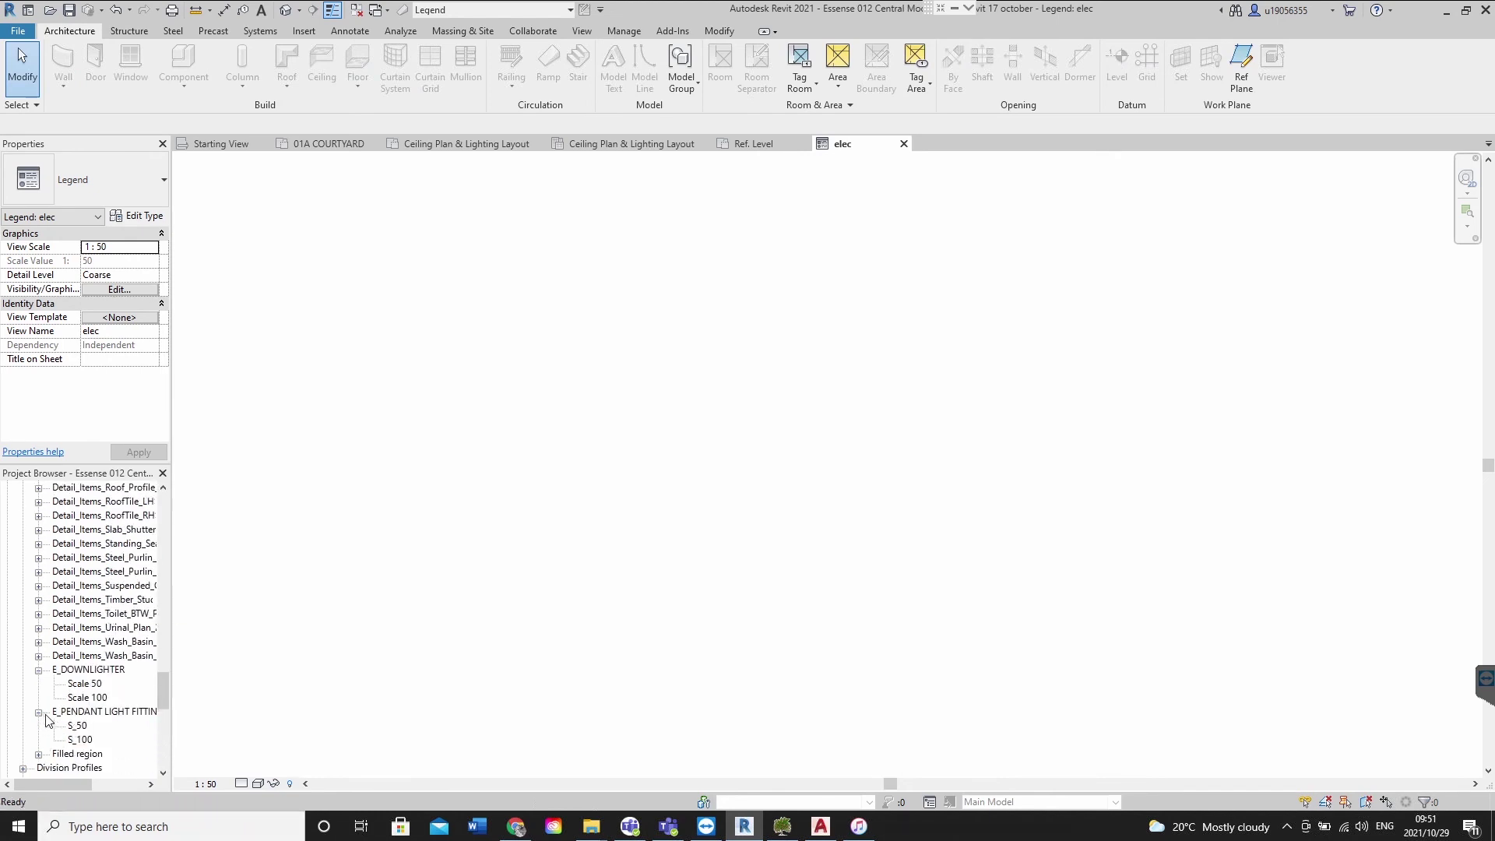
double_click(78, 726)
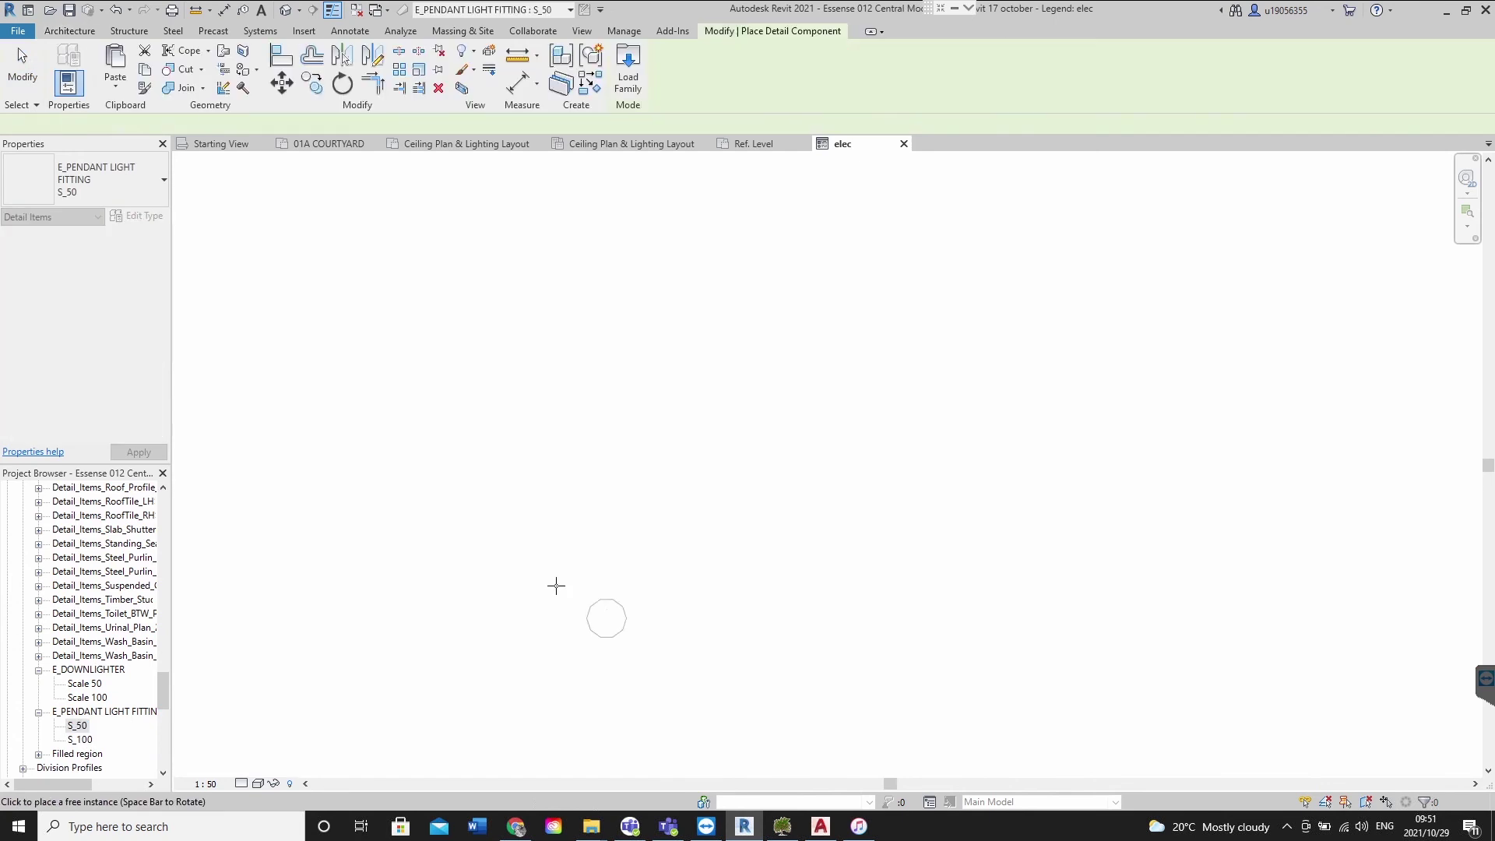
double_click(82, 685)
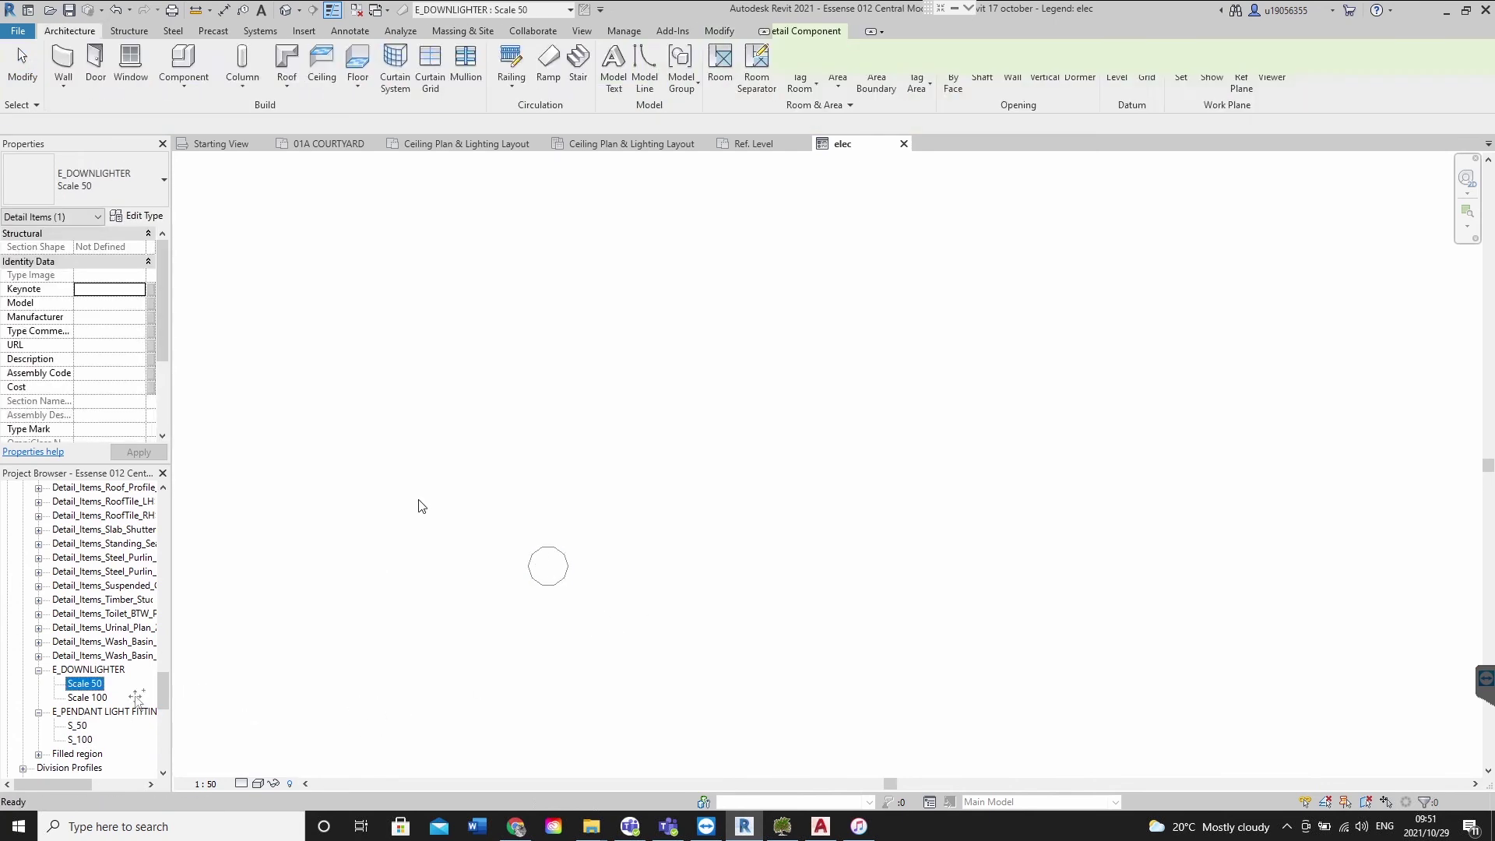
click(549, 511)
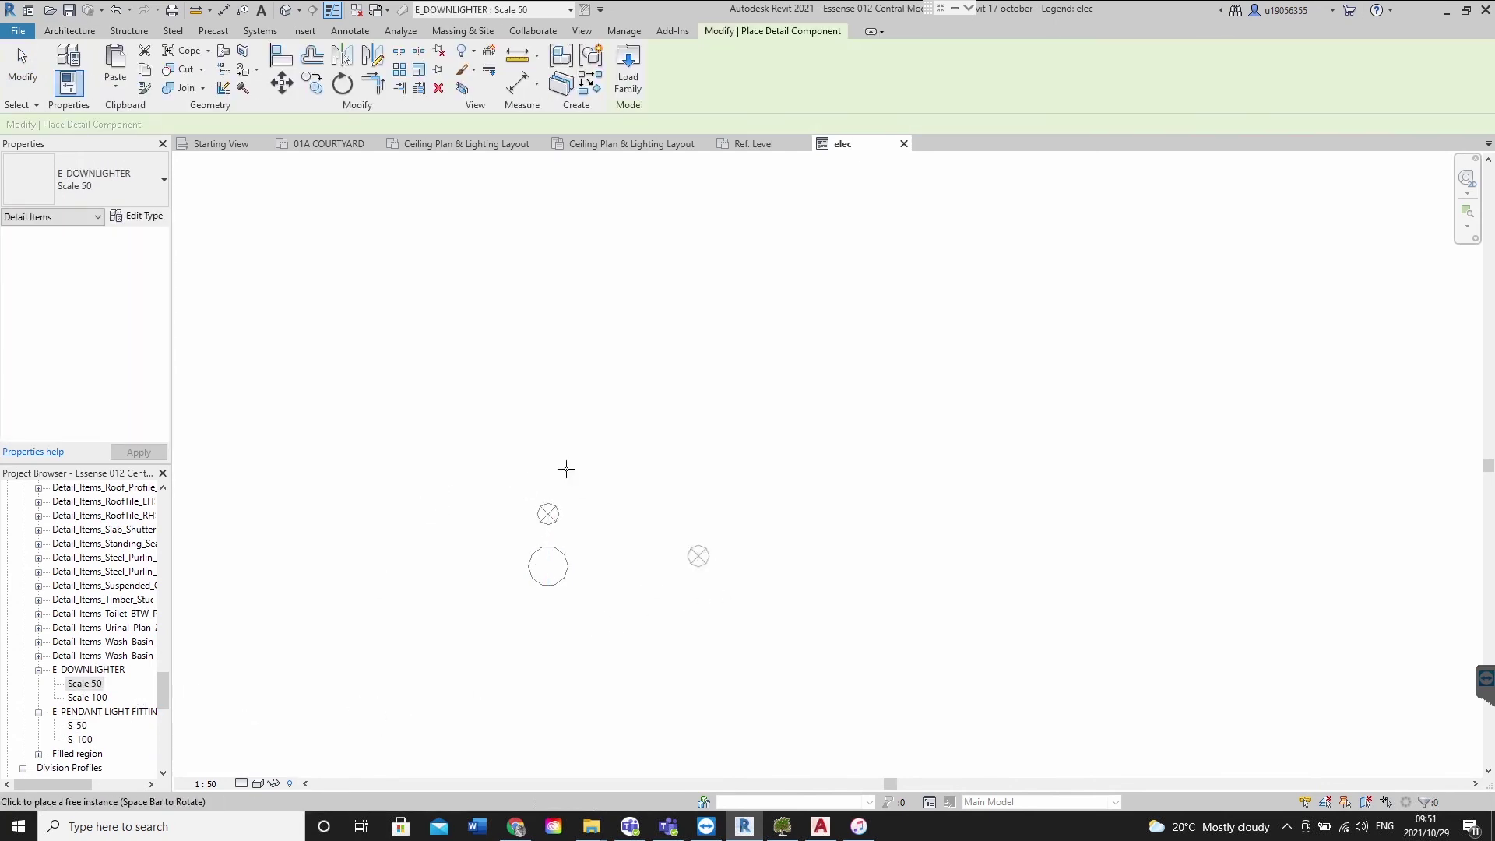
key(Escape)
scroll(634, 459, down, 2)
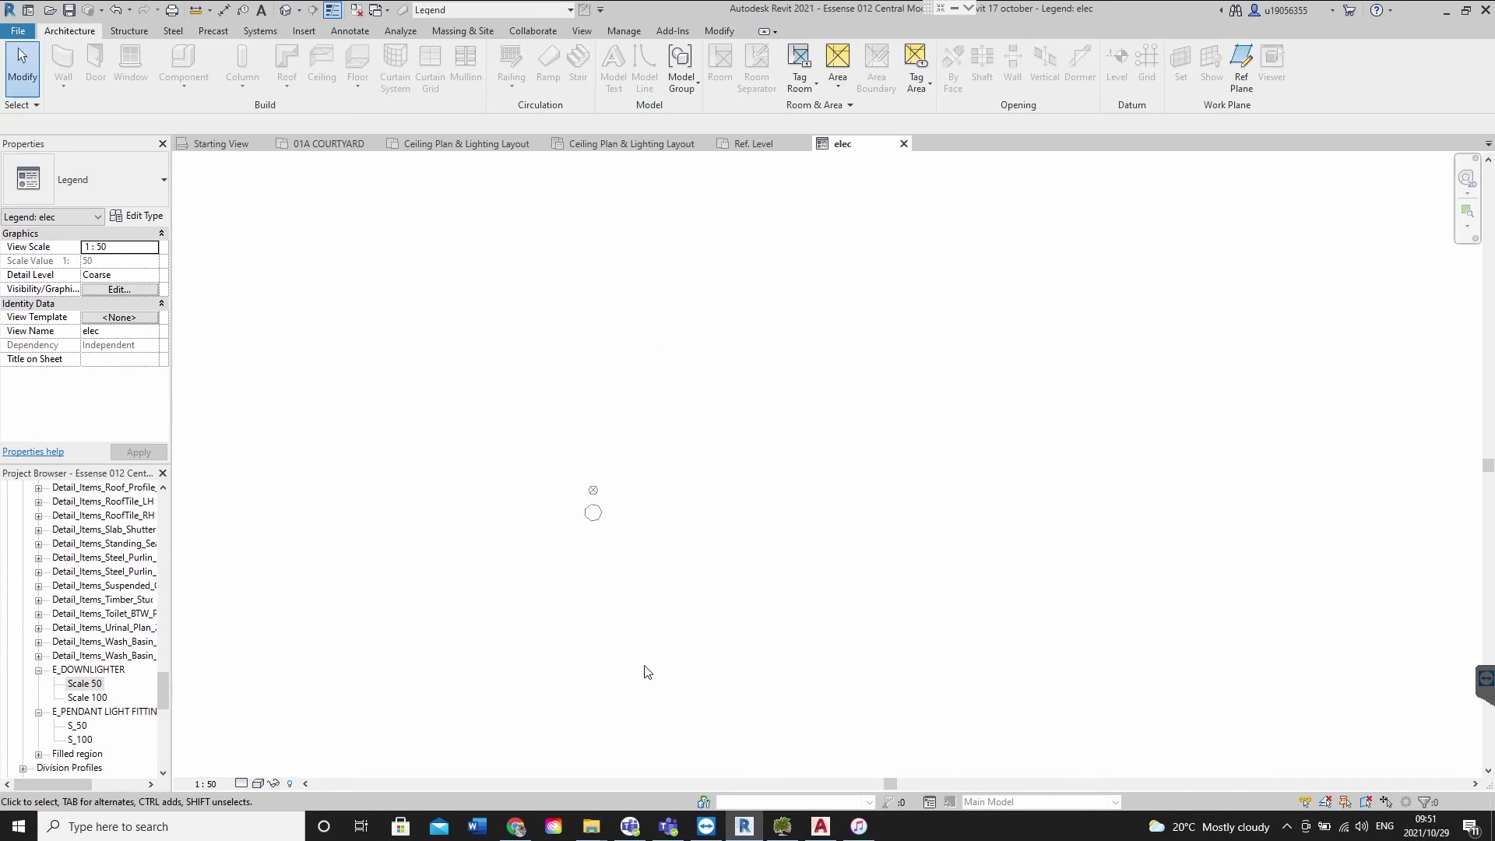
Examine the placed pendant and downlighter symbols up close in the elec legend
scroll(738, 631, up, 5)
middle_drag(894, 491, 661, 677)
middle_drag(675, 525, 730, 260)
scroll(631, 444, down, 4)
key(z)
key(f)
middle_drag(644, 561, 570, 584)
scroll(579, 574, down, 2)
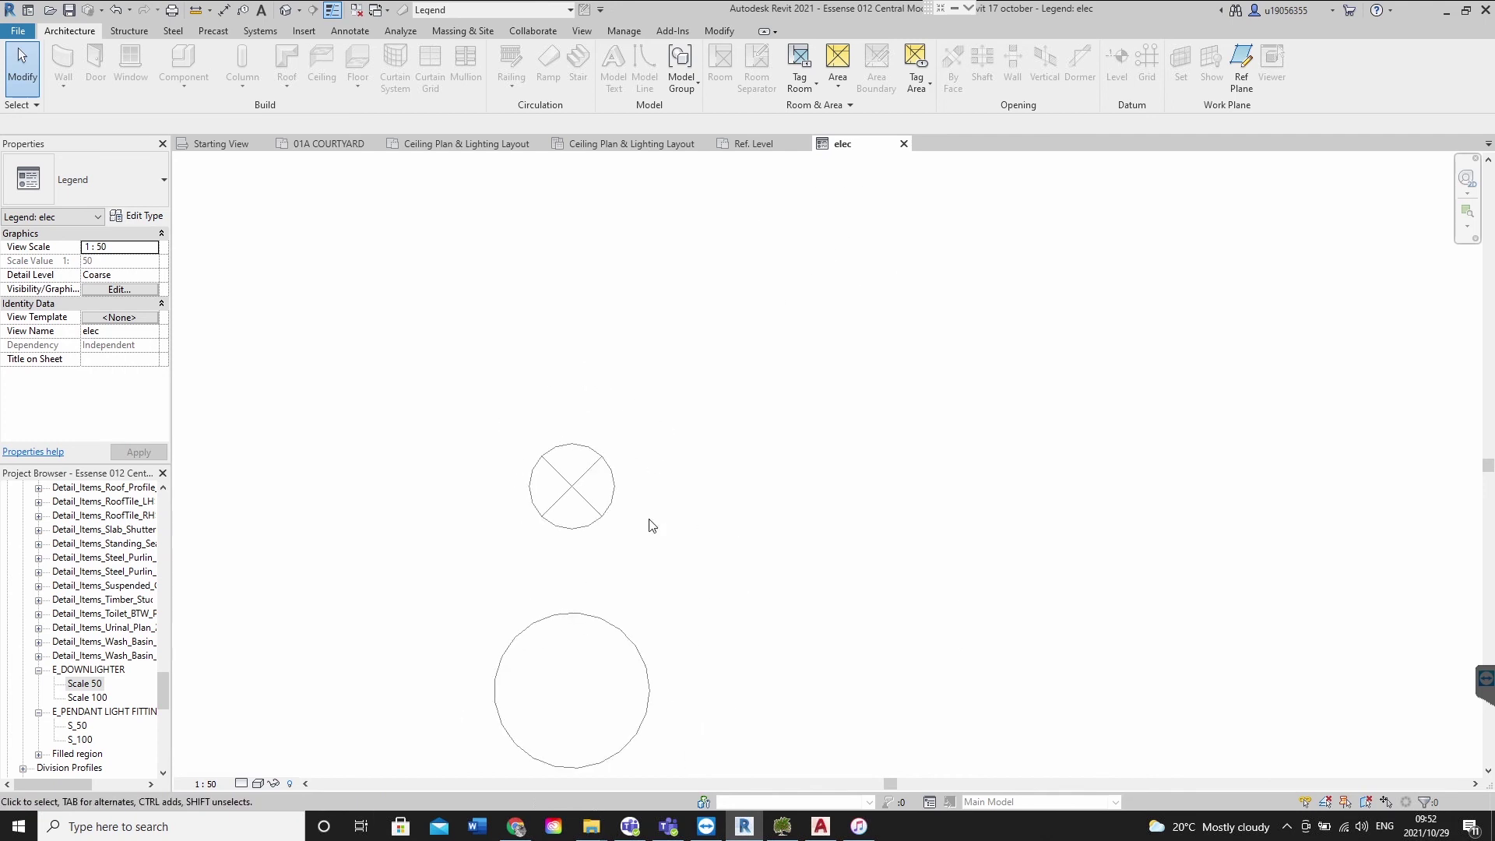
Return to the 1:100 Ceiling Plan & Lighting Layout and examine its light fittings and wiring across the building
click(771, 146)
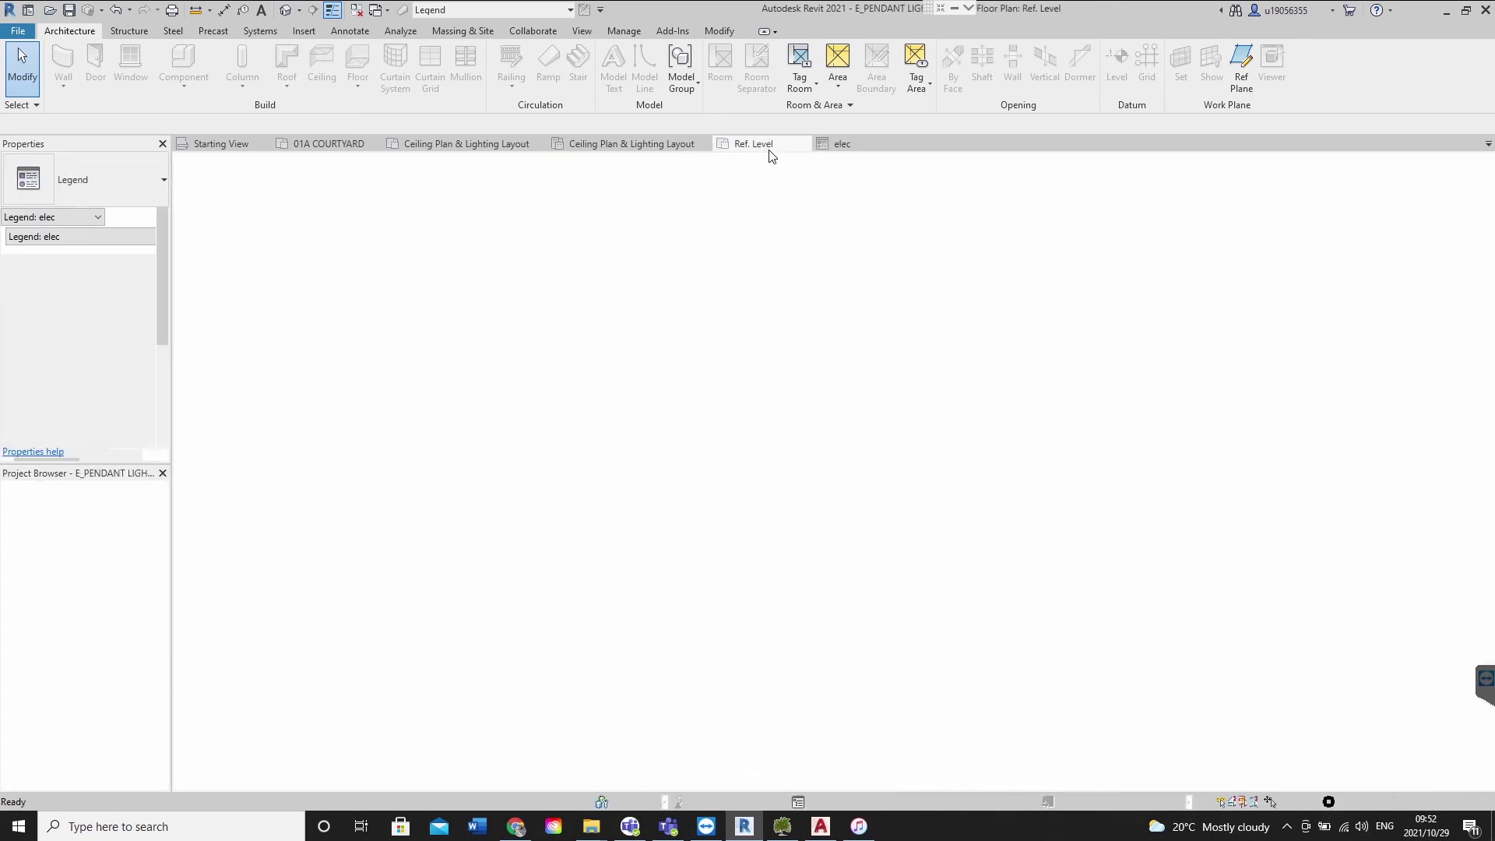
click(630, 144)
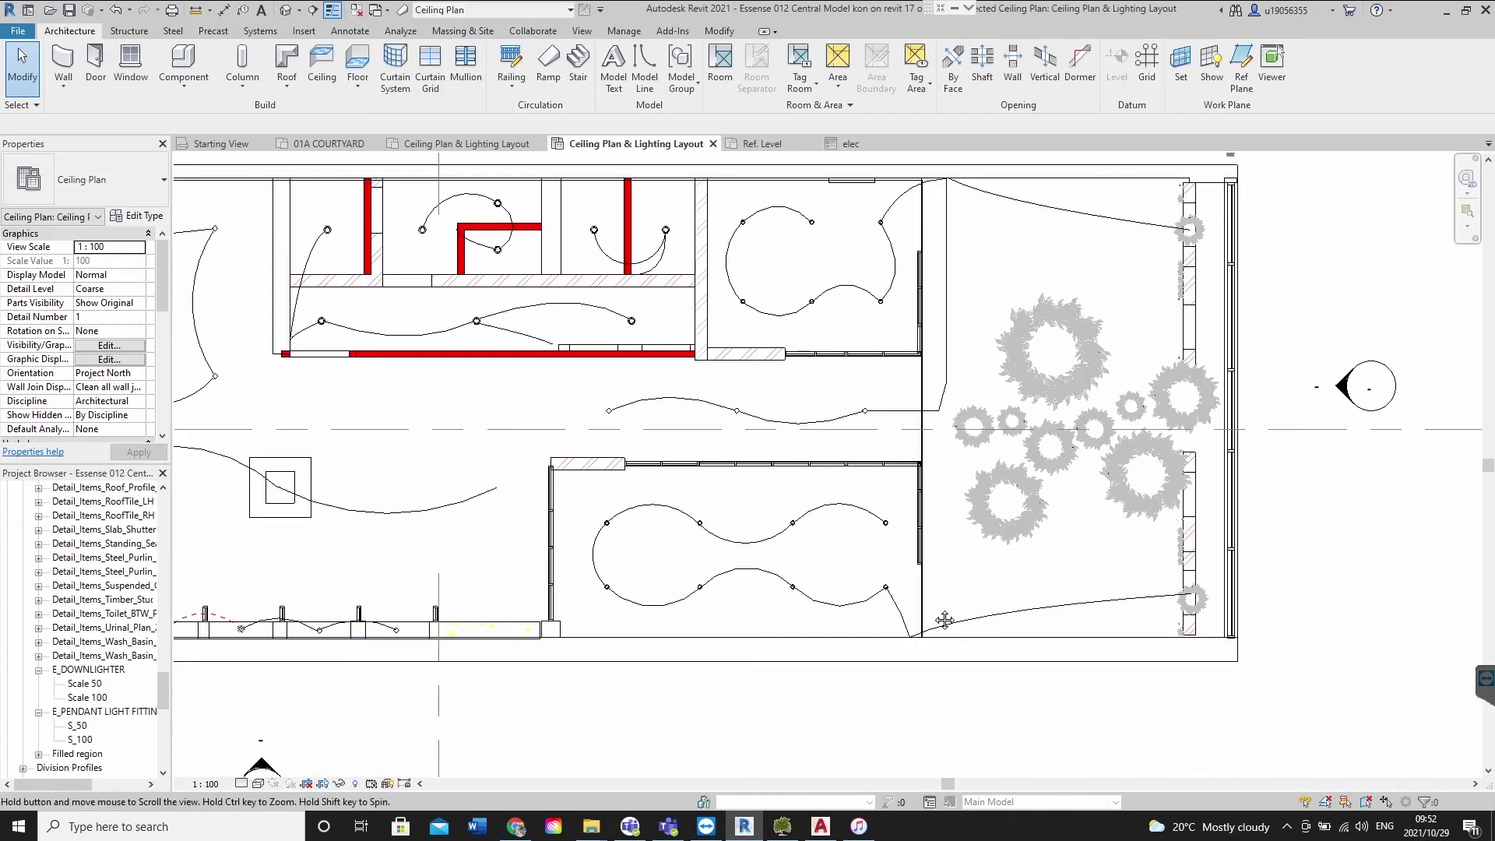
scroll(1066, 539, down, 6)
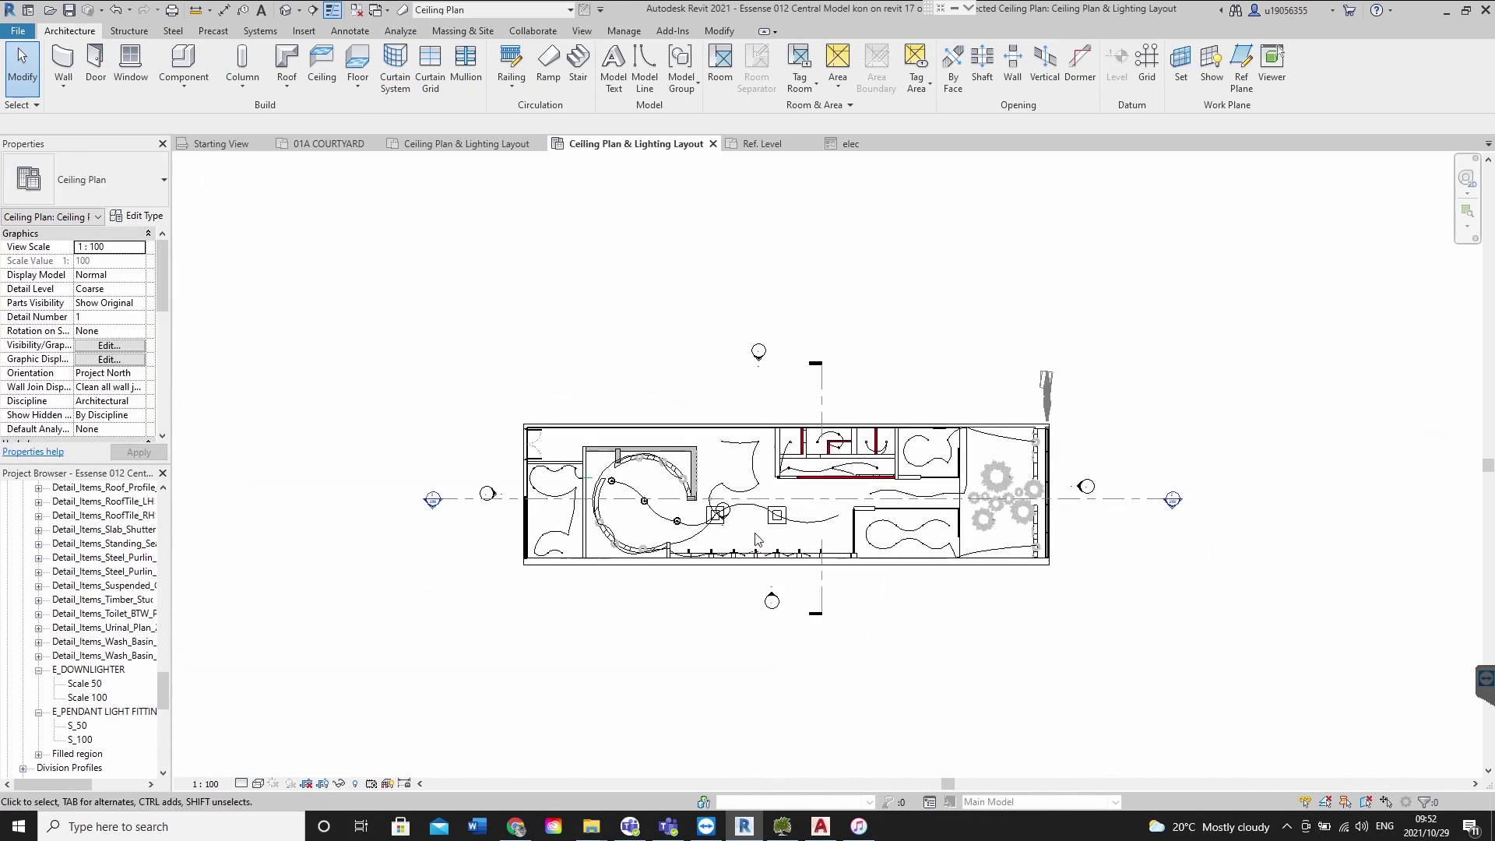
scroll(809, 522, up, 4)
scroll(331, 521, up, 3)
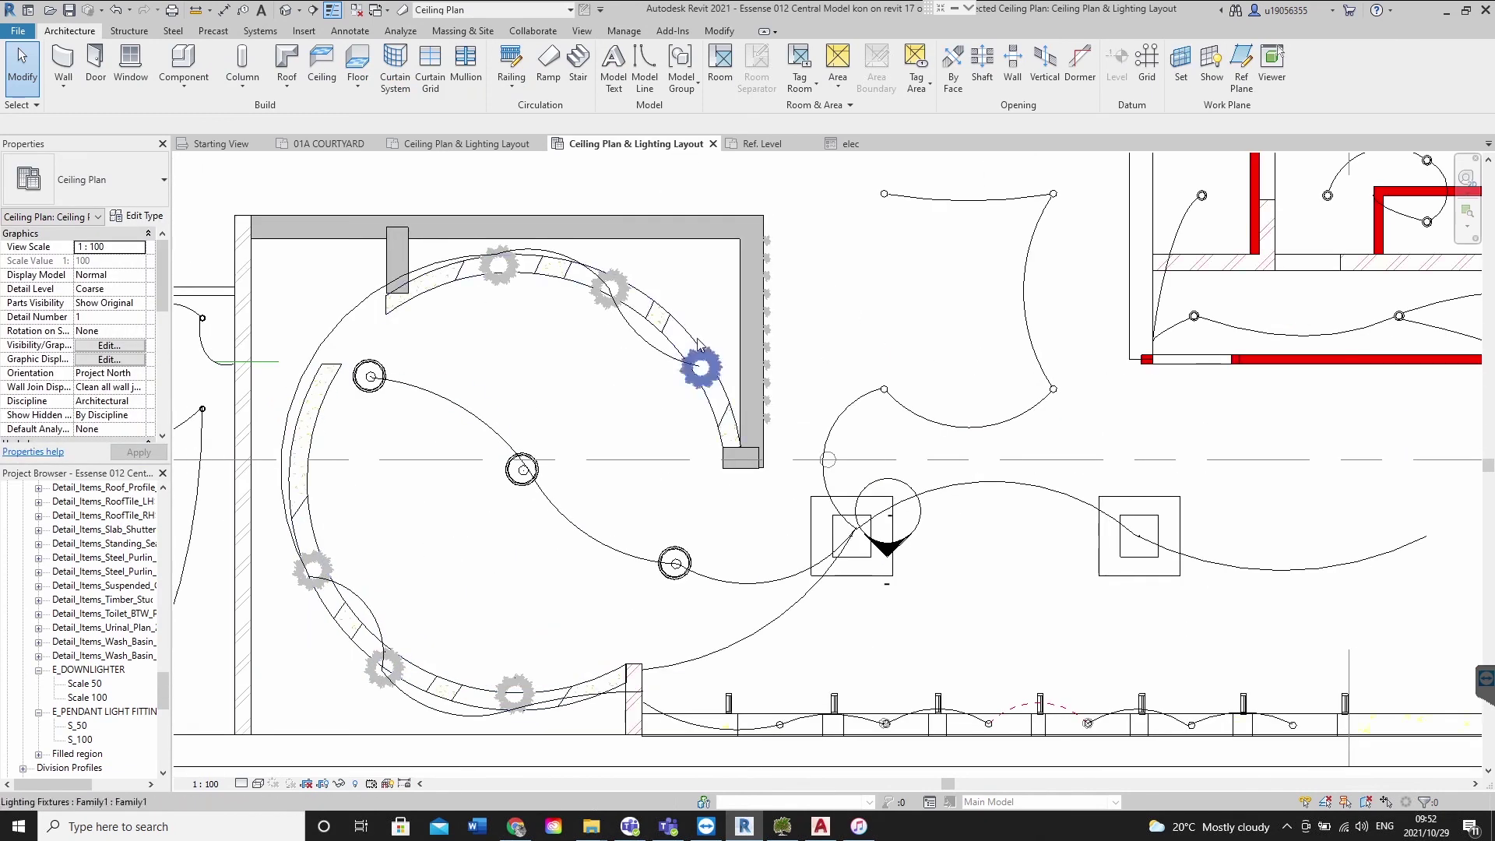
scroll(545, 467, up, 2)
scroll(729, 562, down, 3)
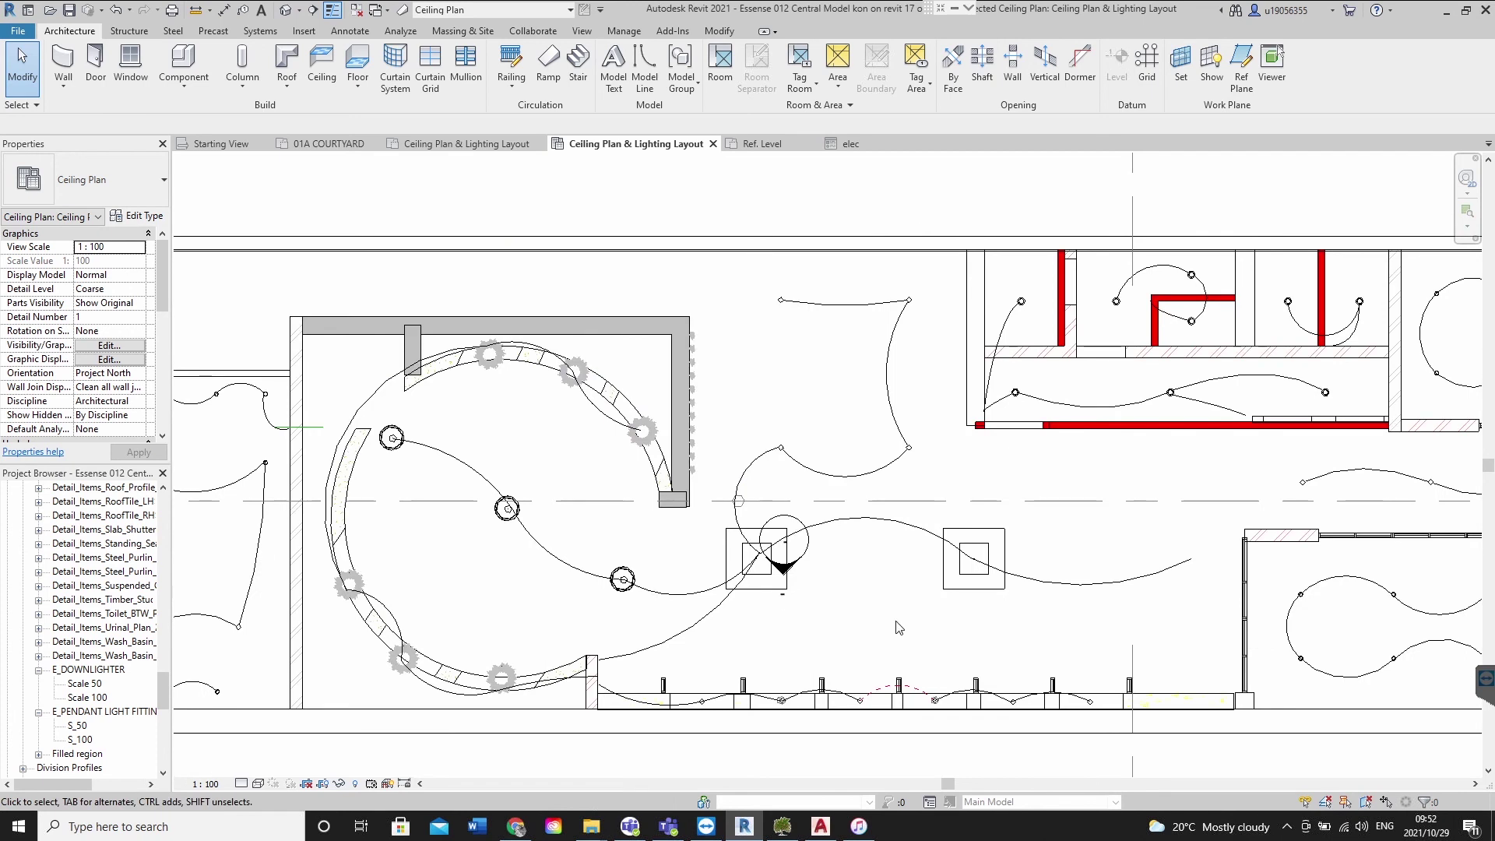
scroll(739, 581, up, 1)
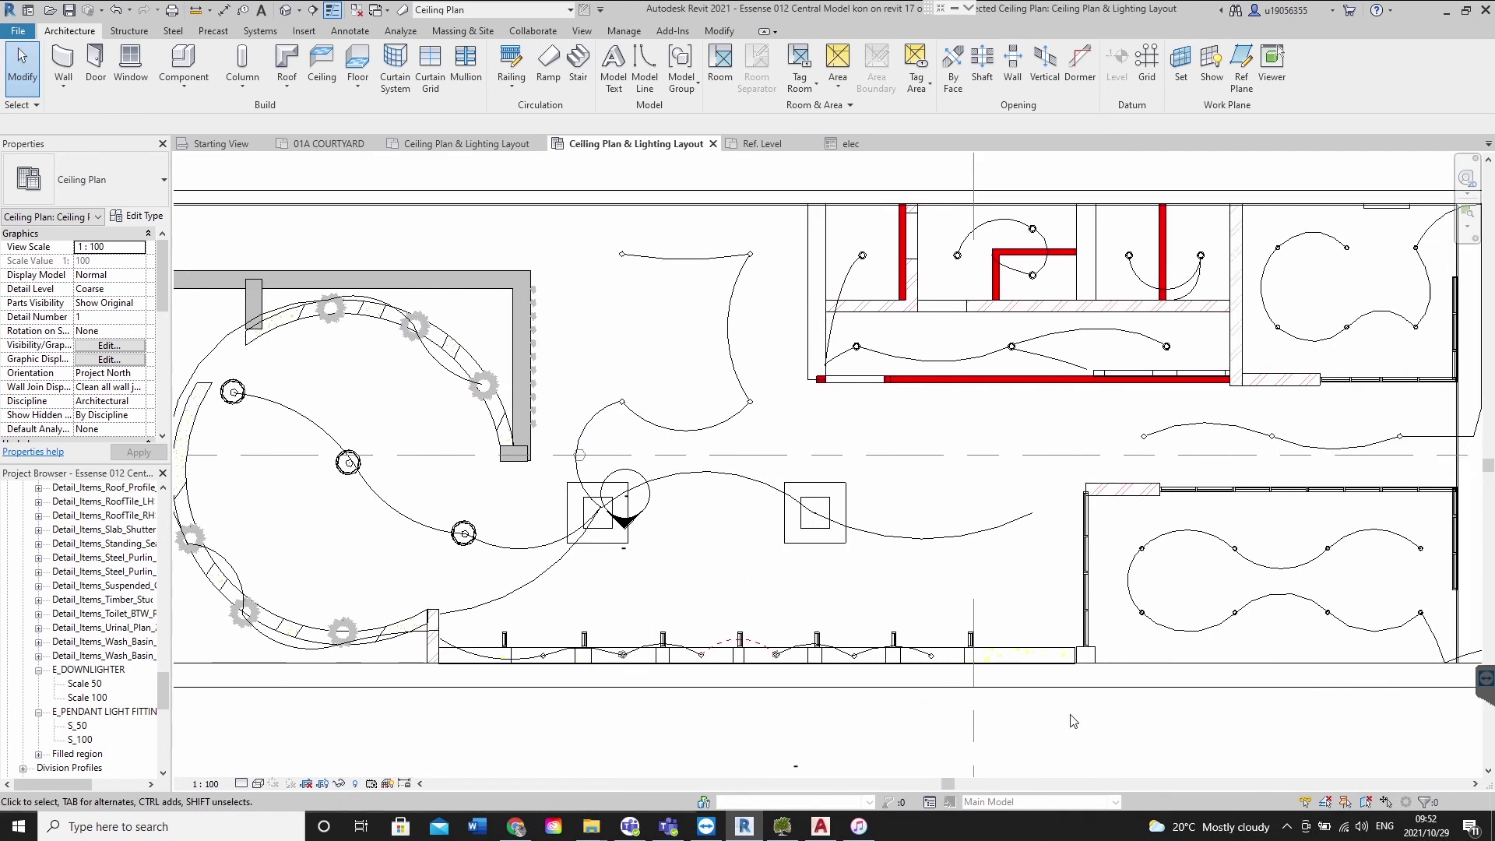
scroll(736, 585, up, 3)
scroll(725, 595, up, 2)
scroll(723, 597, down, 5)
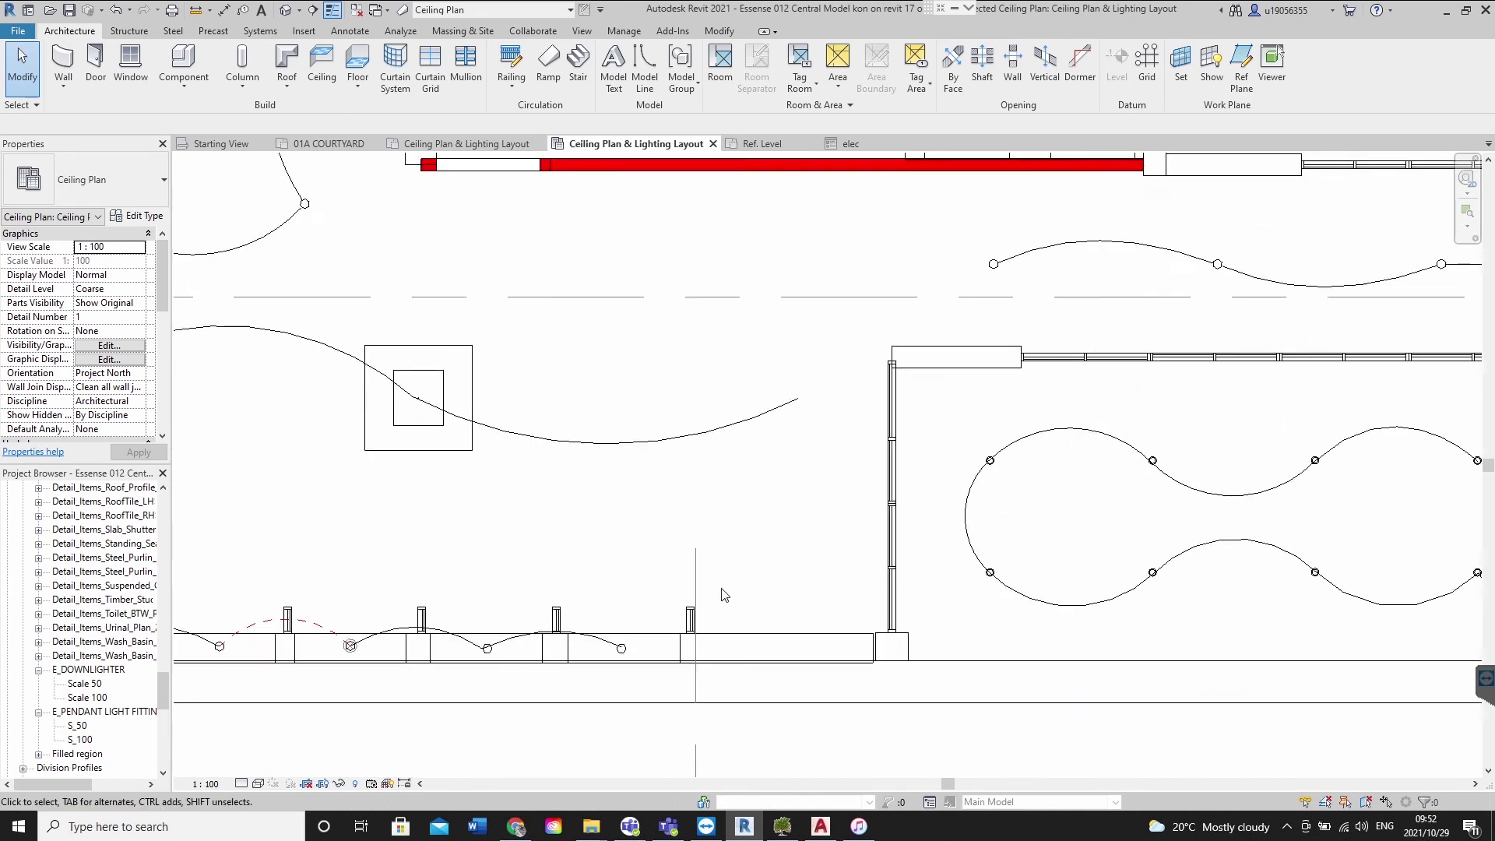
scroll(997, 566, down, 1)
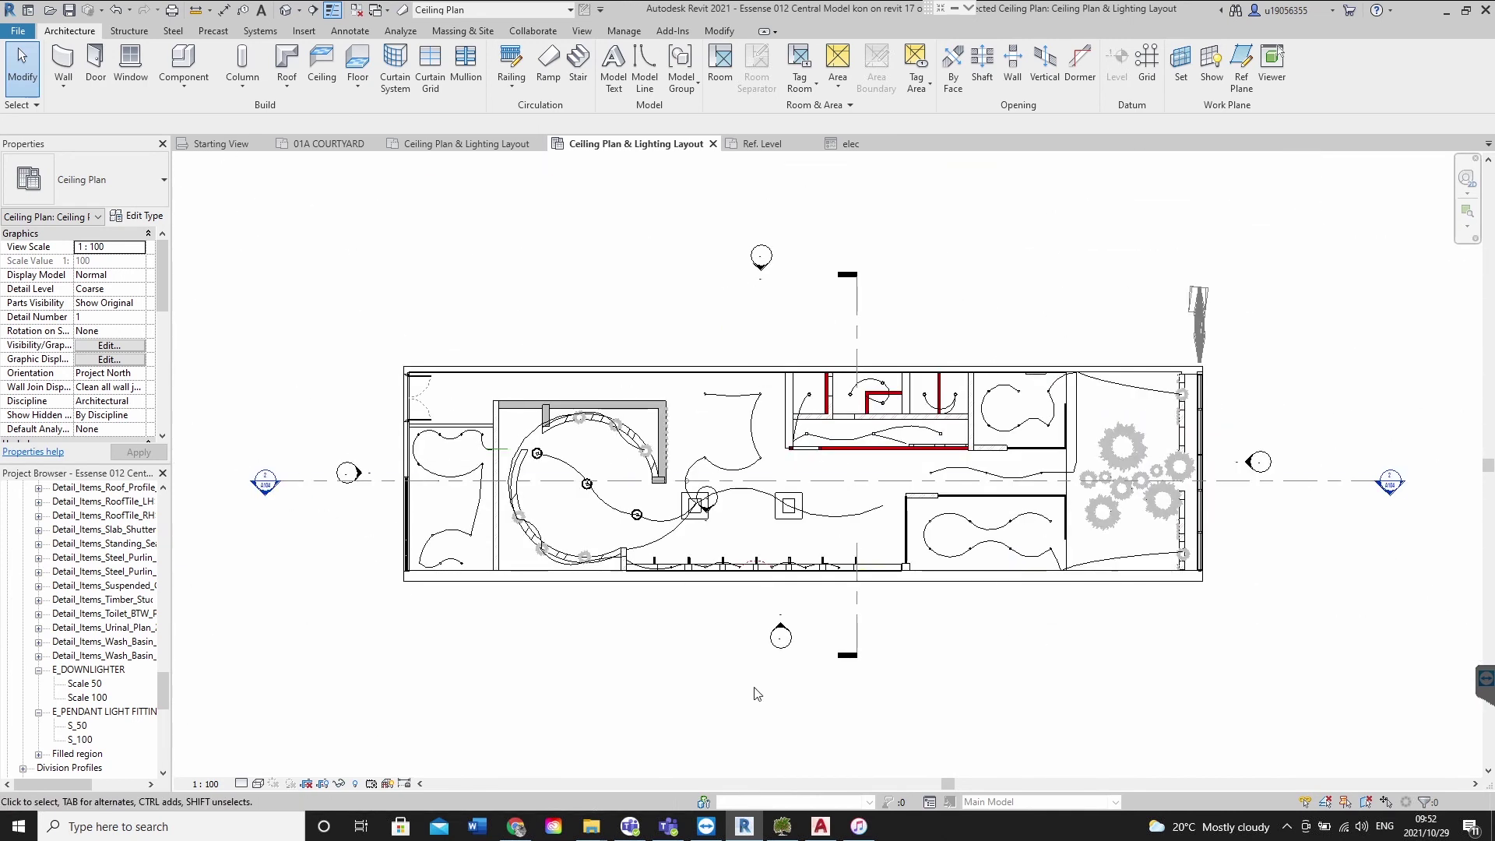
middle_drag(757, 695, 615, 688)
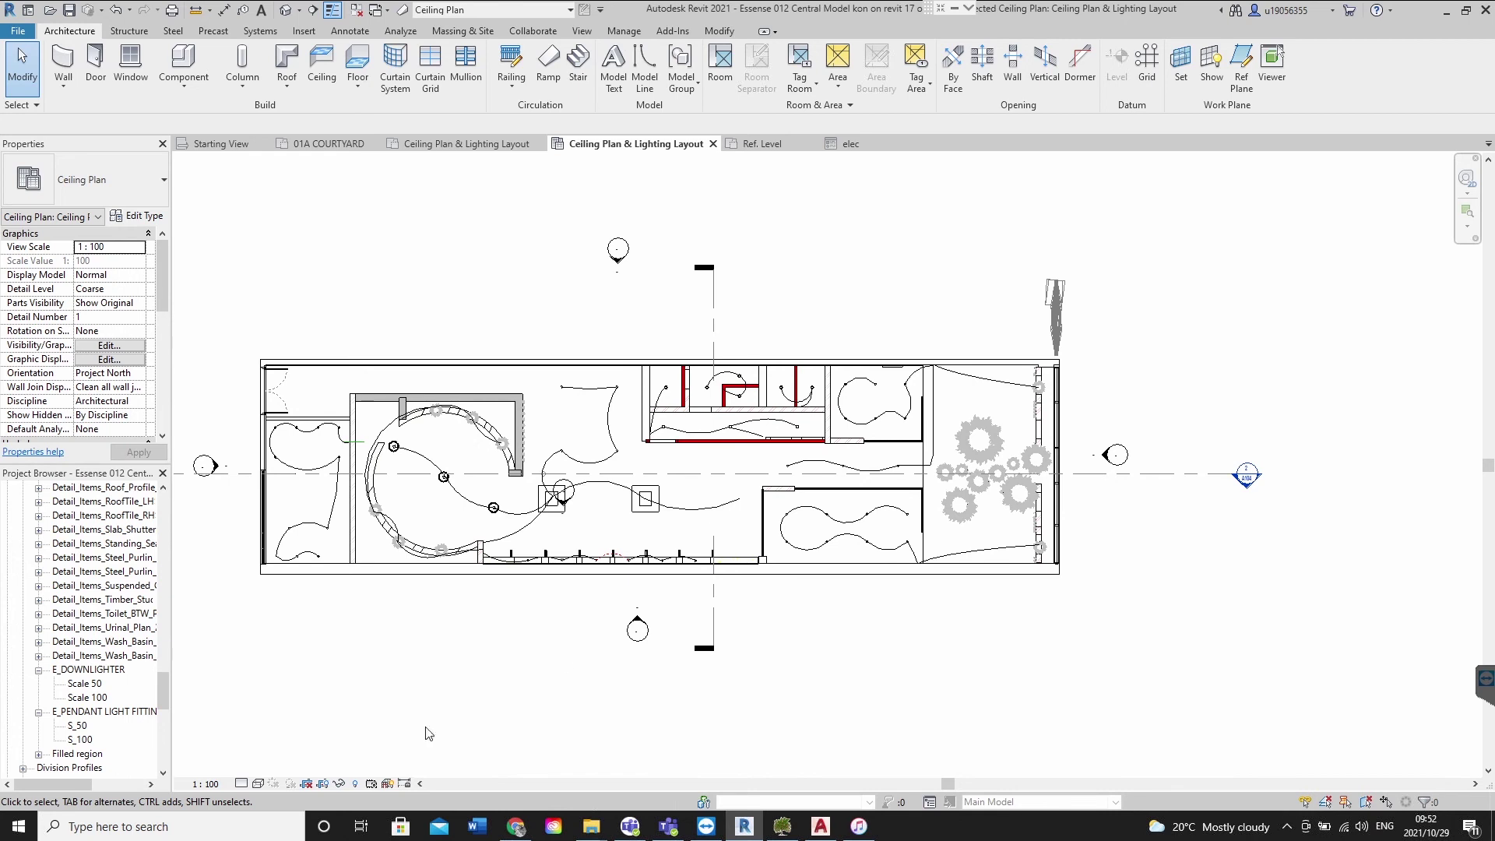
Examine the row of downlighters and wiring arcs along the building's lower wall
scroll(599, 545, up, 8)
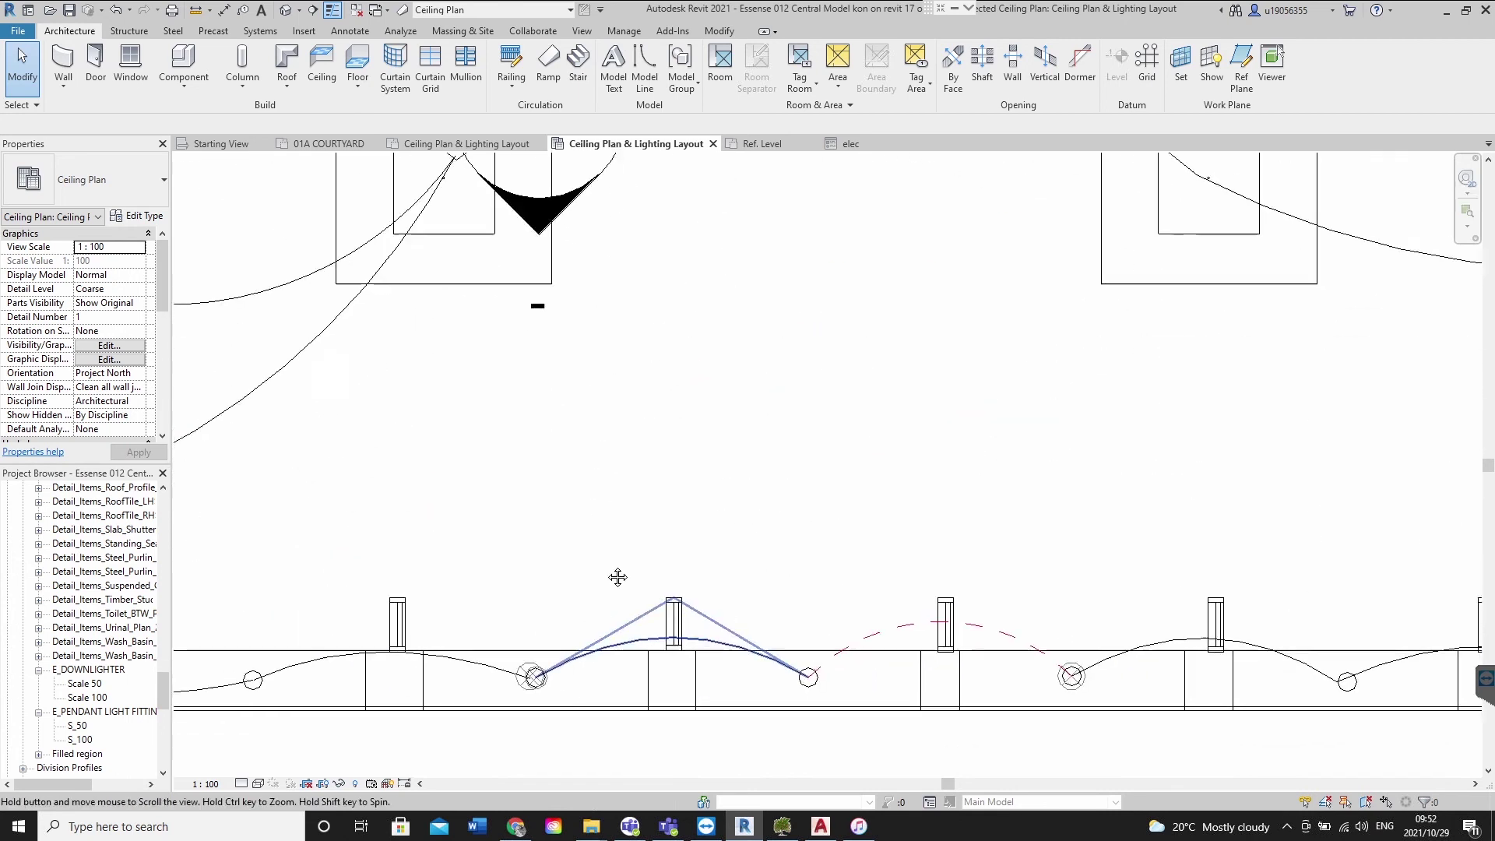
scroll(603, 569, down, 4)
scroll(549, 561, up, 5)
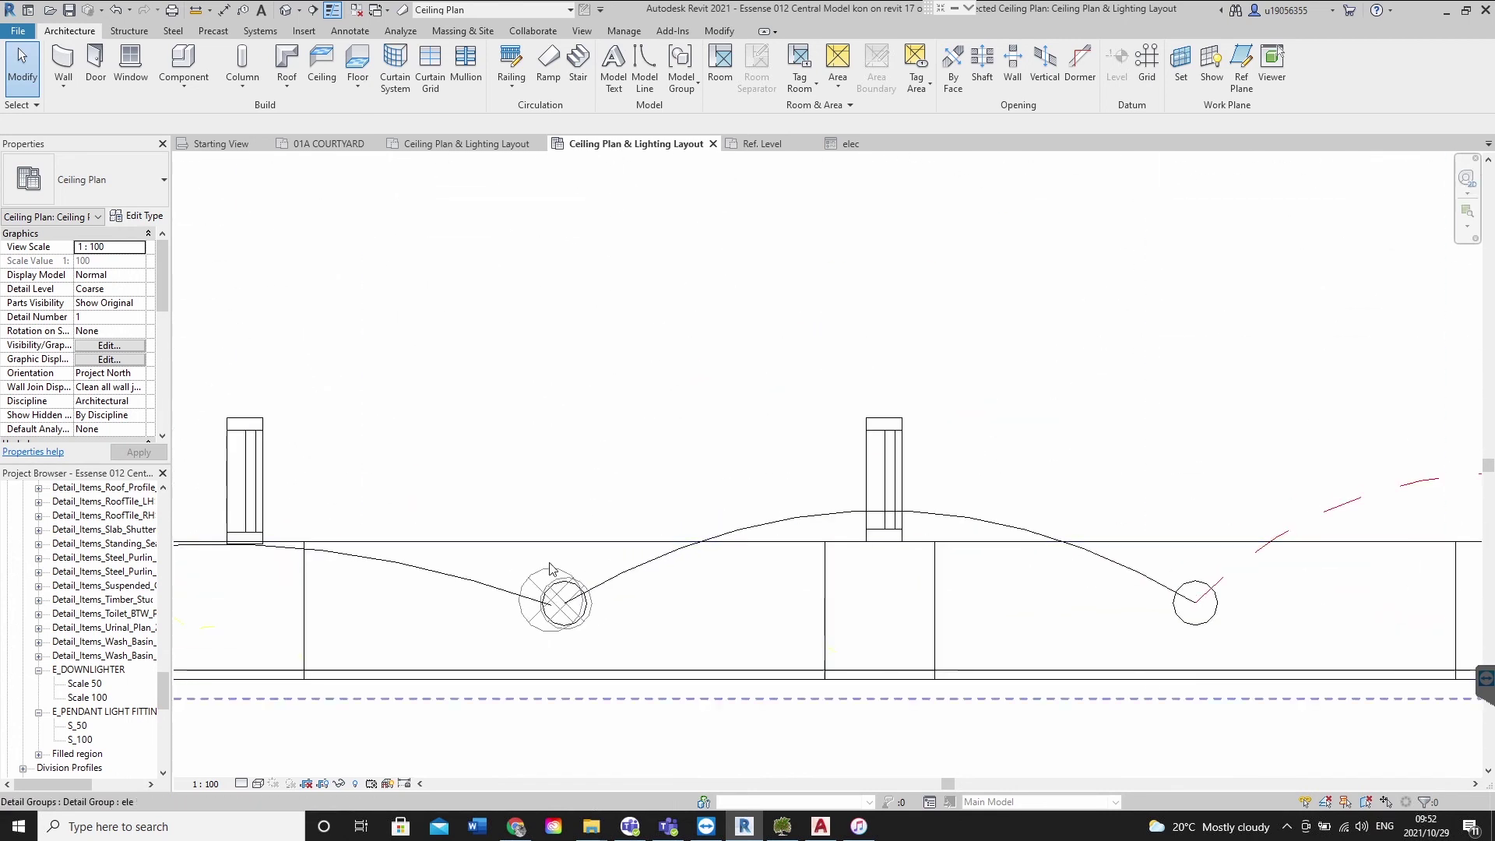
scroll(557, 562, down, 2)
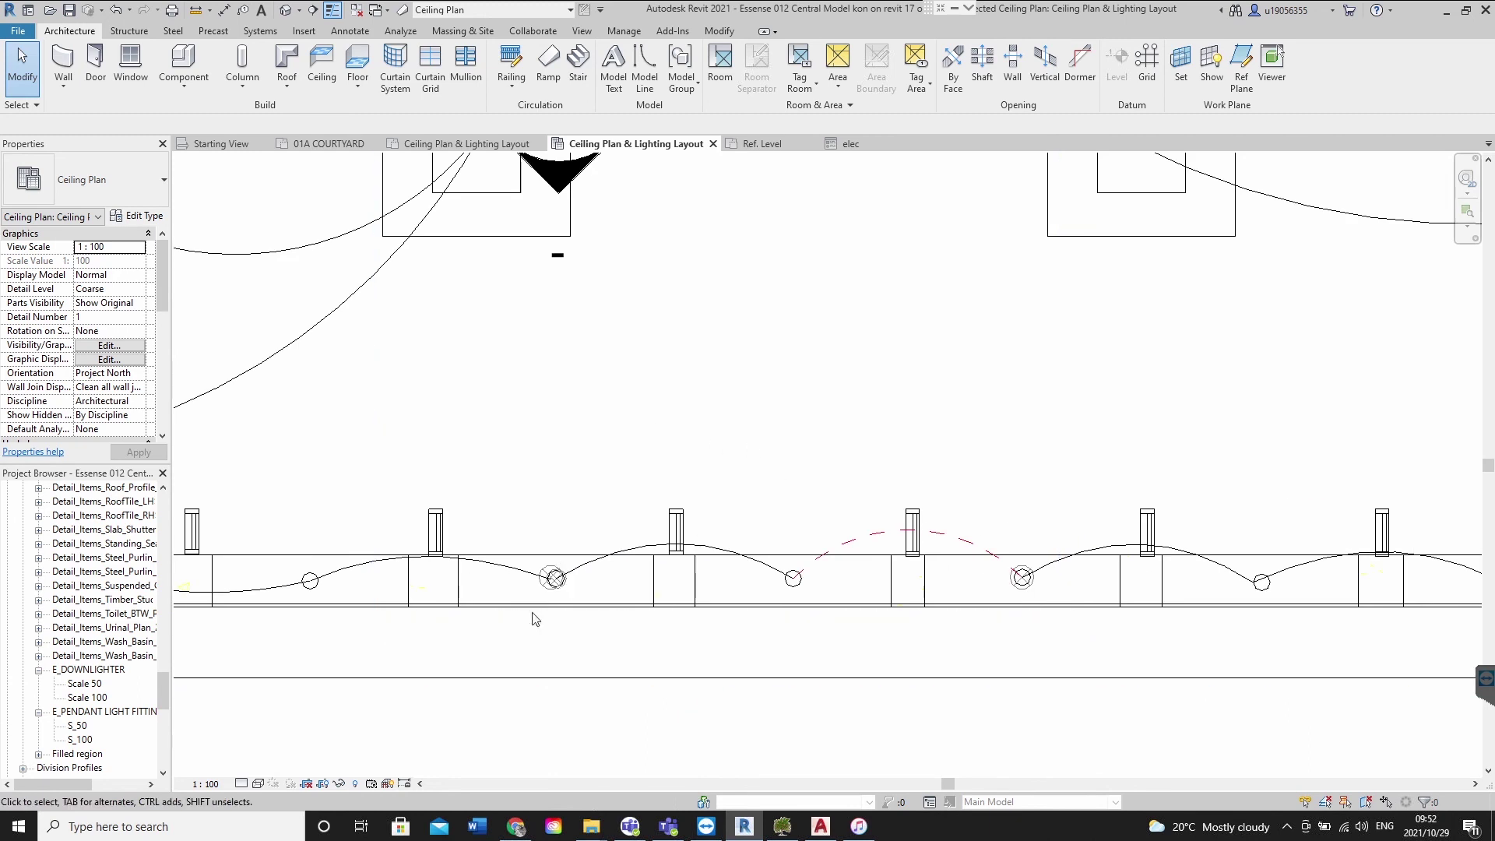
scroll(654, 433, up, 4)
scroll(701, 452, down, 2)
scroll(717, 450, down, 6)
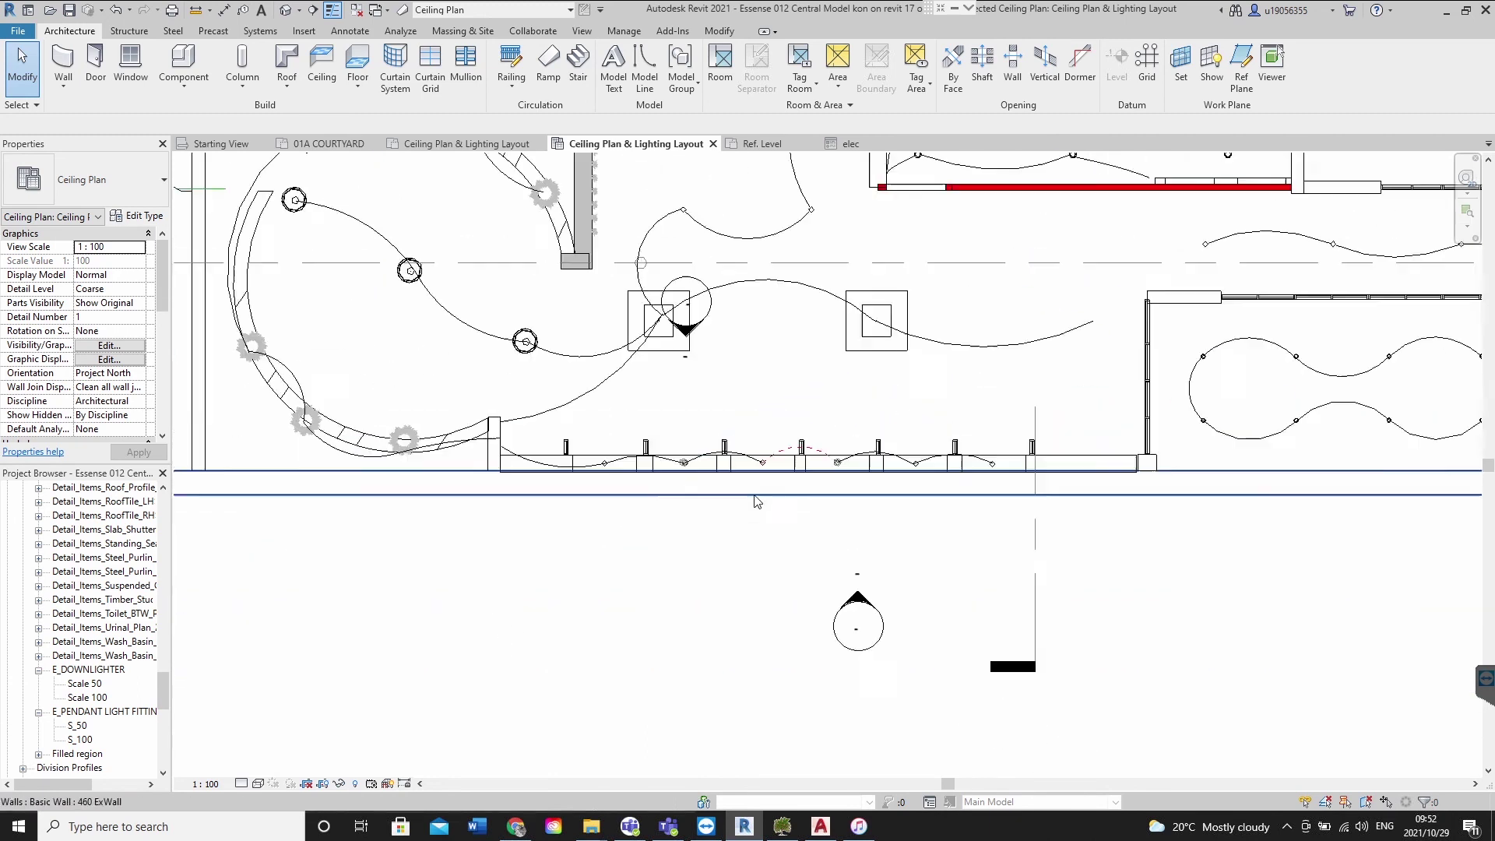
scroll(755, 545, up, 3)
scroll(755, 545, up, 5)
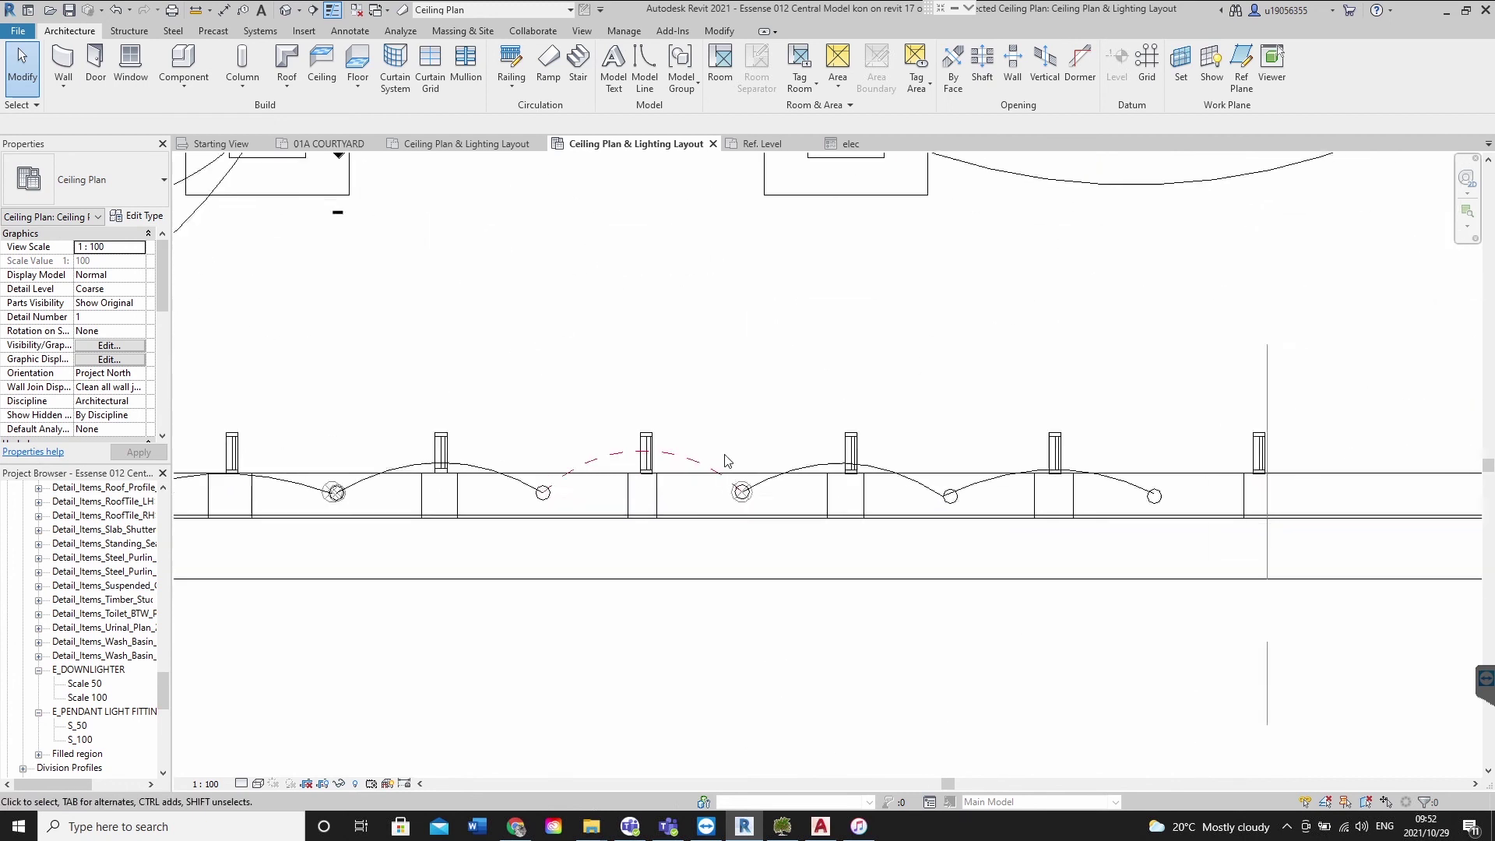
Inspect the ele detail group by the dashed wiring arc and compare it with the downlighter and pendant types in the project
click(814, 474)
scroll(864, 604, down, 5)
key(Escape)
scroll(929, 612, down, 5)
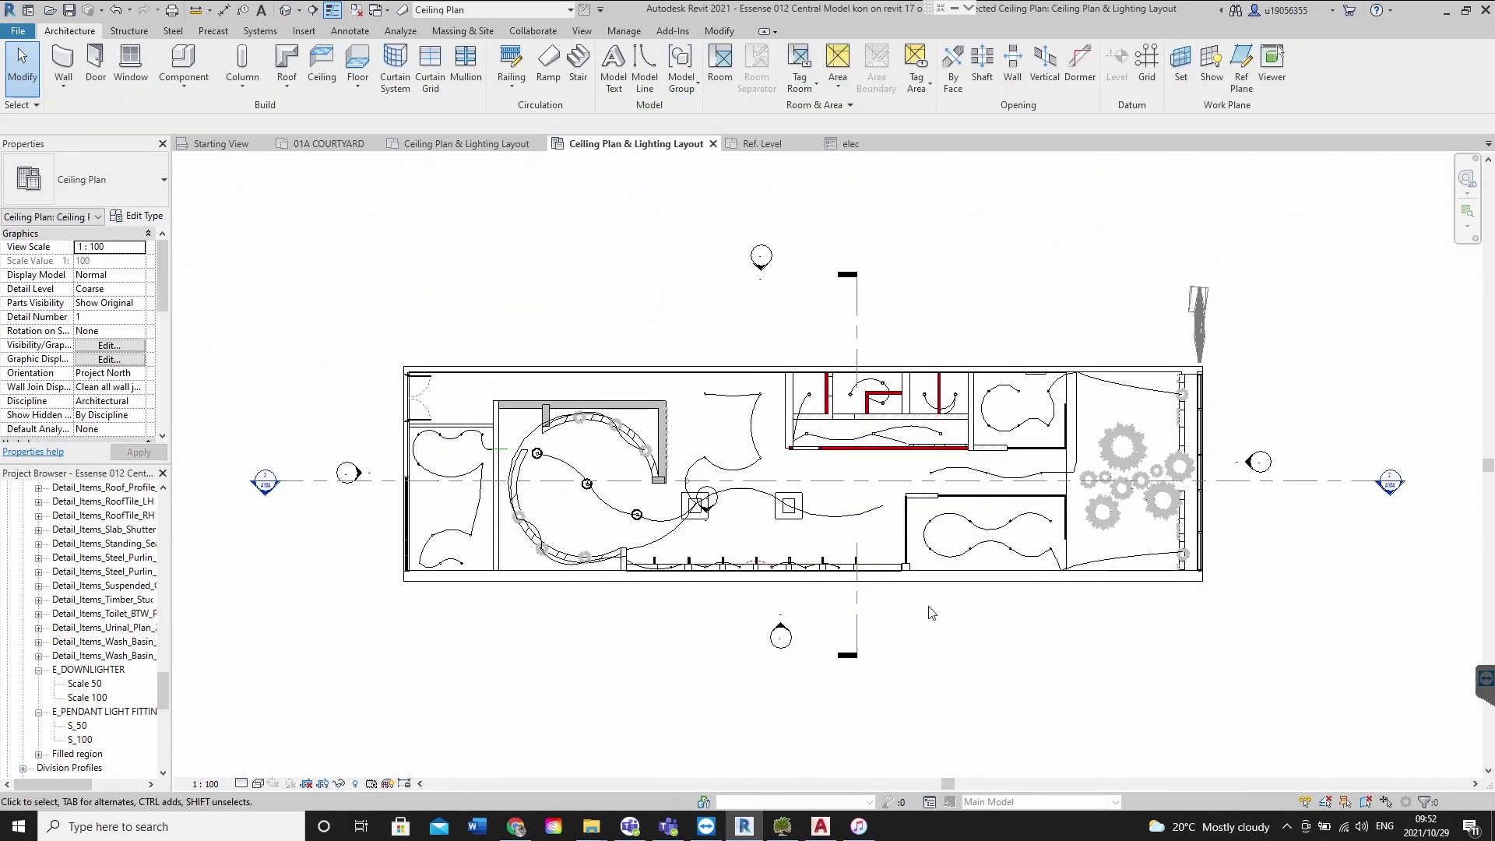
scroll(809, 570, up, 6)
scroll(693, 545, up, 3)
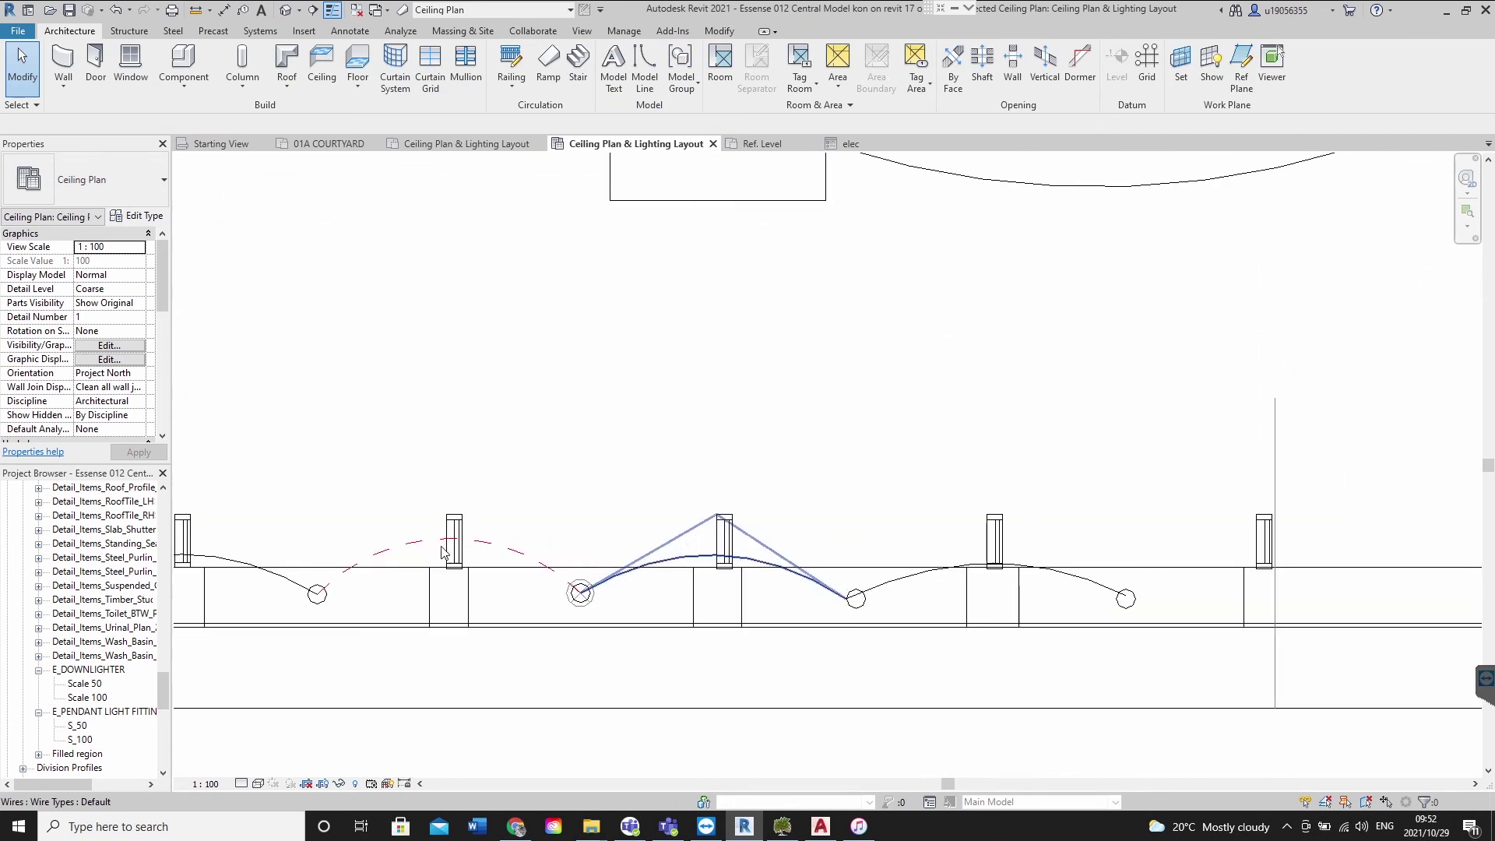
click(590, 609)
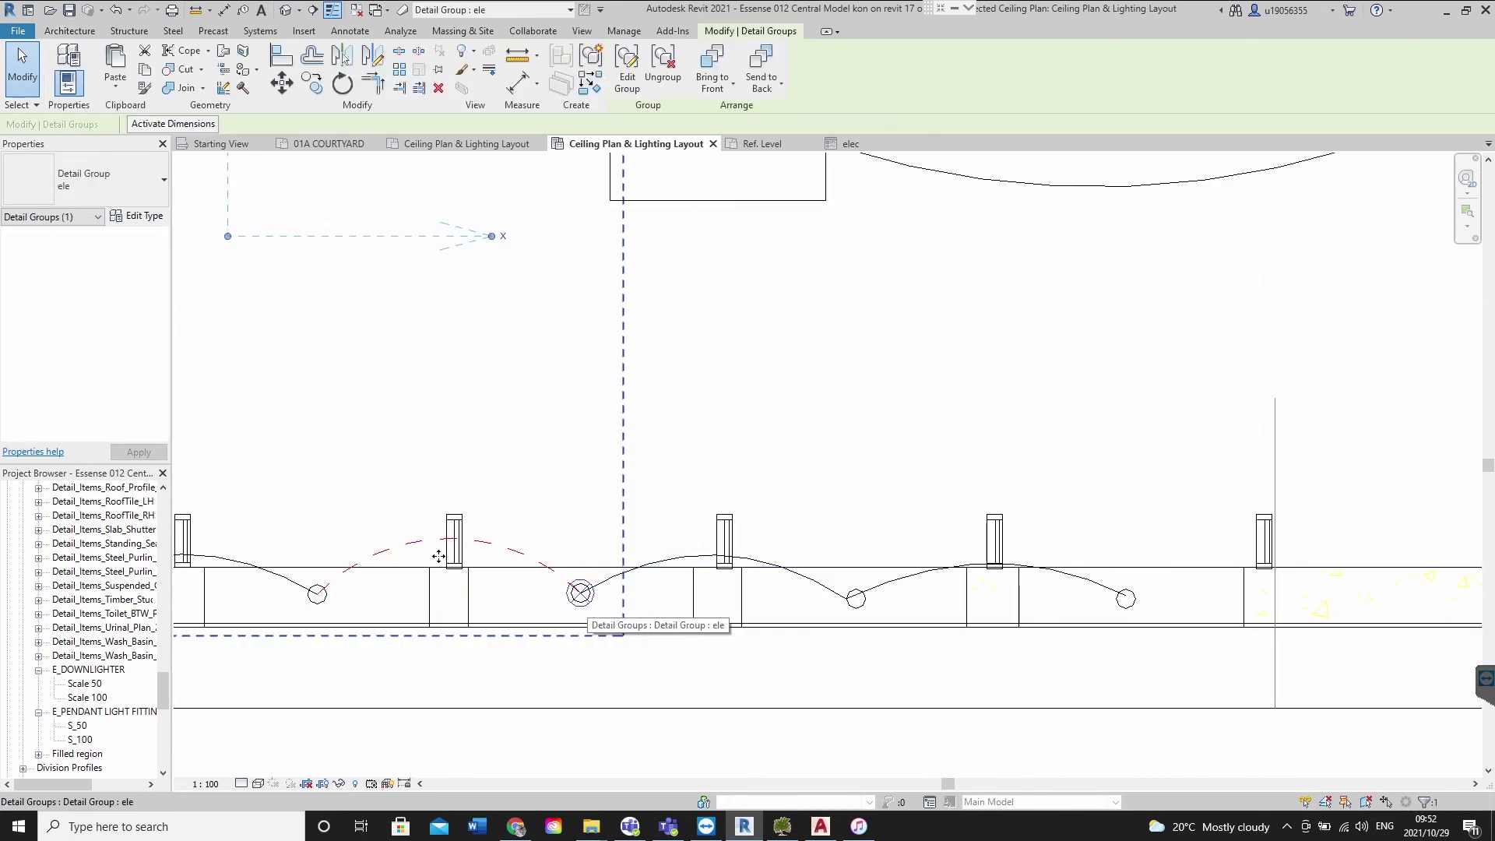
click(621, 684)
scroll(657, 573, down, 3)
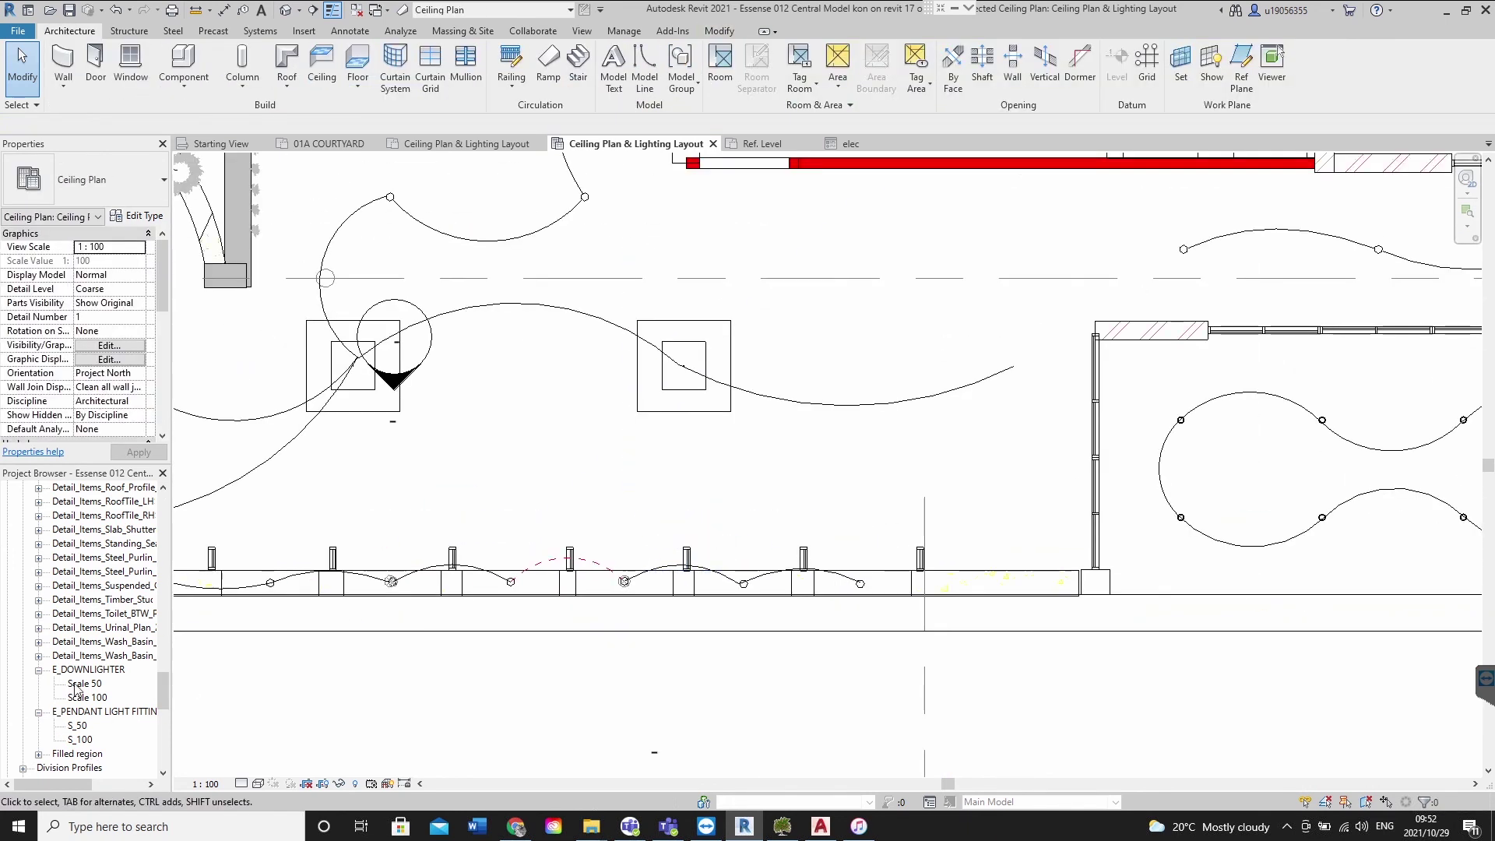
scroll(70, 693, down, 1)
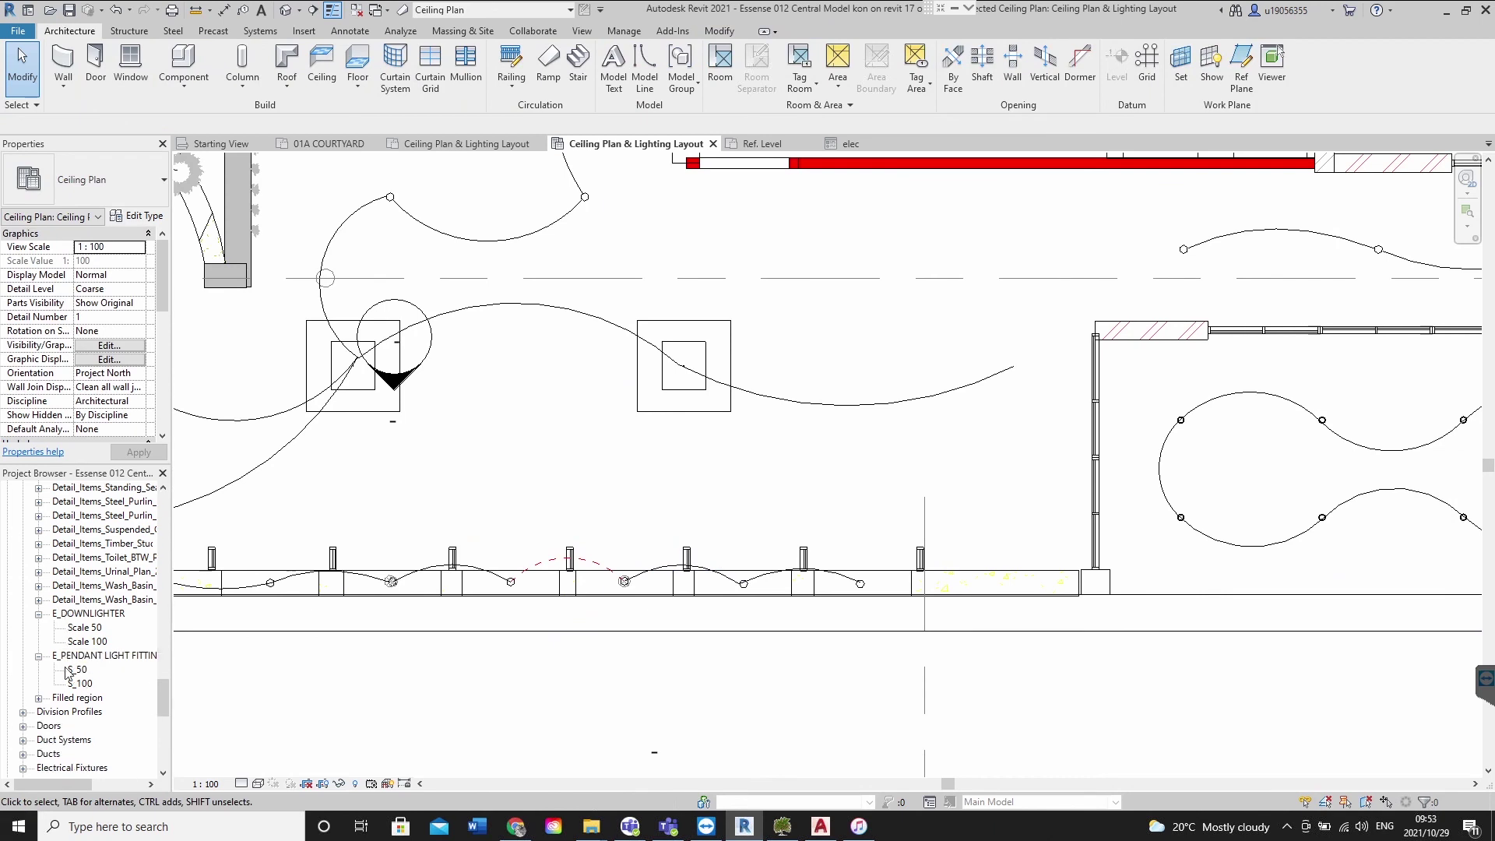
middle_drag(1191, 366, 1252, 673)
Close the elec legend view and the pendant light fitting family's Ref. Level view
click(852, 143)
scroll(722, 343, down, 5)
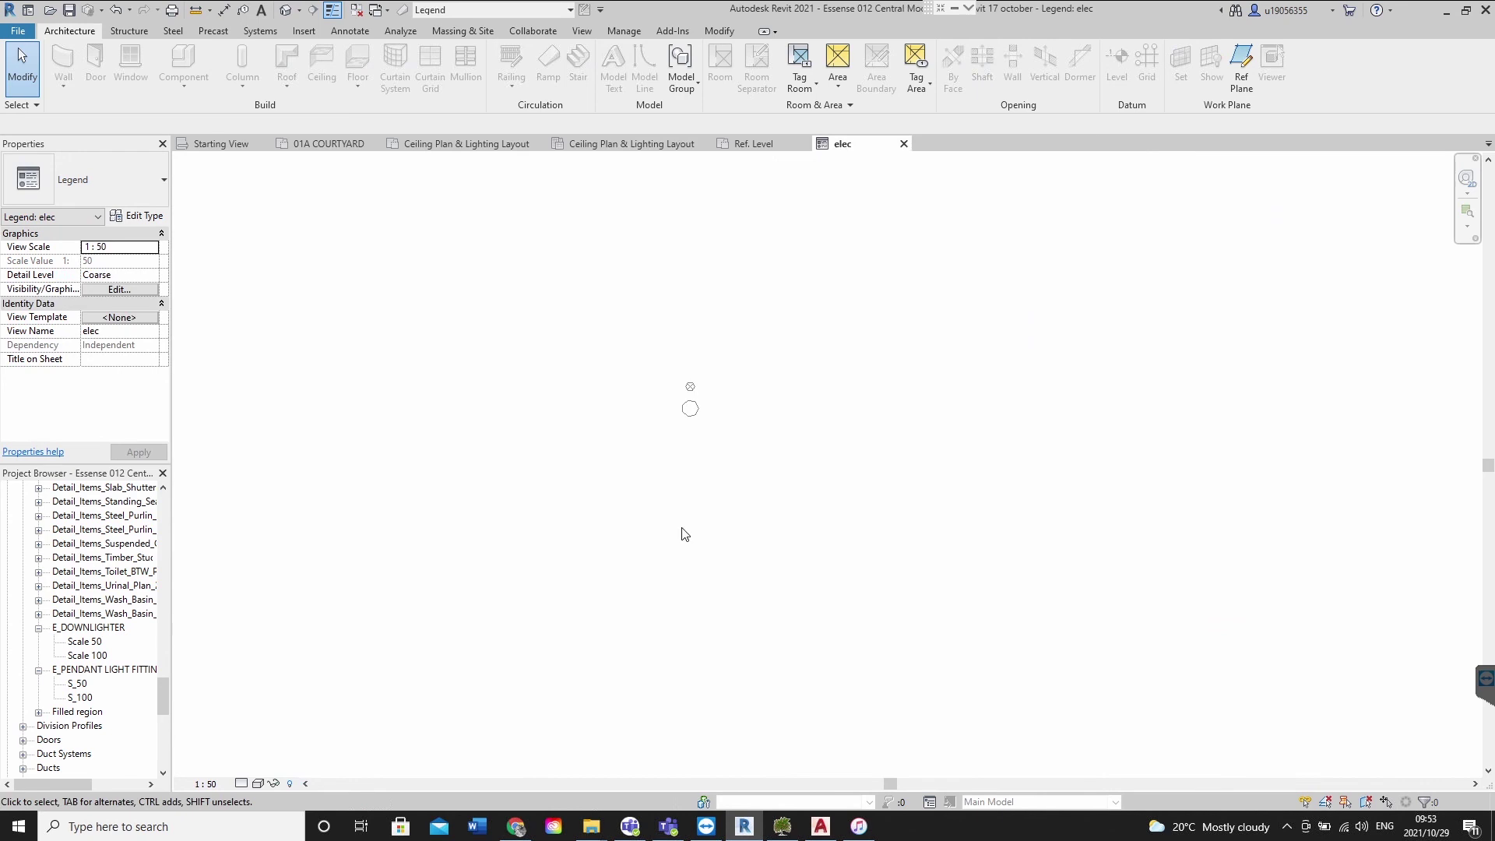
click(905, 146)
click(752, 143)
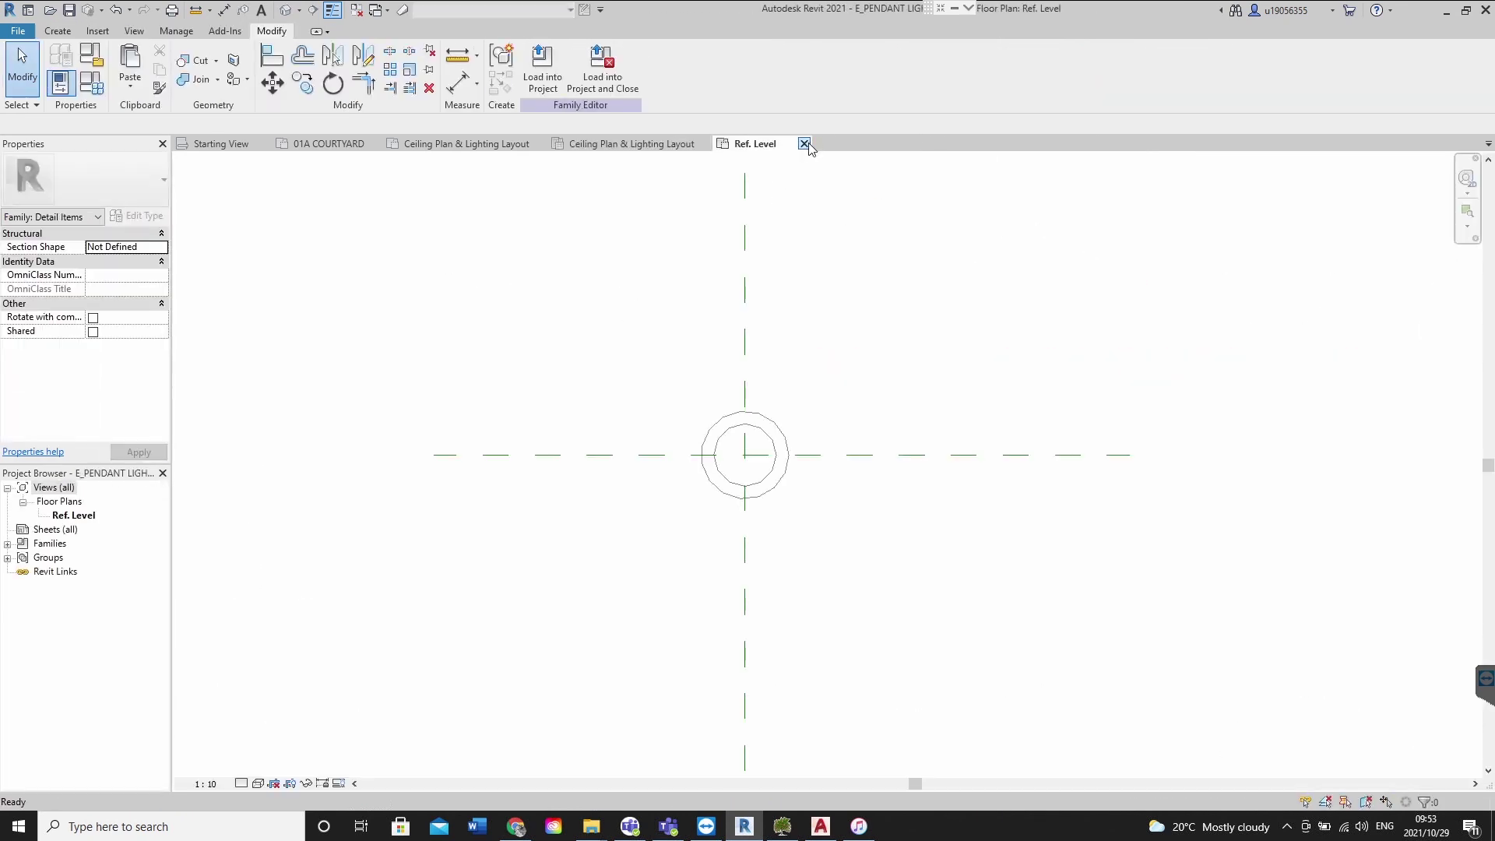
click(805, 143)
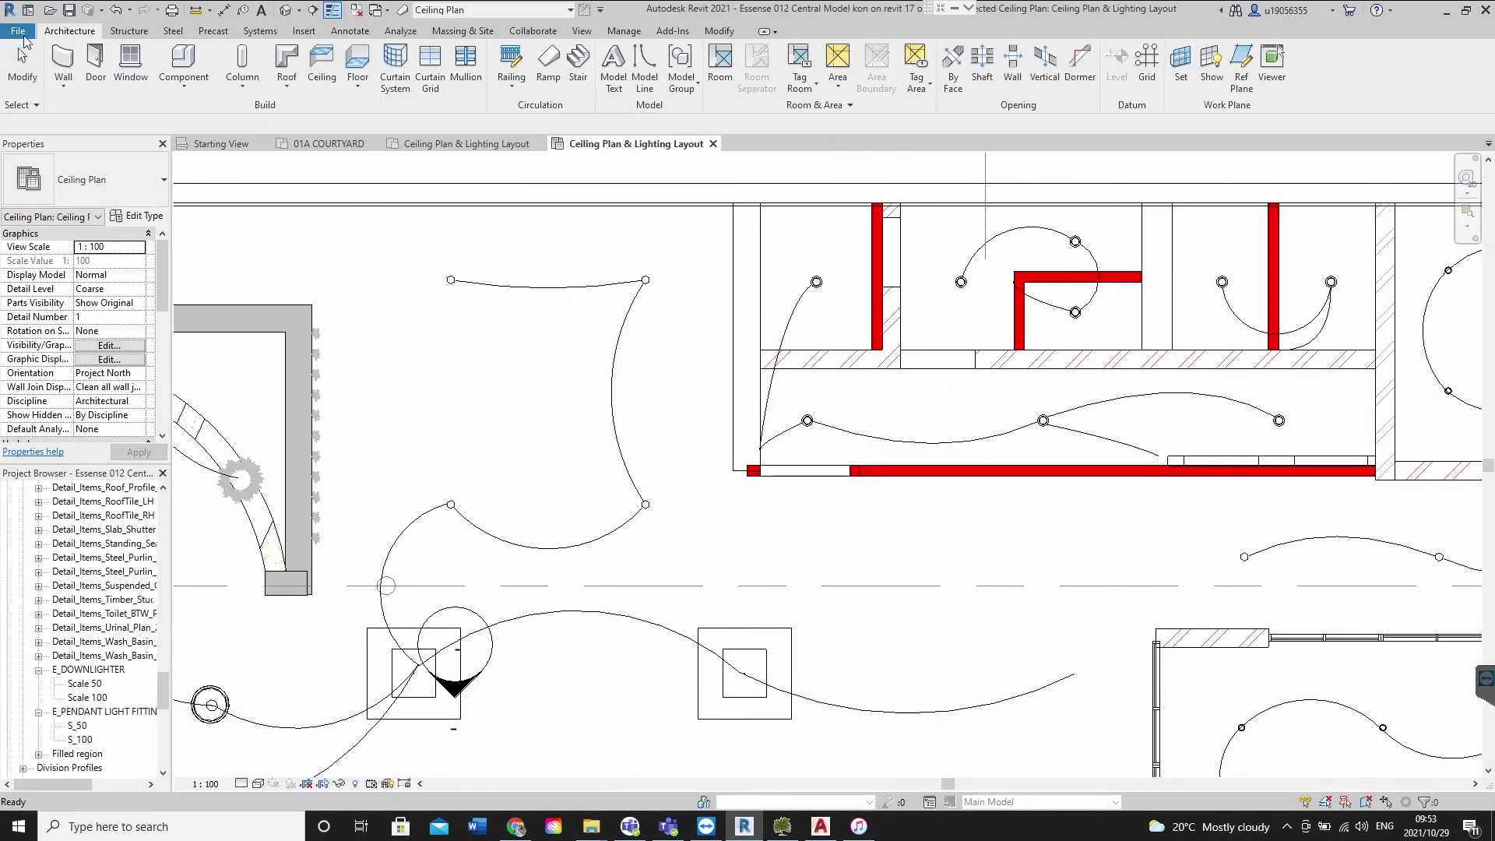
Open the recent family file E_sim.rfa
click(17, 31)
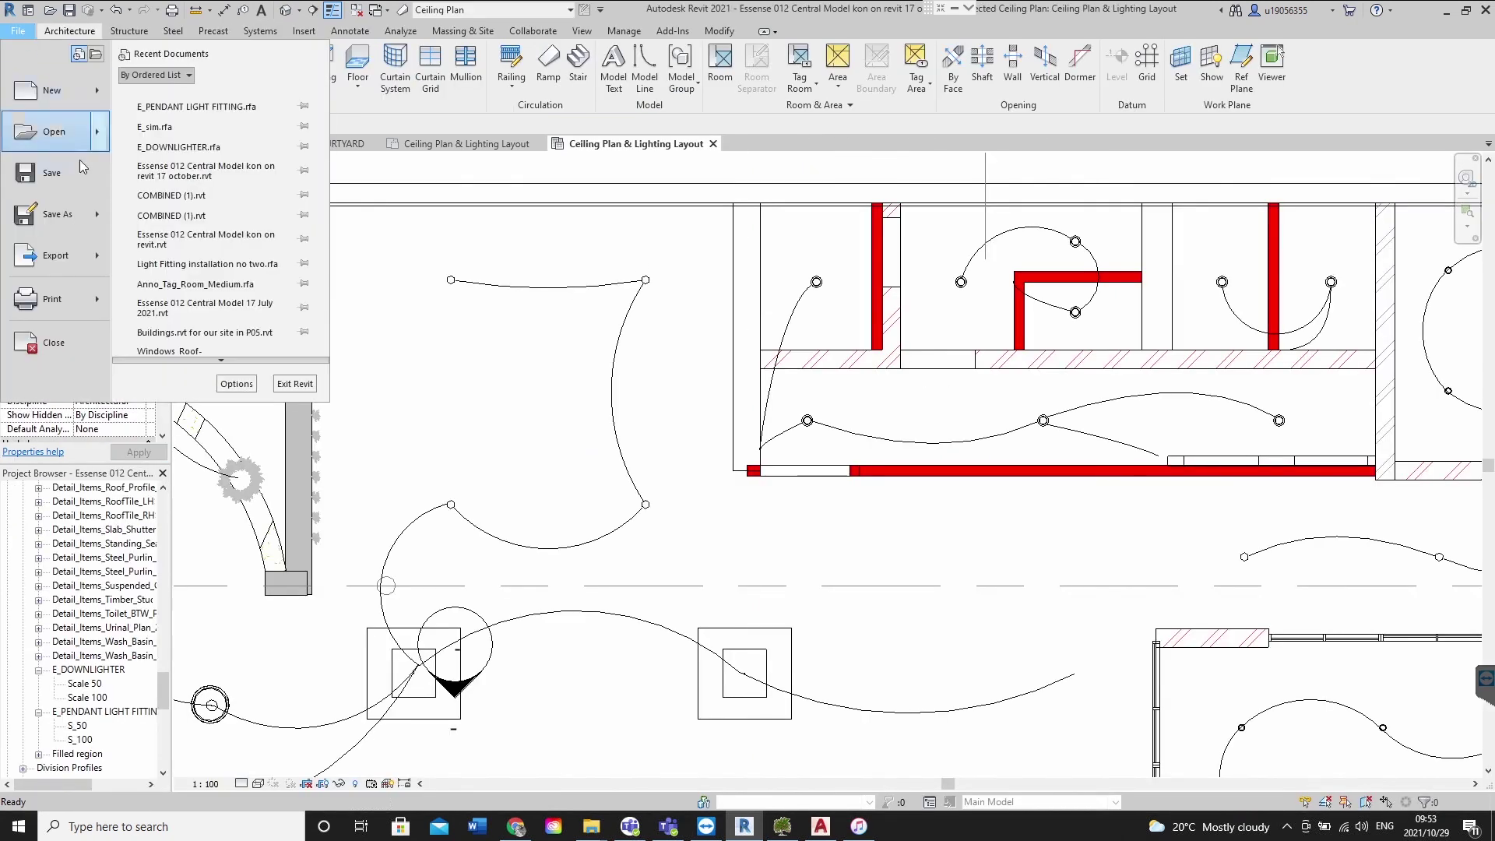
click(195, 127)
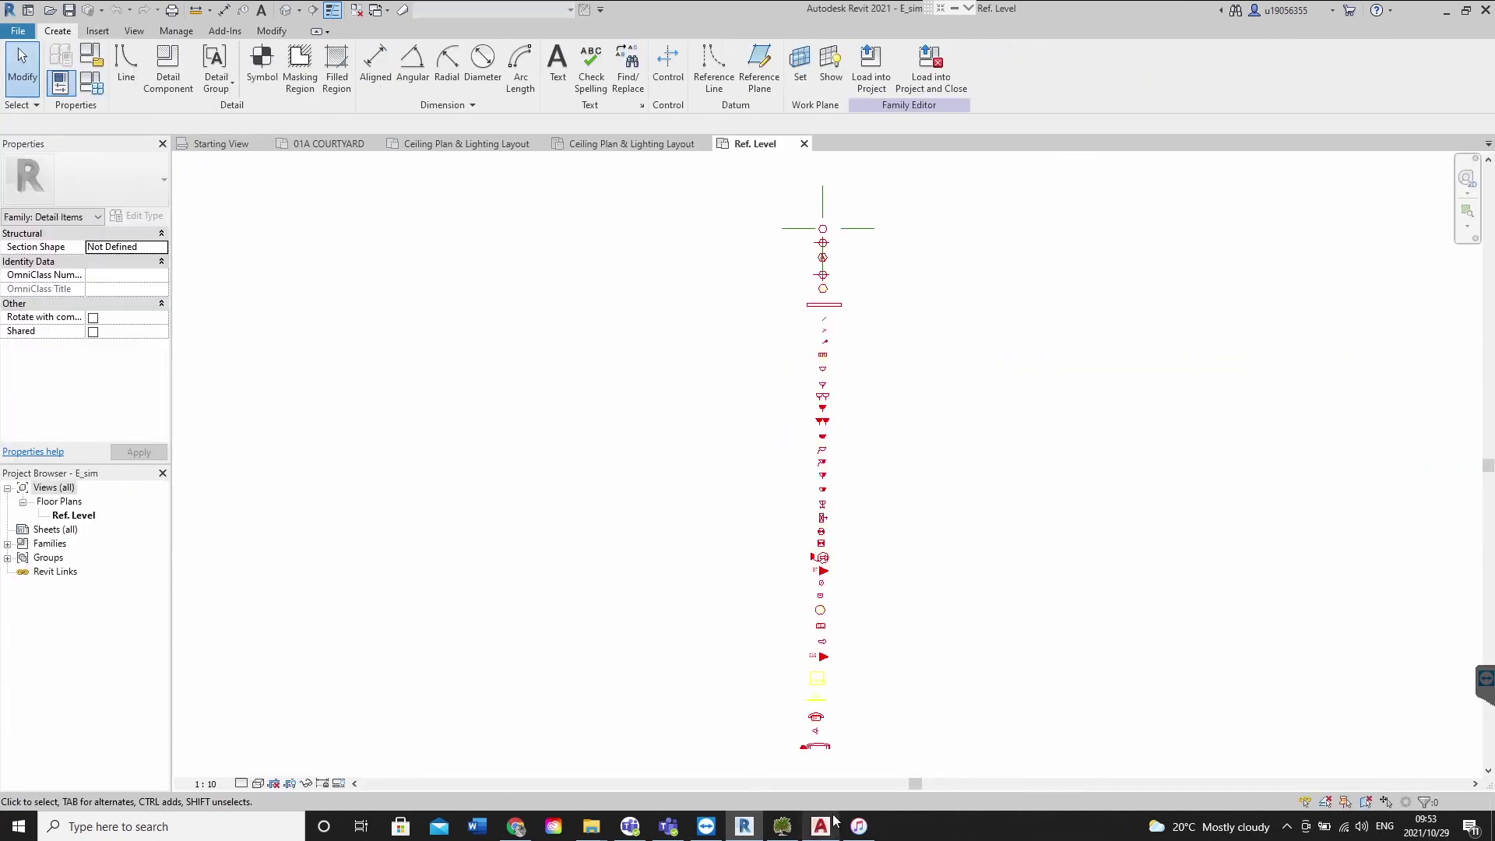
Switch to AutoCAD and examine the symbols and descriptions of the electrical legend in elec-legend.dwg, from the pendant lamp fitting down to the gas point
key(alt+Tab)
scroll(779, 506, down, 5)
scroll(545, 436, up, 12)
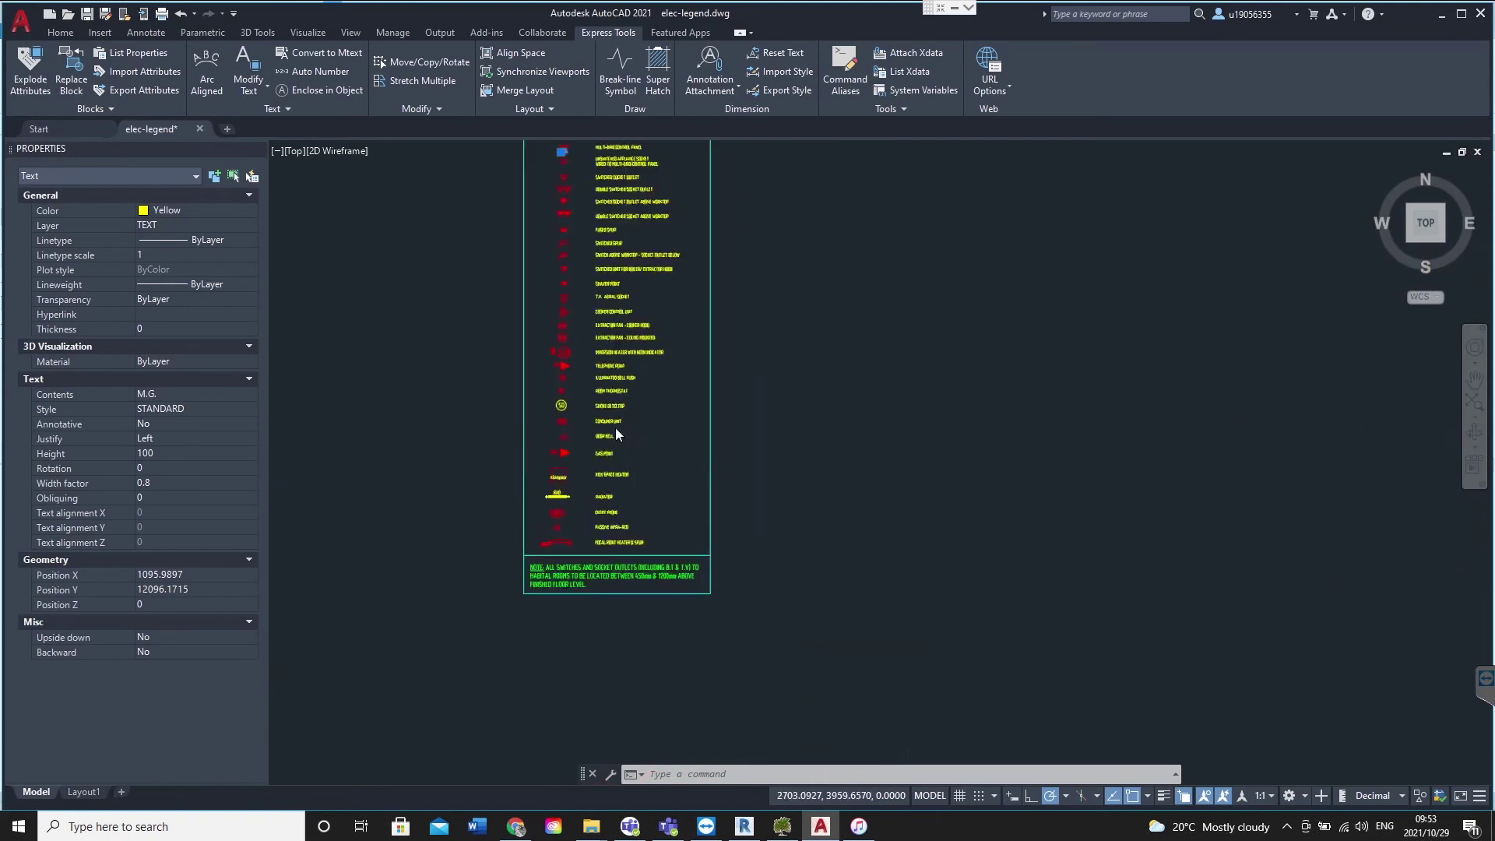
middle_drag(701, 293, 669, 693)
middle_drag(739, 205, 728, 671)
middle_drag(671, 314, 667, 594)
middle_drag(647, 266, 646, 566)
middle_drag(668, 372, 624, 545)
middle_drag(654, 295, 667, 553)
middle_drag(667, 234, 647, 507)
middle_drag(601, 296, 596, 365)
middle_drag(608, 499, 617, 538)
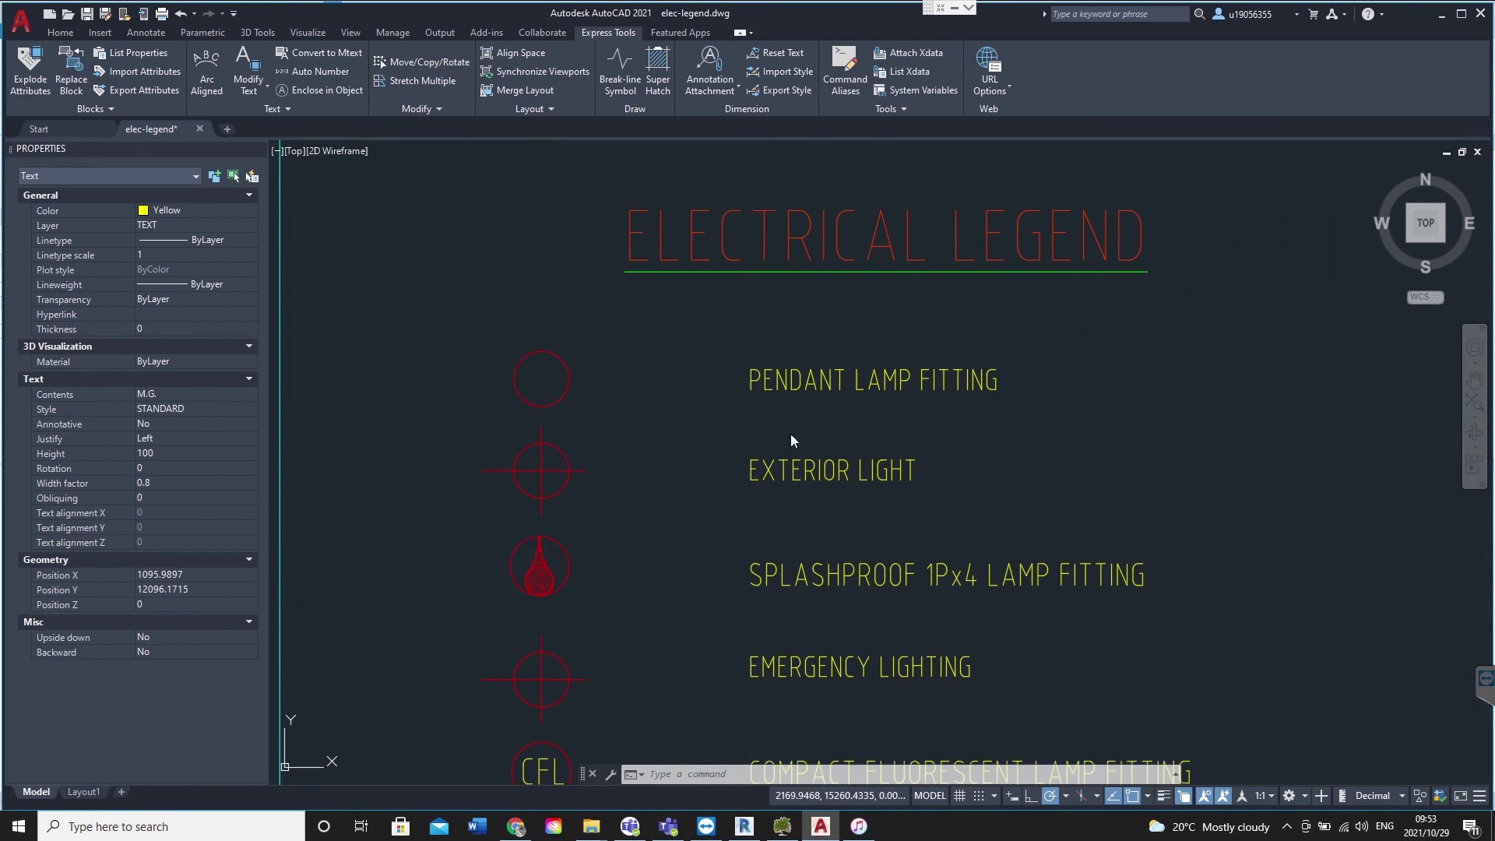
middle_drag(440, 647, 474, 533)
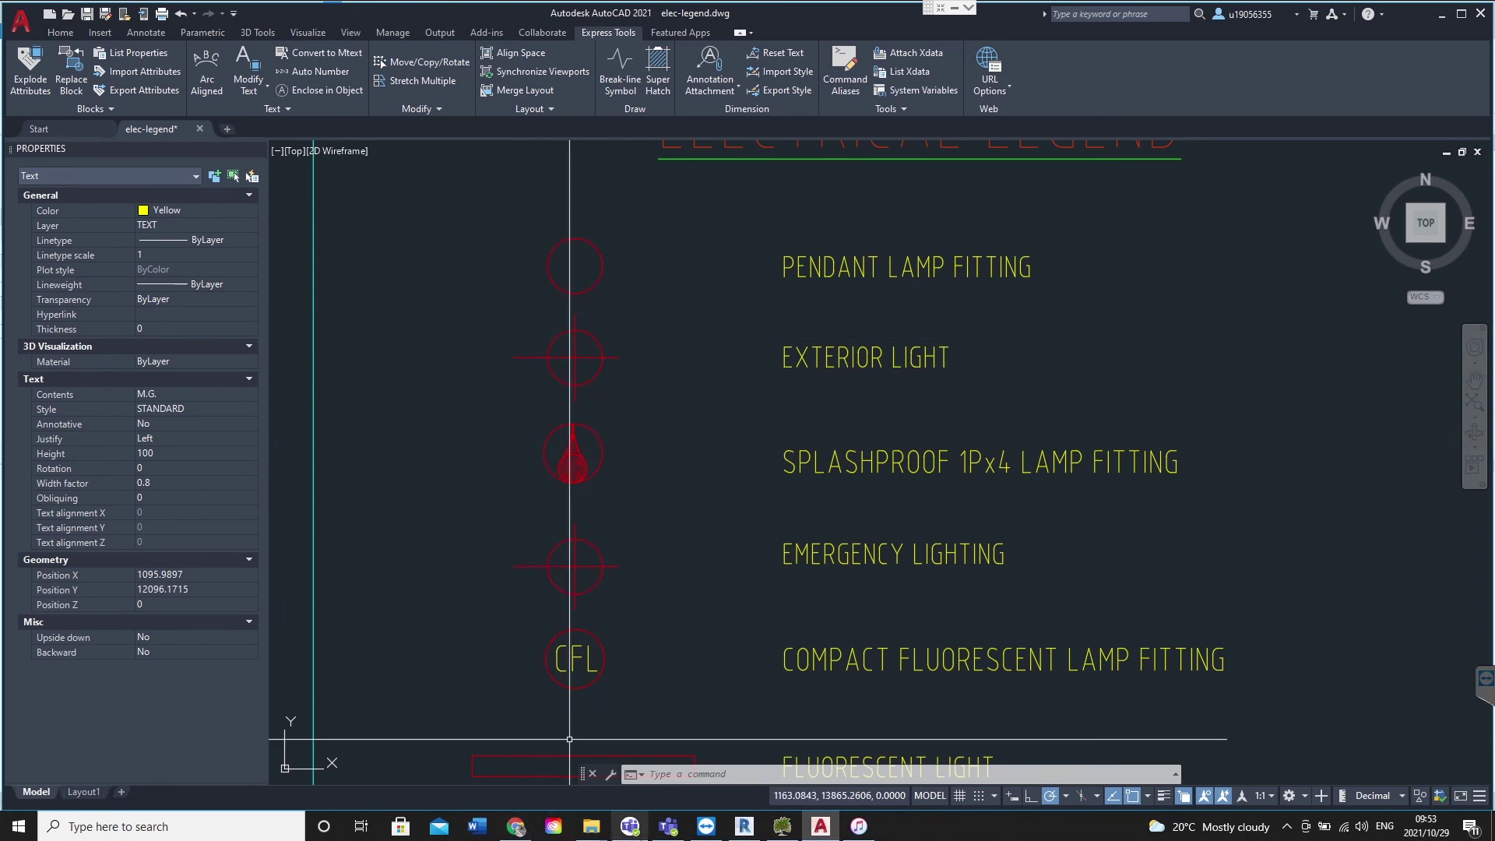
scroll(717, 374, down, 6)
scroll(705, 615, up, 10)
scroll(701, 611, down, 5)
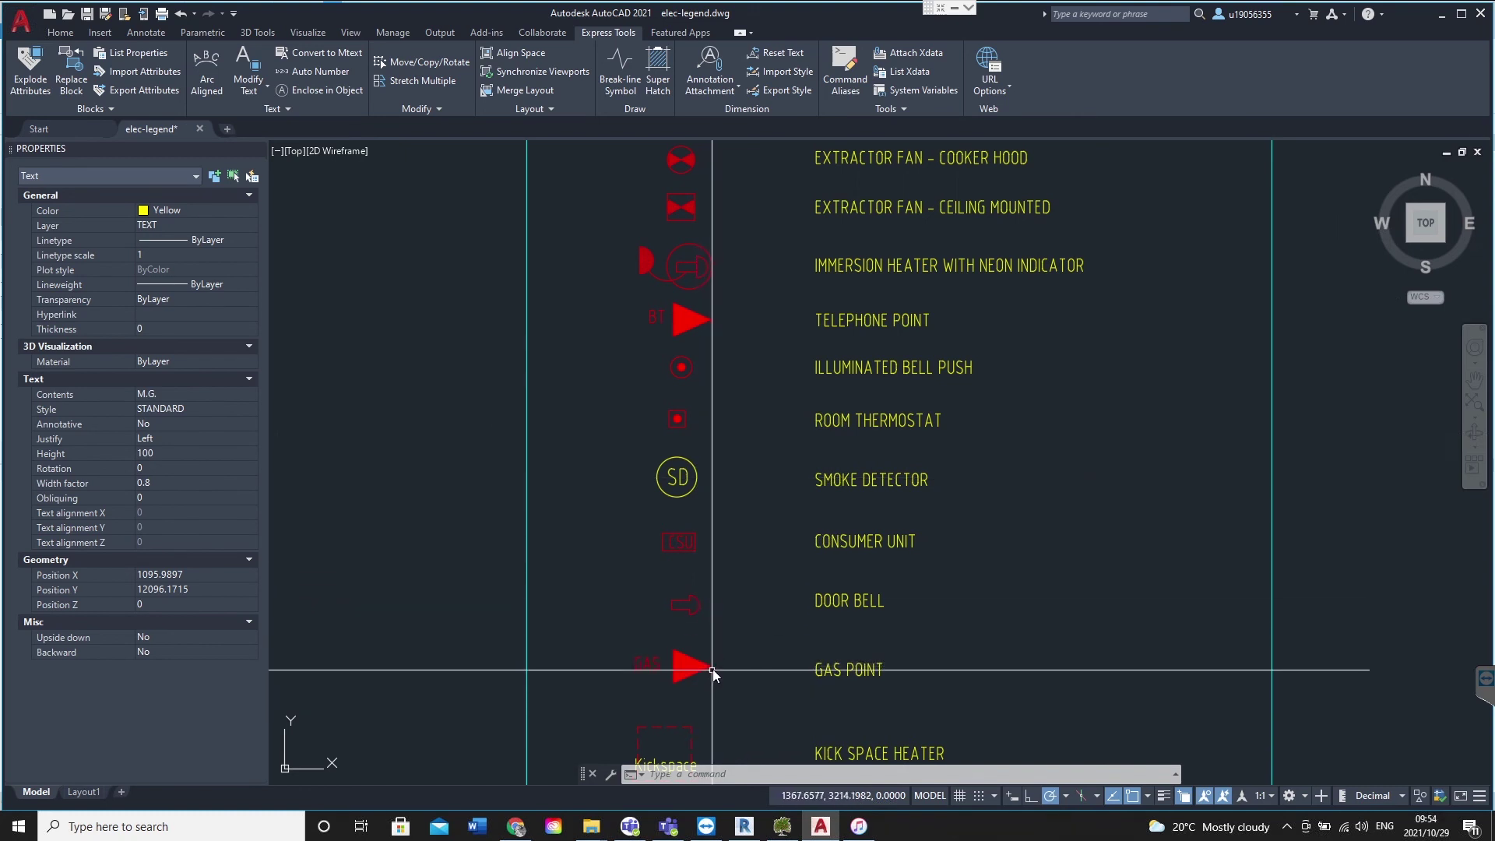
Review the AutoCAD electrical legend back up to its title, then switch to Revit and compare the symbols in the E_sim family
middle_drag(745, 304, 689, 681)
middle_drag(704, 354, 697, 662)
middle_drag(699, 342, 701, 676)
mouse_move(709, 312)
middle_down()
mouse_move(714, 604)
mouse_move(712, 526)
middle_up()
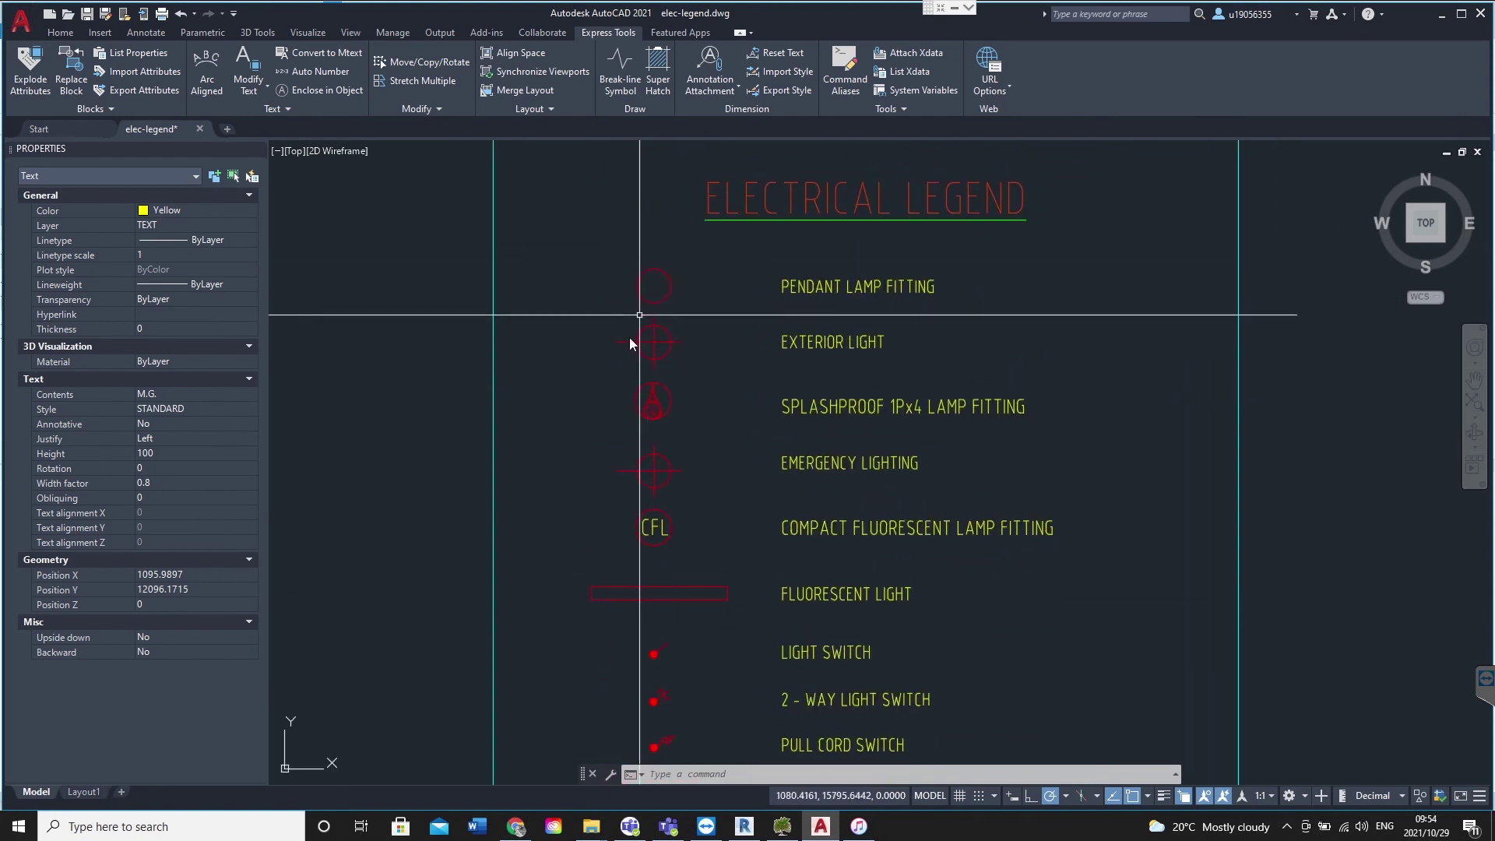
click(746, 827)
middle_drag(844, 350, 685, 430)
scroll(739, 247, up, 2)
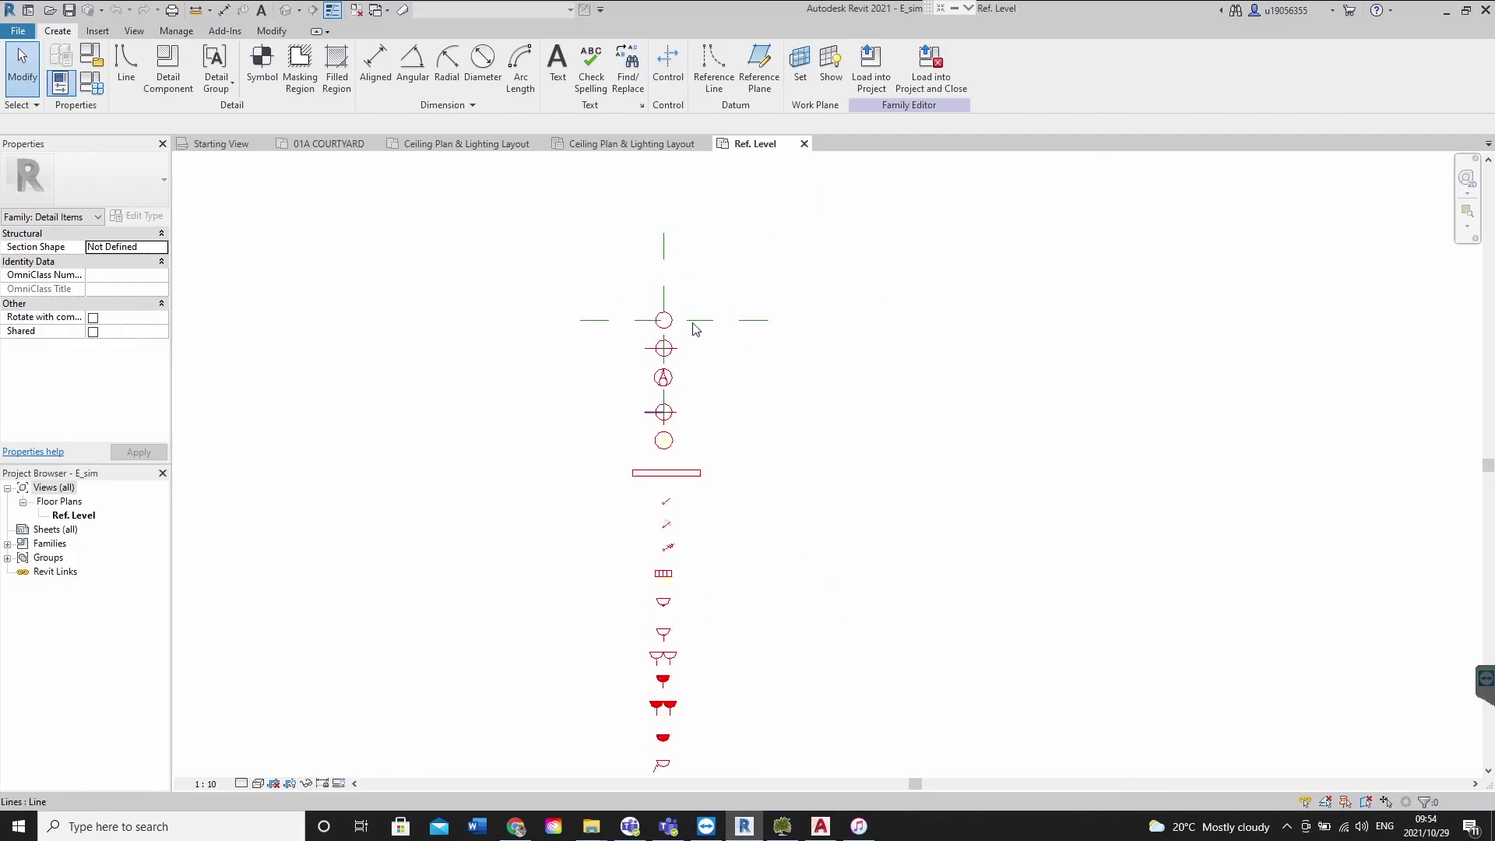
scroll(648, 344, down, 1)
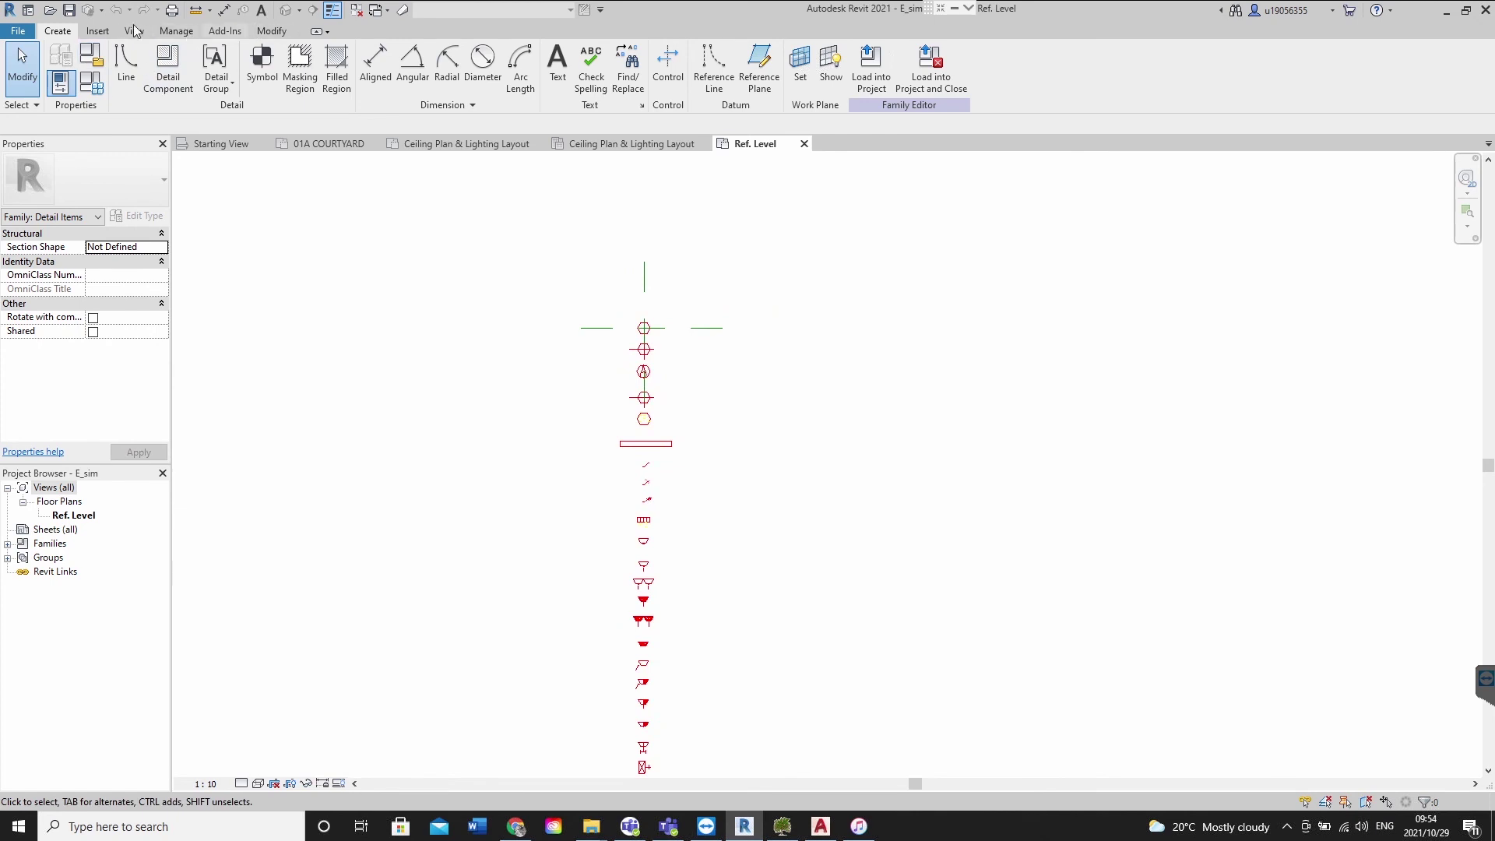
In Object Styles, set the ELECTRIC subcategory's projection line weight to 2 and its line colour to grey RGB 128-128-128
click(176, 30)
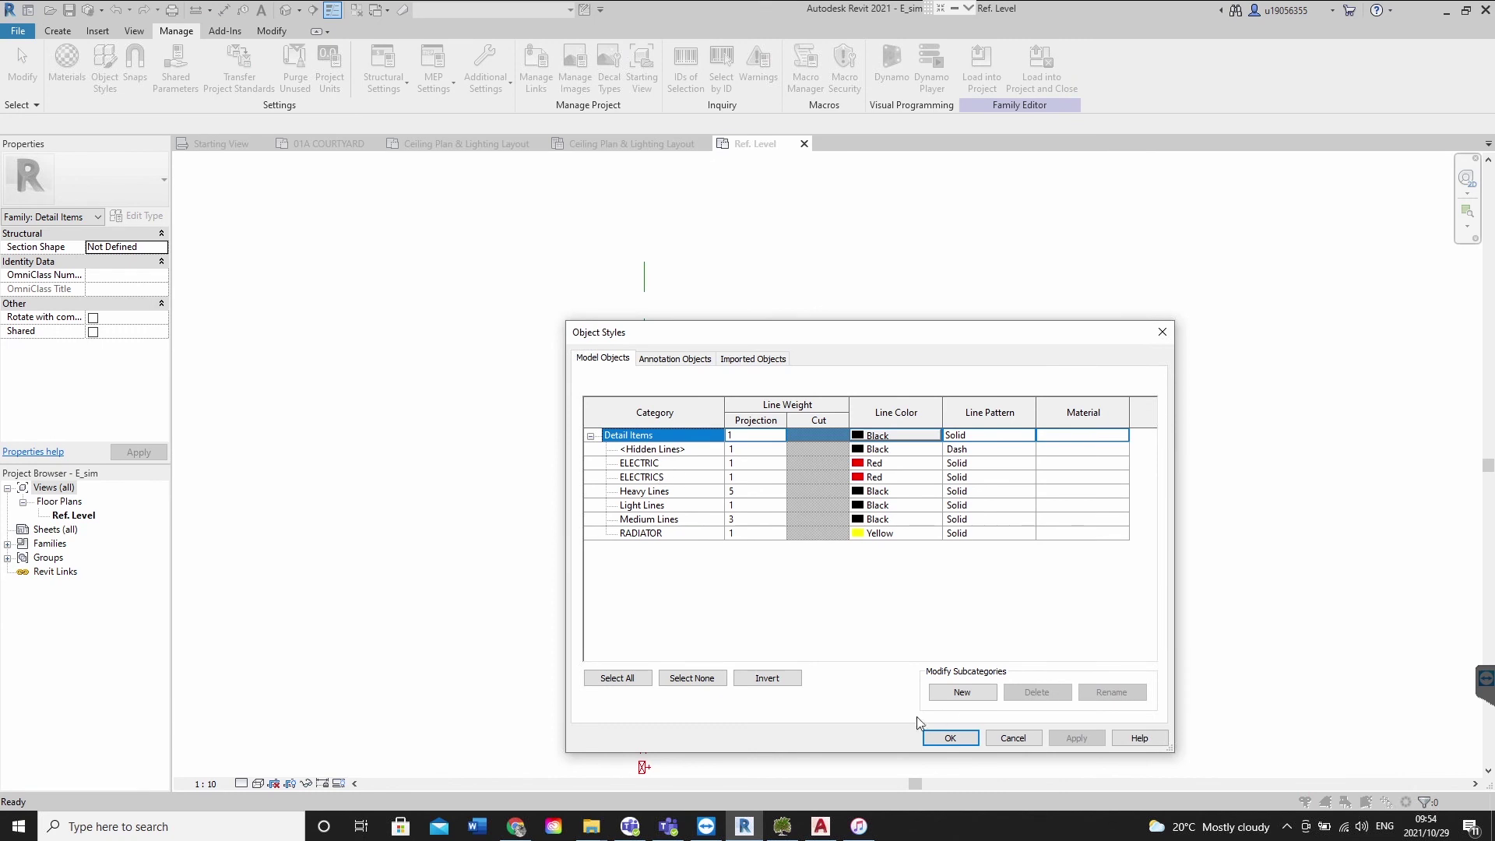
click(760, 464)
text(2)
click(876, 464)
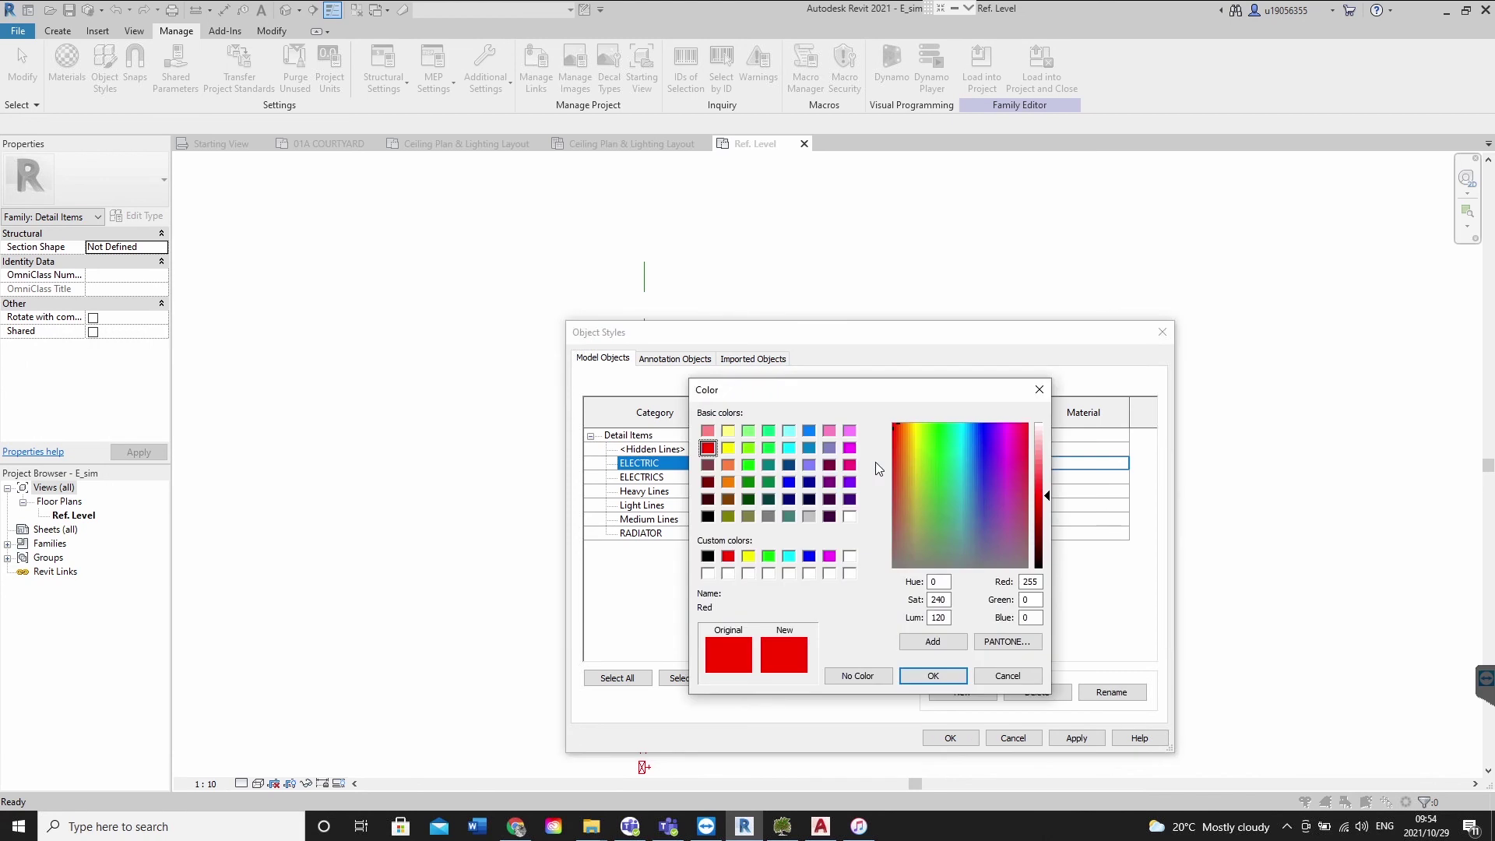
click(769, 517)
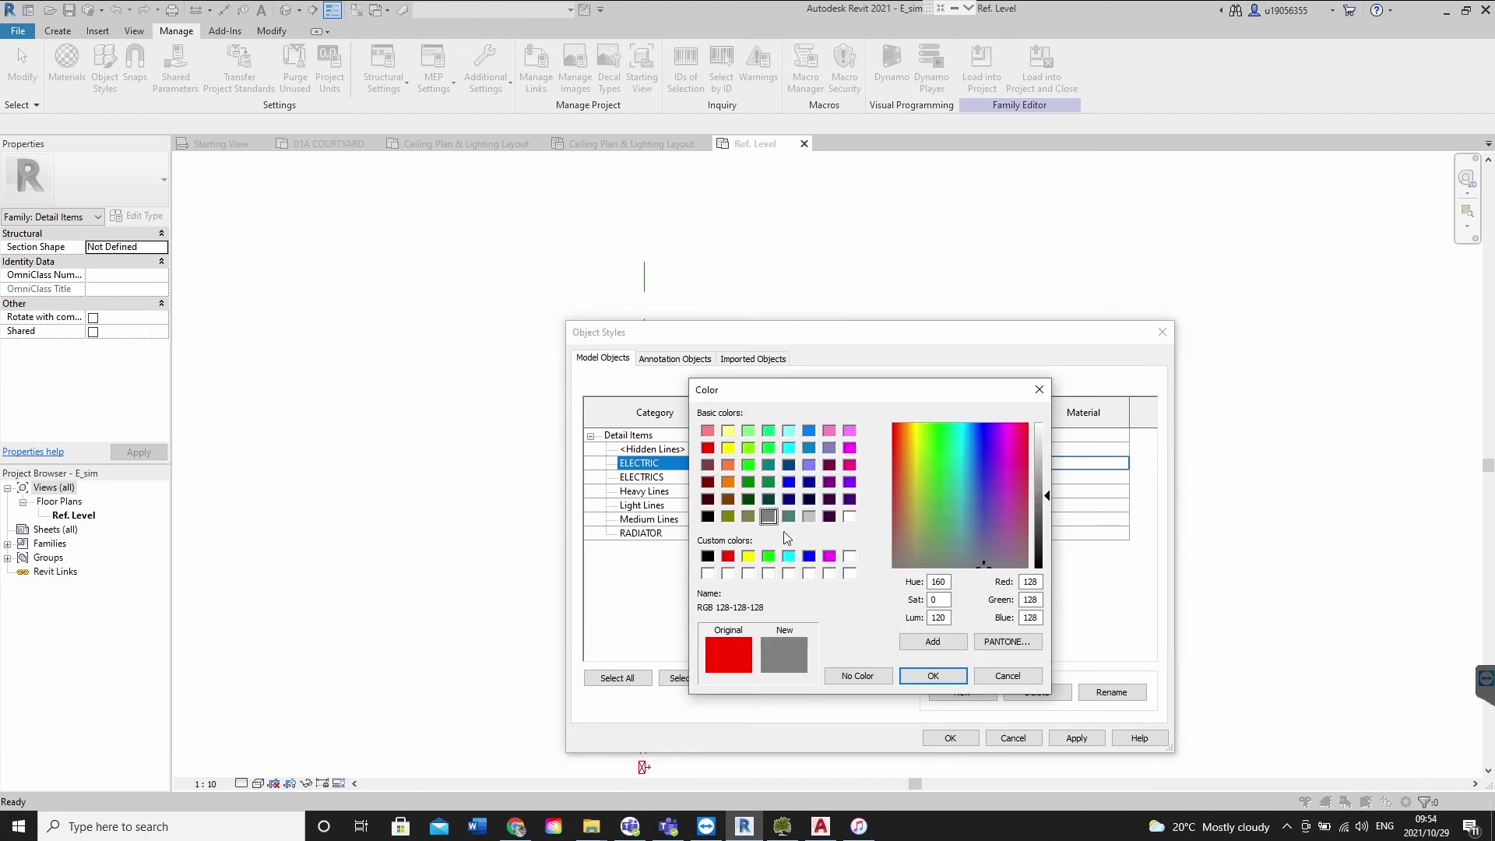
click(939, 676)
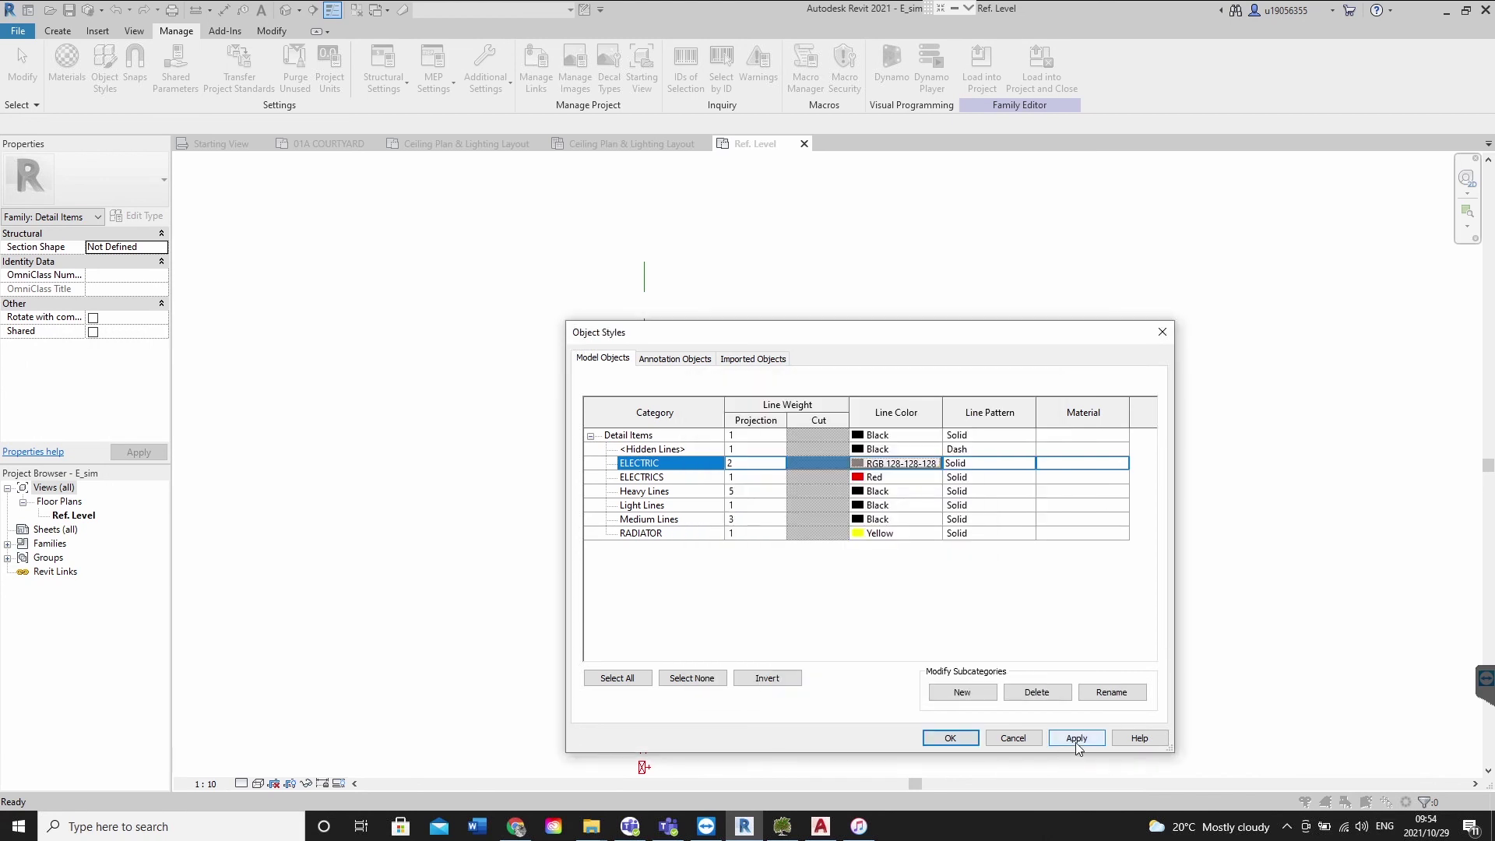
click(1076, 738)
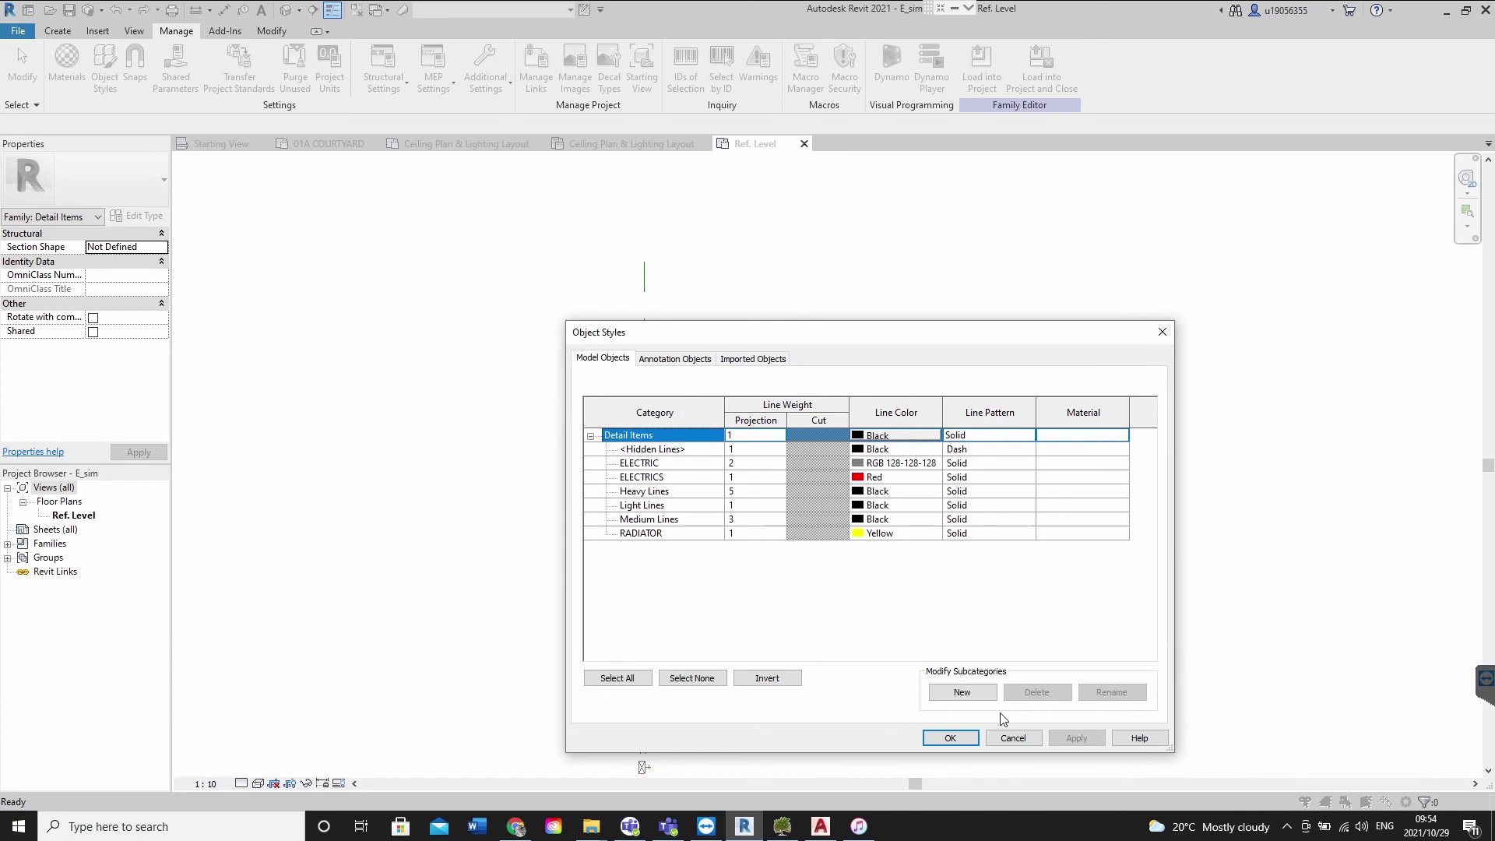
click(951, 739)
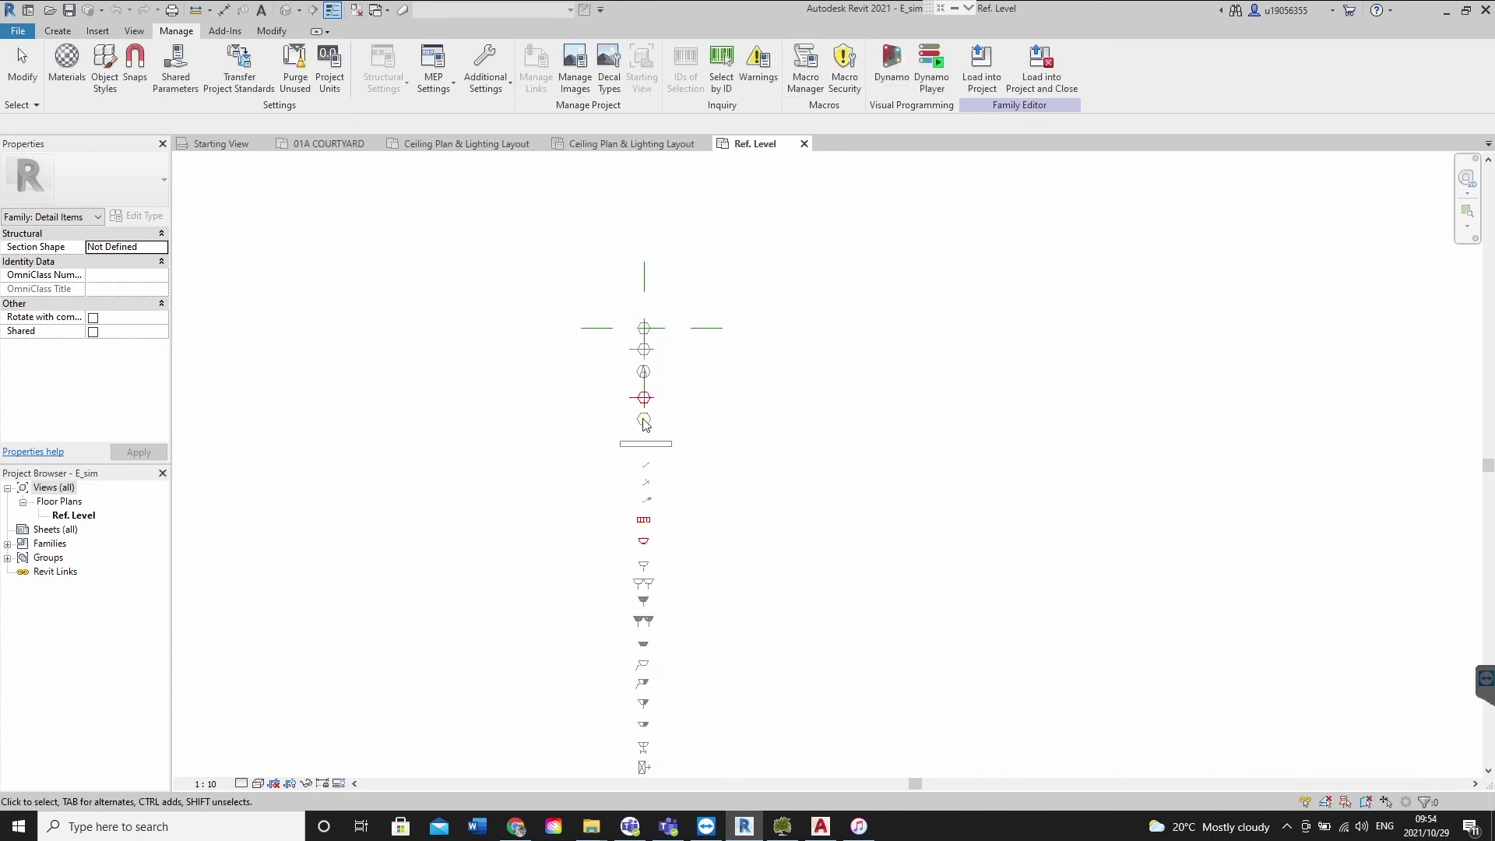
Filter all the symbols down to their ELECTRIC, ELECTRICS and RADIATOR lines and assign them to the ELECTRIC subcategory
scroll(679, 432, down, 3)
drag(498, 242, 777, 738)
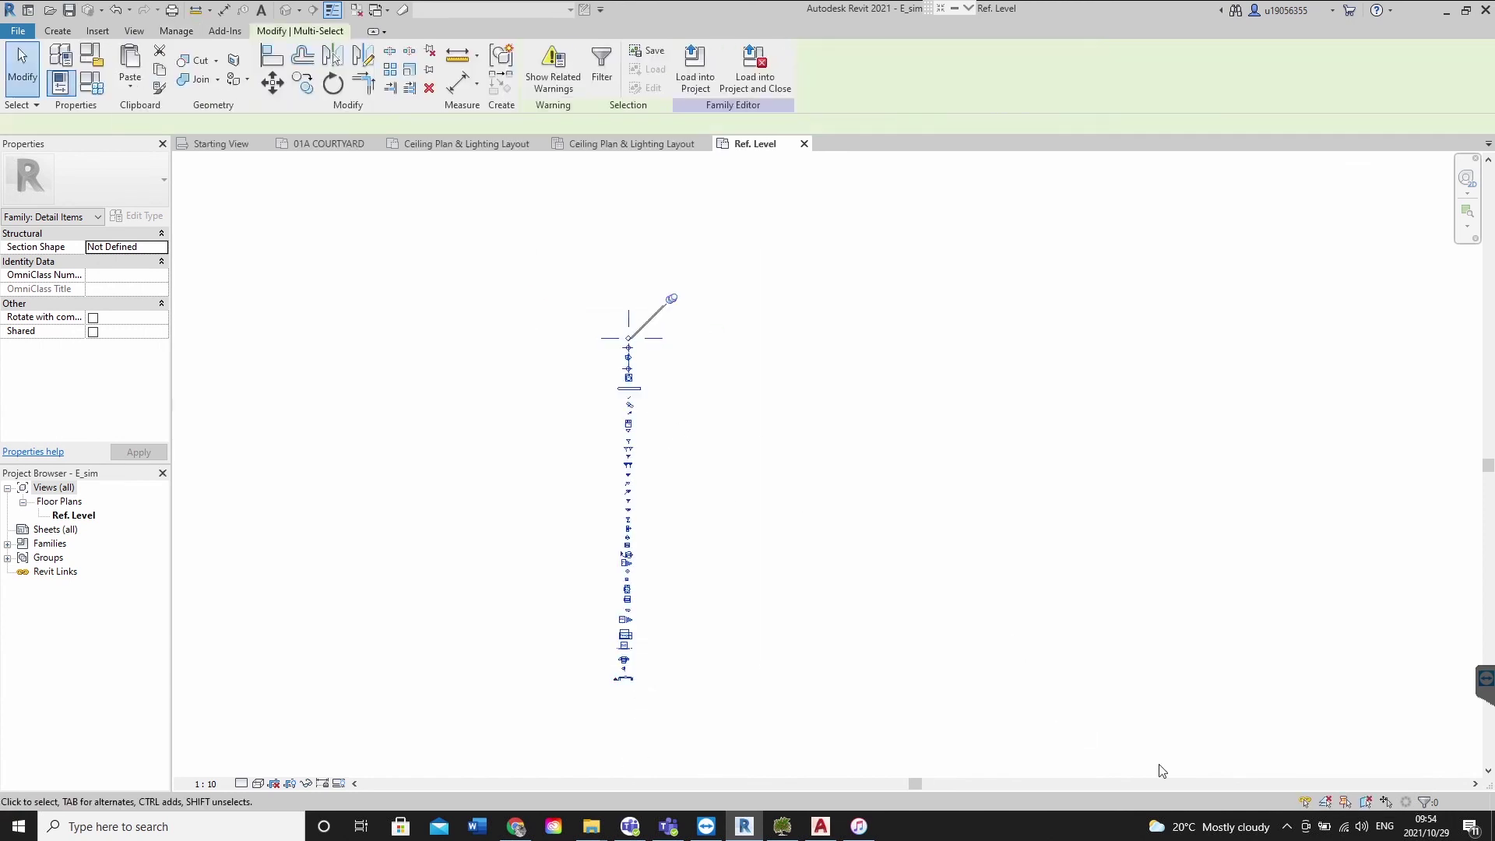
click(1444, 801)
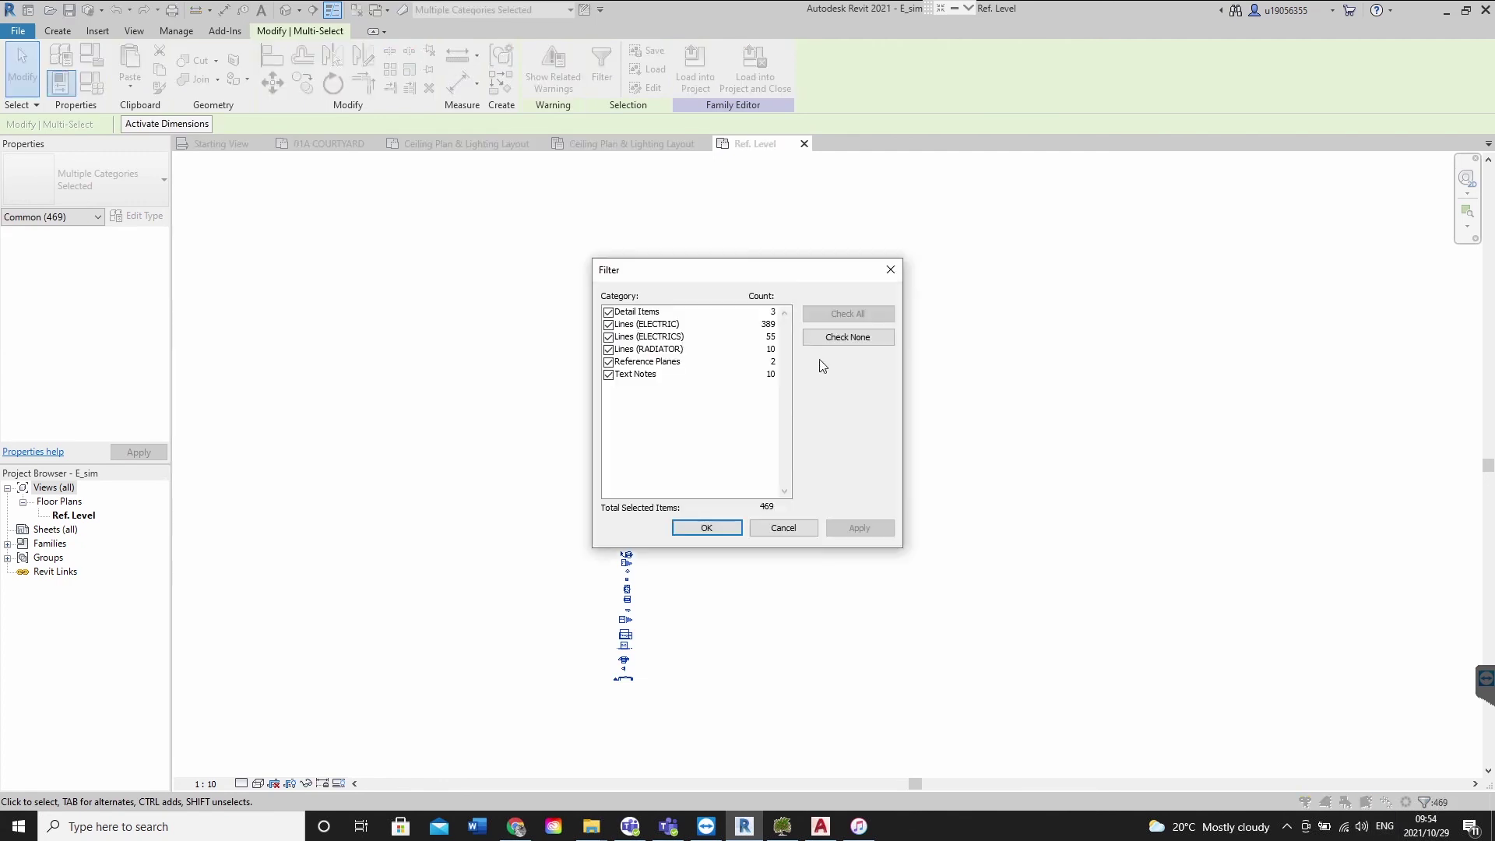
click(856, 338)
click(608, 324)
click(608, 336)
click(608, 348)
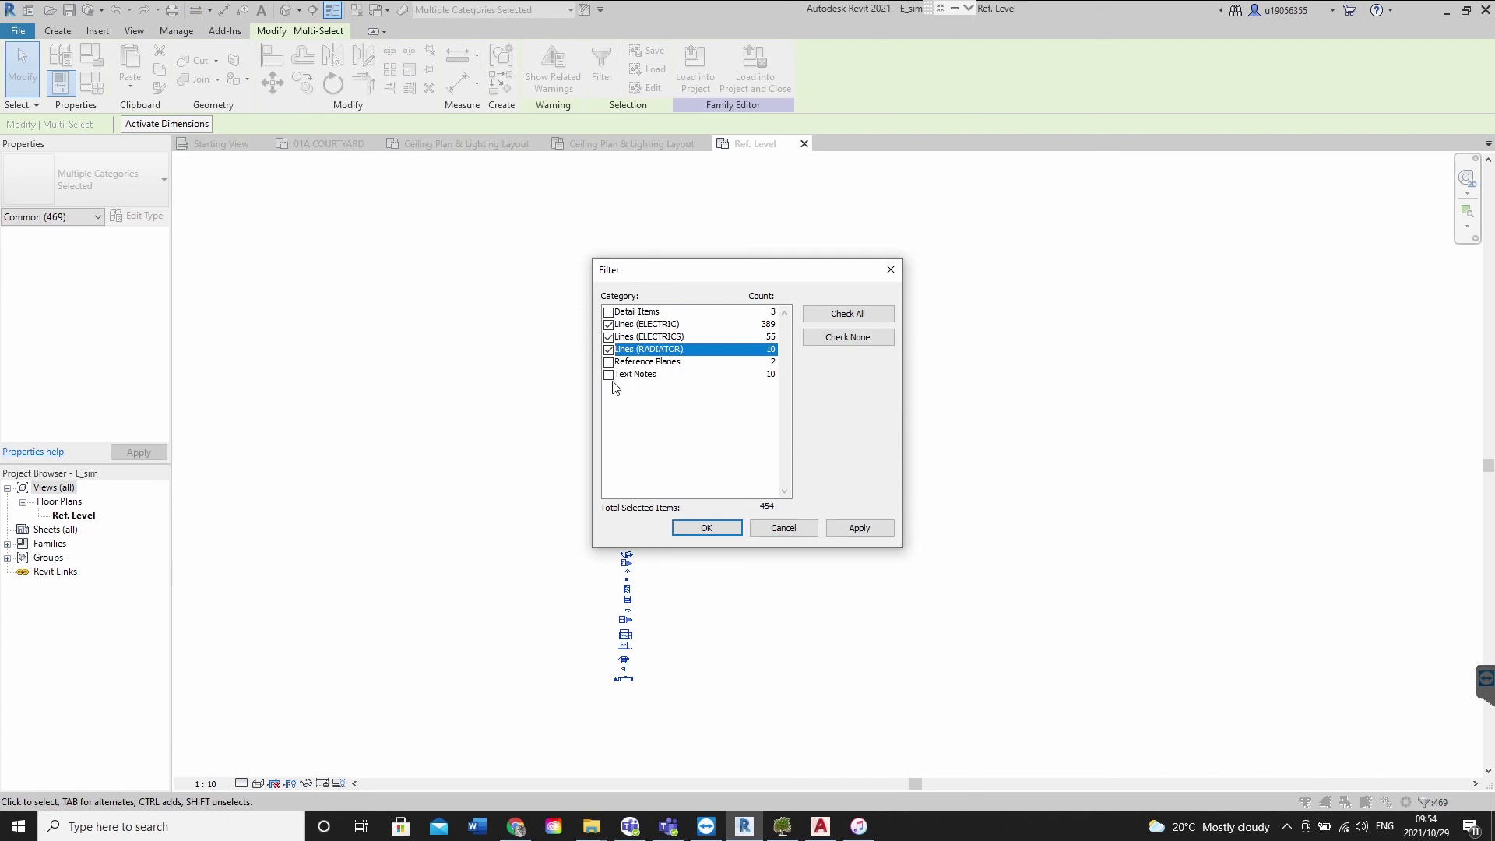
click(609, 375)
click(860, 528)
click(707, 528)
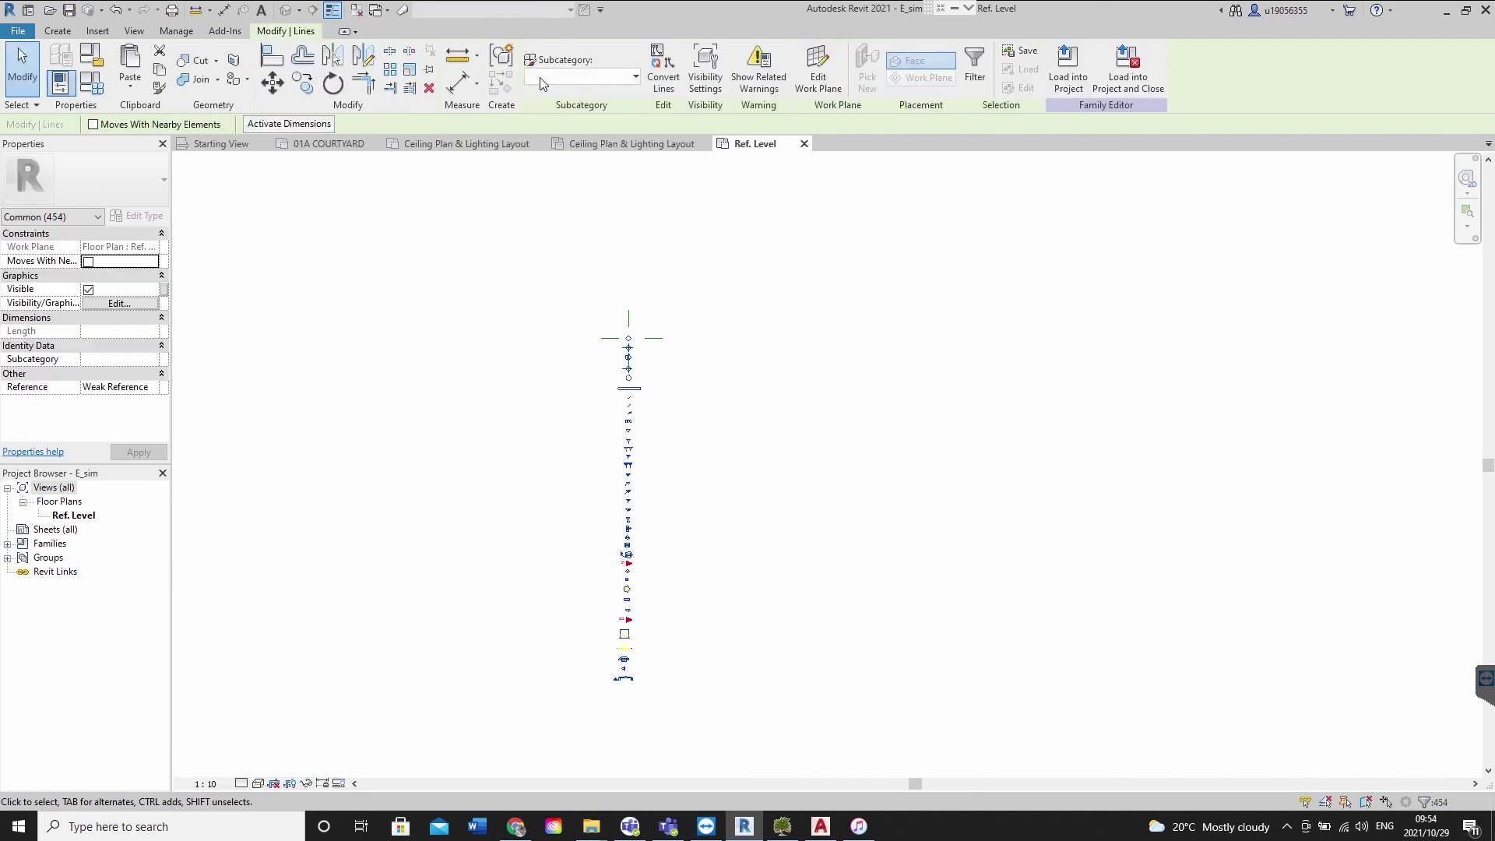
click(540, 77)
click(559, 141)
scroll(667, 367, up, 8)
key(Escape)
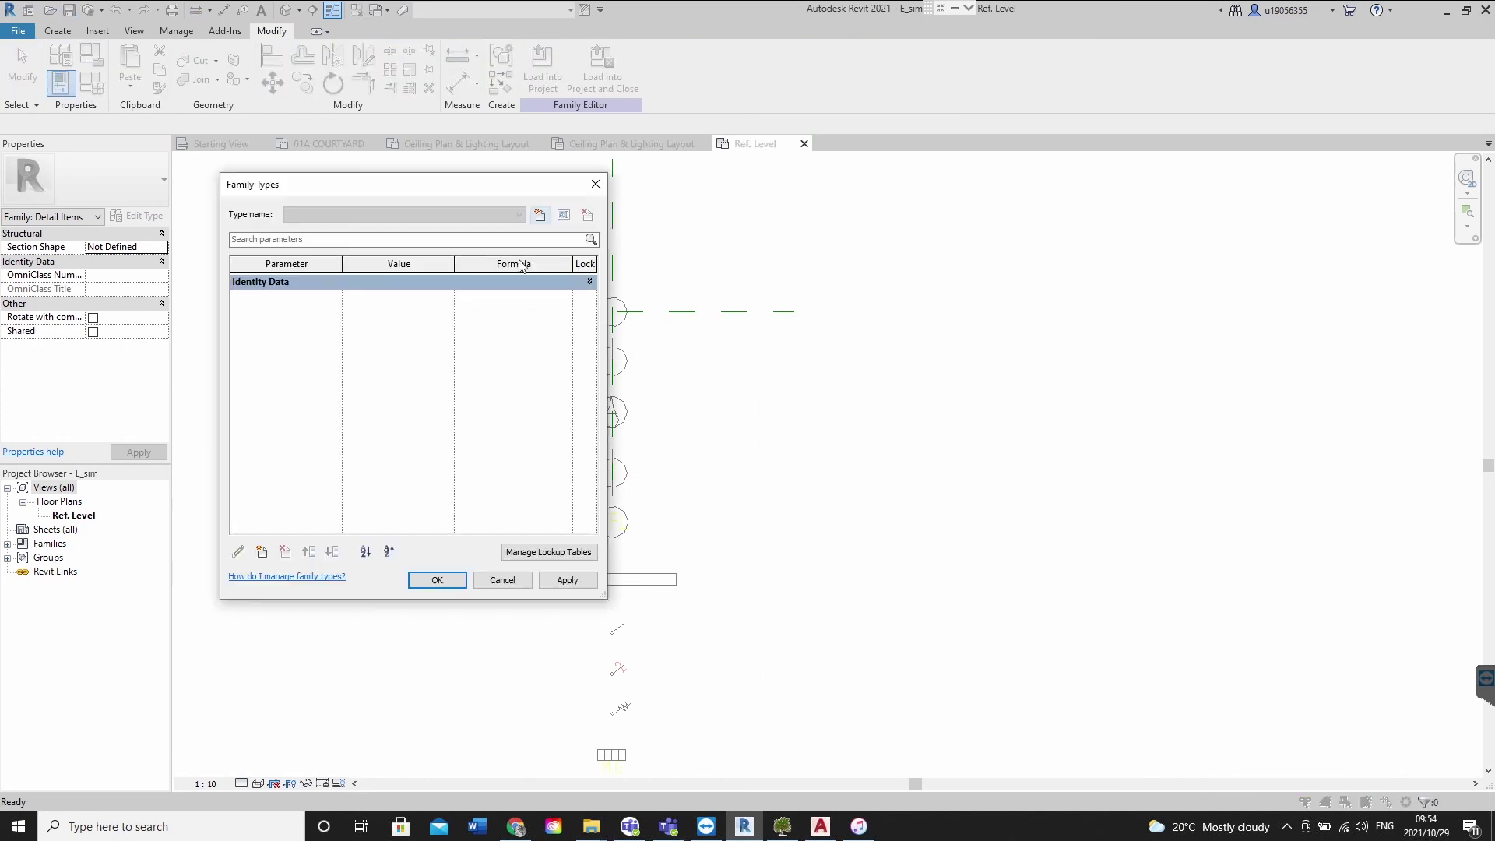
Create two family types named S_100 and S_50
click(542, 212)
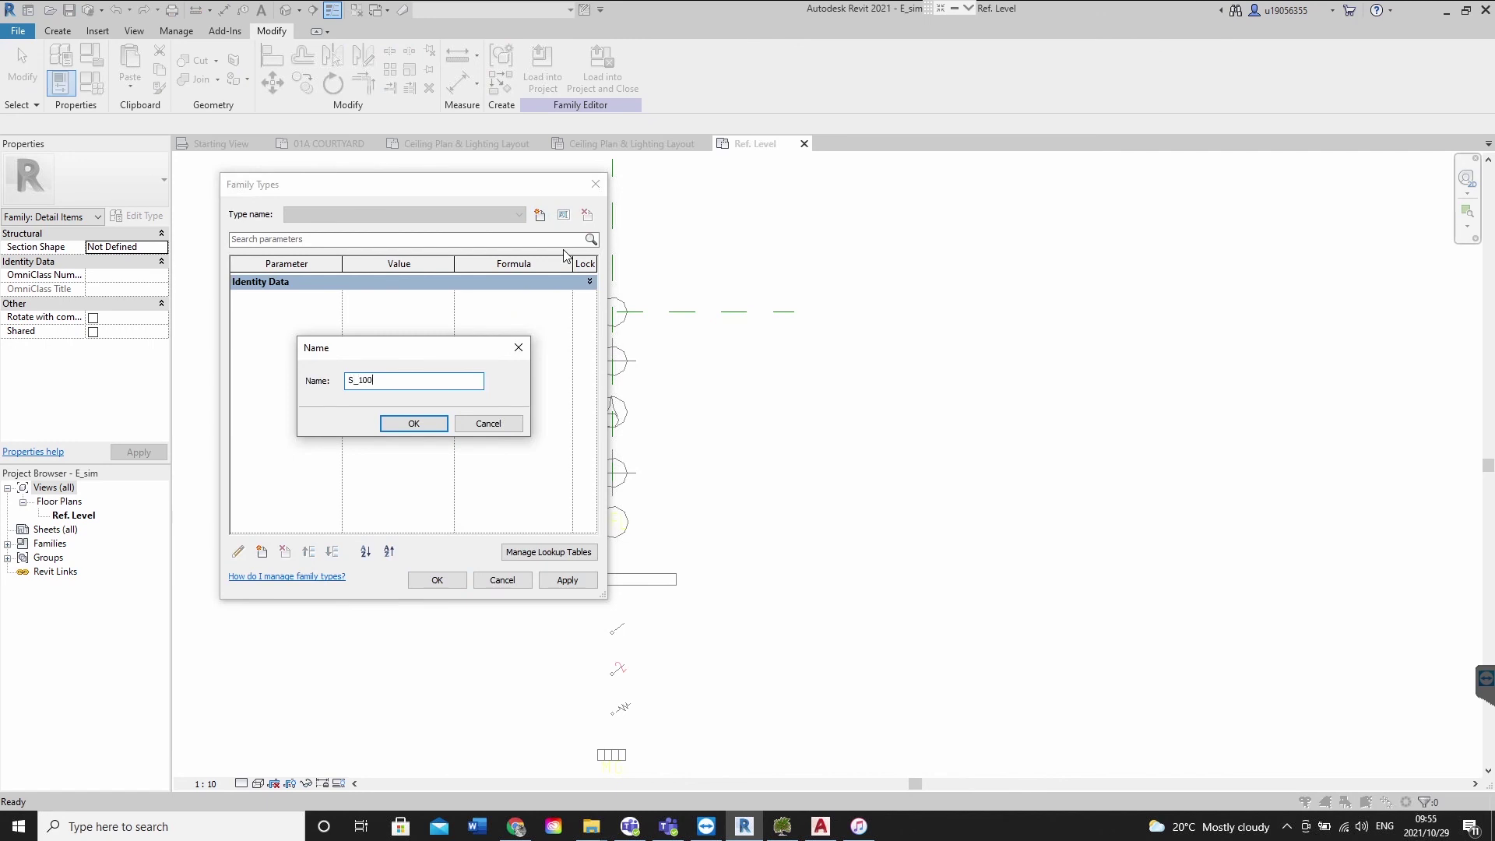
click(413, 424)
click(540, 215)
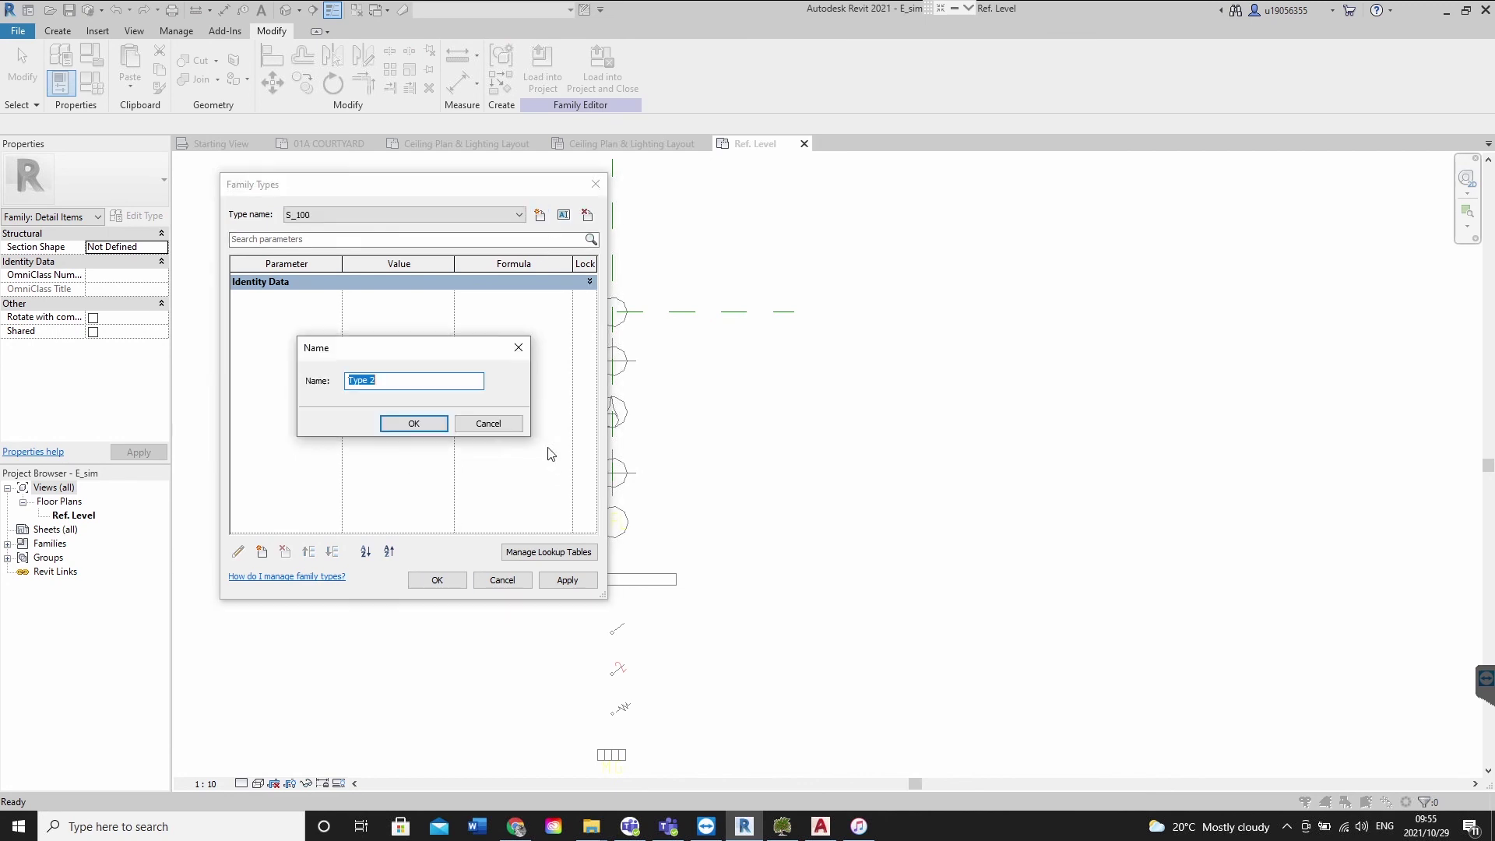
text(S_50)
key(Return)
click(516, 210)
click(513, 210)
Add a Yes/No type parameter named 50, grouped under Visibility
click(262, 552)
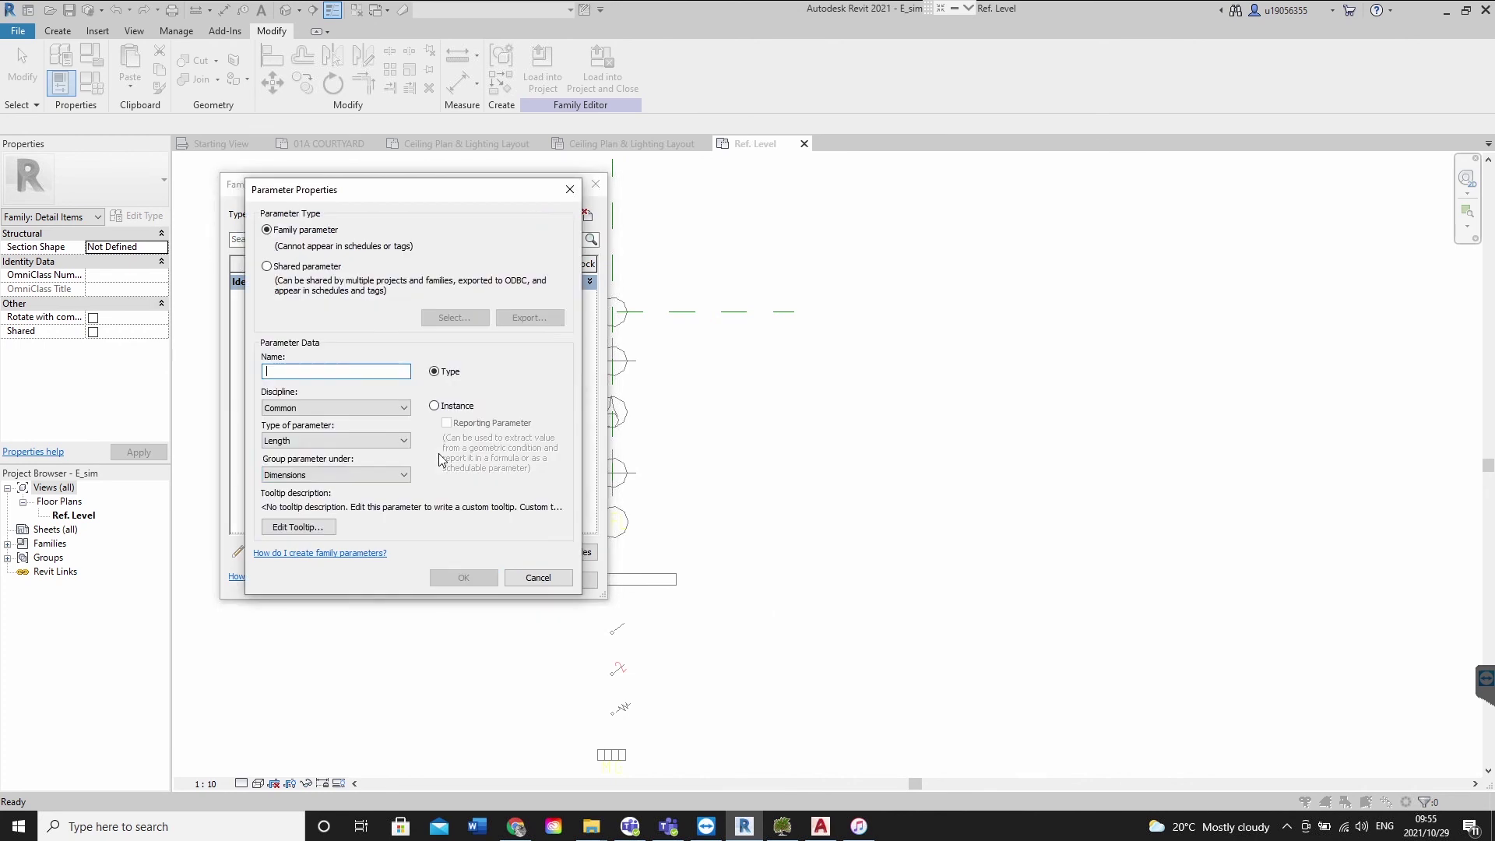
click(327, 474)
scroll(312, 724, down, 1)
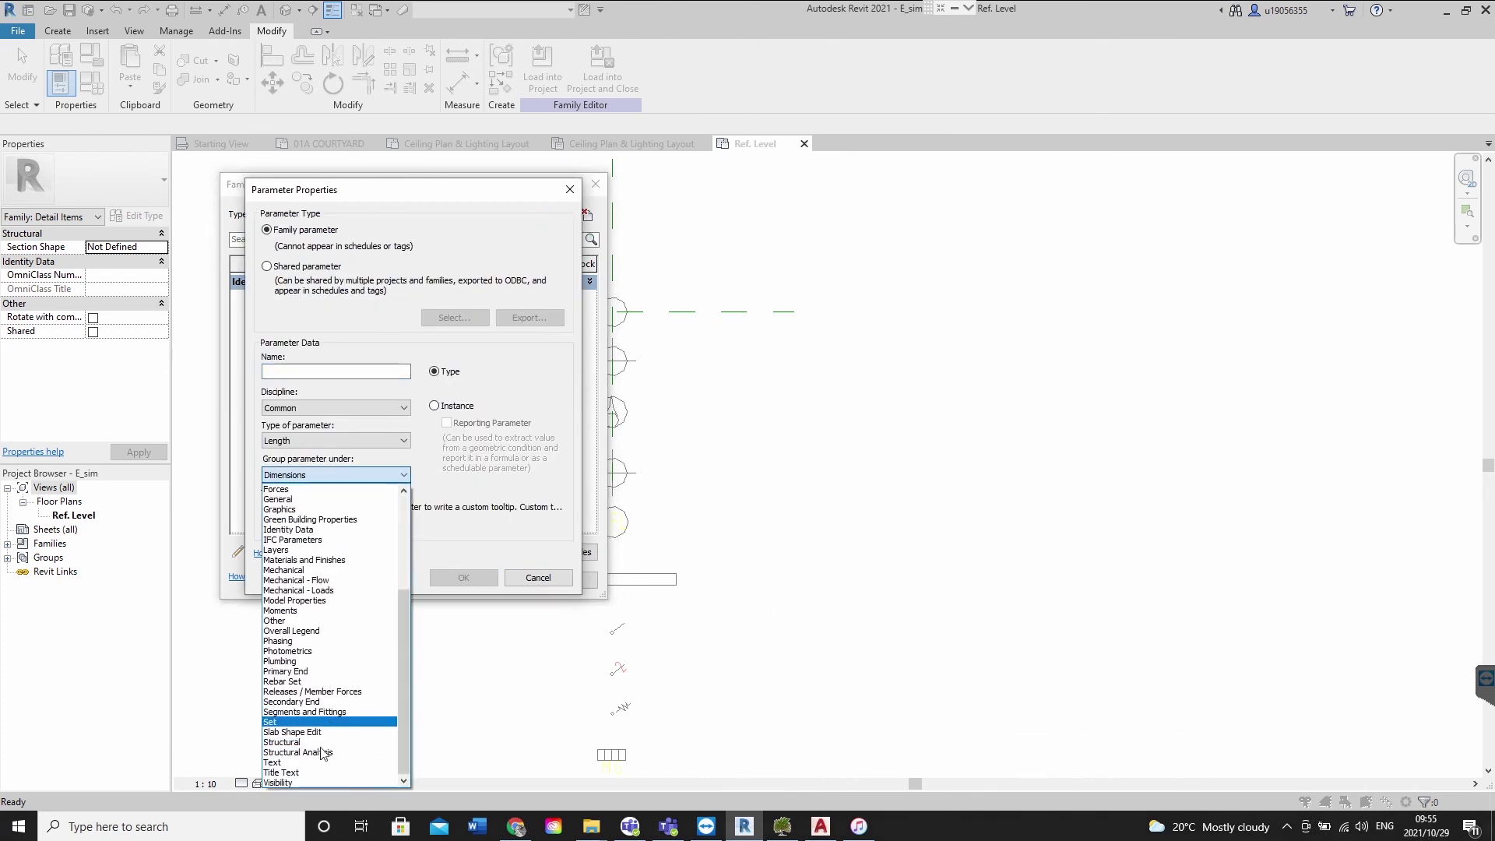
click(302, 782)
click(334, 441)
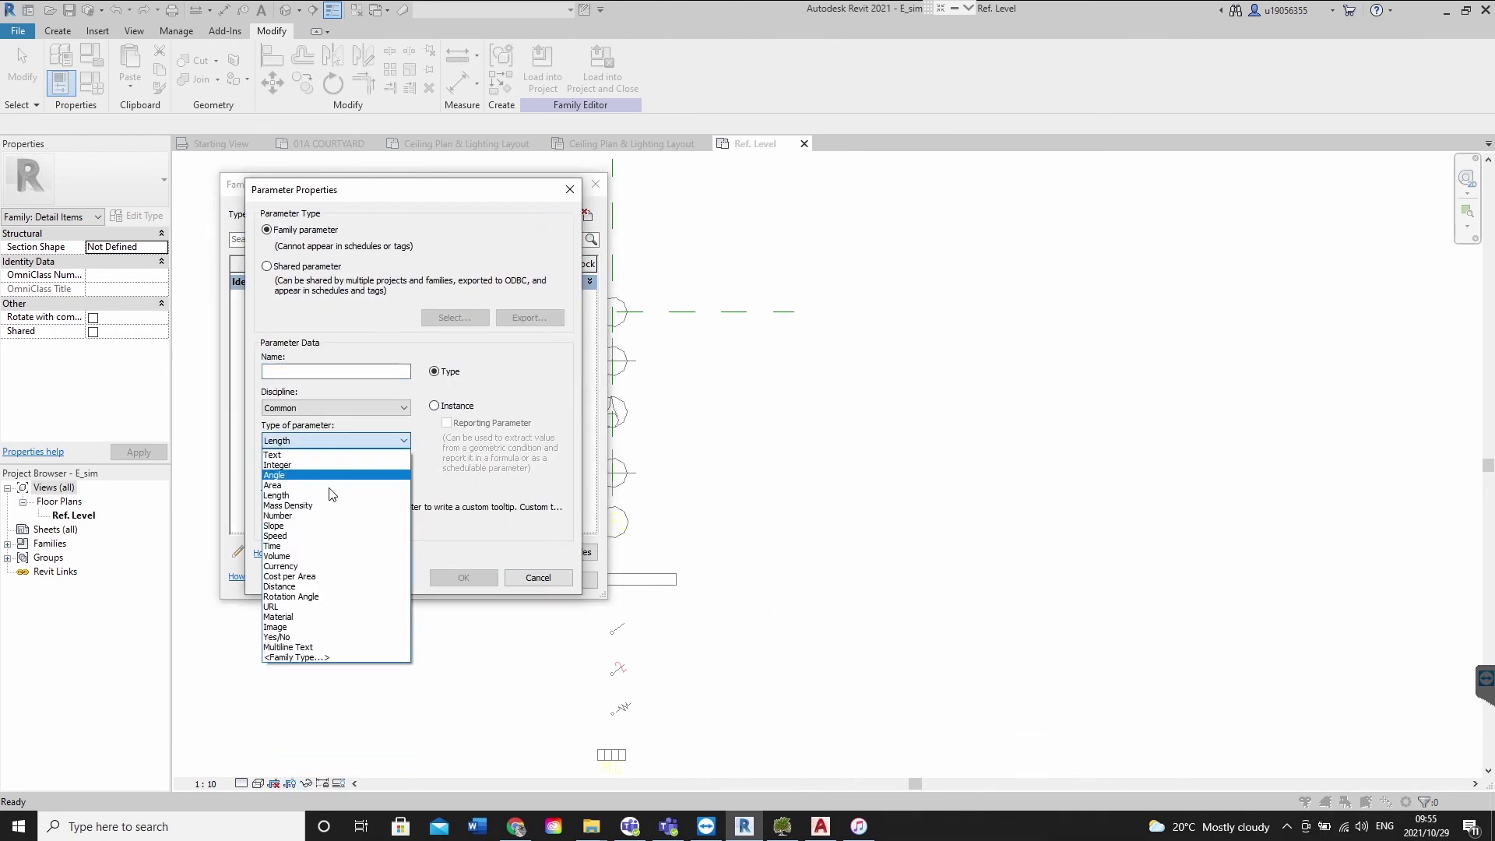
click(308, 637)
click(348, 370)
click(372, 372)
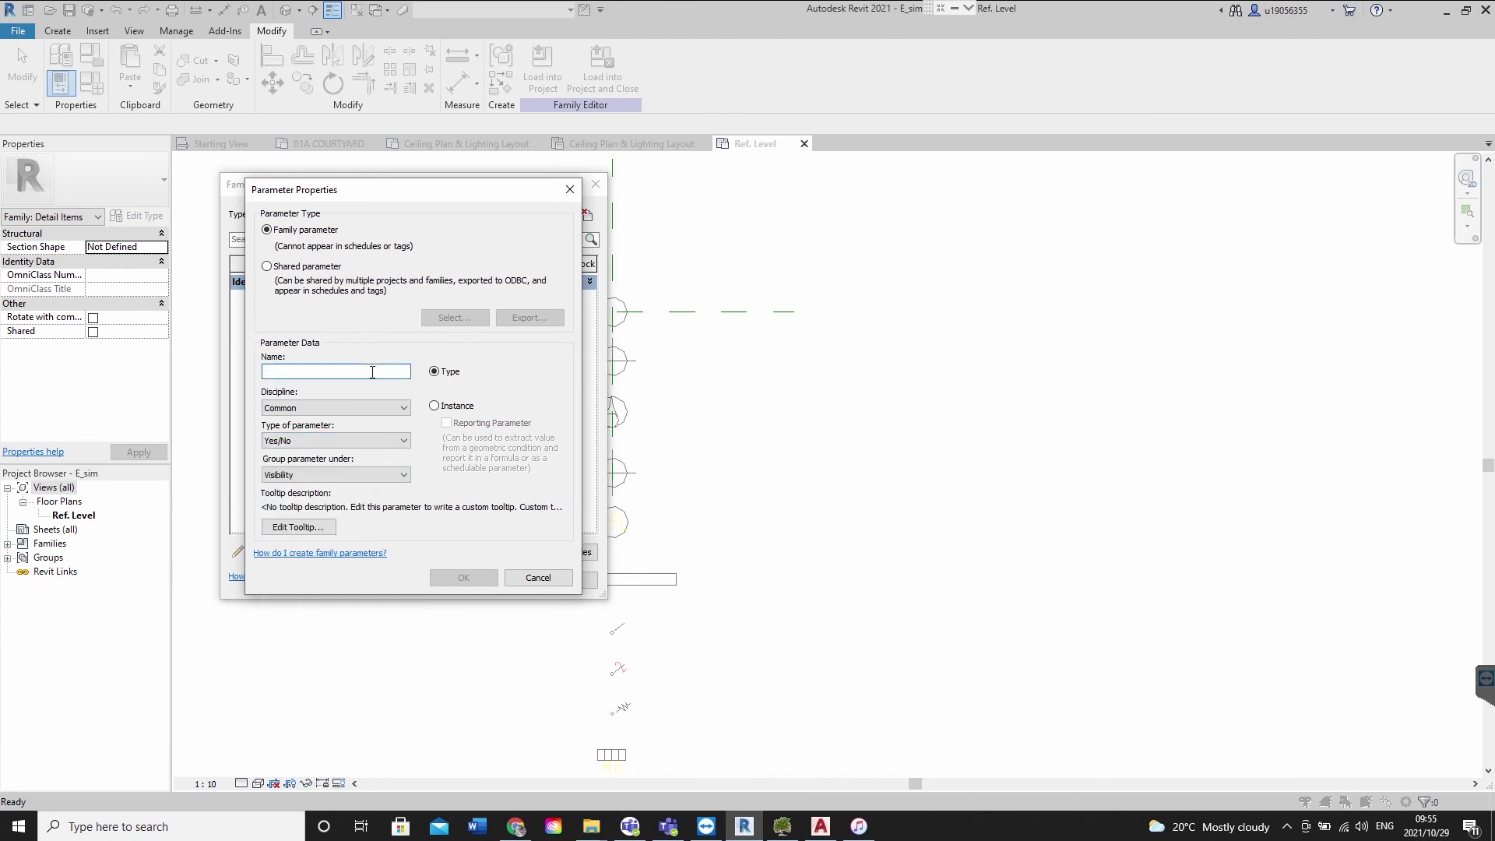
text(S)
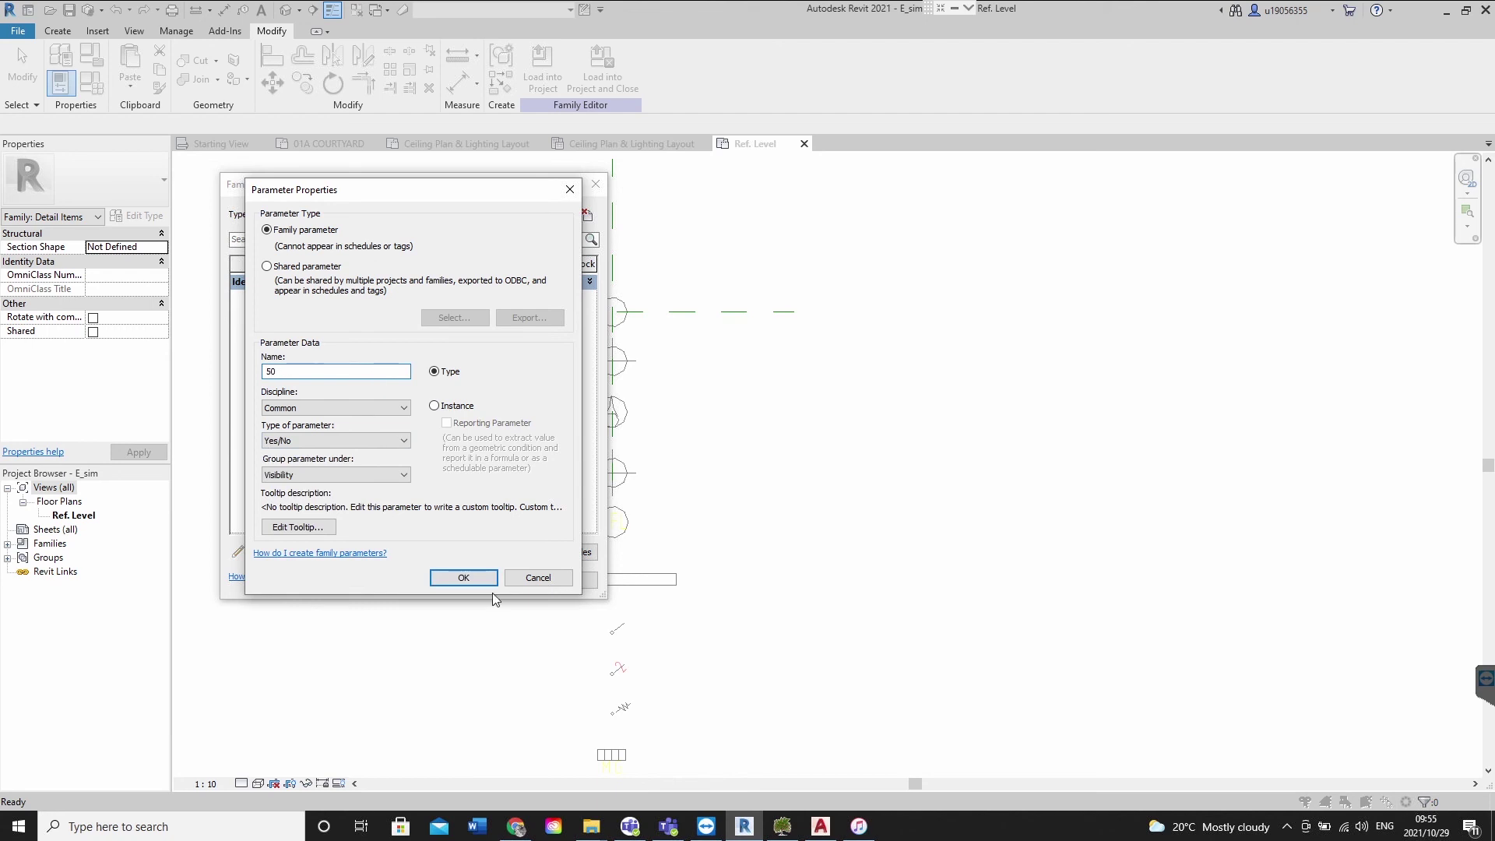
click(464, 577)
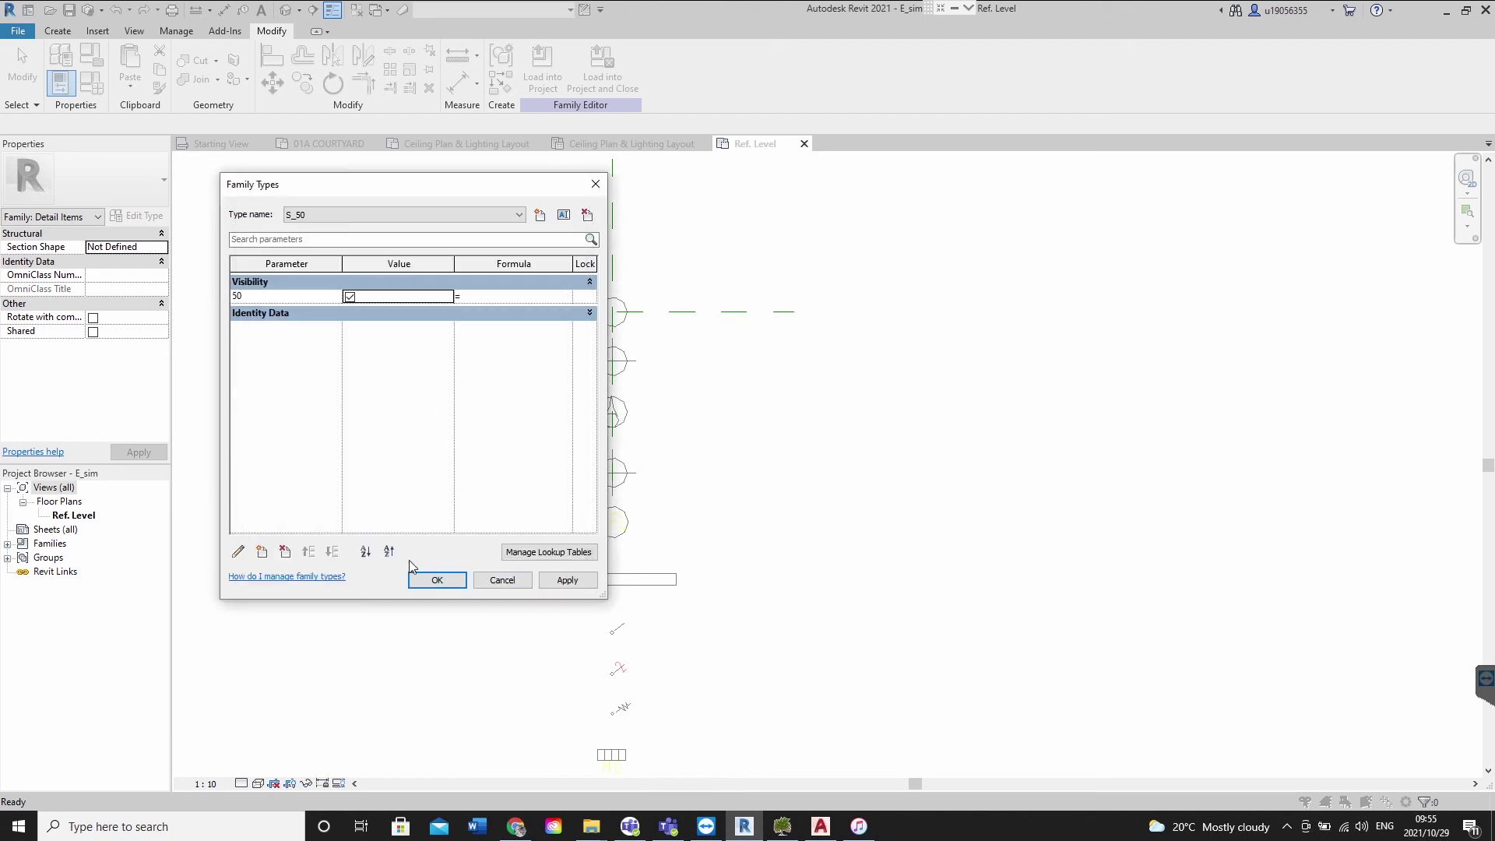
Add a second Yes/No type parameter named 100, grouped under Visibility
click(262, 551)
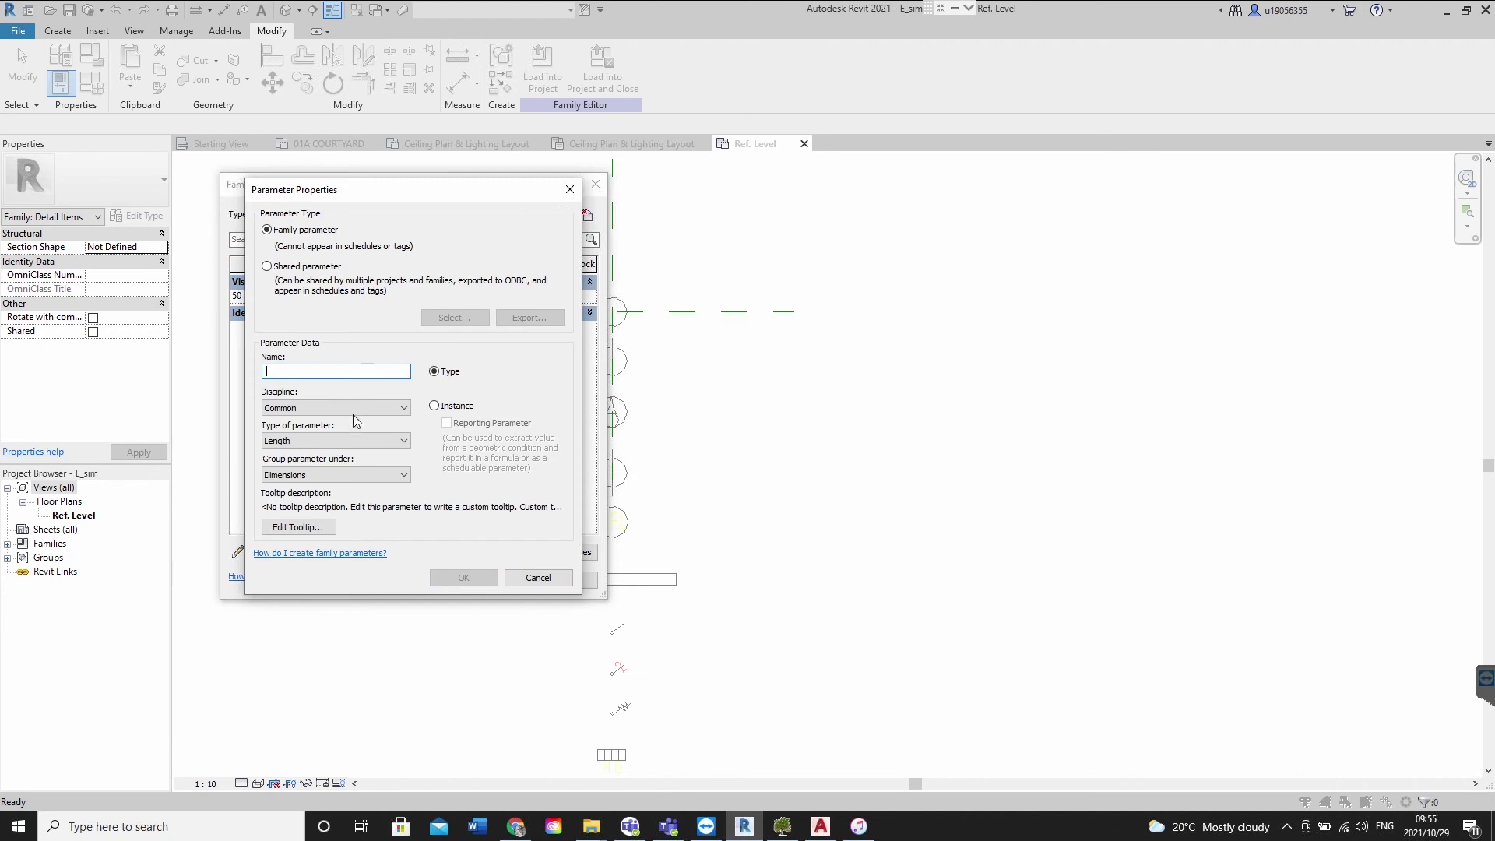
click(354, 440)
click(311, 631)
click(326, 469)
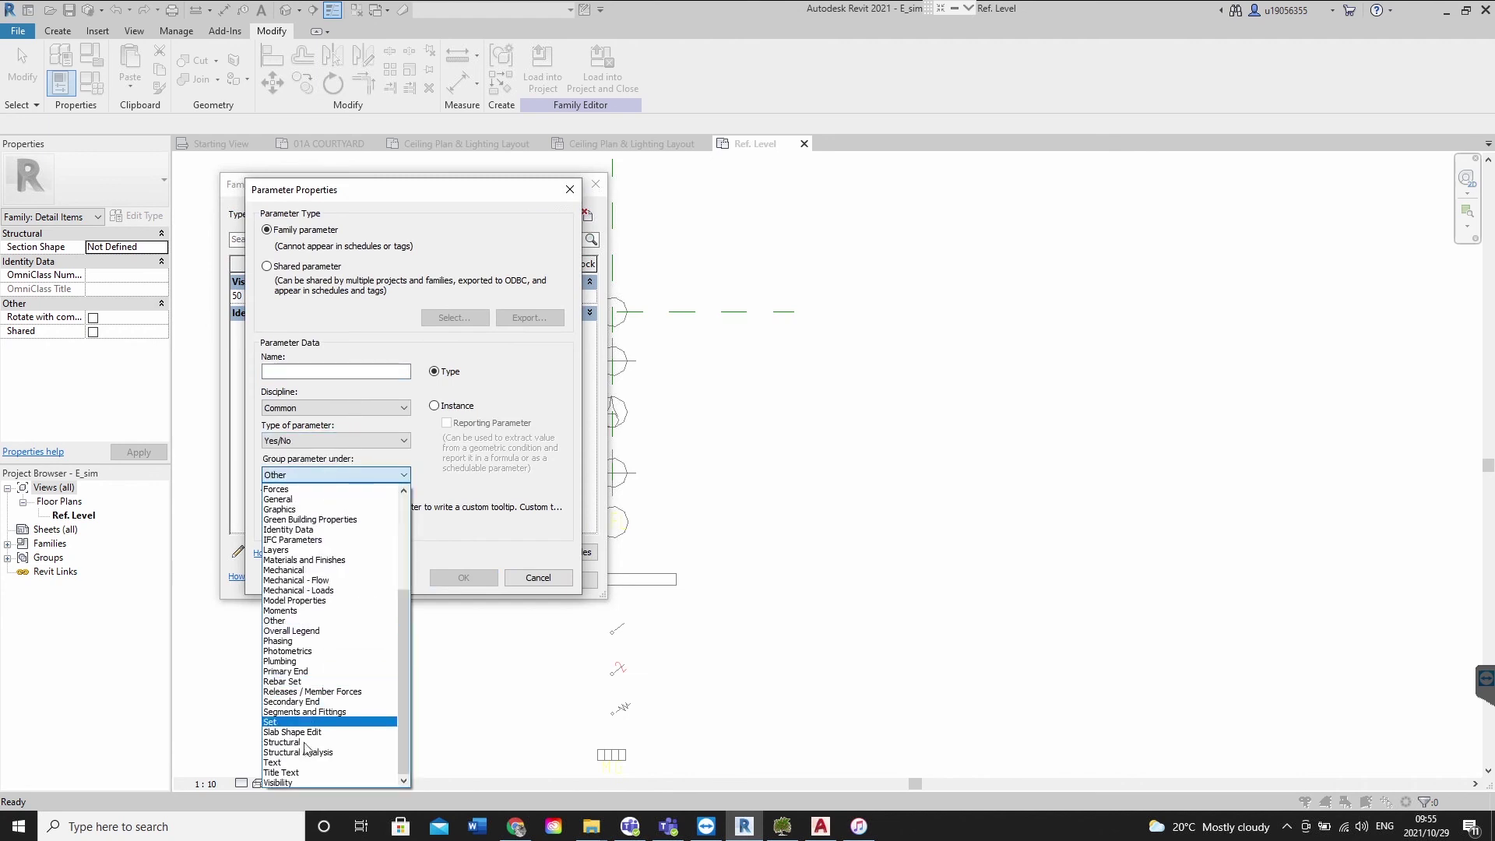
click(292, 781)
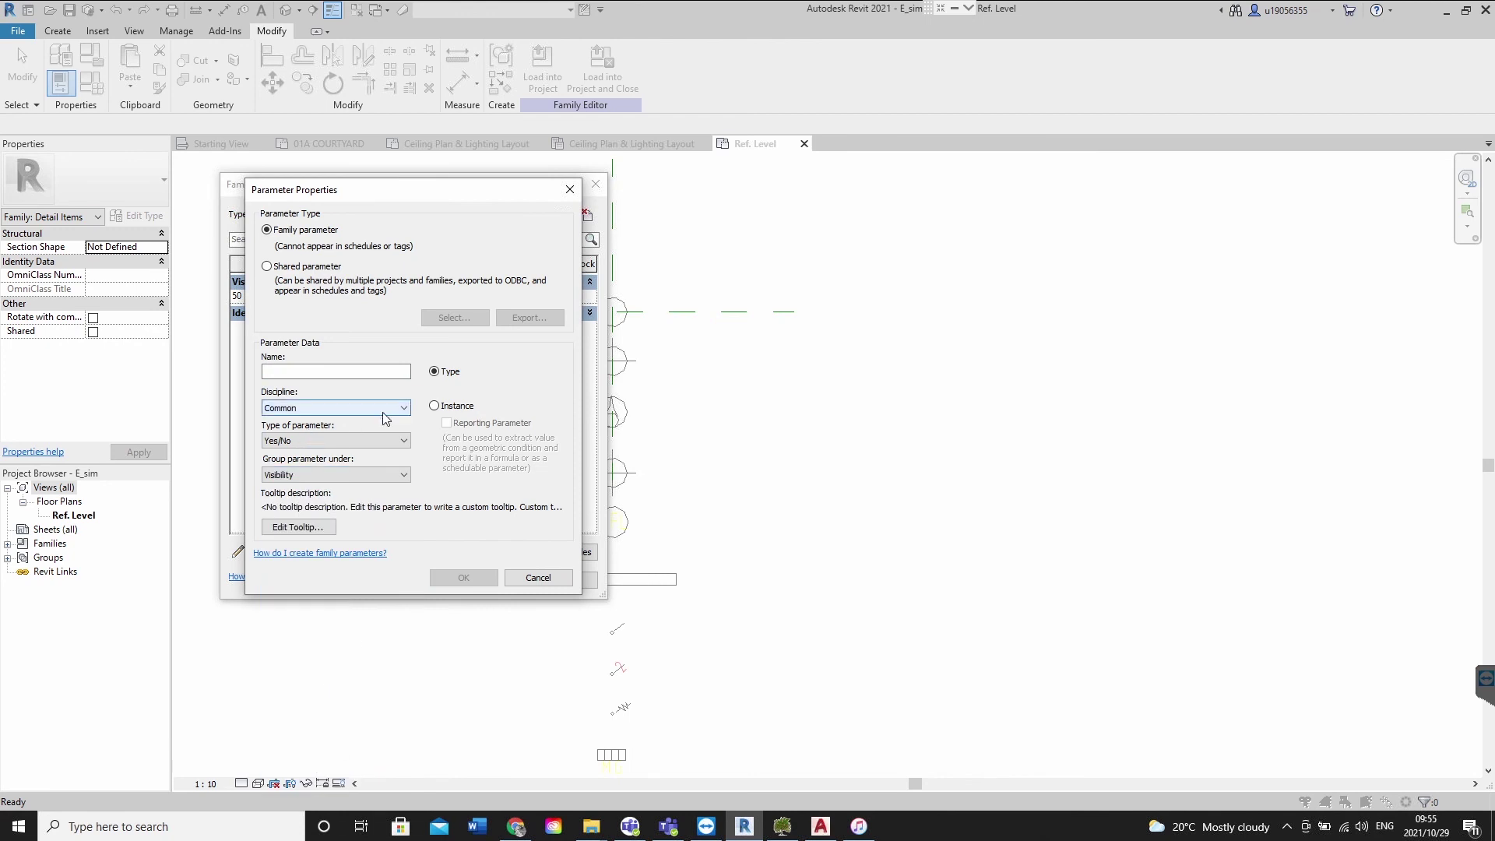
click(356, 372)
text(100)
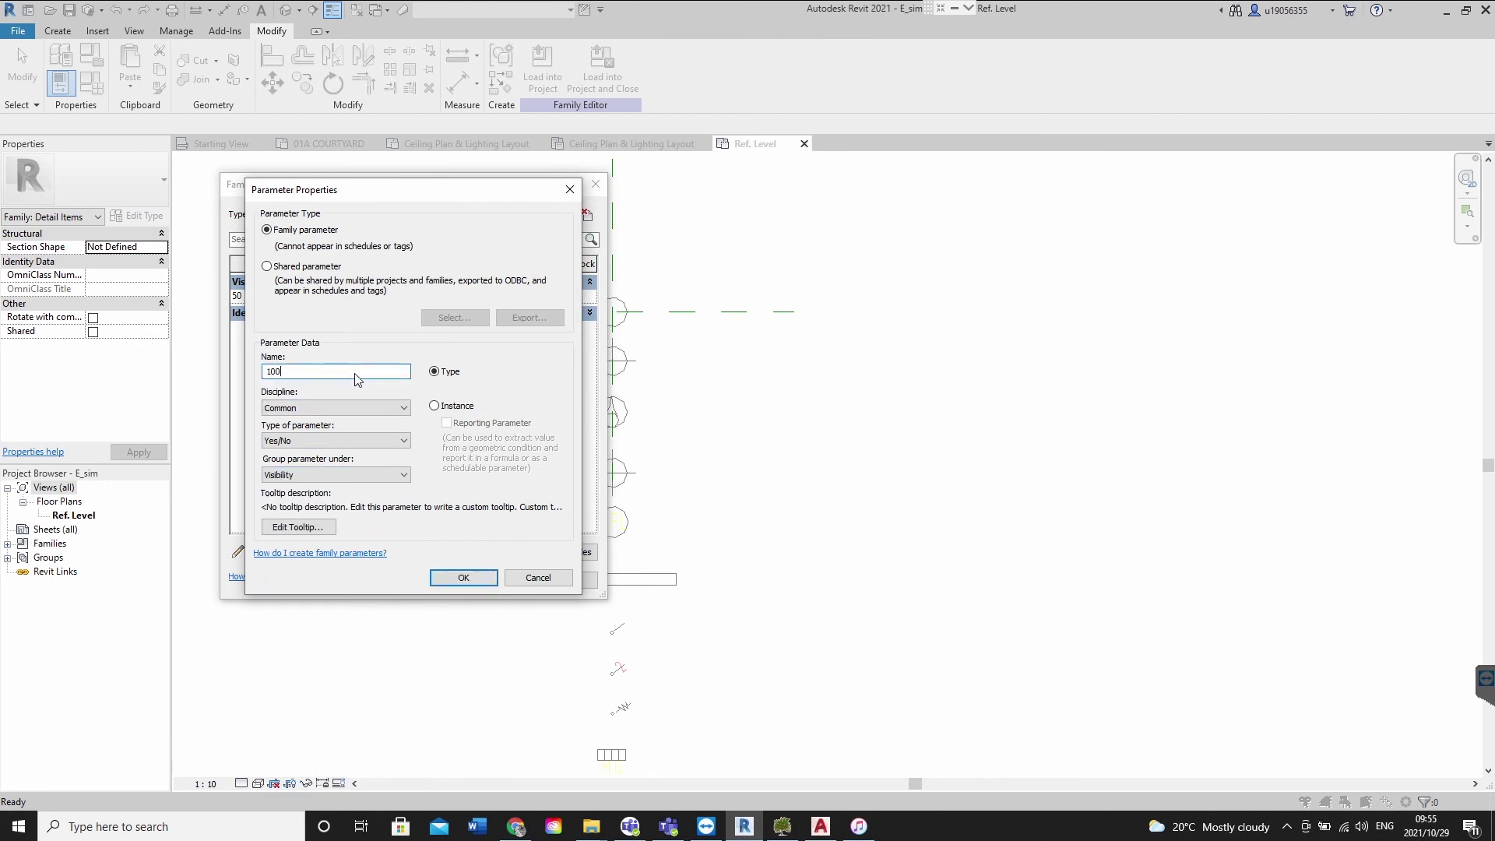
key(Return)
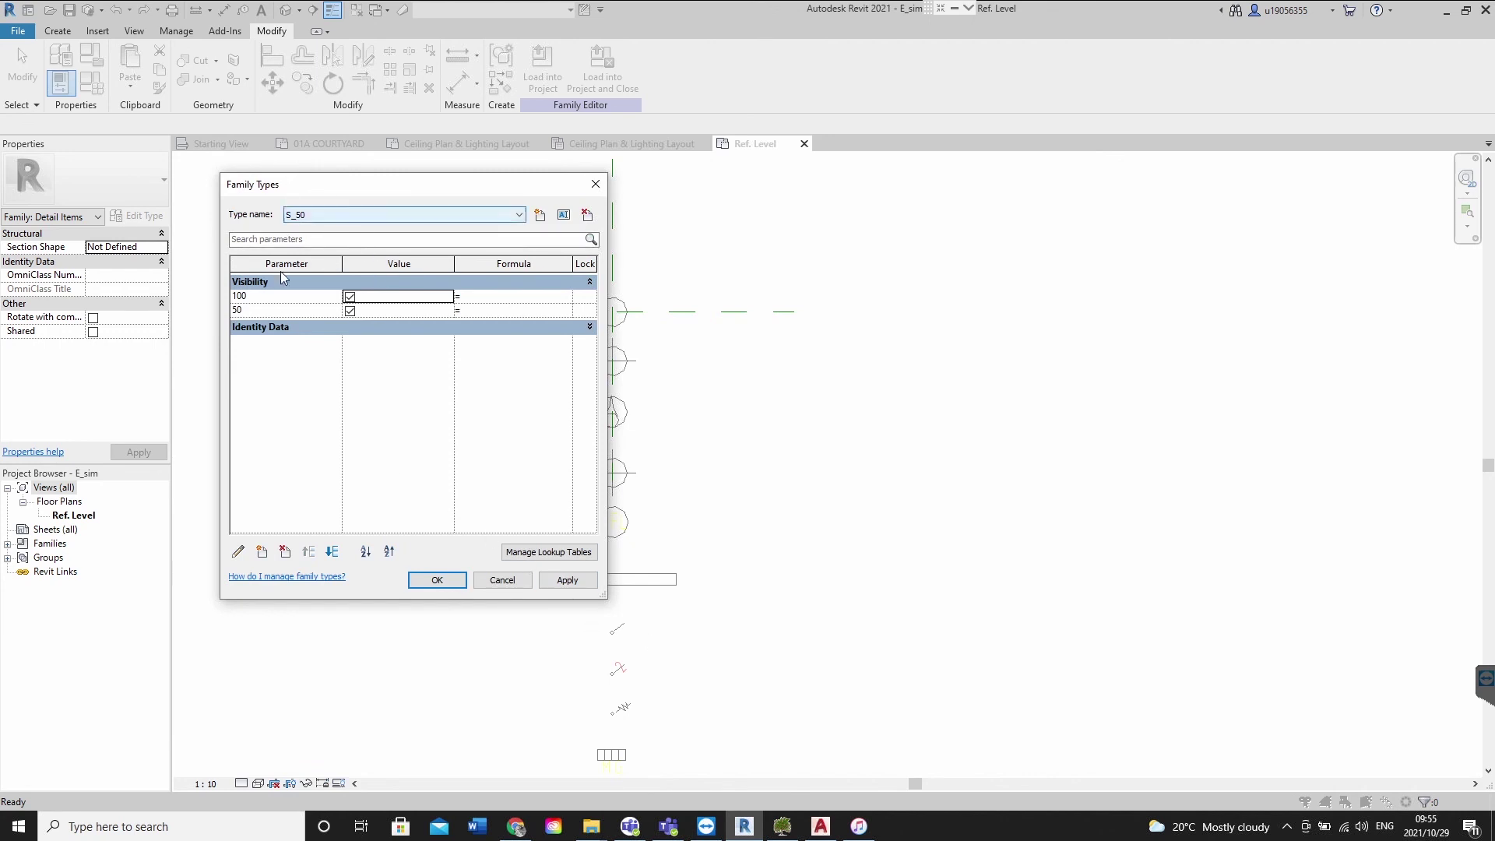
Turn off the 100 parameter for type S_50 and the 50 parameter for type S_100, and apply the values
click(371, 214)
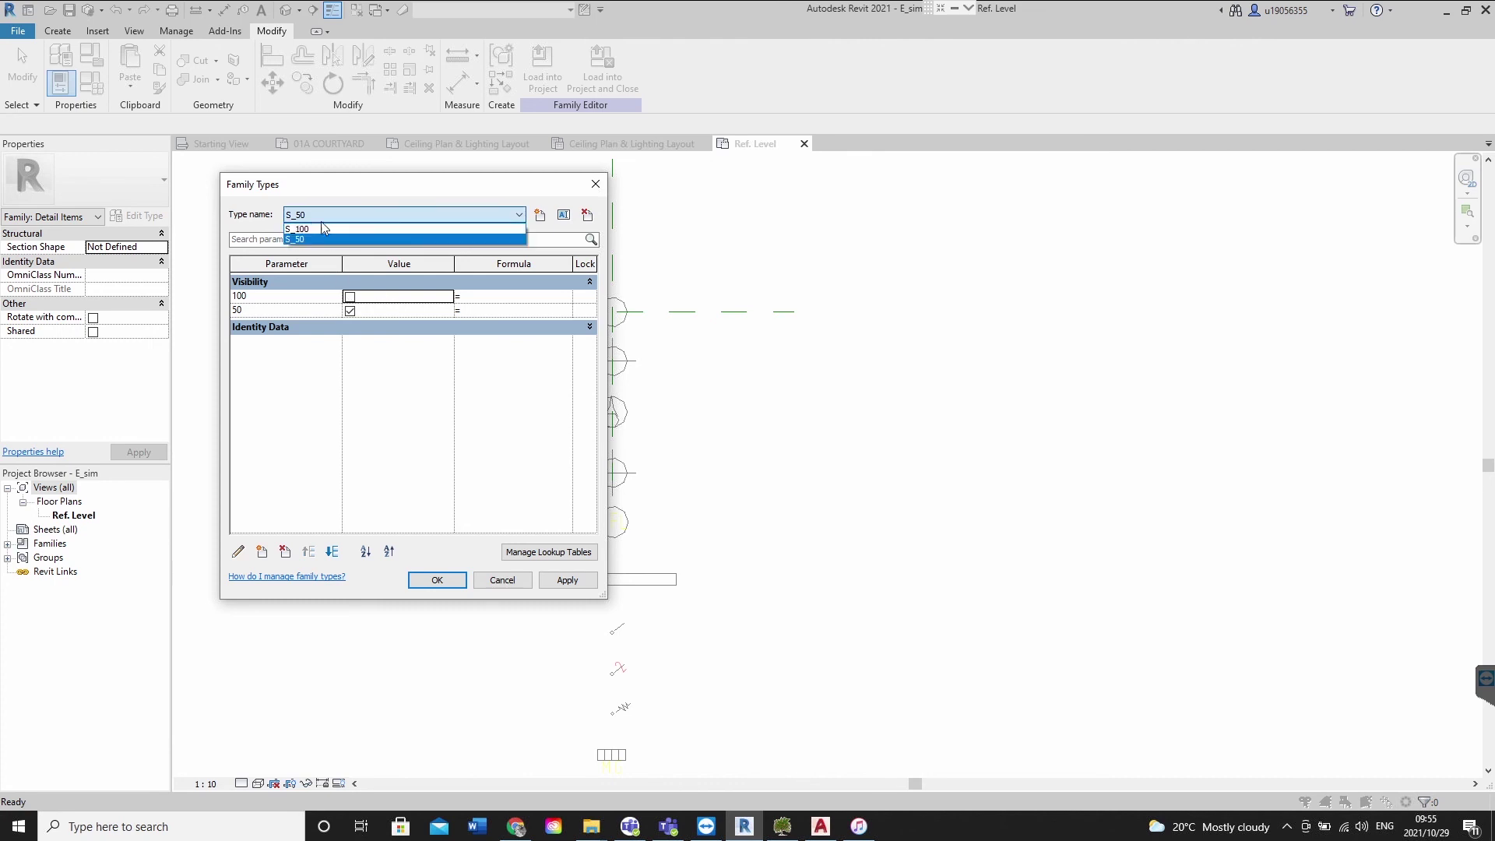
click(319, 229)
click(349, 312)
click(569, 582)
Check the visibility values of types S_50 and S_100, then accept the family types with S_100 as the current type
click(363, 212)
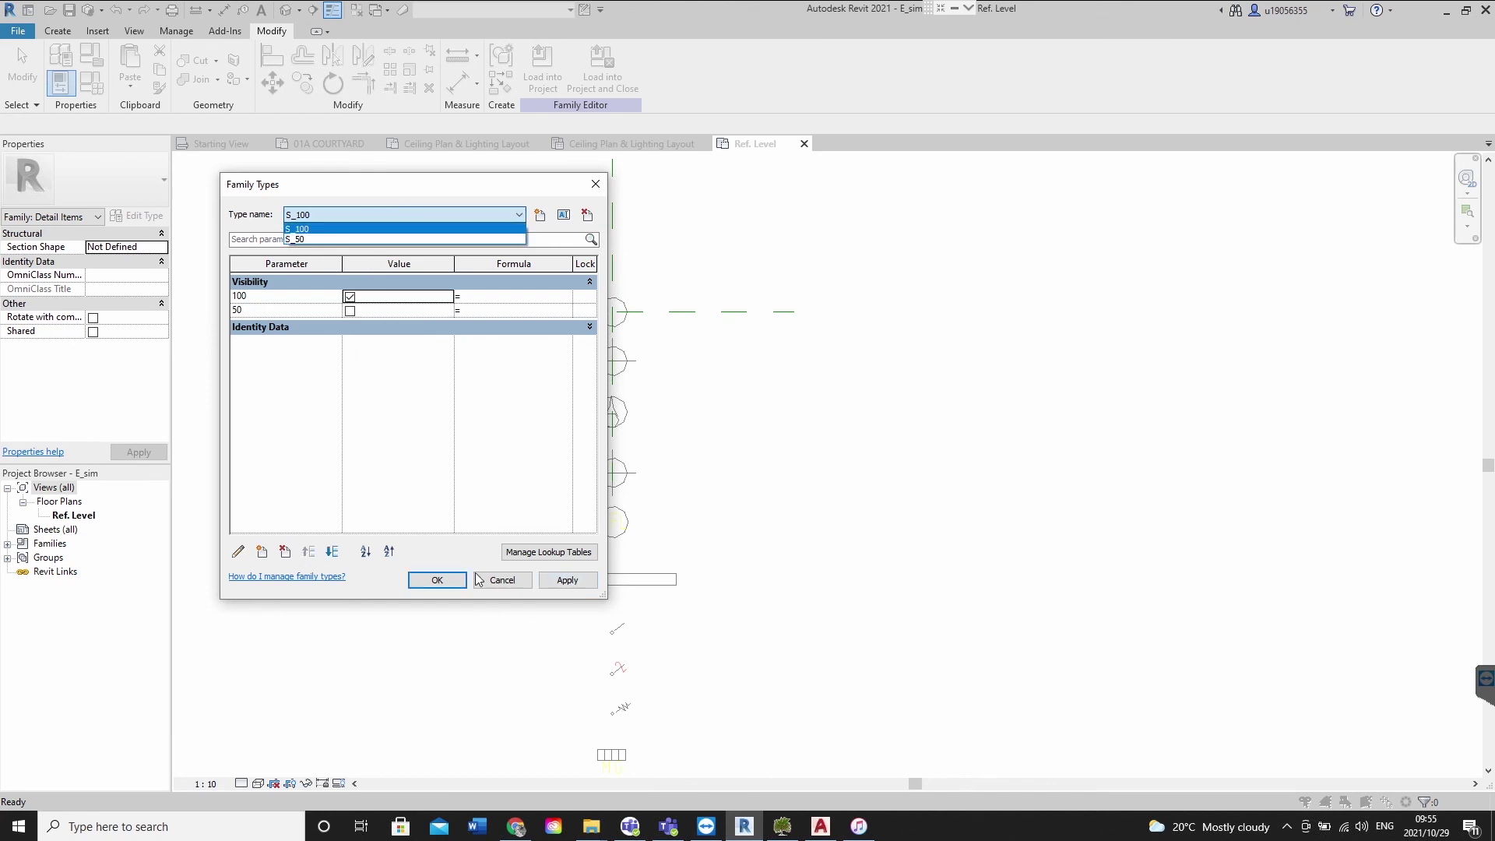
click(549, 586)
click(473, 214)
click(337, 244)
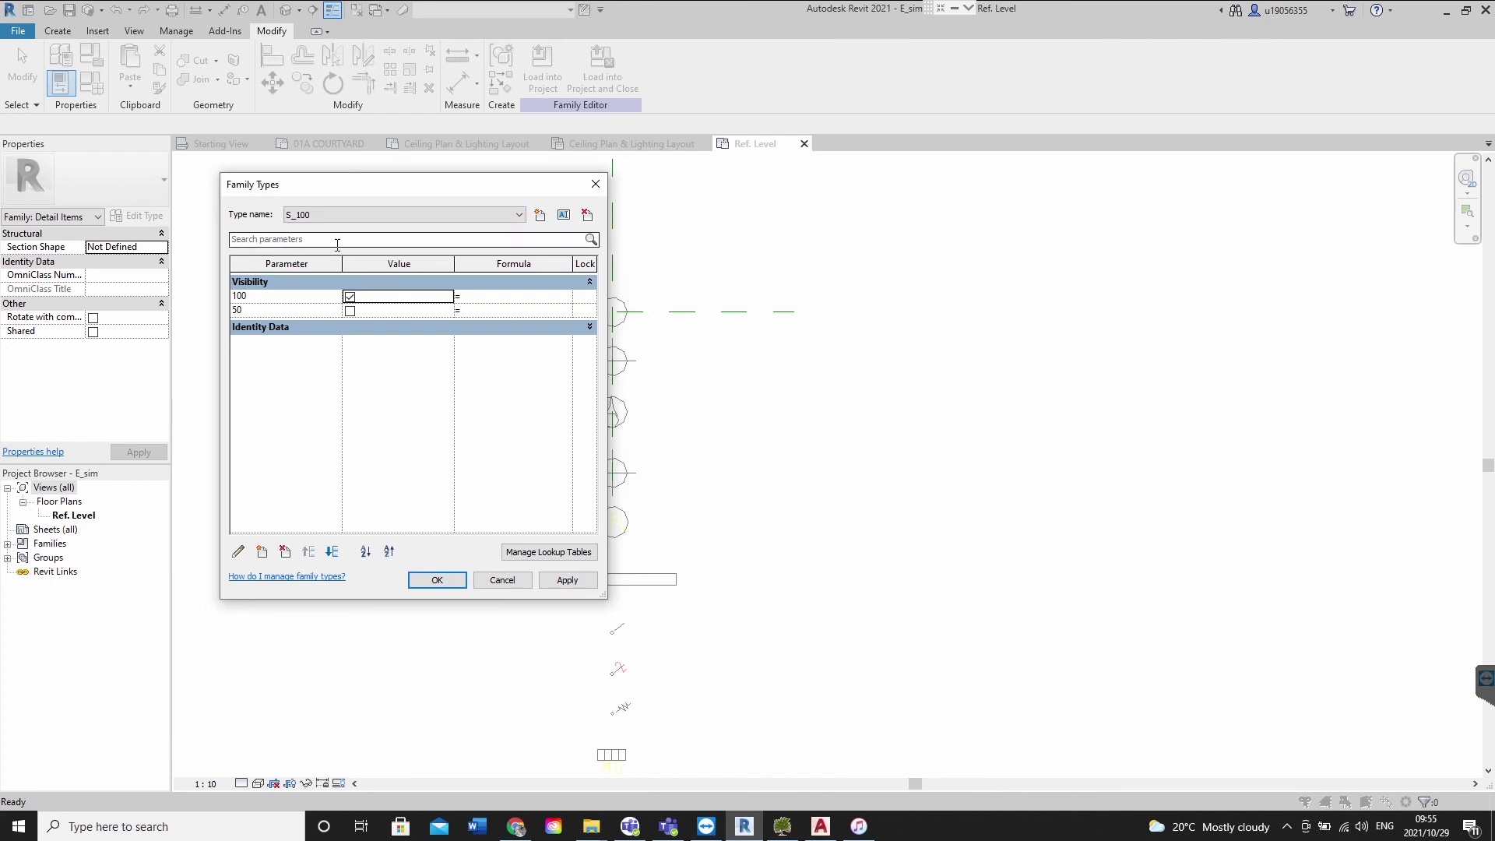
click(350, 311)
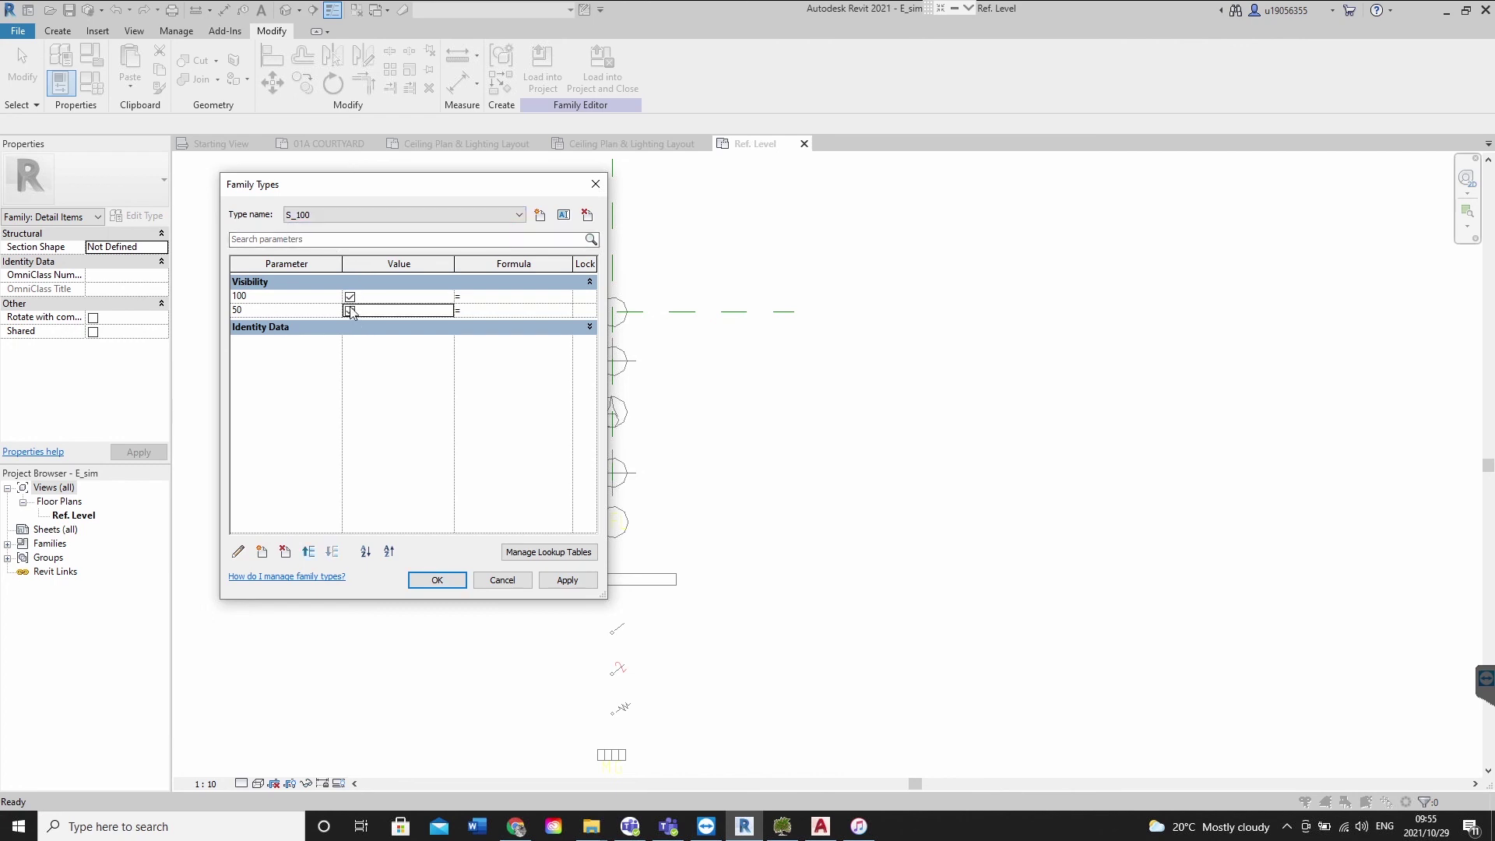
click(357, 210)
click(316, 239)
click(350, 215)
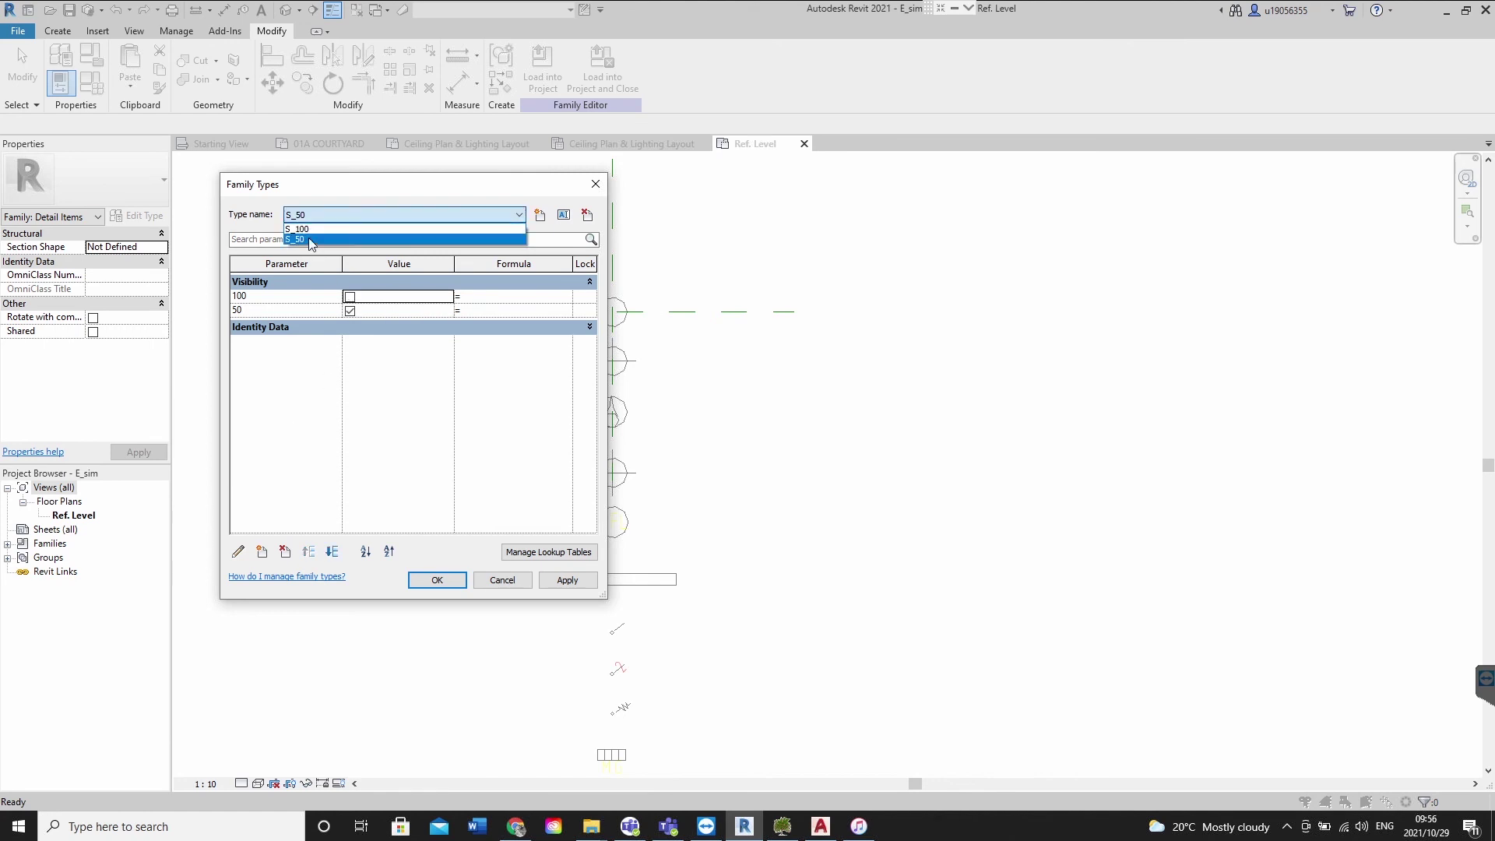
click(327, 225)
click(437, 580)
Delete all the symbols in the family except the exterior light's circle with crossed lines
scroll(642, 346, up, 4)
scroll(646, 425, down, 5)
scroll(646, 424, up, 3)
drag(574, 318, 701, 452)
key(Delete)
scroll(613, 480, down, 3)
drag(555, 499, 809, 749)
middle_drag(845, 587, 832, 392)
scroll(832, 392, down, 3)
scroll(540, 369, down, 2)
drag(539, 369, 849, 777)
key(Delete)
Move the exterior light symbol so the left end of its horizontal line sits on the intersection of the reference planes
key(z)
key(f)
scroll(833, 562, up, 3)
drag(428, 355, 1028, 712)
key(m)
key(v)
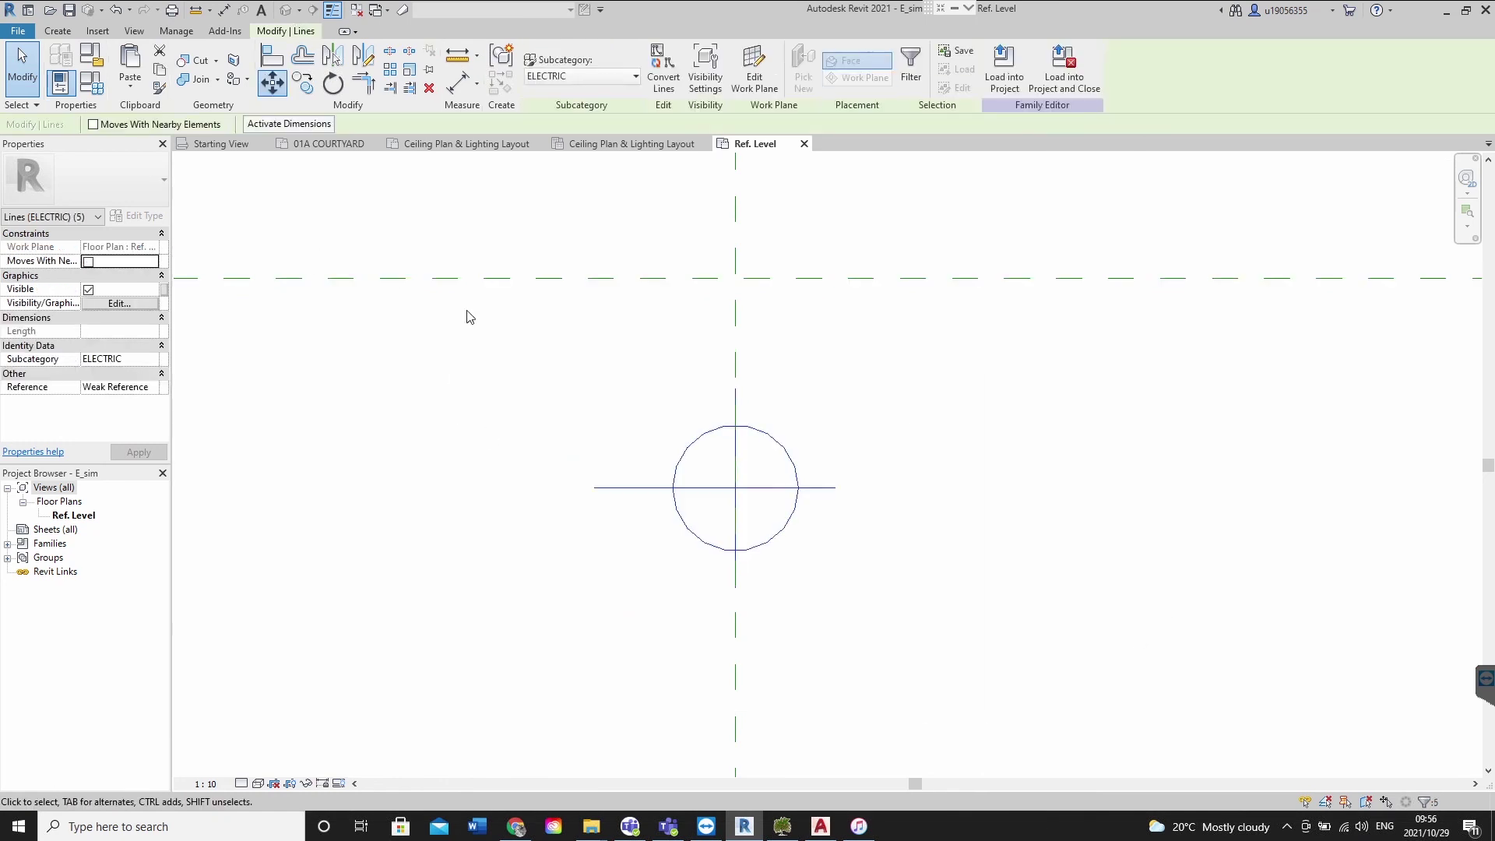
click(594, 488)
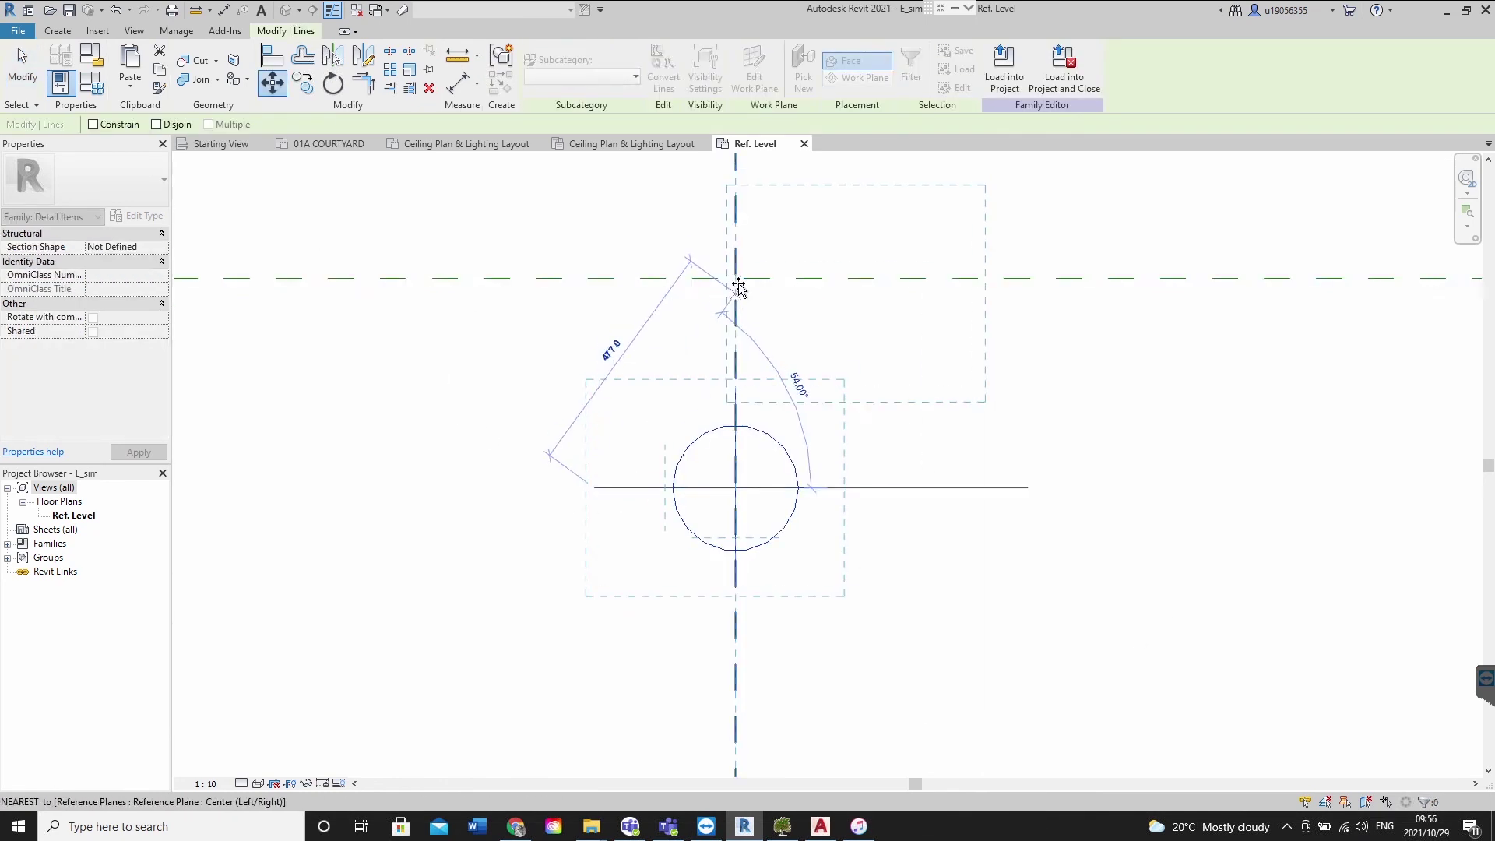
click(735, 278)
scroll(922, 458, down, 3)
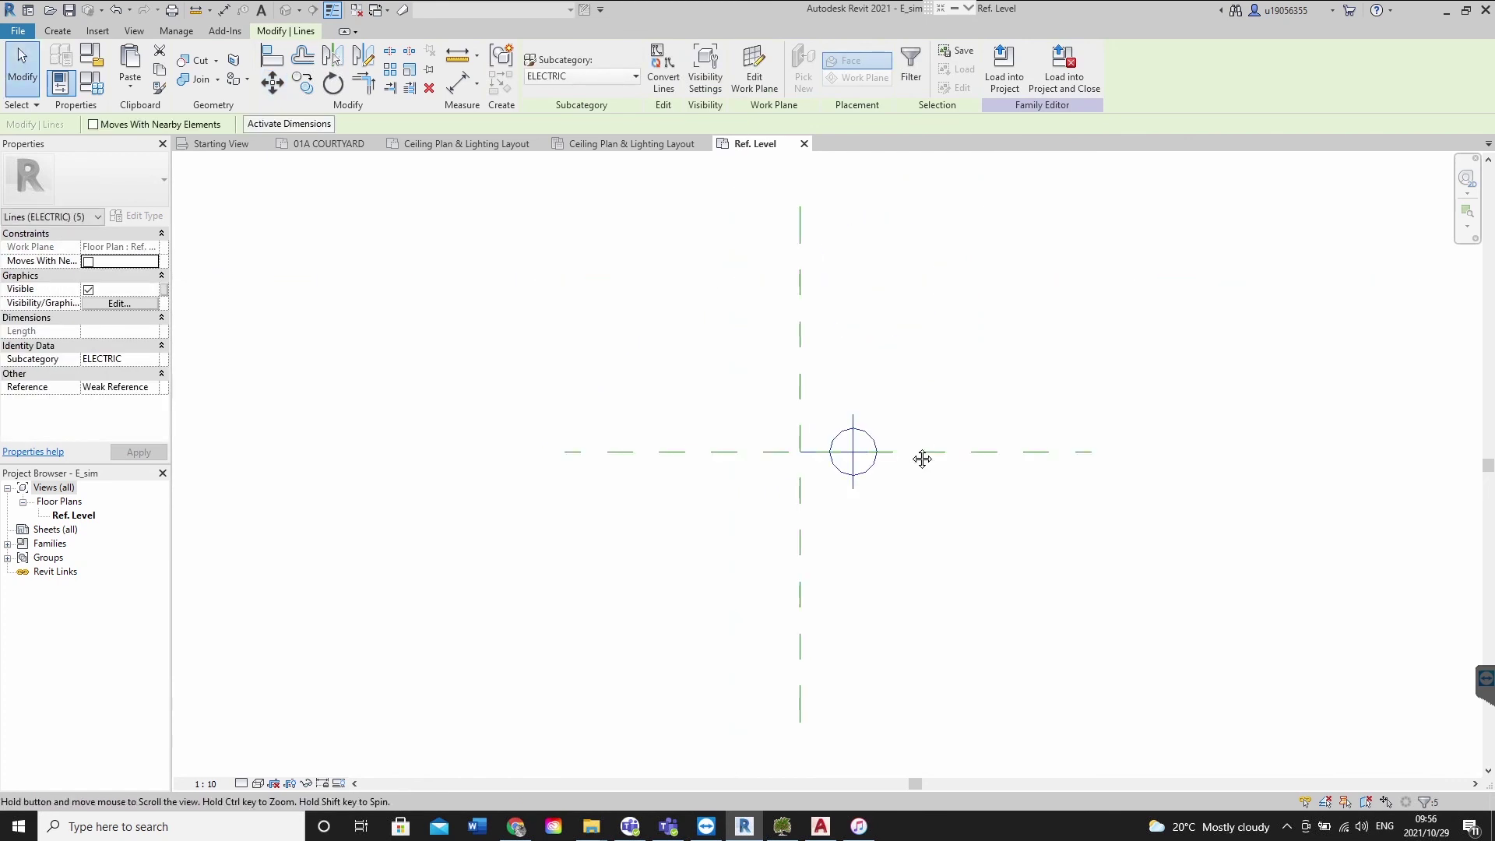
Start saving the family under a new name in the Symbols folder, using E_DOWNLIGHTER as the name's basis
middle_drag(902, 438, 708, 445)
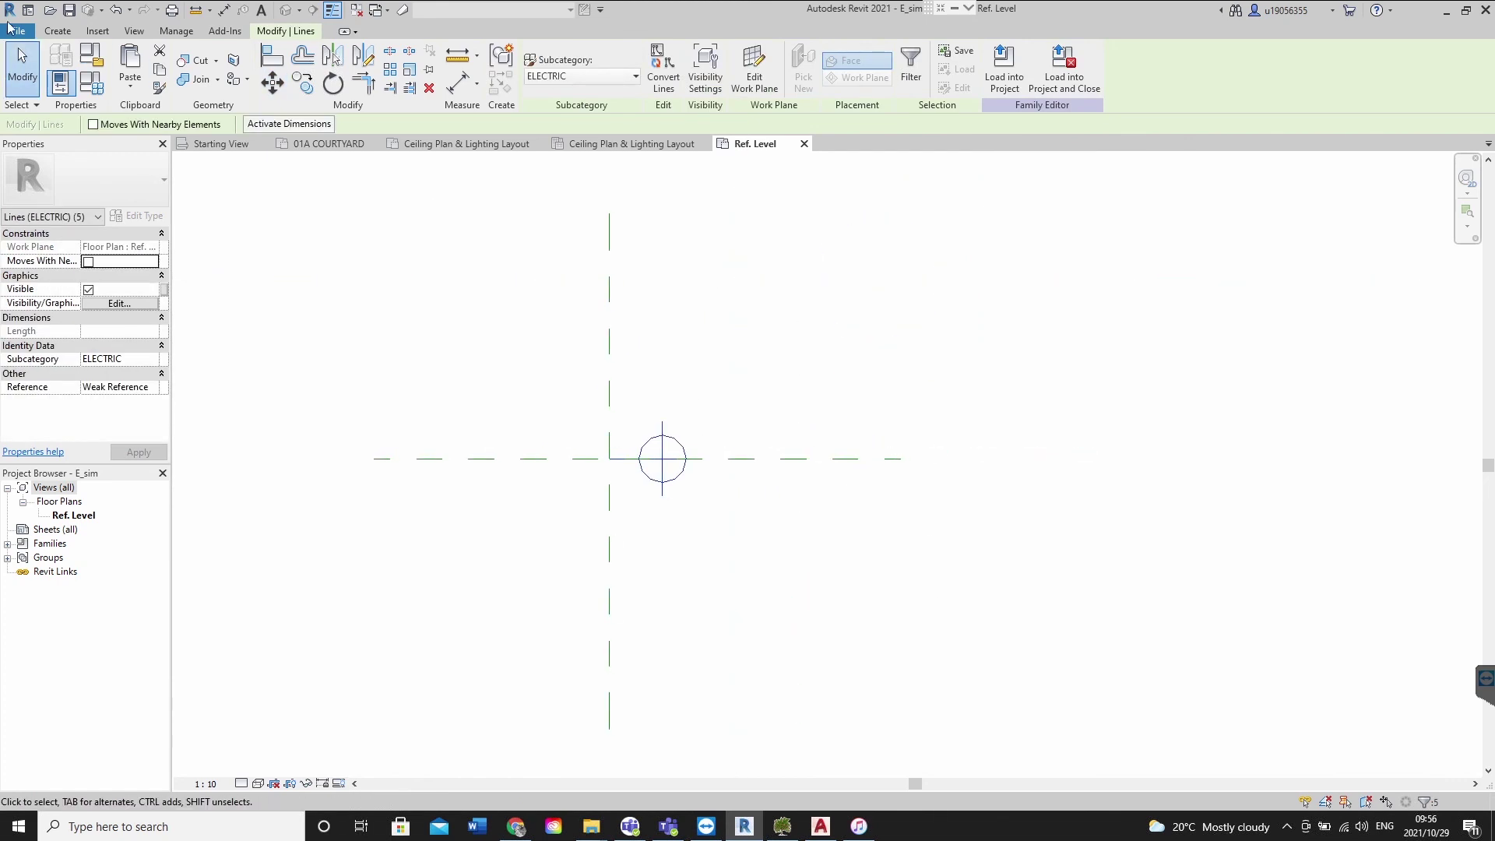
click(15, 31)
mouse_move(59, 214)
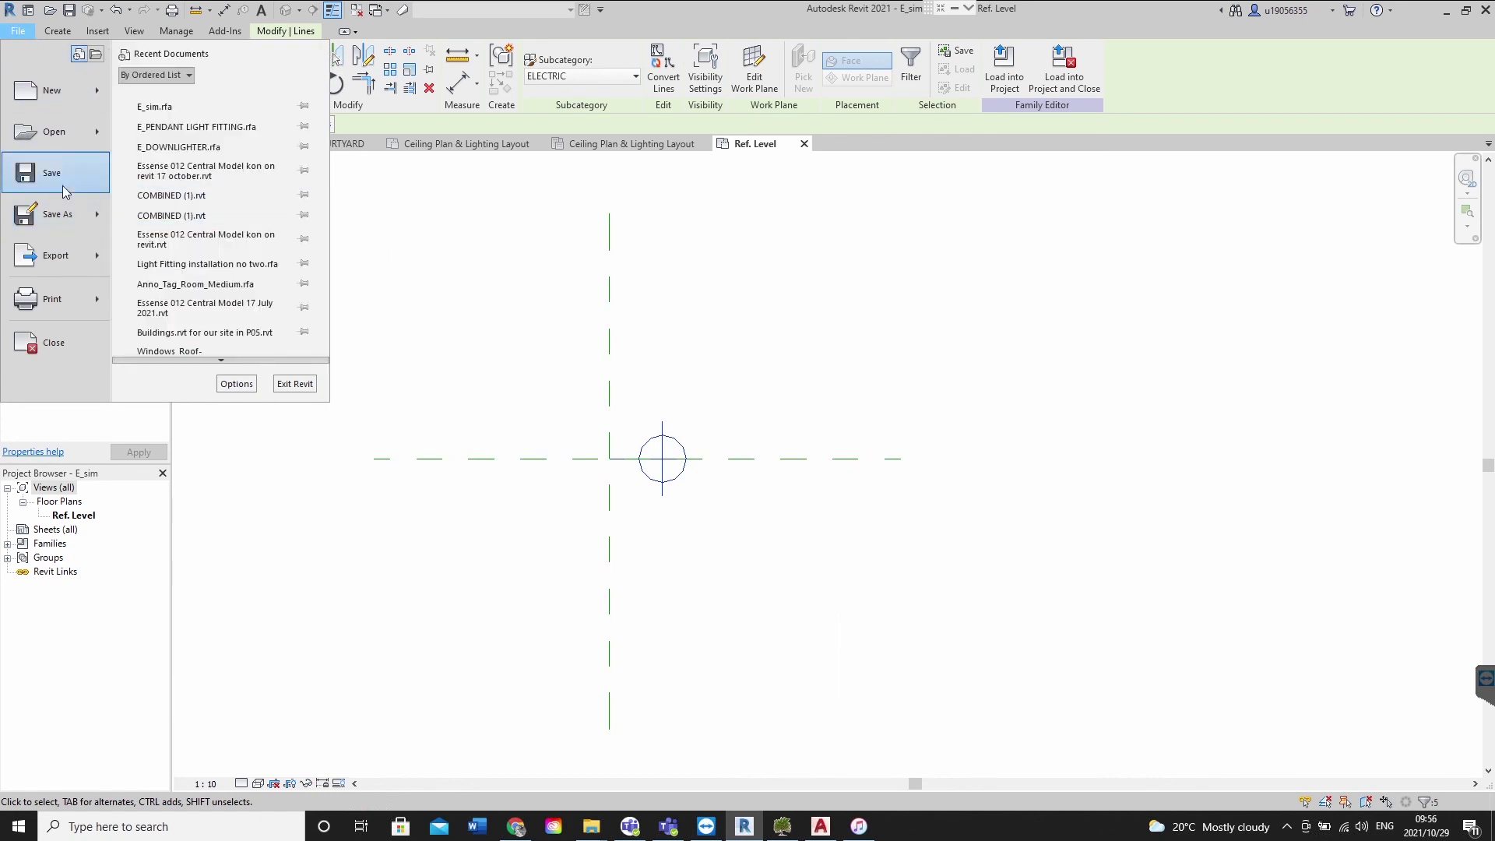
click(176, 220)
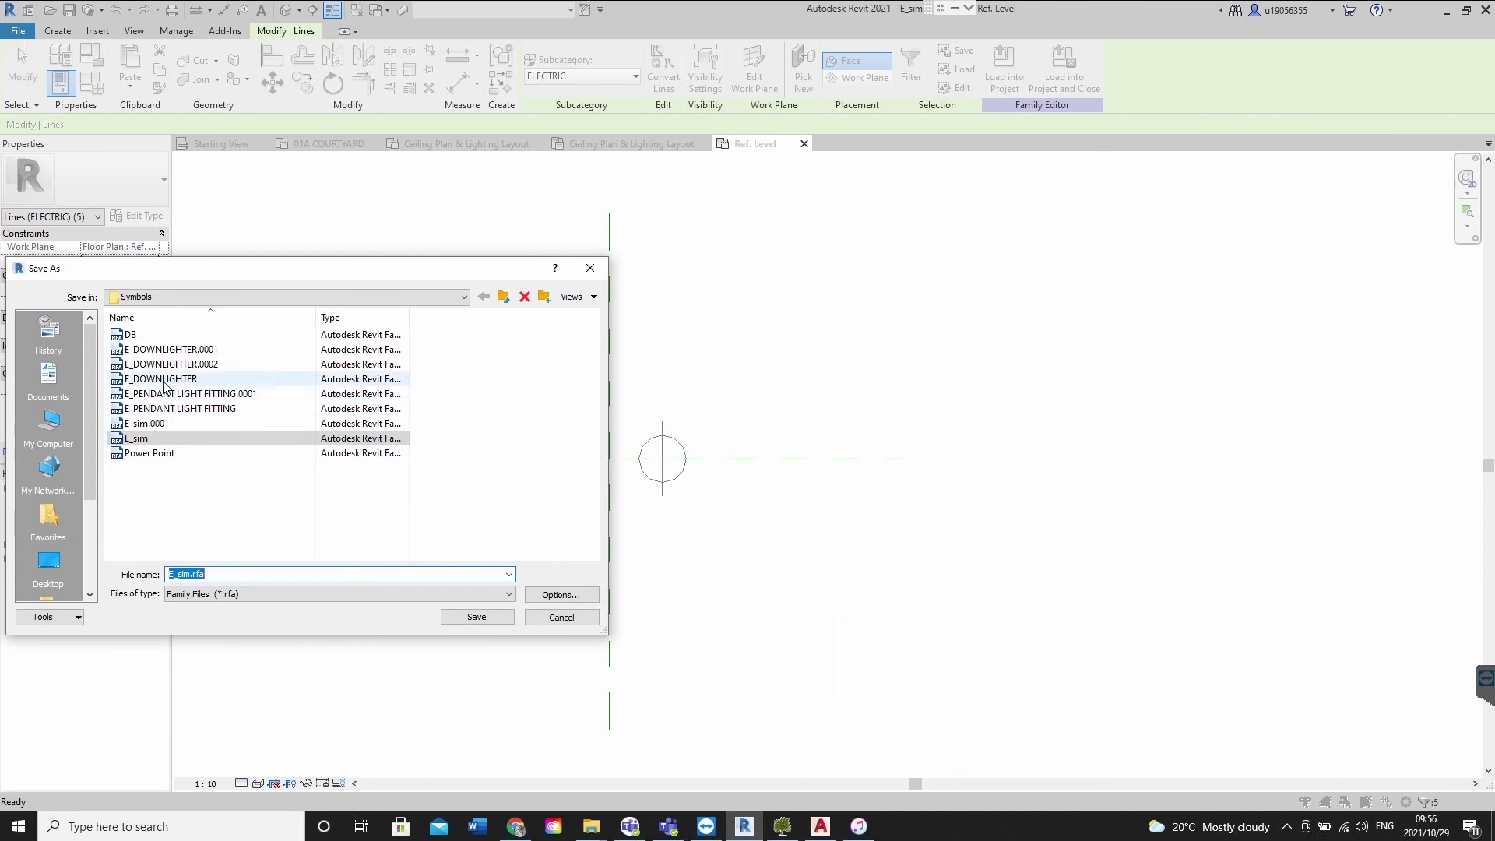
click(165, 381)
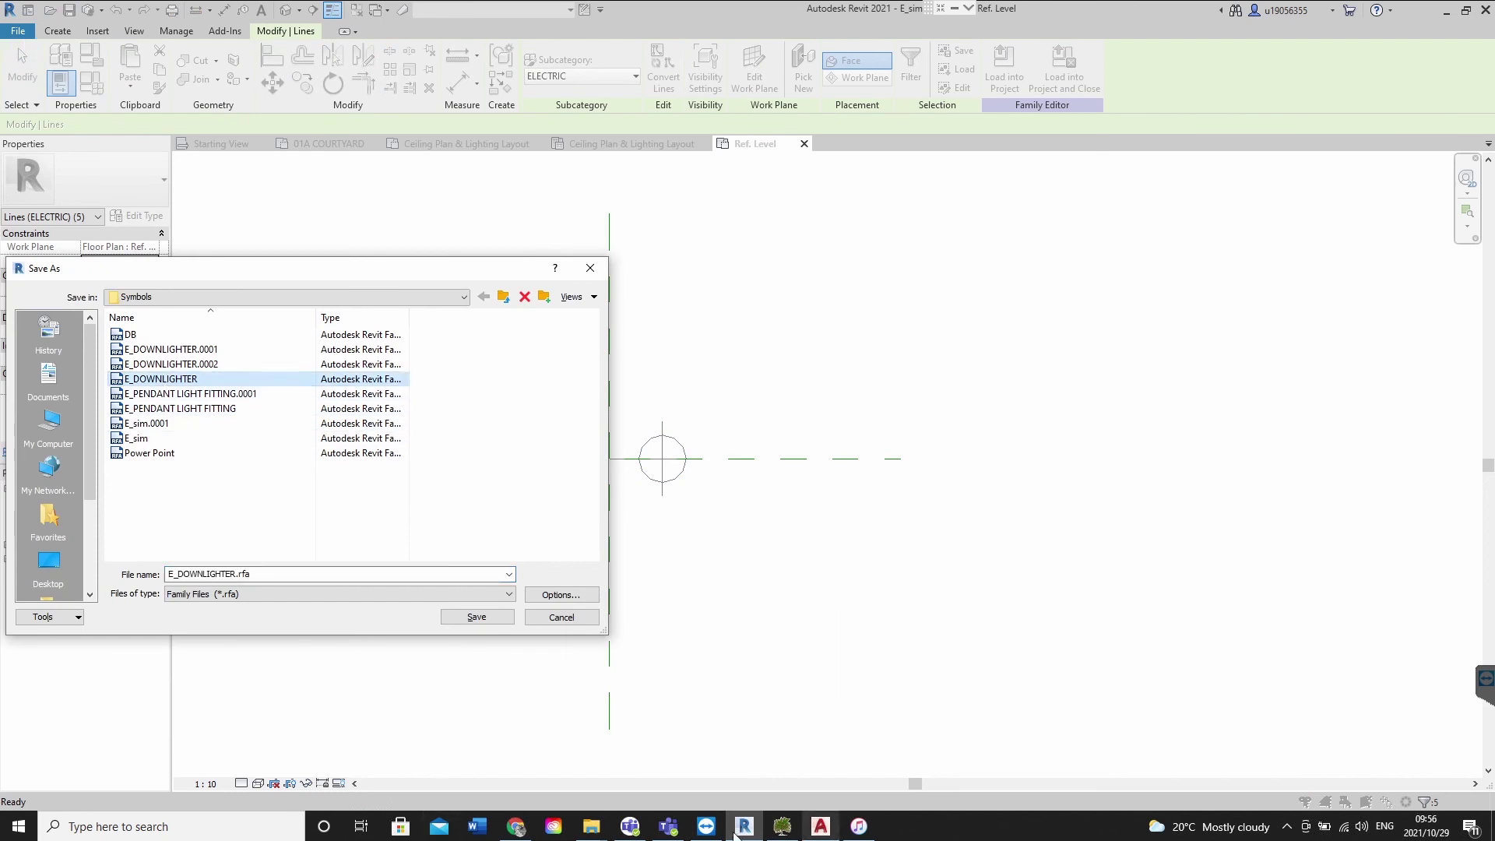
Try to copy the EXTERNAL UPLIGHTER file name from File Explorer into the new family name after the E_ prefix
click(592, 827)
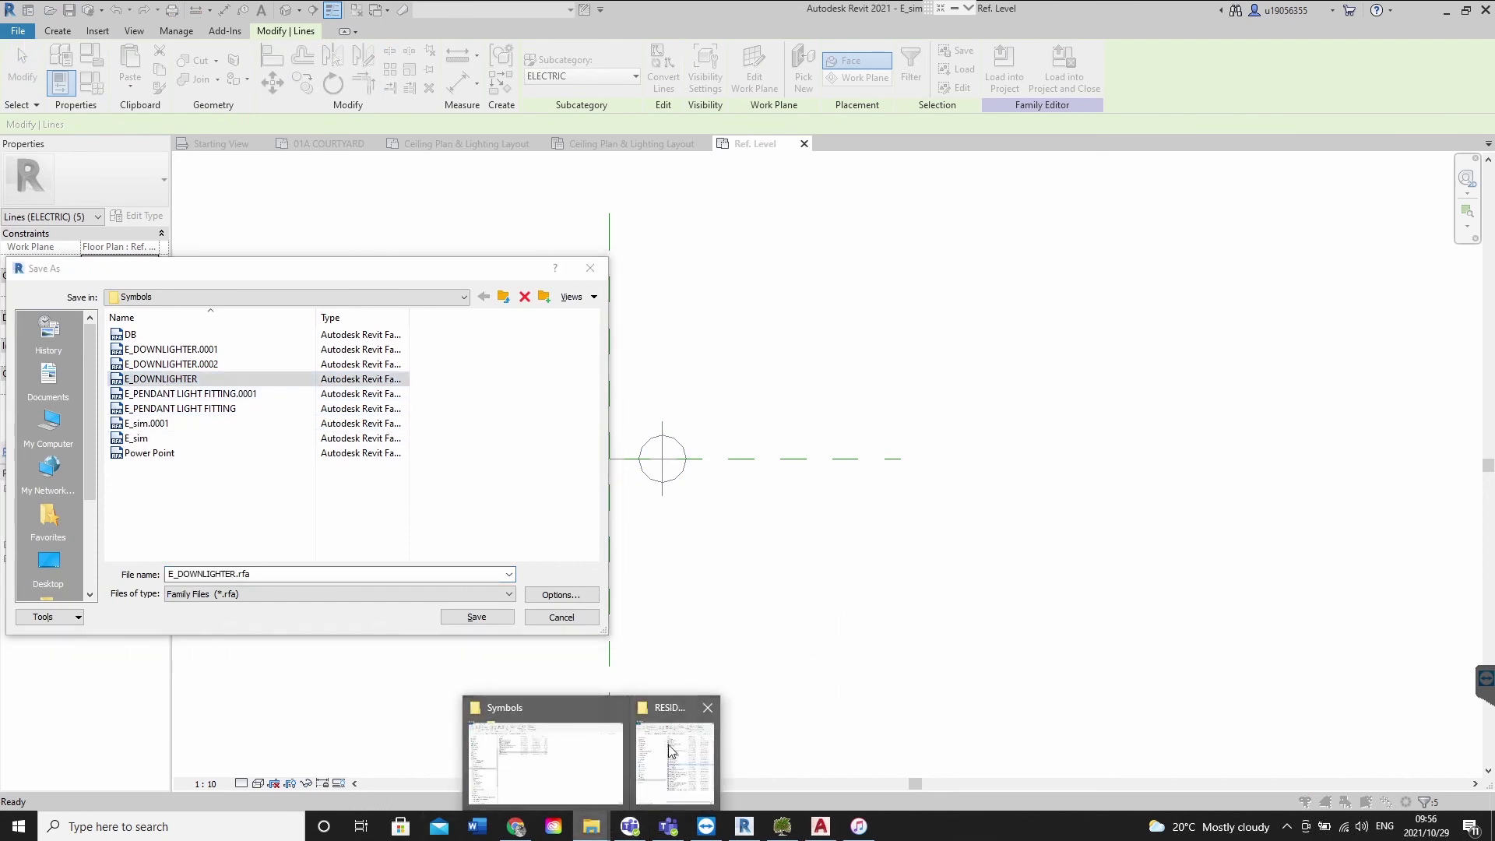
click(647, 764)
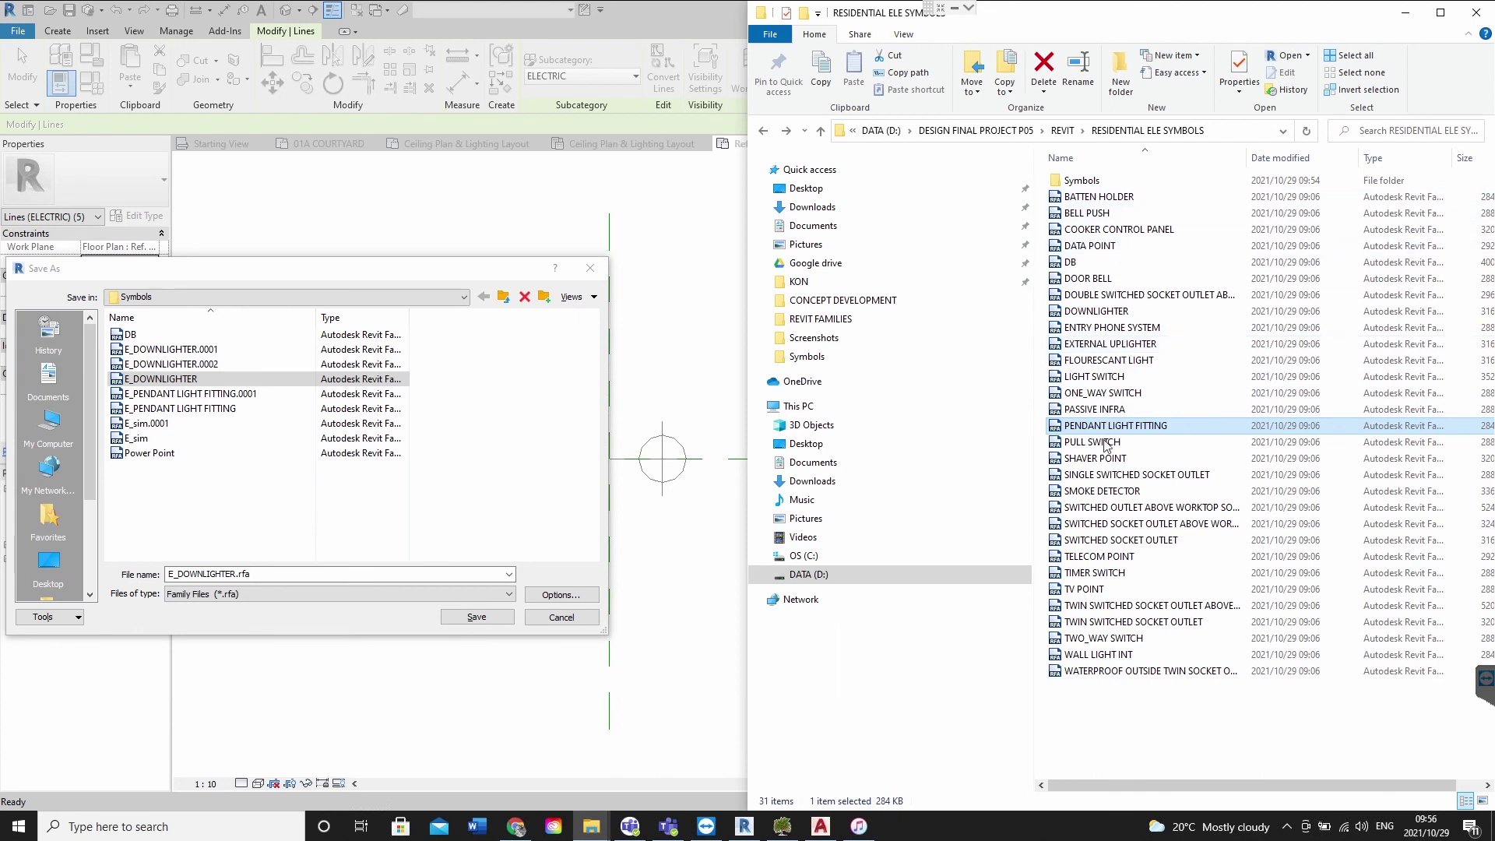
click(1128, 345)
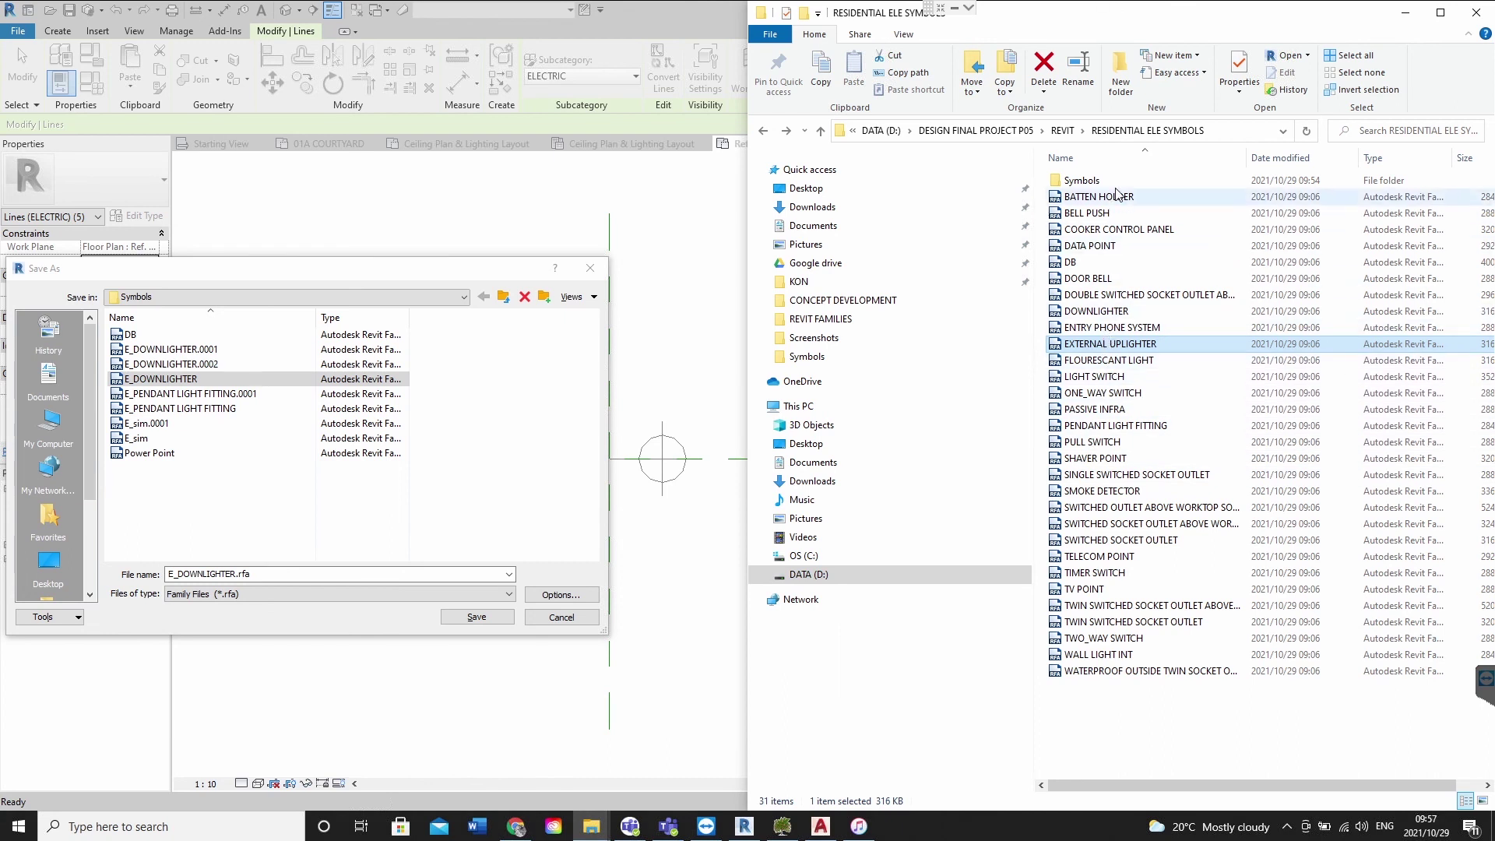
right_click(1137, 348)
click(1180, 585)
click(271, 574)
click(248, 574)
drag(270, 572, 184, 567)
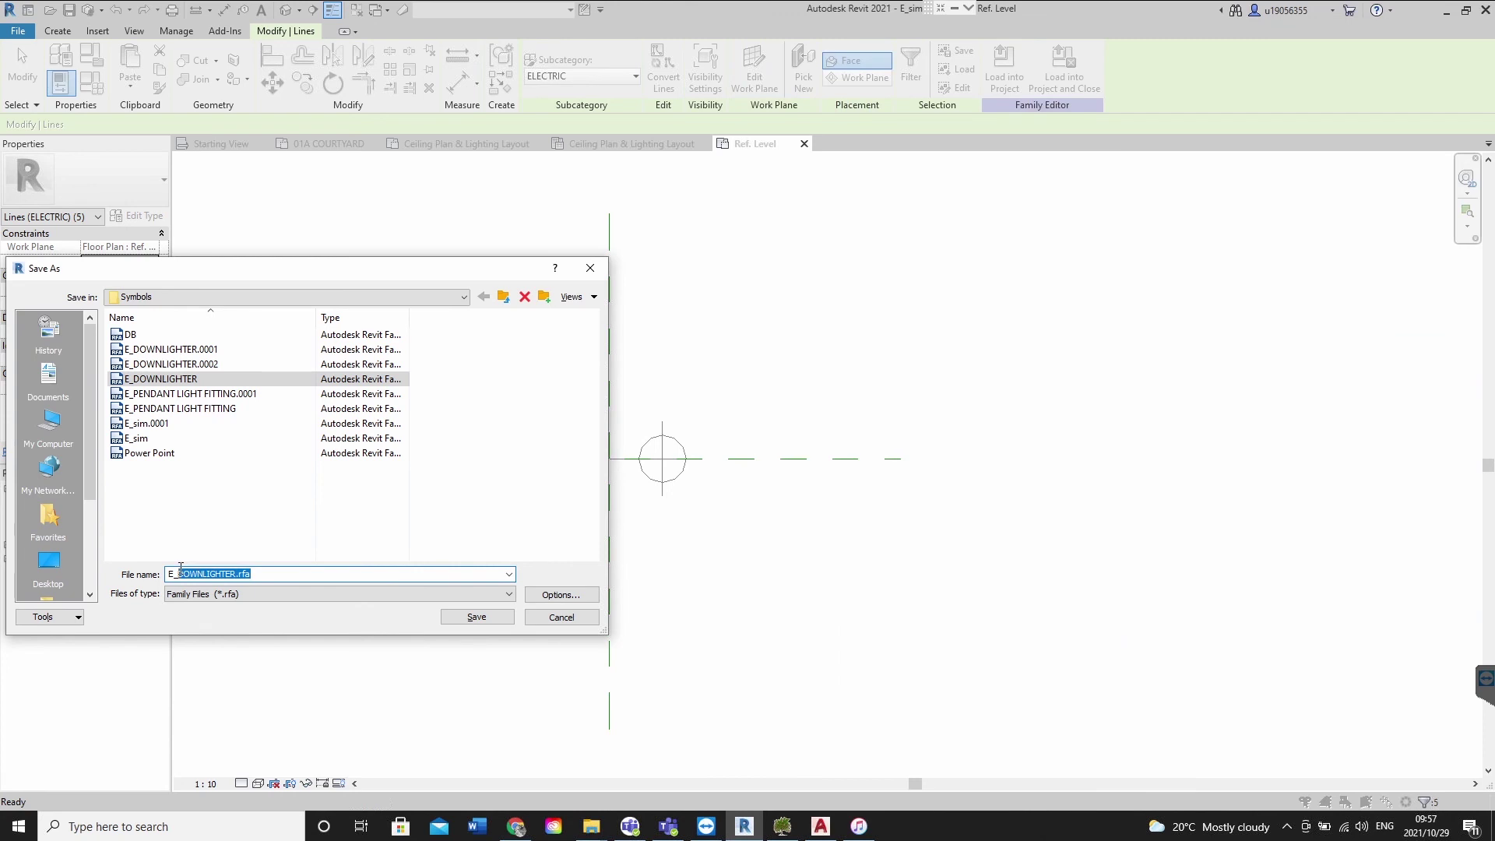
text(PENDANT LIGHT FITTING.0001)
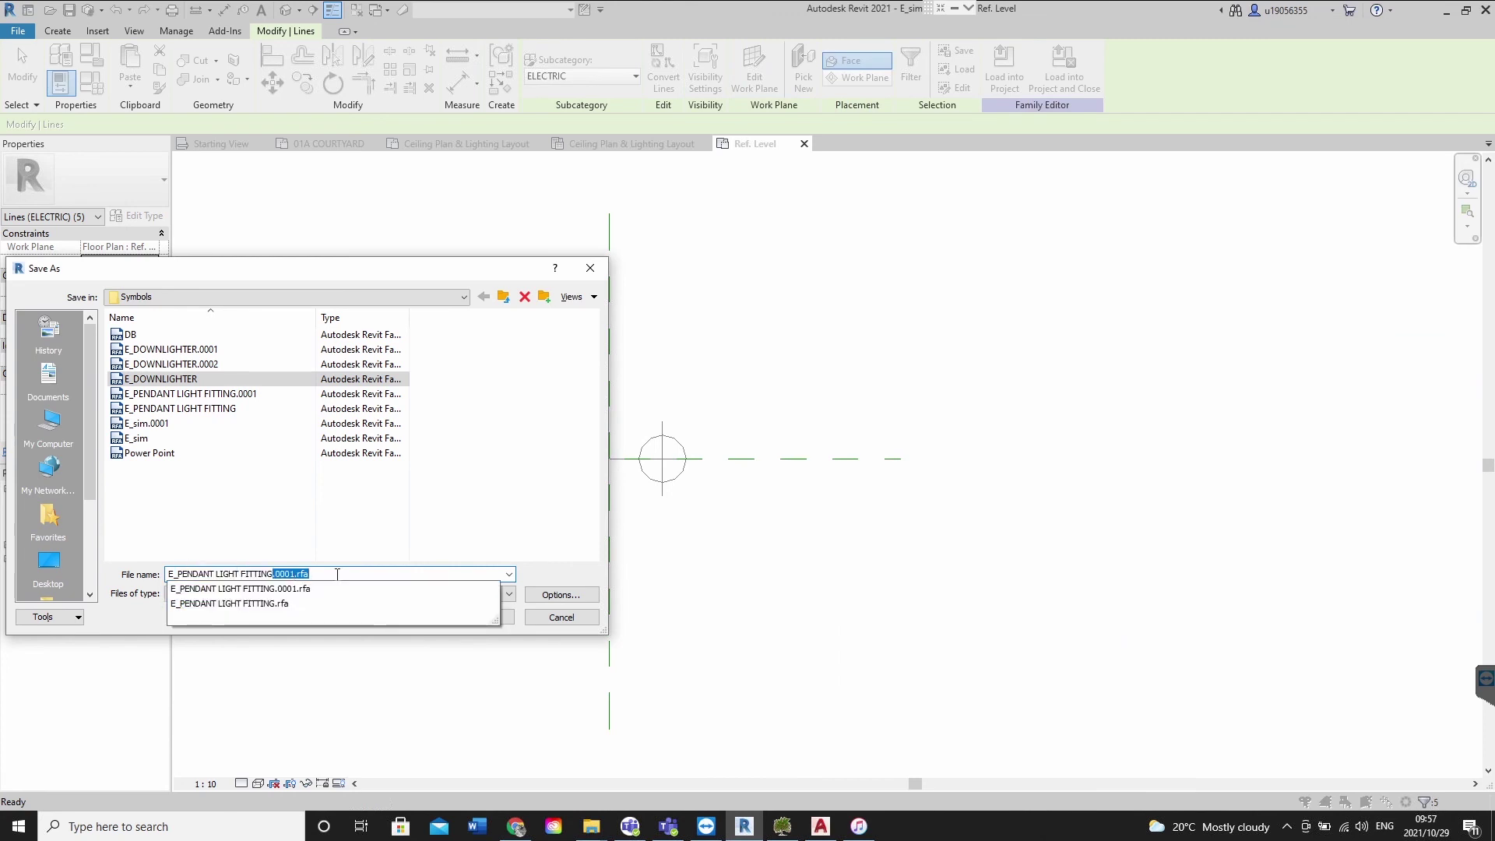
drag(337, 574, 178, 574)
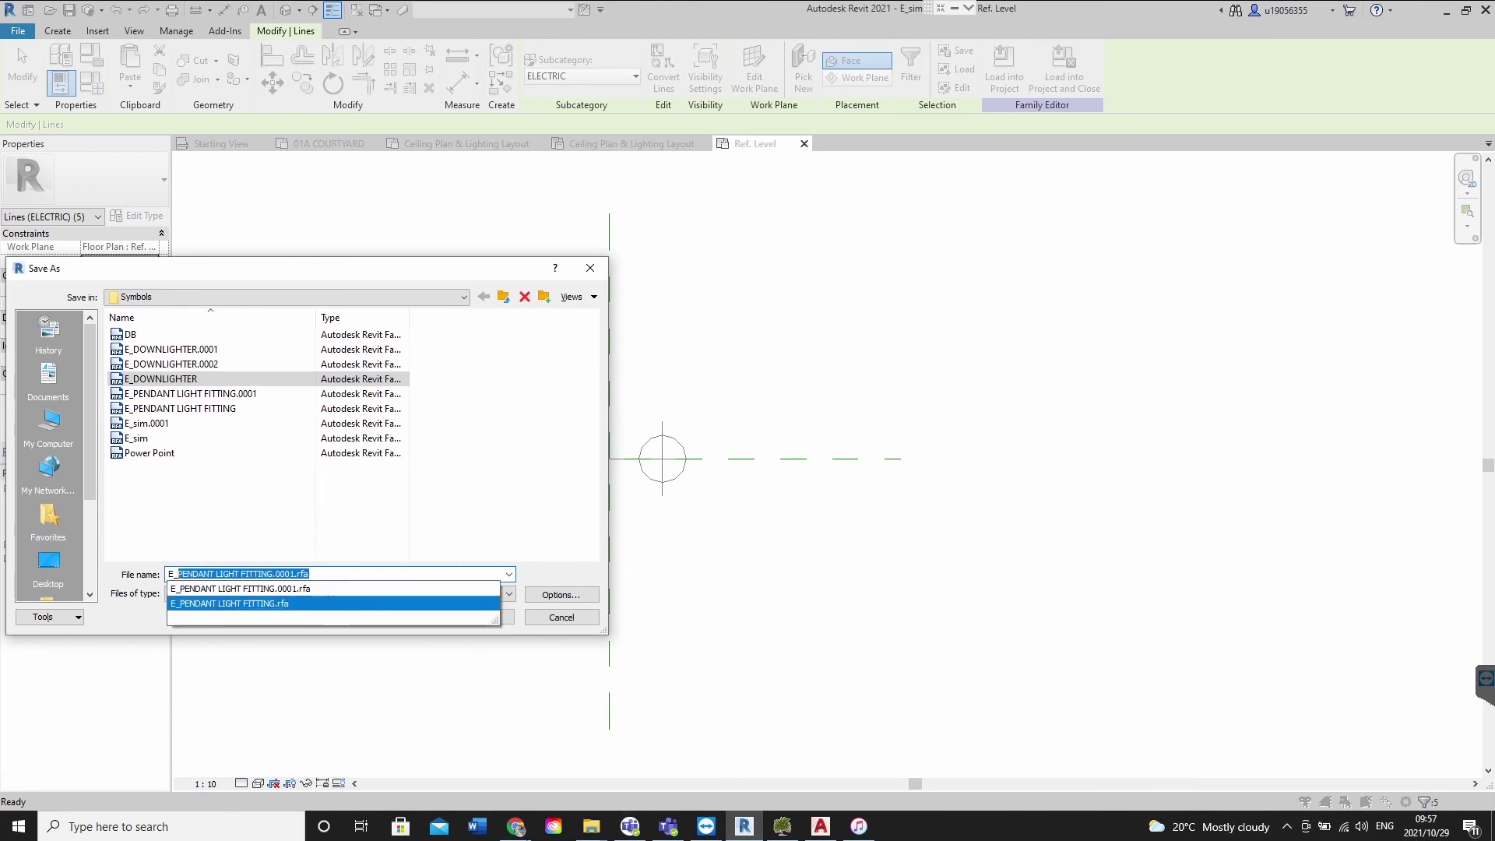
Switch to File Explorer and copy the EXTERNAL UPLIGHTER file name from the RESIDENTIAL ELE SYMBOLS folder
click(606, 827)
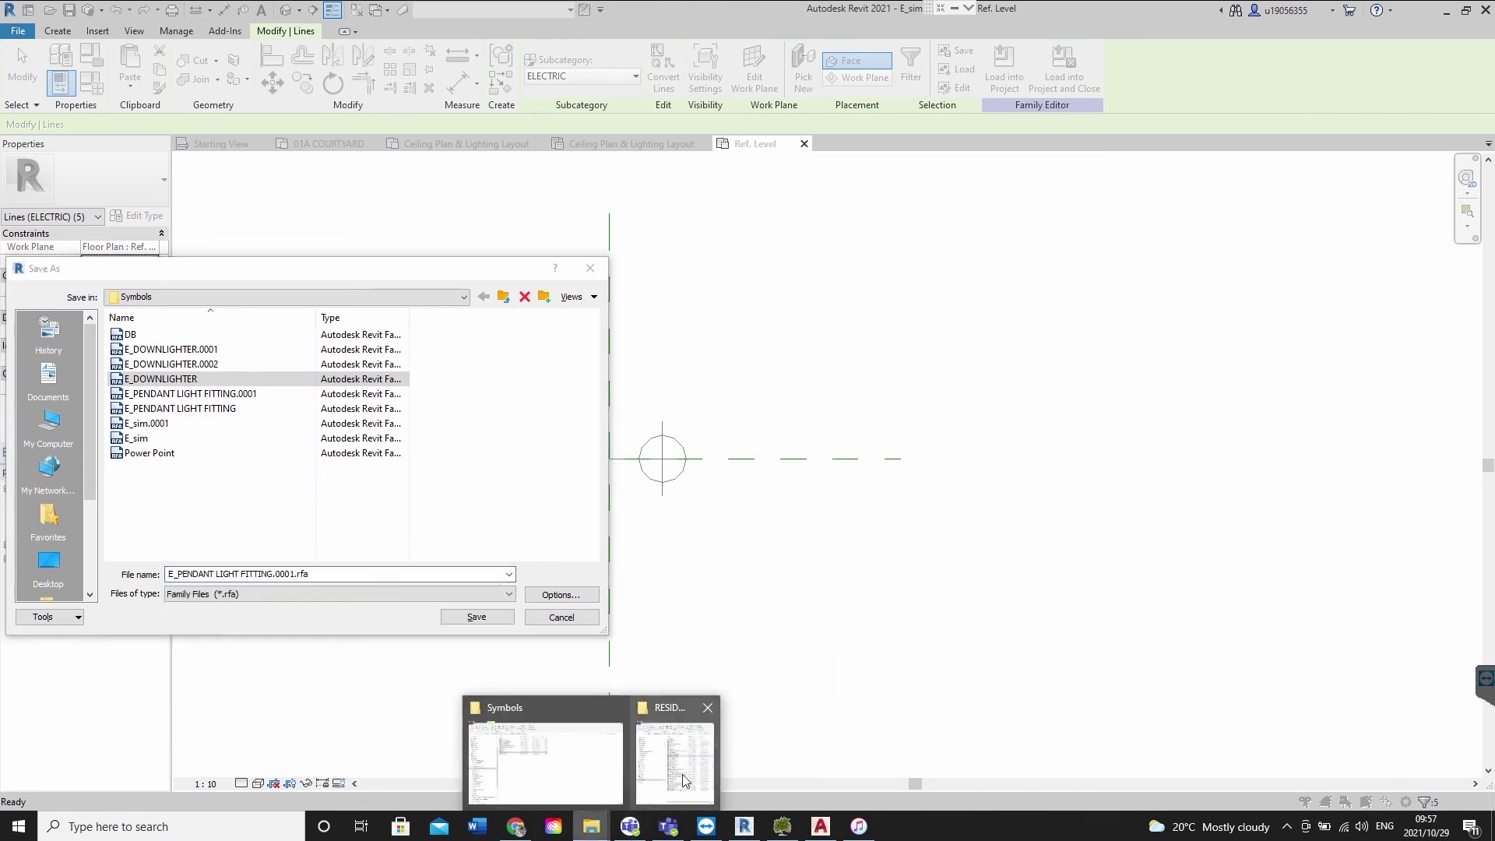
click(682, 774)
click(1108, 346)
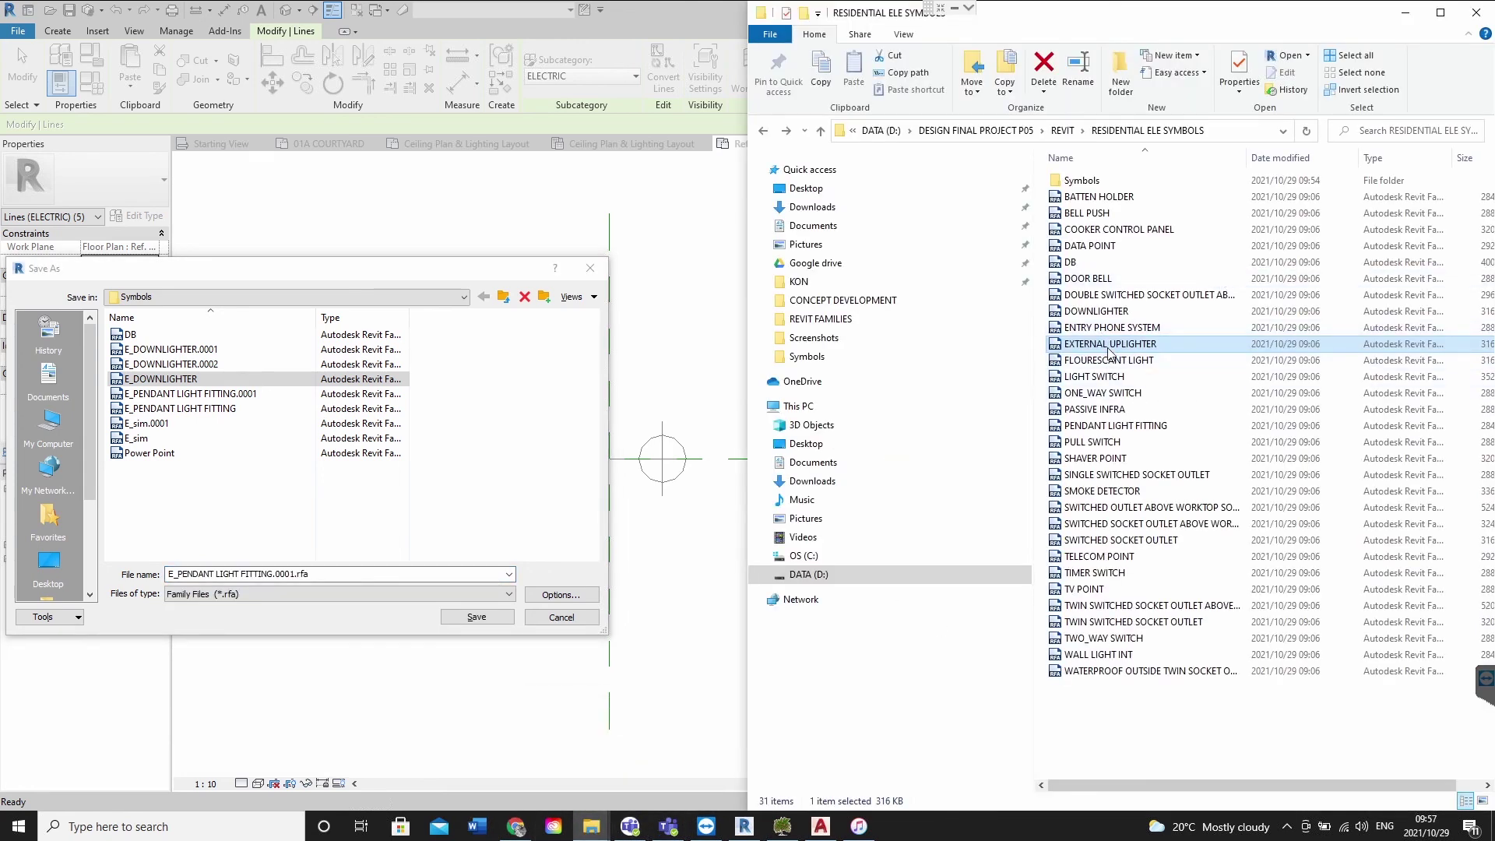
right_click(1109, 350)
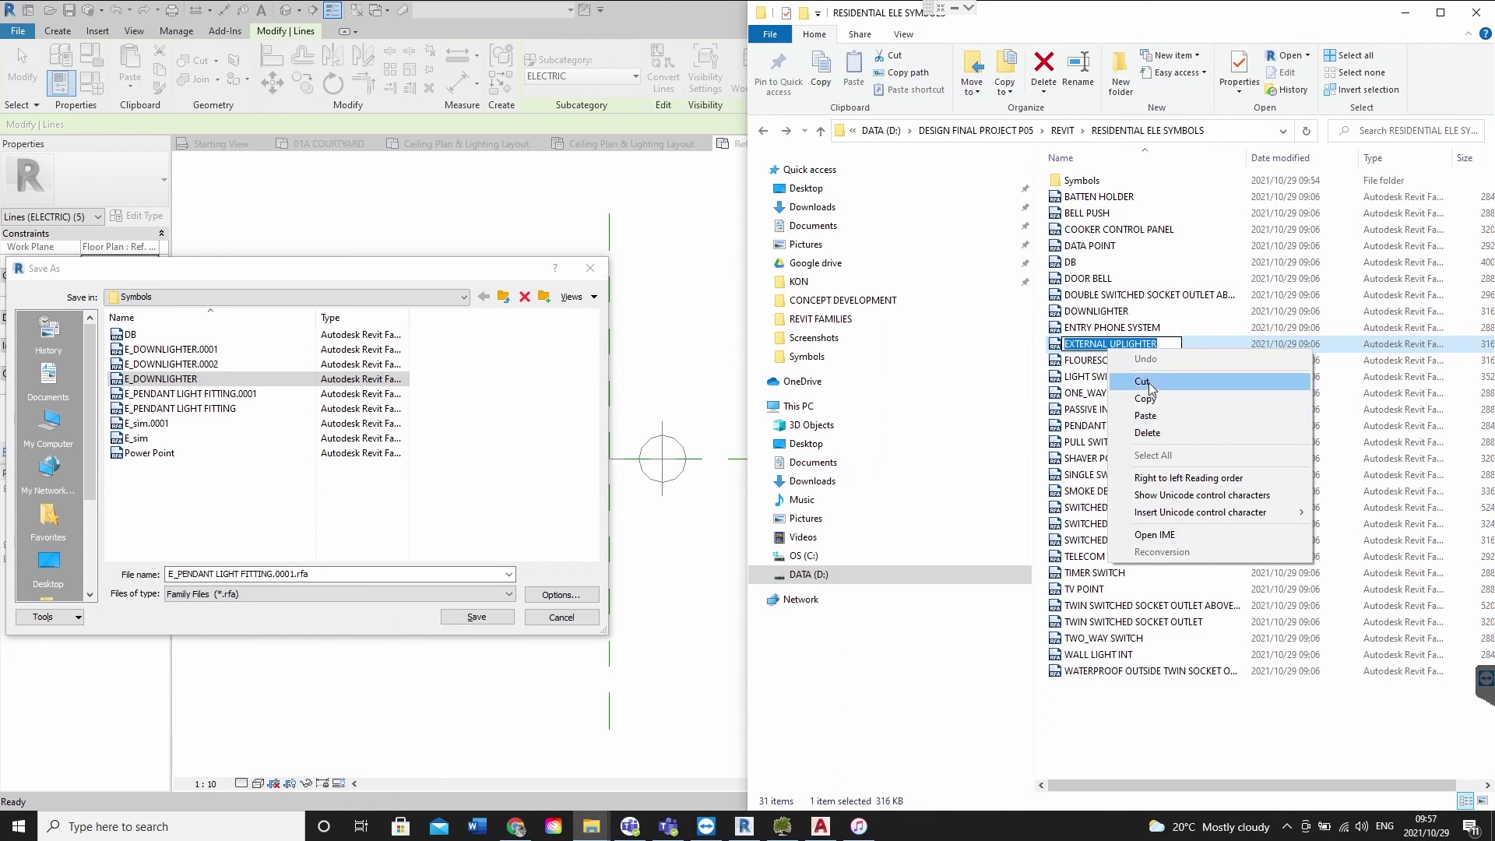
click(1147, 399)
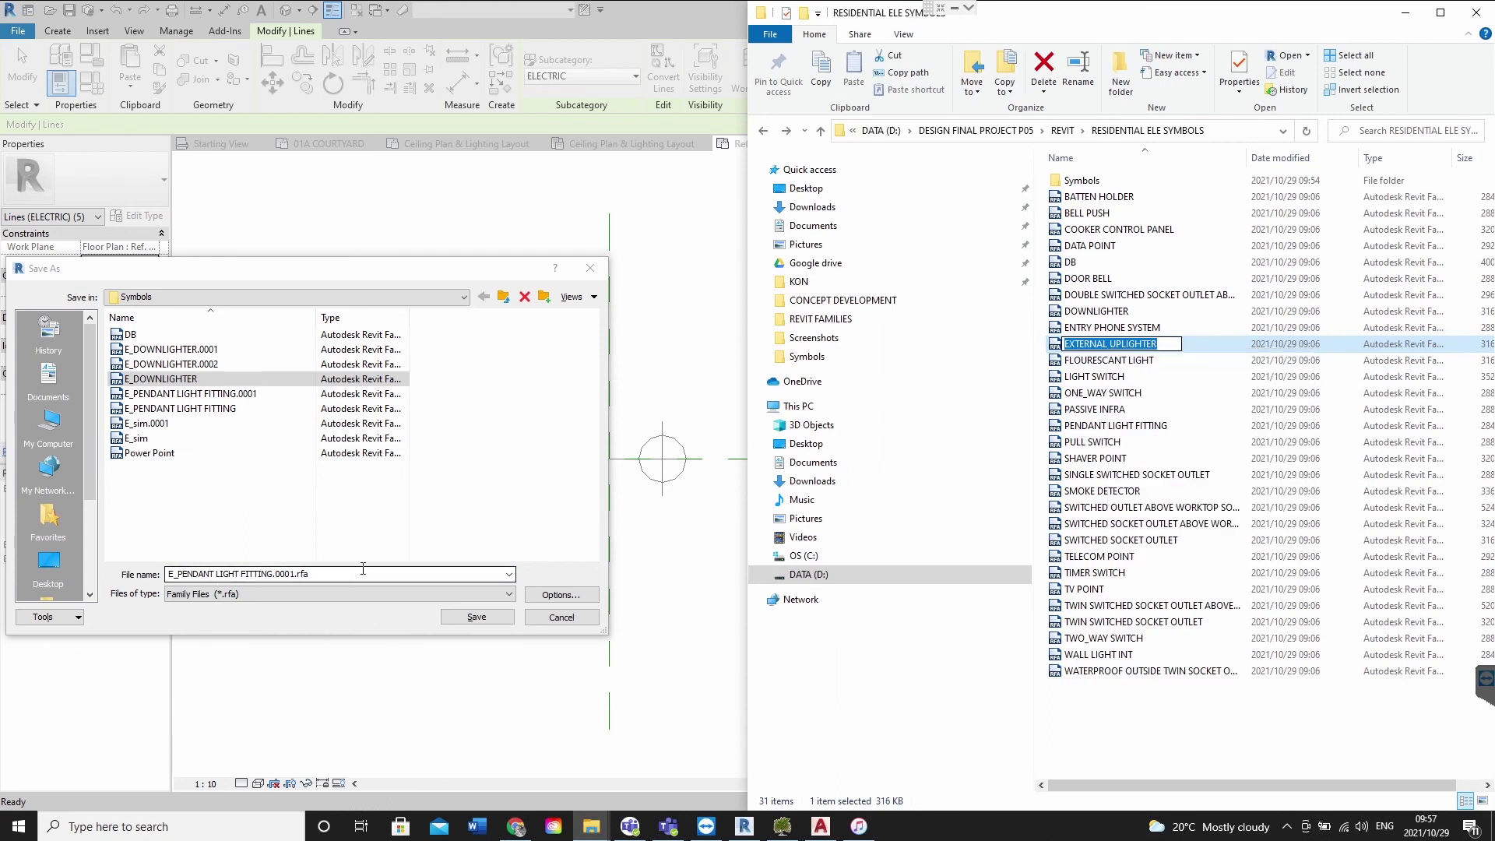
Paste the copied name after the E_ prefix, edit it to E_EXTERNAL LIGHT and save the family
click(312, 573)
drag(311, 574, 171, 570)
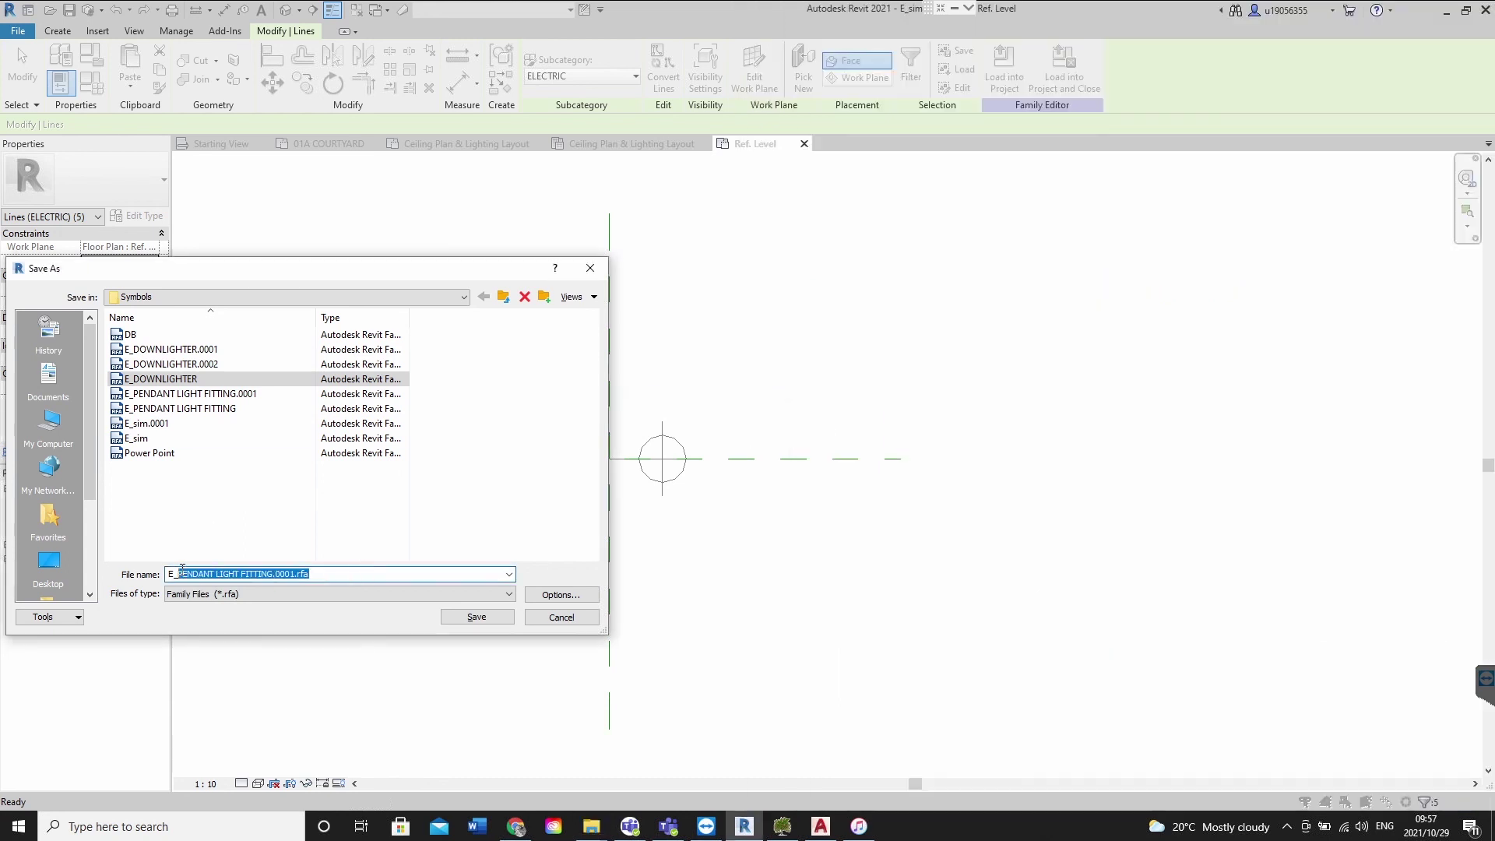
key(ctrl+v)
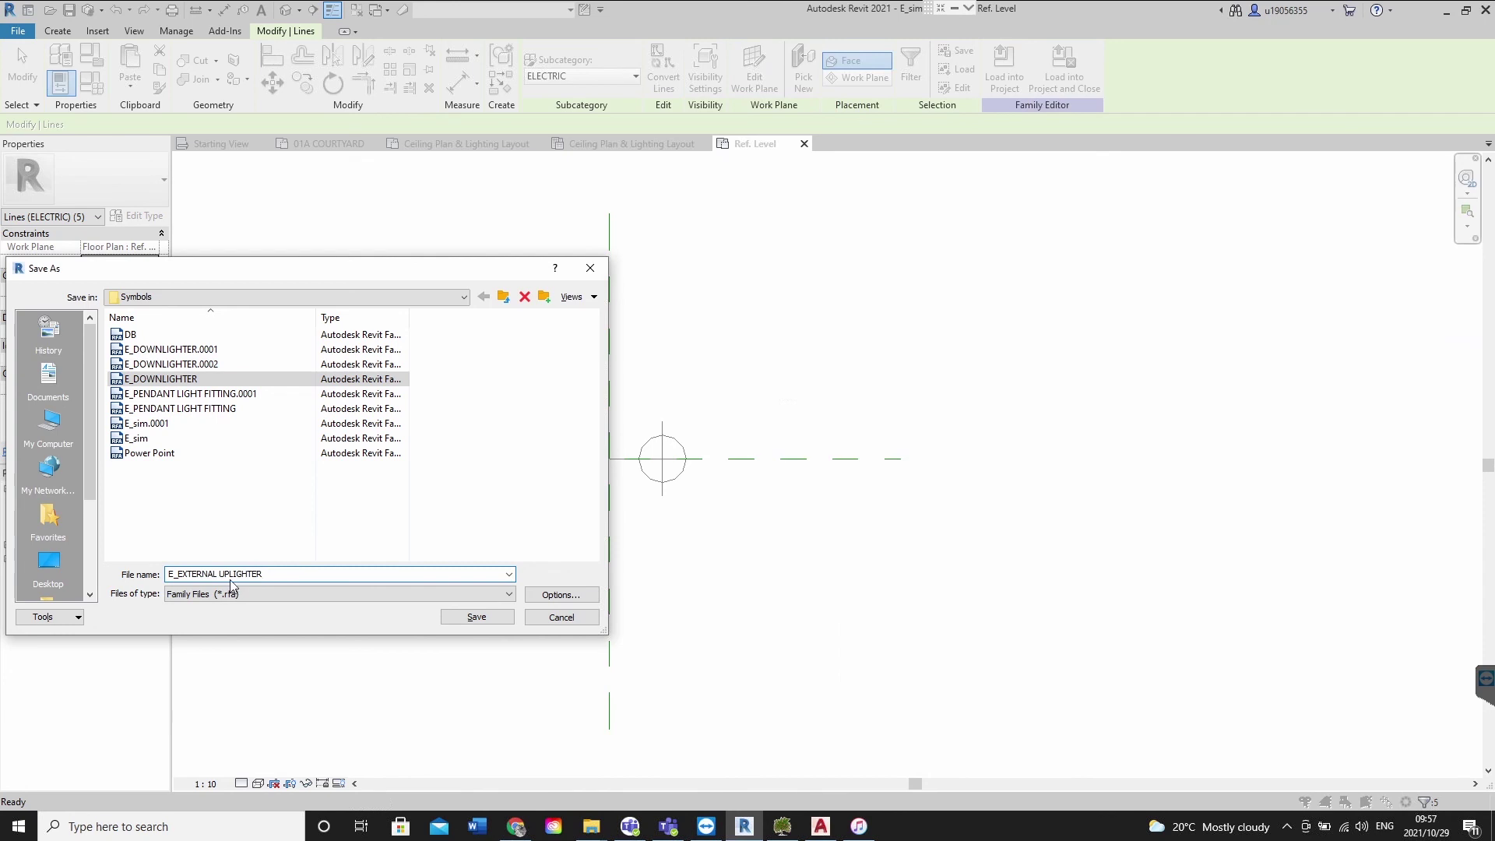
key(BackSpace)
click(494, 624)
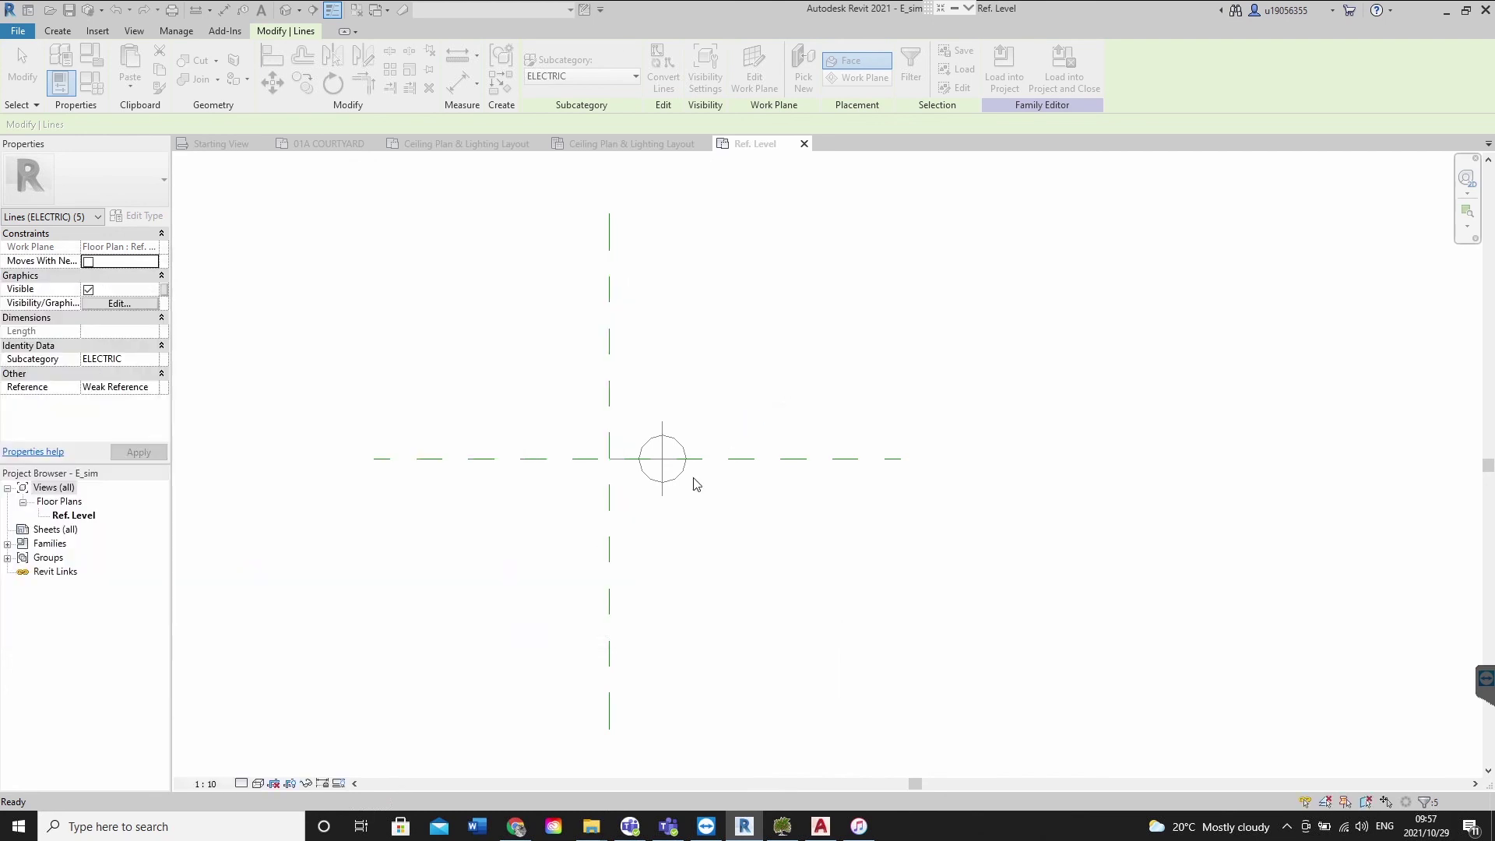
Copy the whole exterior light symbol to the right along the horizontal reference plane
click(639, 440)
drag(495, 353, 766, 571)
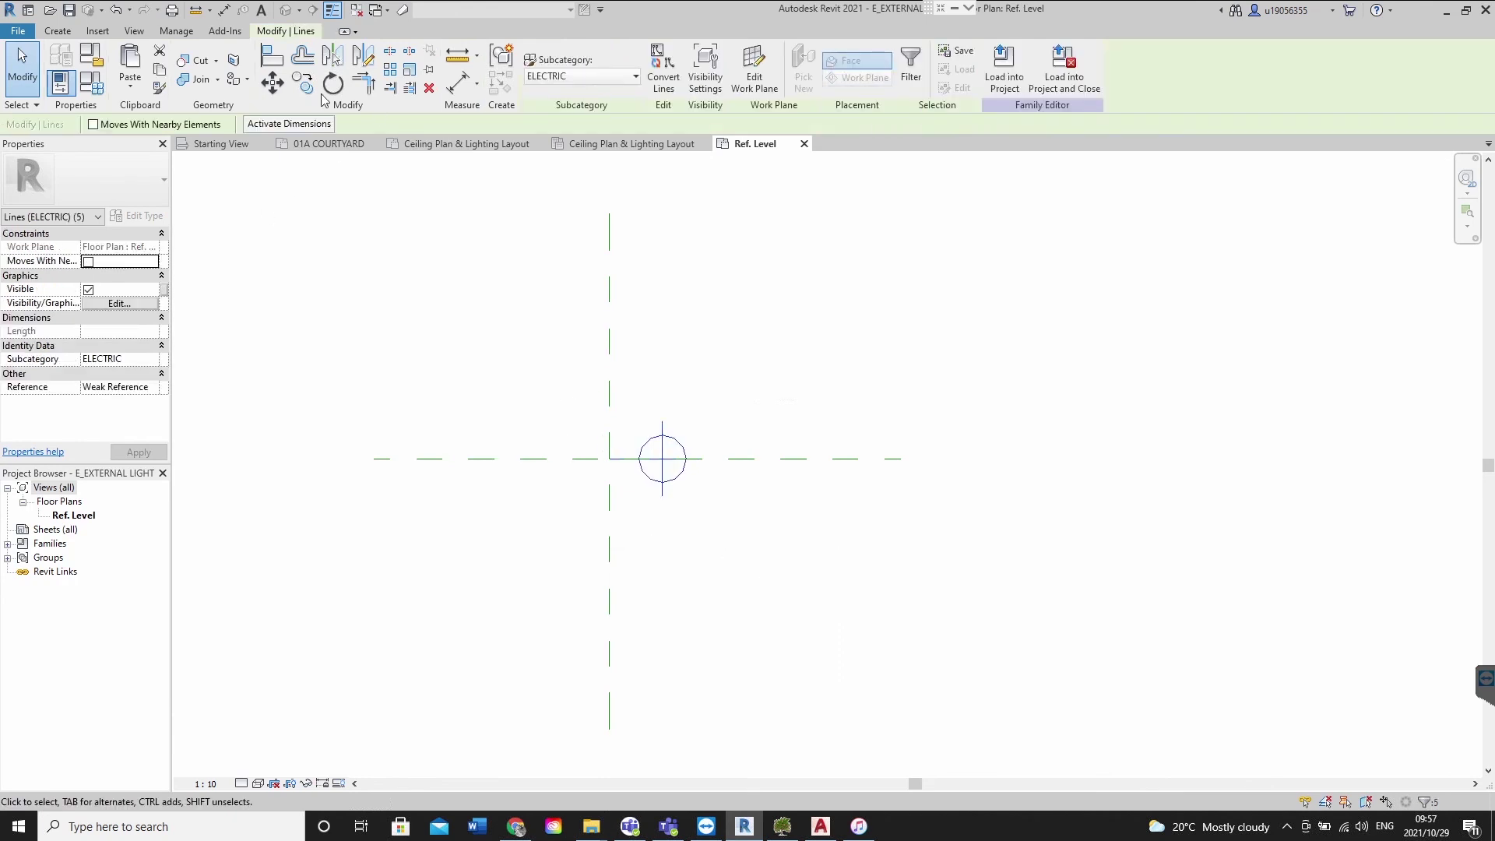
click(302, 83)
click(615, 530)
click(838, 491)
click(770, 404)
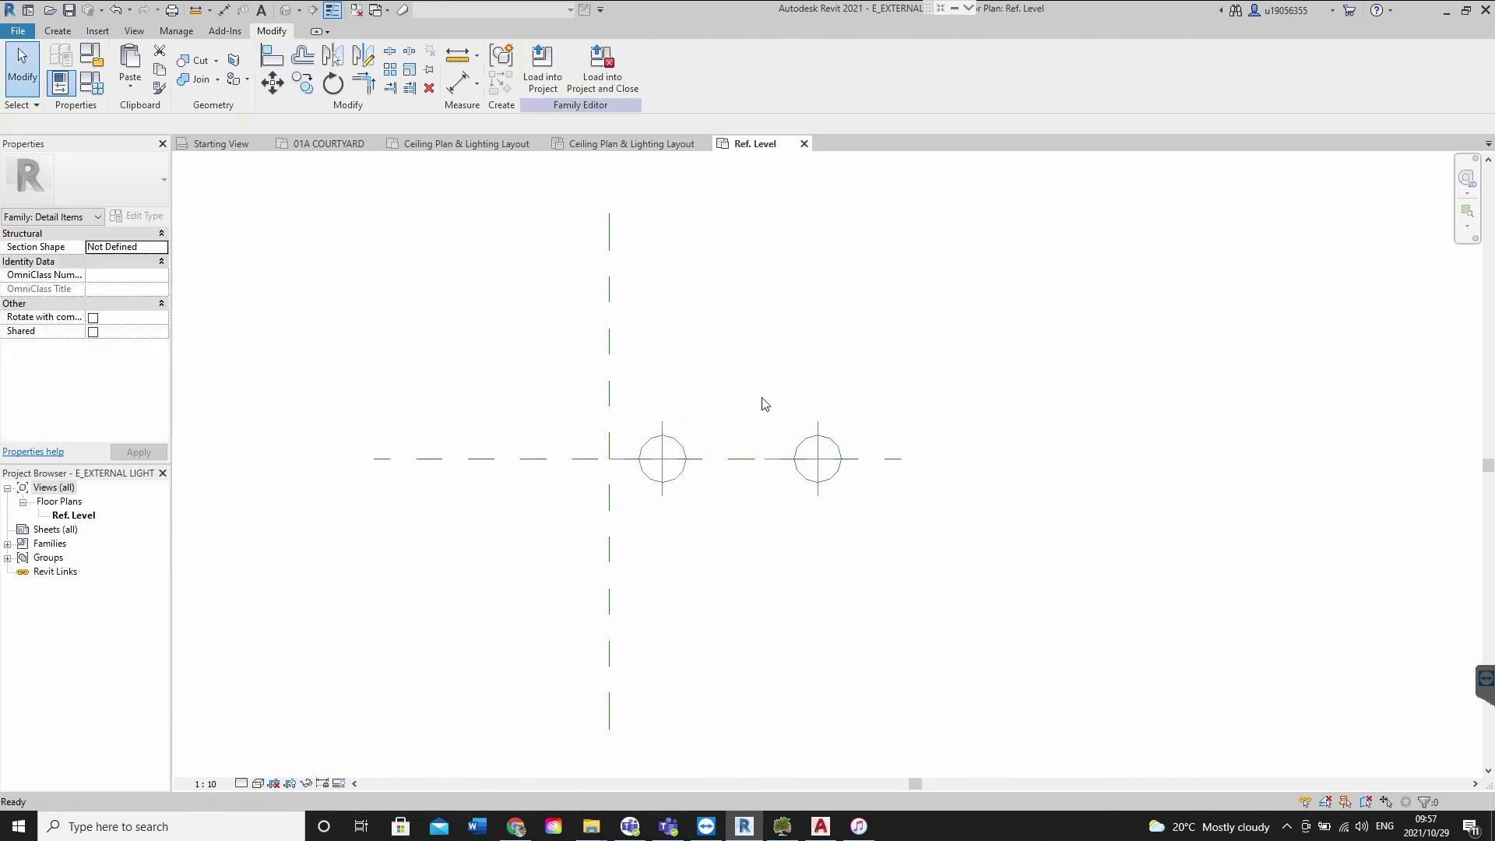
Group the original symbol's lines at the reference plane intersection into a detail group named 50
drag(527, 377, 762, 572)
key(g)
key(p)
text(23)
key(Return)
Scale the copied symbol numerically by 1.4 from the left end of its horizontal line
drag(735, 348, 1078, 635)
click(413, 72)
click(158, 125)
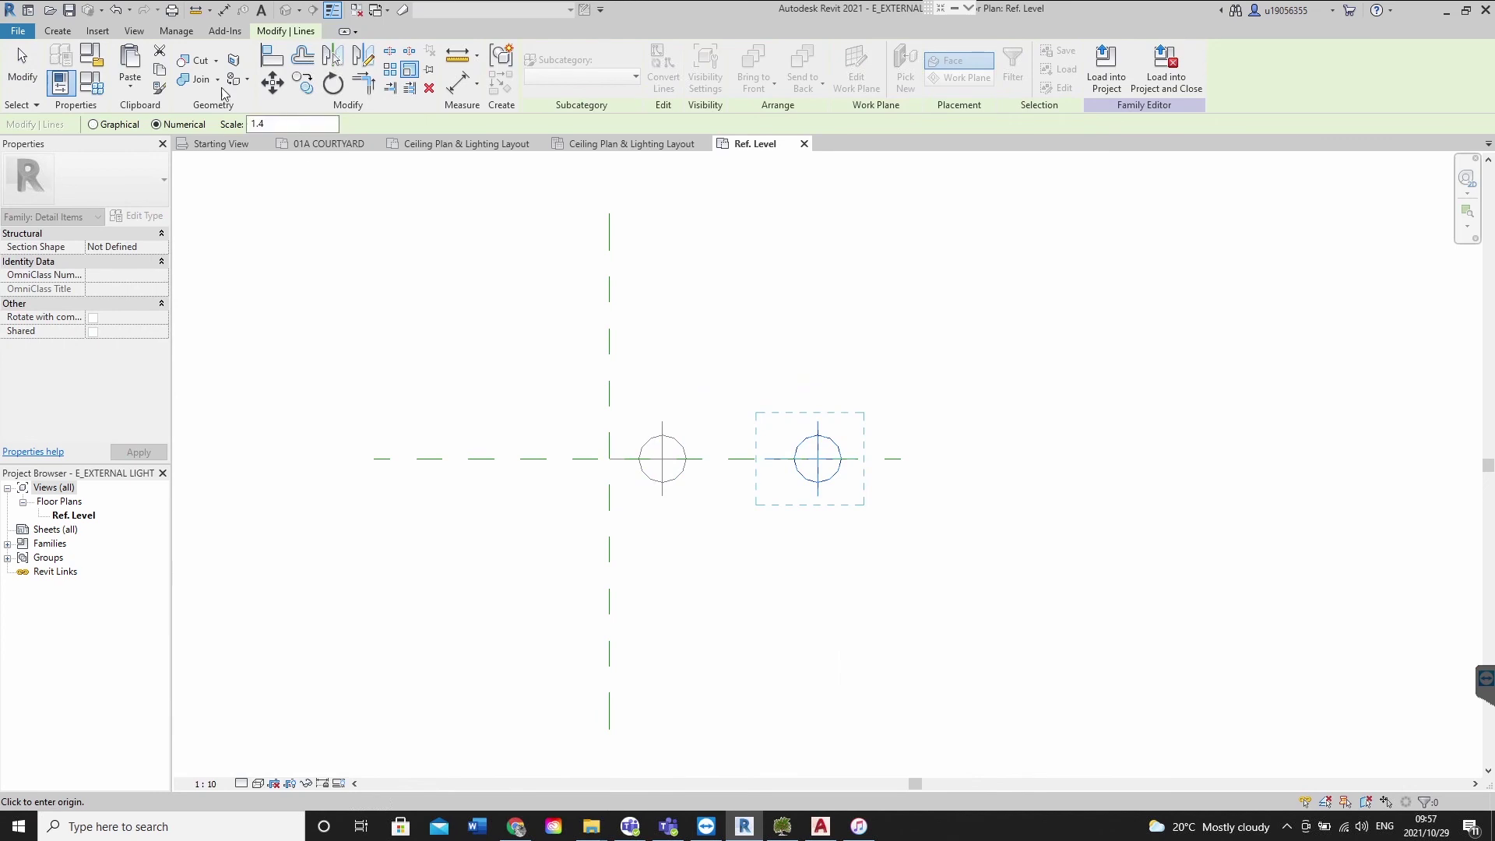
click(771, 465)
click(730, 297)
drag(730, 297, 974, 646)
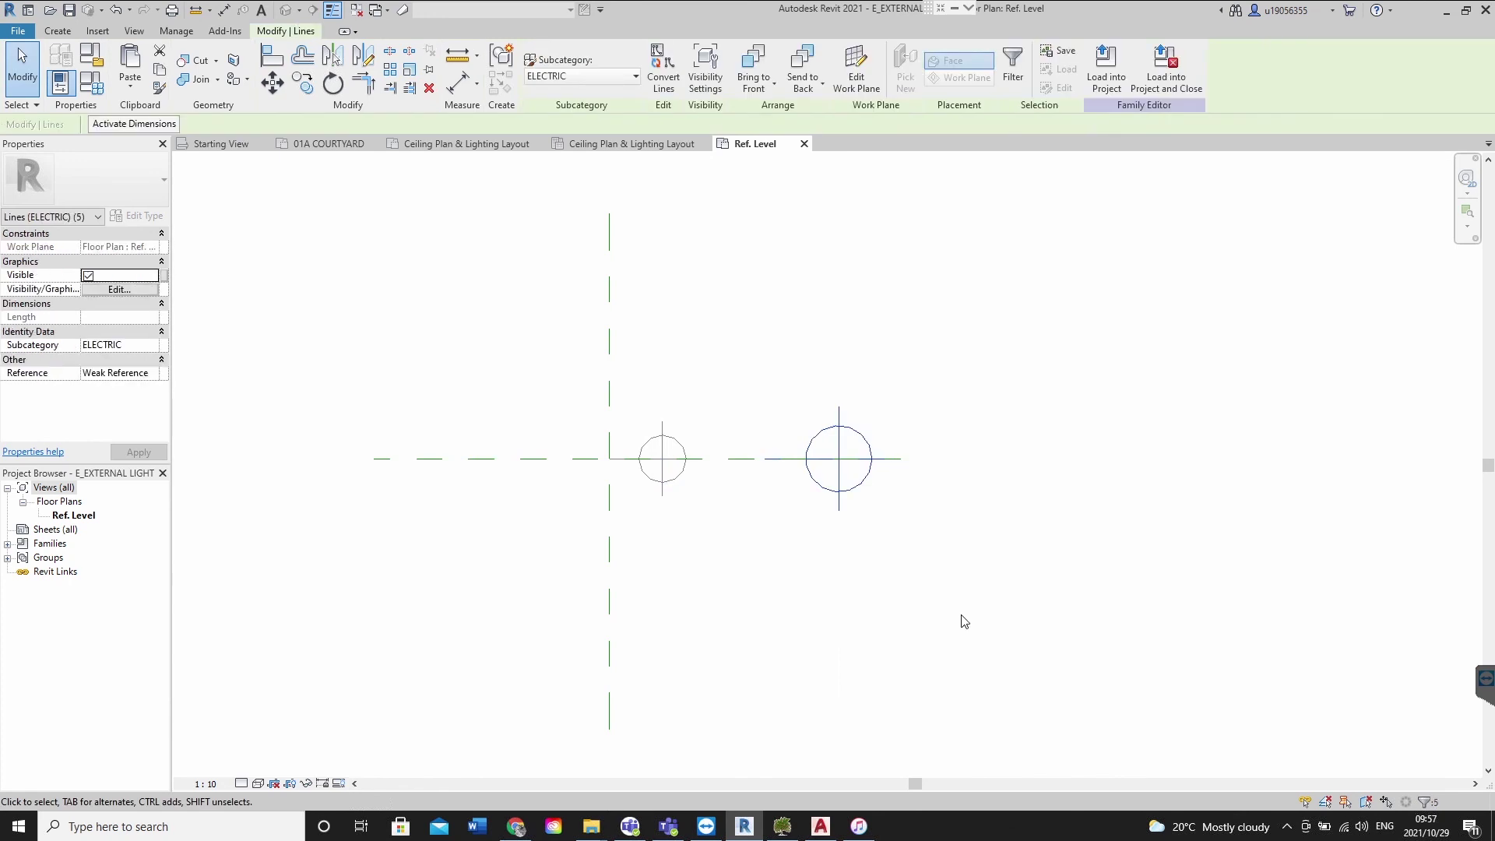
click(977, 617)
Rename the detail group type of the original, smaller symbol to 100
drag(514, 369, 763, 626)
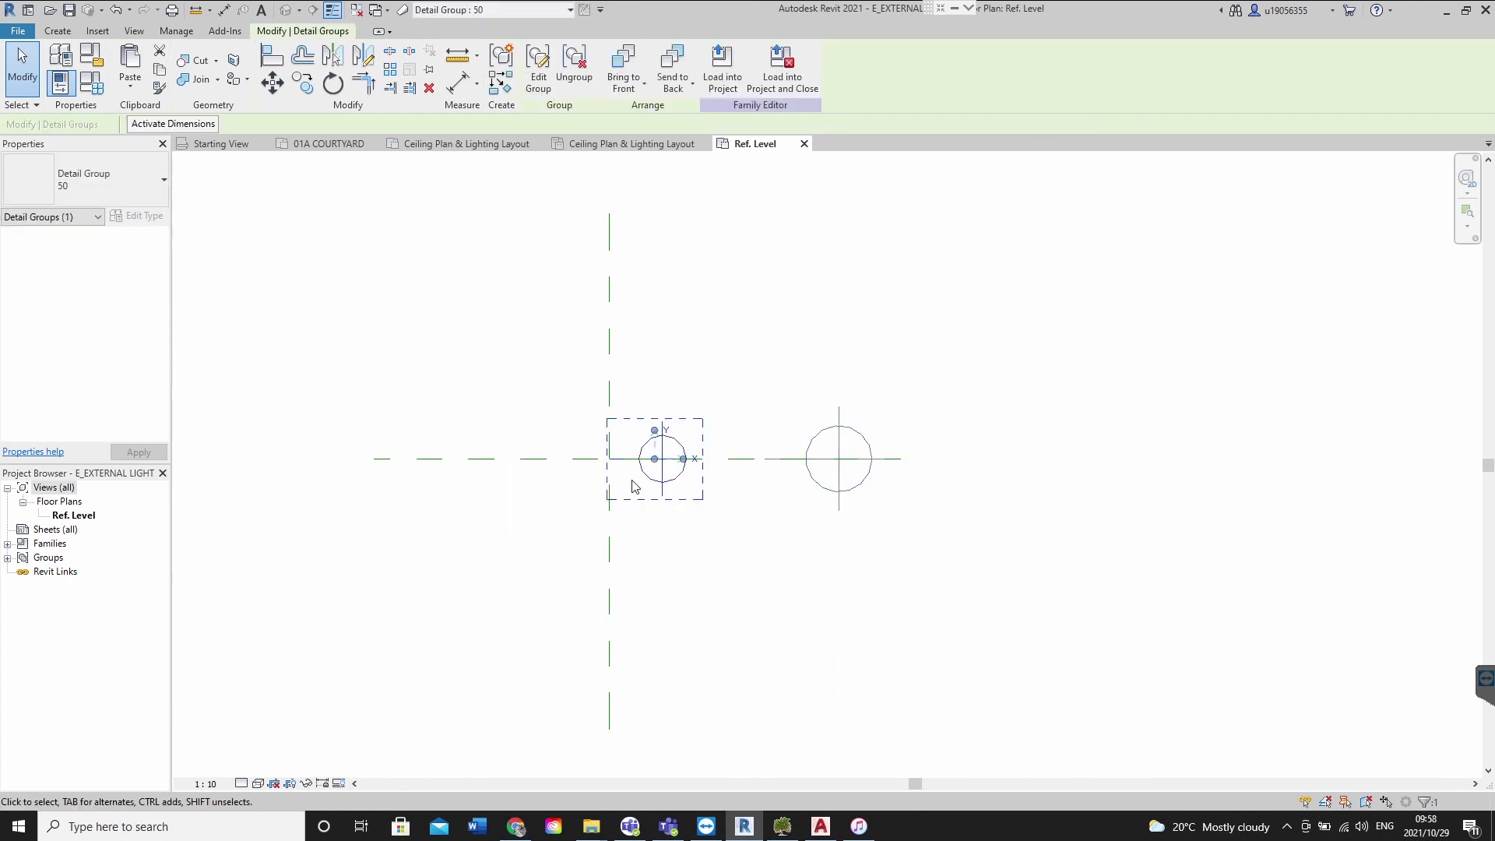
click(148, 218)
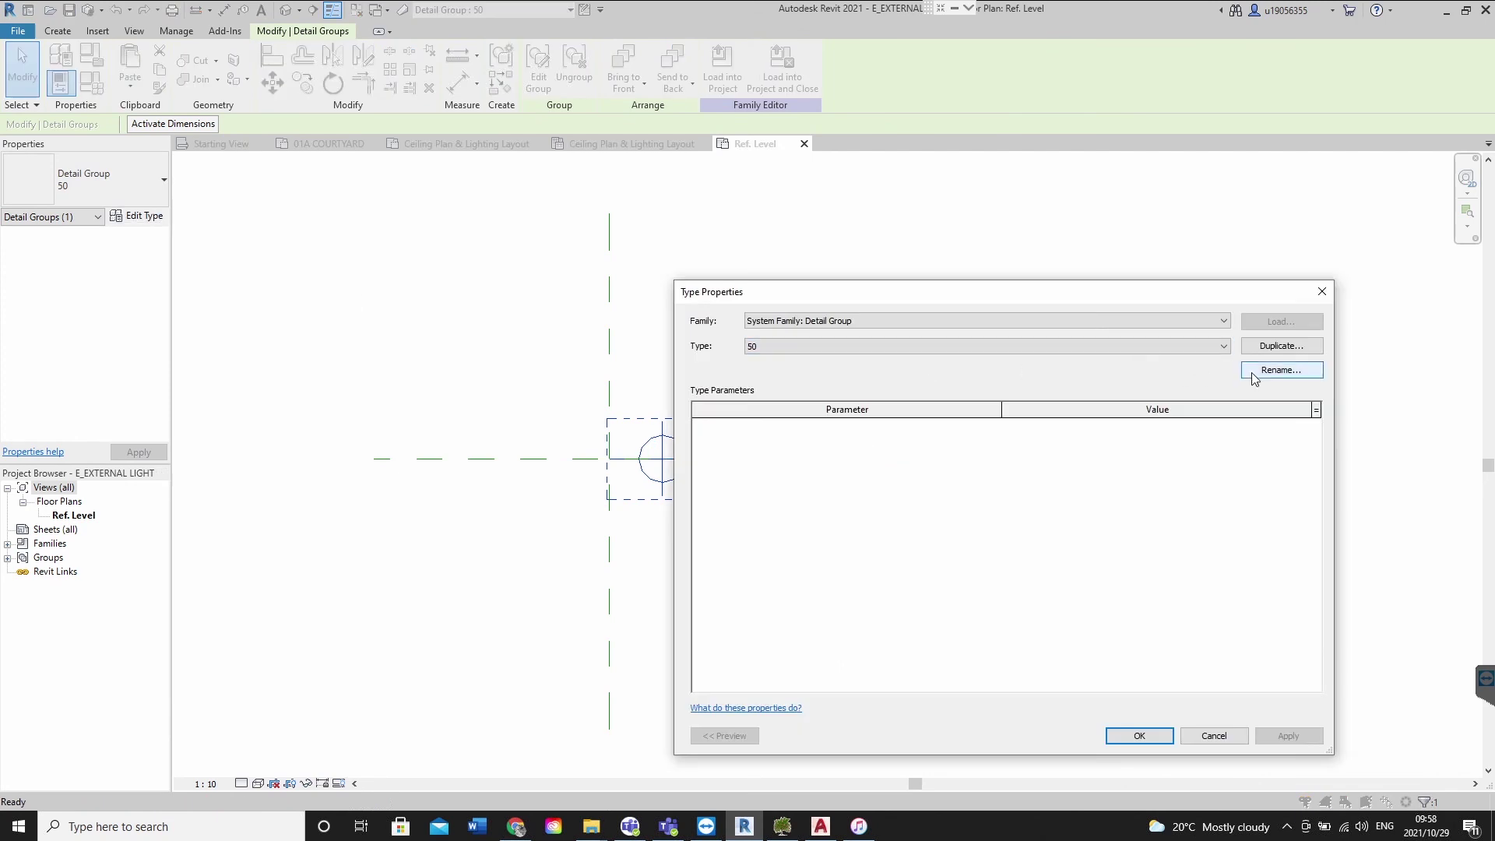
click(1276, 370)
text(100)
key(Return)
click(1125, 737)
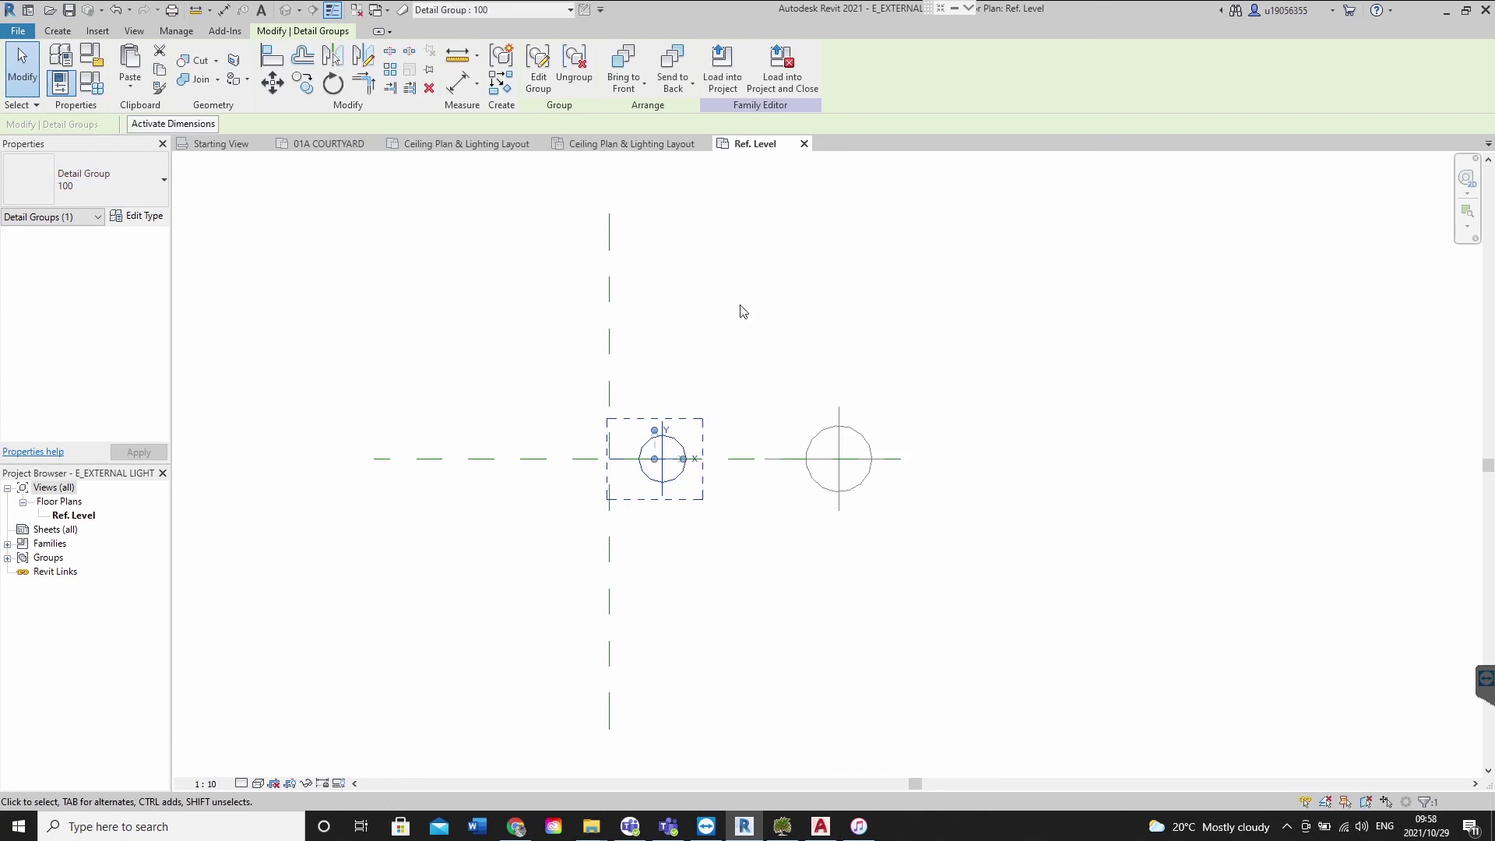
key(Escape)
Group all lines of the enlarged symbol into a detail group named 50
click(822, 433)
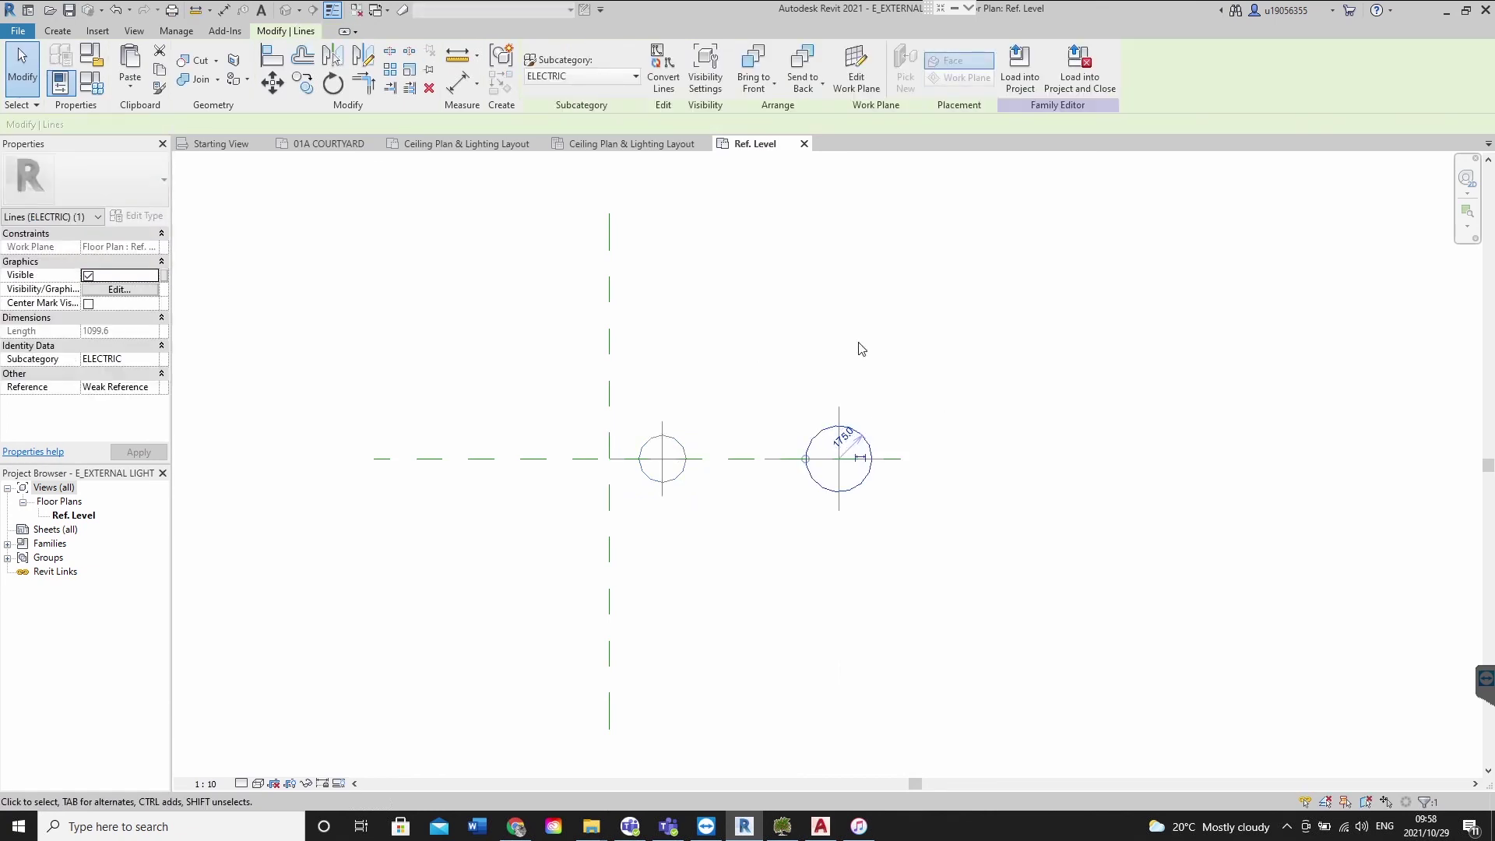
drag(714, 330, 1001, 595)
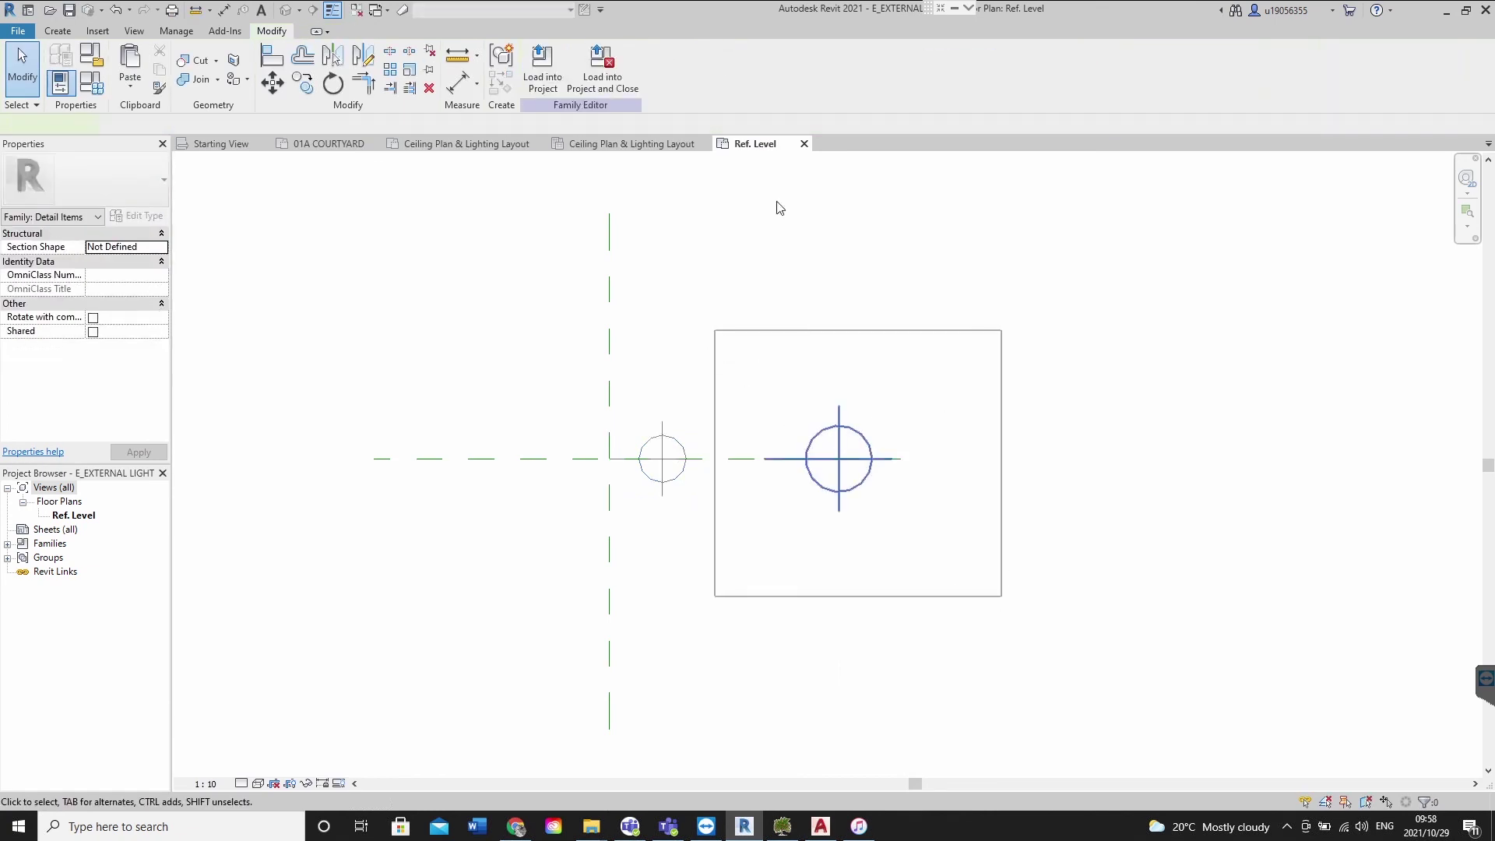
click(502, 58)
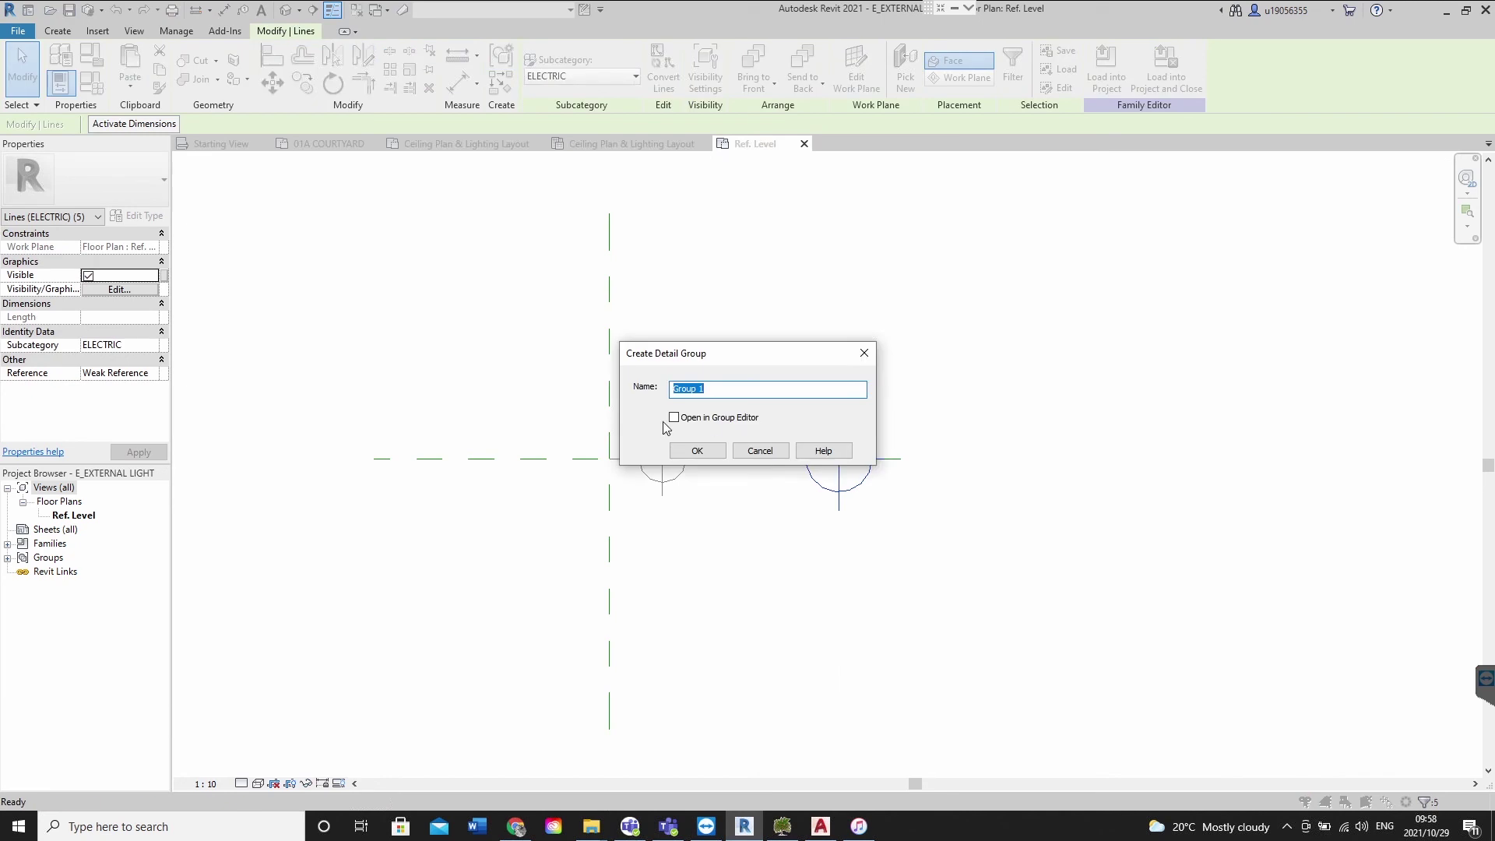
key(Return)
Edit detail group 50, associate the Visible property of all its lines with a family visibility parameter, and finish the group
drag(738, 342, 965, 593)
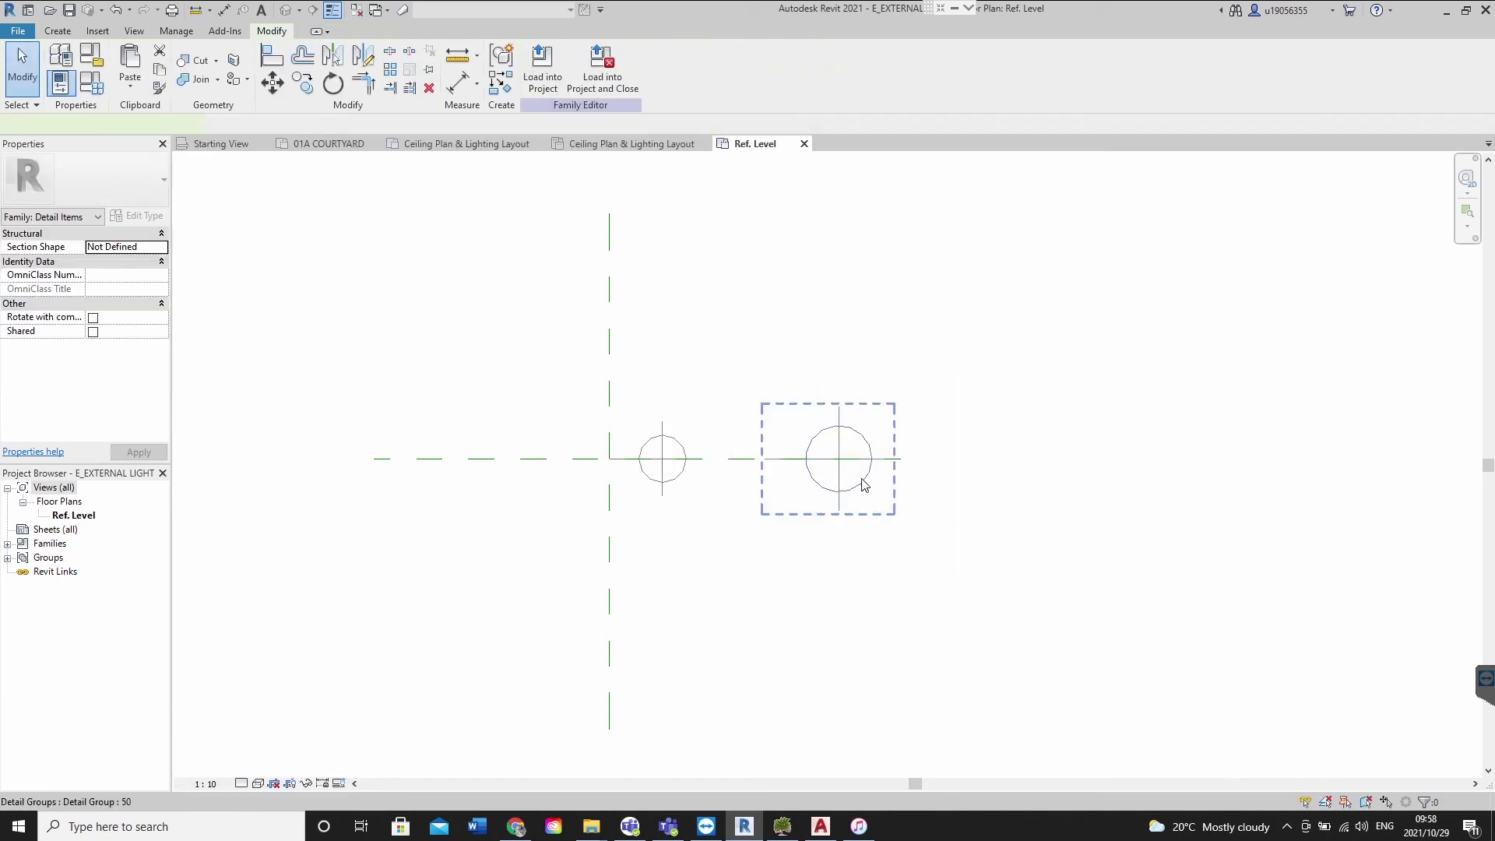
double_click(859, 481)
drag(734, 323, 1008, 605)
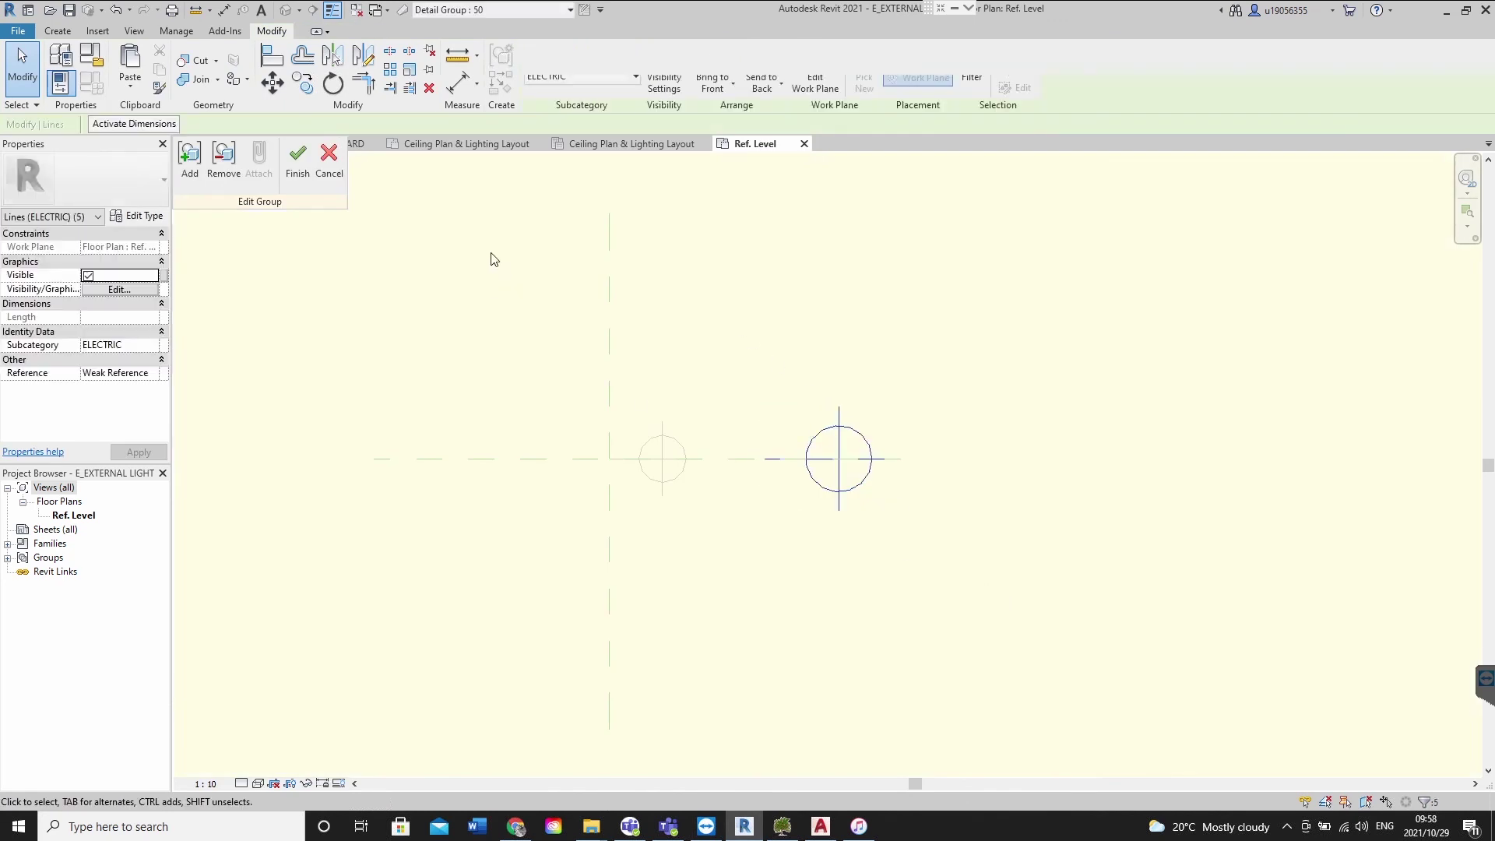
click(165, 275)
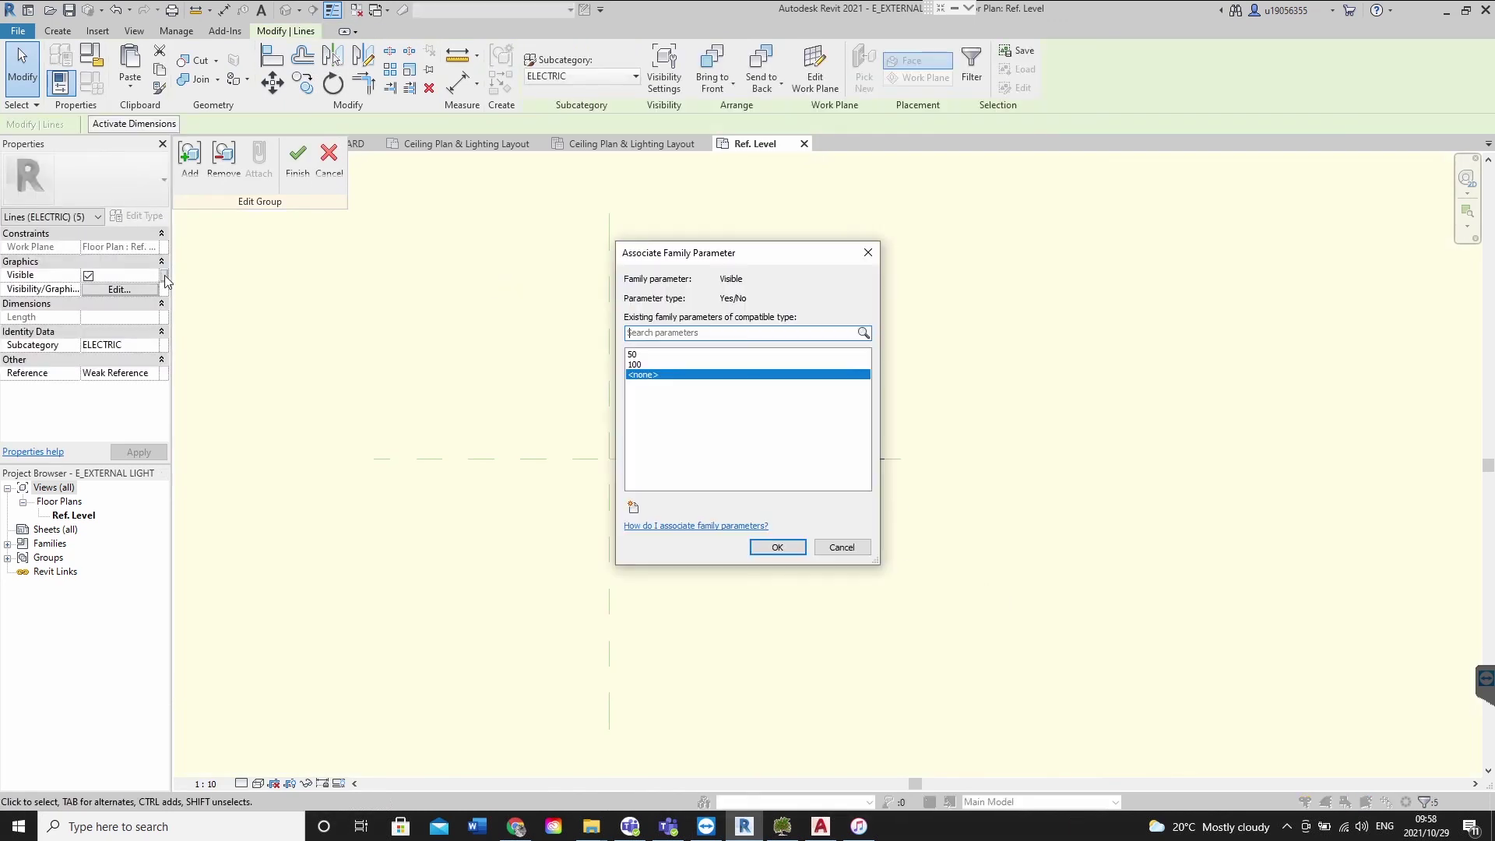
click(643, 365)
click(777, 547)
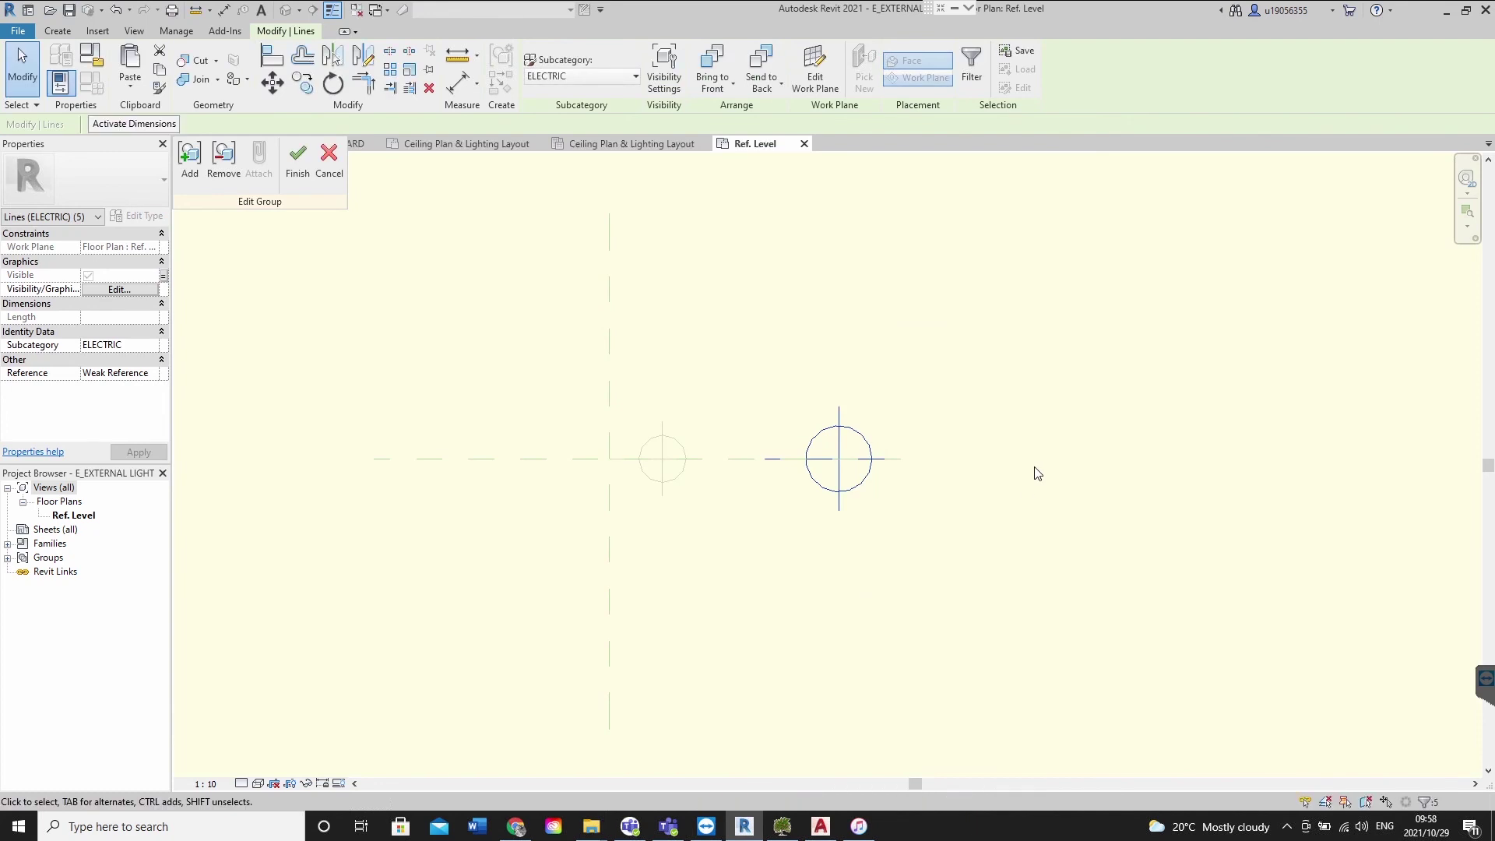
click(298, 160)
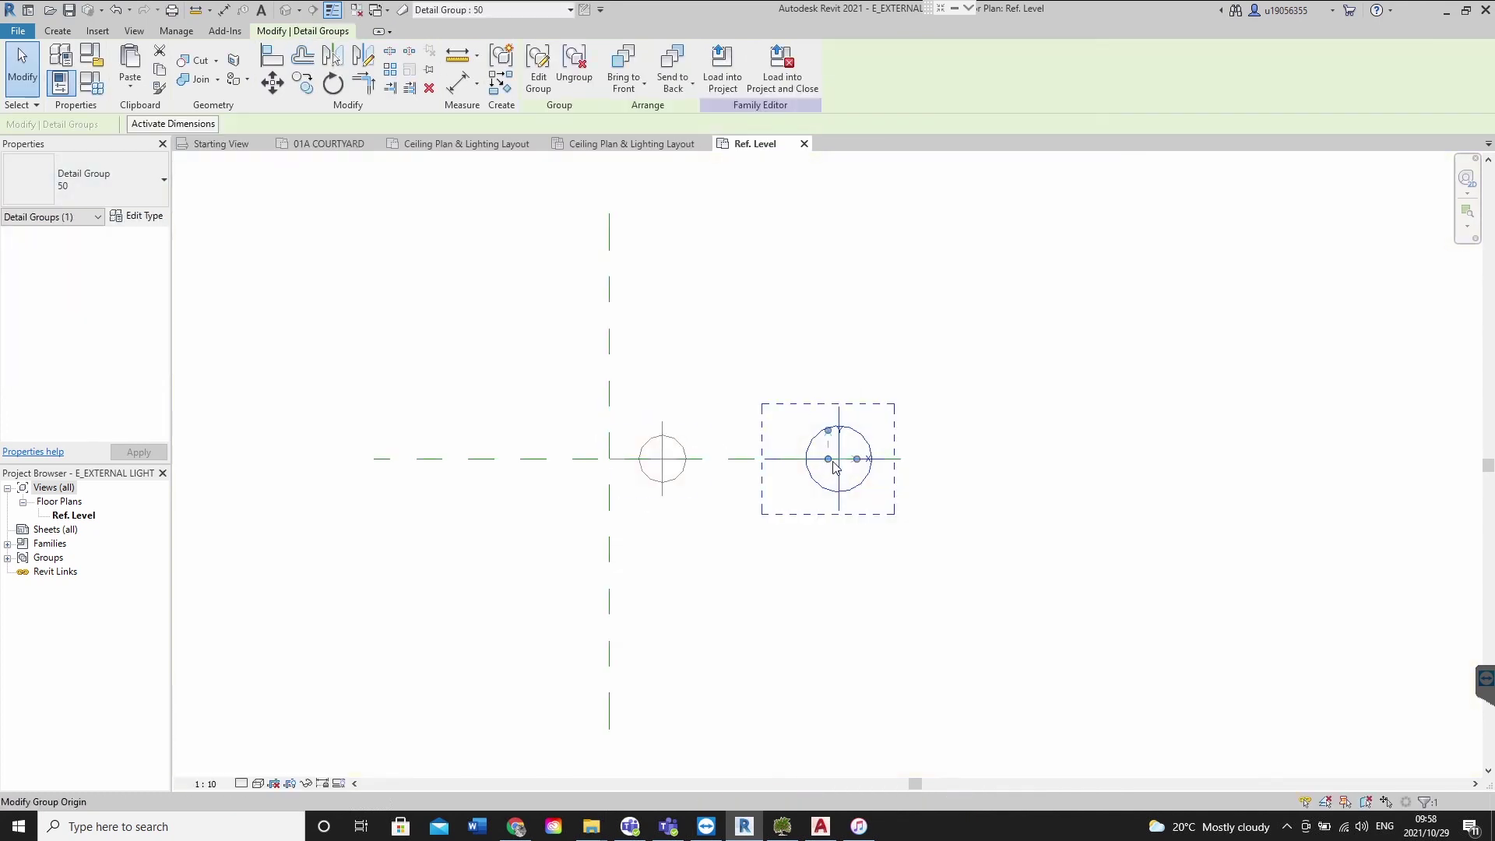
Edit detail group 100, associate the Visible property of all its lines with a family visibility parameter, and finish the group
drag(953, 564, 666, 461)
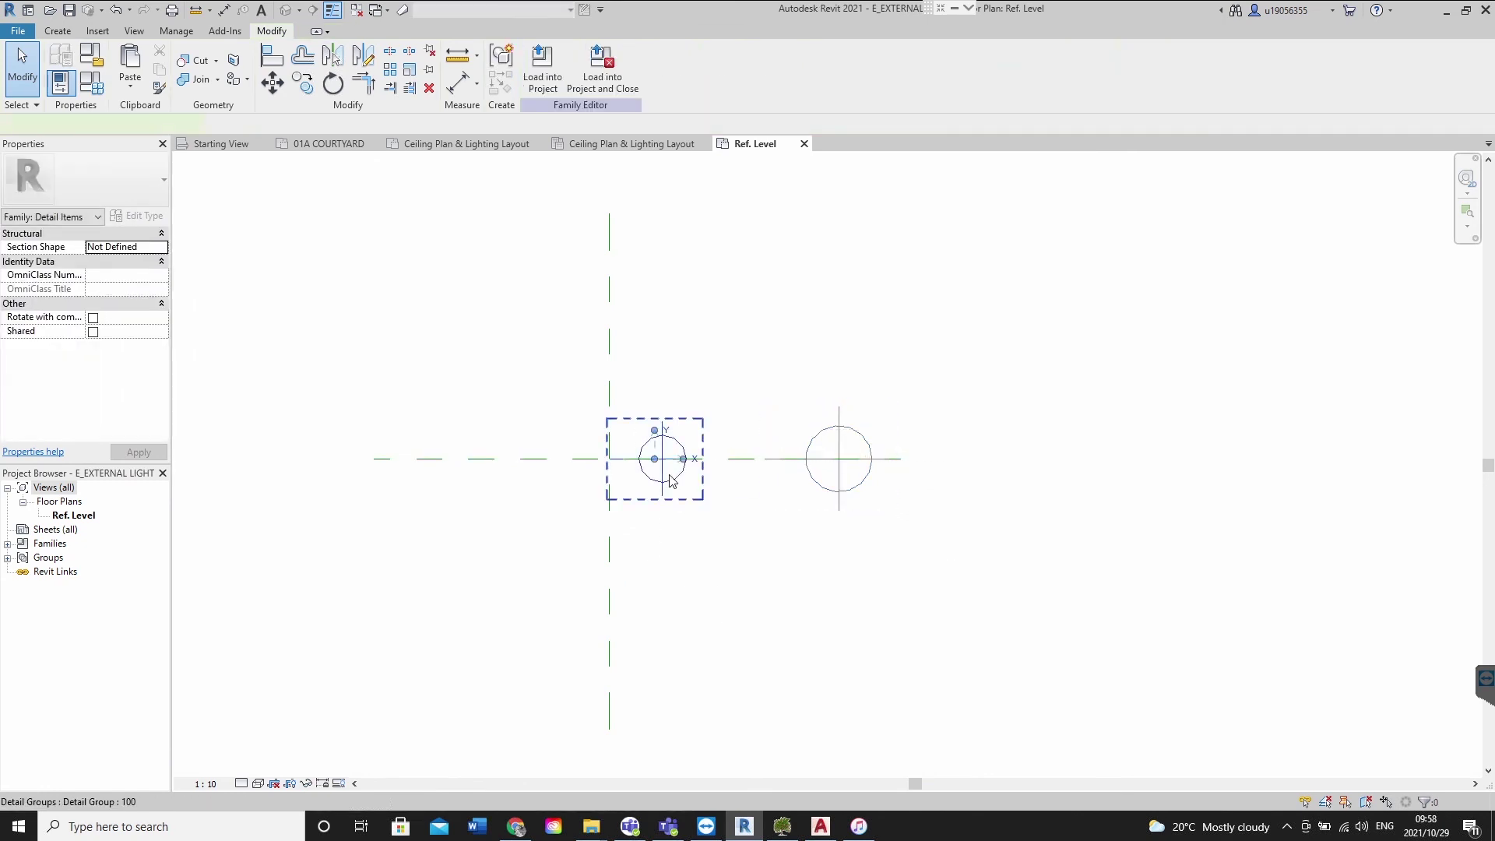
double_click(672, 481)
drag(517, 361, 760, 577)
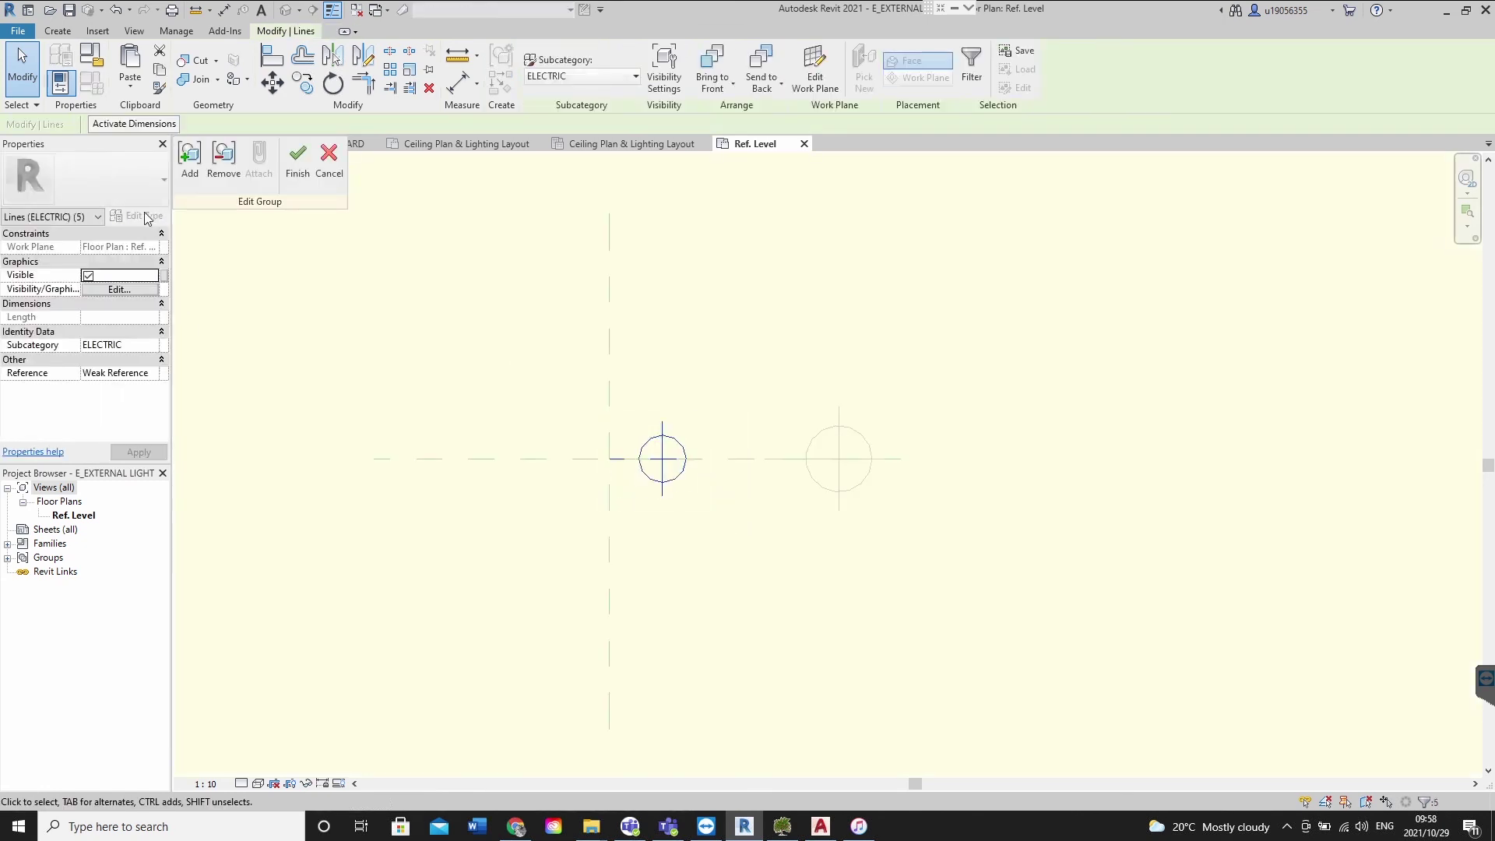
click(165, 276)
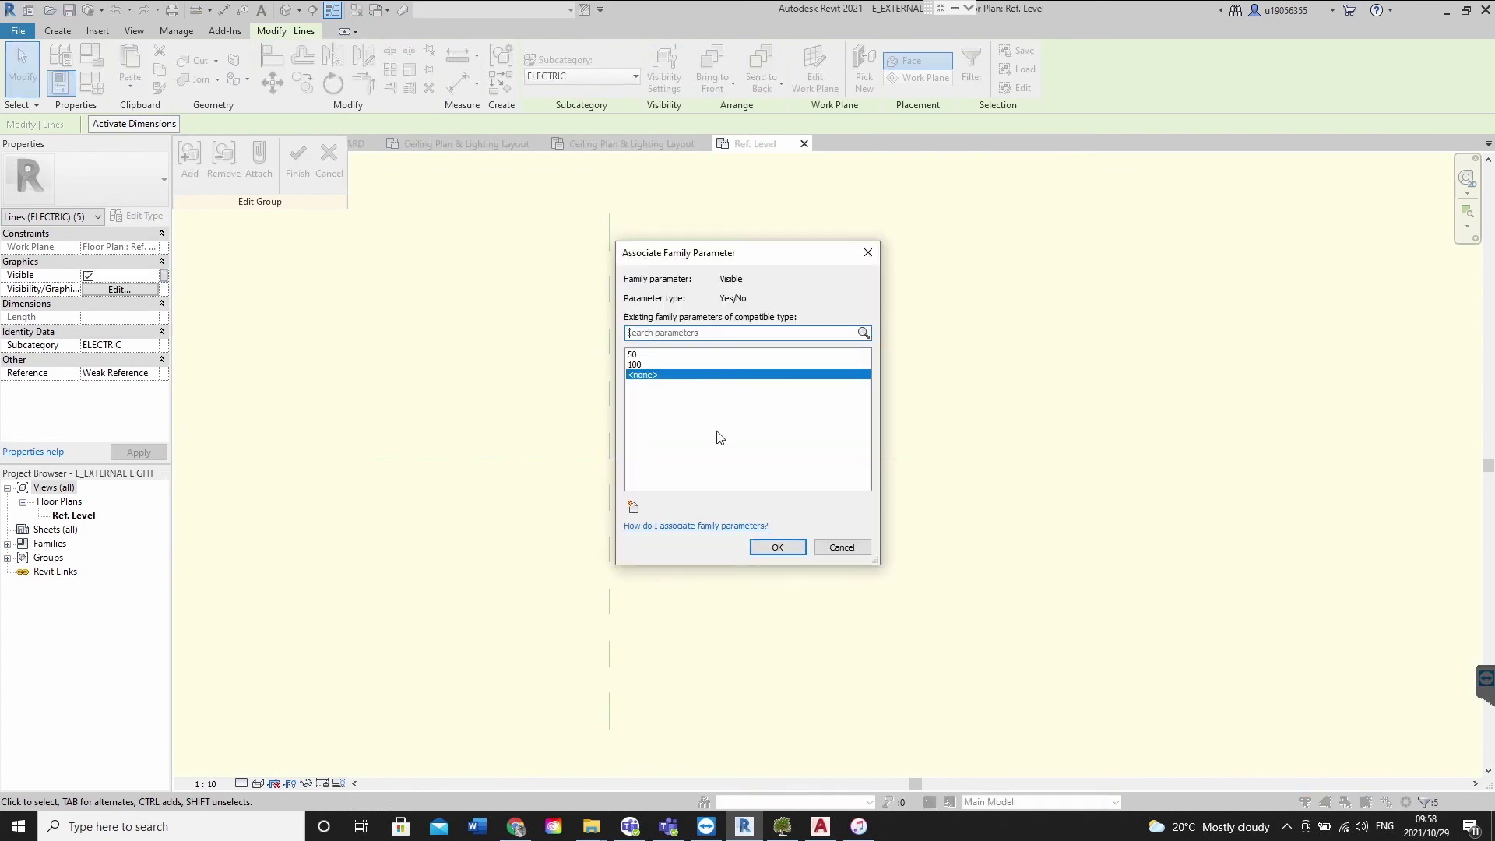
click(635, 355)
click(777, 547)
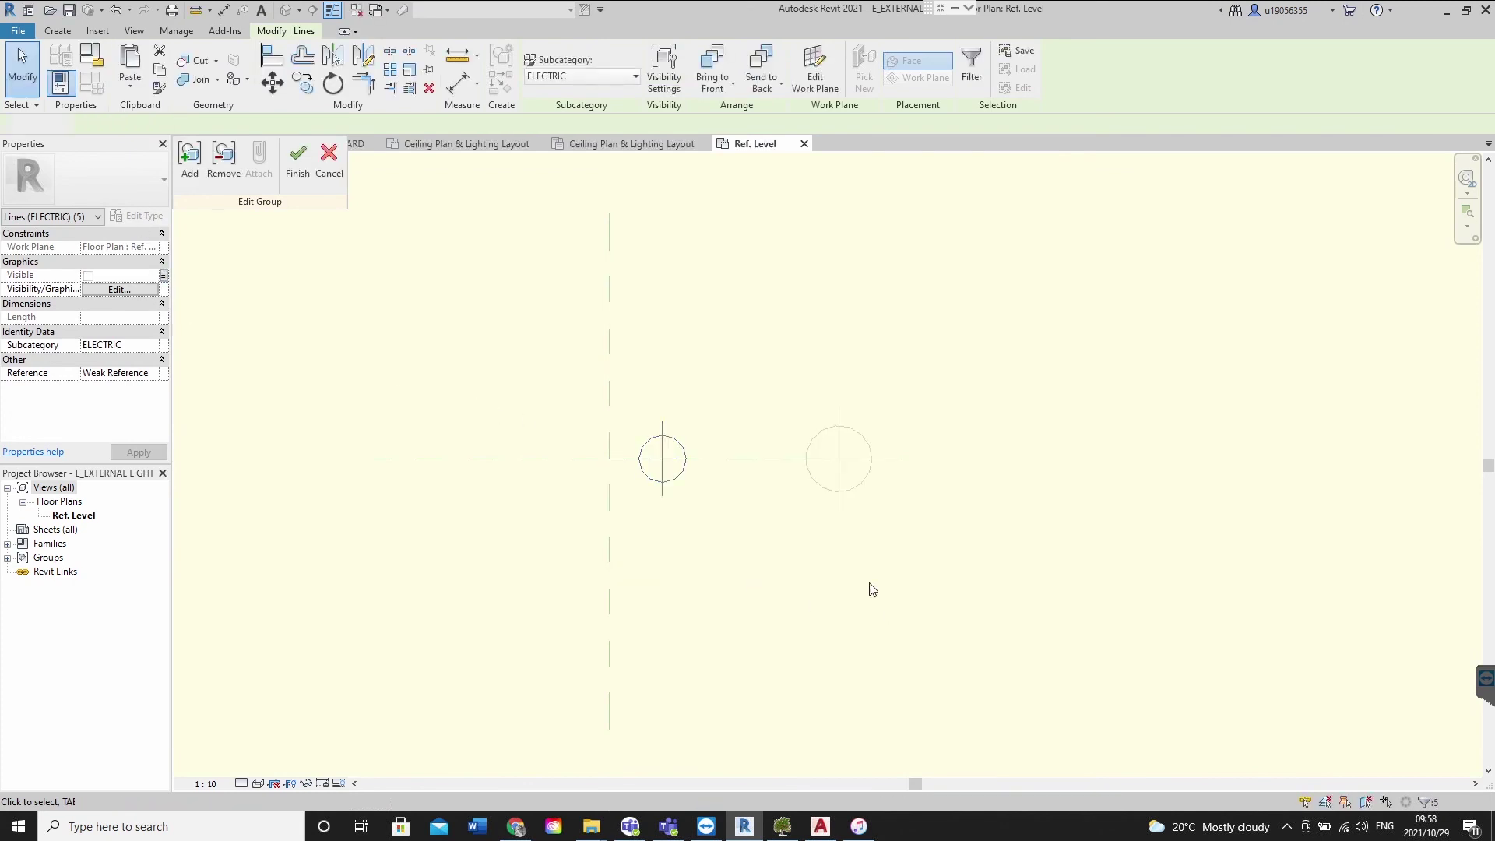
click(297, 159)
Move detail group 50 from the left end of its horizontal line to the intersection of the reference planes
click(802, 458)
click(273, 82)
click(765, 458)
click(609, 459)
key(Escape)
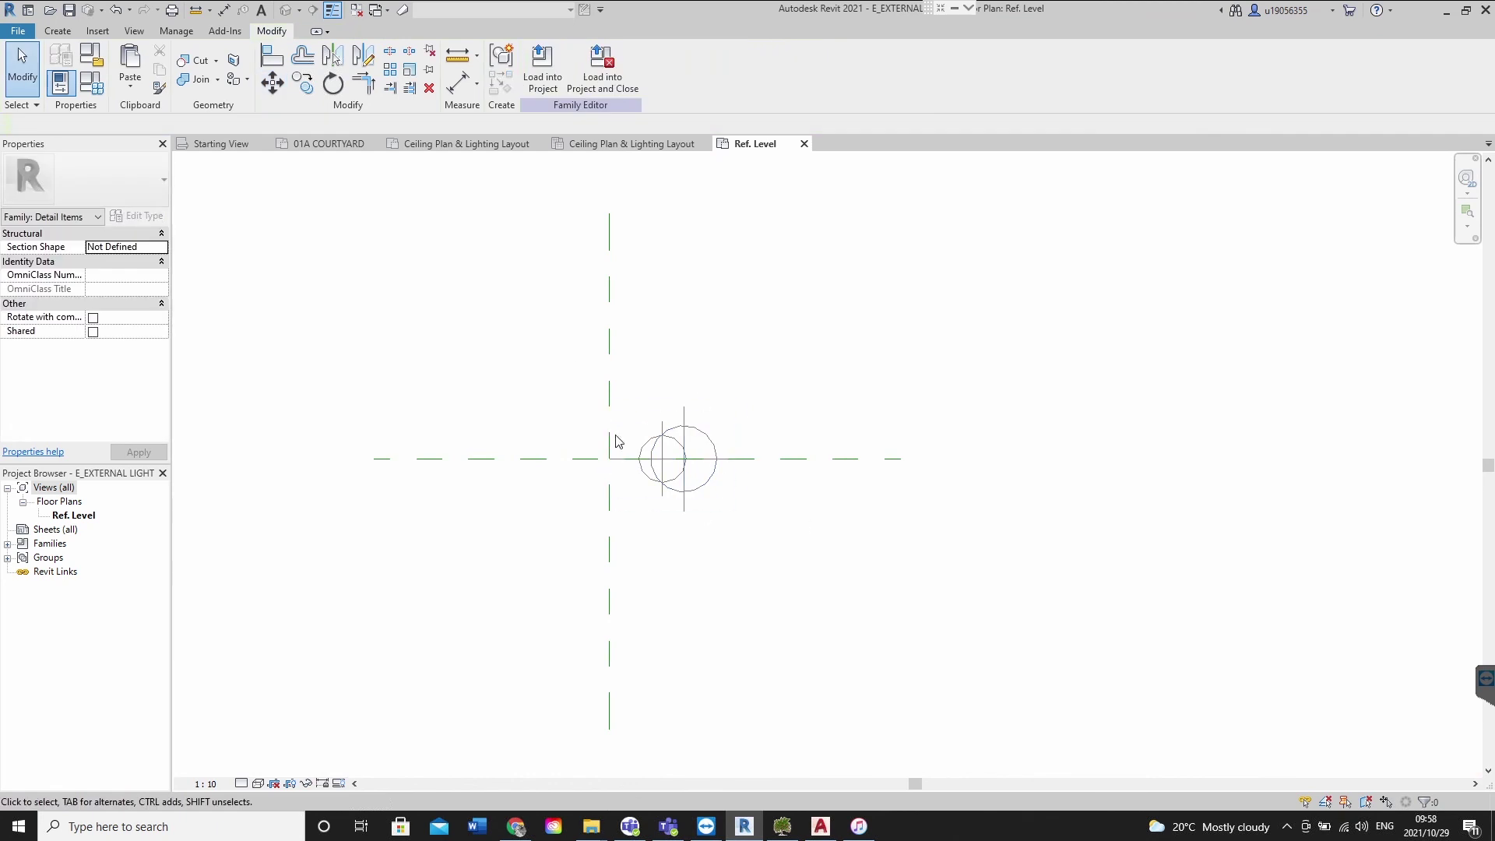
Load the E_EXTERNAL LIGHT family into the project and place an S_100 instance at the midpoint of the ramp's end edge
click(542, 70)
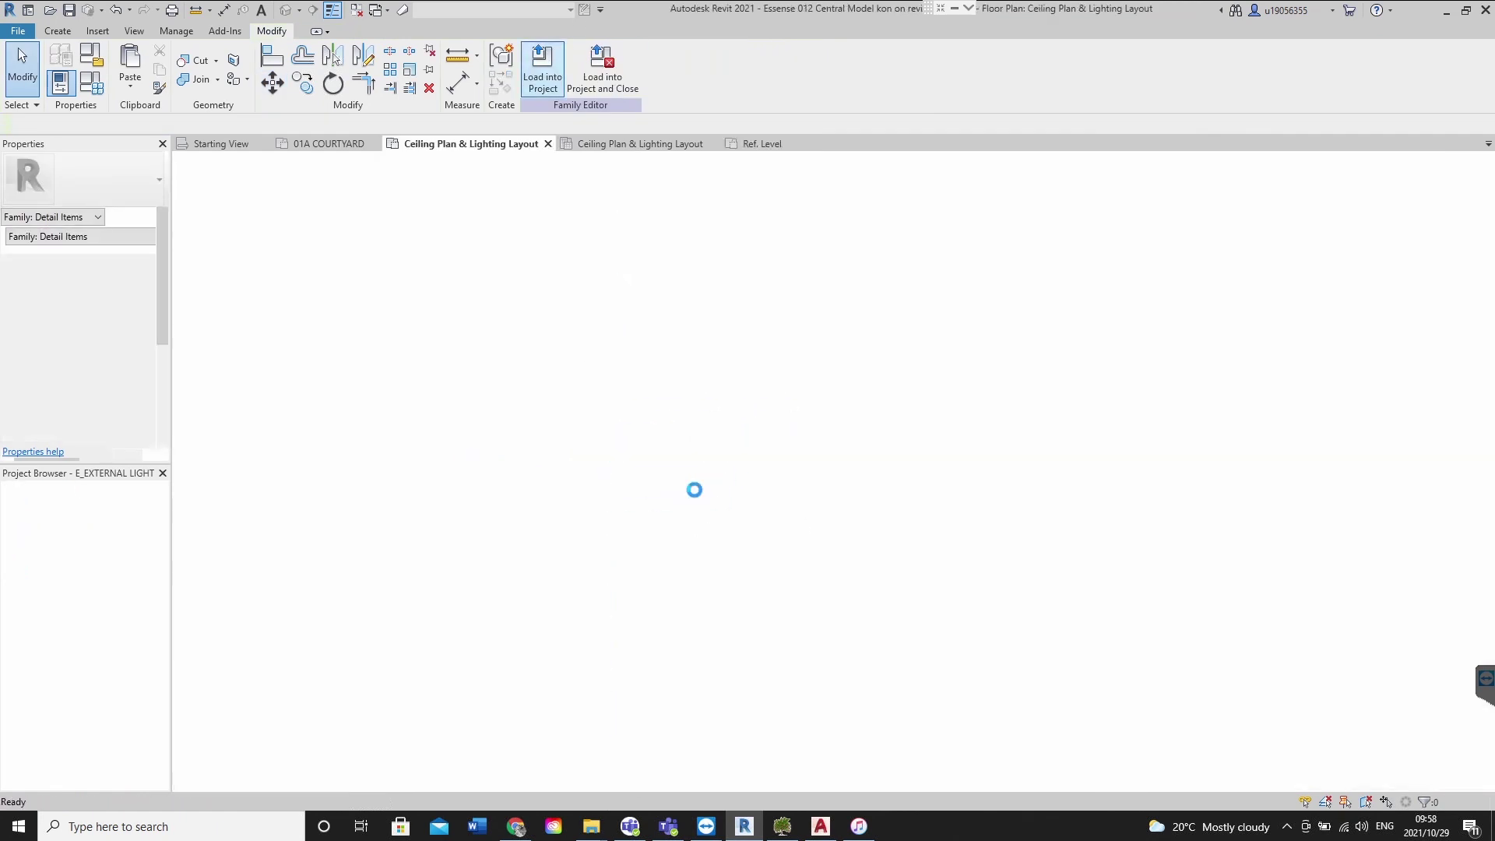
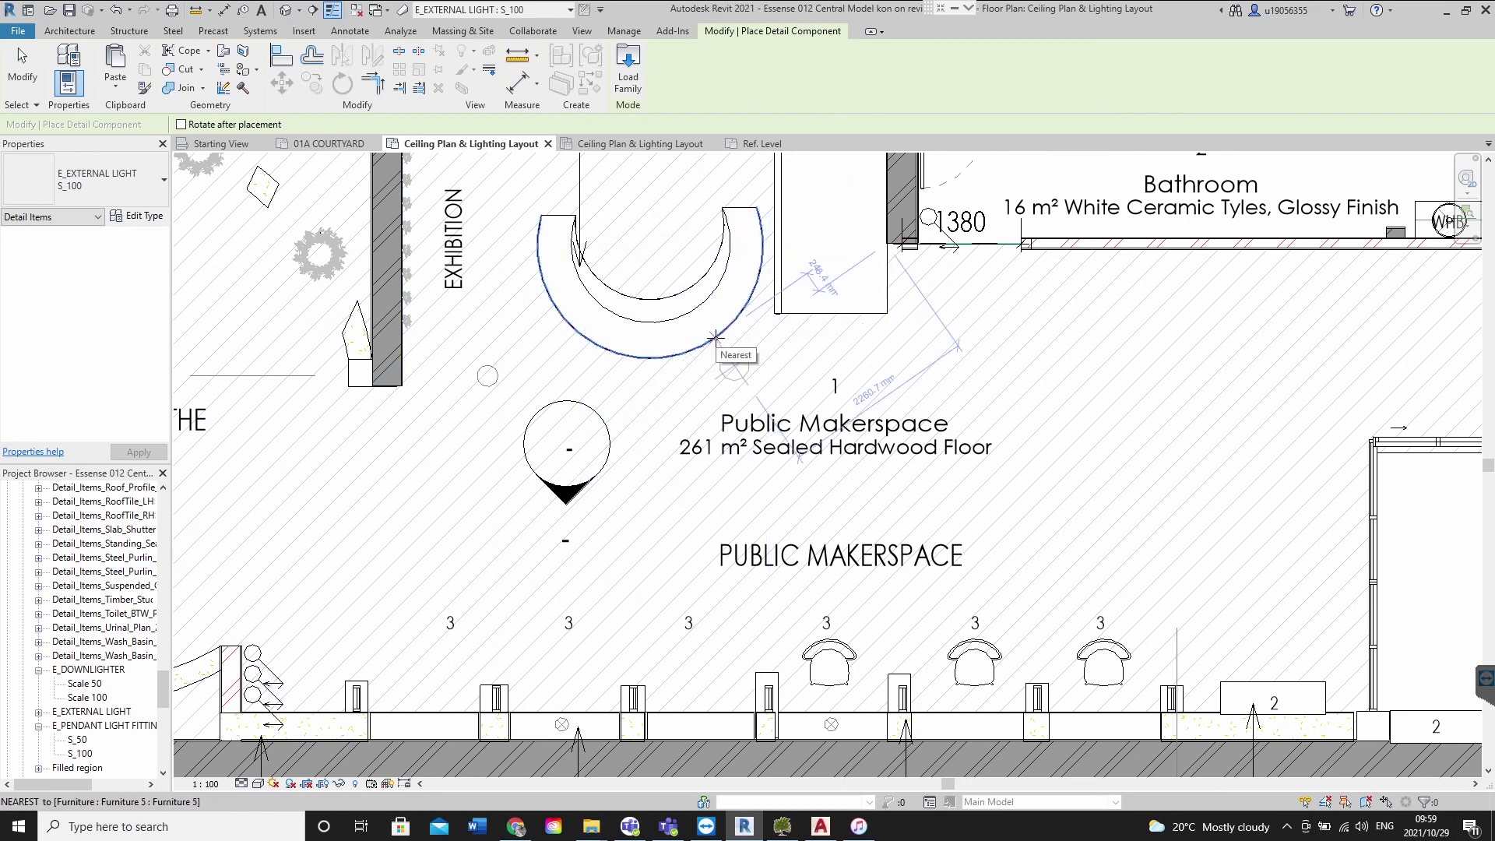
click(833, 312)
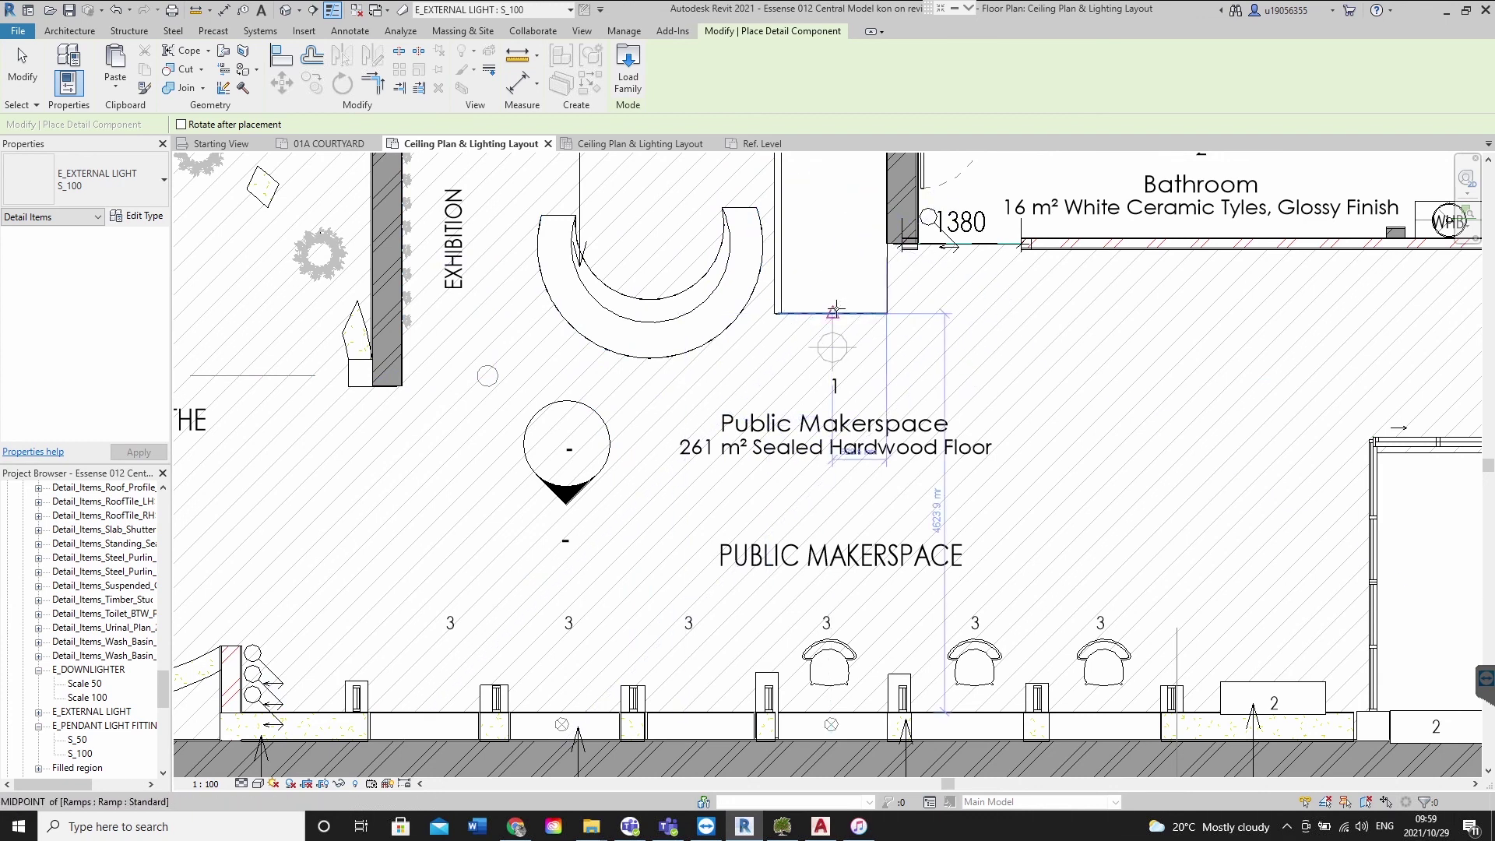
scroll(1006, 403, down, 4)
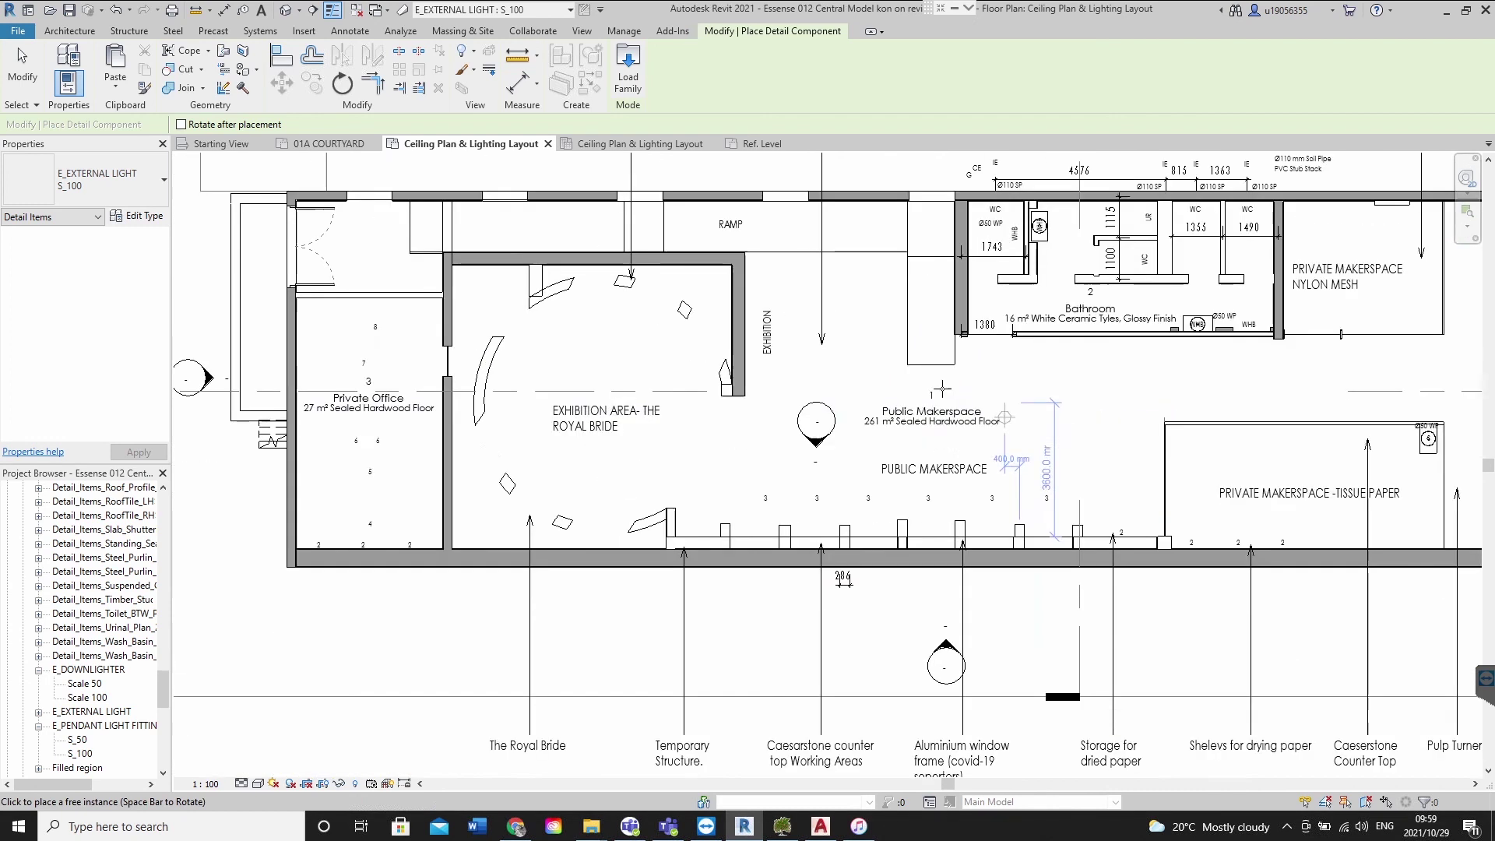
scroll(929, 365, up, 3)
key(Escape)
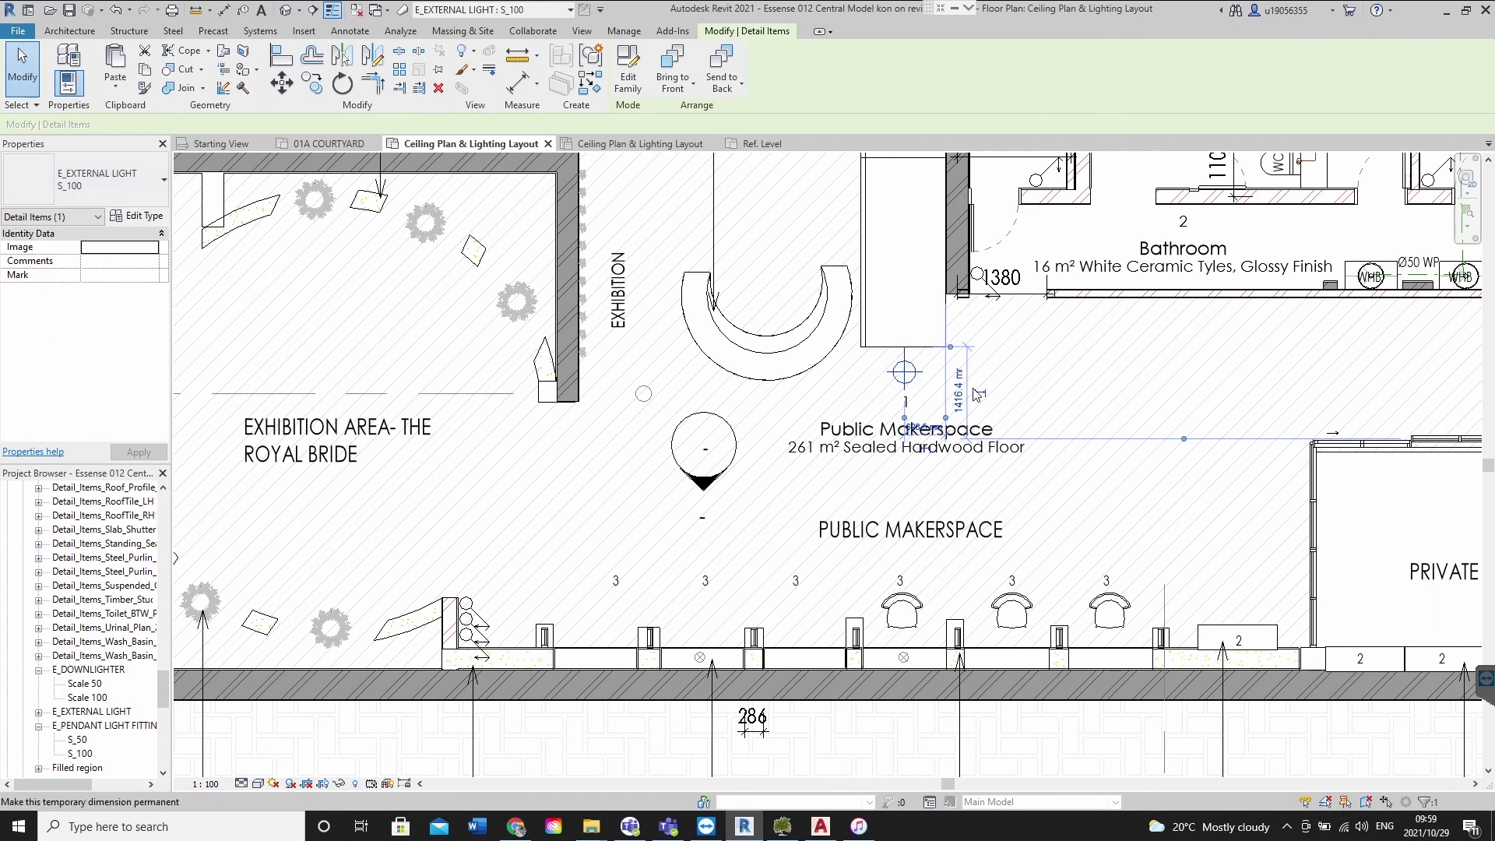
key(Escape)
Examine the placed external light symbol's size and line thickness against nearby plan elements, including the pull switch beside the bathroom
click(913, 380)
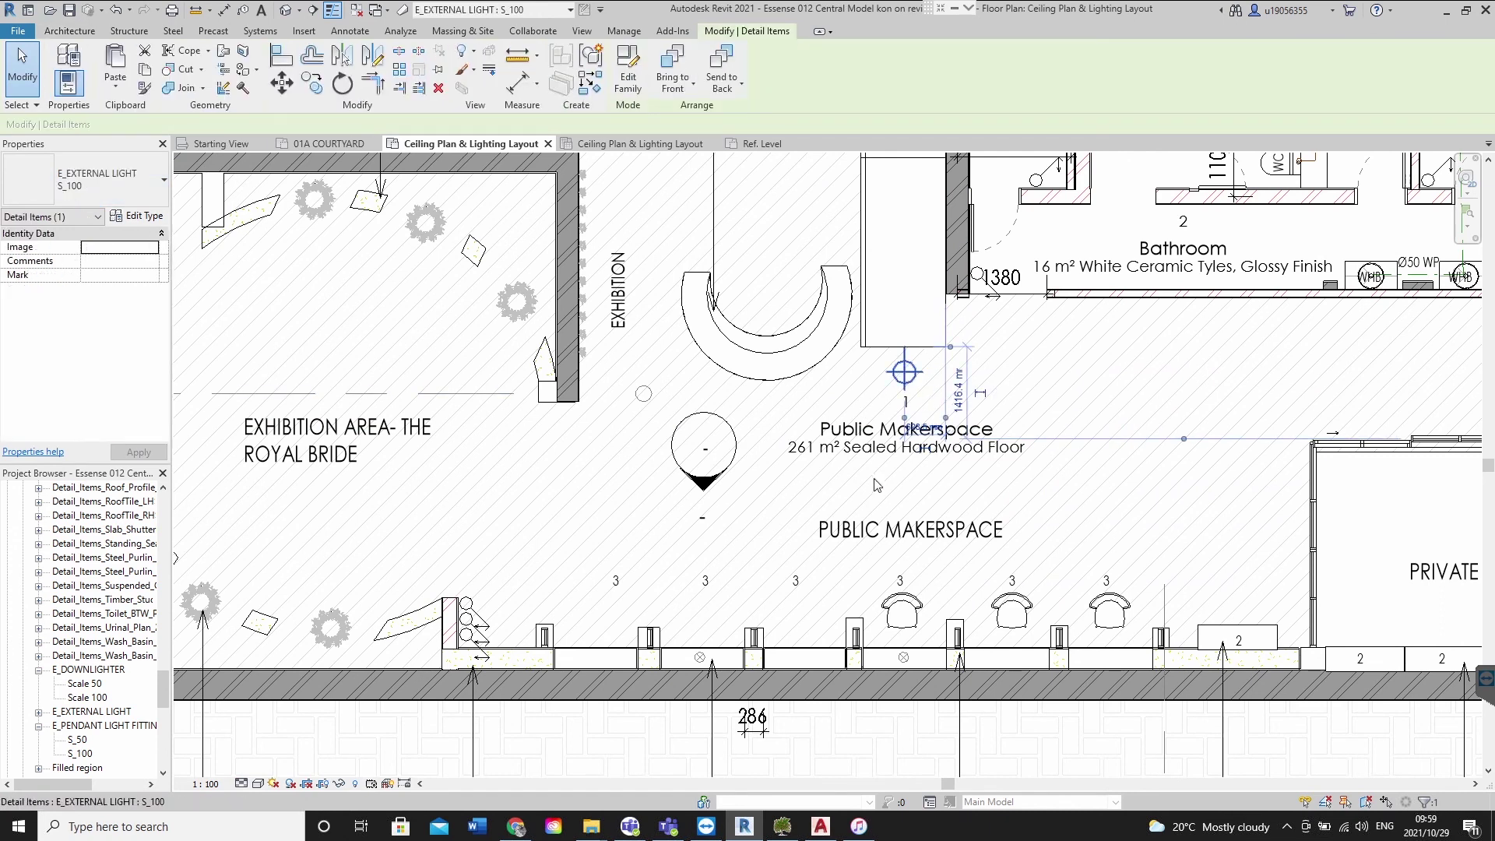
scroll(823, 446, down, 5)
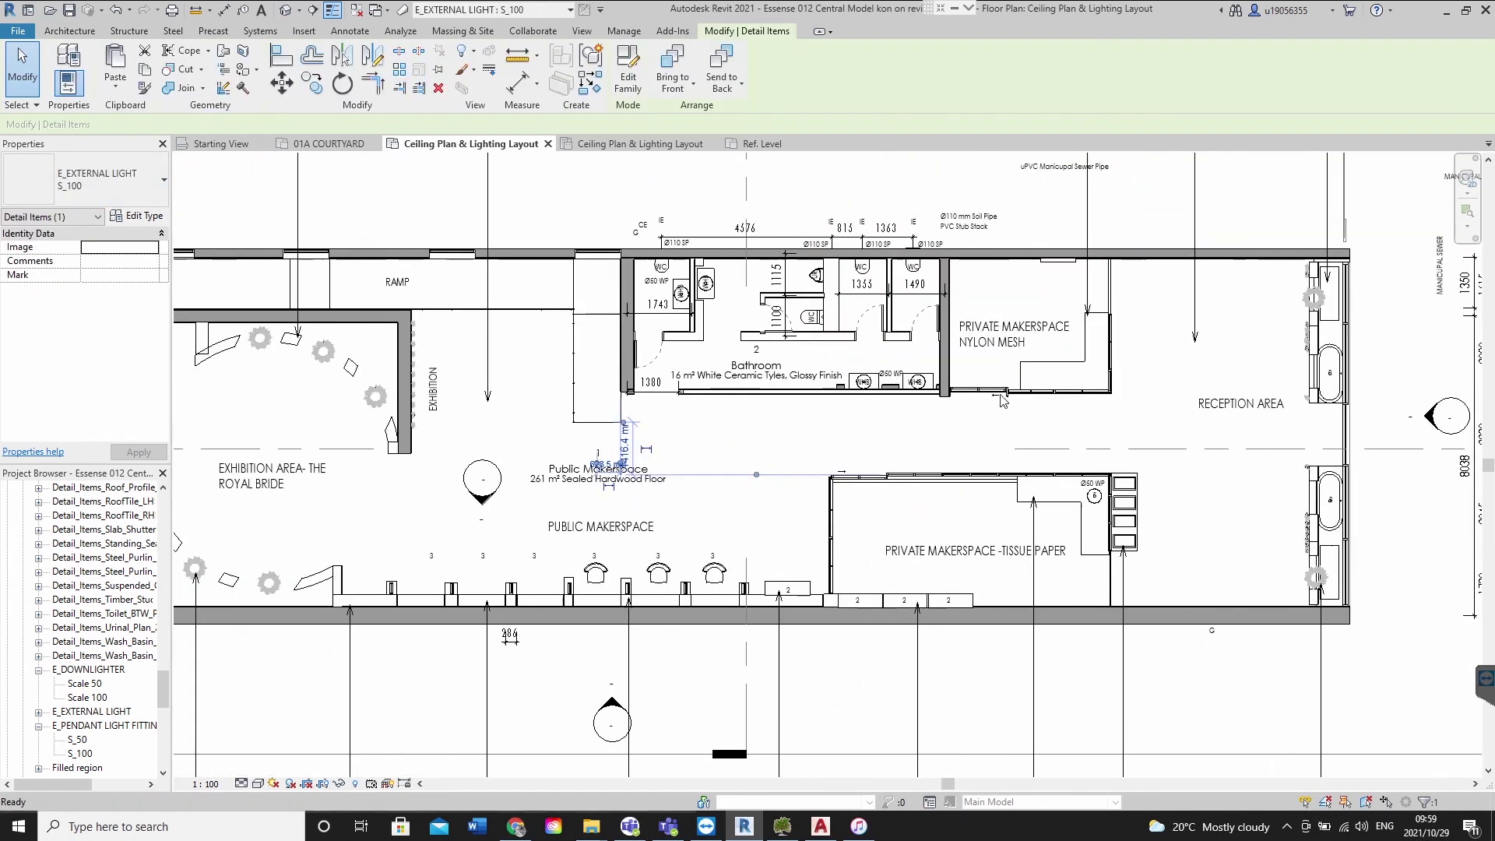
key(Escape)
scroll(512, 419, up, 4)
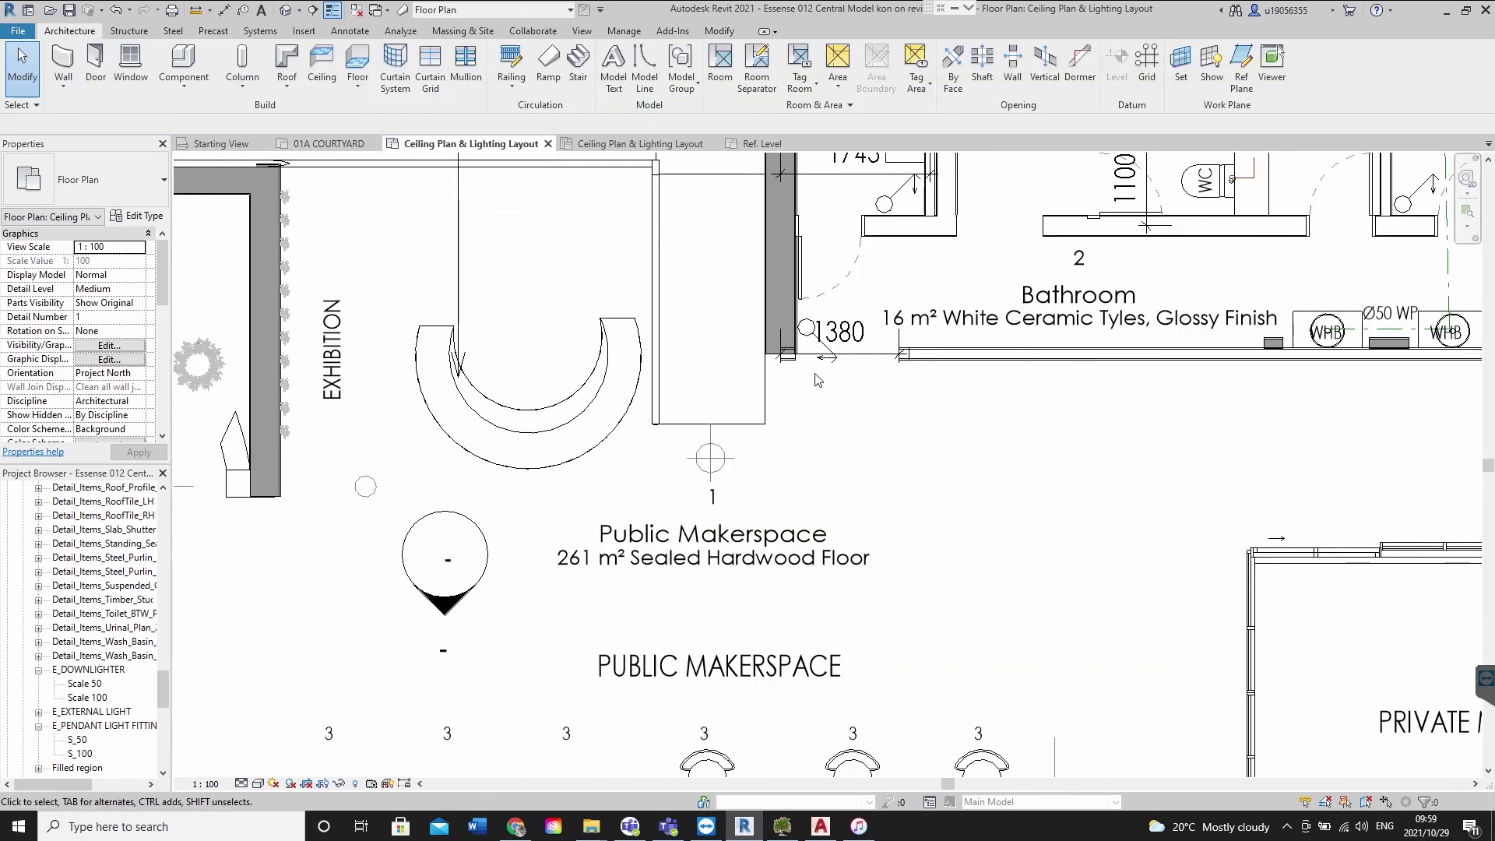
scroll(712, 444, down, 3)
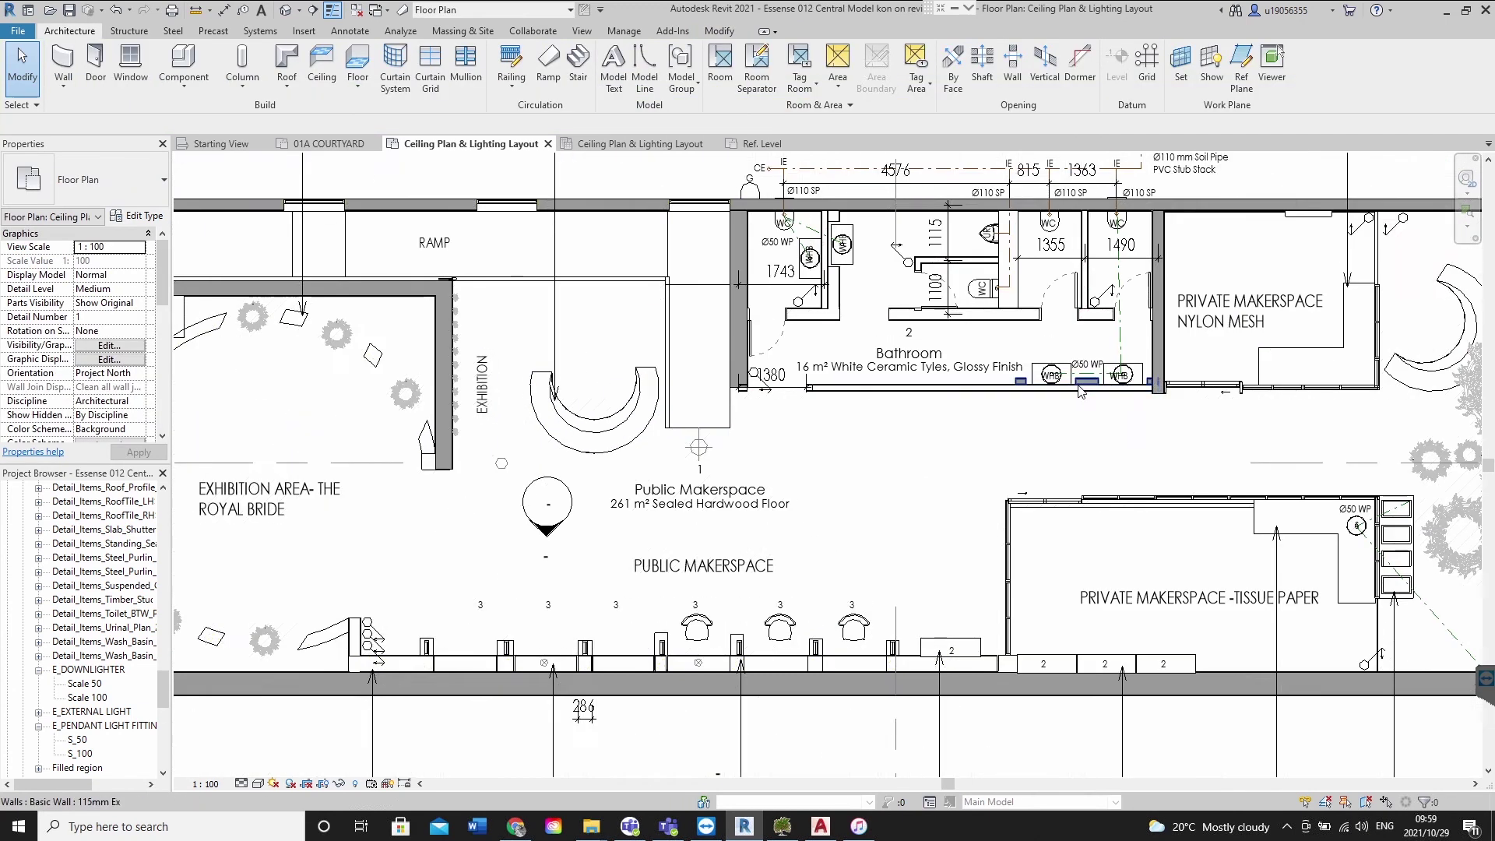
scroll(754, 374, up, 4)
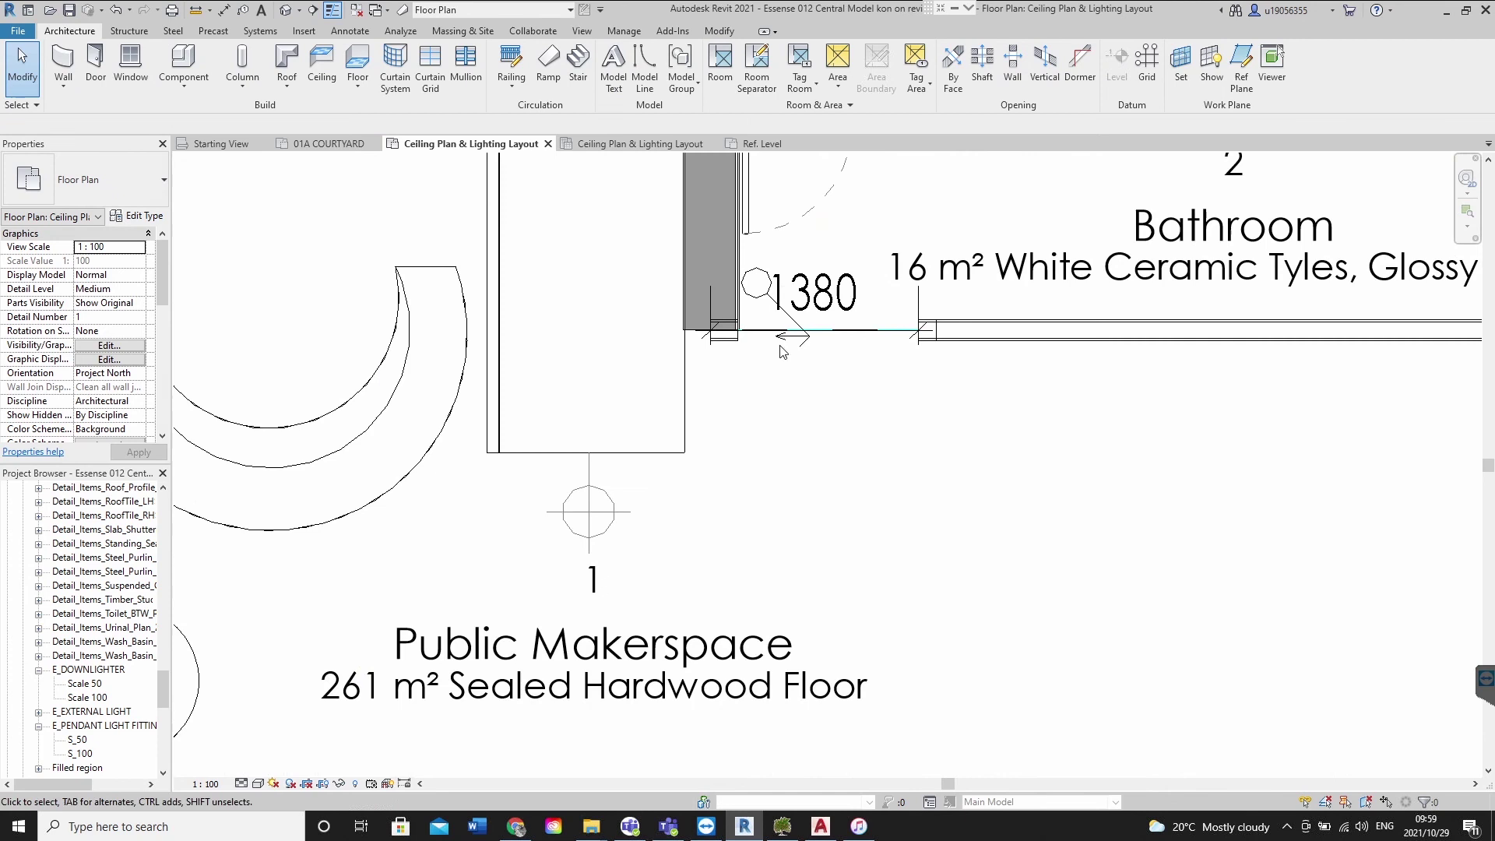
click(757, 300)
scroll(757, 299, down, 3)
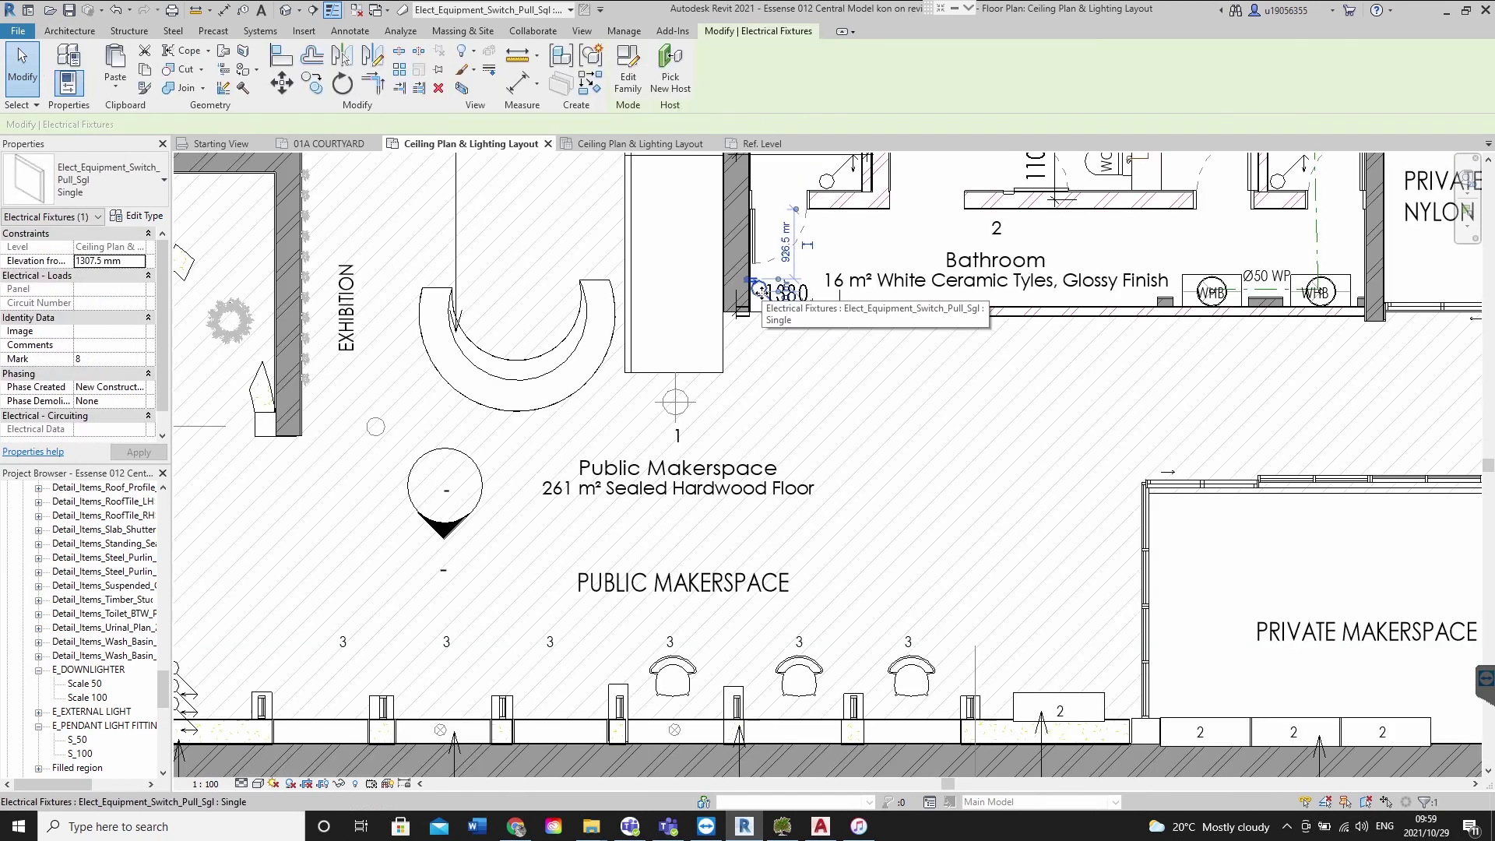
key(Escape)
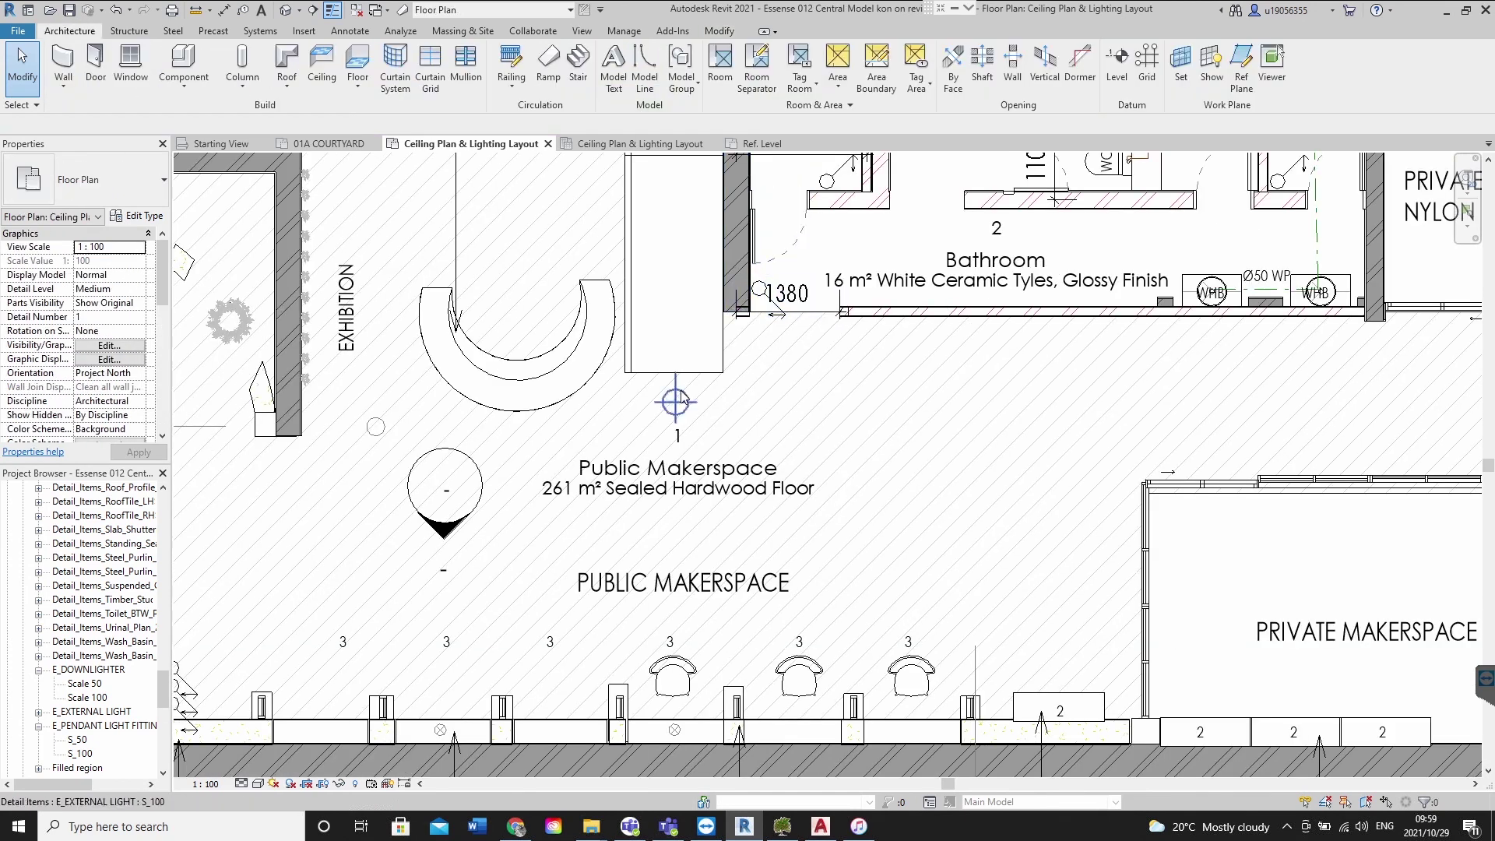
middle_drag(794, 575, 874, 441)
scroll(839, 317, down, 1)
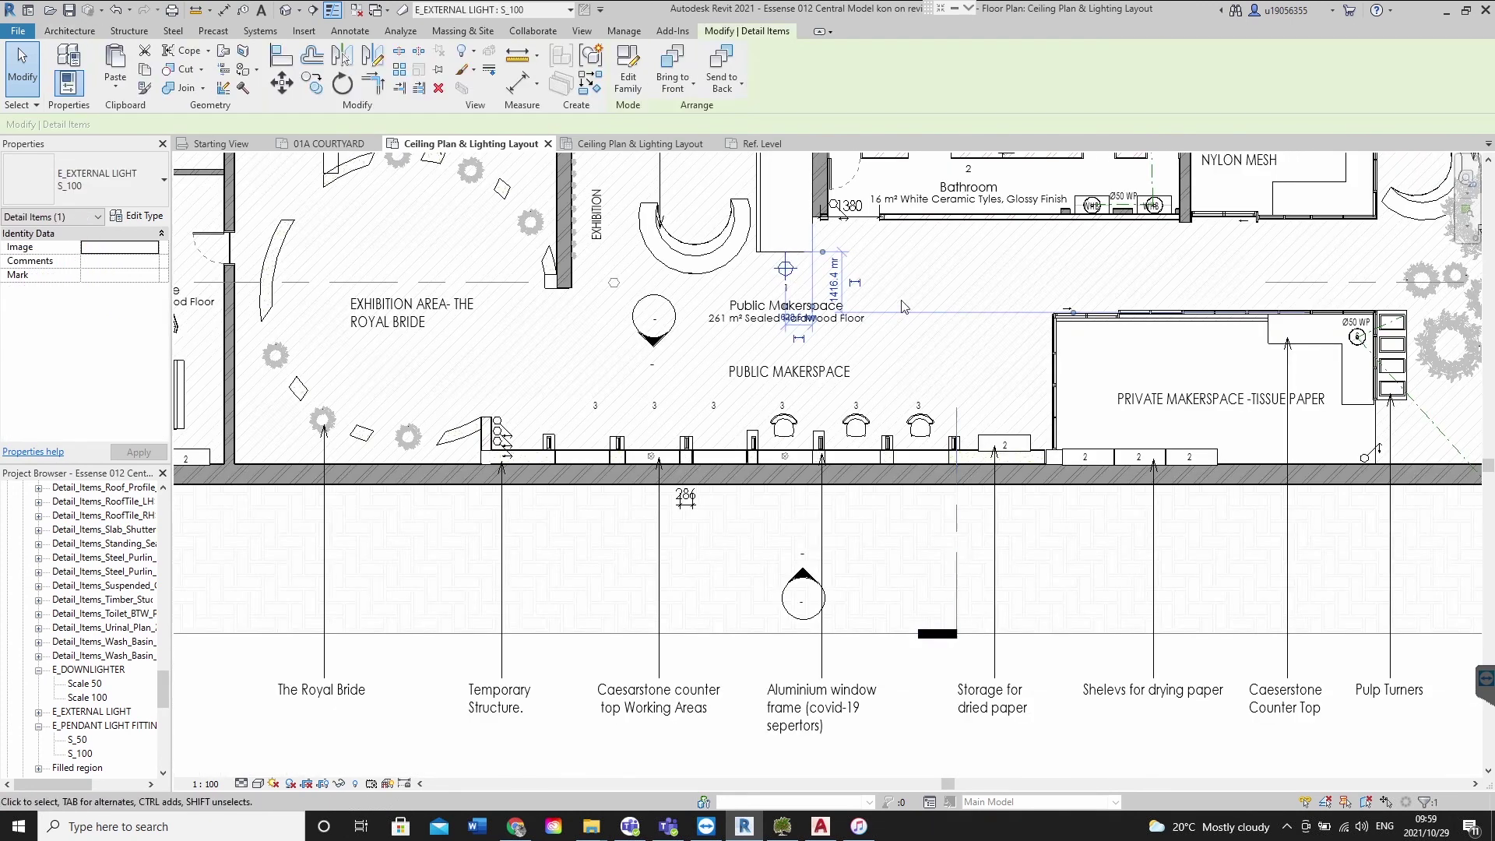
scroll(839, 317, down, 2)
scroll(710, 415, up, 5)
scroll(740, 416, up, 2)
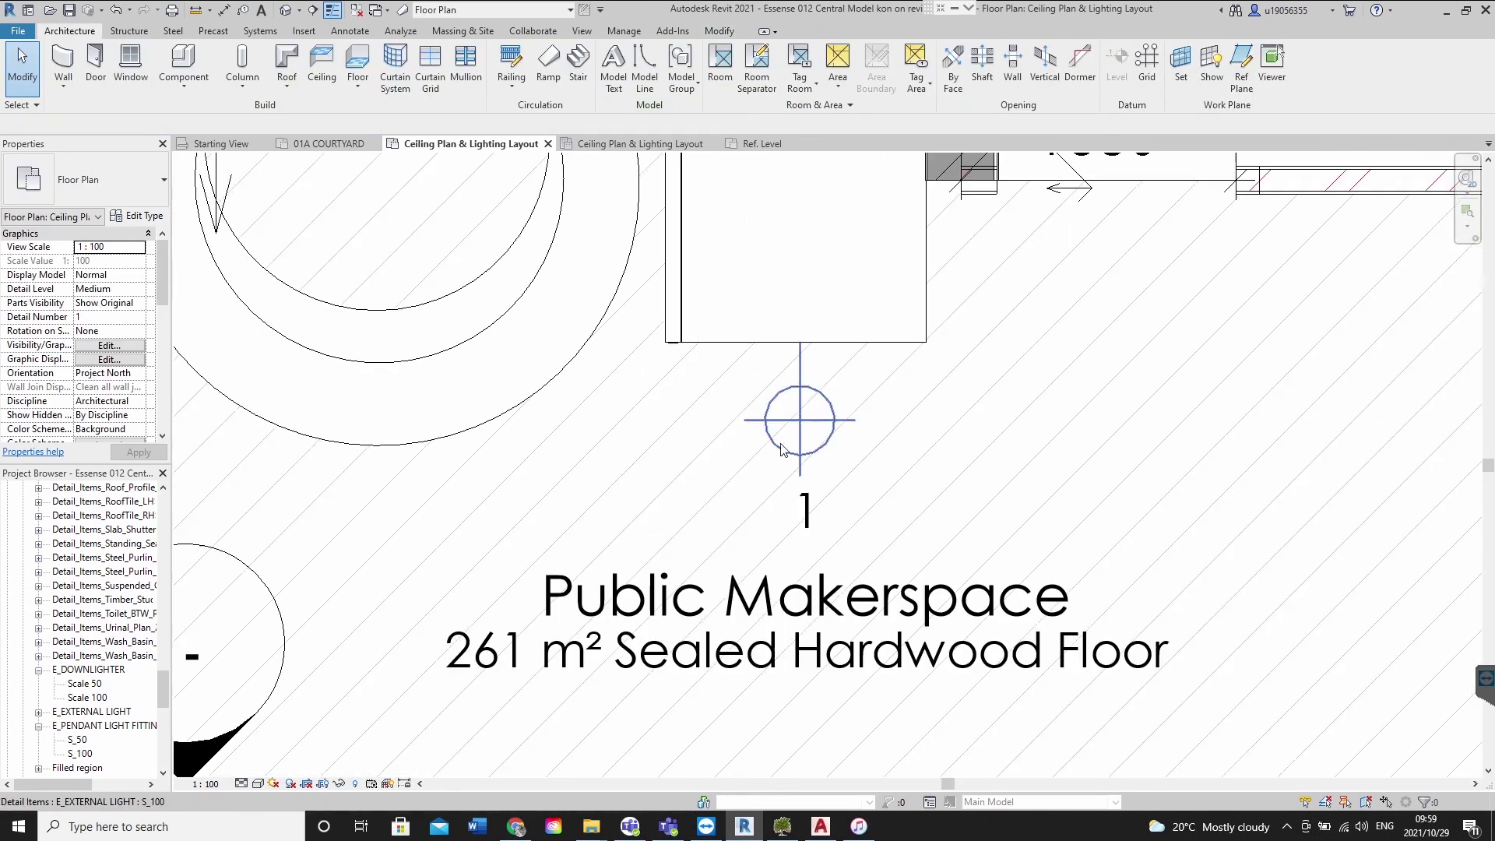
scroll(888, 389, up, 1)
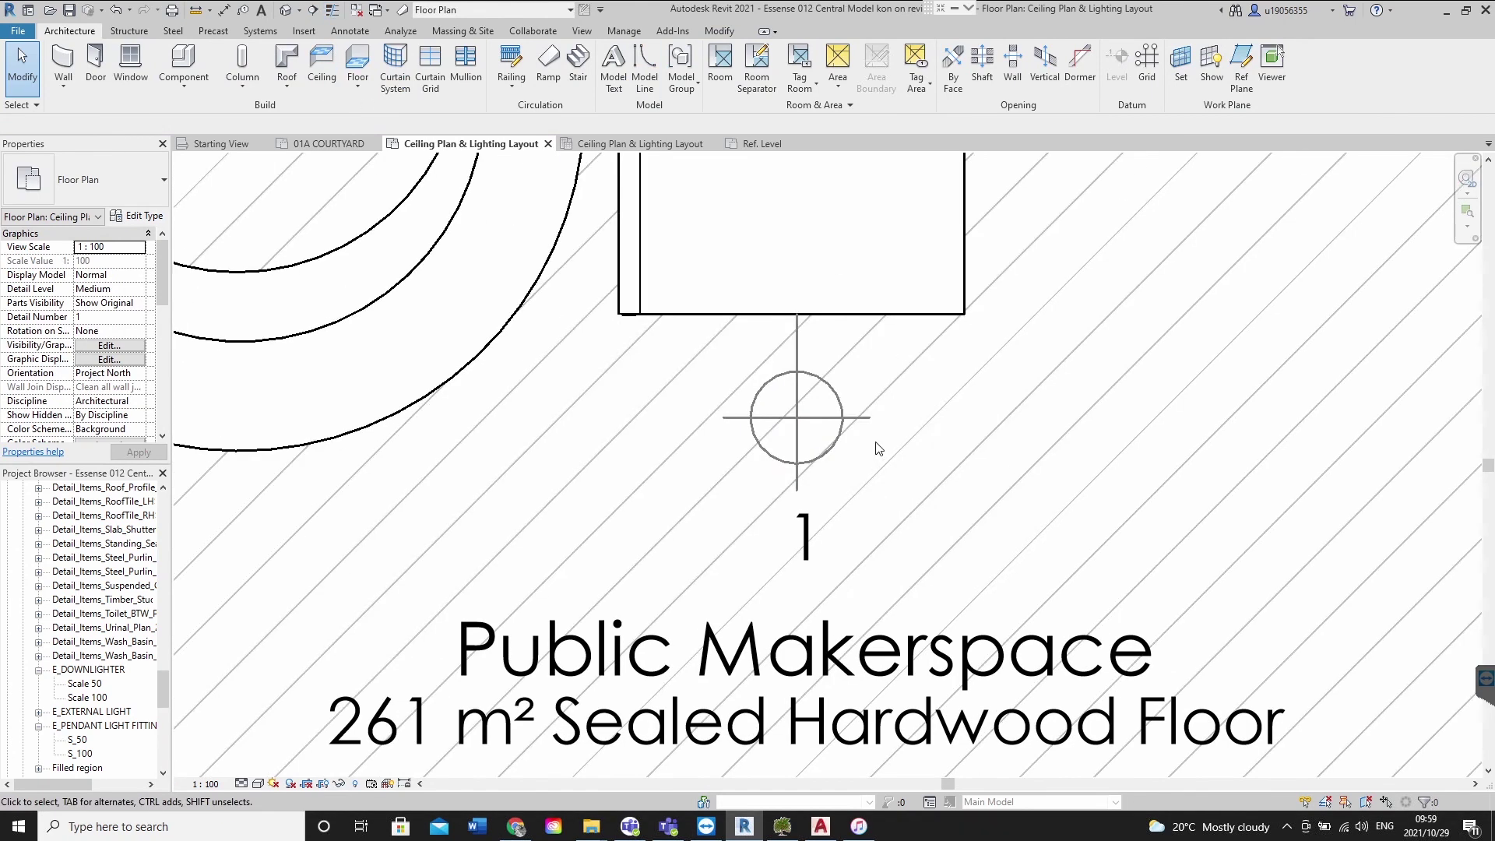
In Object Styles, set the projection line weight of the ELECTRIC subcategory under Detail Items to 4 and apply it
scroll(888, 432, down, 2)
key(v)
key(g)
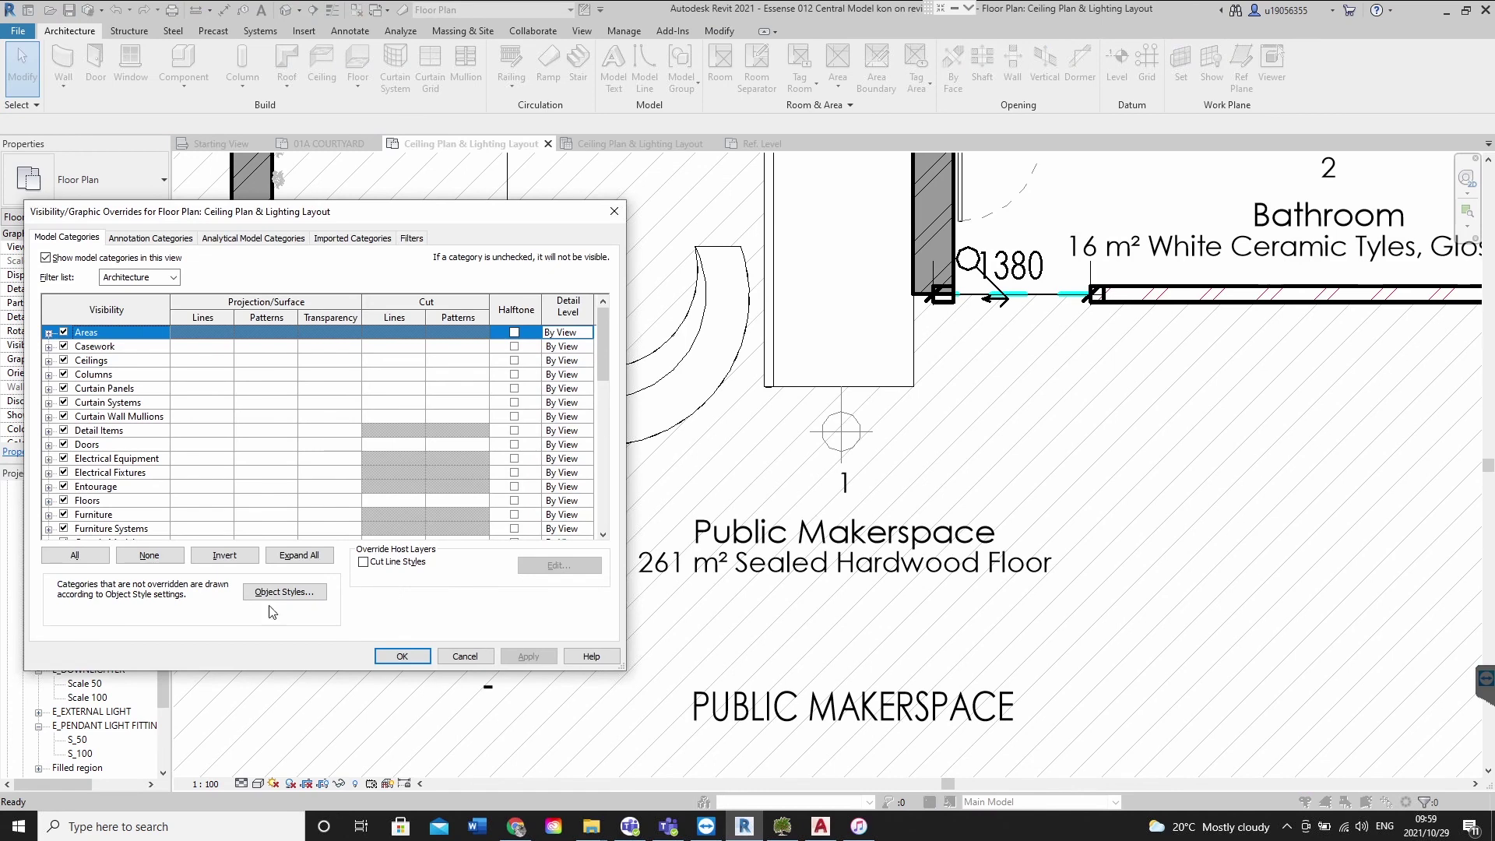
click(282, 592)
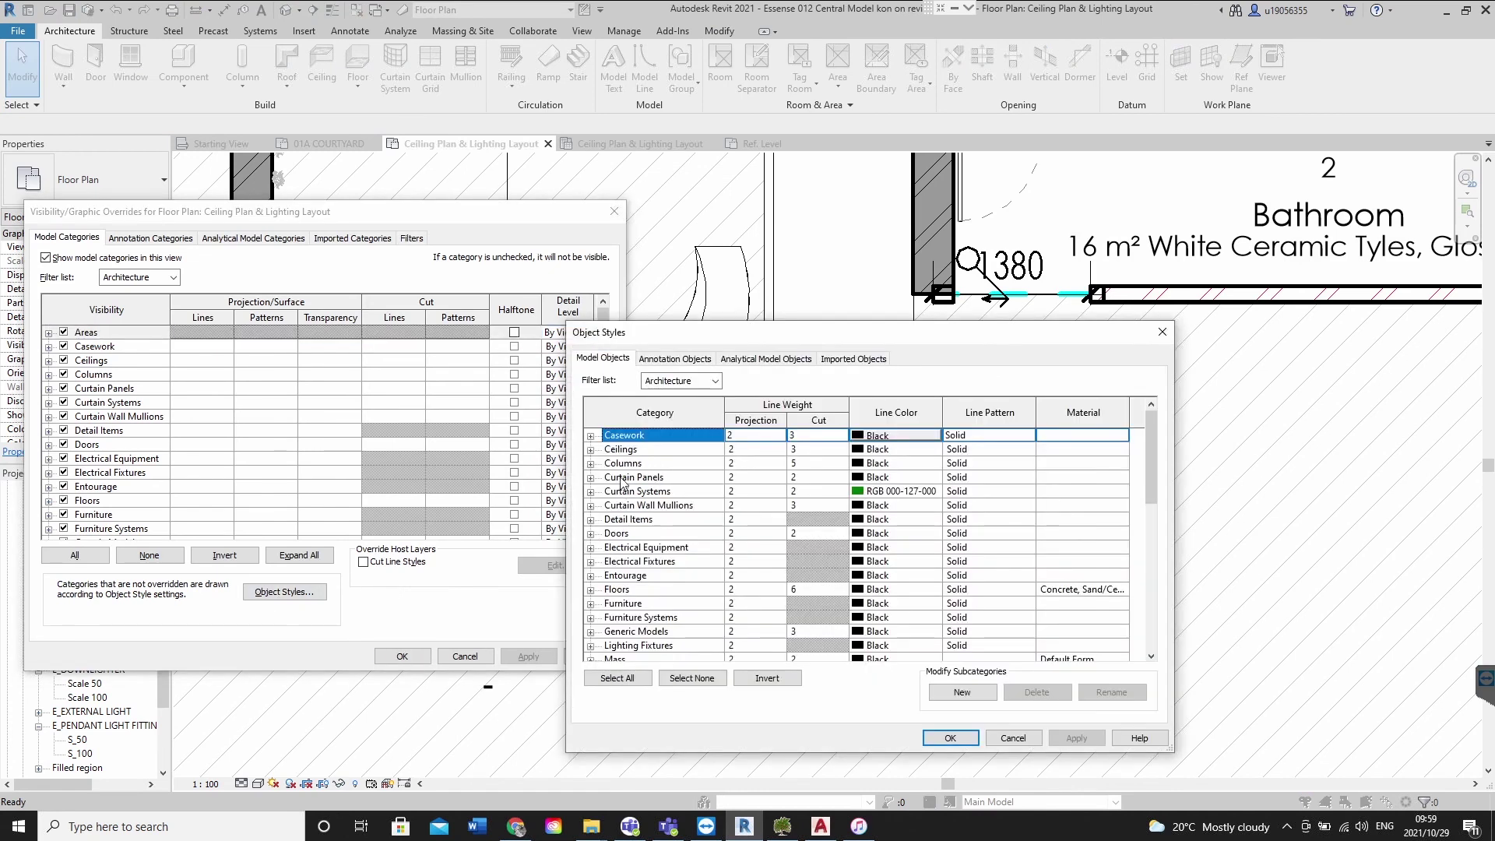
click(627, 519)
click(591, 520)
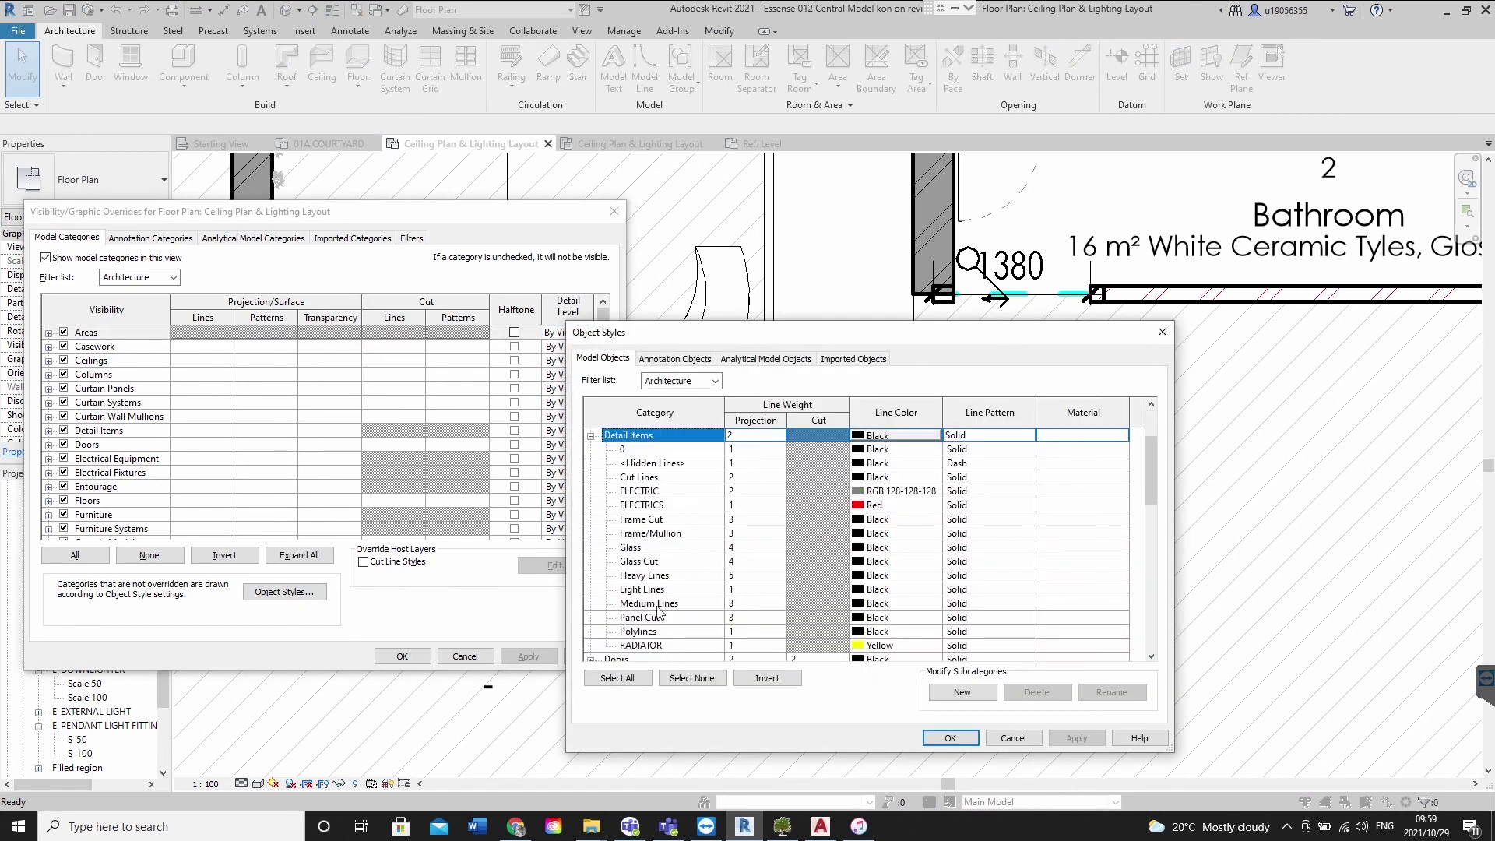
click(666, 493)
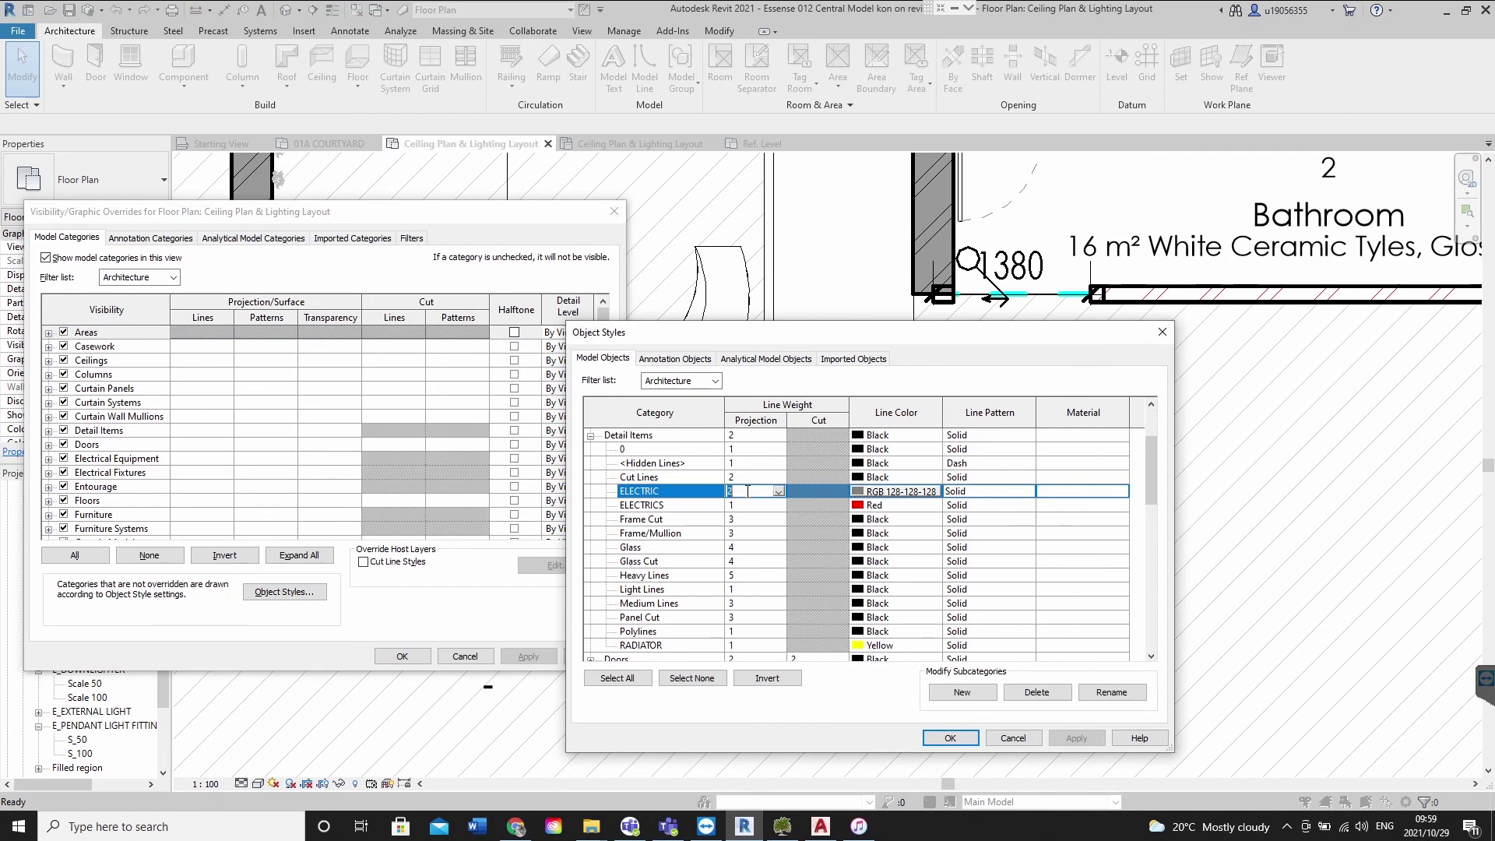
text(4)
click(1076, 737)
click(950, 737)
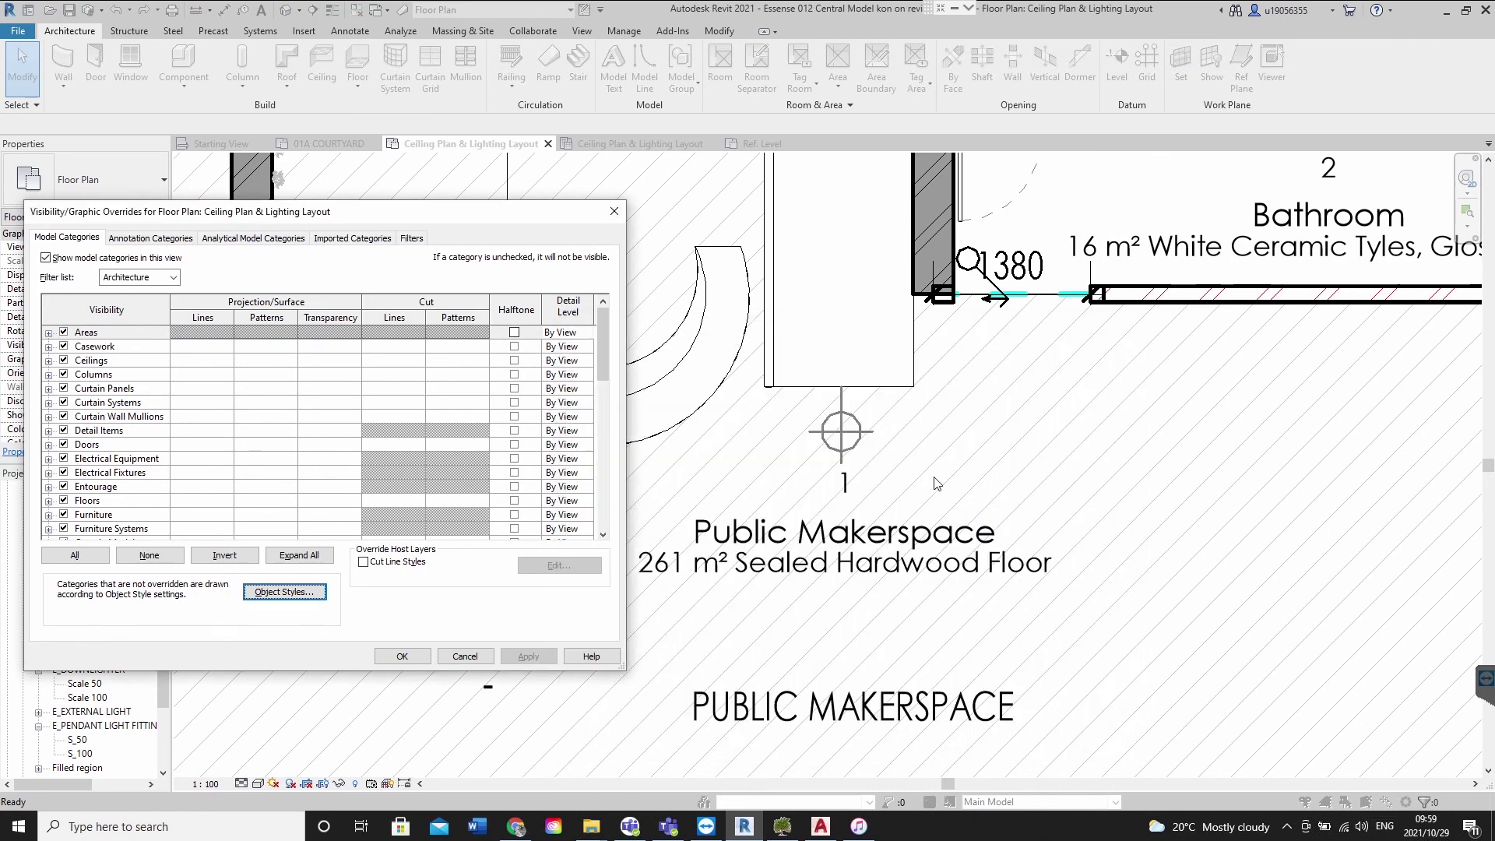
click(401, 657)
scroll(762, 273, down, 4)
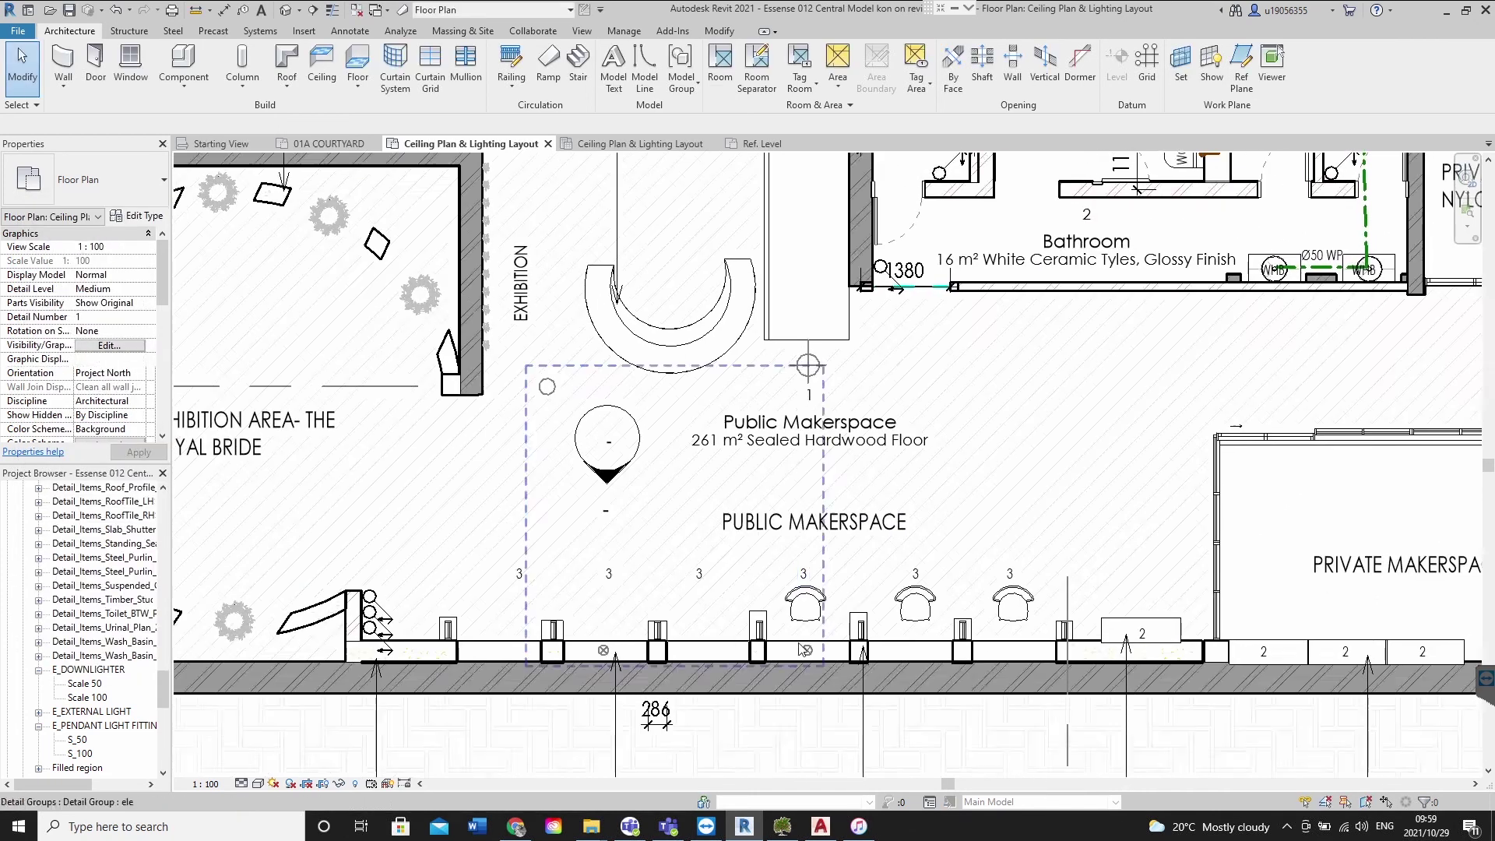
scroll(847, 685, up, 3)
scroll(910, 732, down, 2)
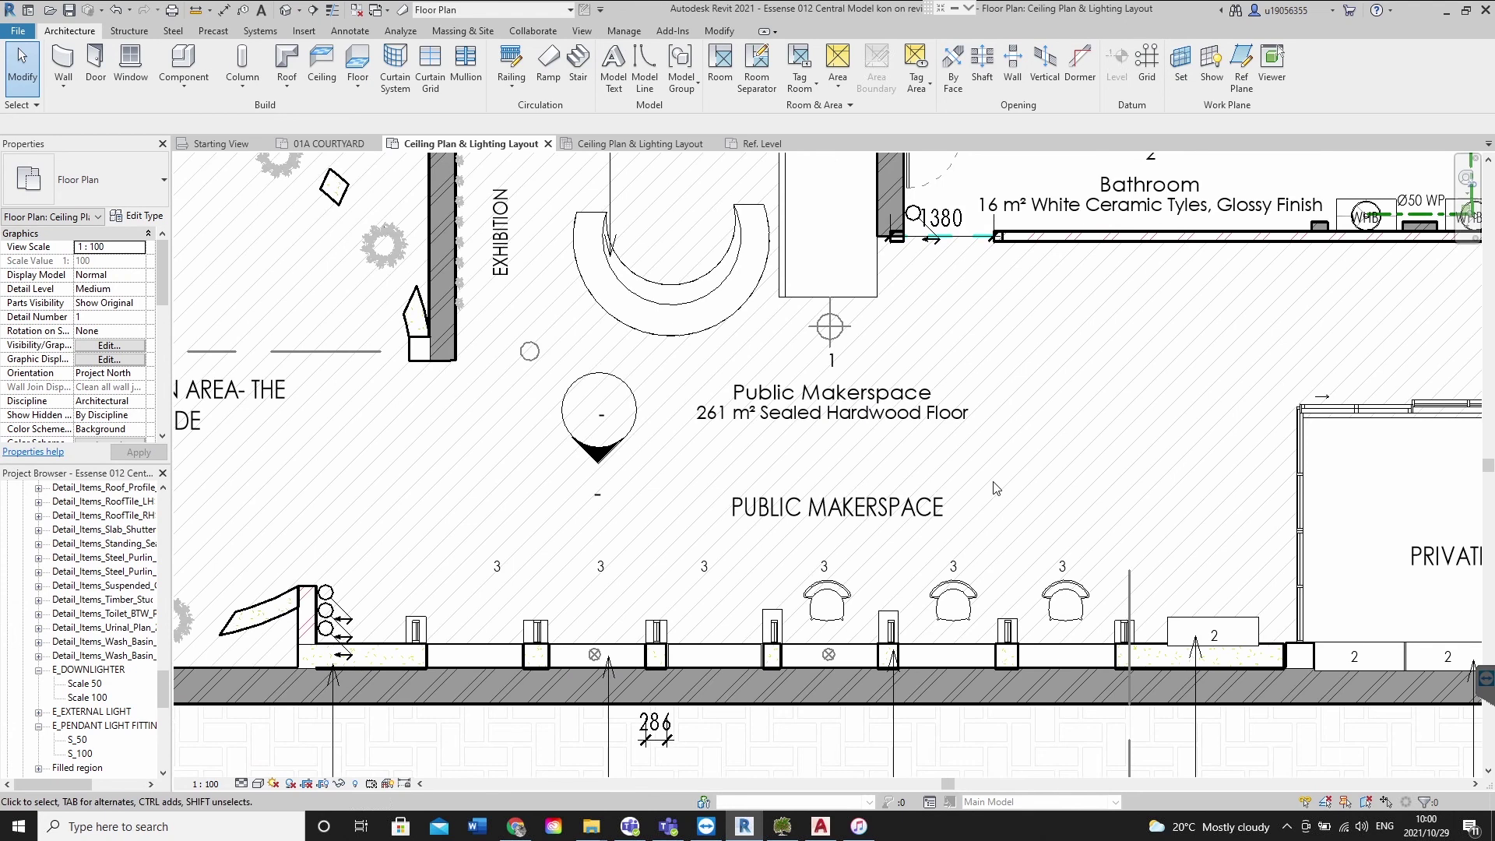
scroll(994, 482, up, 2)
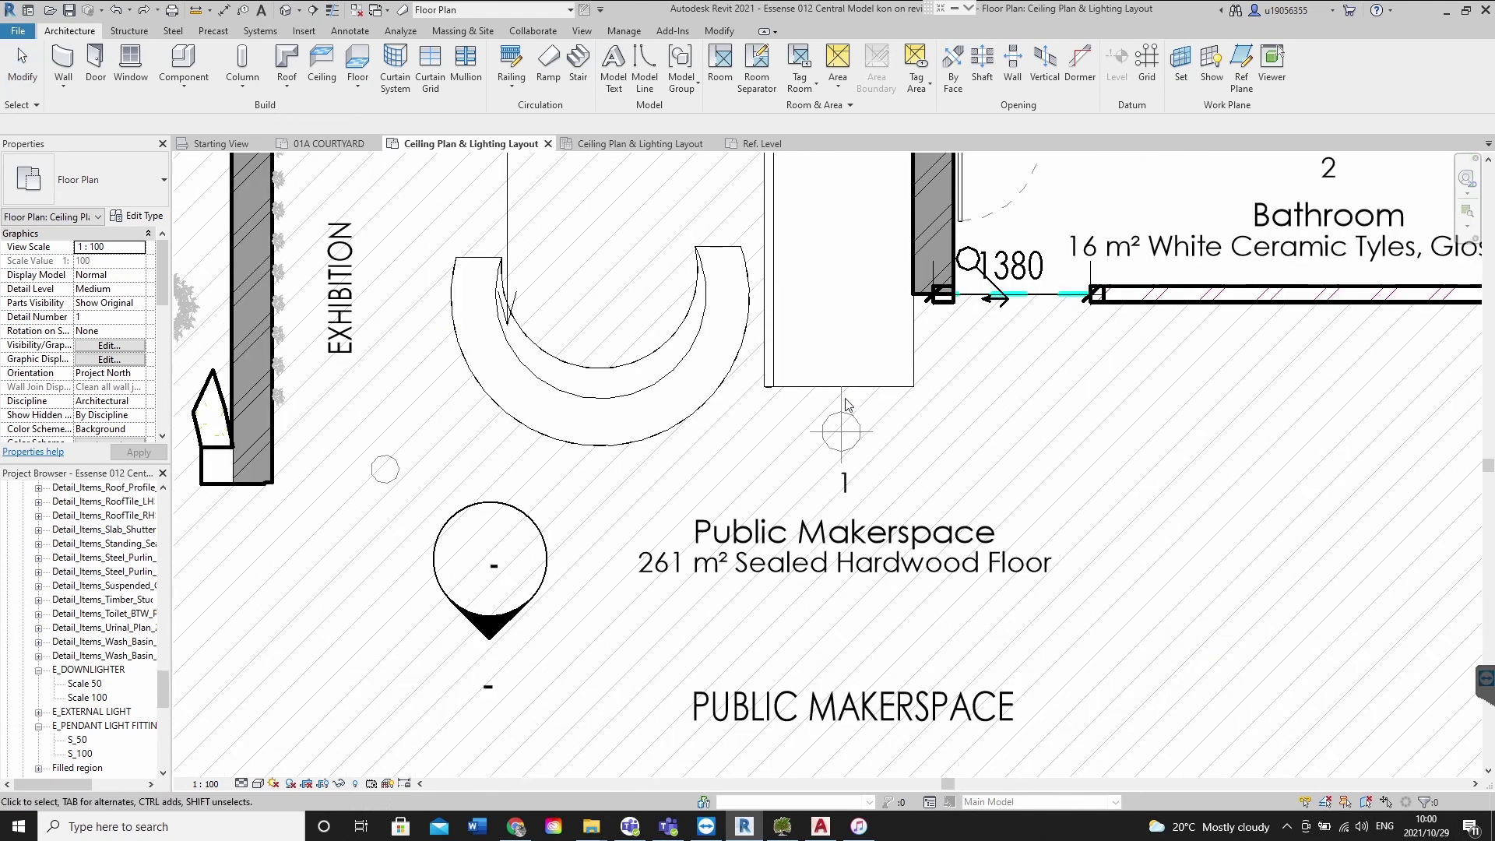
scroll(899, 462, down, 6)
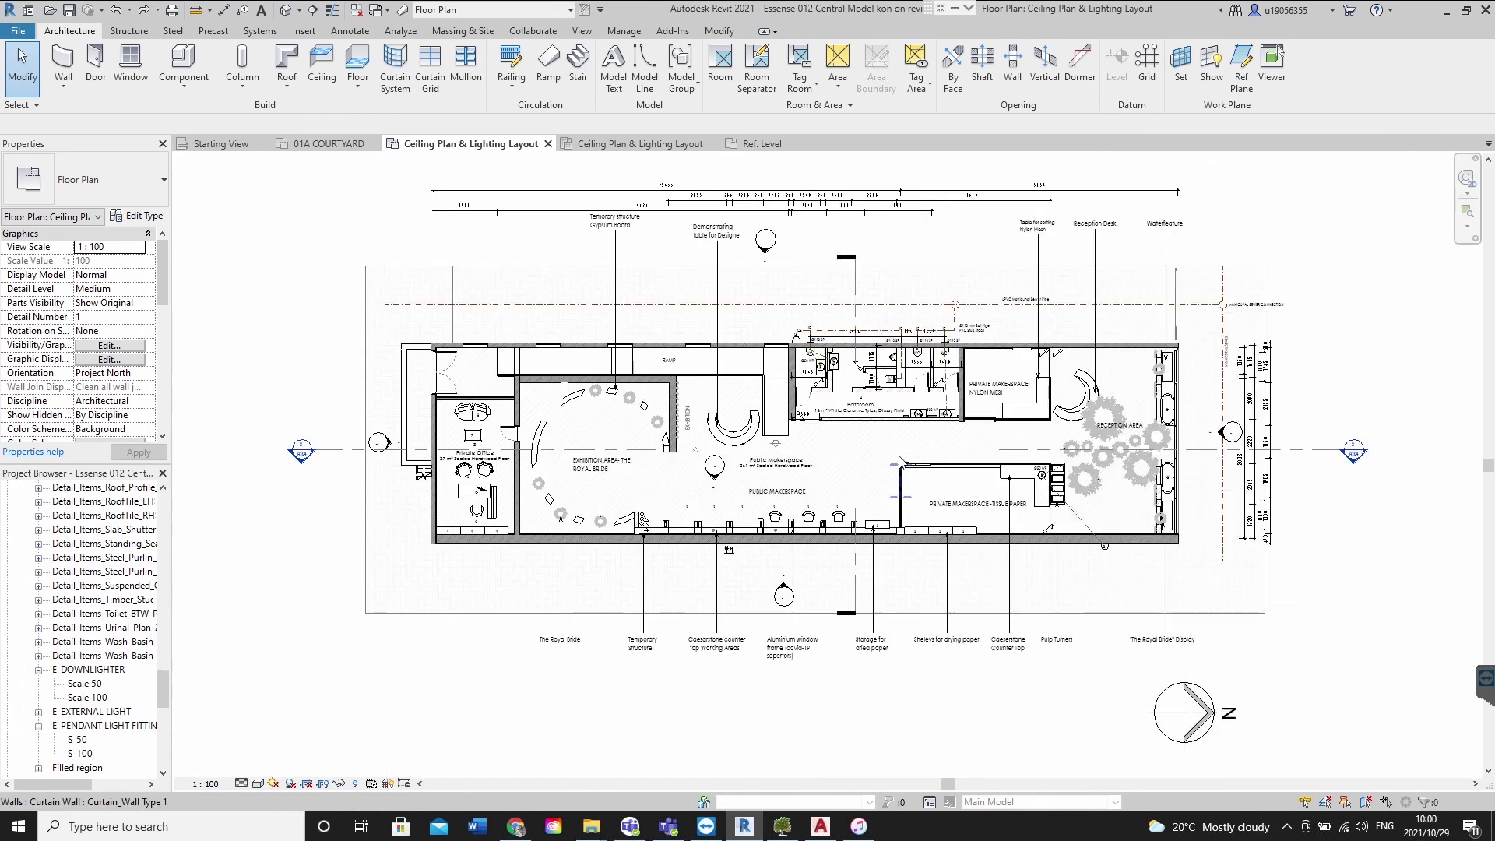